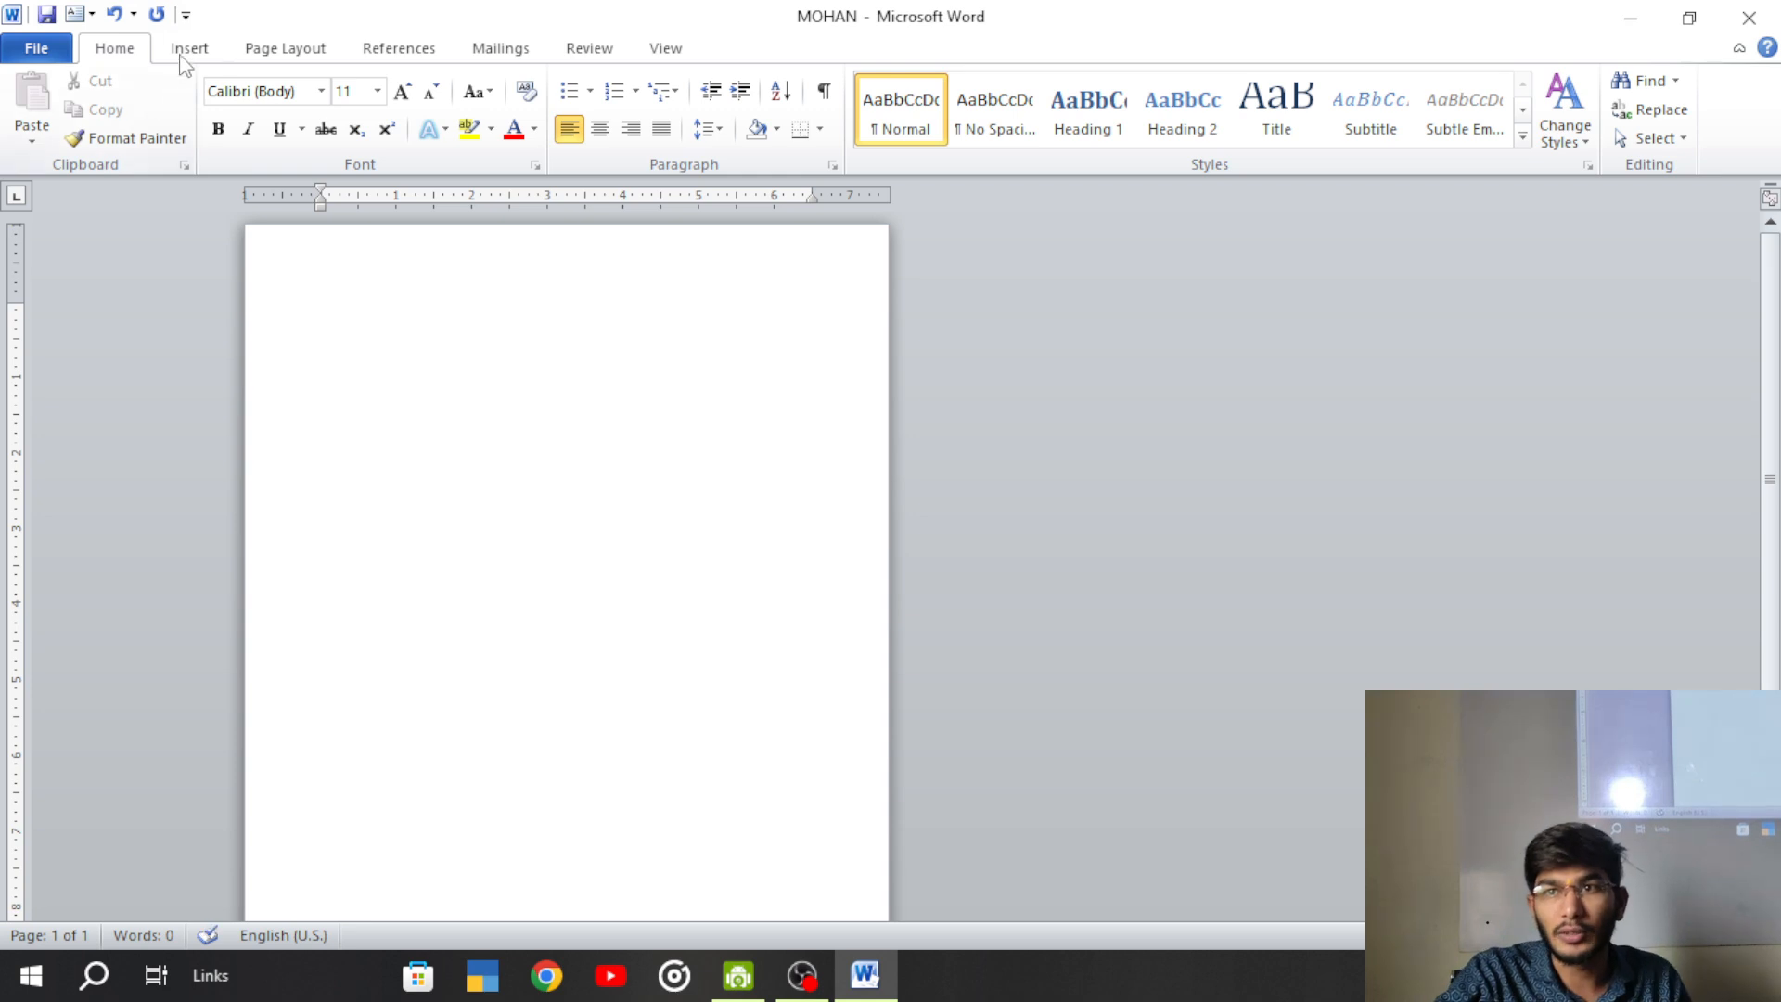
# - Insert a Horizontal Picture List SmartArt graphic into the blank document
pyautogui.click(189, 48)
pyautogui.click(442, 106)
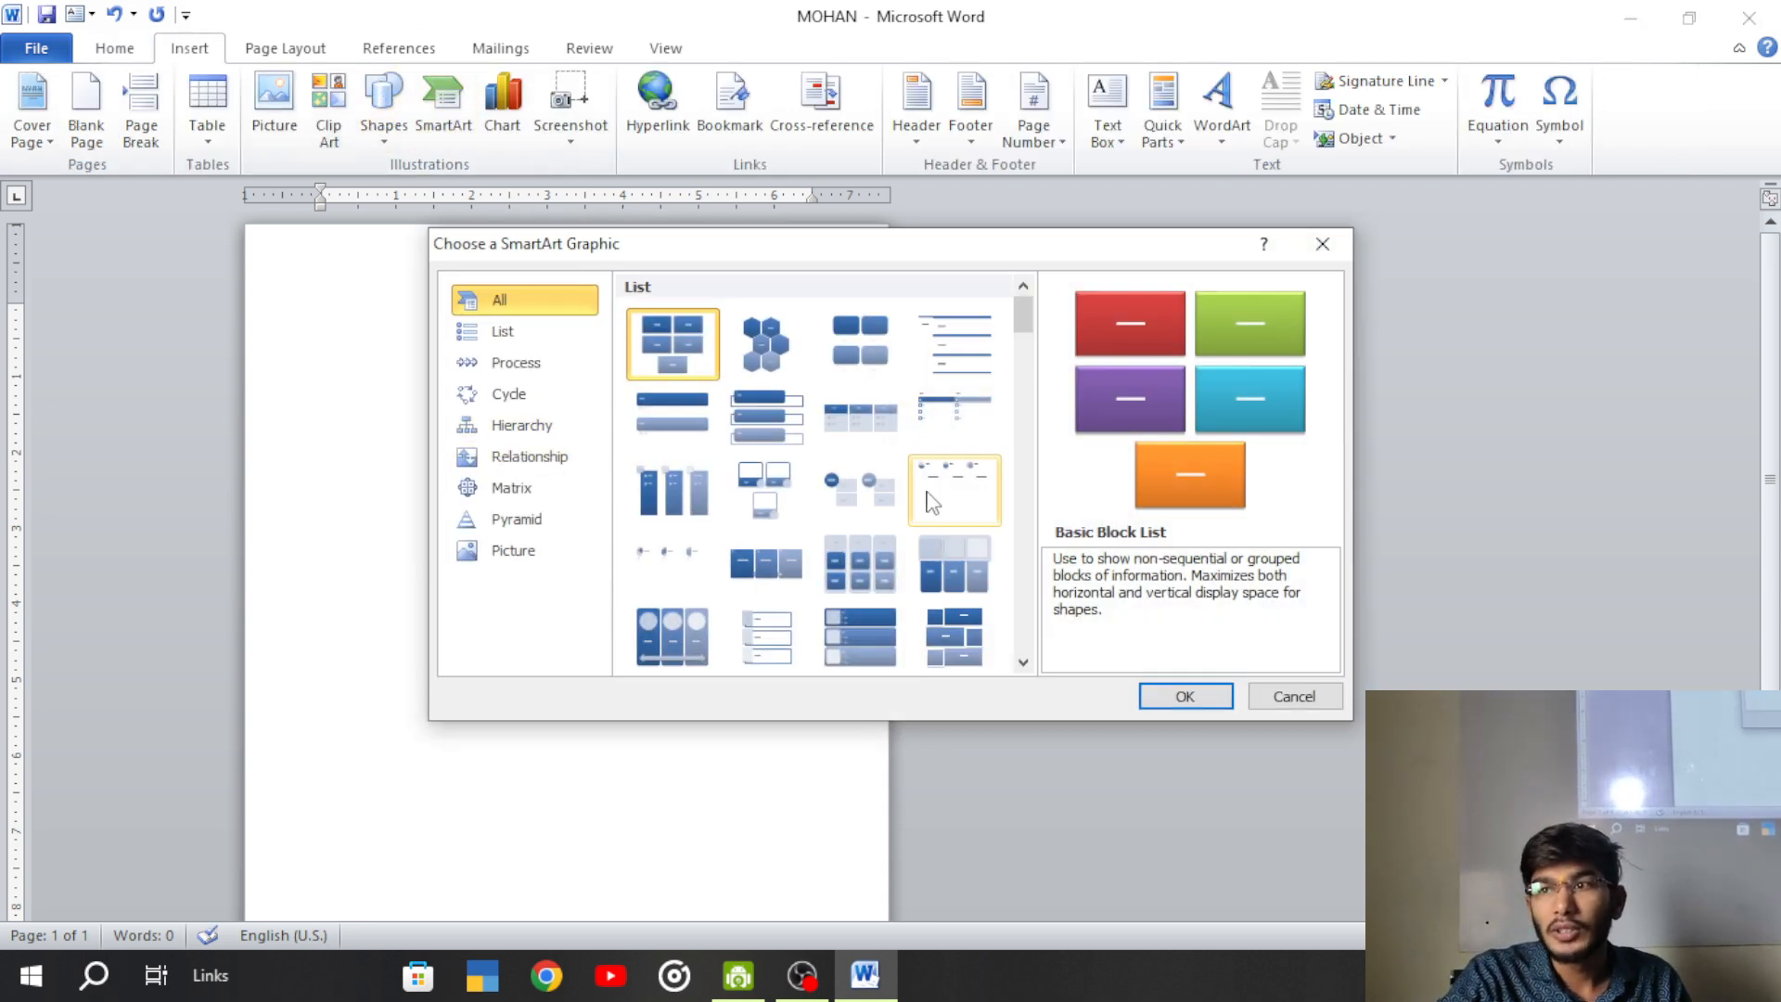
pyautogui.click(945, 560)
pyautogui.click(1186, 696)
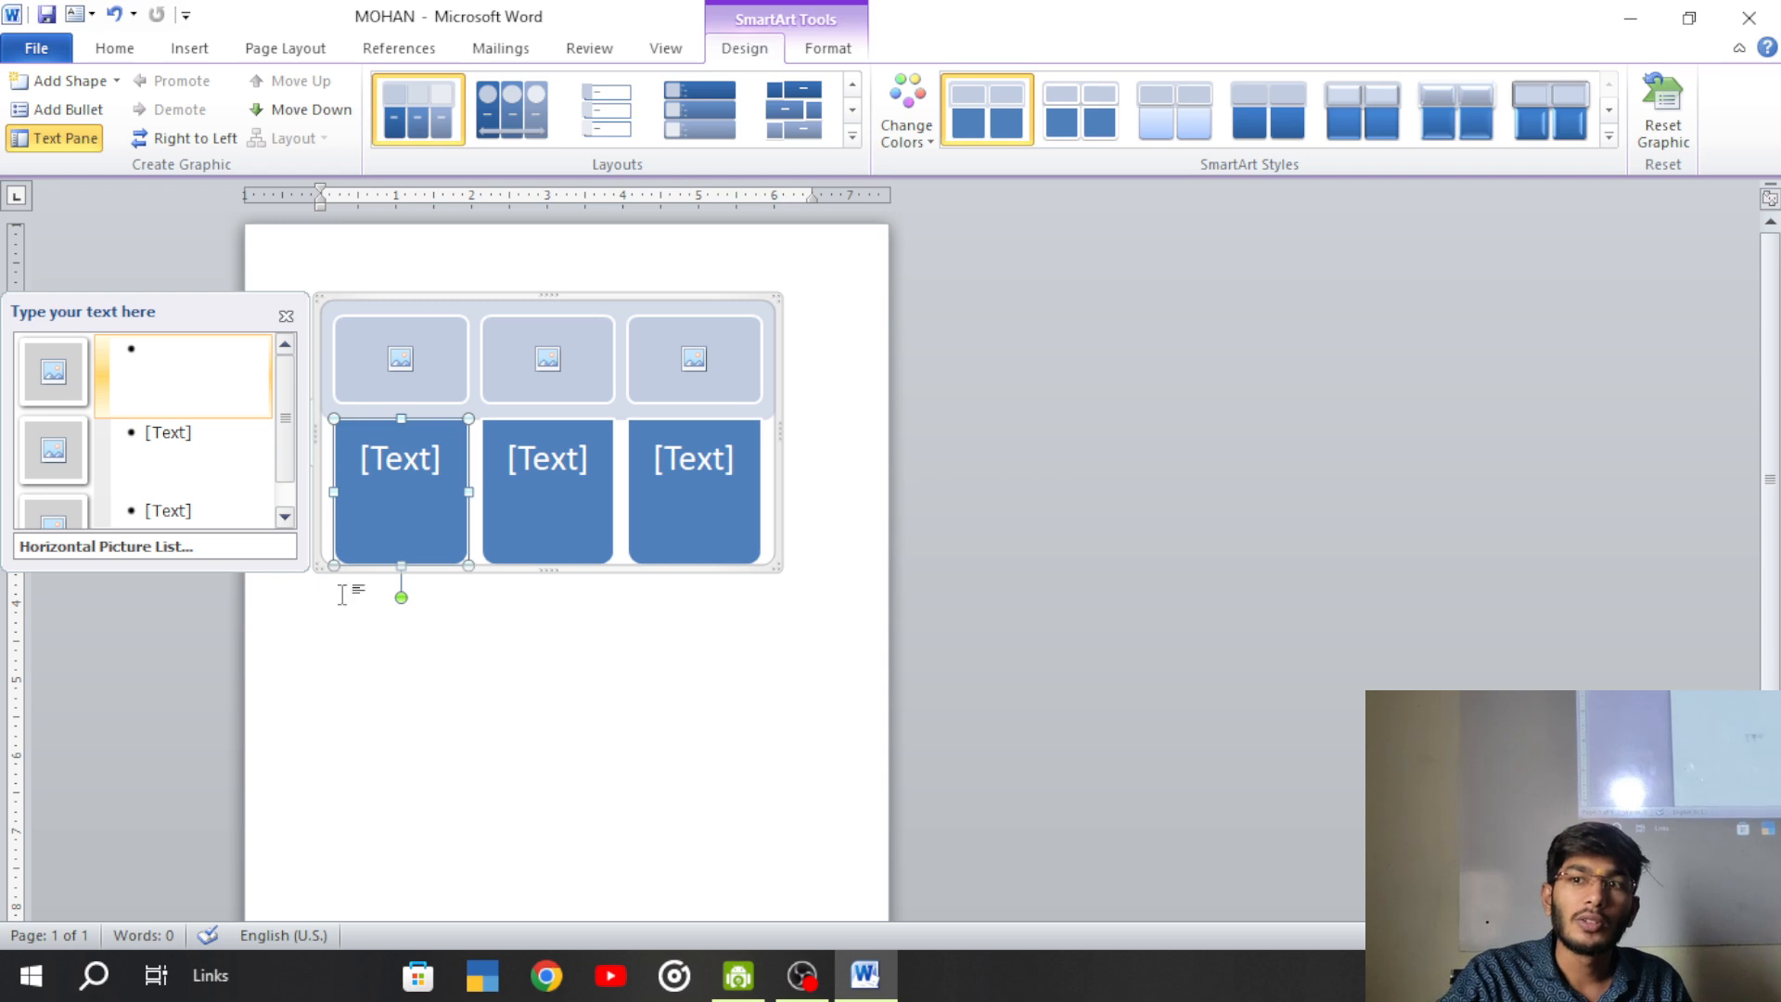
# - Fill the first picture placeholder of the SmartArt graphic with the image DRP_8155 from the Photo folder
pyautogui.click(400, 361)
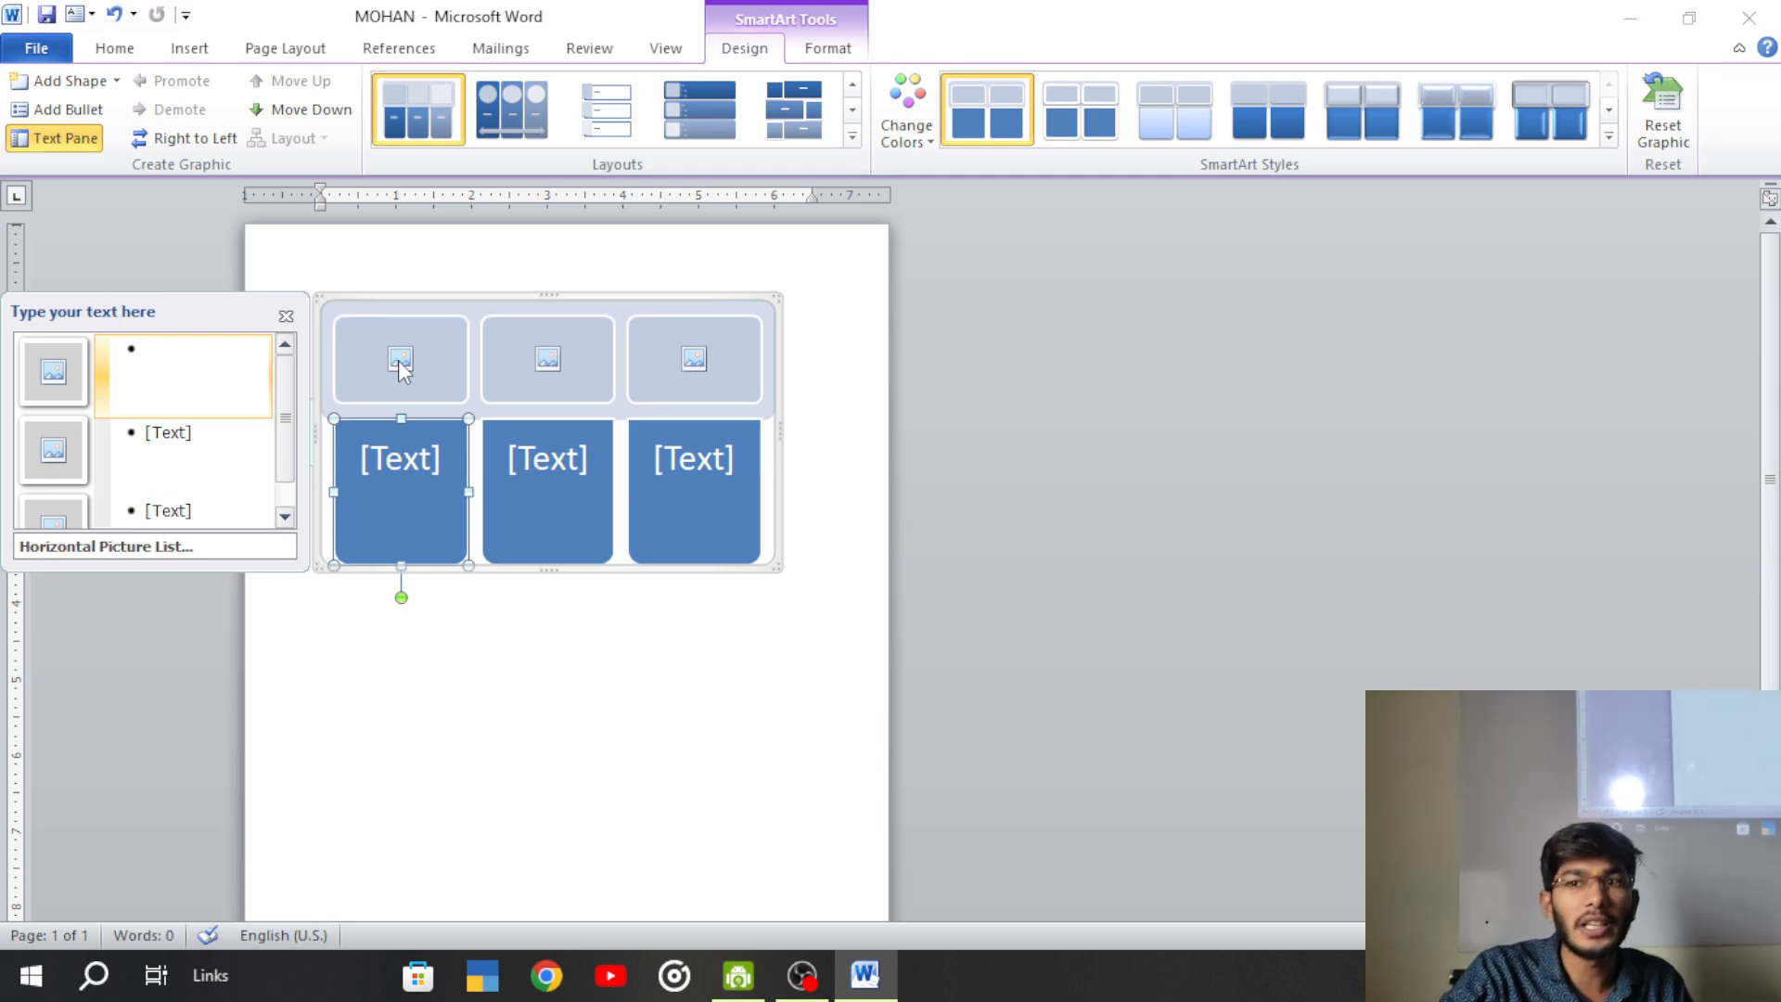
pyautogui.doubleClick(343, 440)
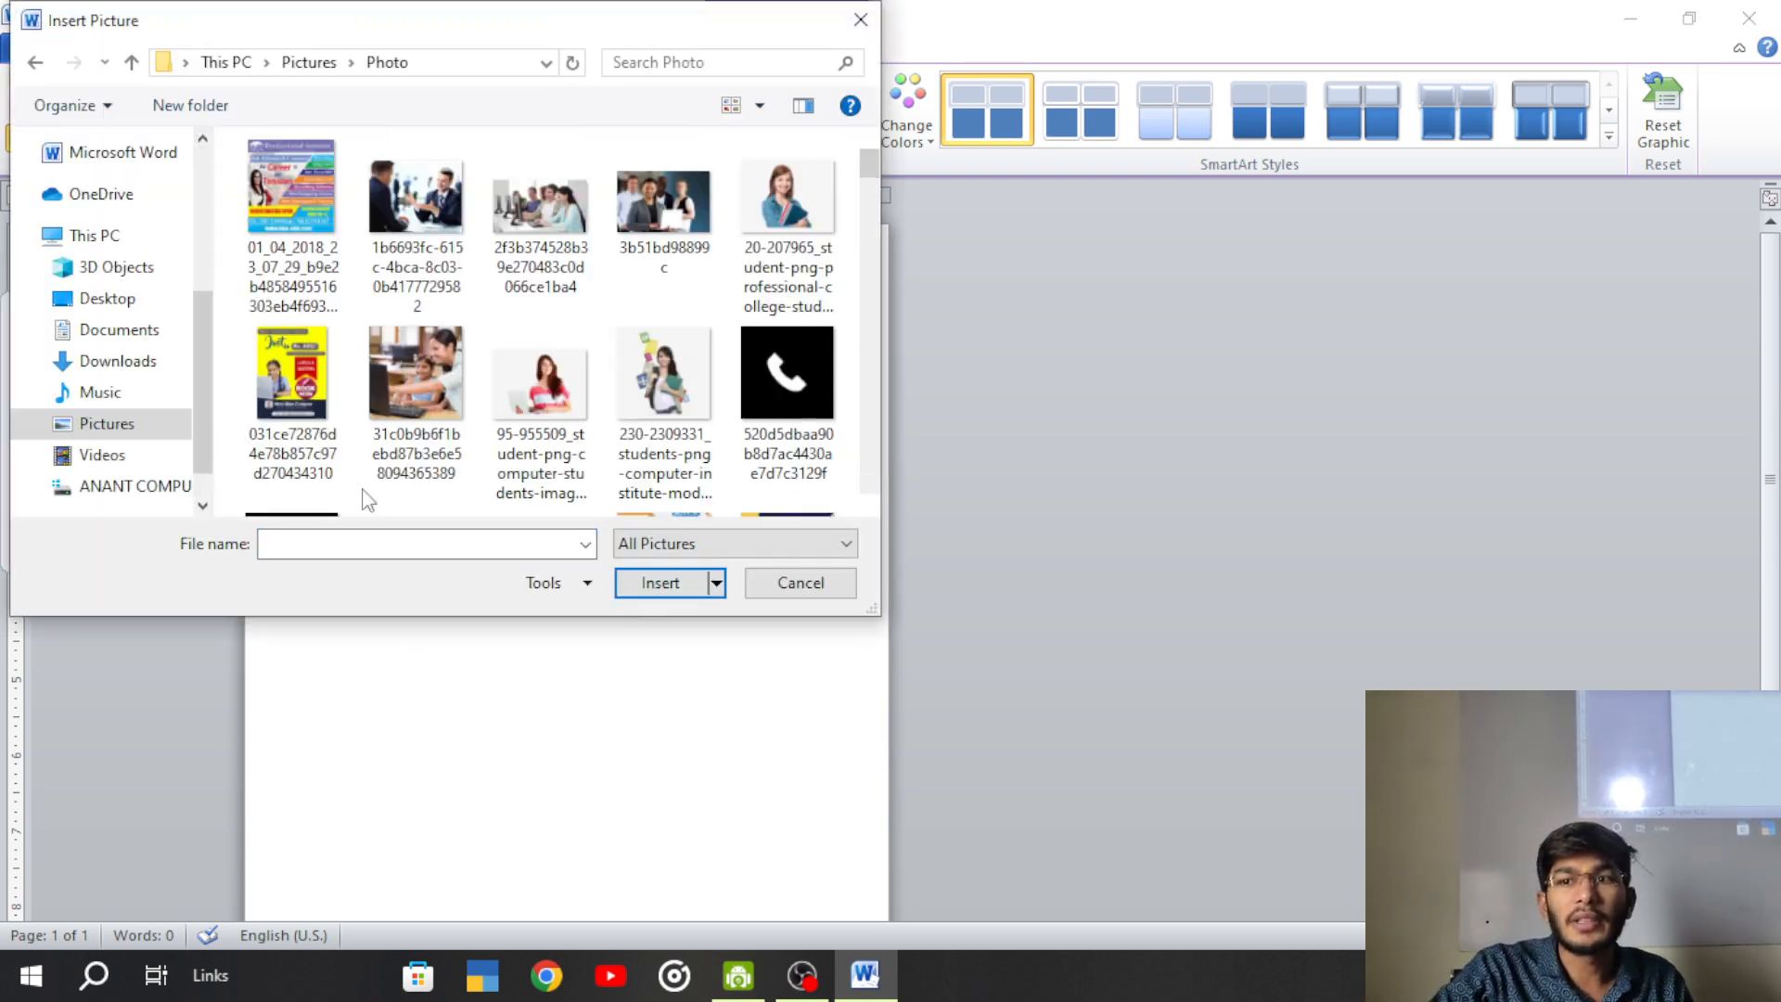
pyautogui.scroll(-10, 454, 409)
pyautogui.click(538, 438)
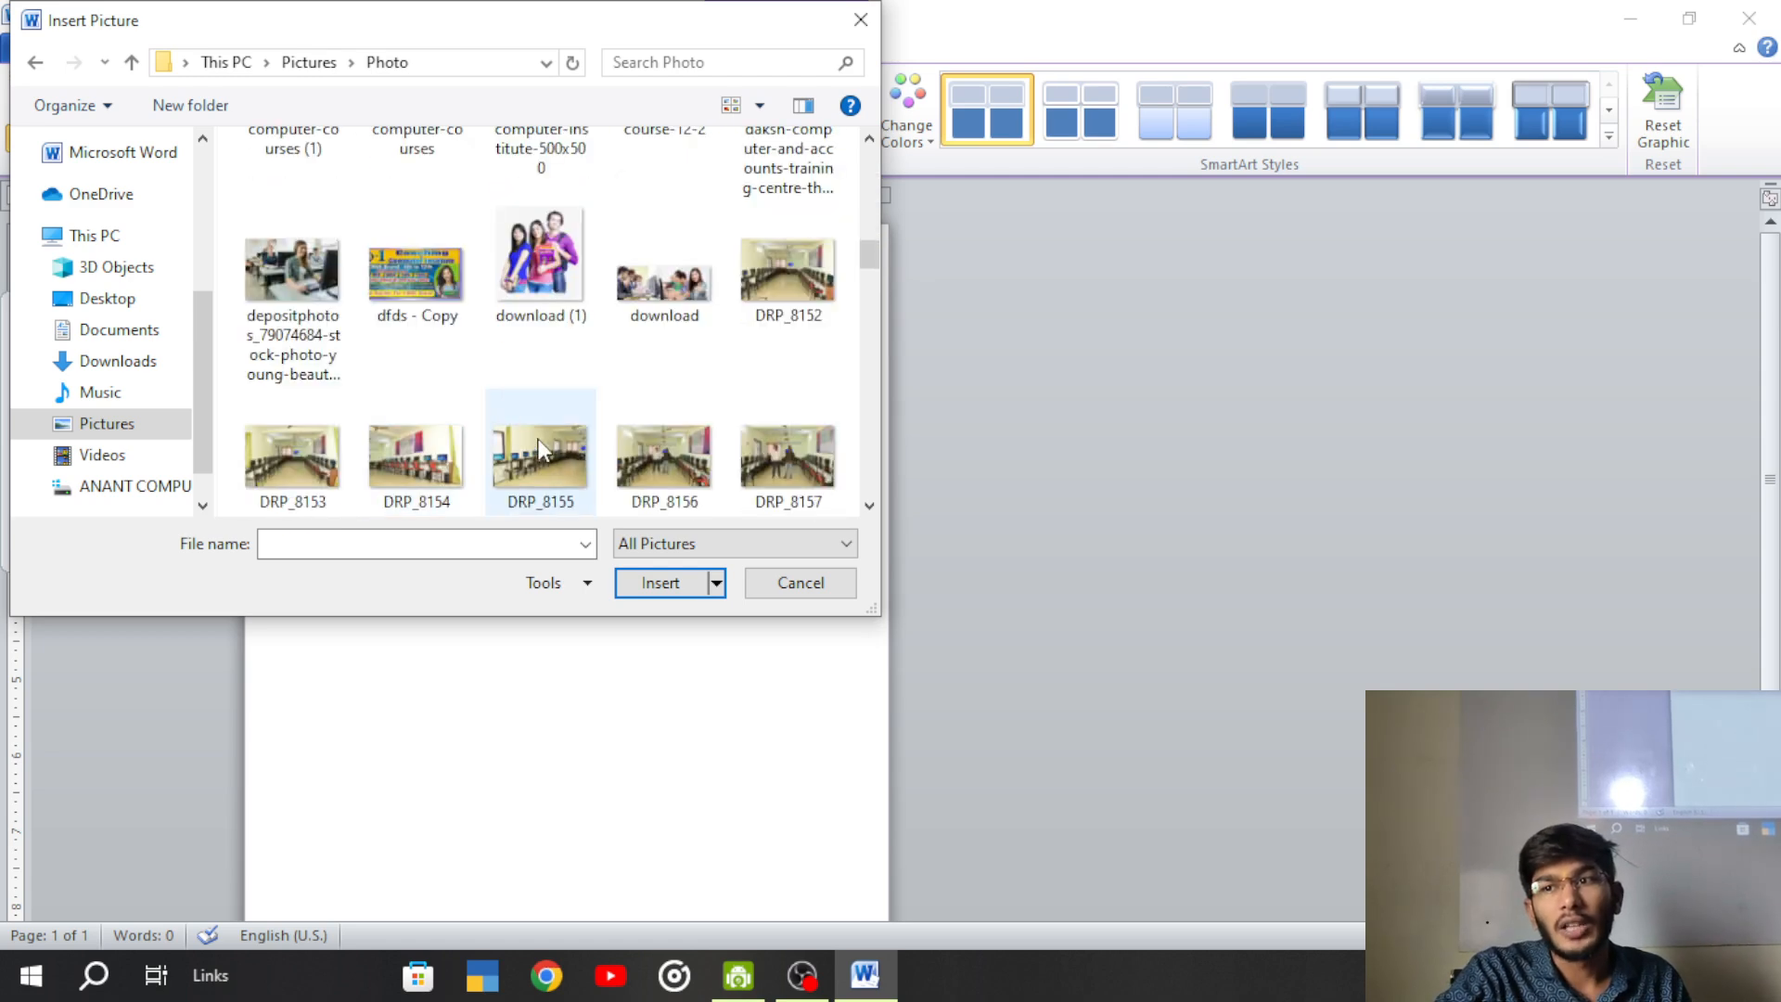
pyautogui.click(659, 583)
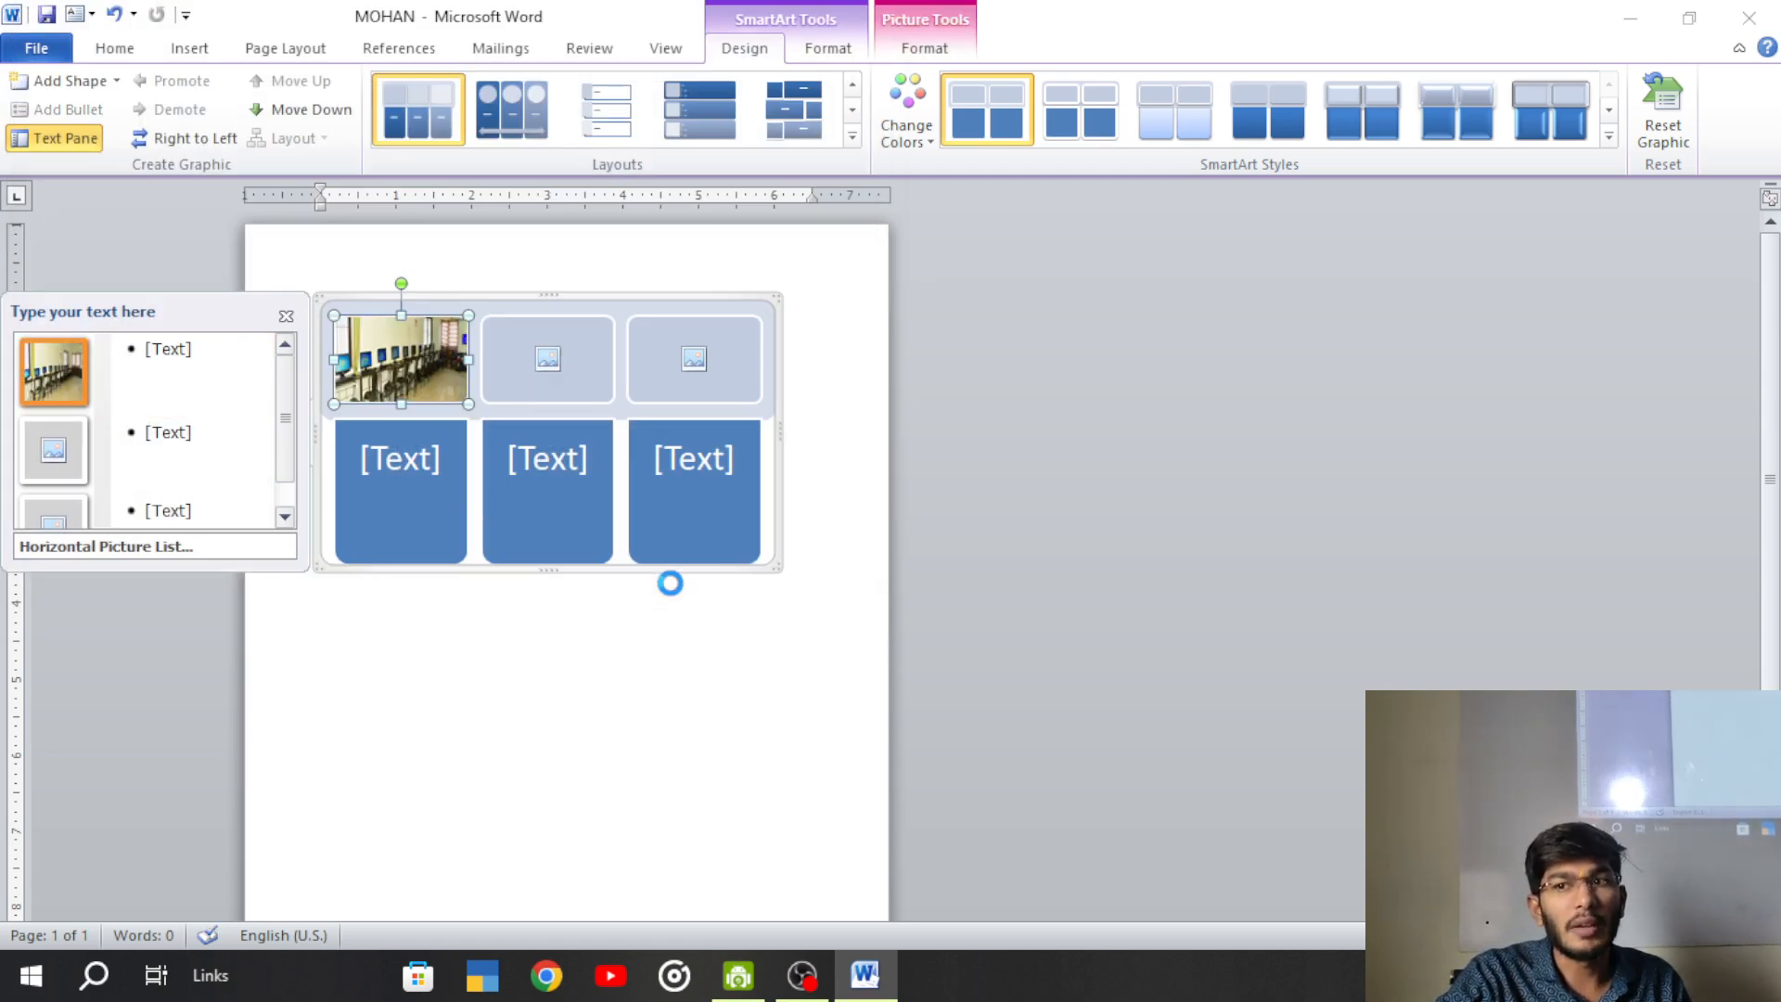
pyautogui.click(649, 410)
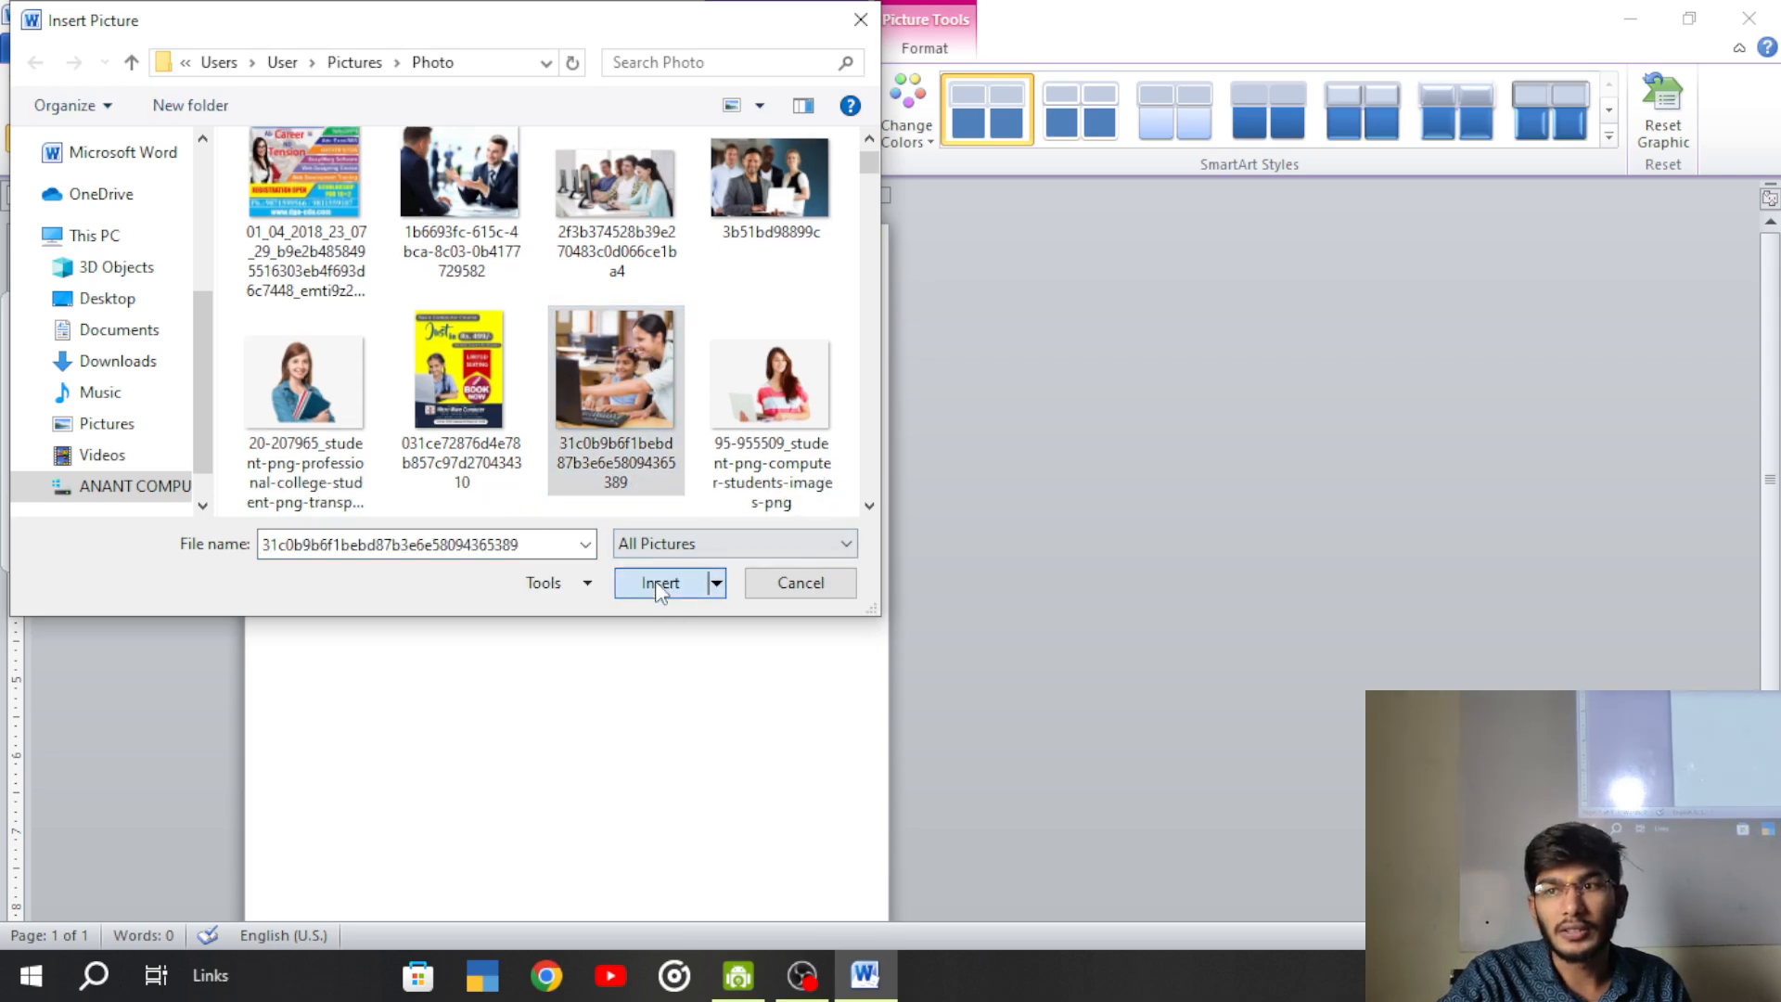
pyautogui.click(660, 583)
pyautogui.click(686, 362)
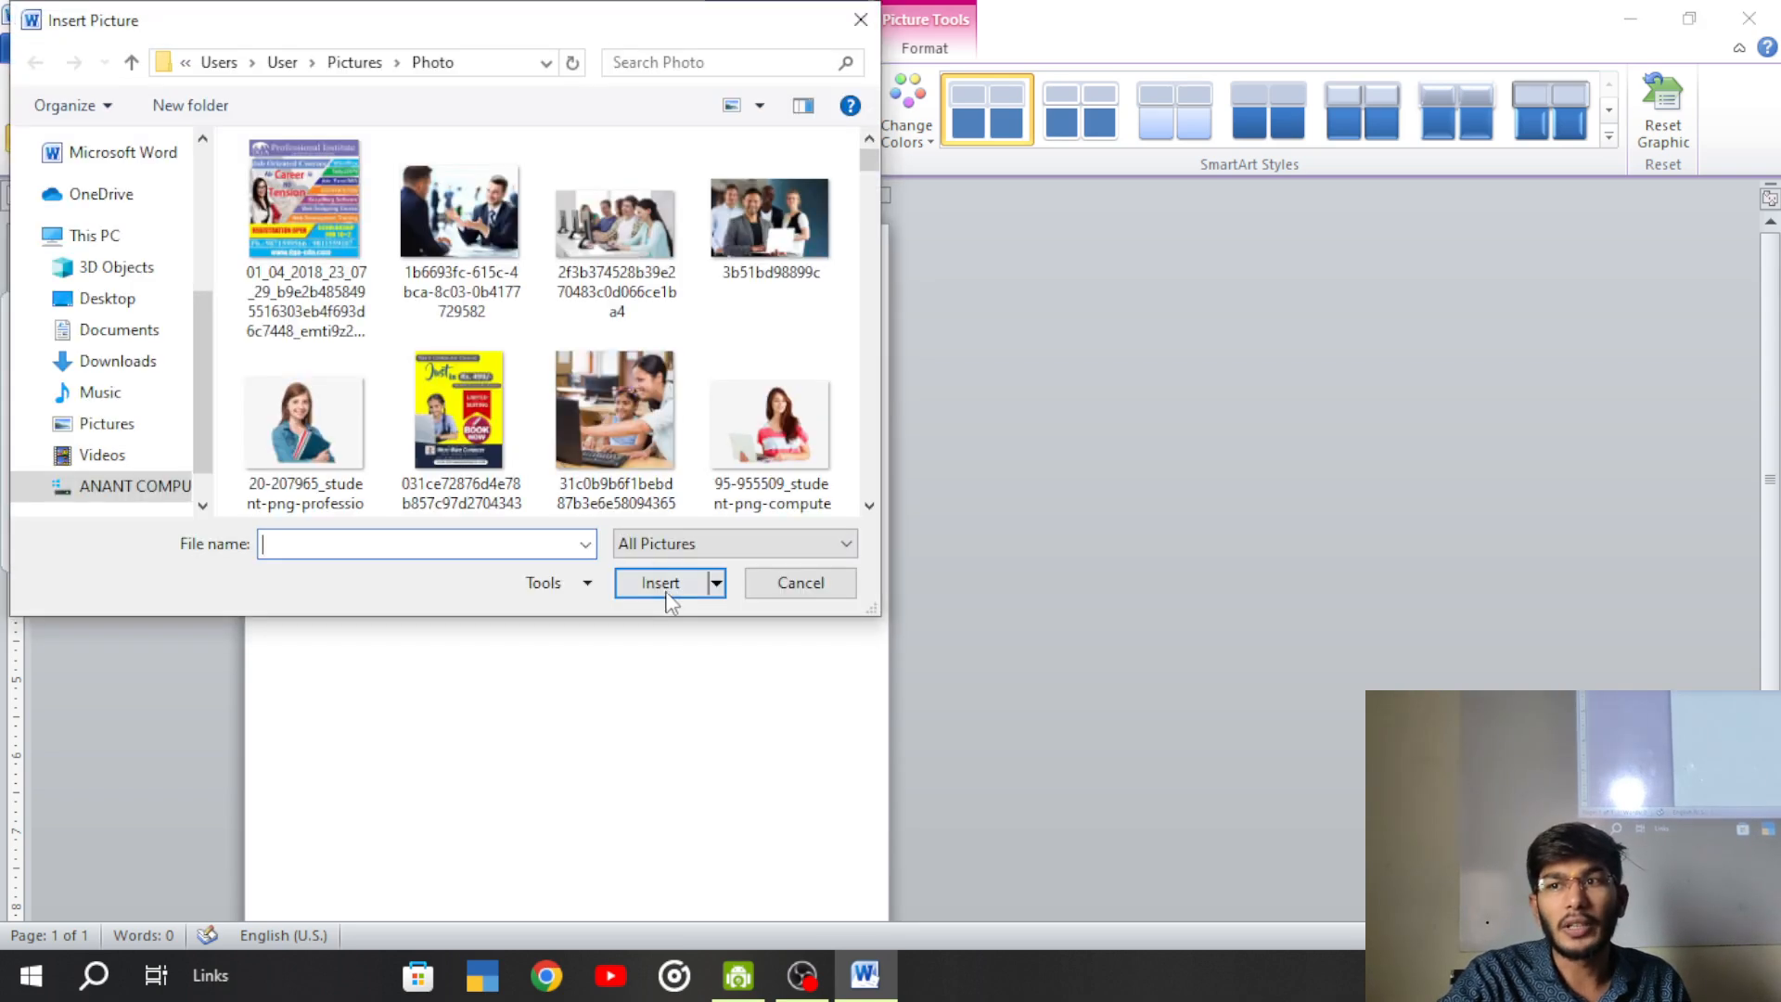
pyautogui.click(615, 222)
pyautogui.click(660, 583)
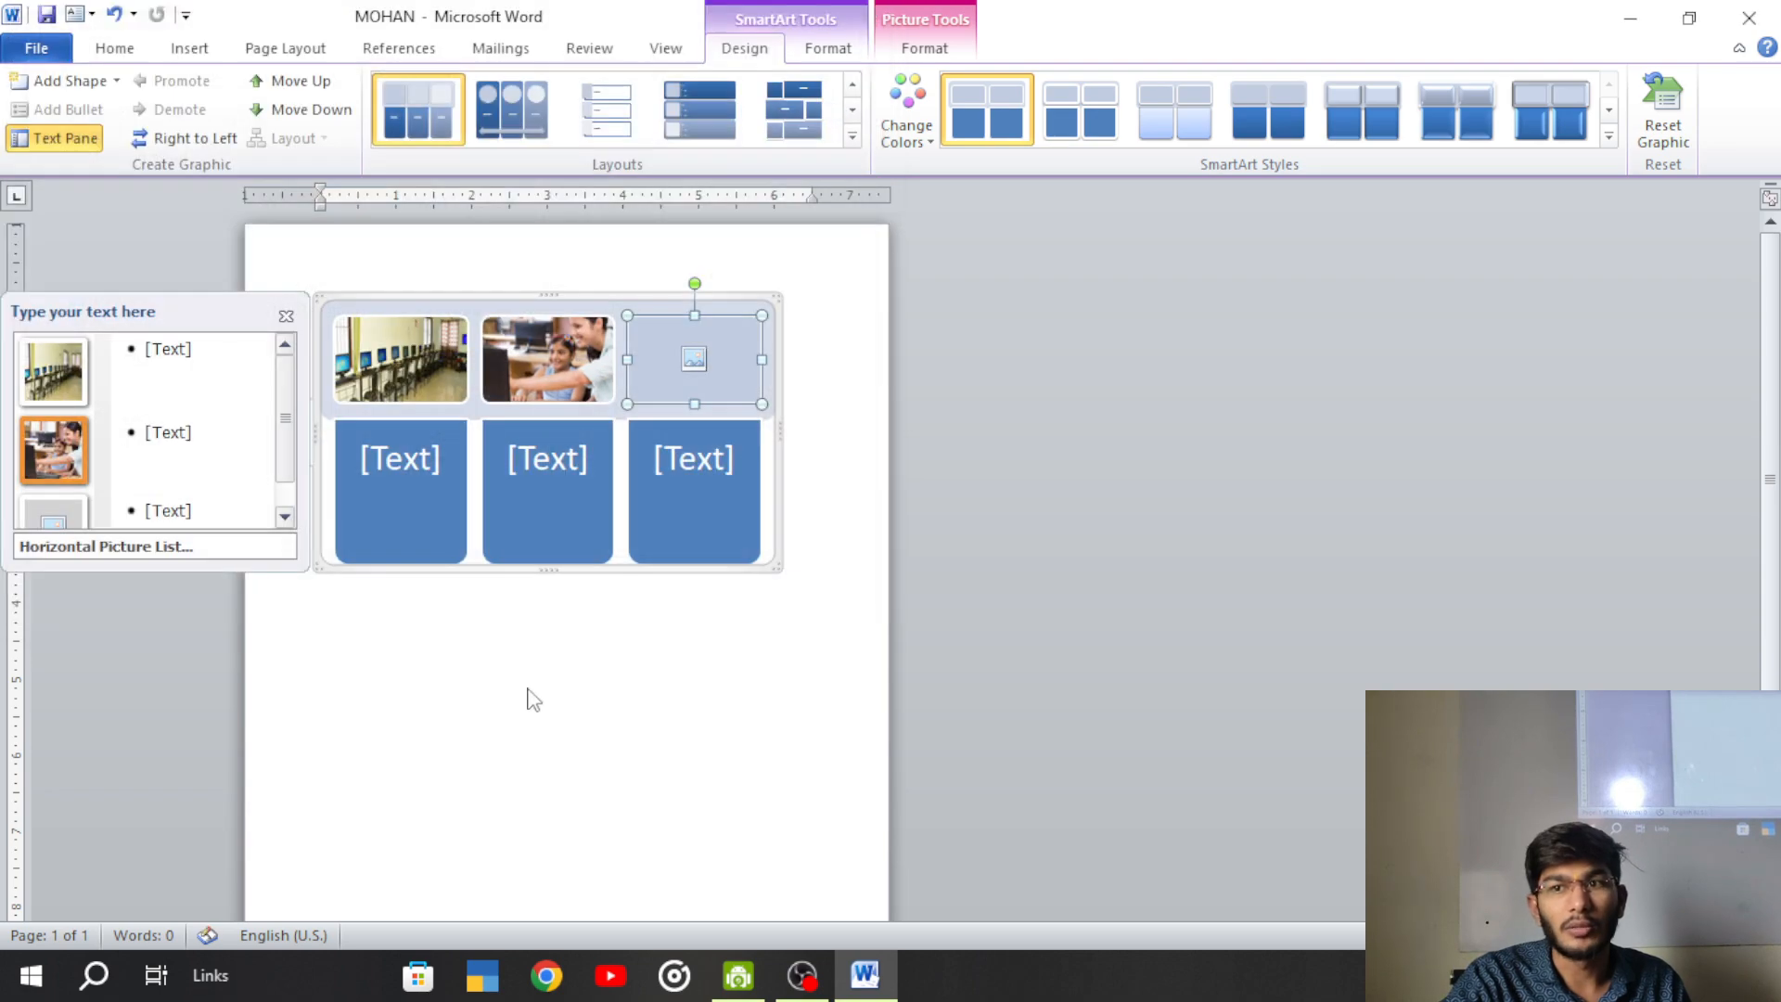
# - Enter the captions Basic, Tally and DCA in the three text boxes under the pictures, in that order
pyautogui.click(413, 468)
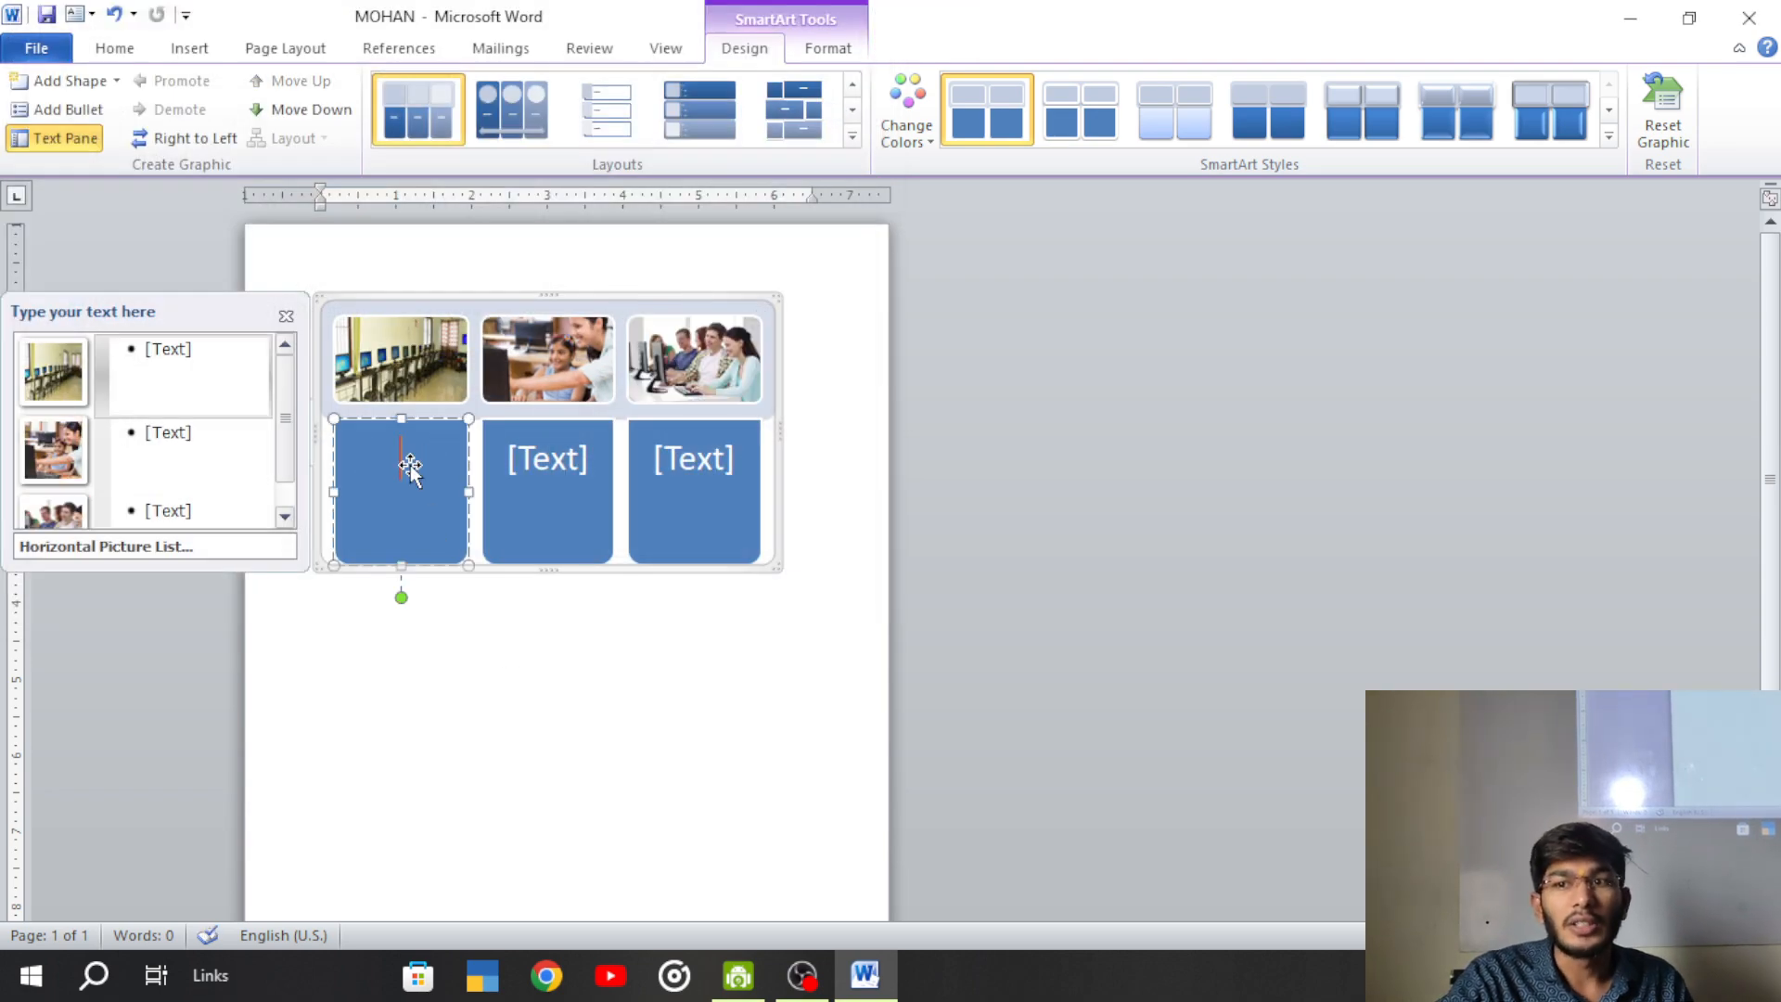
pyautogui.write('Basic')
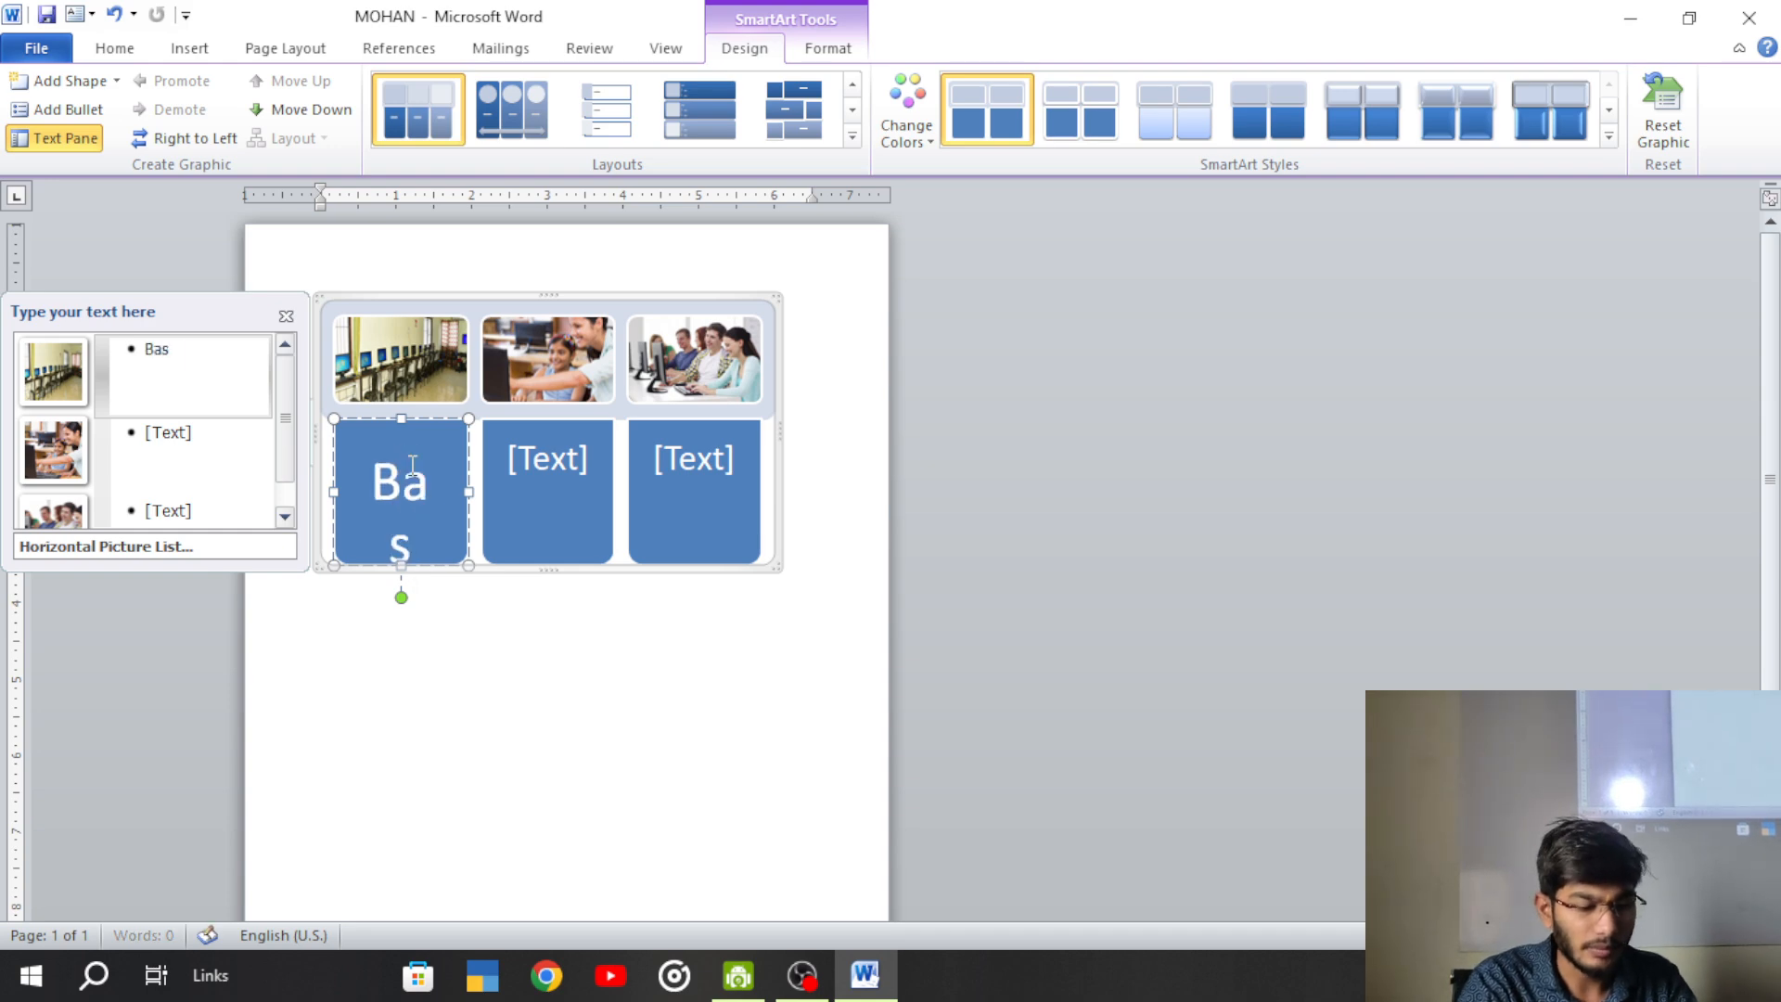
pyautogui.click(542, 459)
pyautogui.write('Tally')
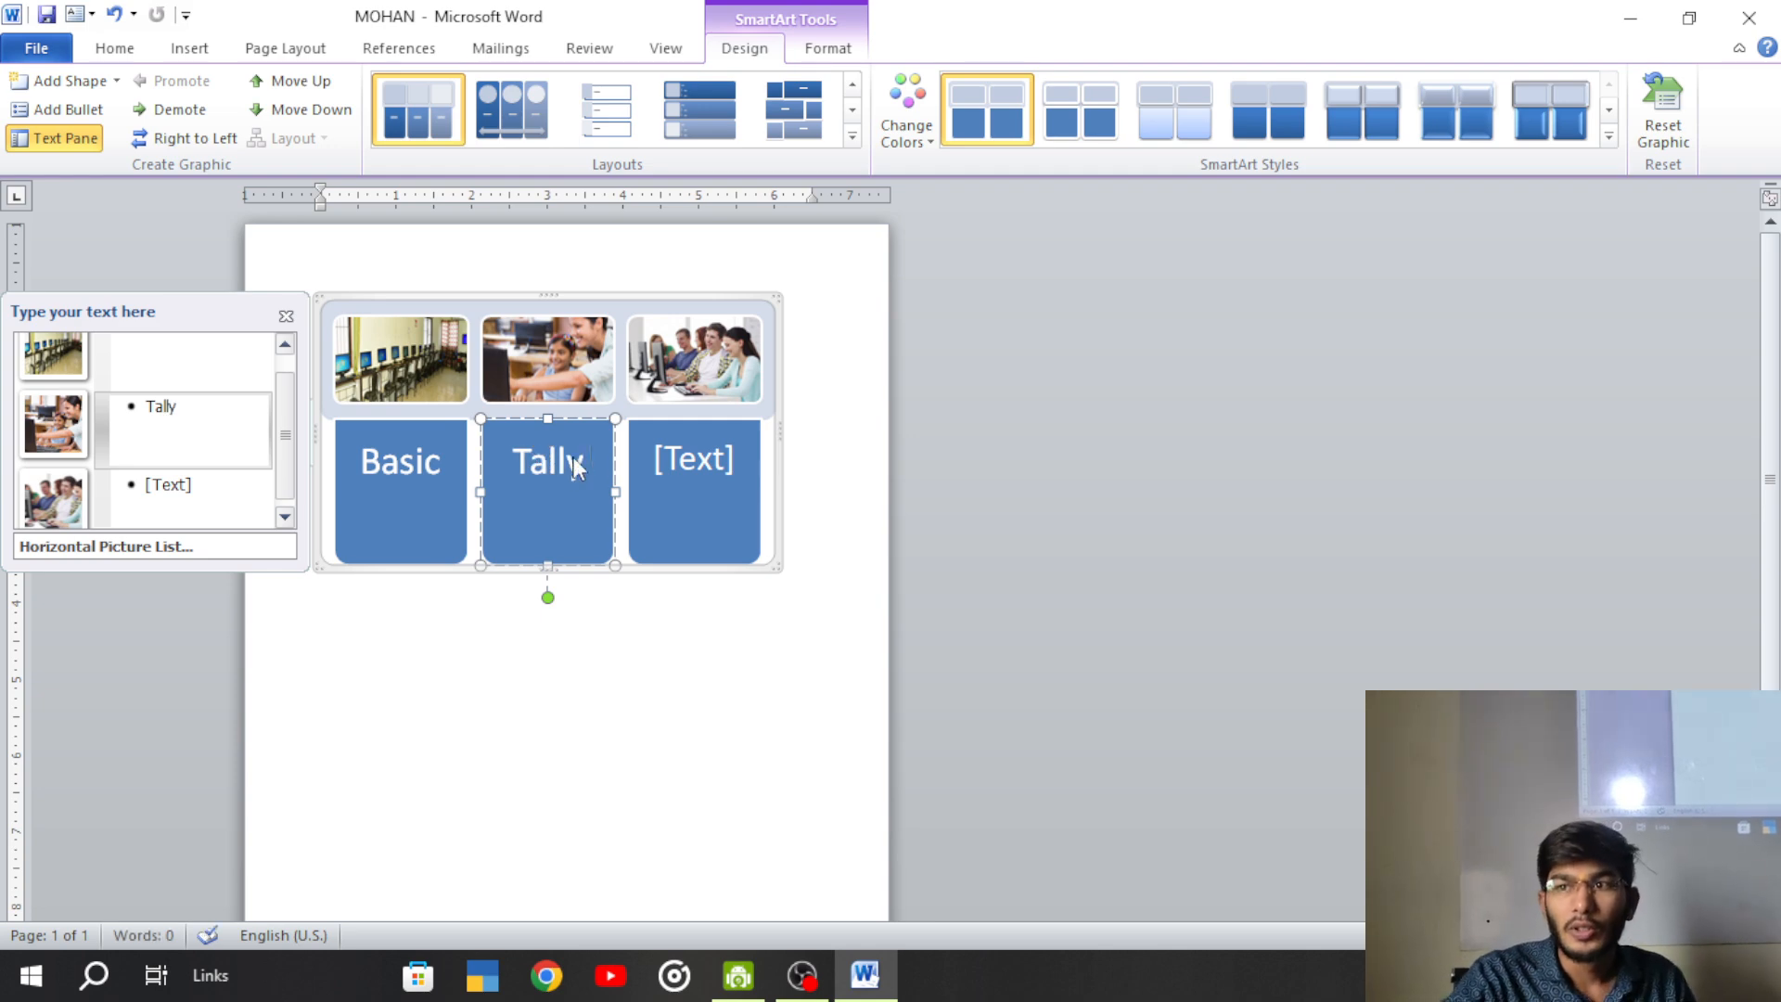
pyautogui.click(677, 458)
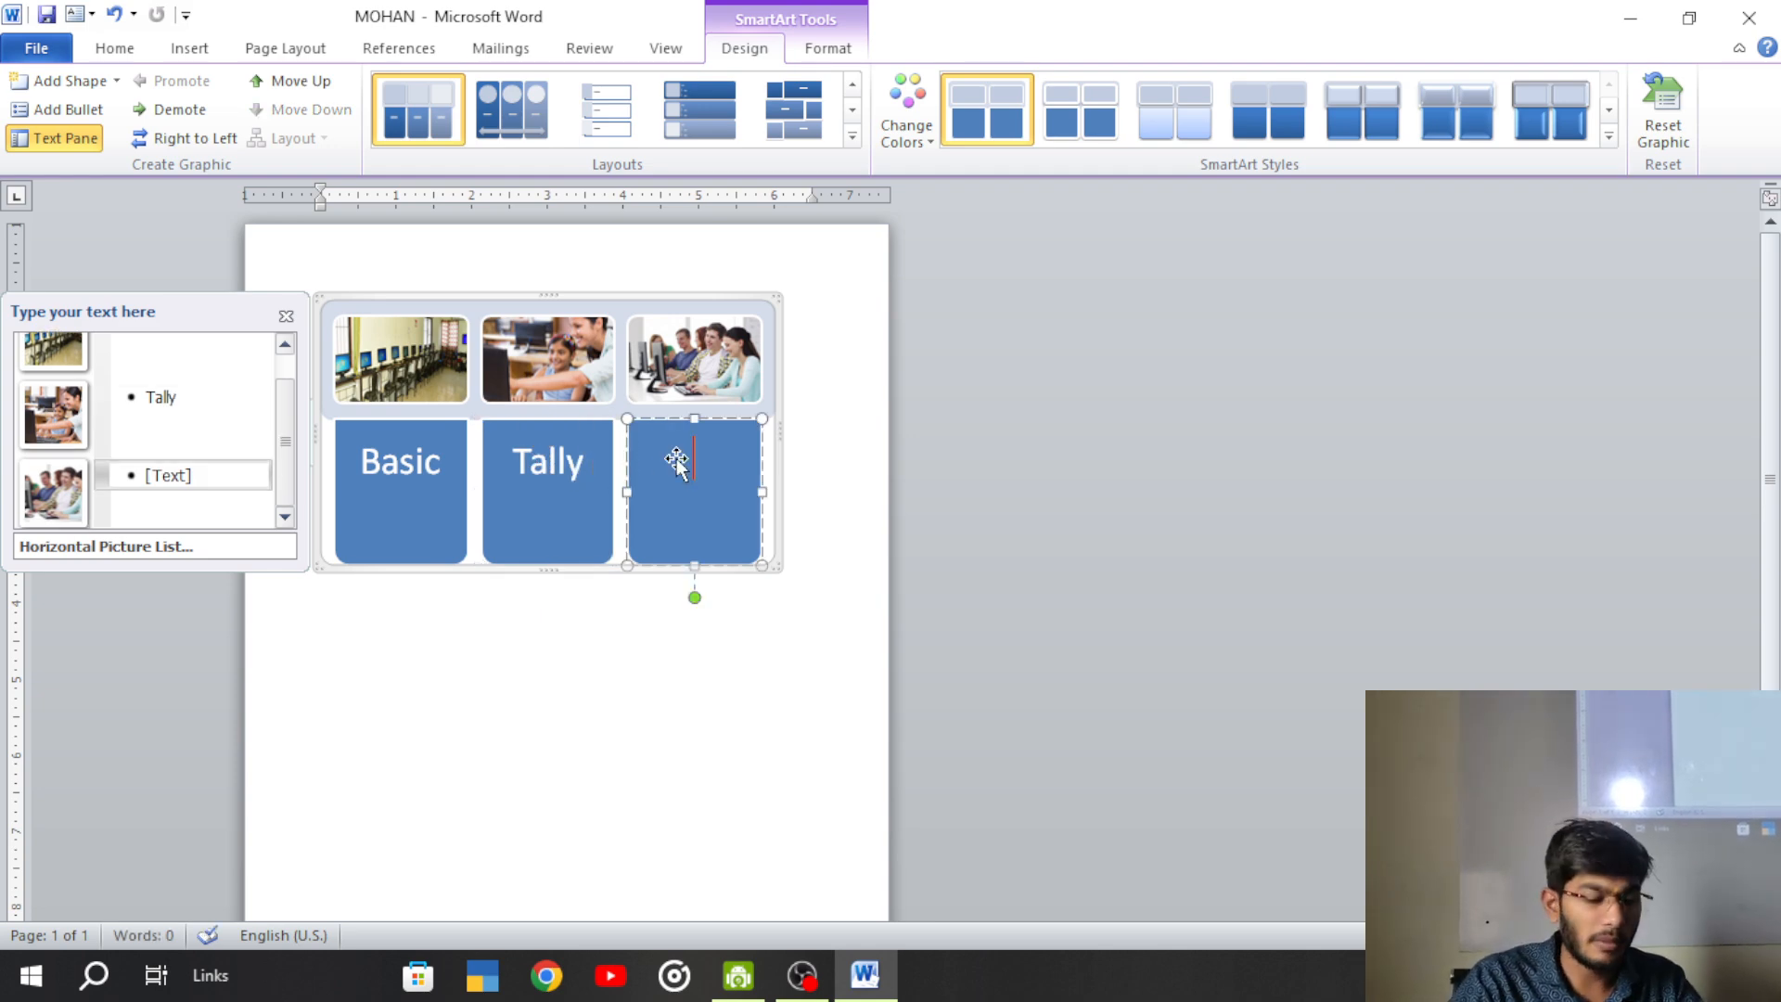
pyautogui.write('DCA')
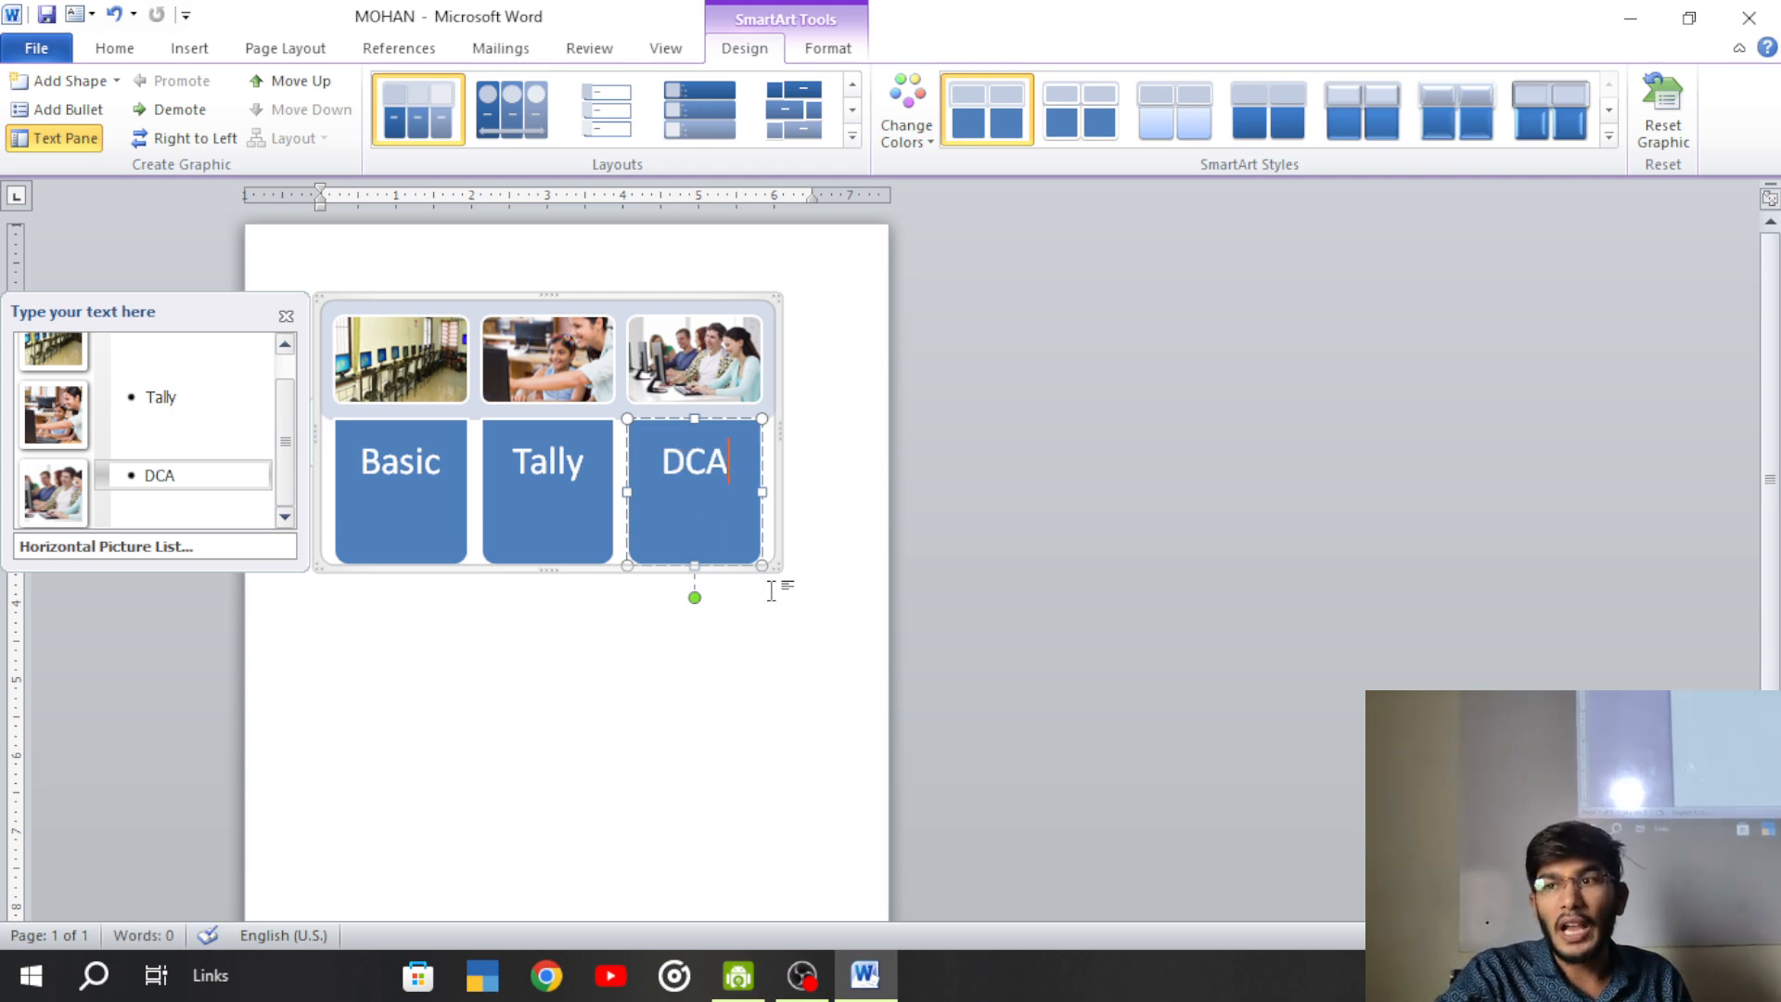
# - Change the colors of the whole SmartArt graphic to the first Colorful scheme, with red, green and purple boxes
pyautogui.click(782, 561)
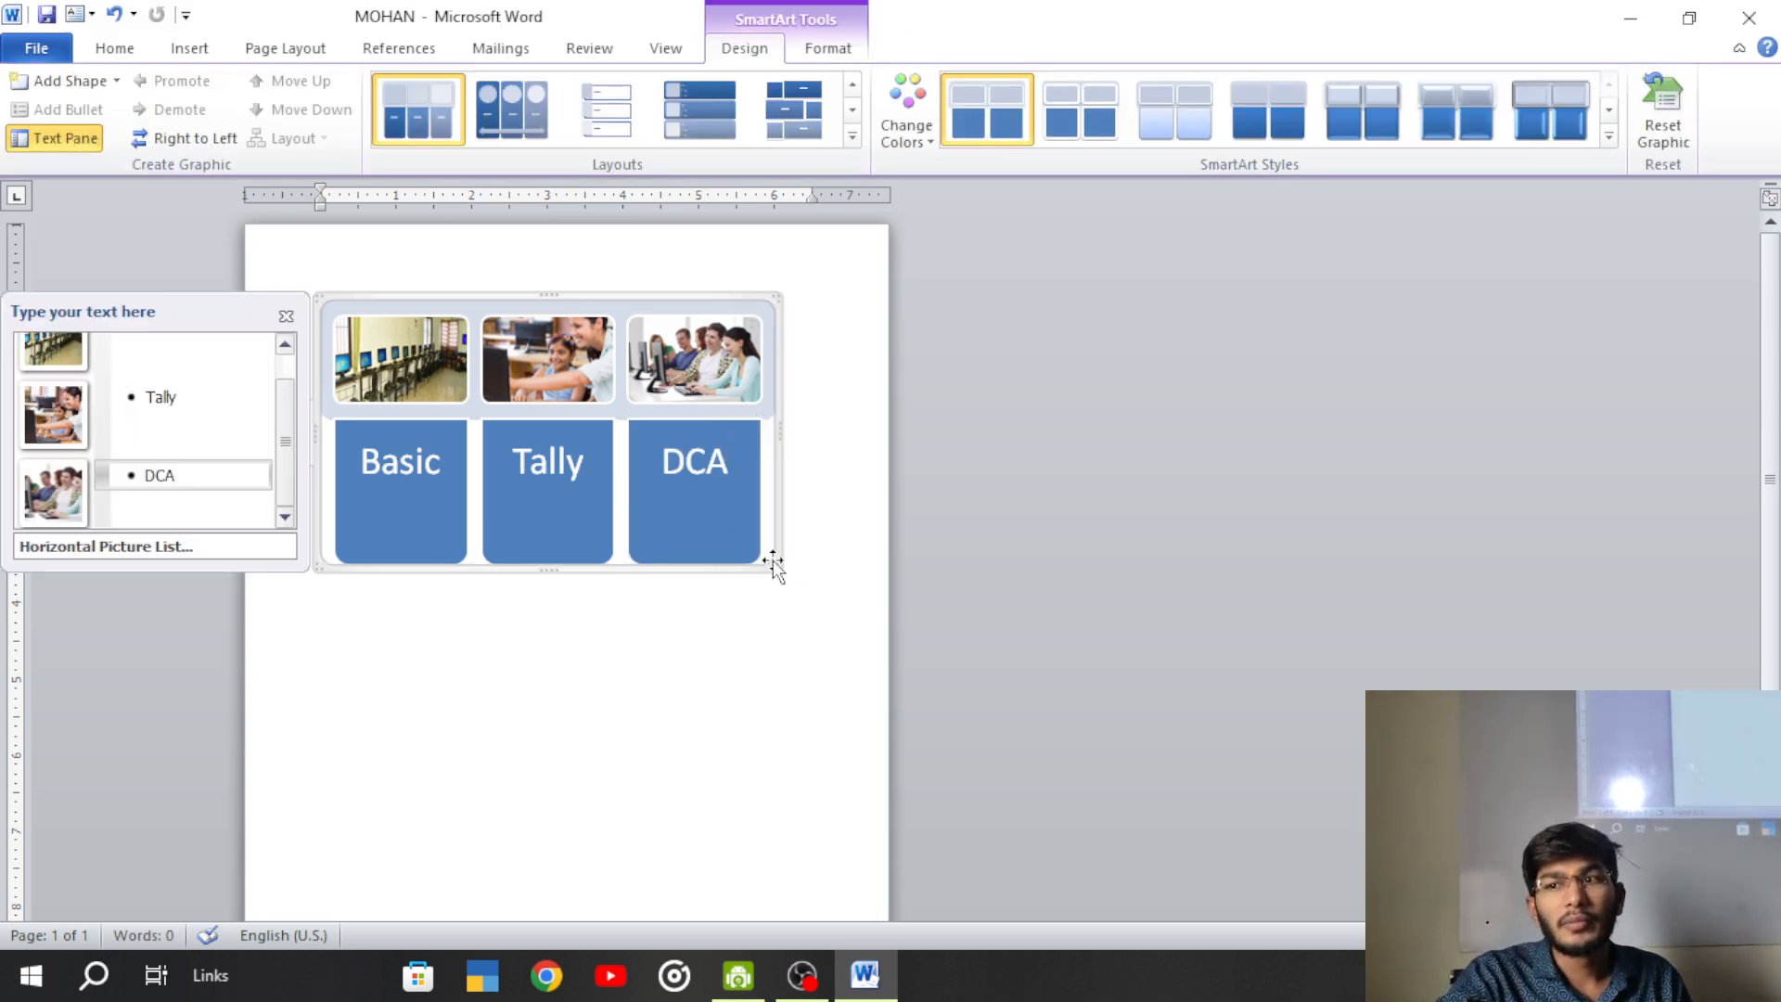
pyautogui.click(906, 122)
pyautogui.click(911, 316)
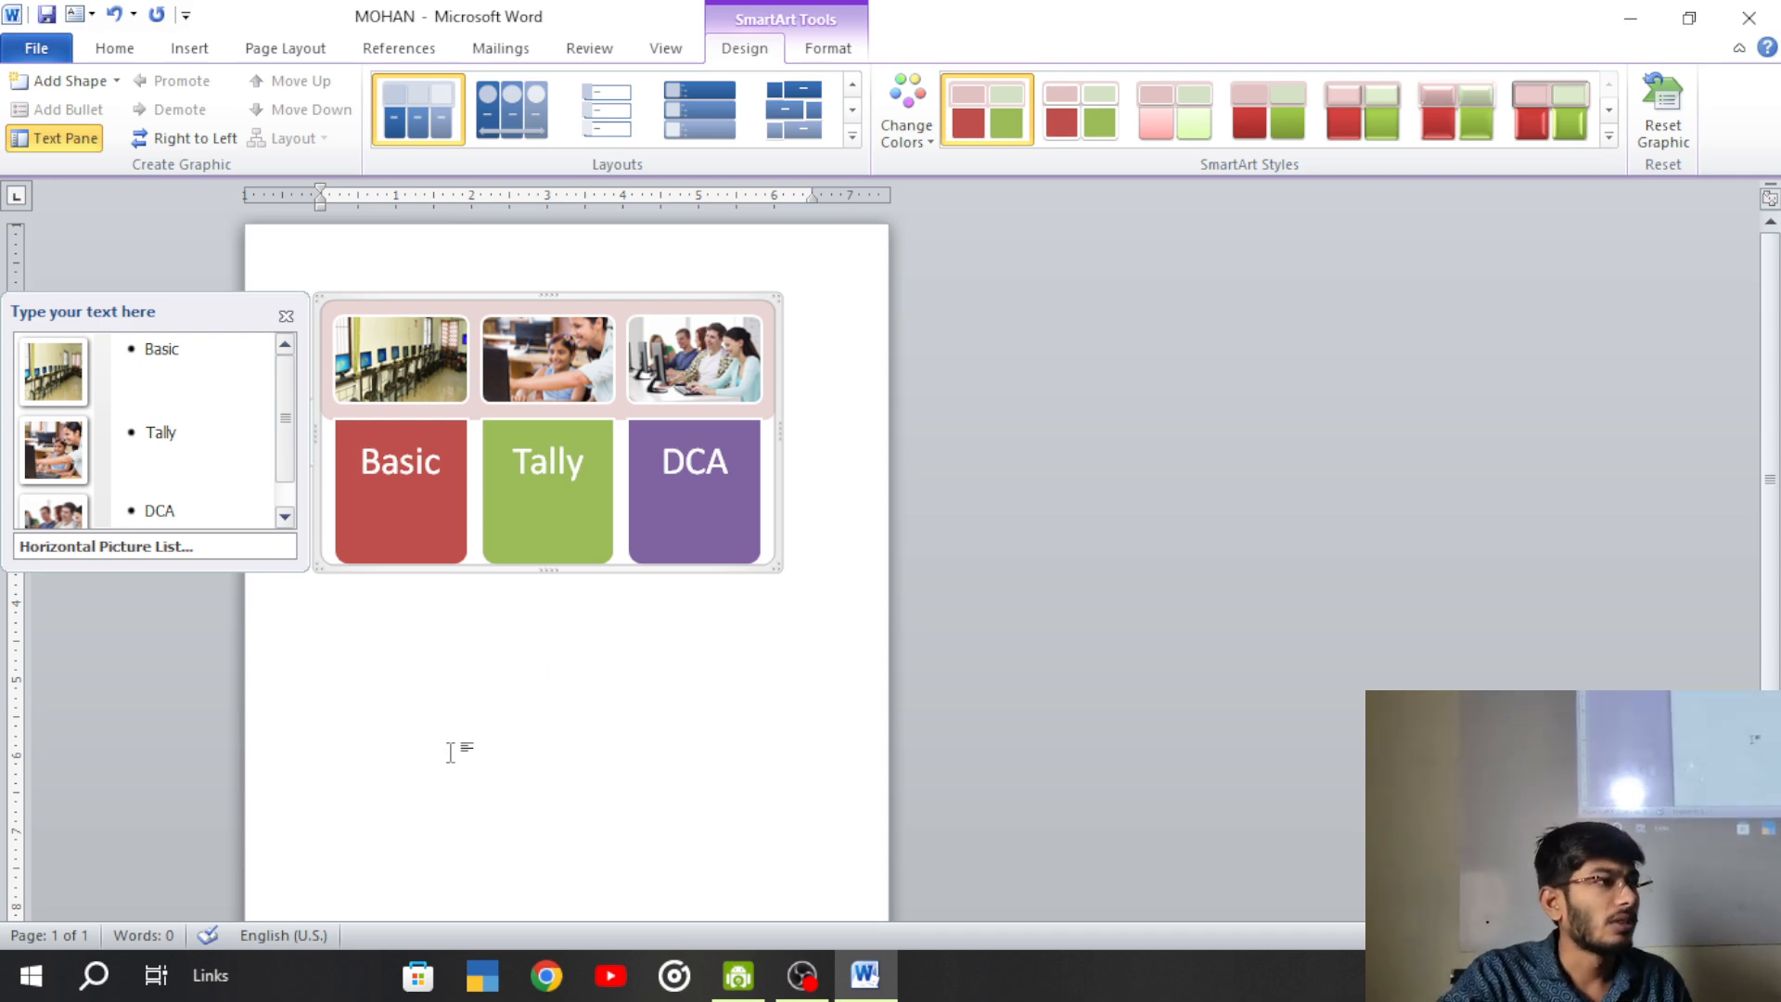
# - Set the shape fill of the Tally box to the standard red
pyautogui.click(554, 512)
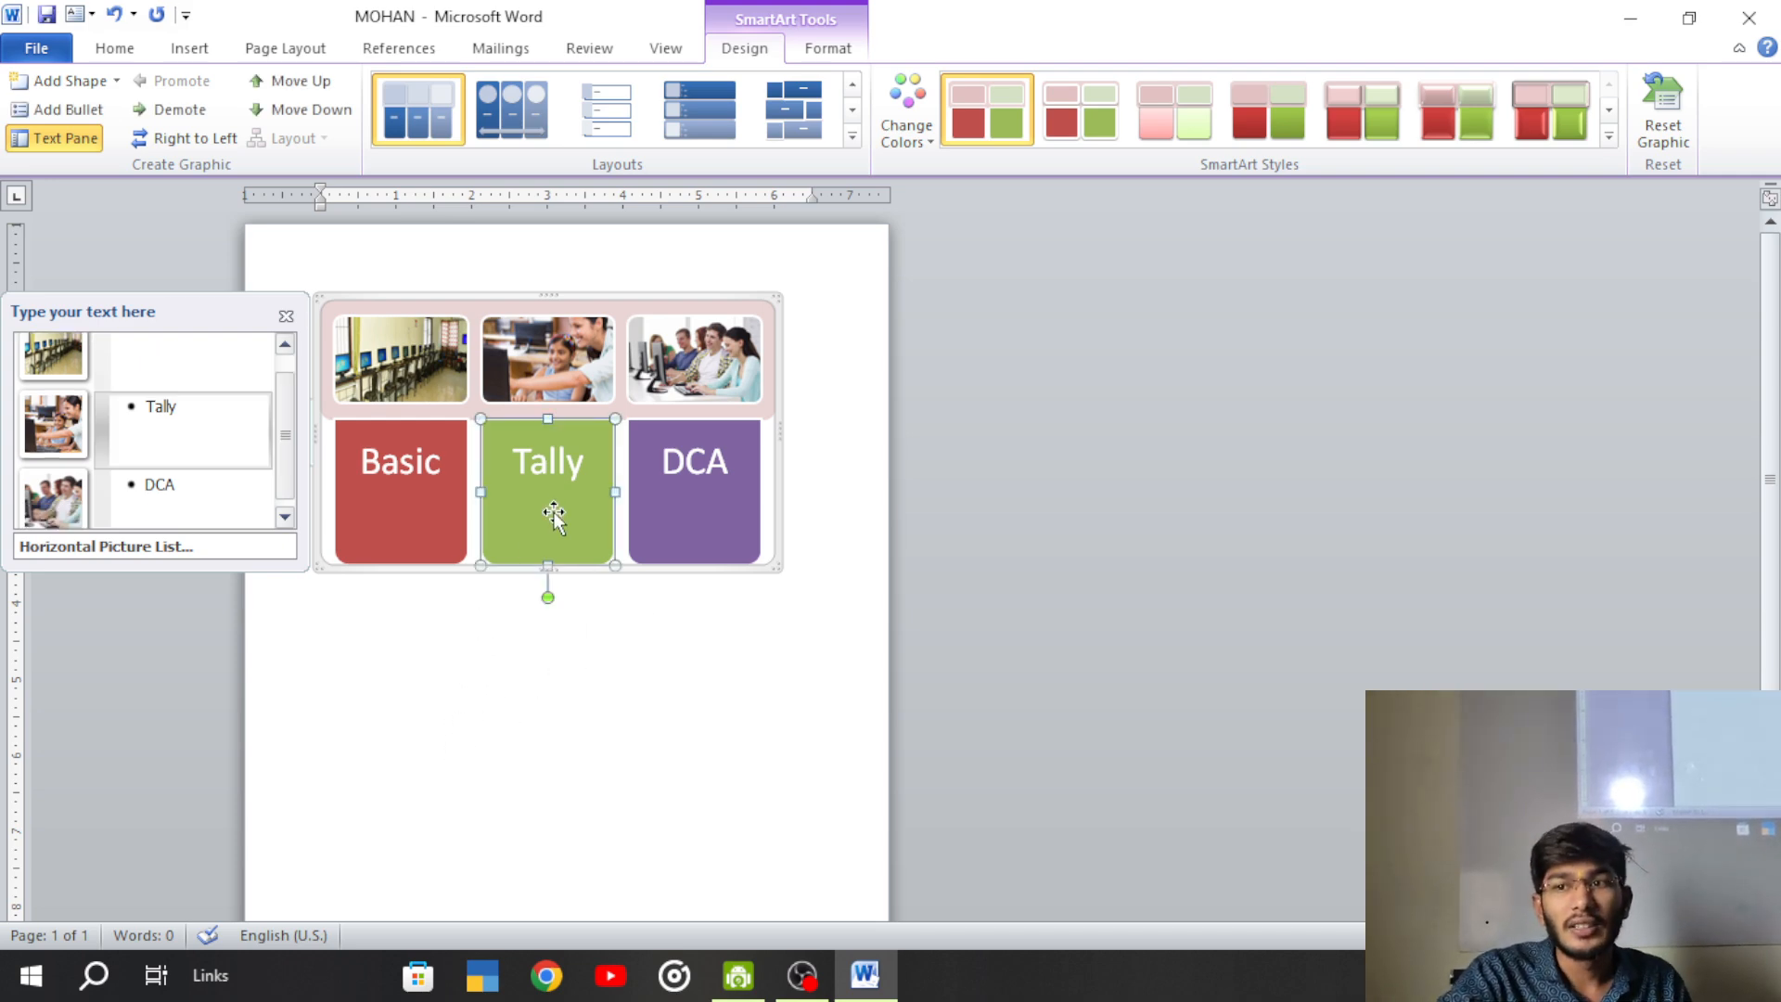
pyautogui.click(907, 130)
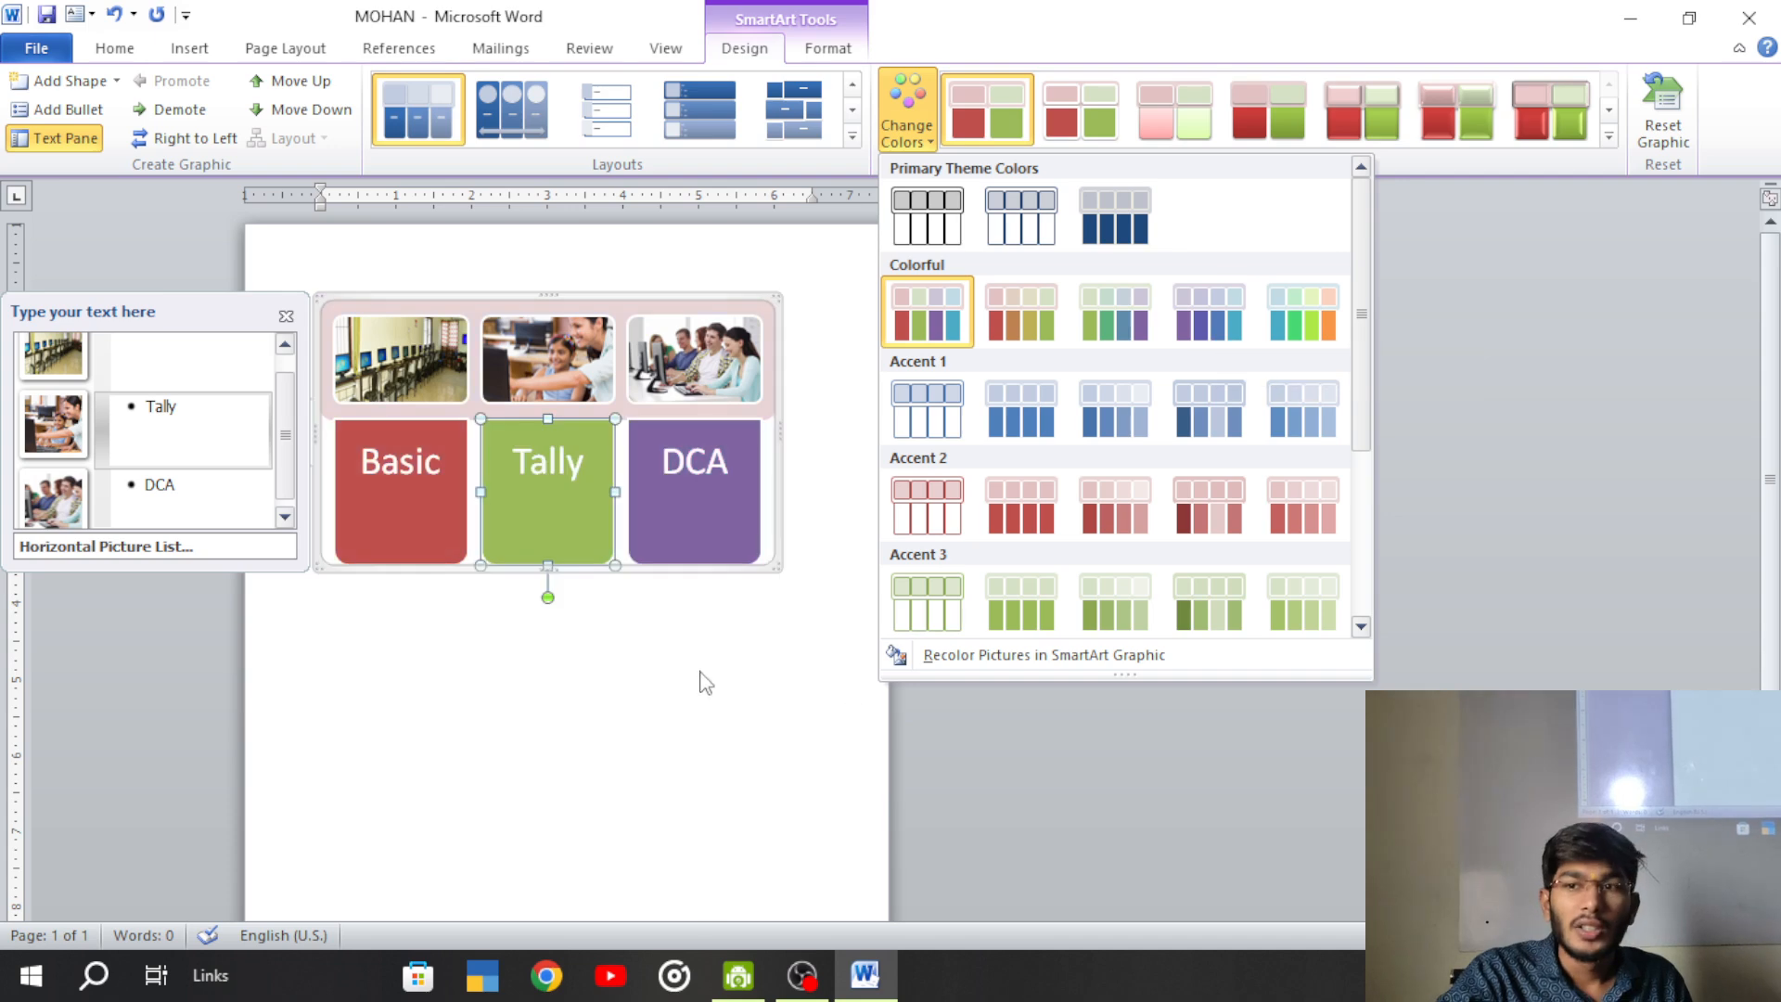
pyautogui.click(635, 716)
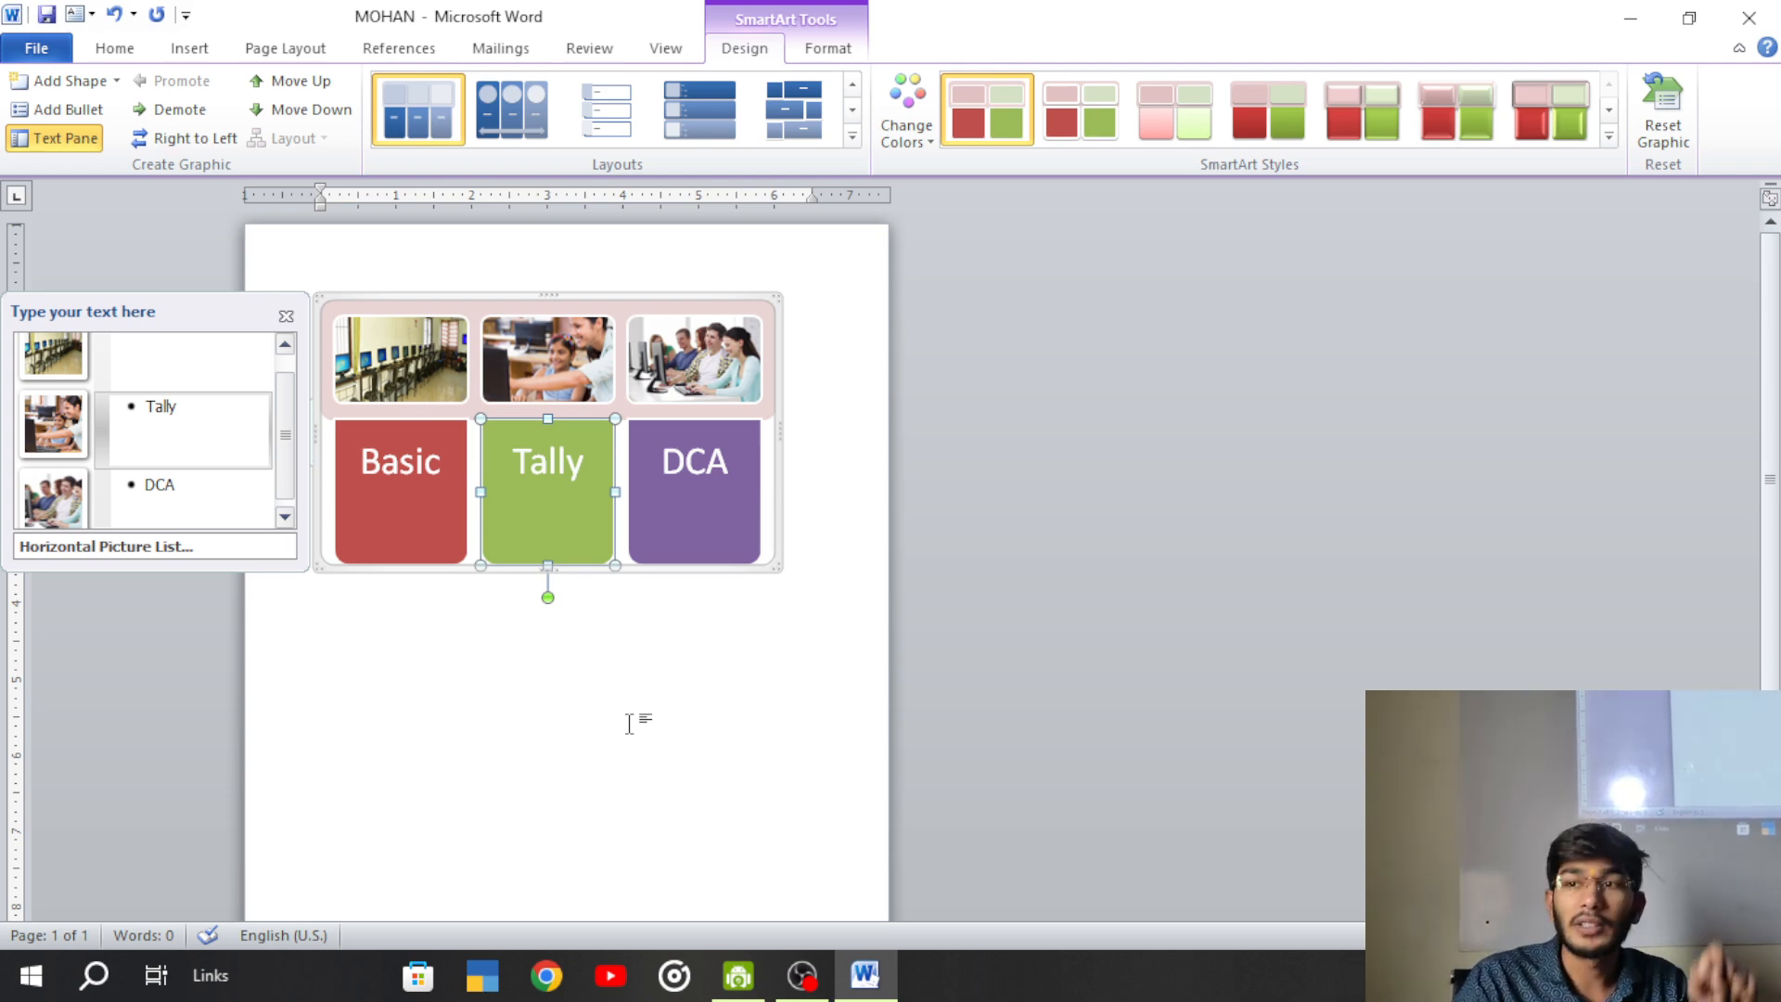
pyautogui.click(827, 49)
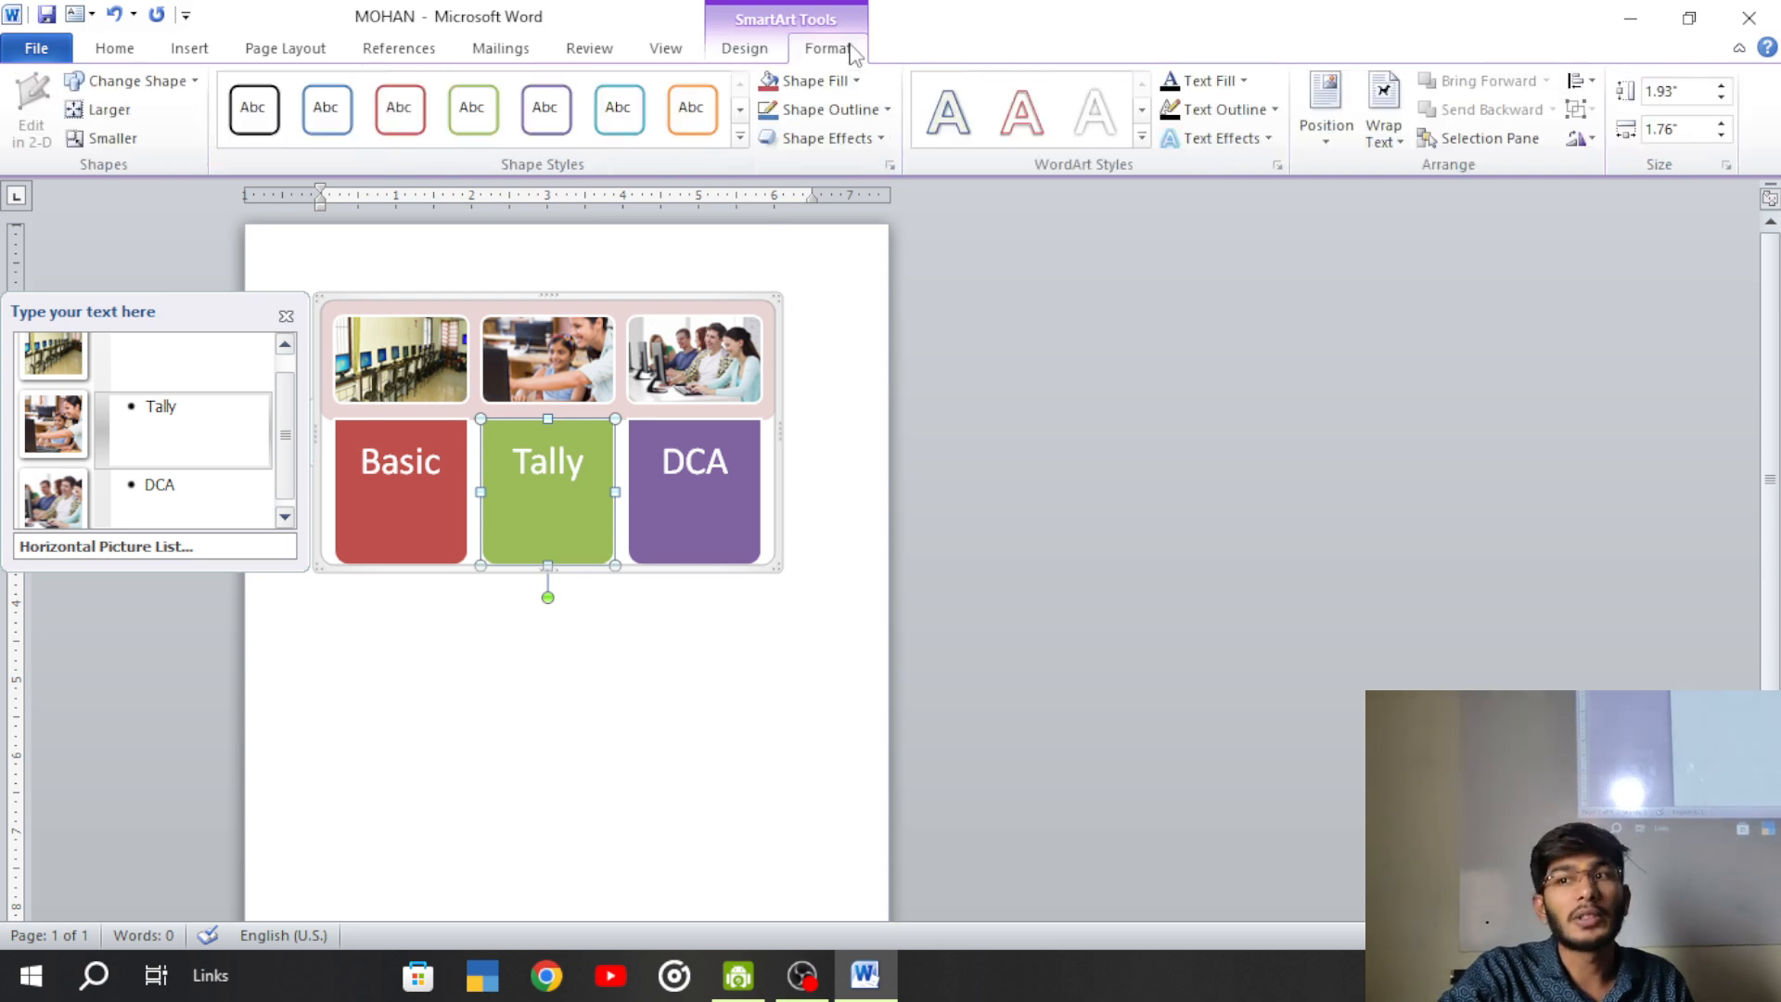
pyautogui.click(840, 82)
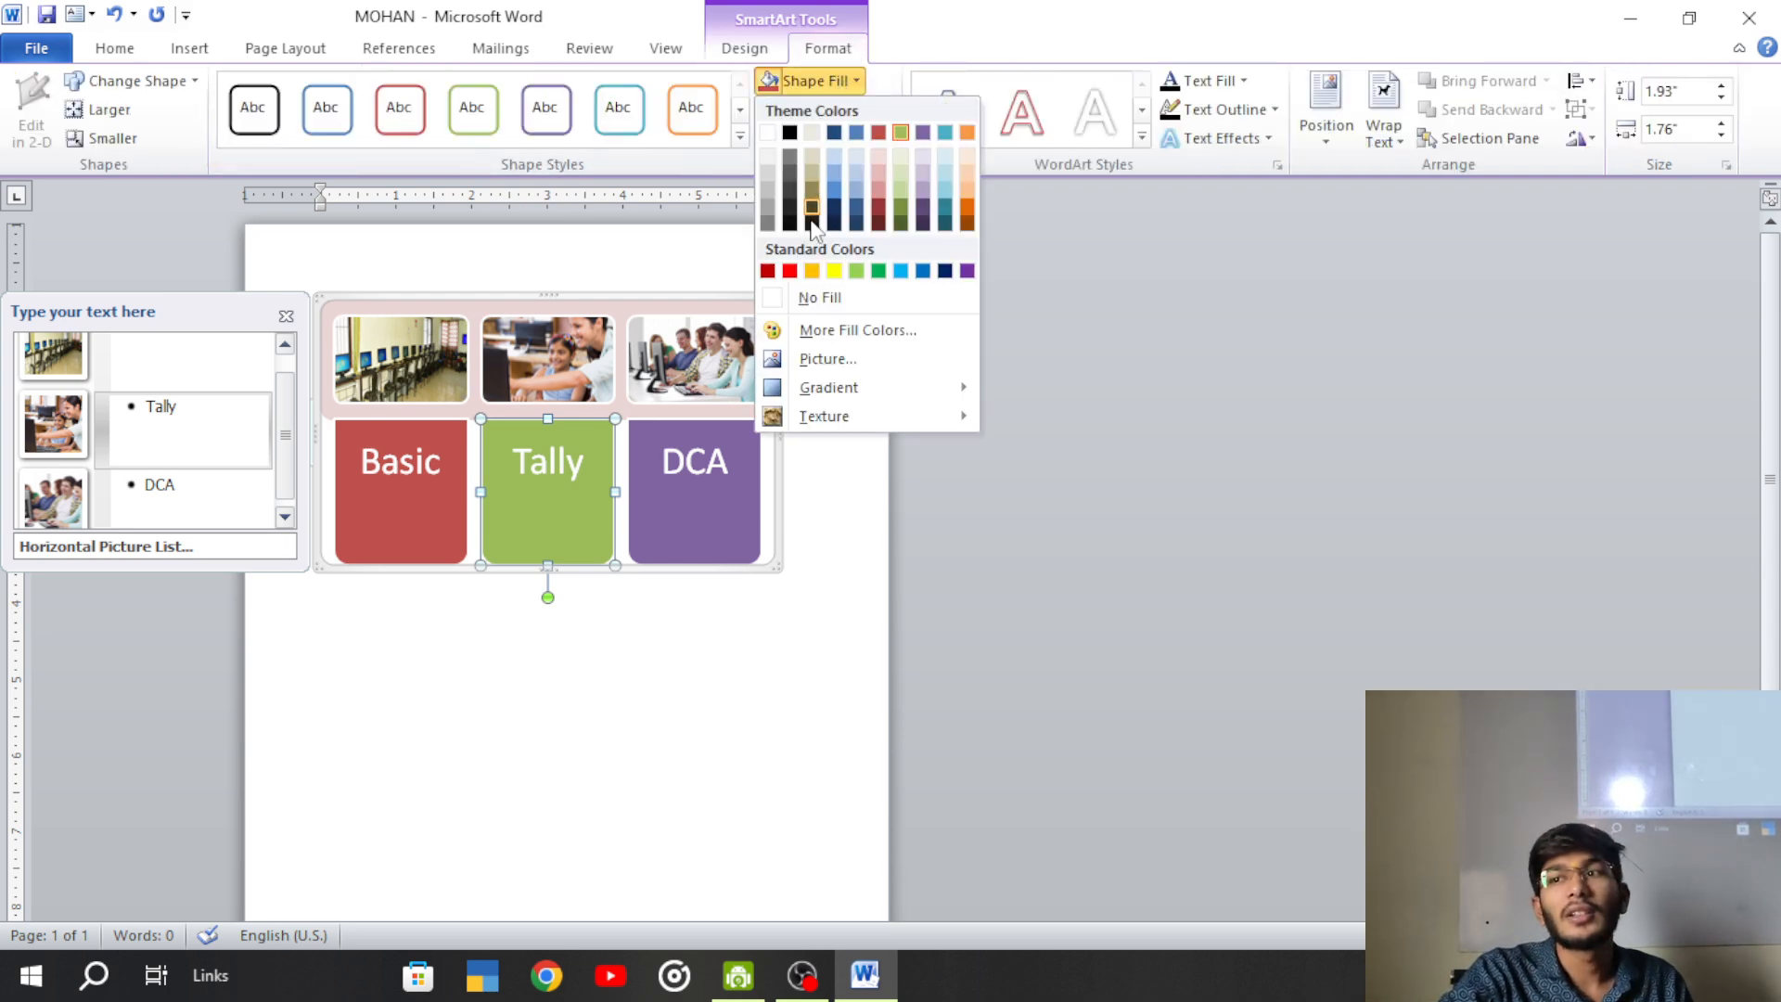
pyautogui.click(789, 271)
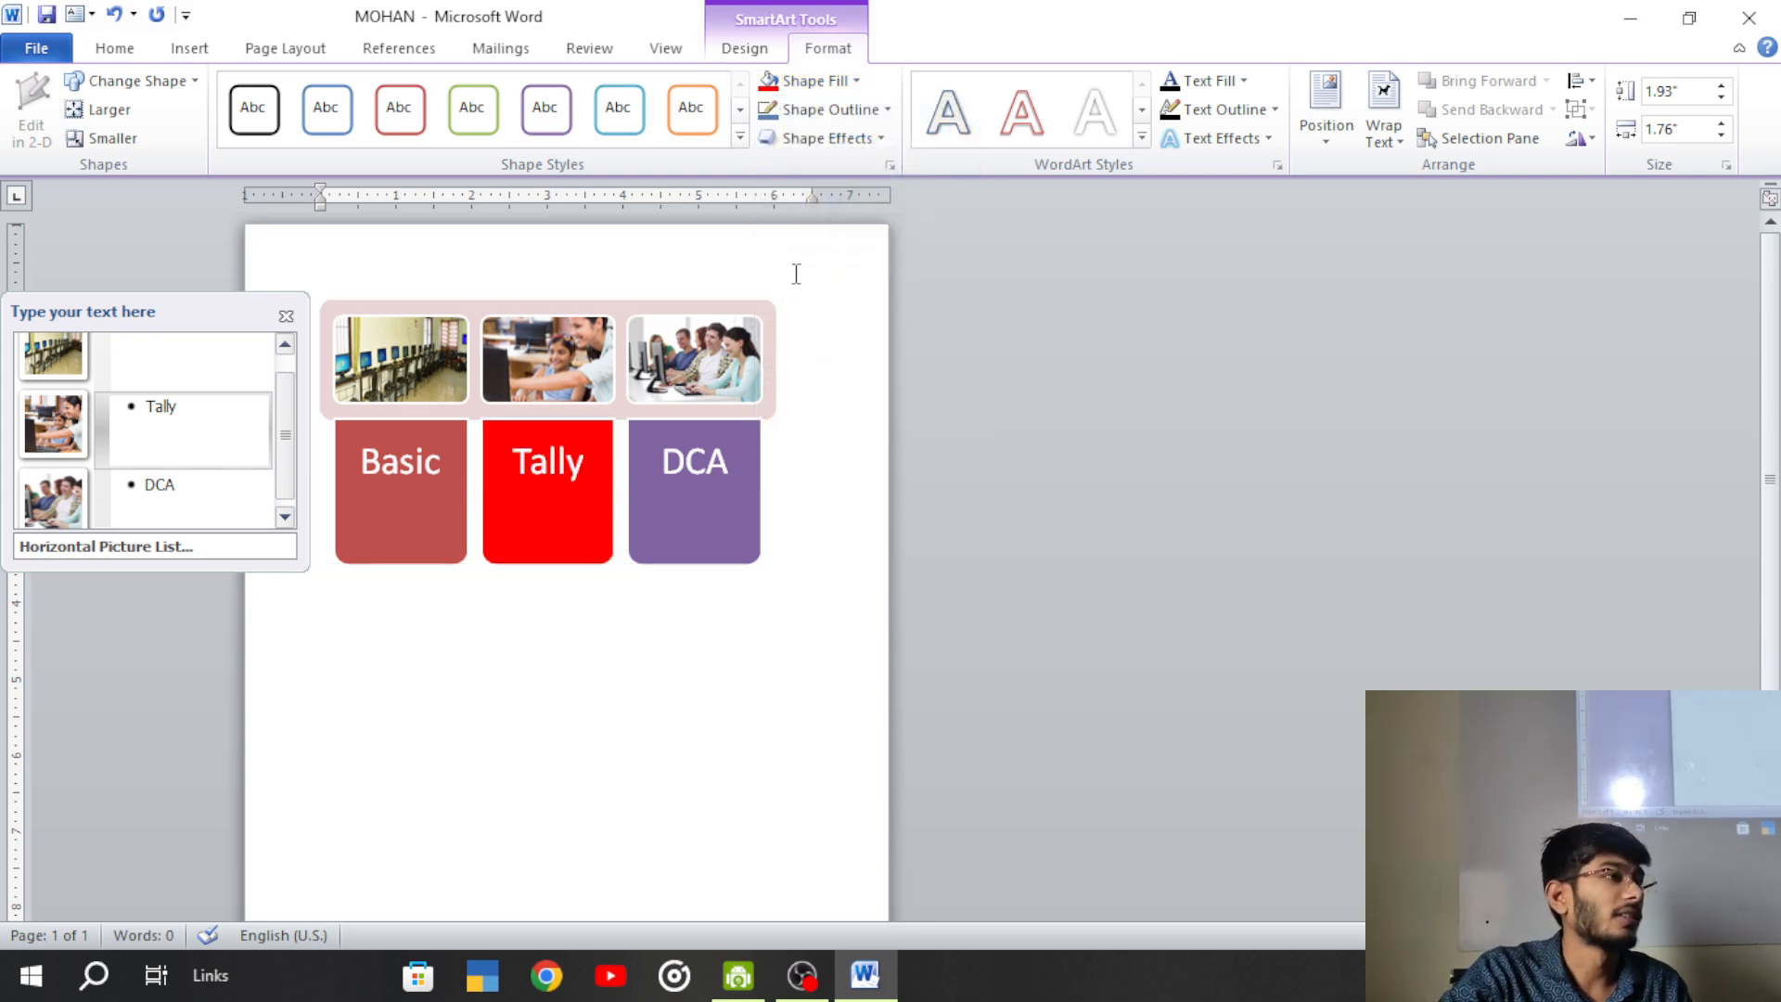
# - Try red on the DCA box and settle on the standard green as its shape fill
pyautogui.click(750, 503)
pyautogui.click(770, 82)
pyautogui.click(817, 83)
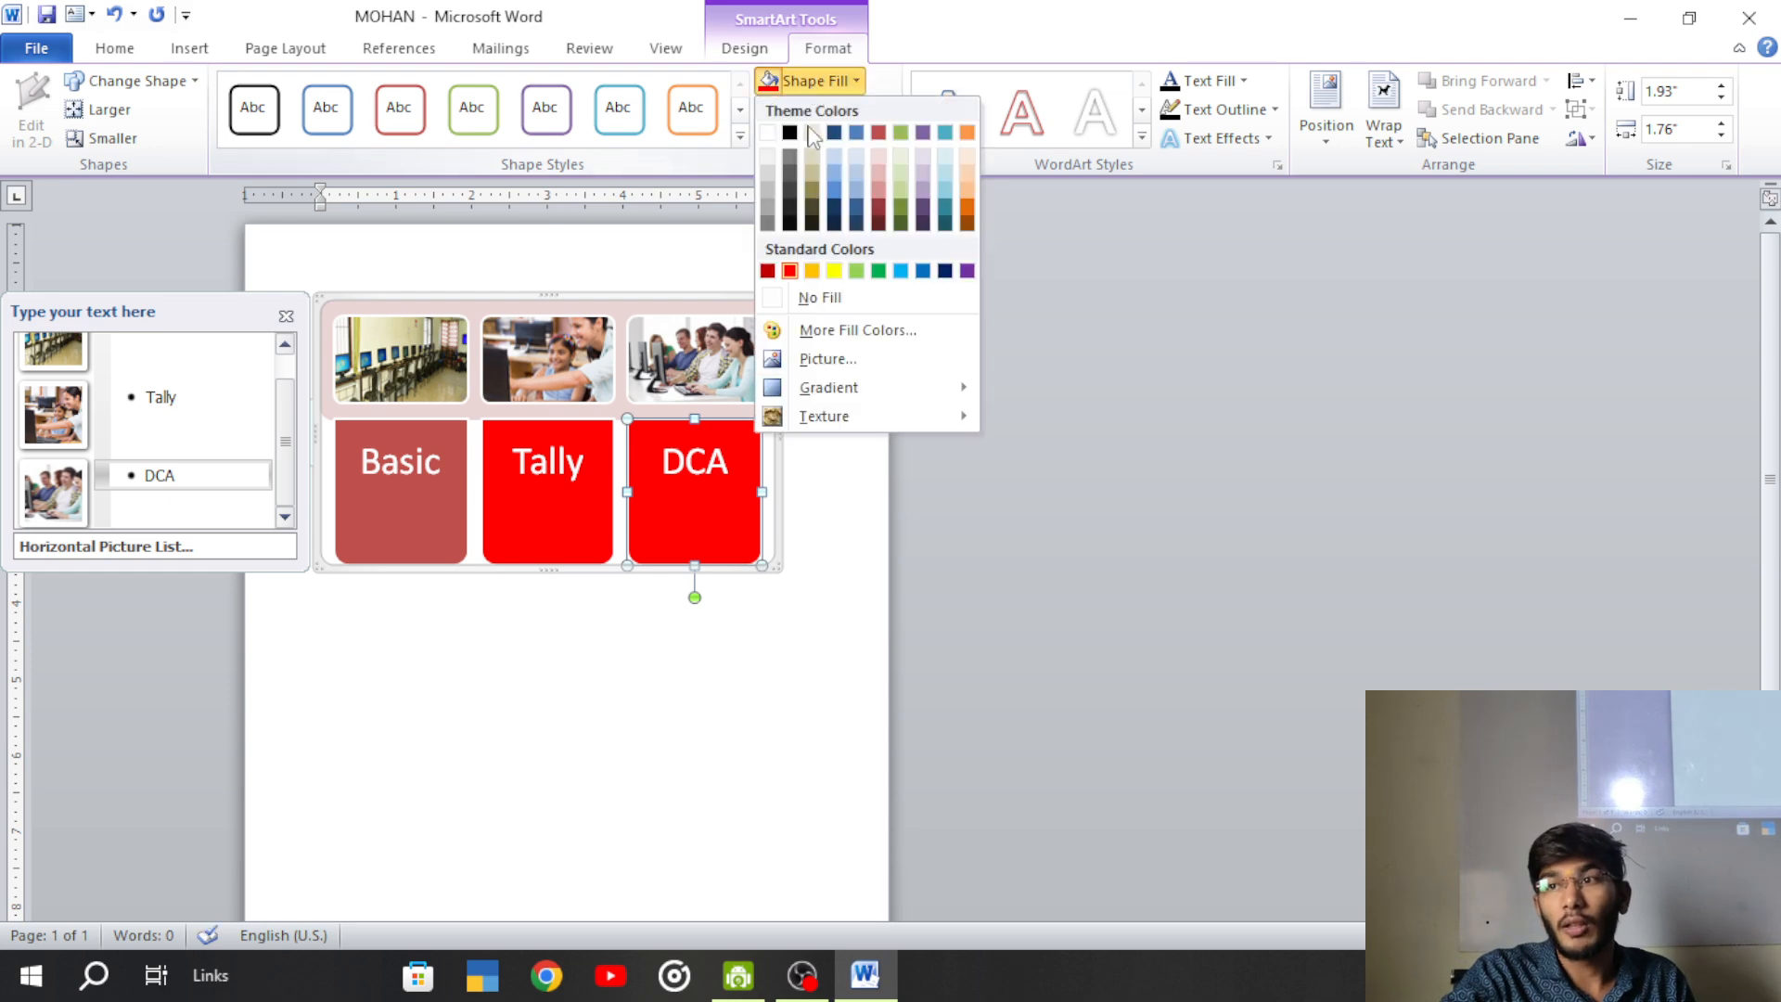
pyautogui.click(878, 271)
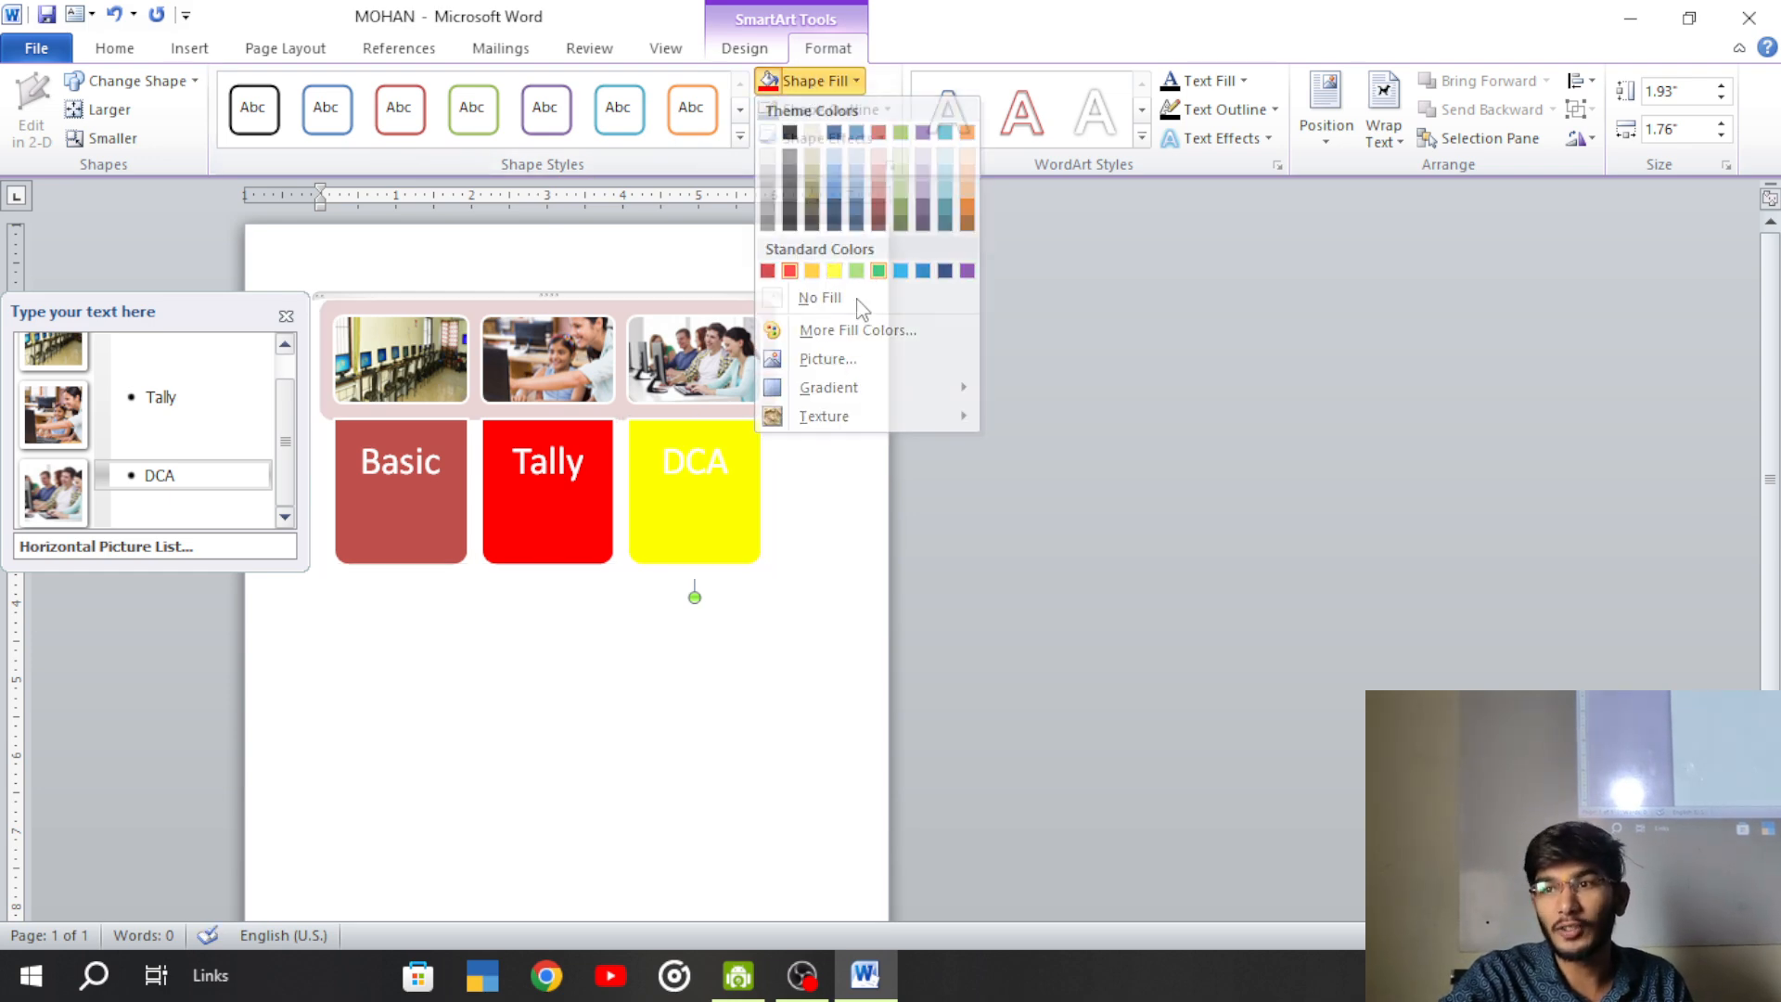
# - Set the shape fill of the Basic box to the standard purple
pyautogui.click(402, 527)
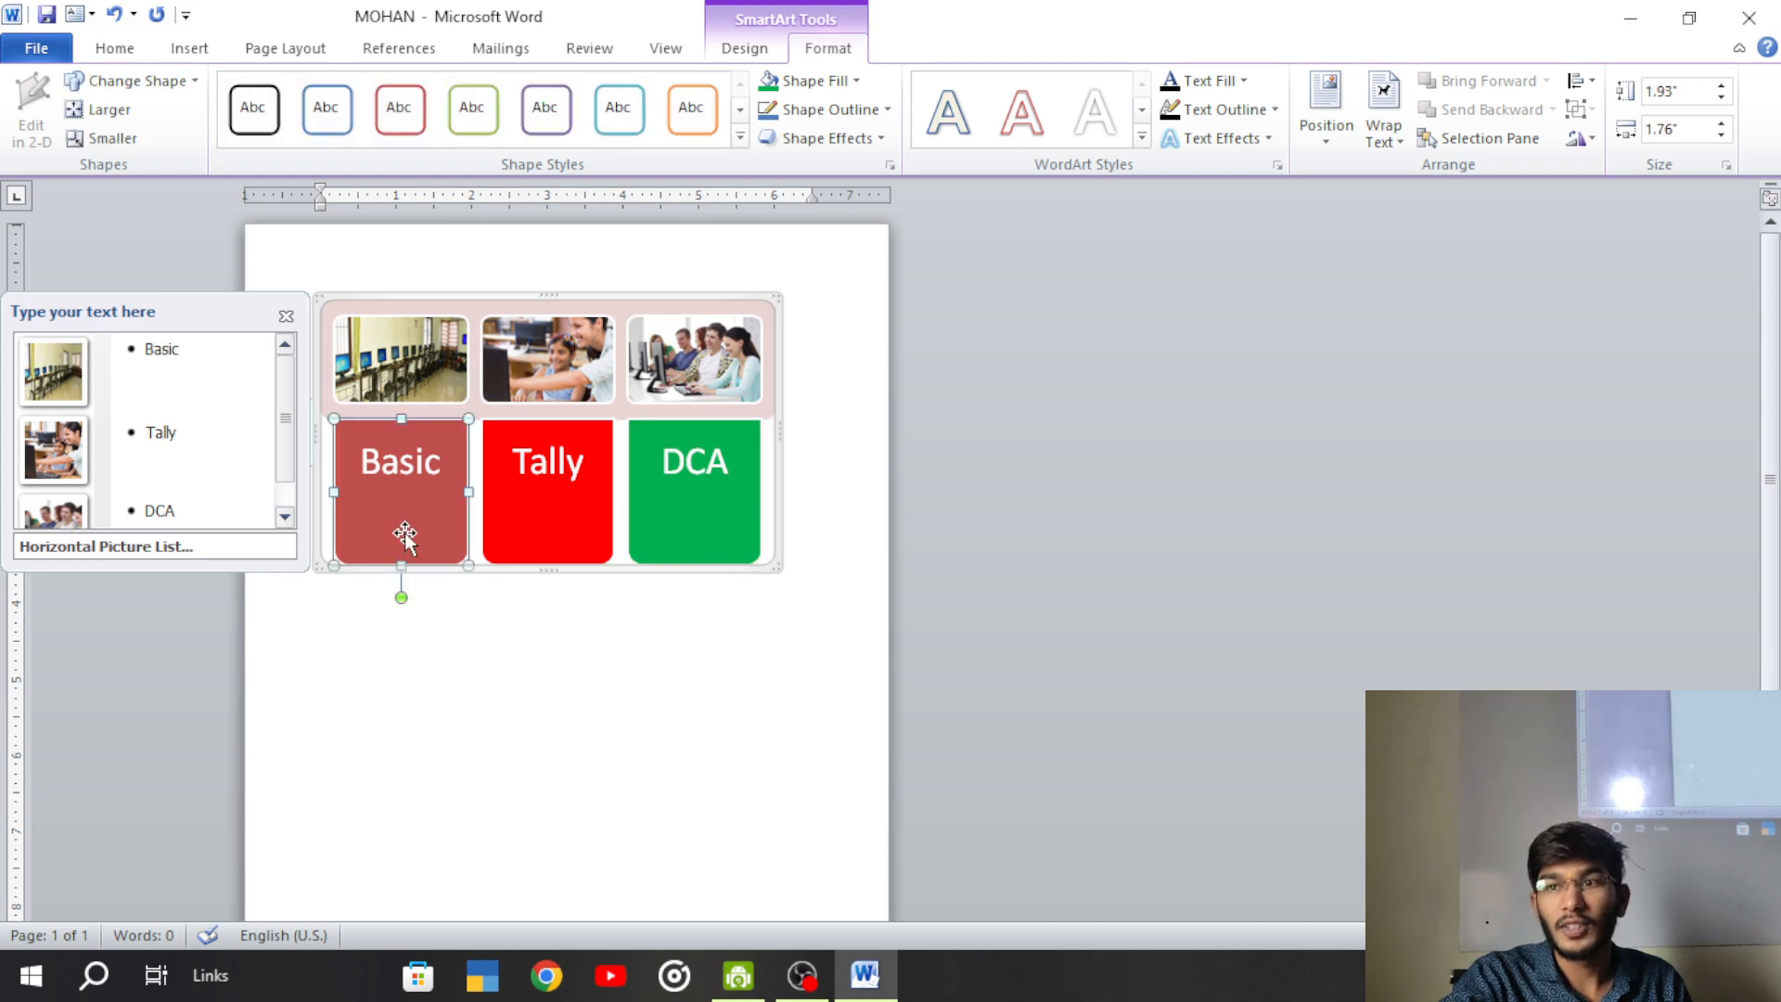
pyautogui.click(825, 86)
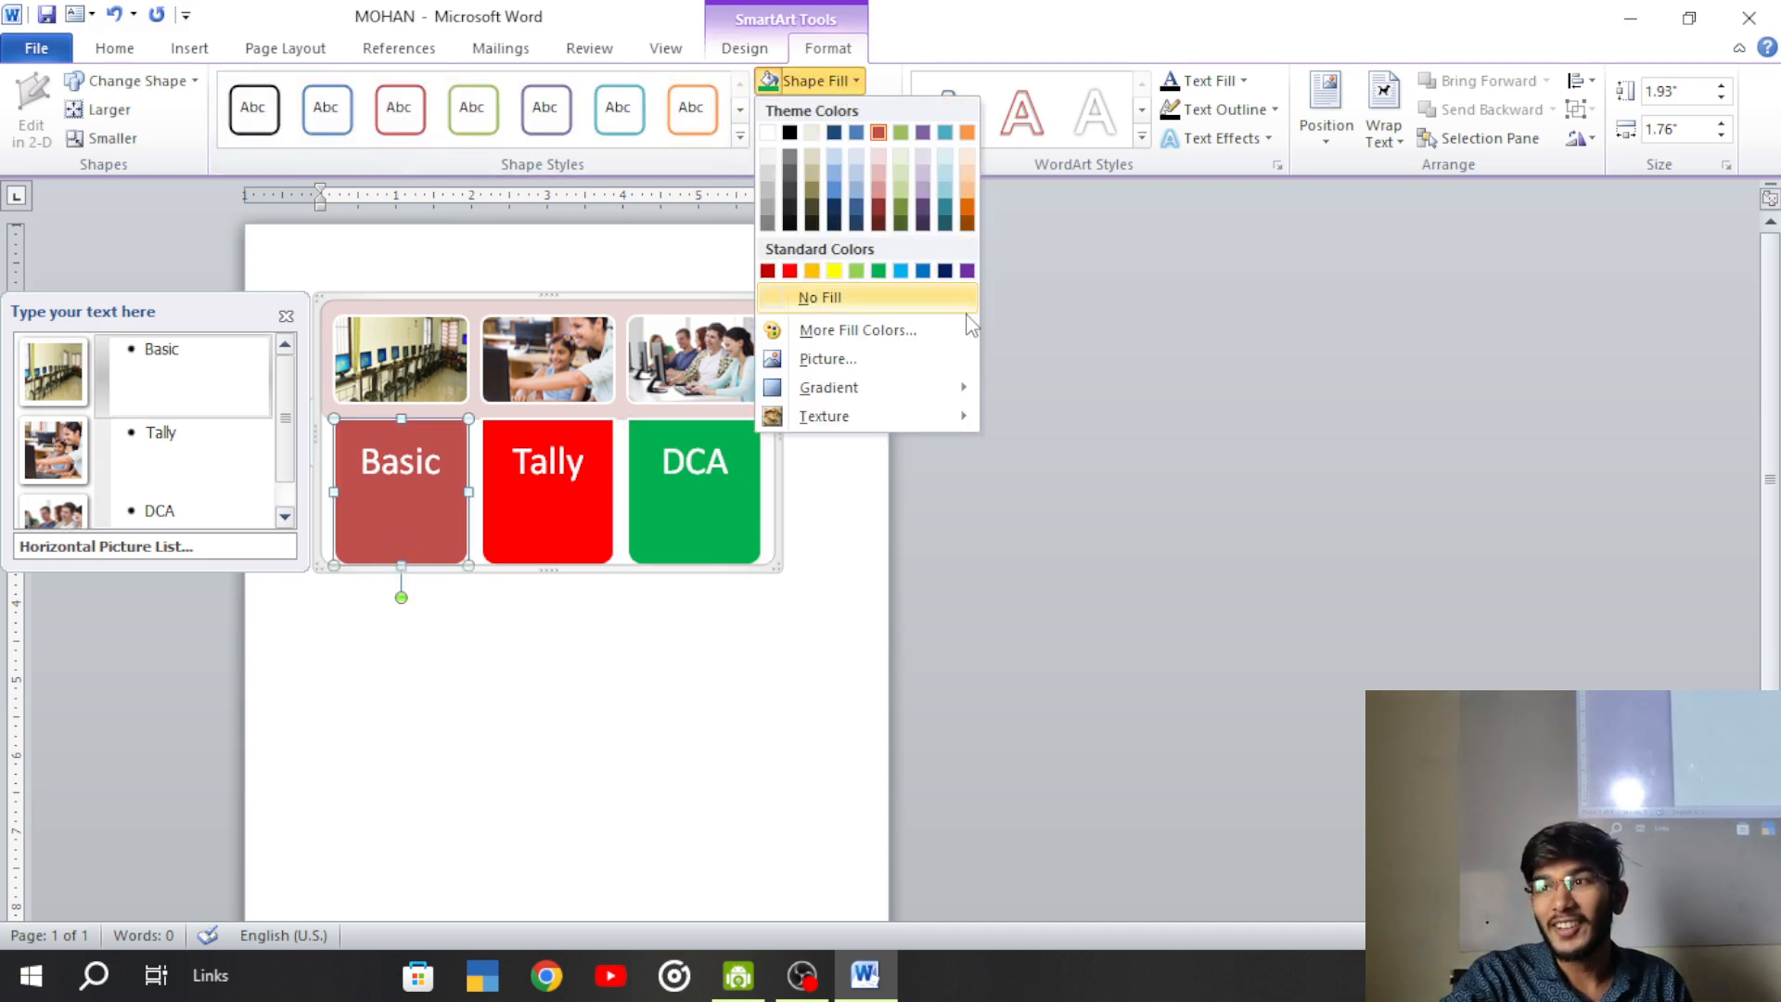
pyautogui.click(967, 271)
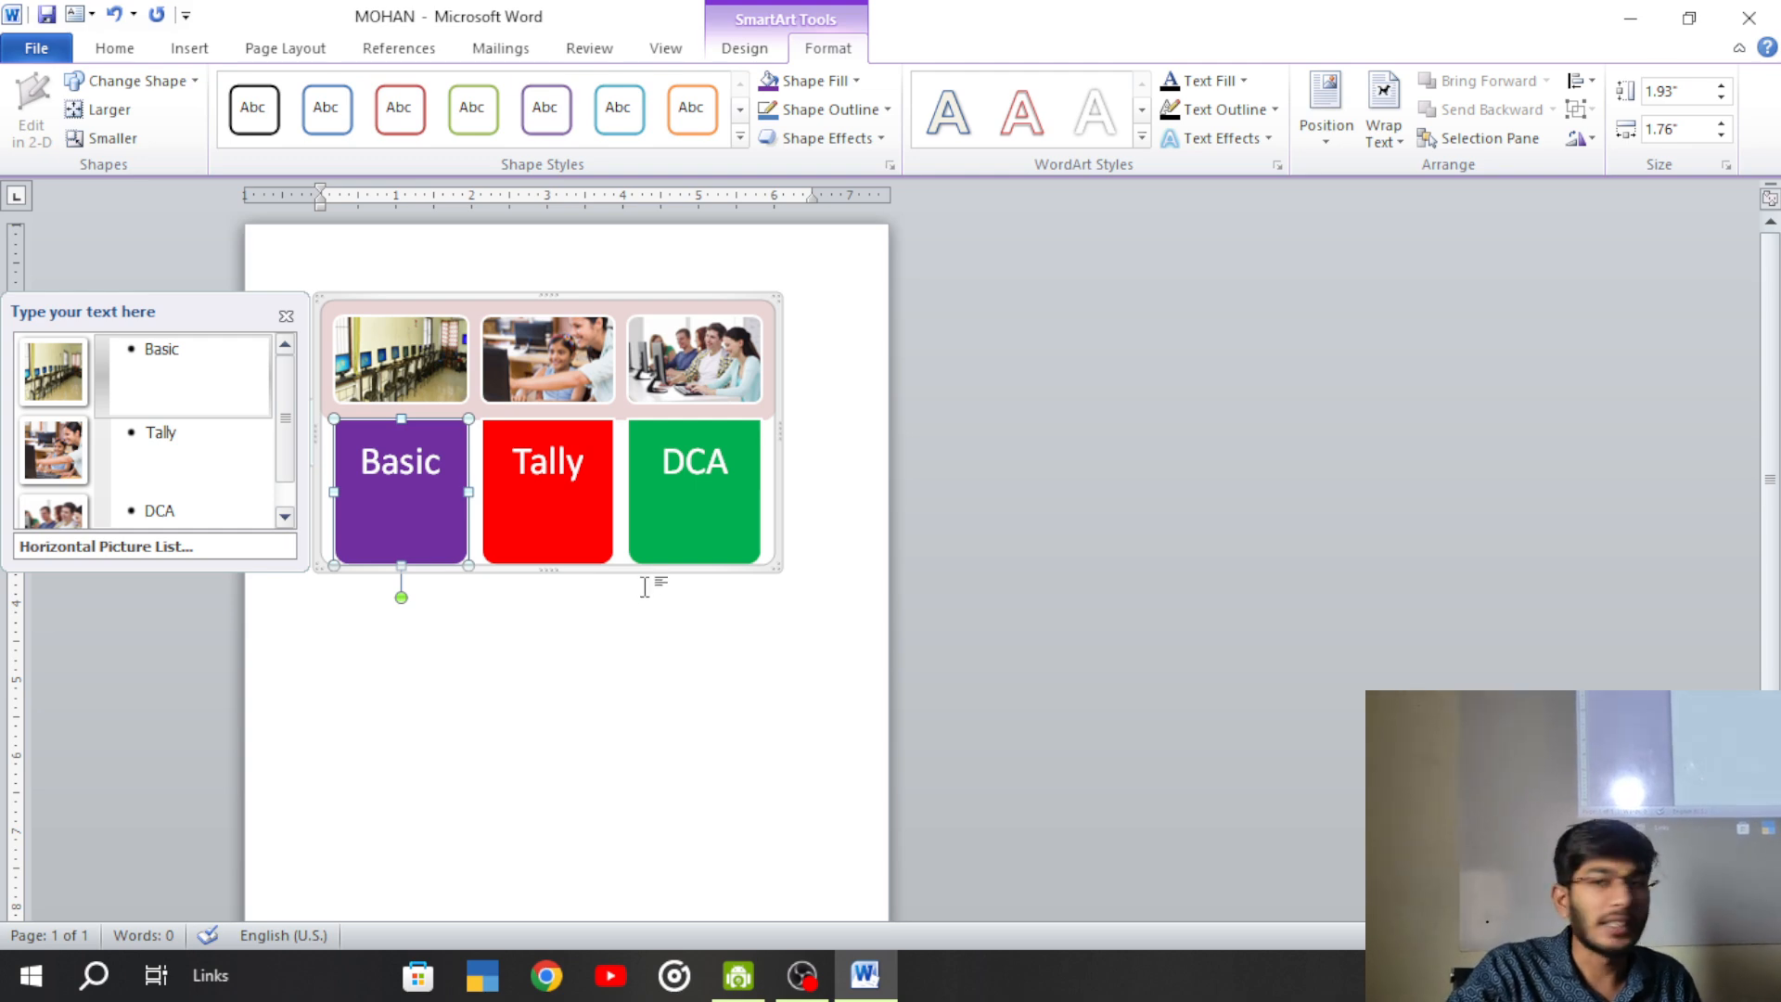
# - Try several SmartArt styles on the whole graphic and apply the bevelled 3-D style with a raised frame around the pictures
pyautogui.click(737, 563)
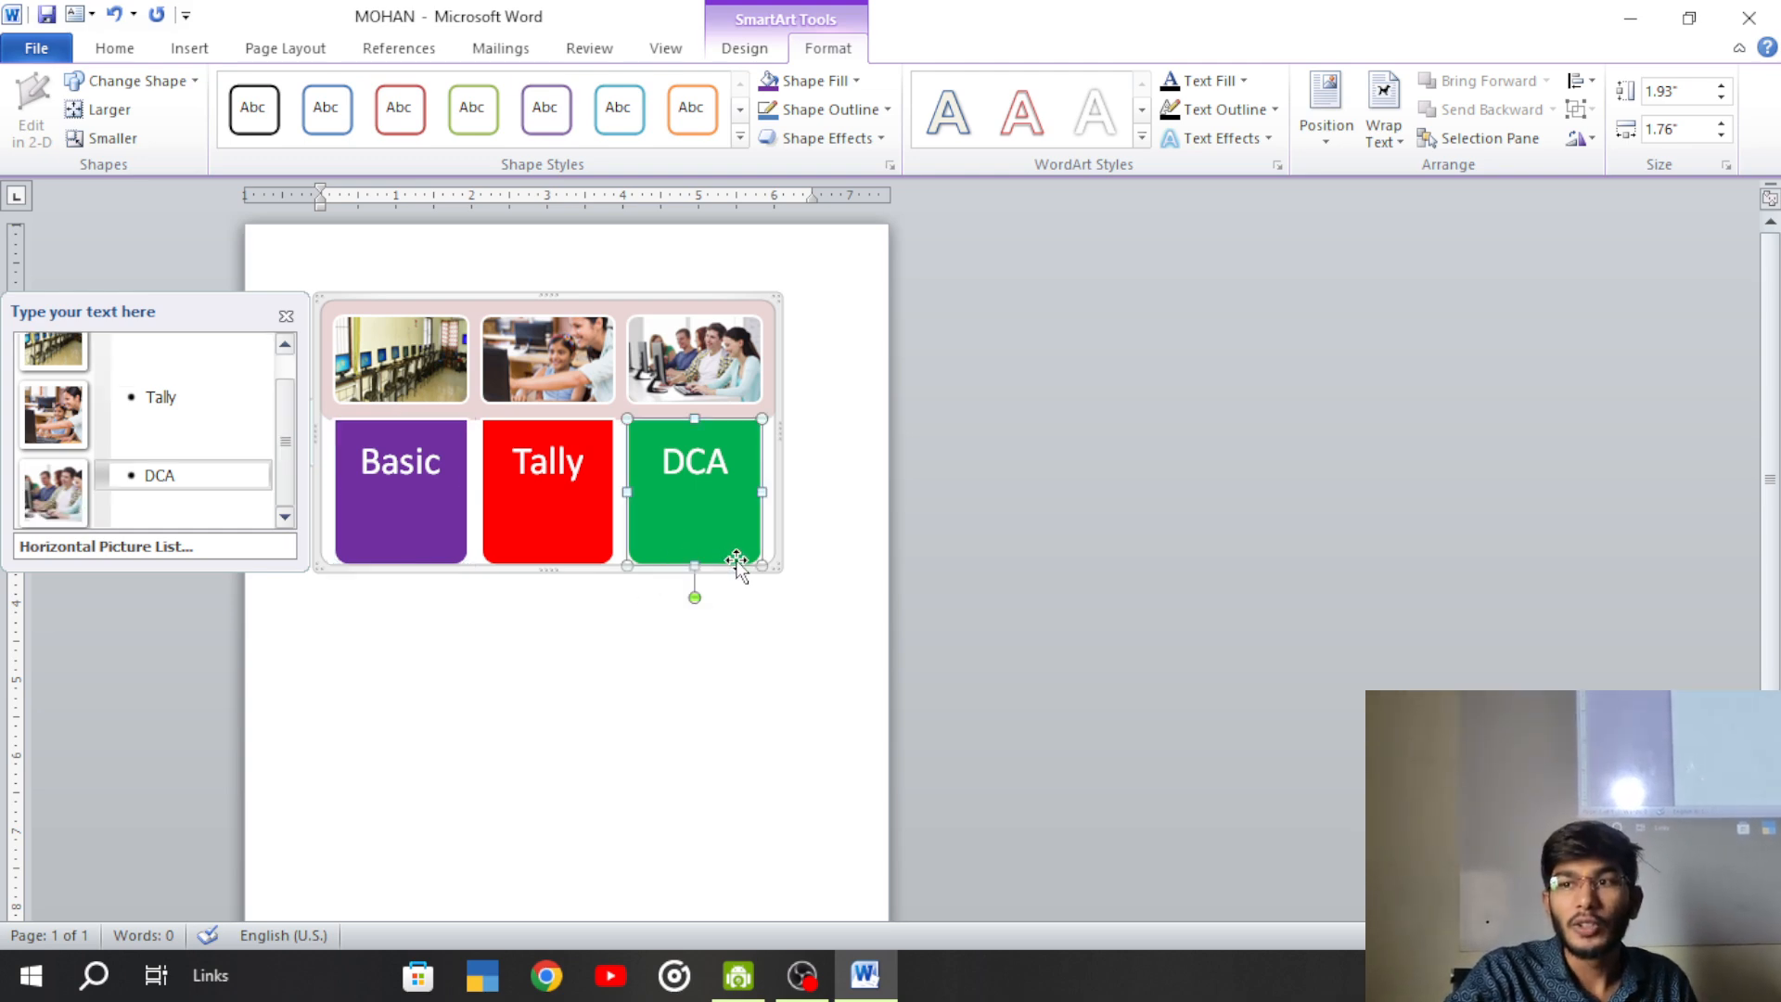
pyautogui.click(778, 506)
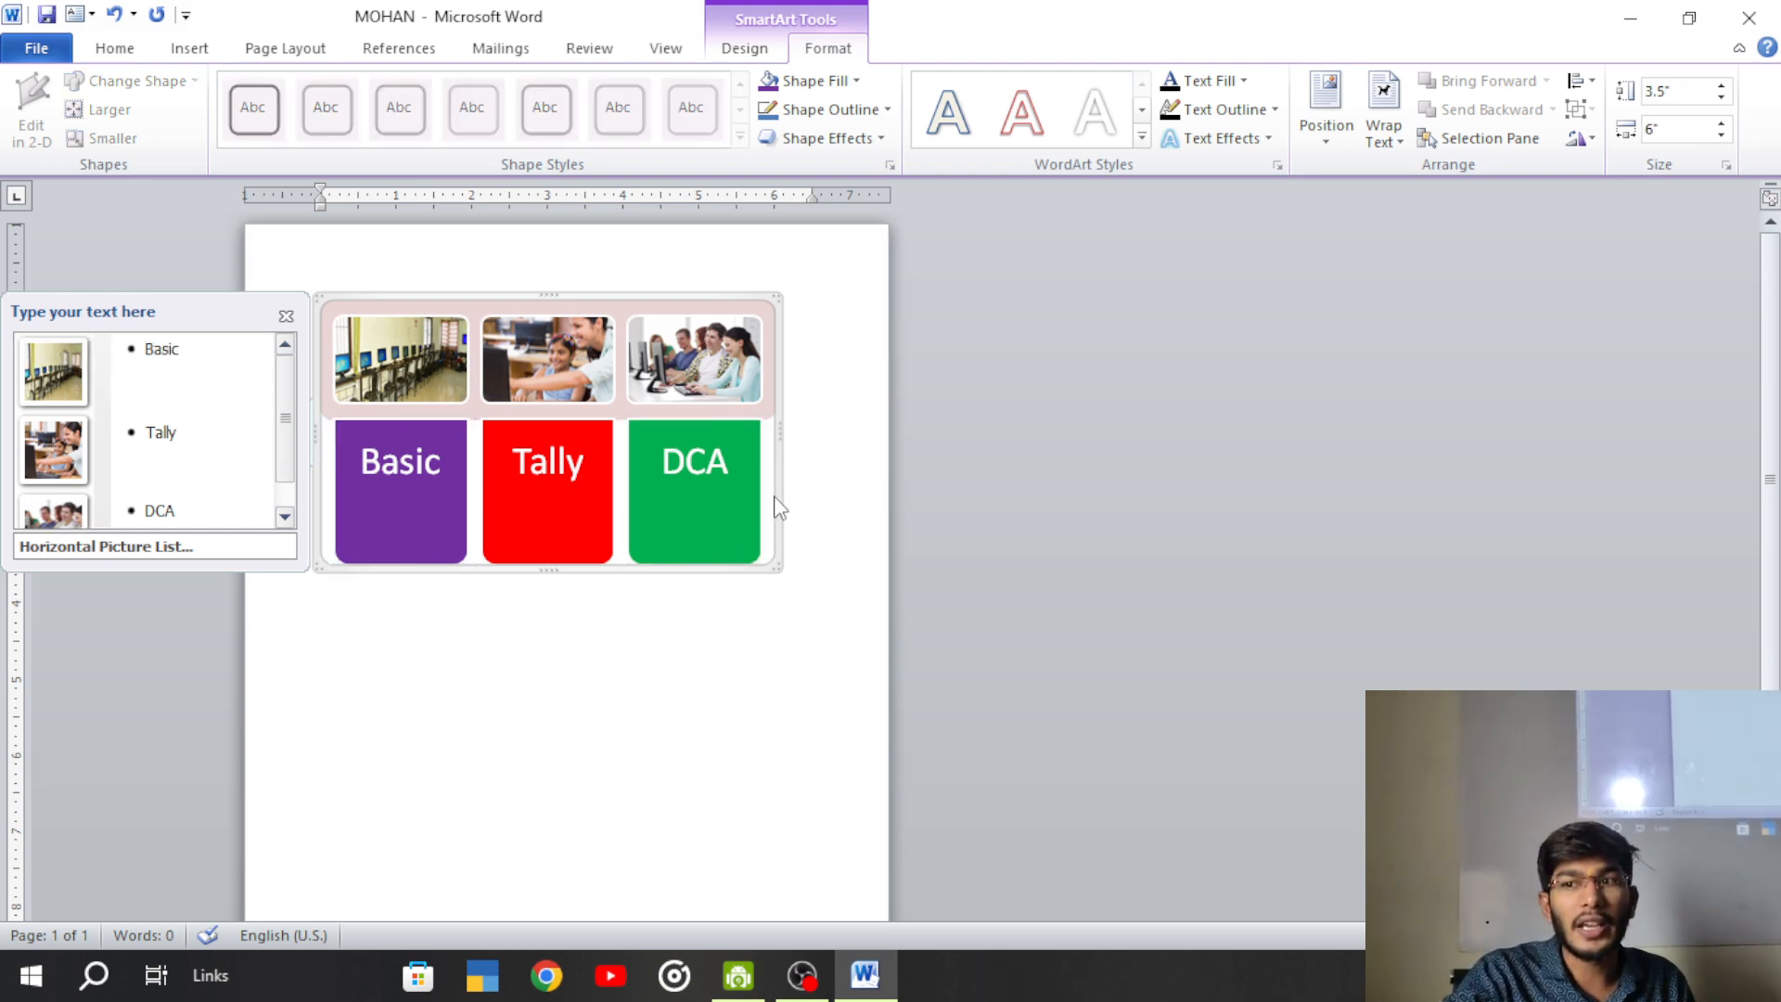
pyautogui.click(742, 49)
pyautogui.click(1262, 102)
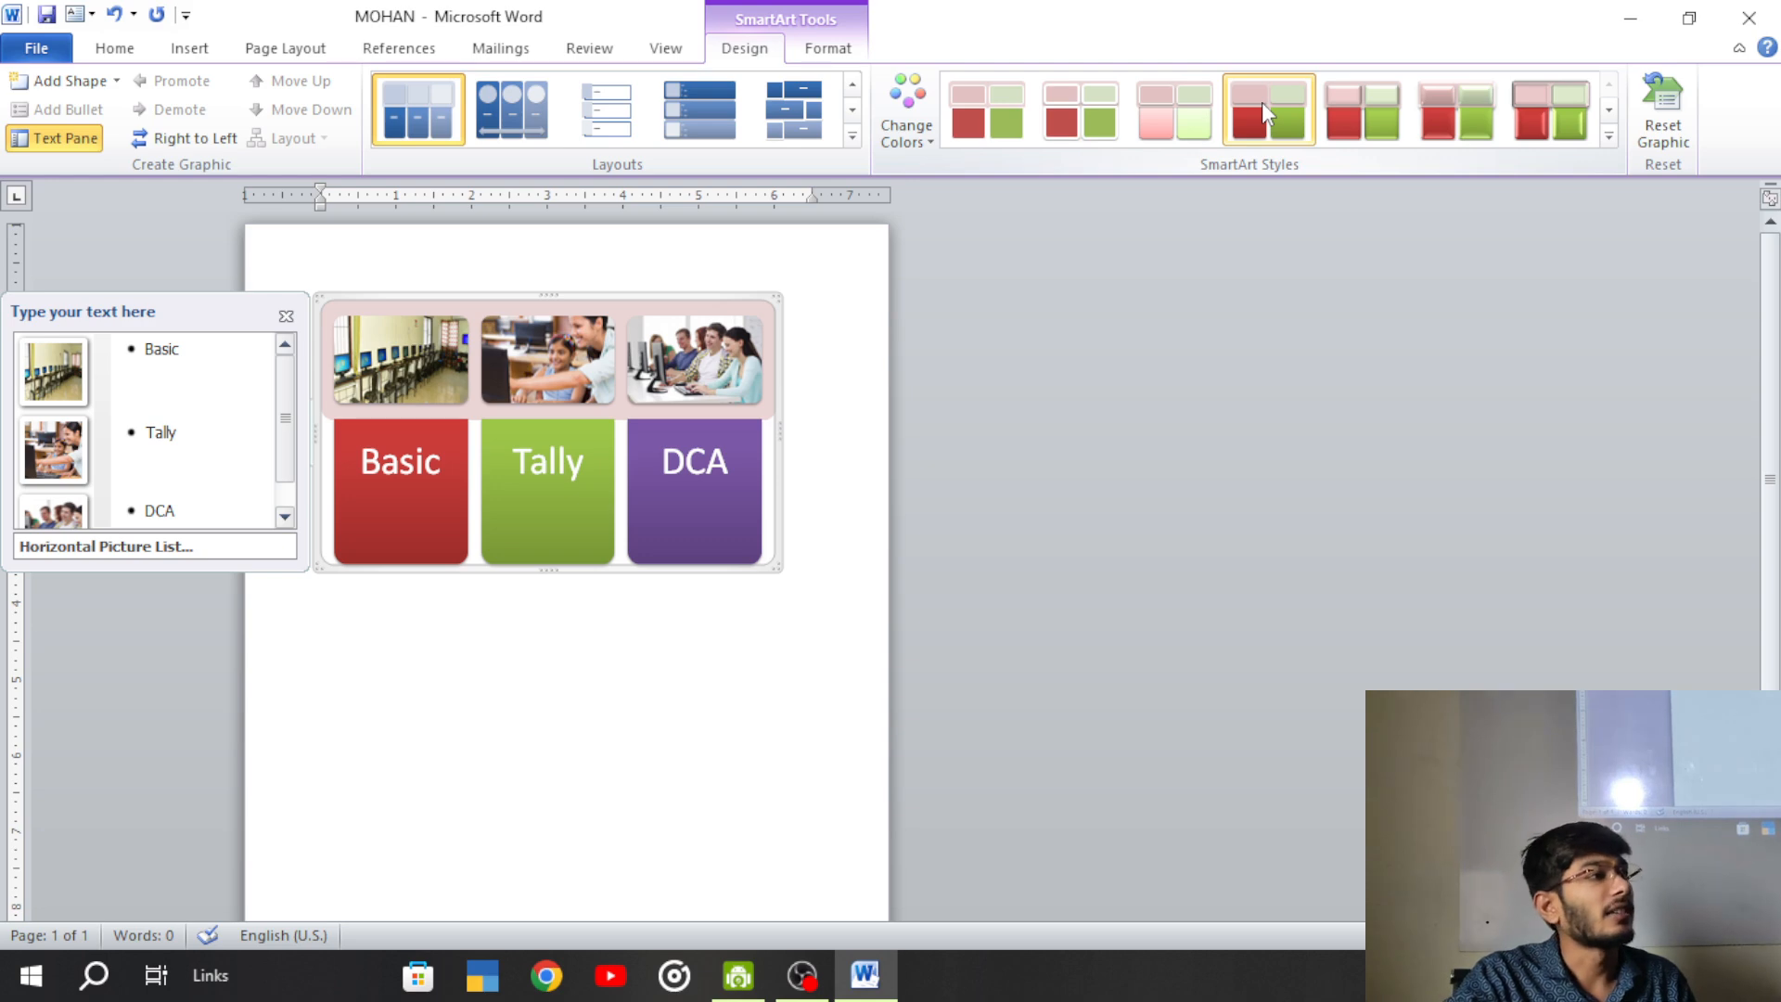
pyautogui.click(1383, 98)
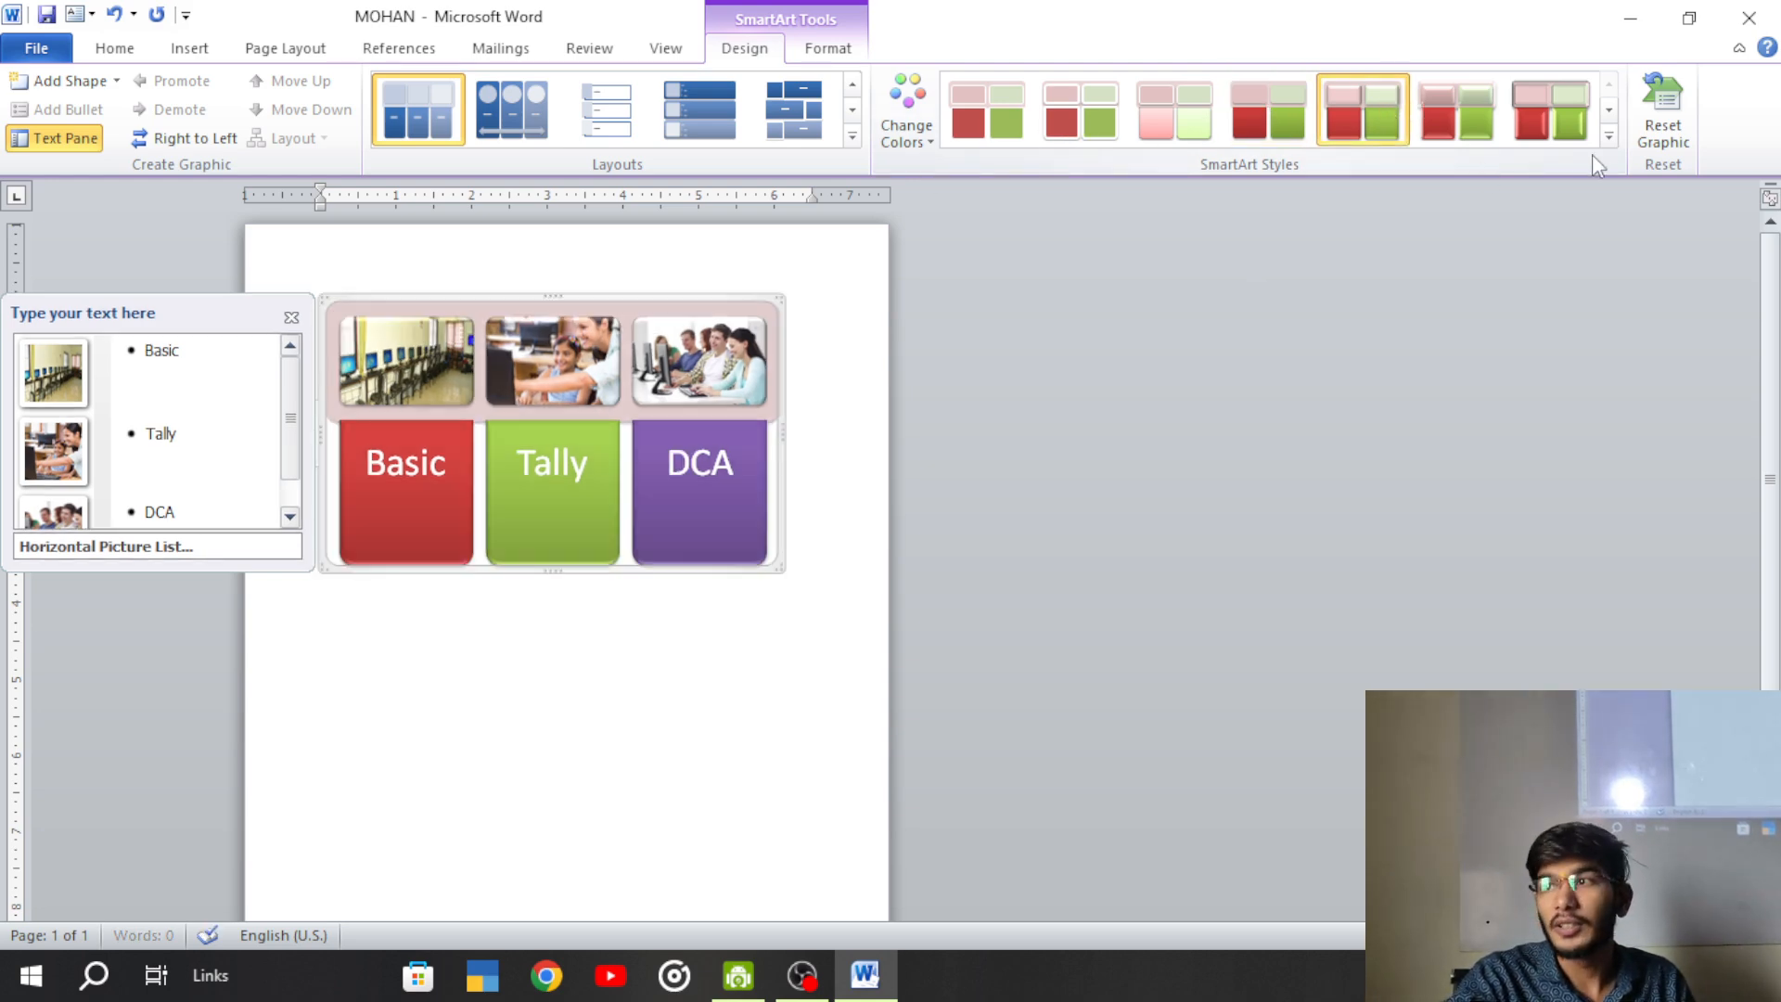
pyautogui.click(1549, 111)
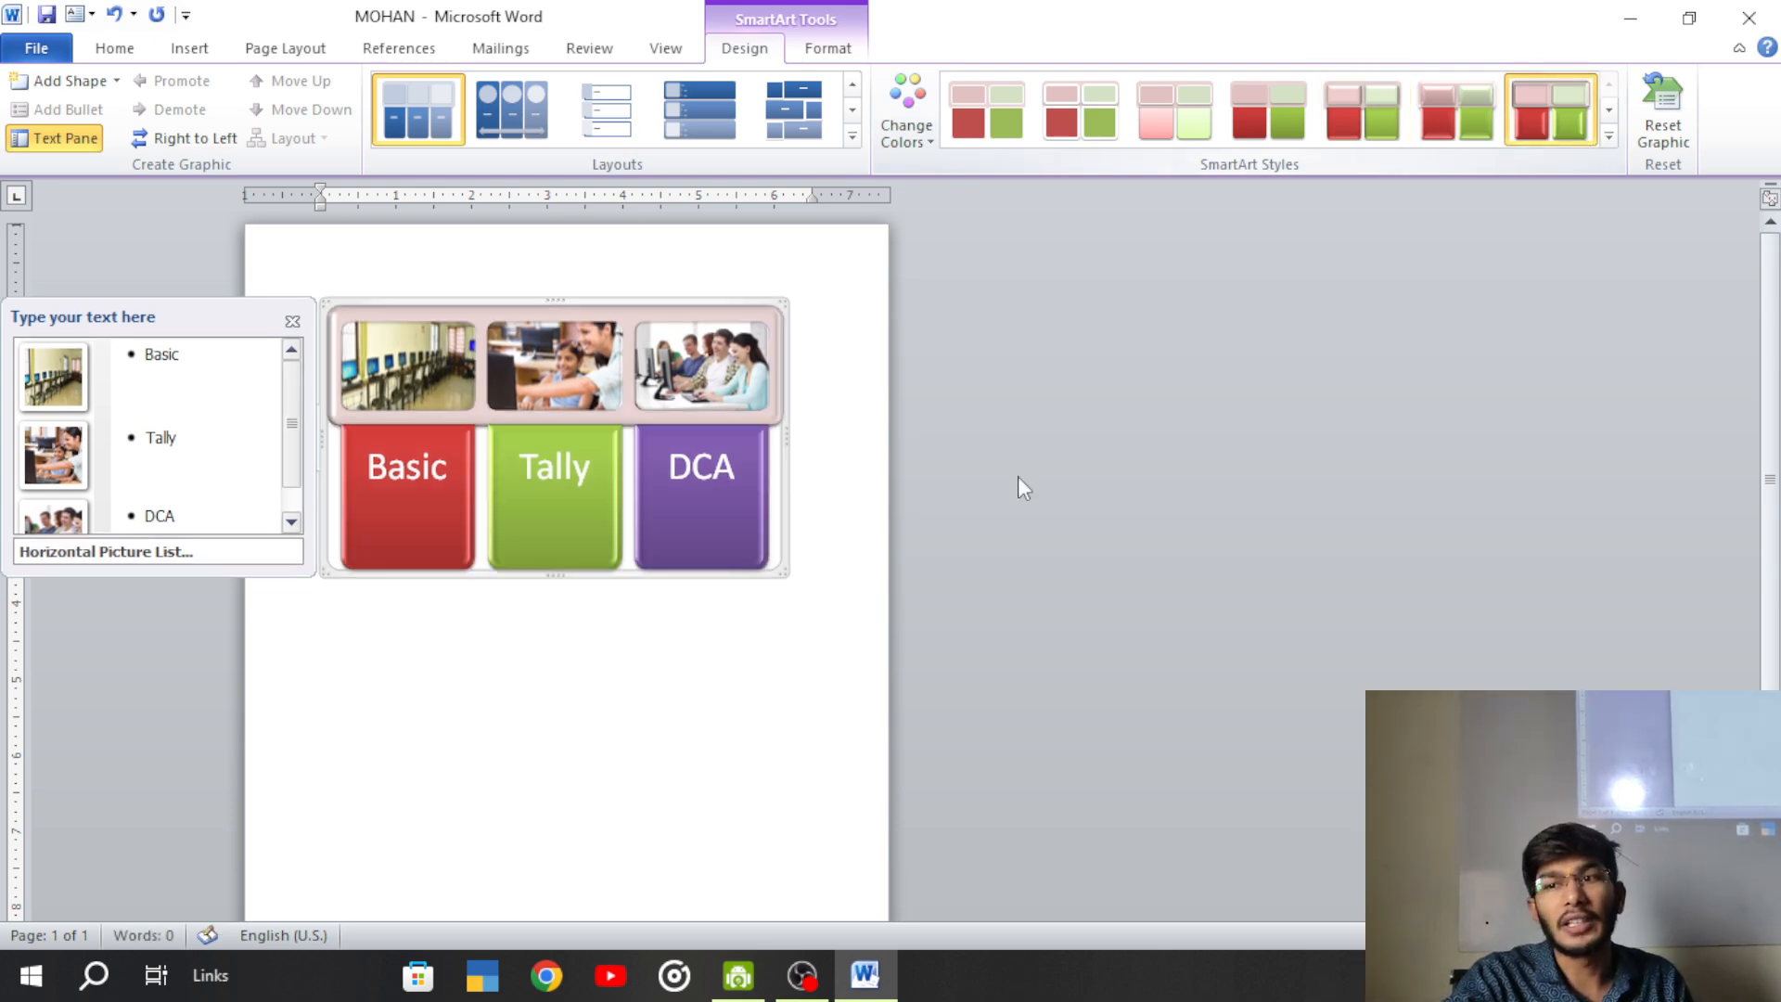
# - Give the Basic box a black shape outline
pyautogui.click(819, 54)
pyautogui.click(407, 497)
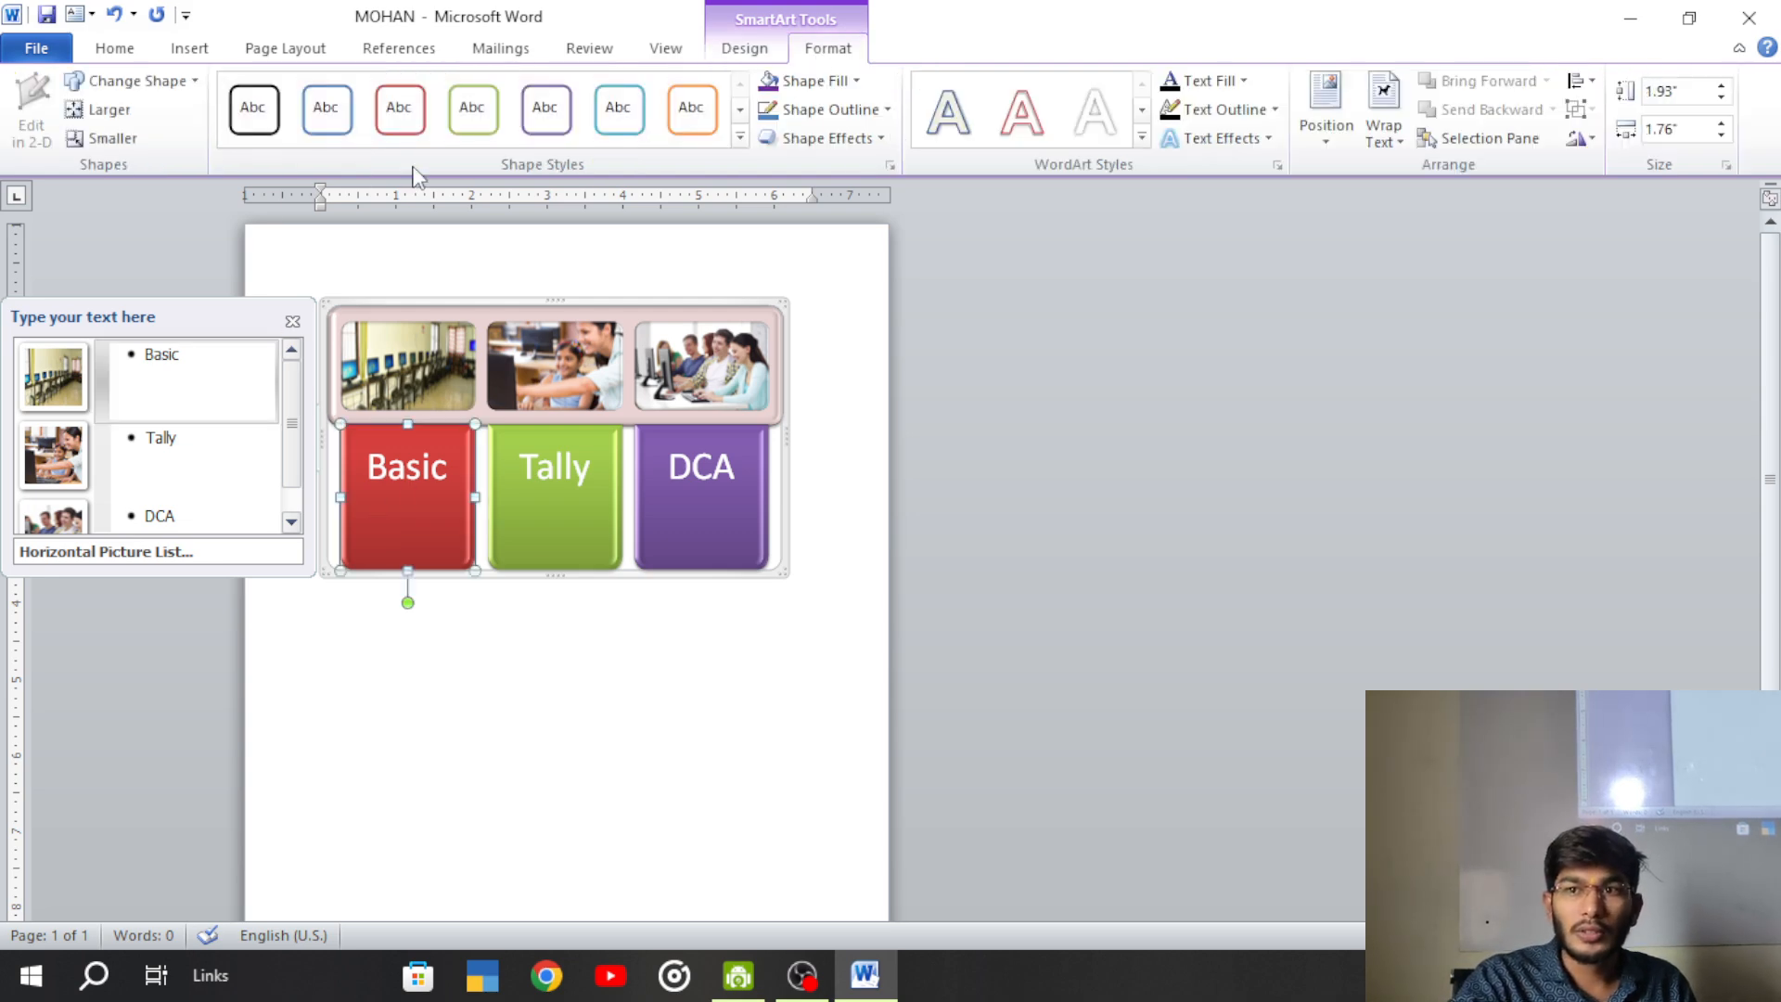
pyautogui.click(838, 111)
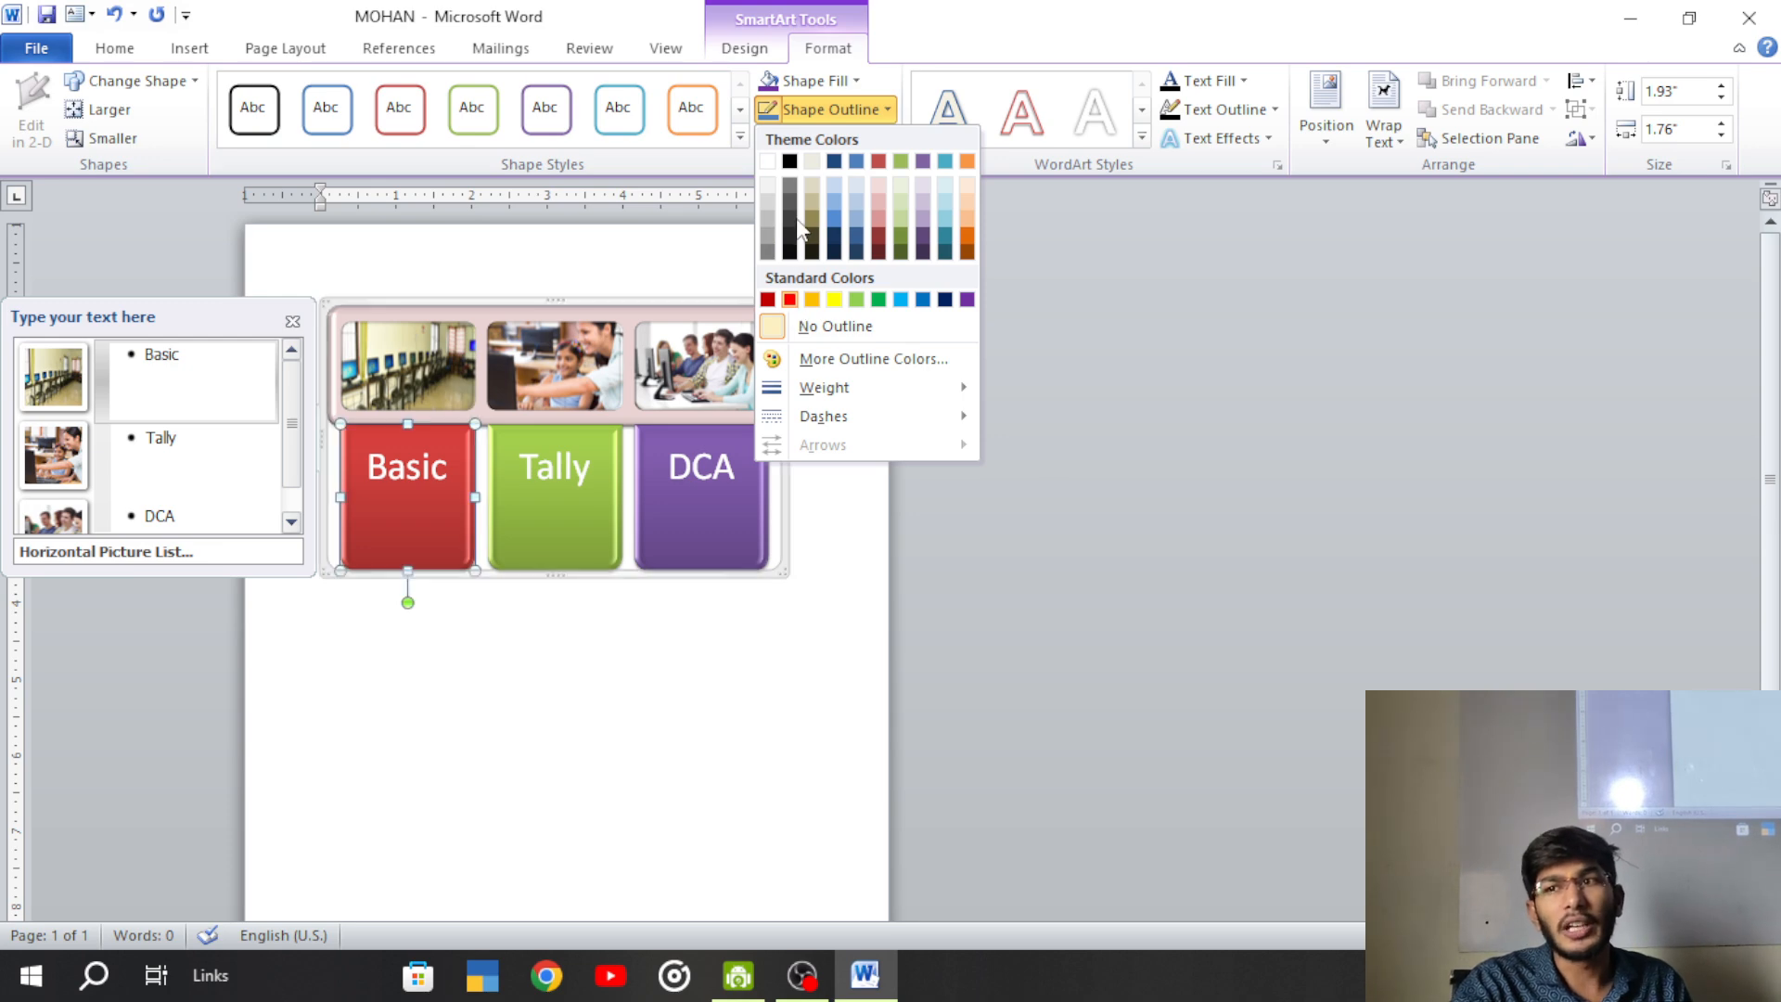
pyautogui.click(790, 161)
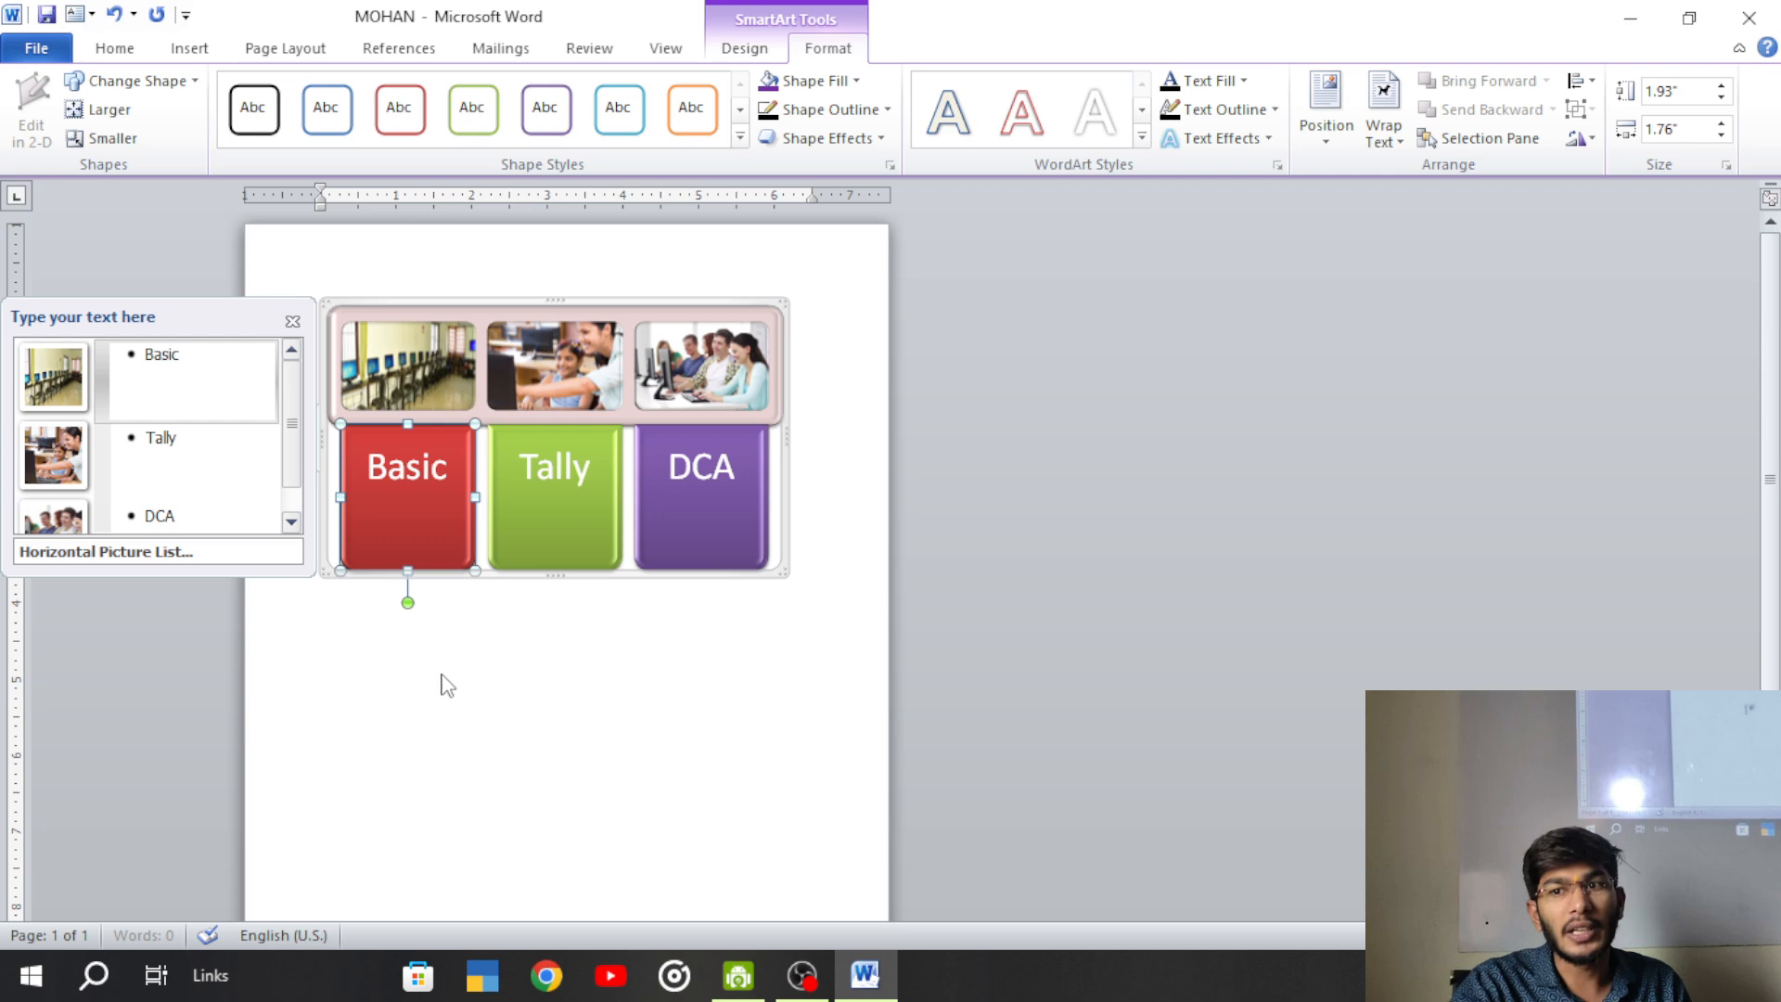
# - Set the outline weight of the Basic box to 6 pt and compare it with the Tally box
pyautogui.click(809, 81)
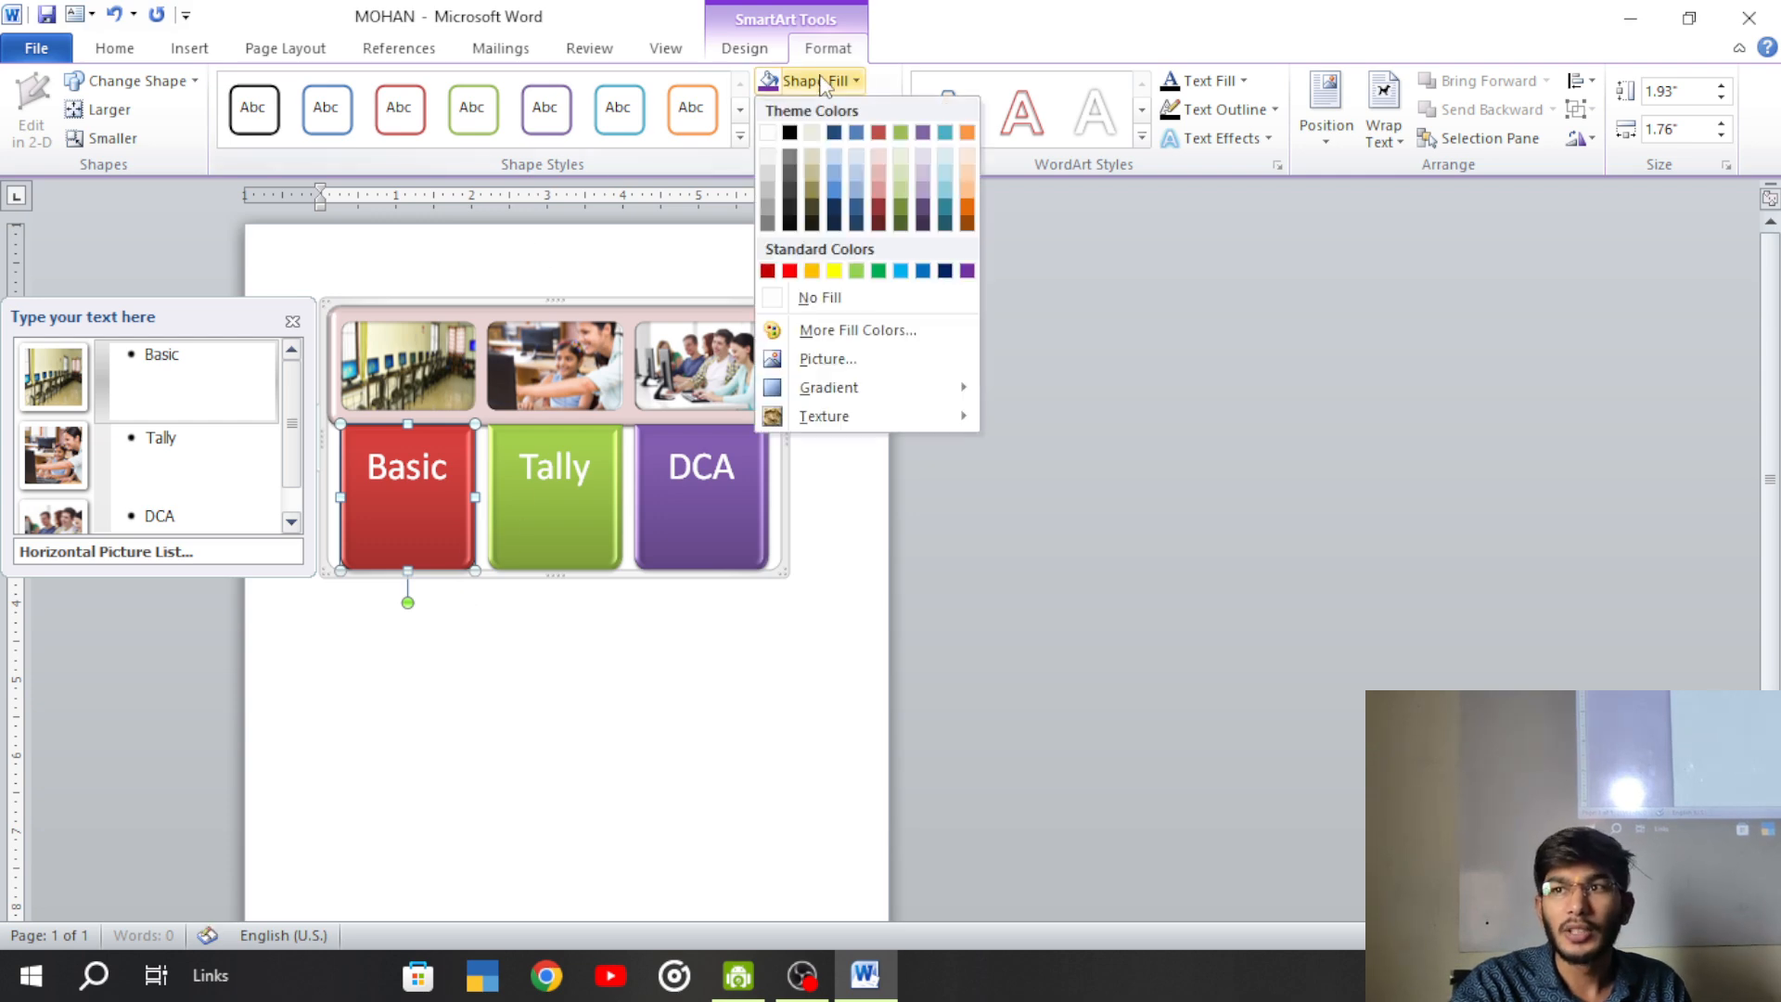
pyautogui.click(827, 581)
pyautogui.click(831, 110)
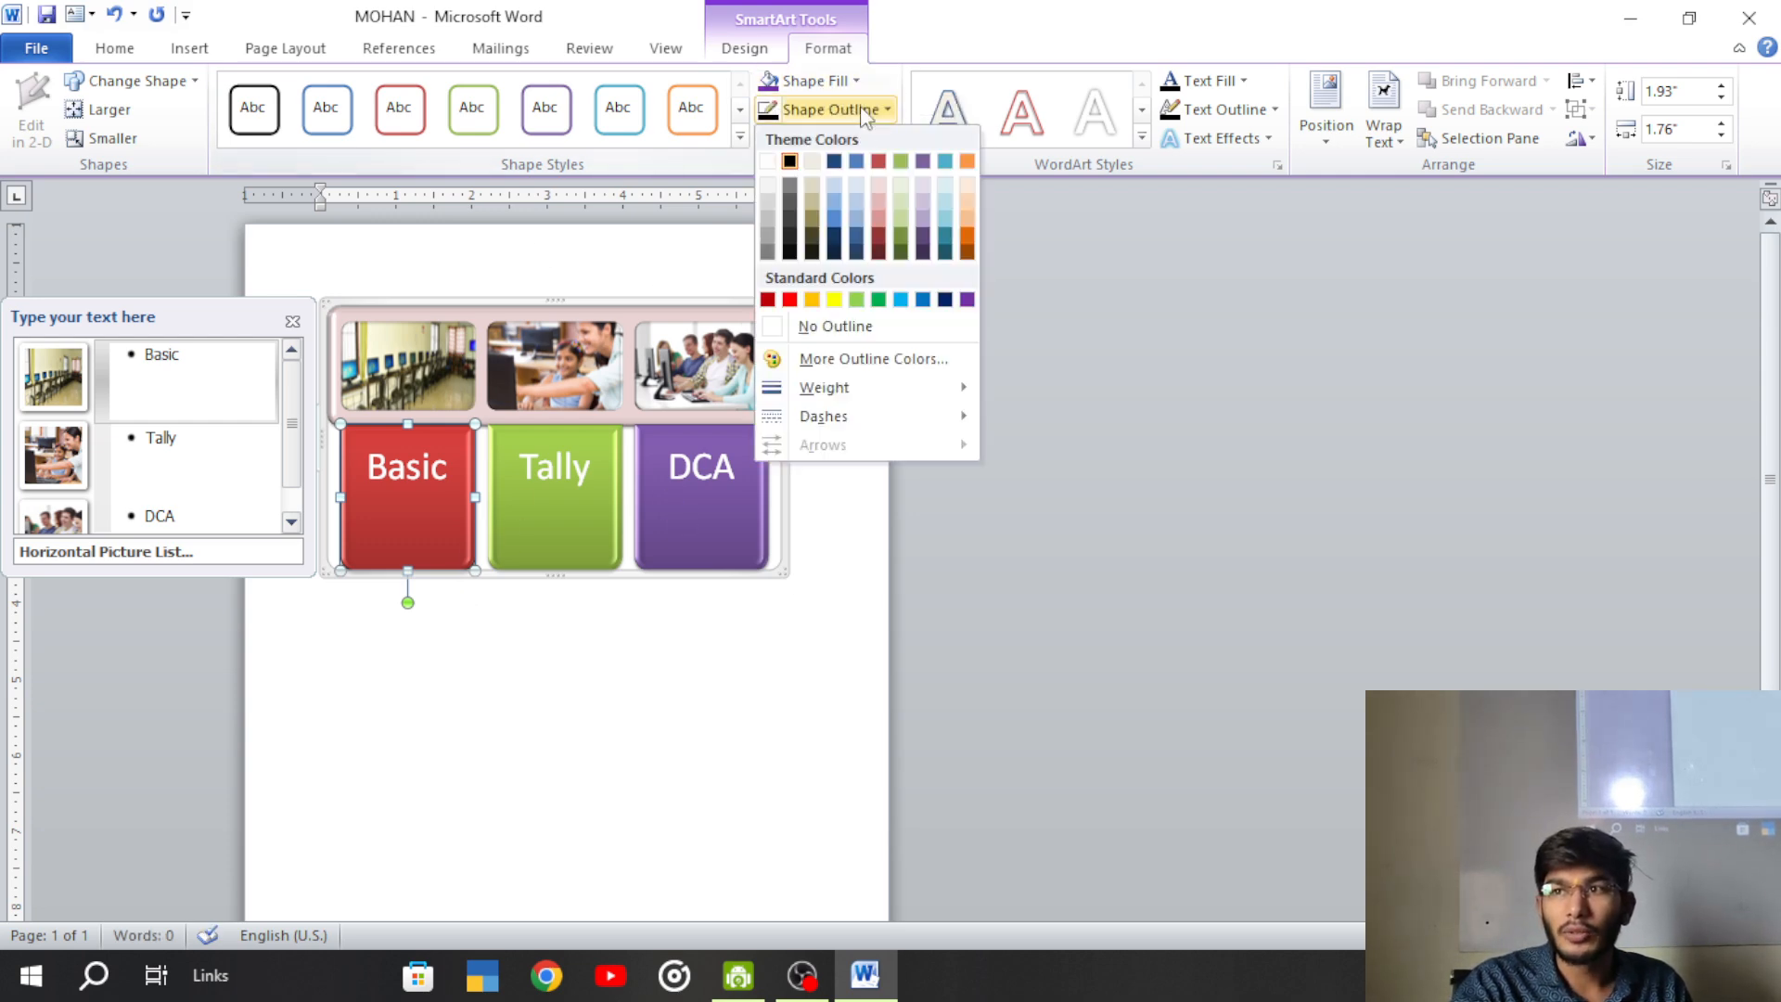
pyautogui.moveTo(840, 390)
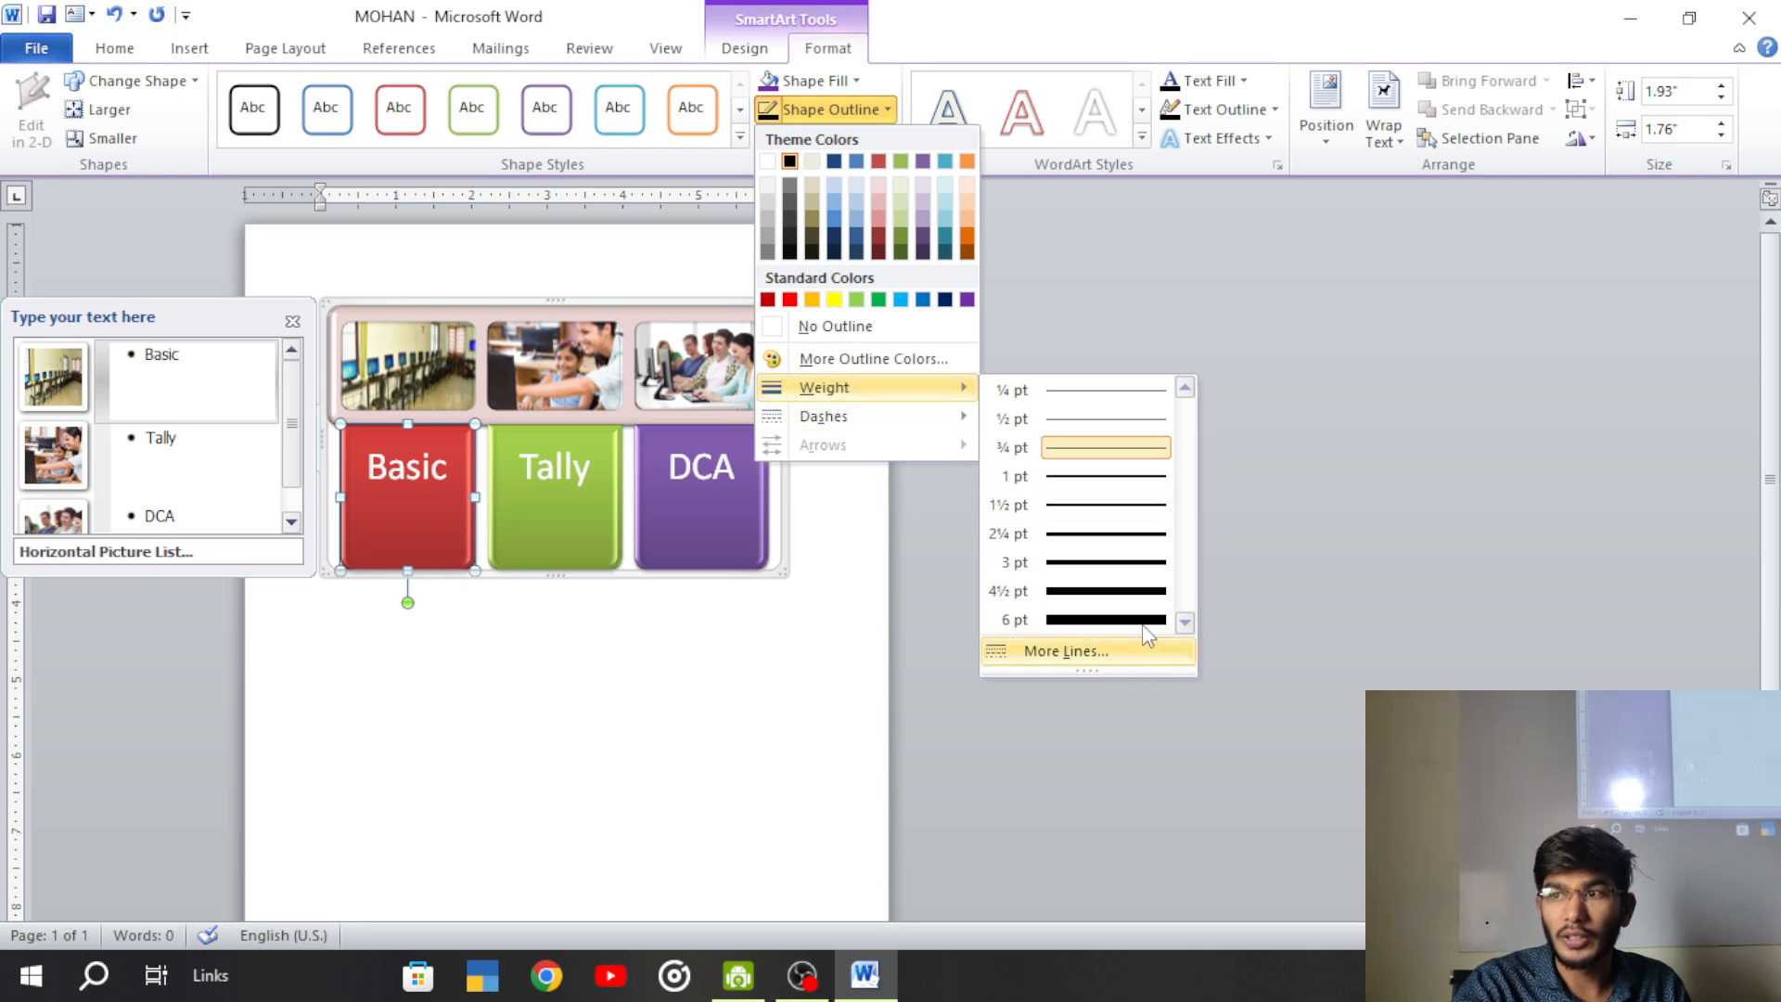
pyautogui.click(1113, 620)
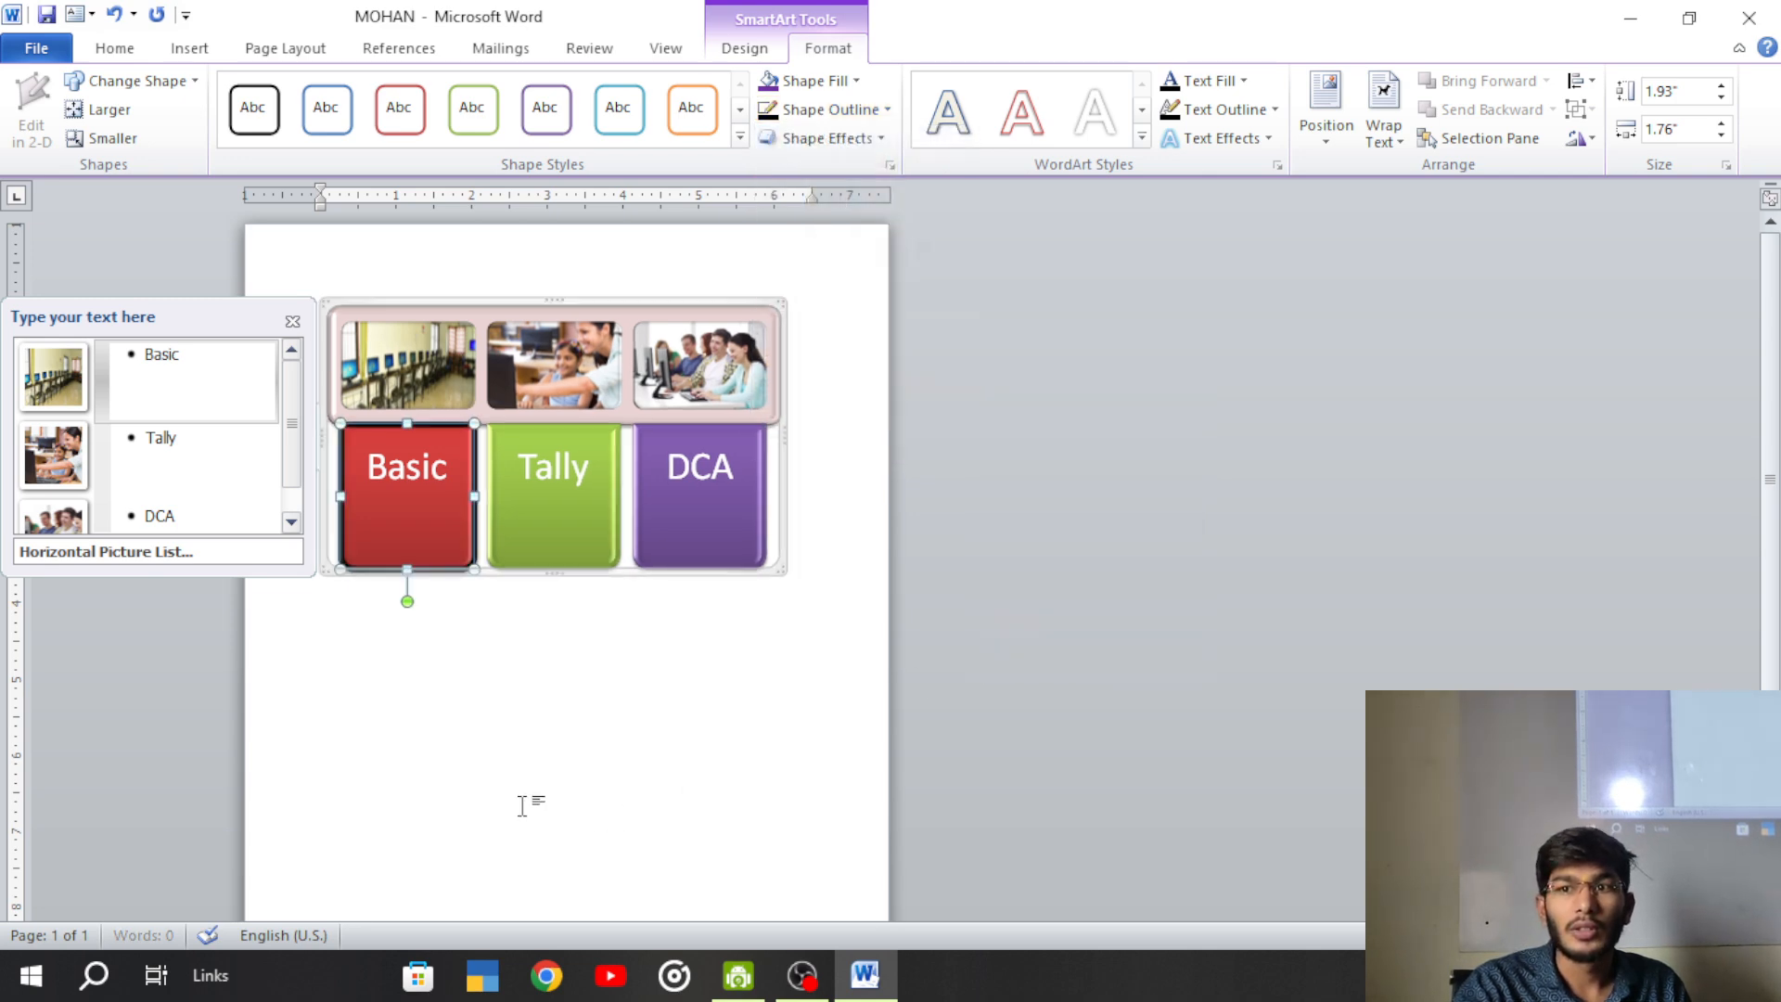
pyautogui.click(581, 531)
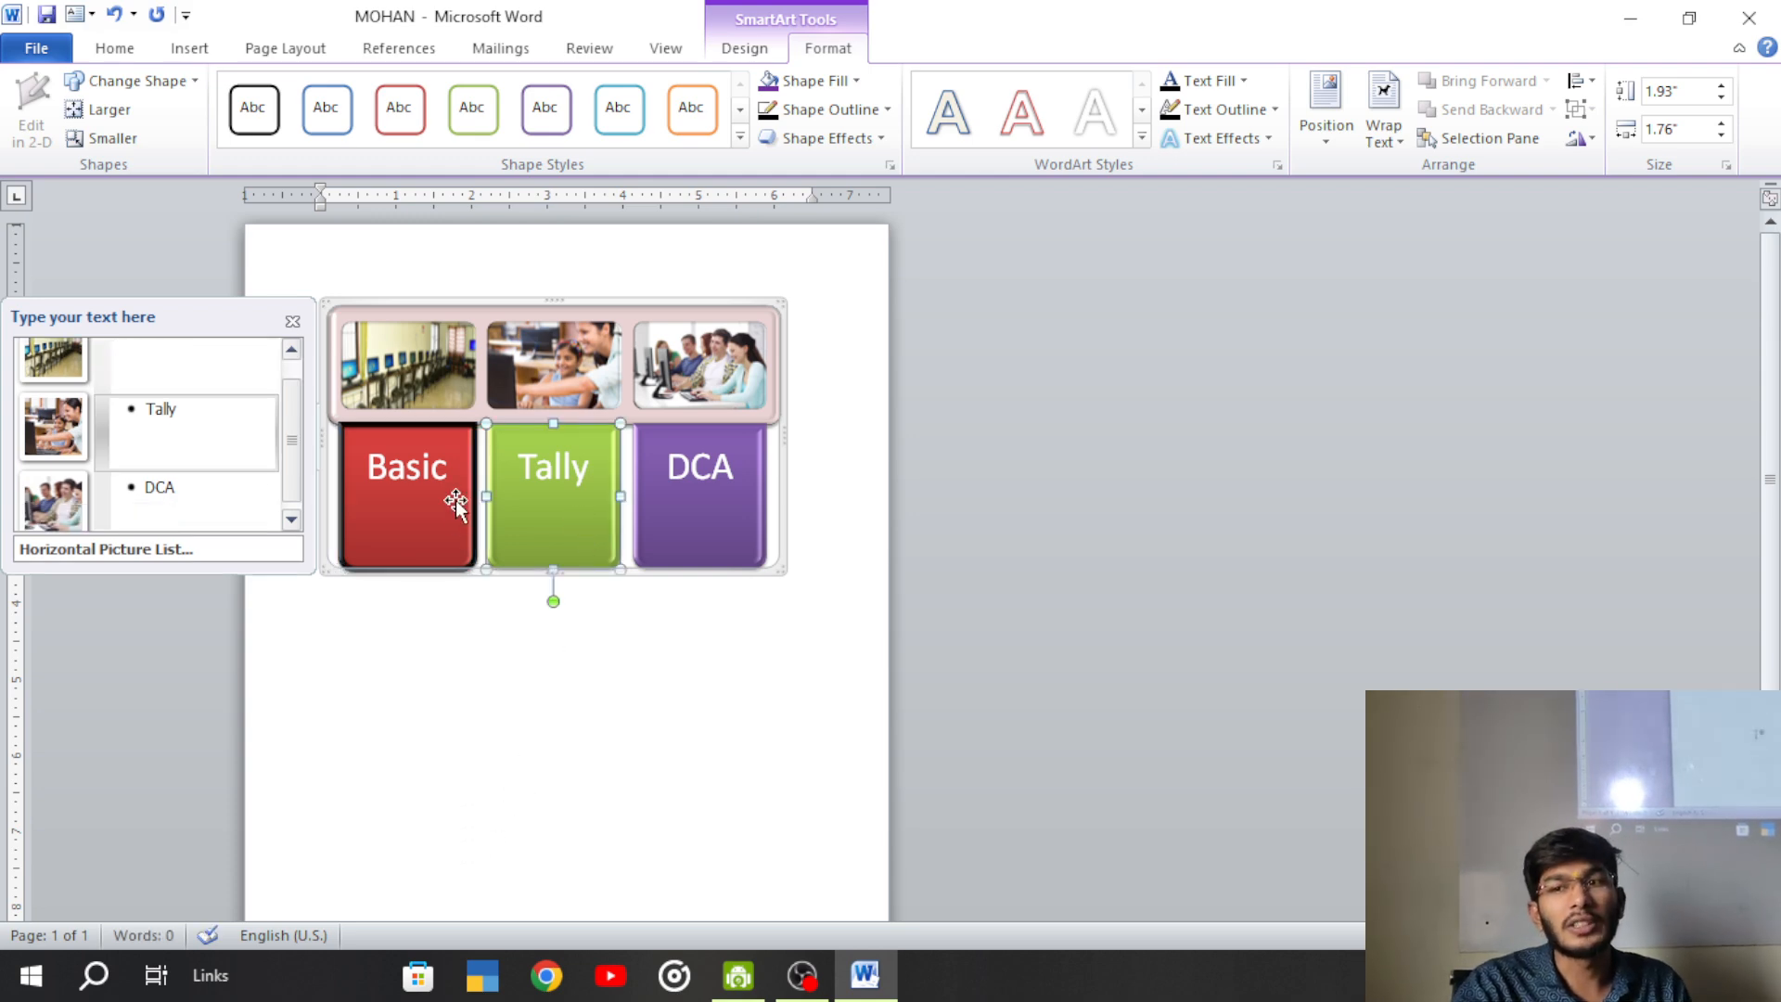
pyautogui.click(454, 471)
pyautogui.click(477, 567)
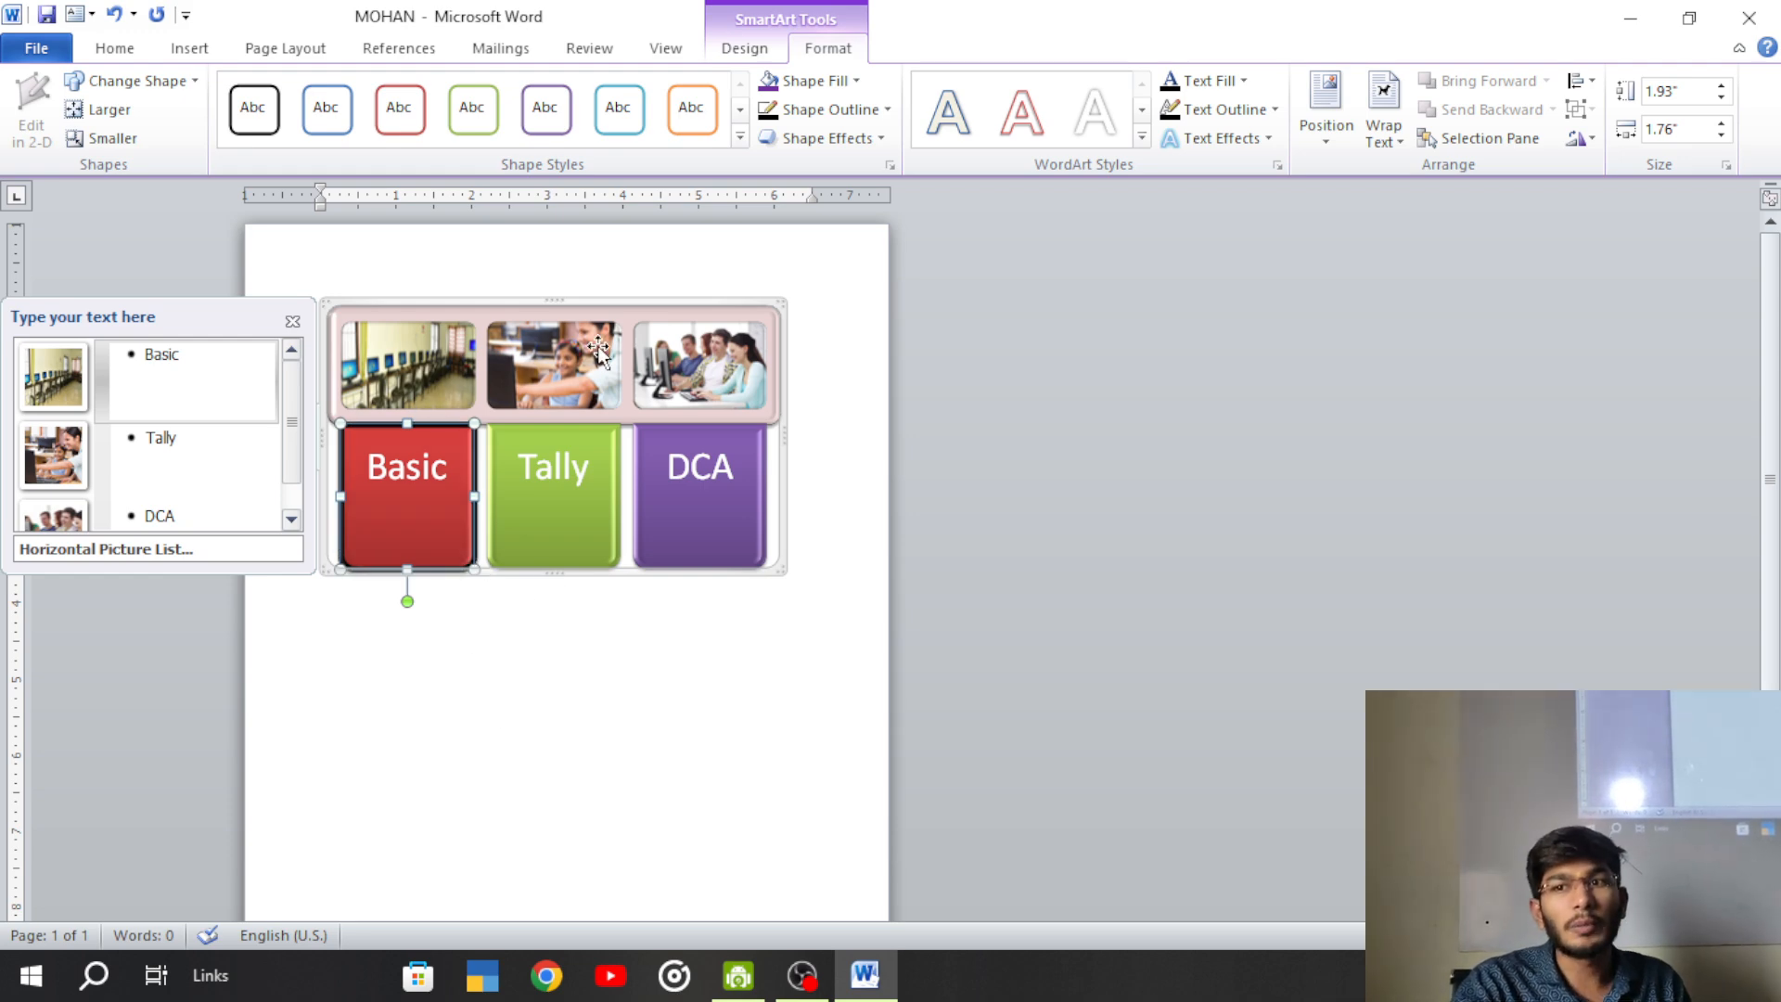
# - Add a fourth entry after DCA in the SmartArt text list and caption it PGDCA
pyautogui.scroll(-1, 288, 484)
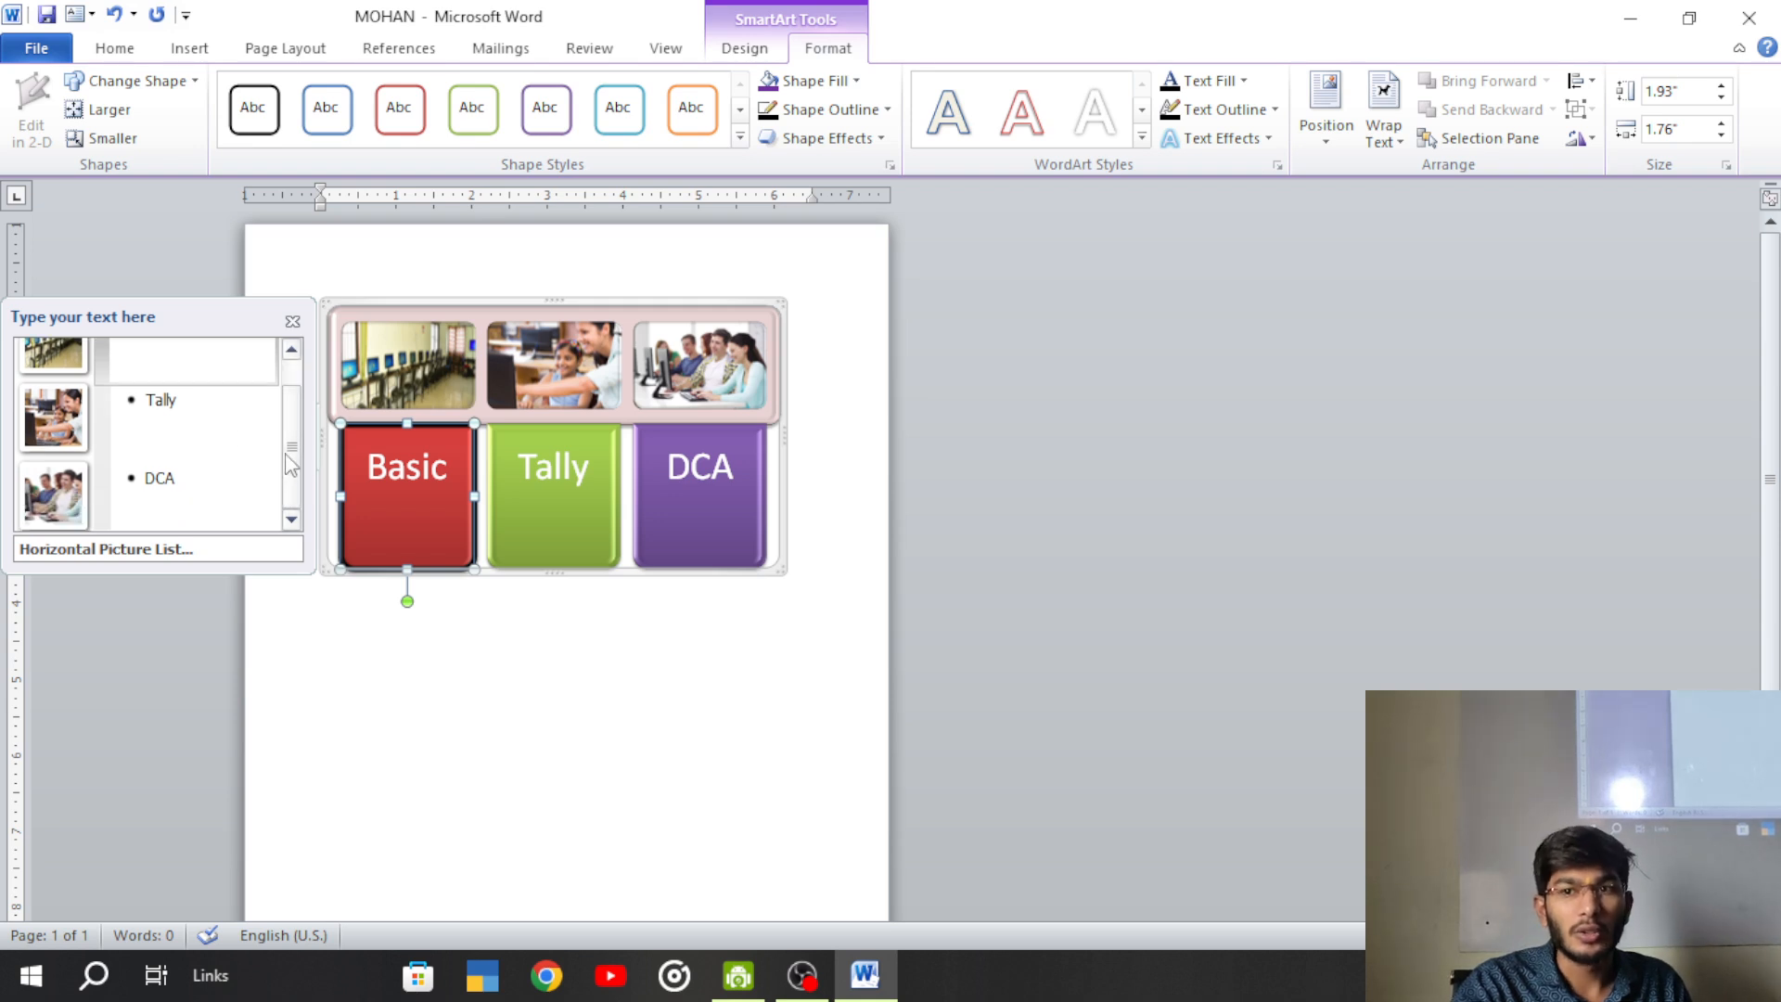
pyautogui.click(240, 475)
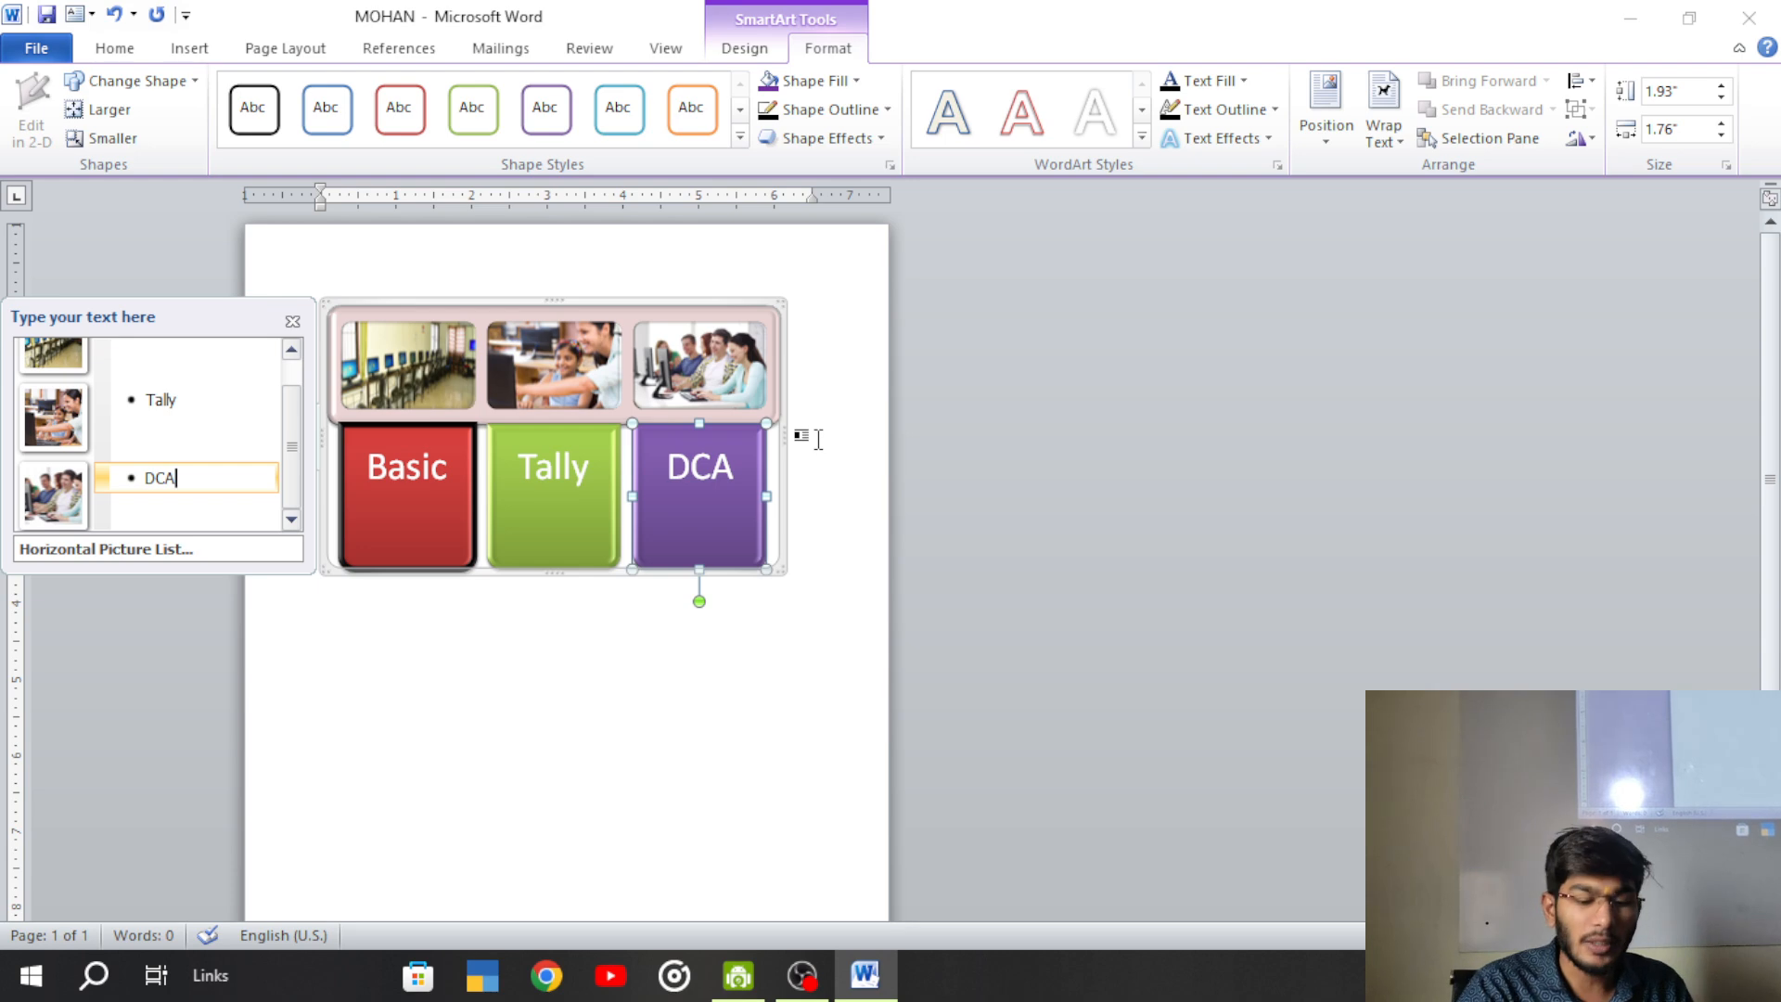
pyautogui.press('Return')
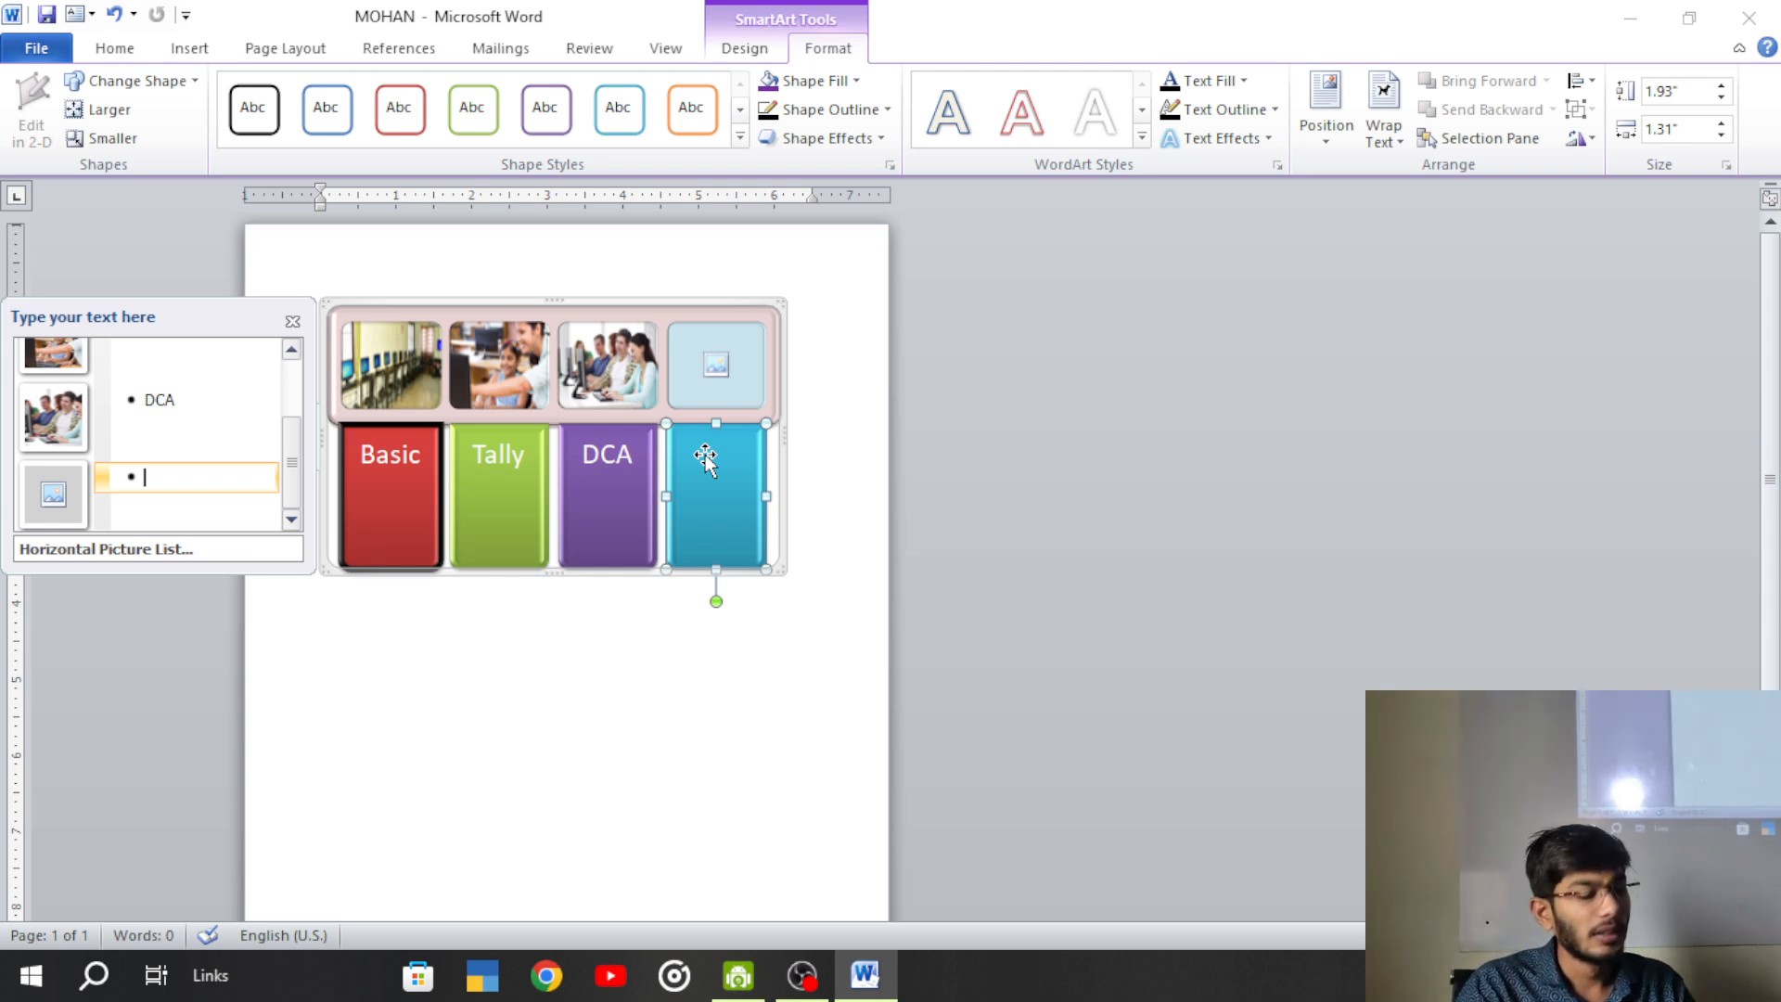
pyautogui.write('CA')
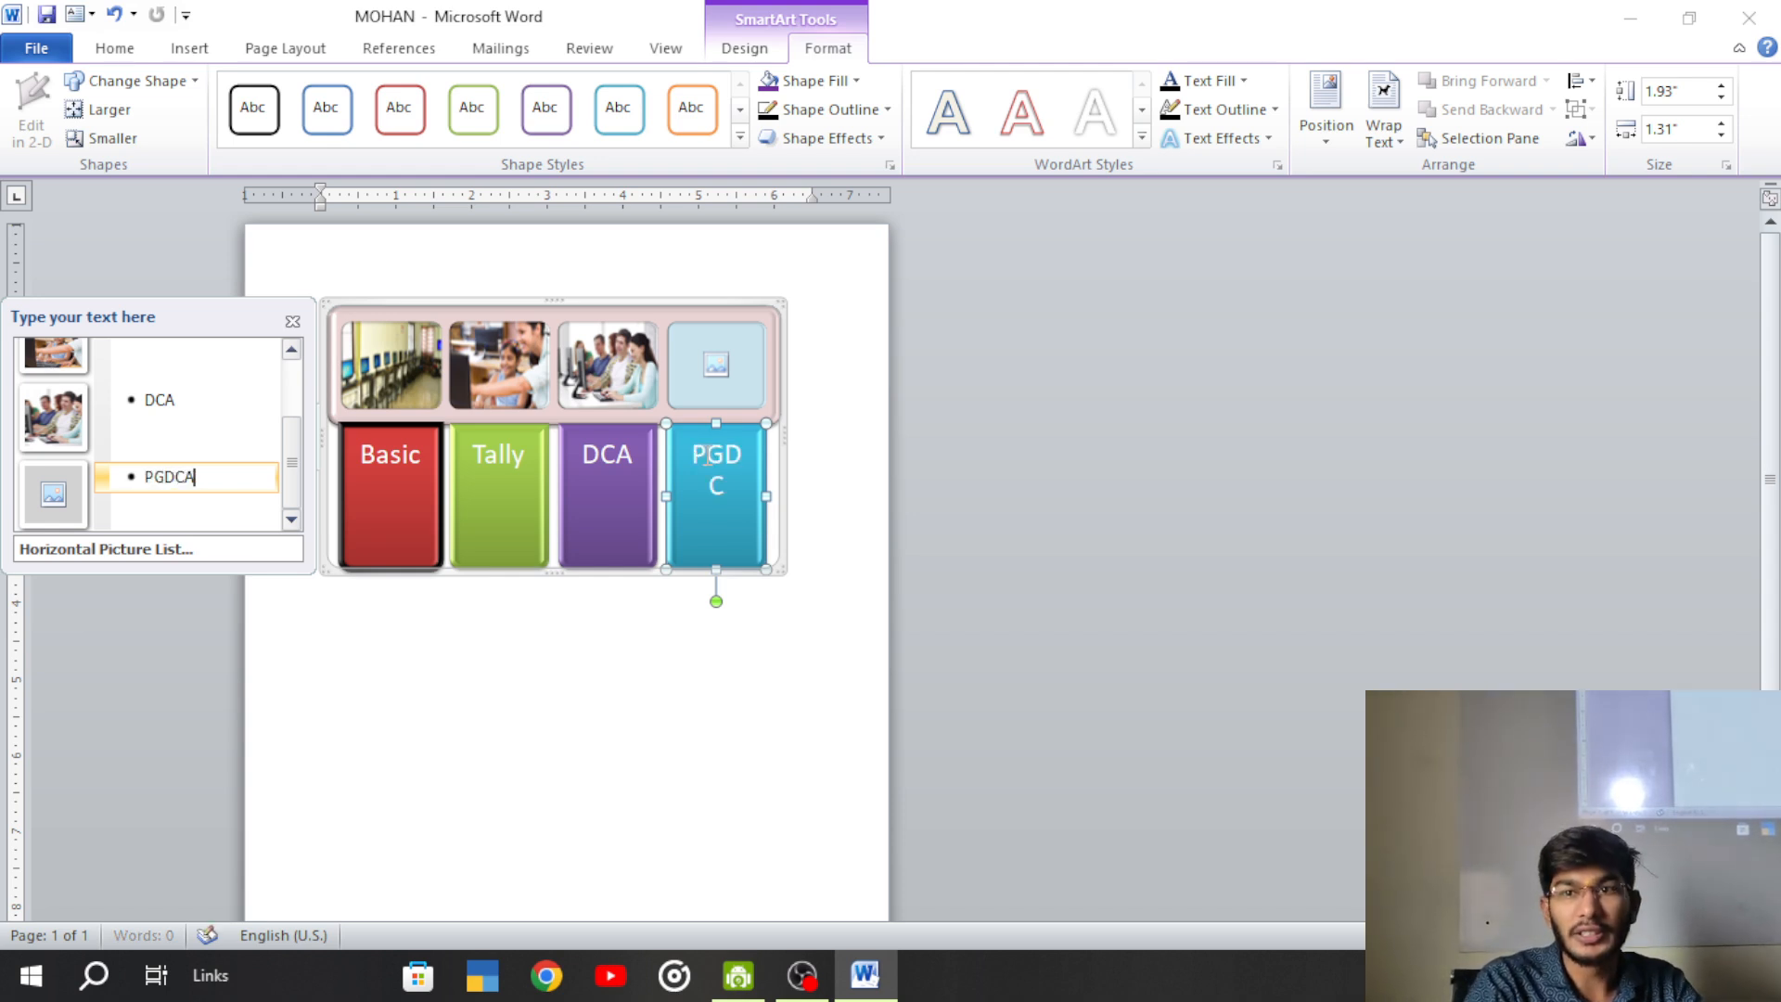
# - Fill the empty picture placeholder above PGDCA with the 20-207965_student-png-professional-college picture from the Photo folder
pyautogui.click(730, 386)
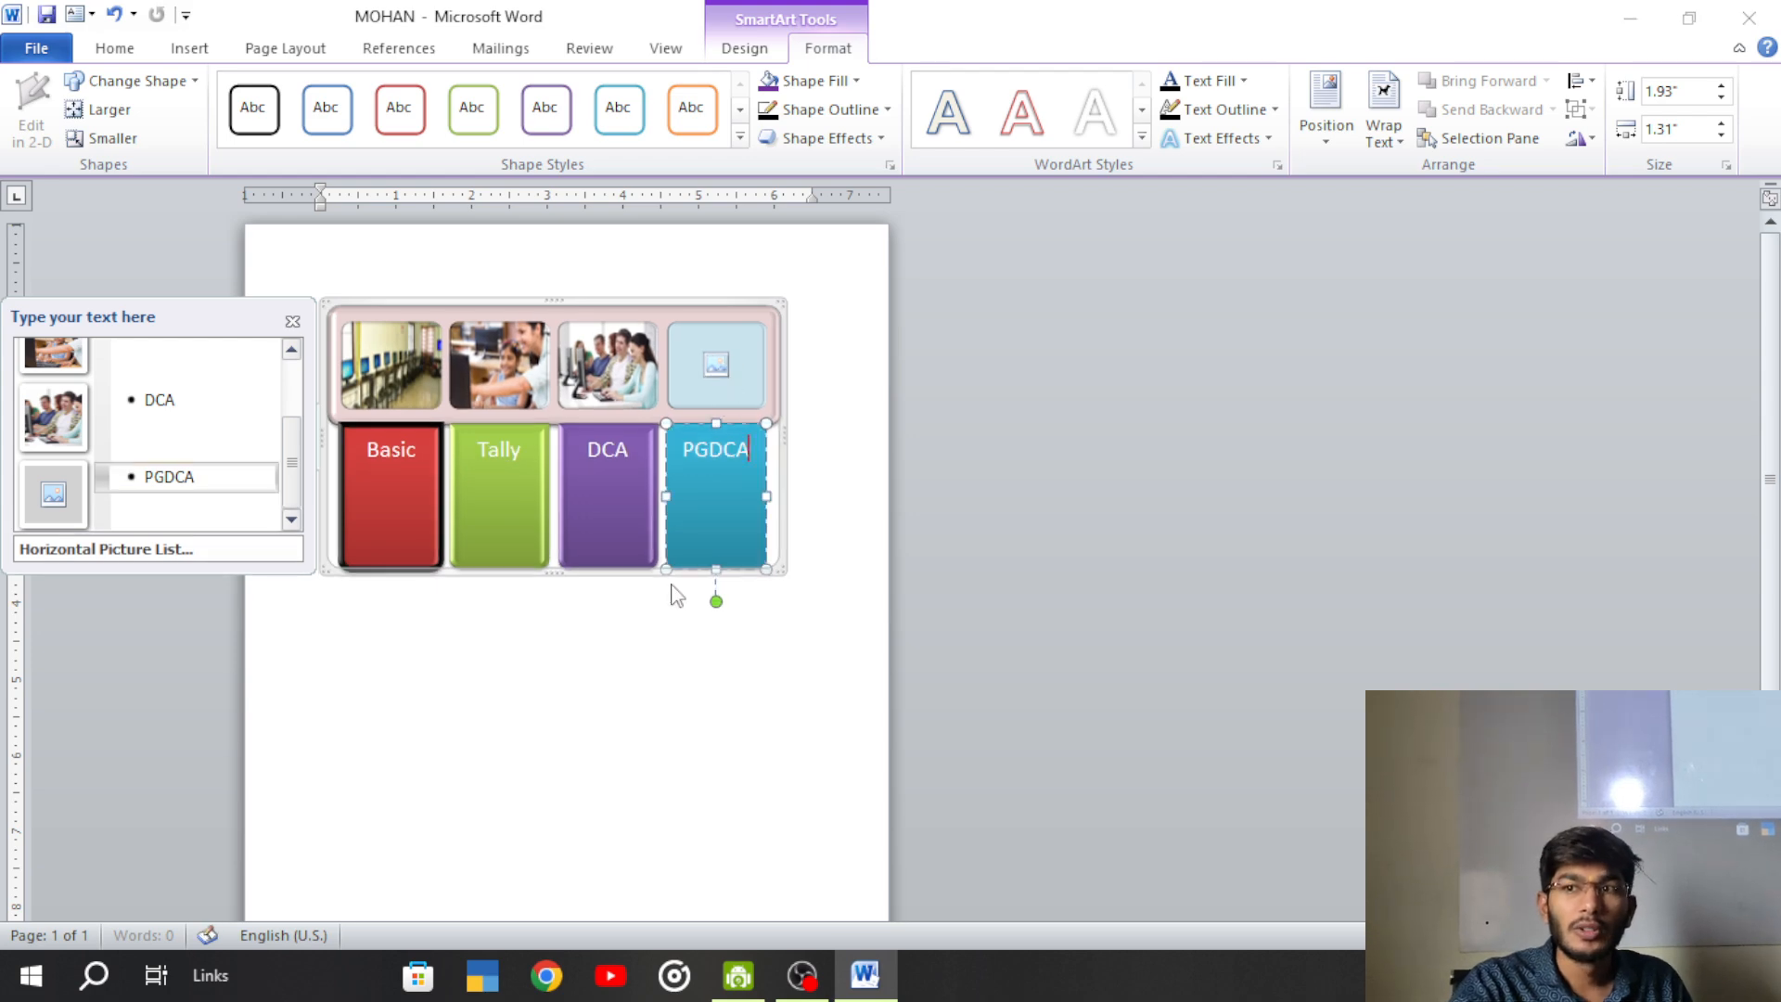
pyautogui.click(350, 417)
pyautogui.scroll(-1, 436, 446)
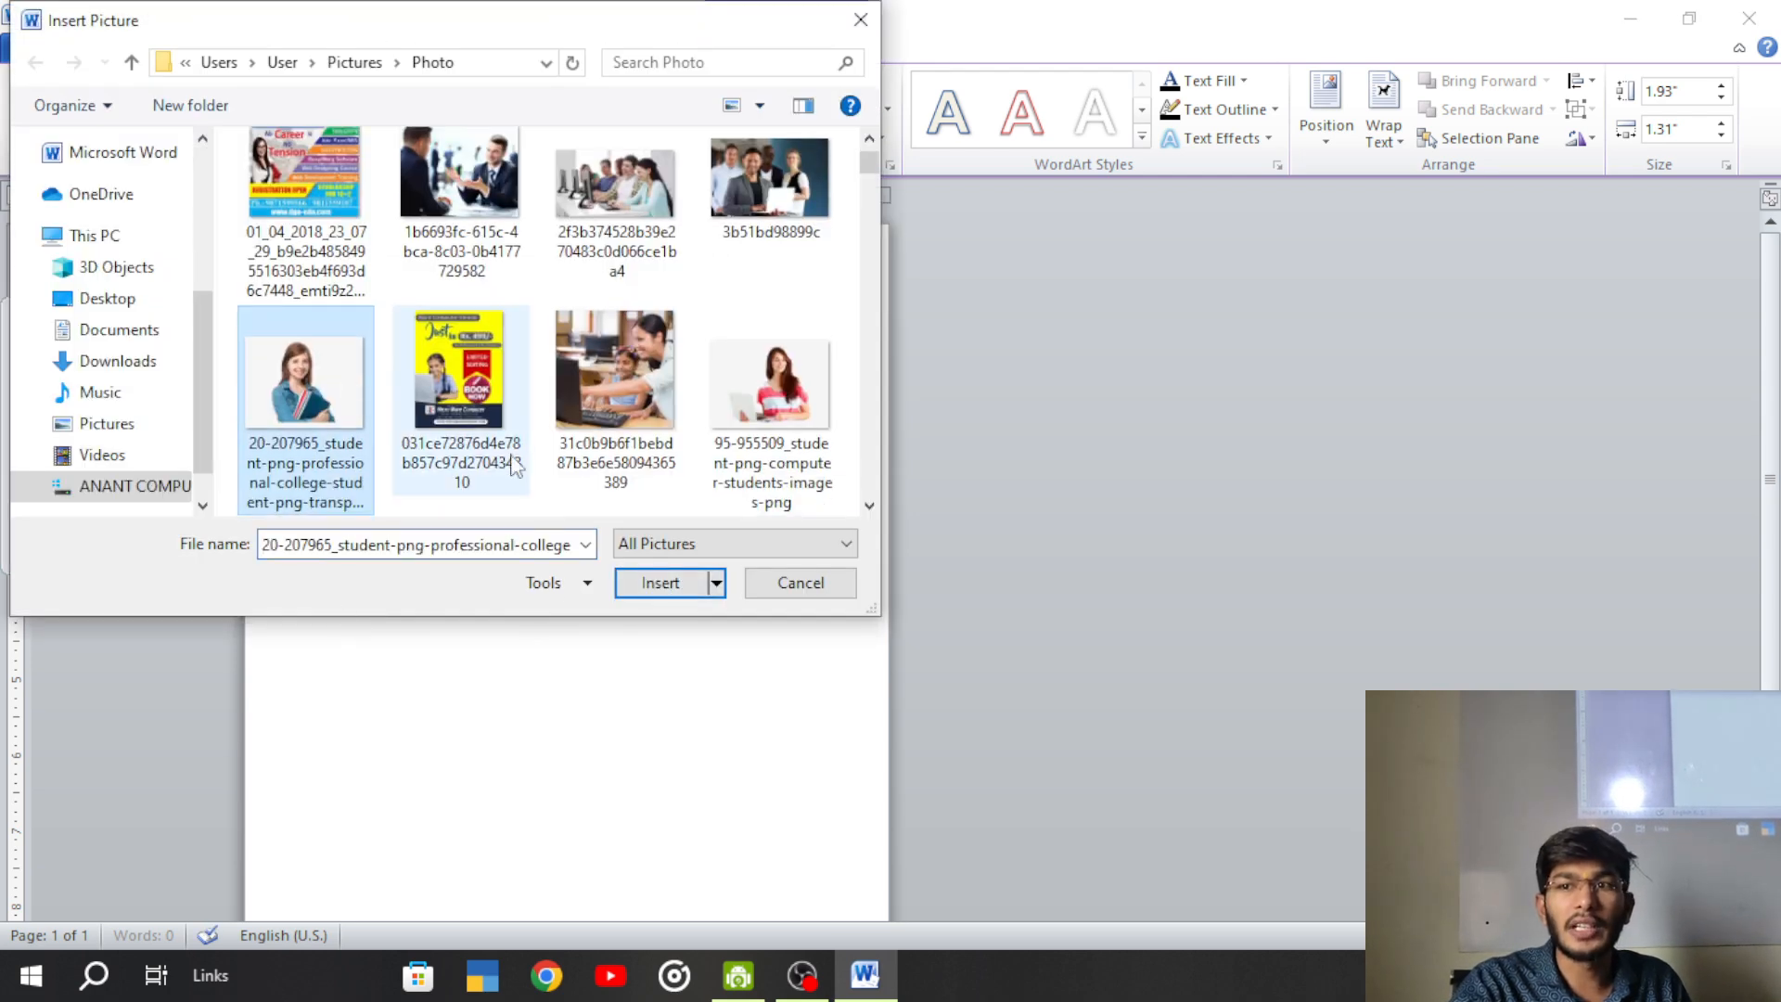
pyautogui.click(640, 584)
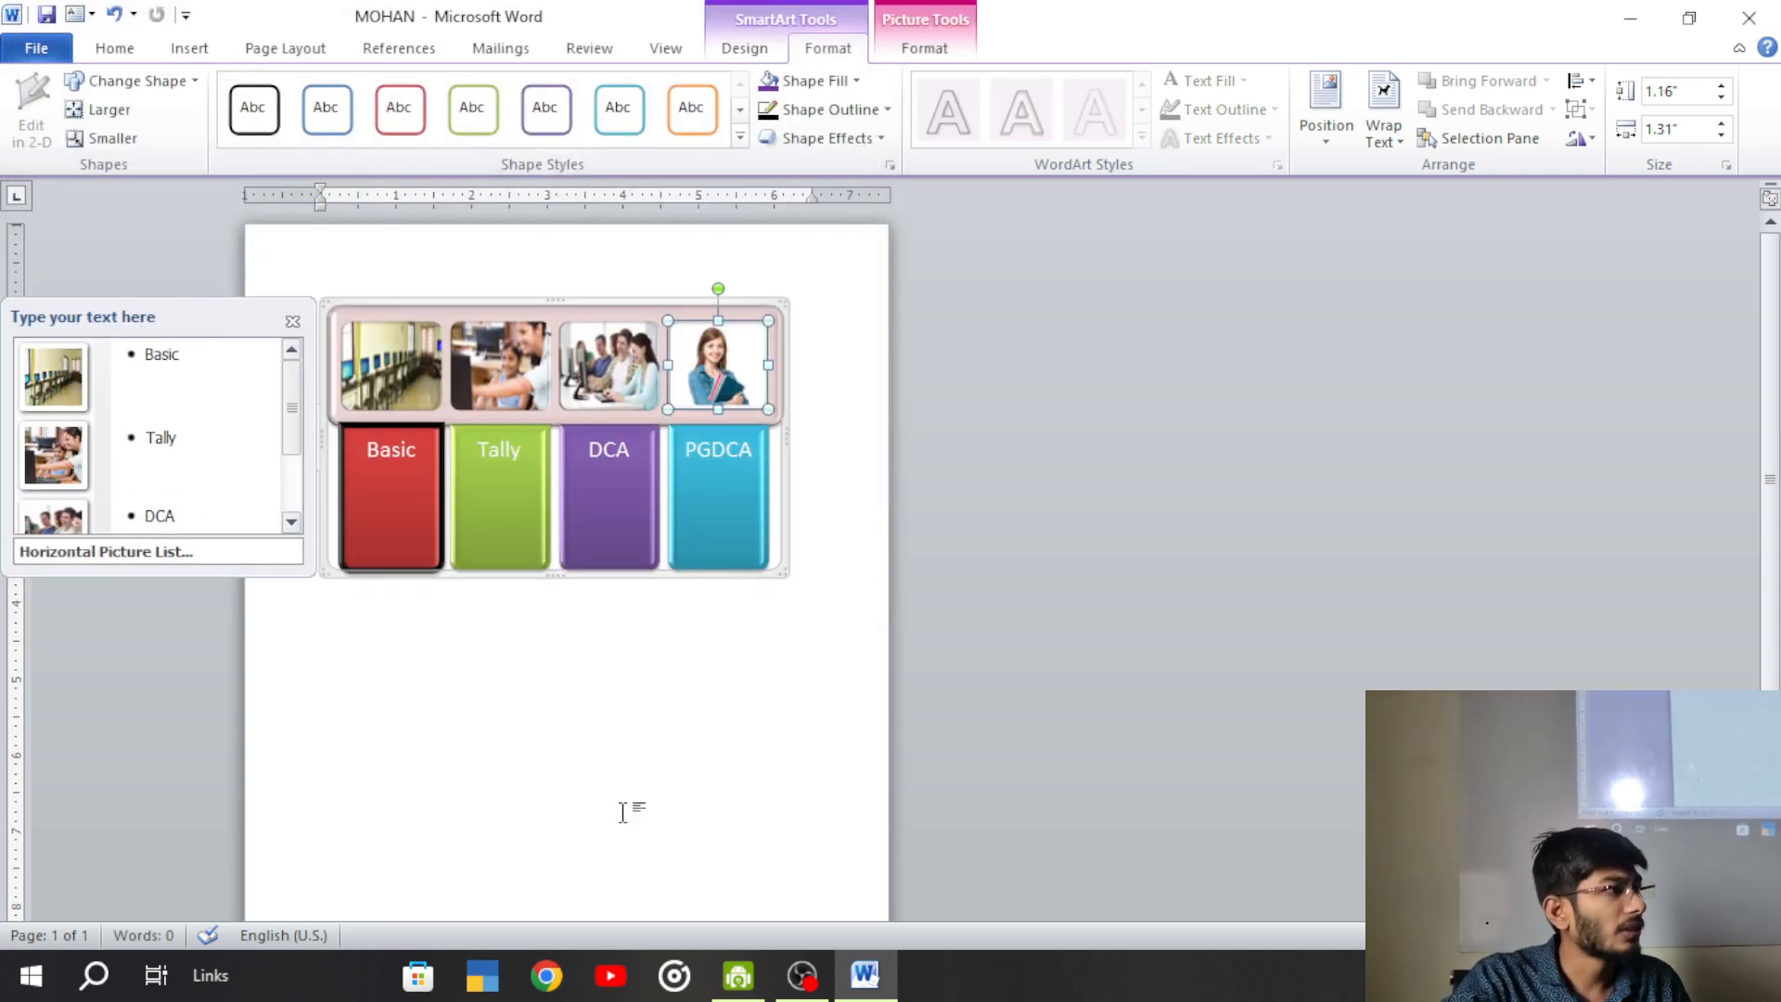
# - Examine the SmartArt layouts offered in the List, Process, Cycle, Hierarchy, Relationship, Matrix, Pyramid and Picture categories
pyautogui.click(189, 47)
pyautogui.click(443, 104)
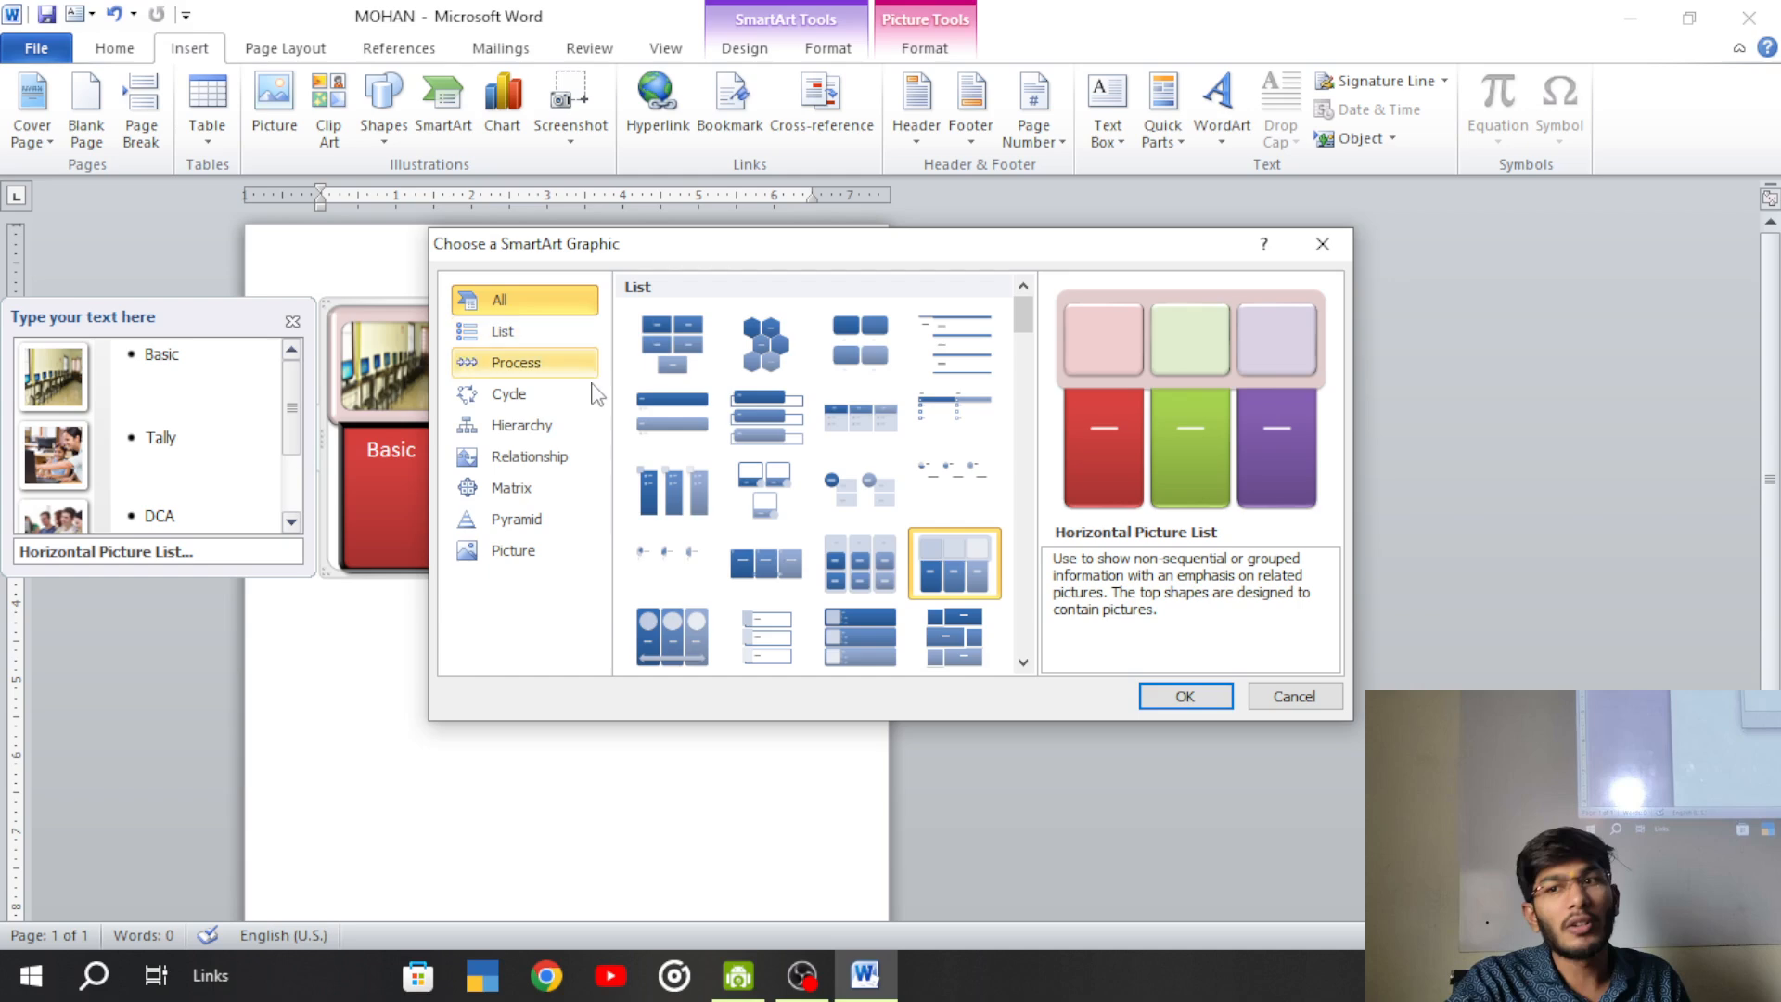
pyautogui.click(505, 331)
pyautogui.click(515, 363)
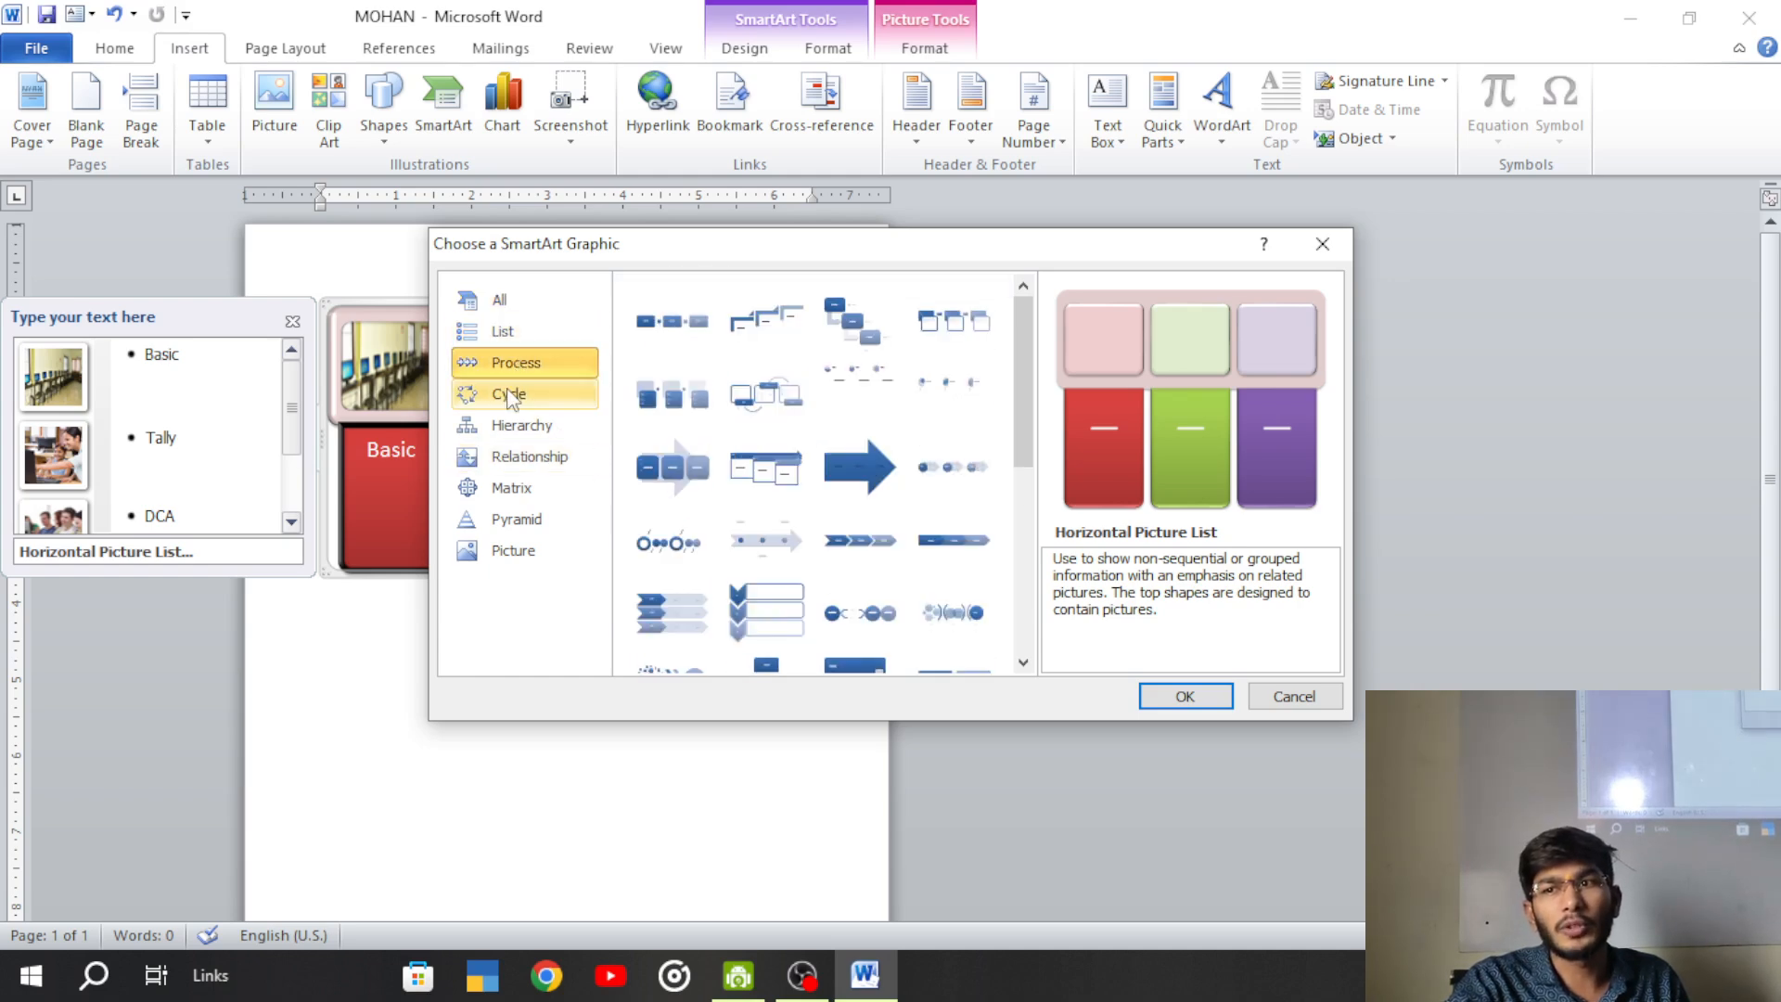
pyautogui.click(515, 394)
pyautogui.click(527, 426)
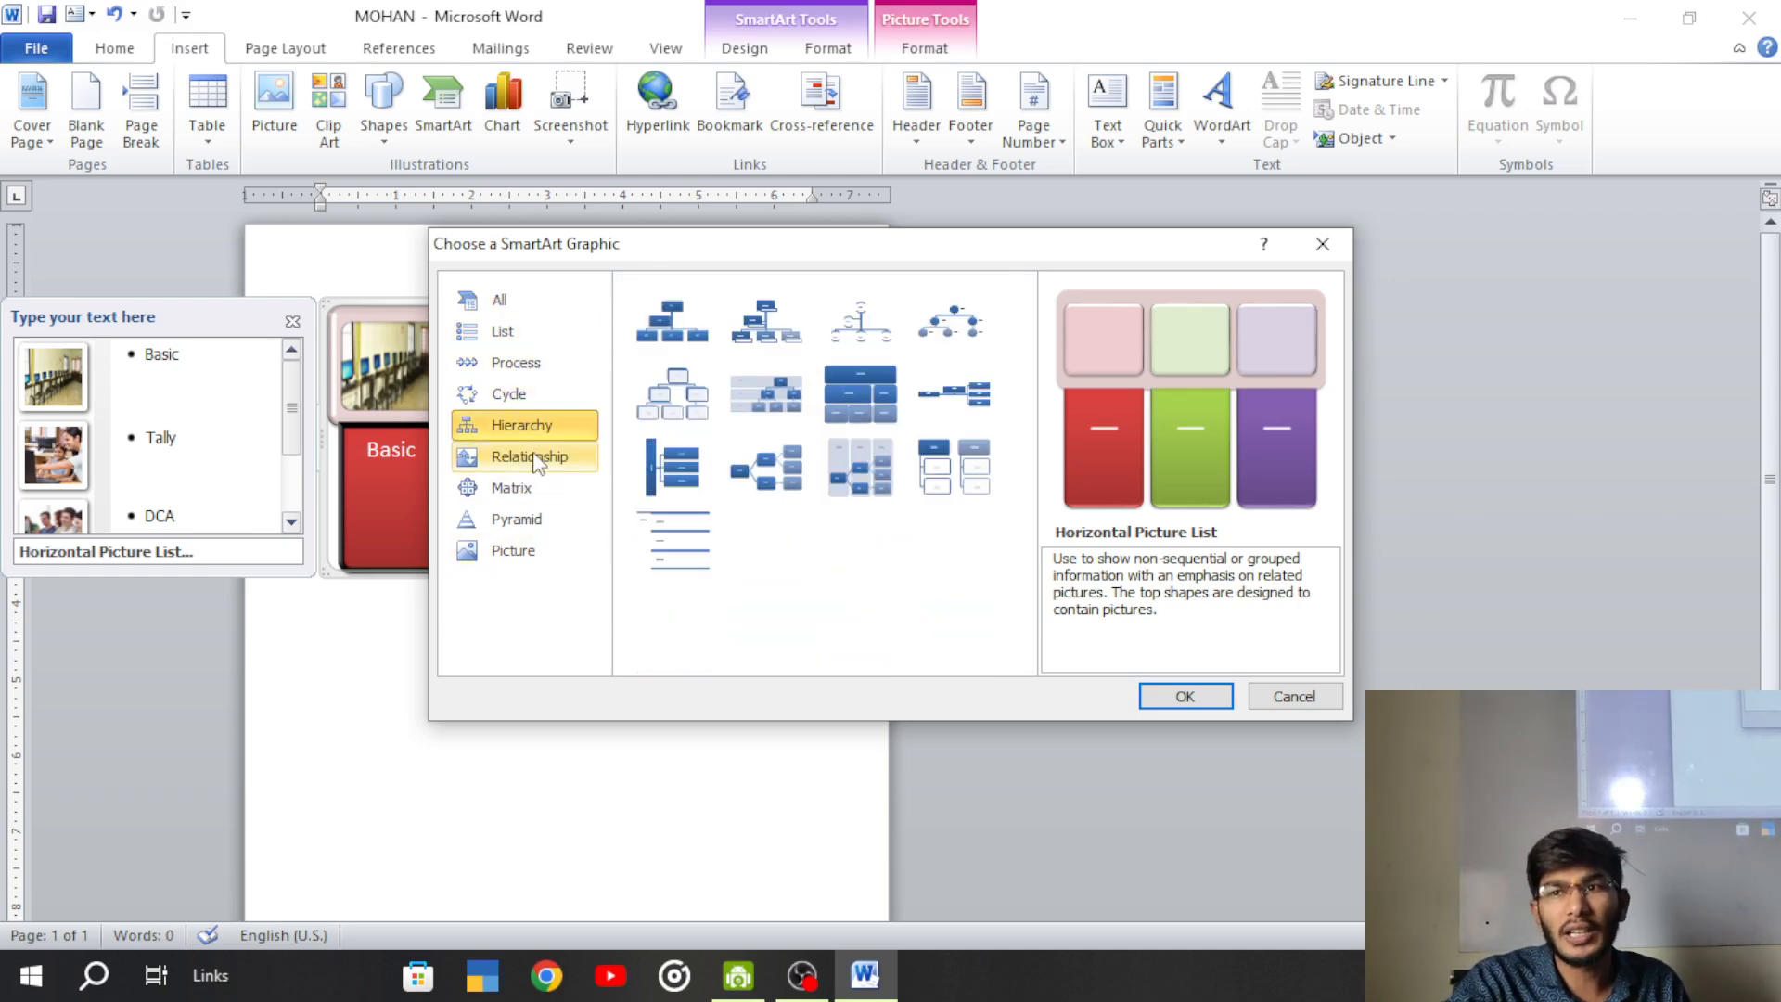
pyautogui.click(554, 475)
pyautogui.click(538, 488)
pyautogui.click(529, 518)
pyautogui.click(524, 550)
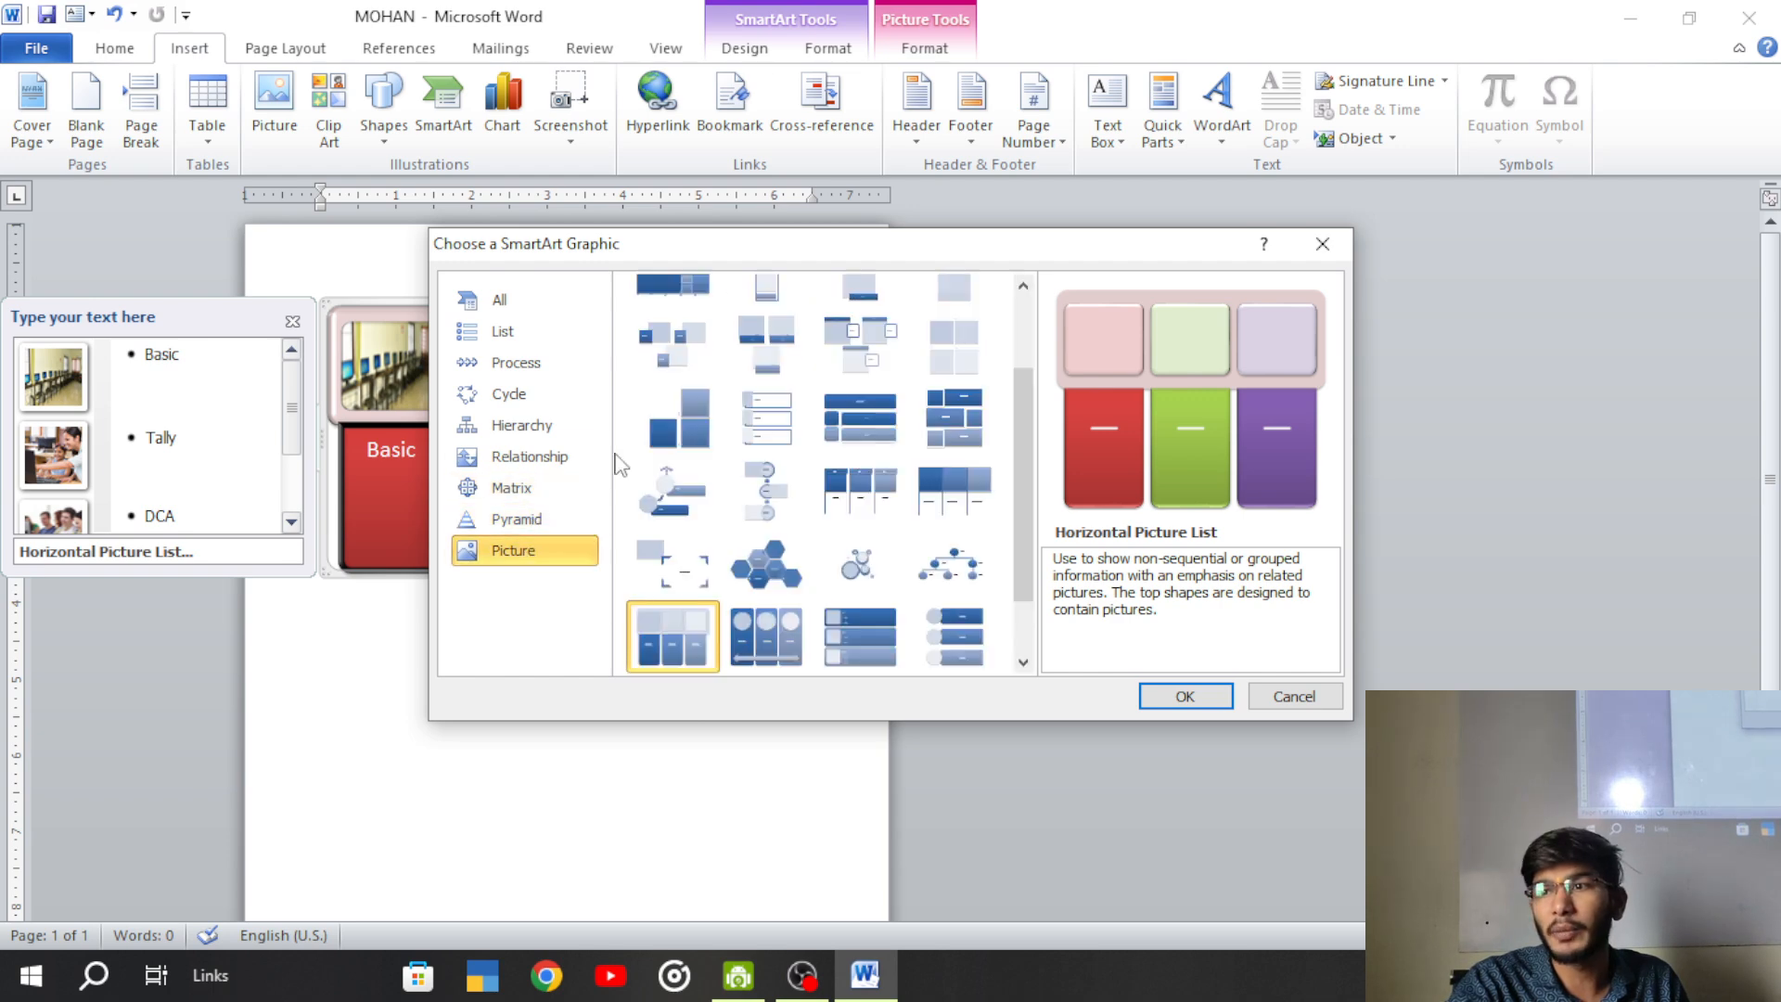
pyautogui.moveTo(1025, 453); pyautogui.dragTo(1015, 336)
pyautogui.scroll(-1, 1014, 336)
# - Choose the Diverging Radial layout from the complete set of SmartArt graphics and insert it
pyautogui.click(499, 300)
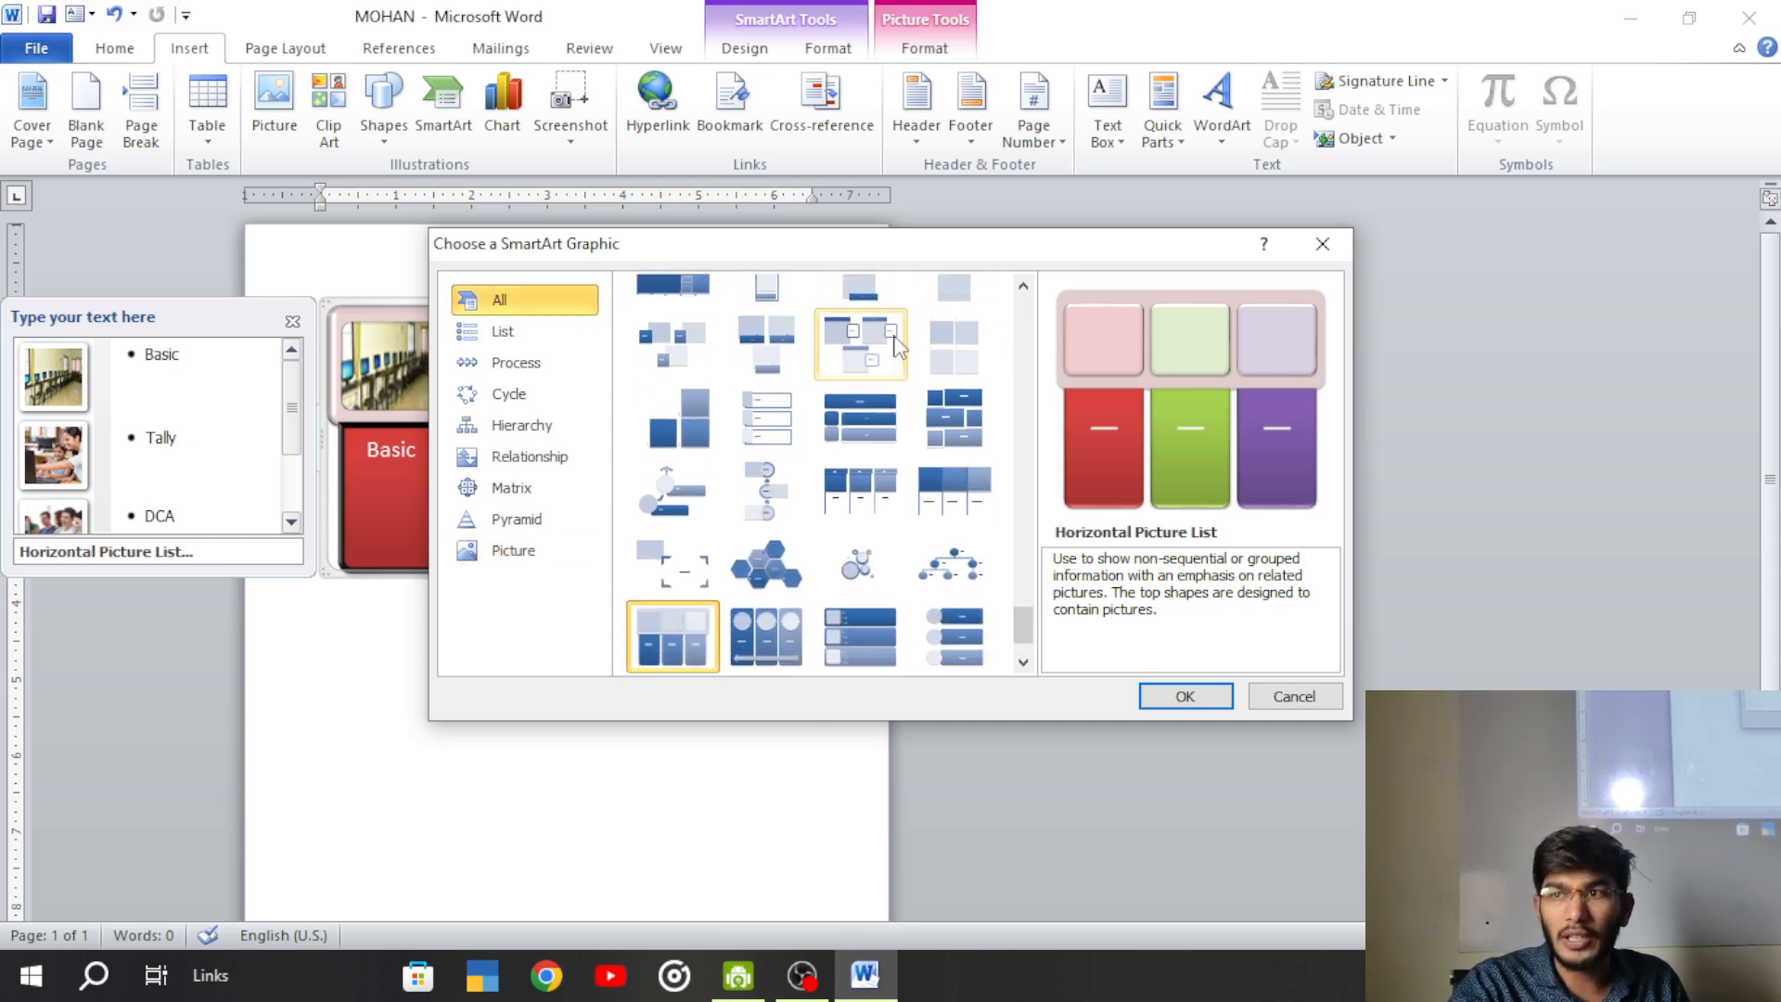
pyautogui.moveTo(1026, 660); pyautogui.dragTo(1032, 568)
pyautogui.click(657, 542)
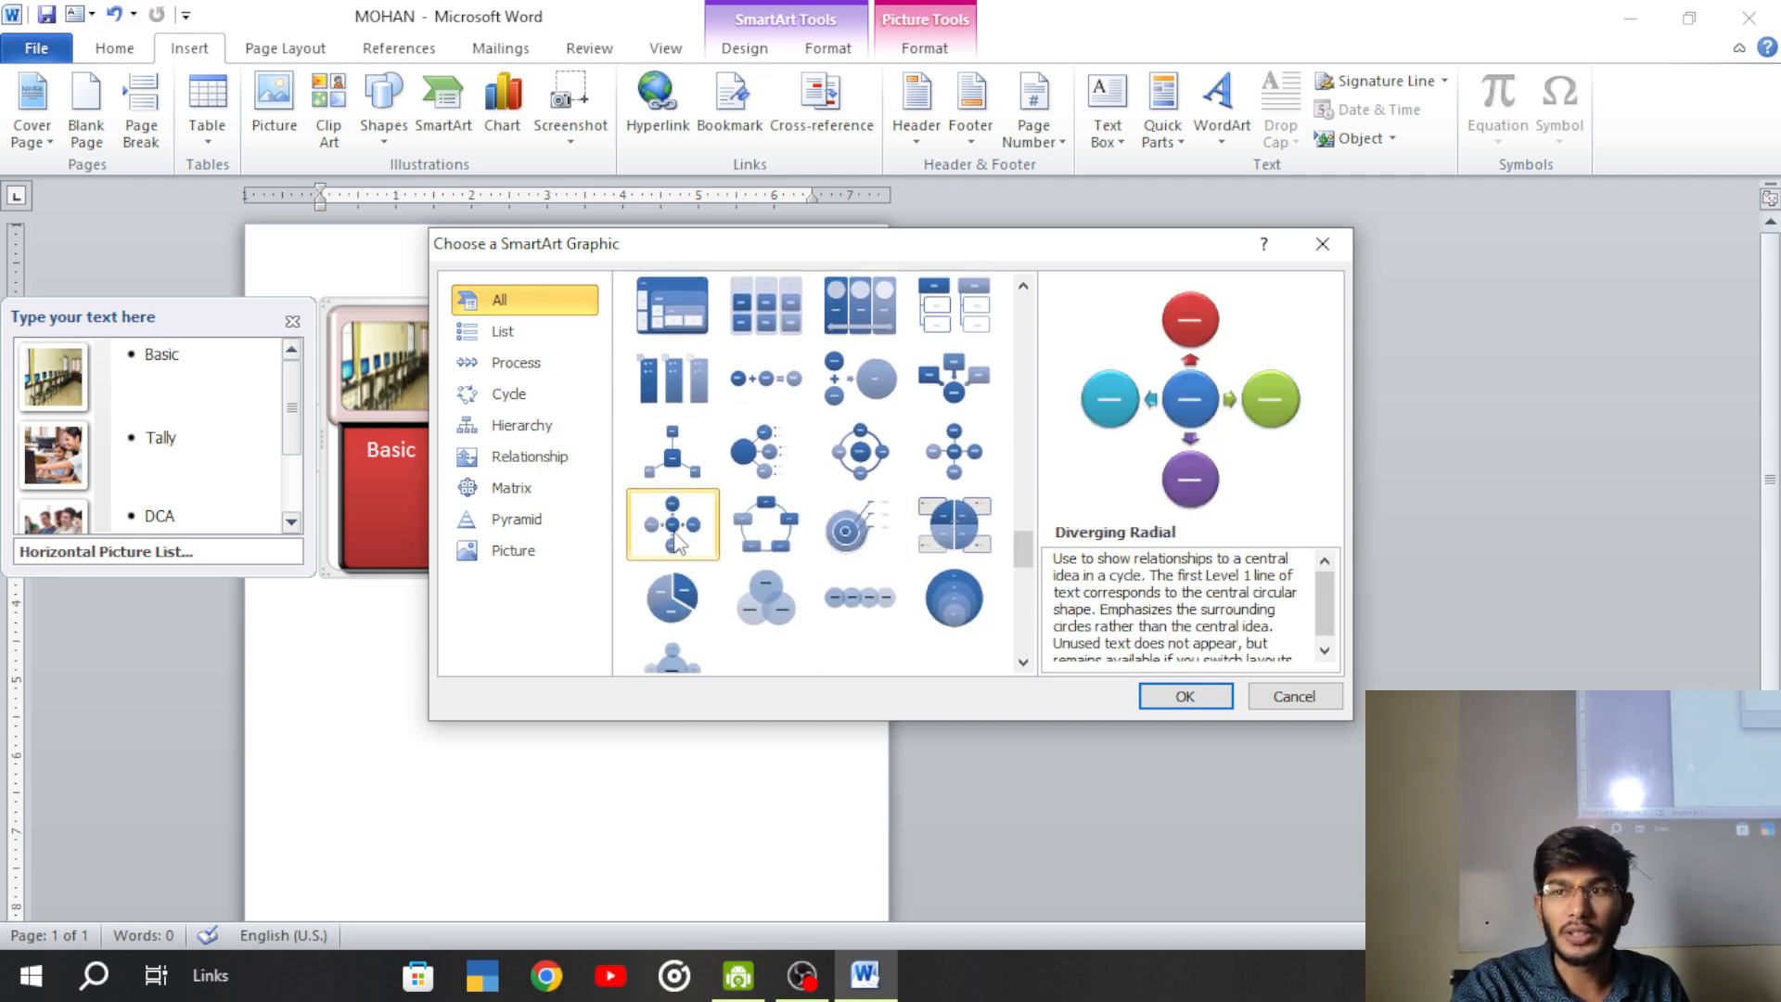
pyautogui.click(1199, 701)
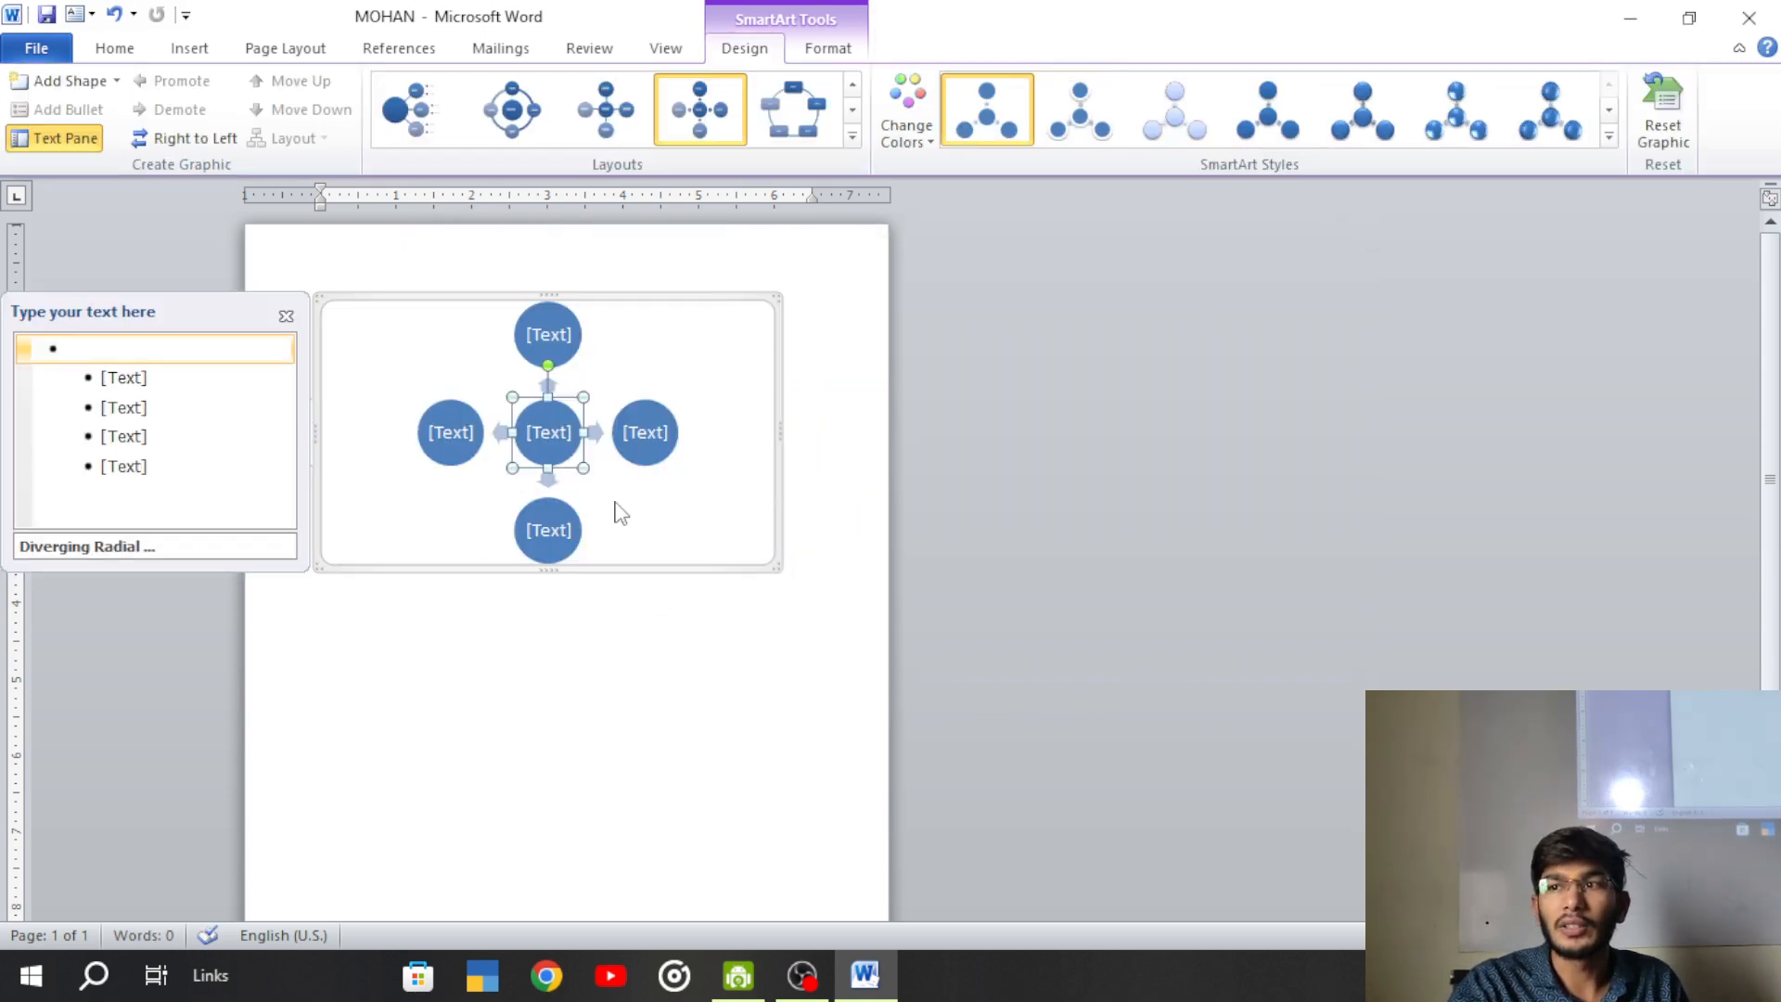
# - Recolor the Diverging Radial graphic with a multicolored scheme and apply a bevelled 3-D SmartArt style to it
pyautogui.click(705, 549)
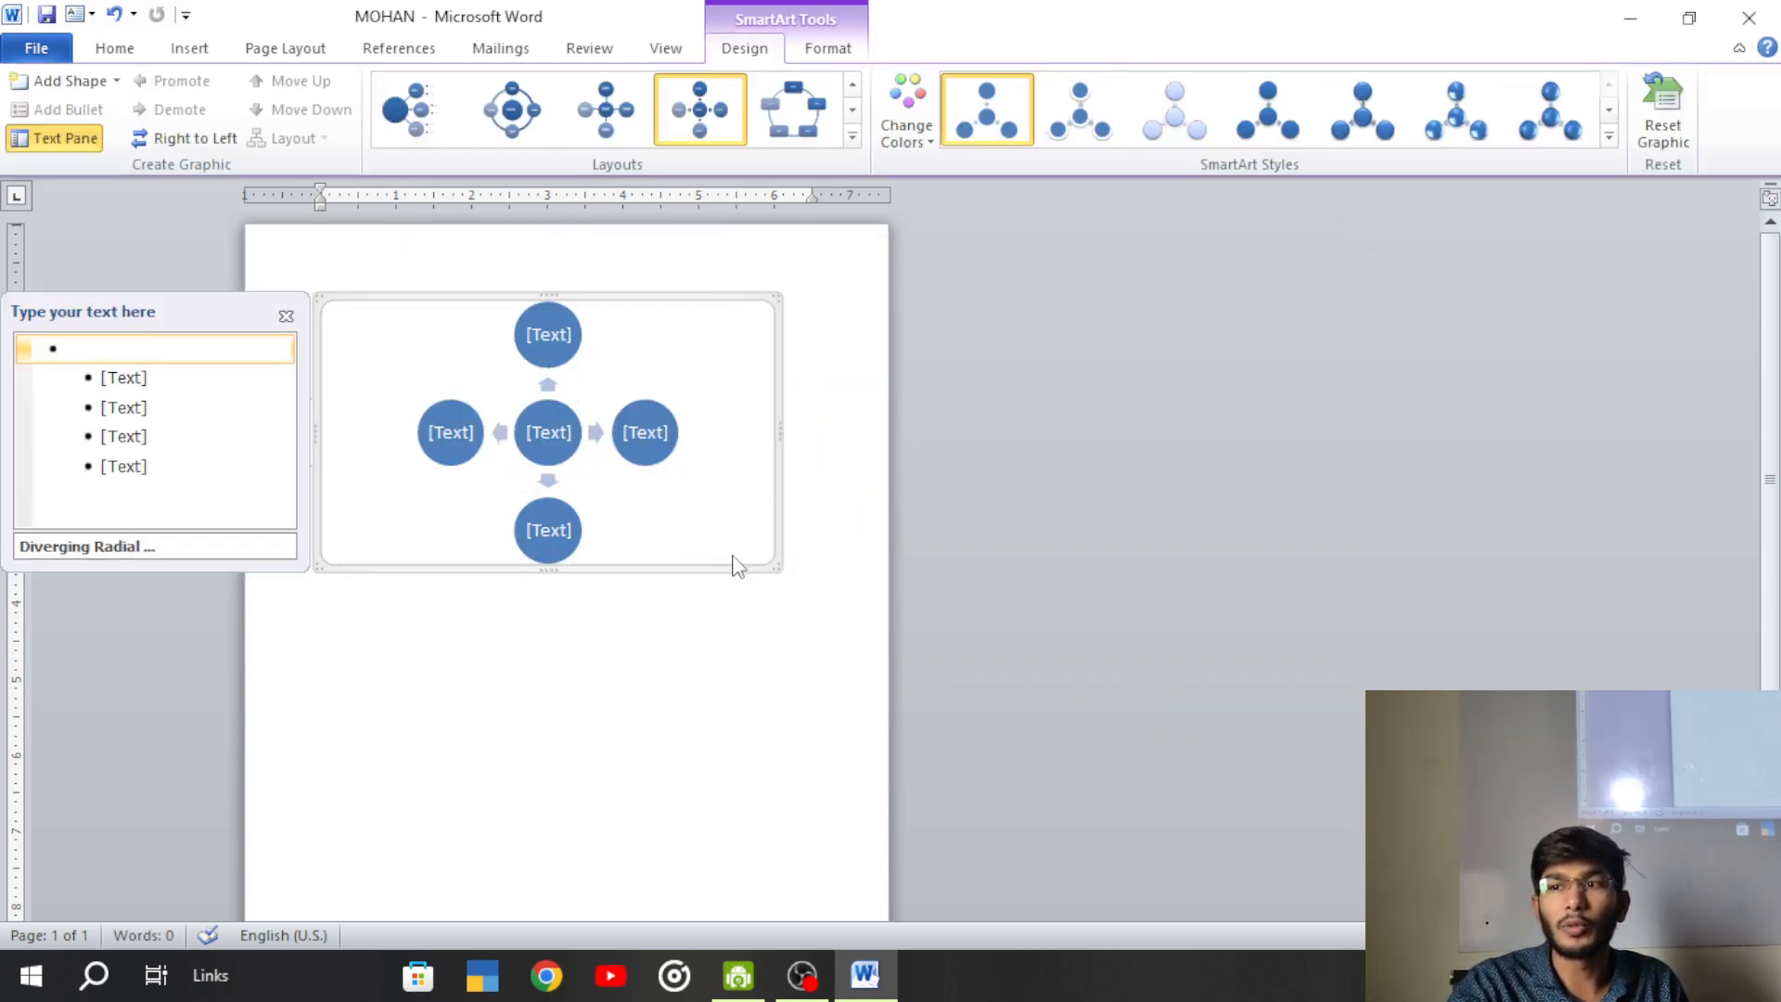
pyautogui.click(904, 119)
pyautogui.click(934, 315)
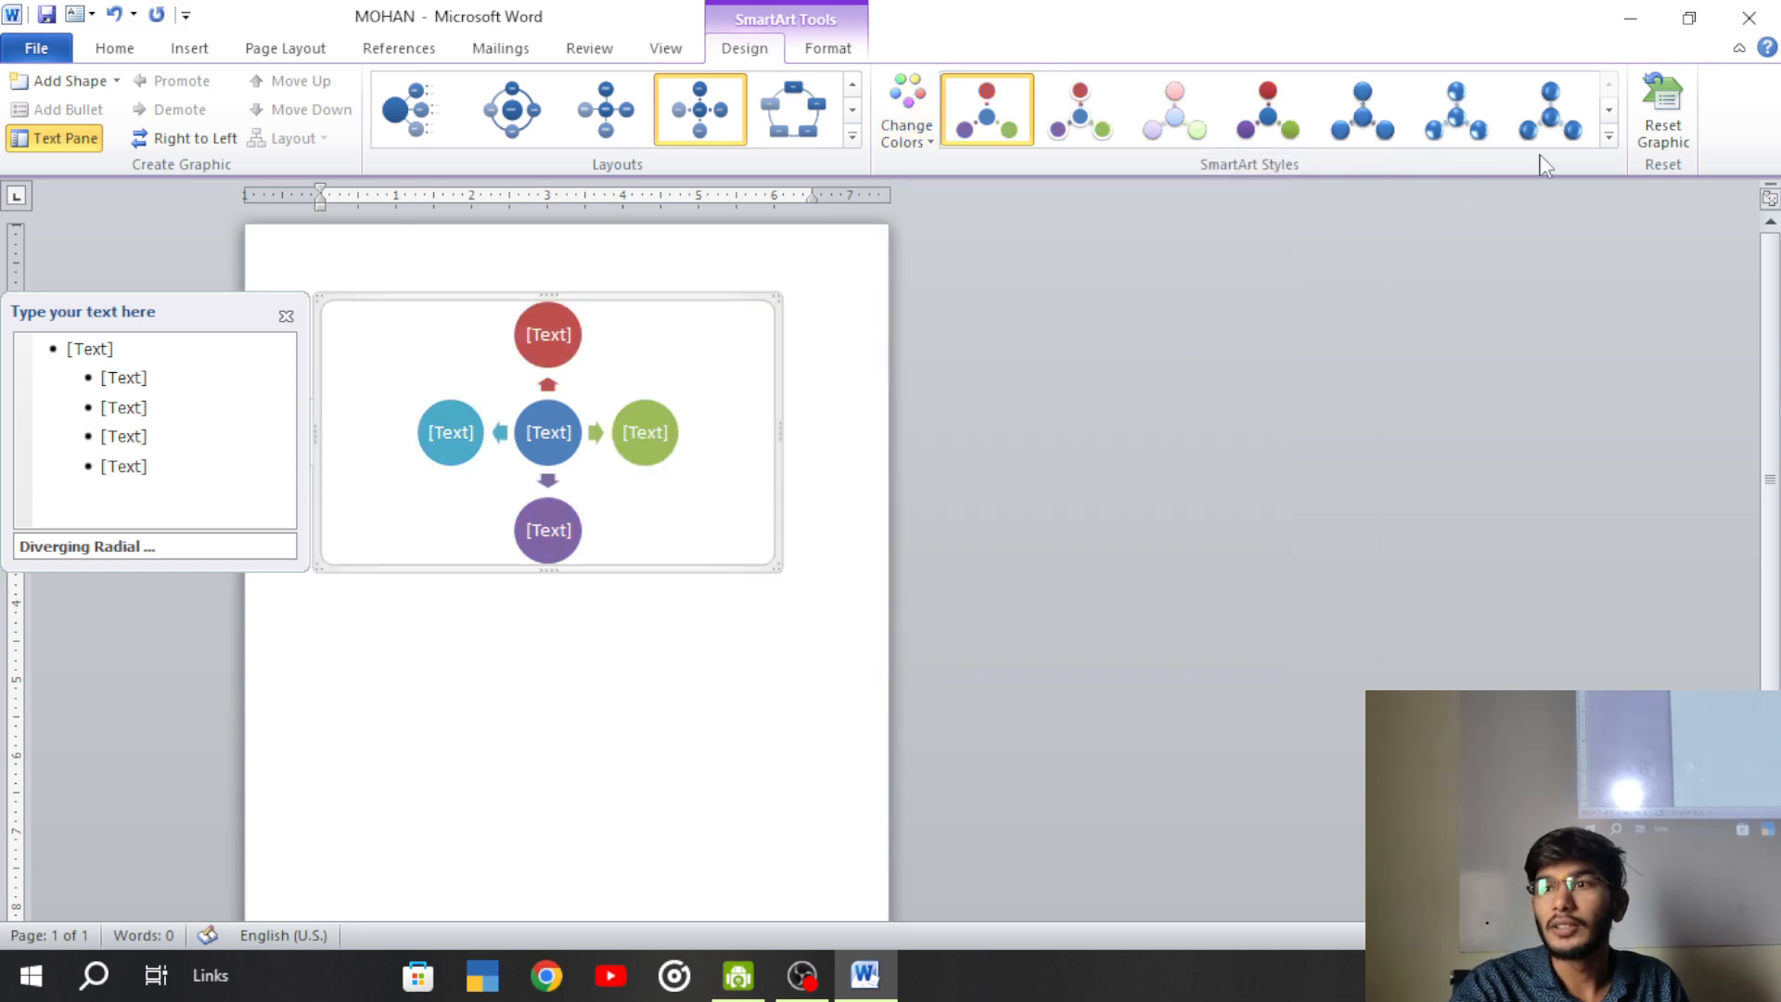
pyautogui.click(1610, 136)
pyautogui.click(1076, 236)
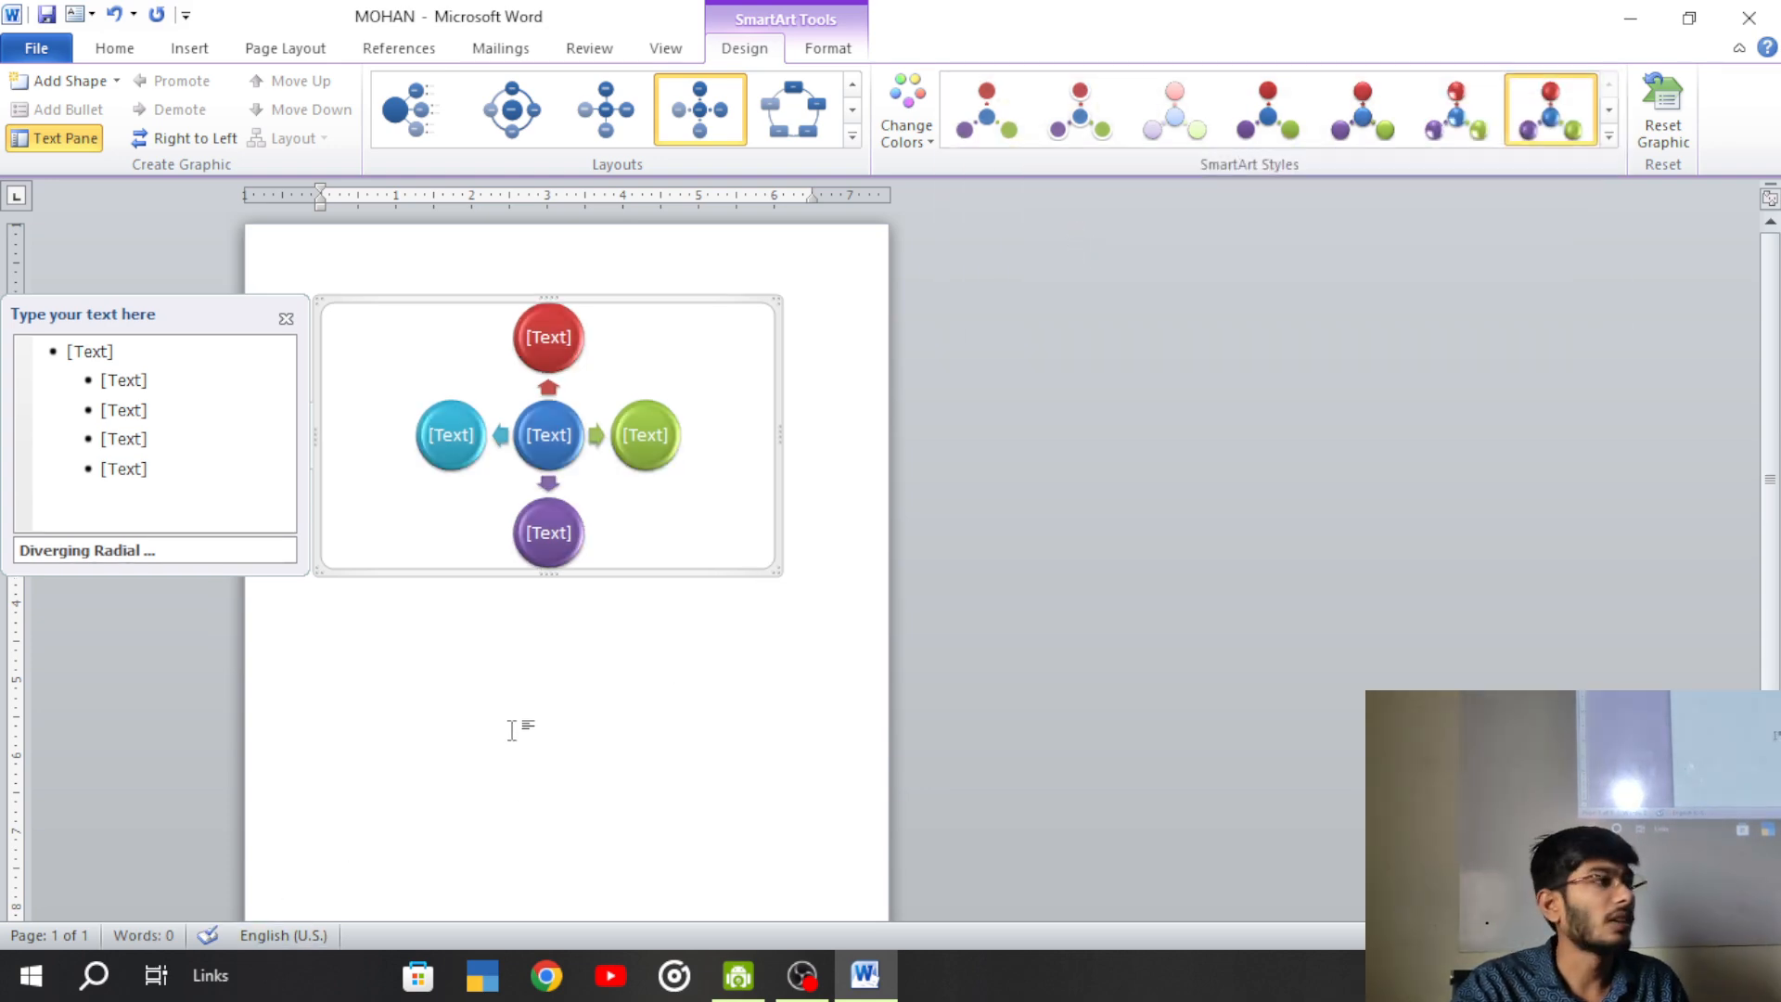
# - Delete all shapes of the Diverging Radial graphic and its empty frame to leave the page blank
pyautogui.click(191, 48)
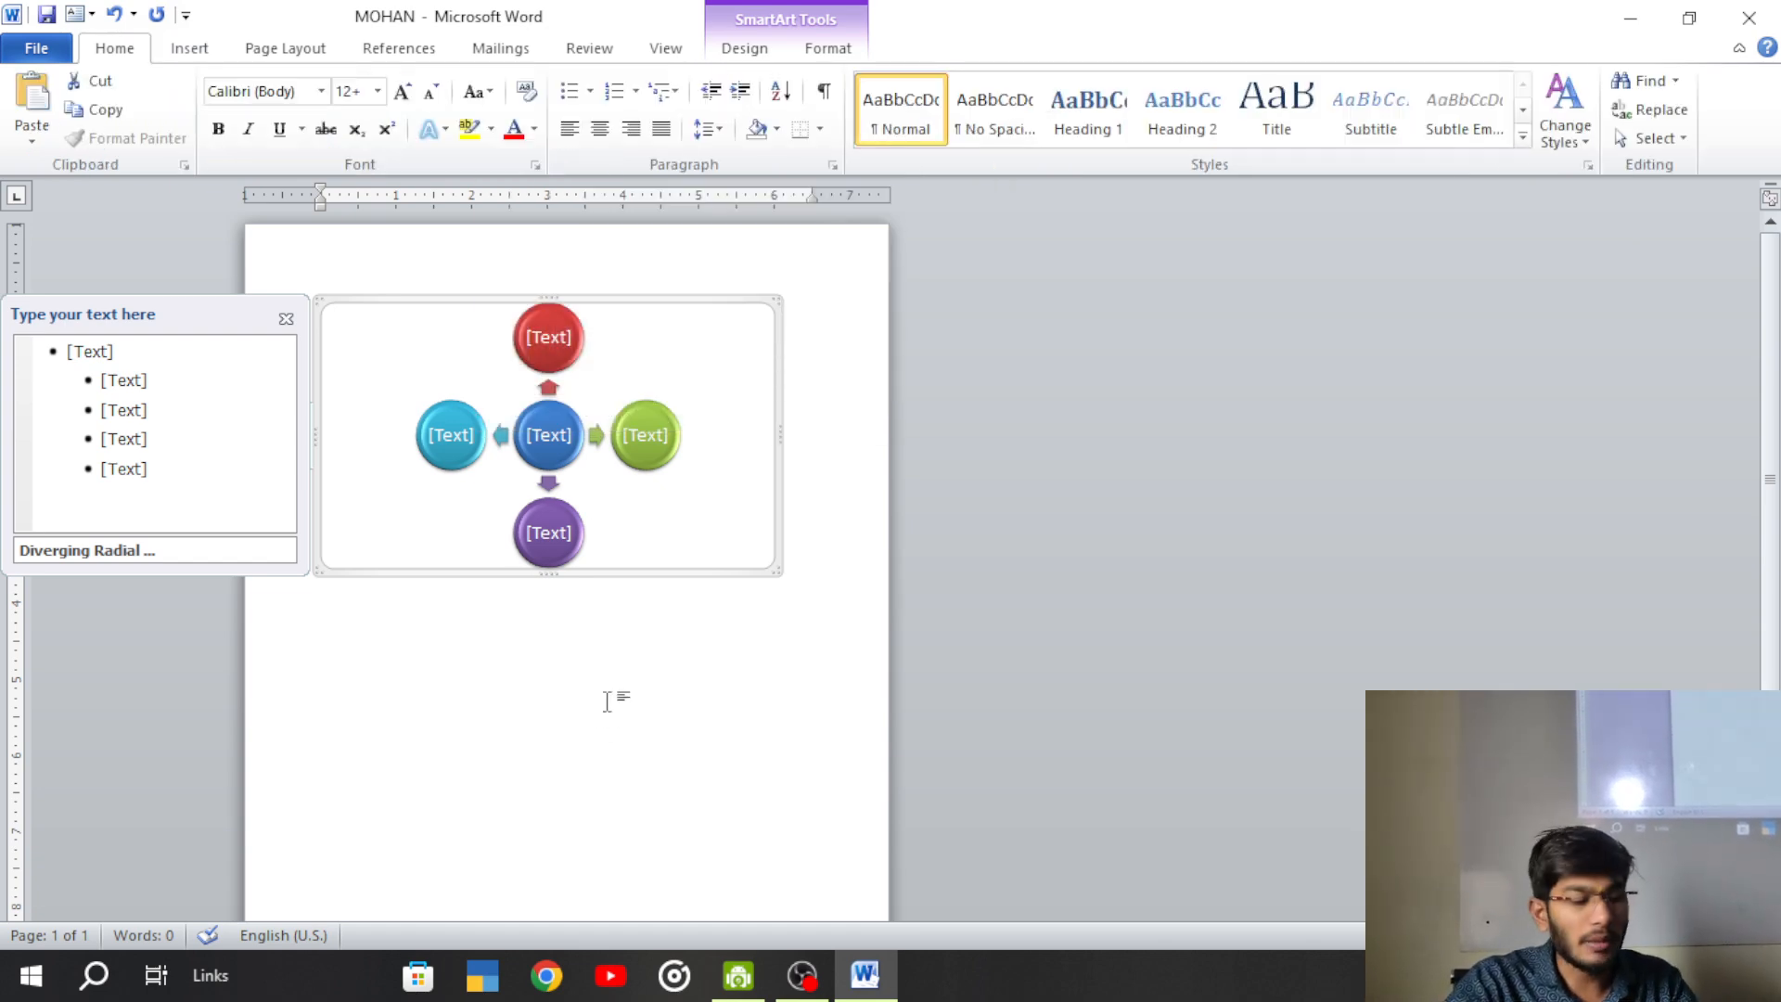
pyautogui.hotkey('ctrl', 'a')
pyautogui.press('Delete')
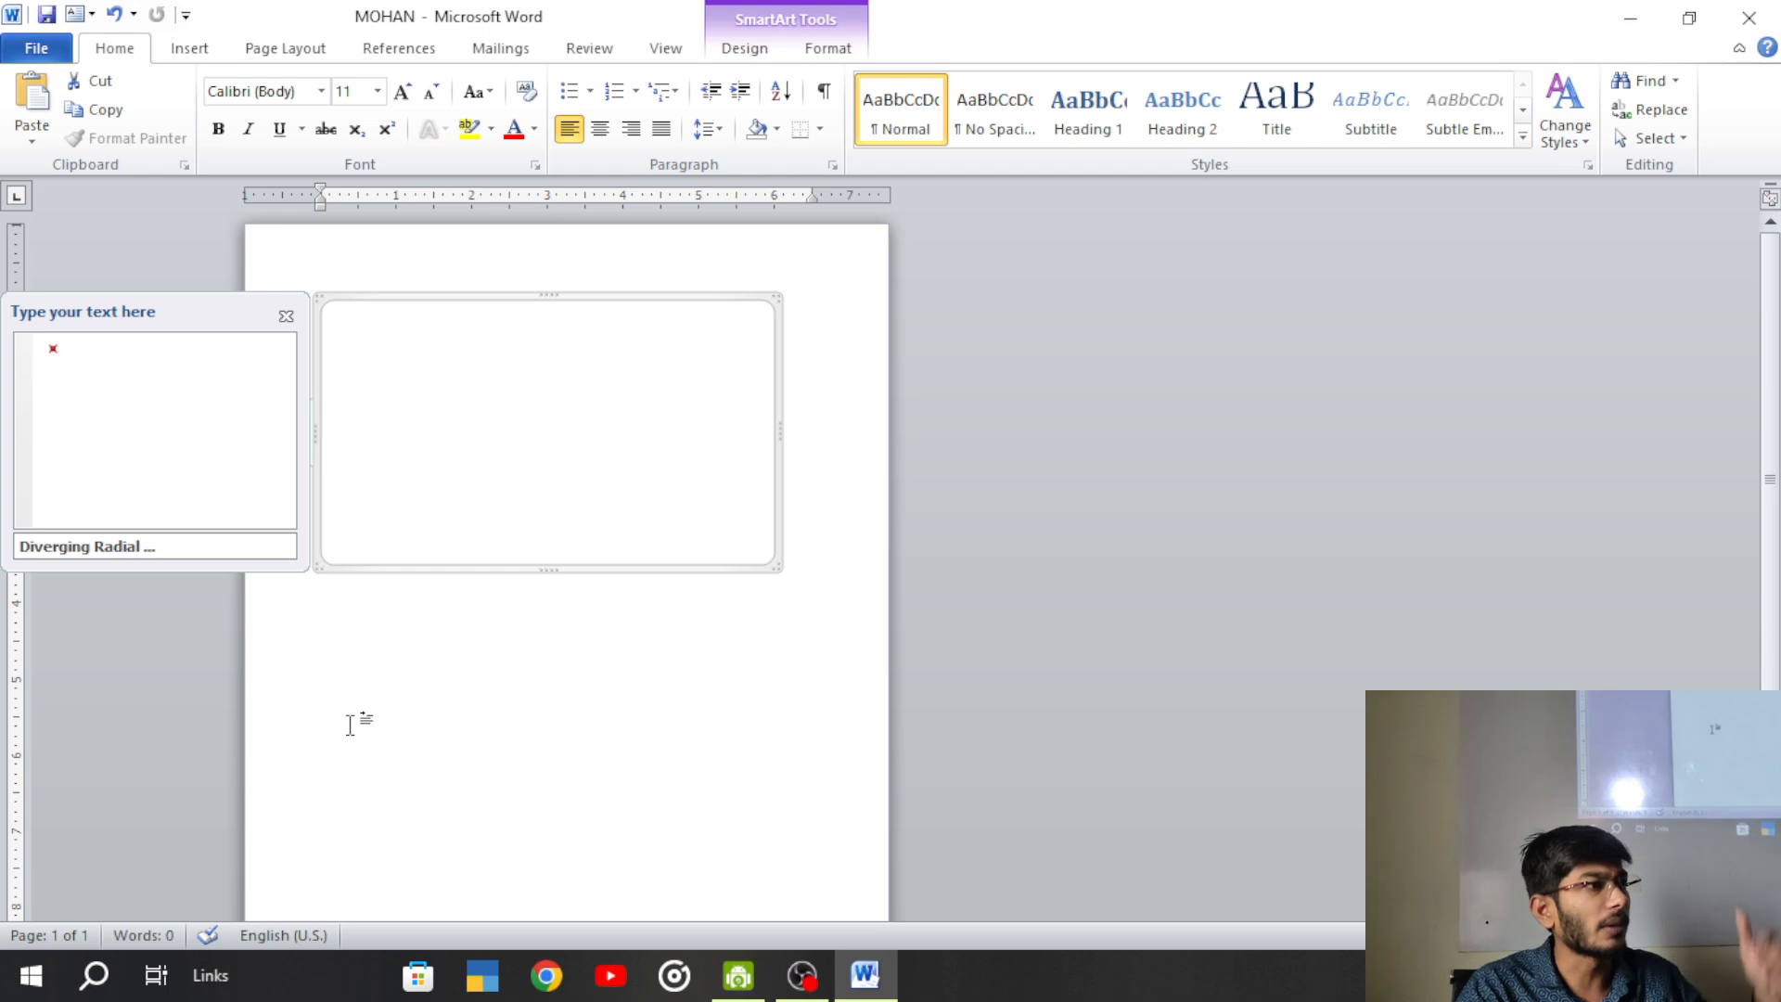
pyautogui.click(285, 315)
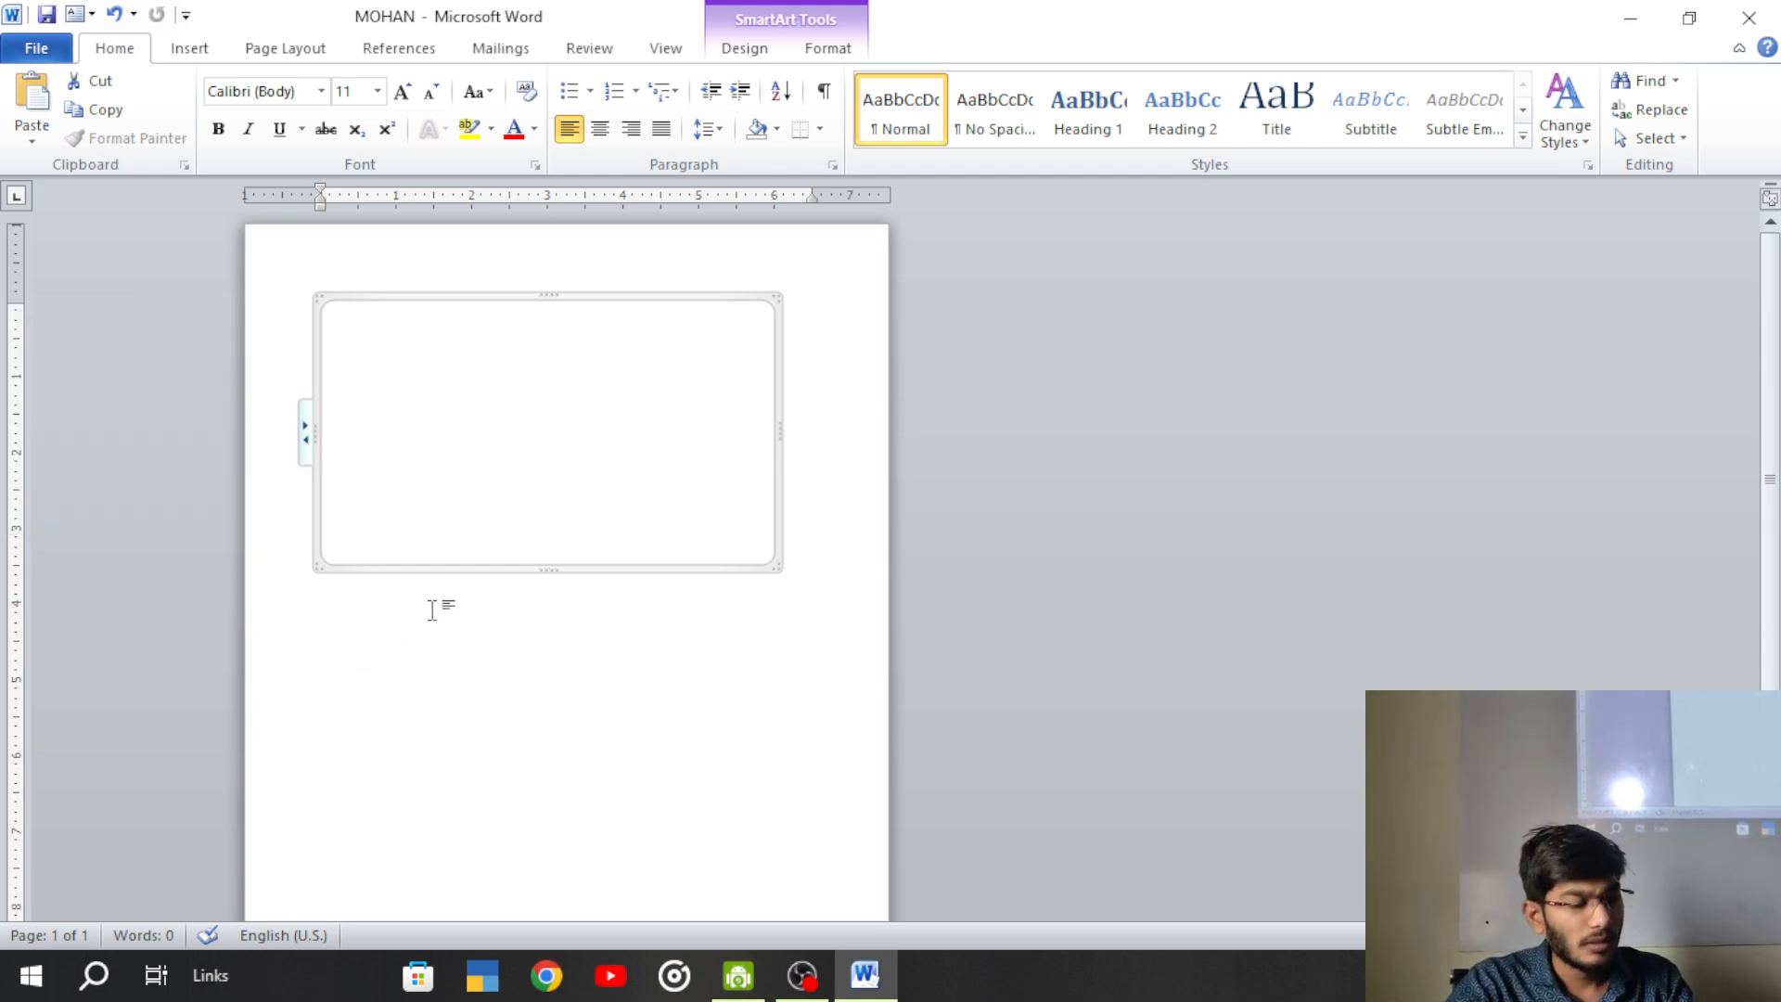
pyautogui.hotkey('ctrl', 'a')
pyautogui.press('Delete')
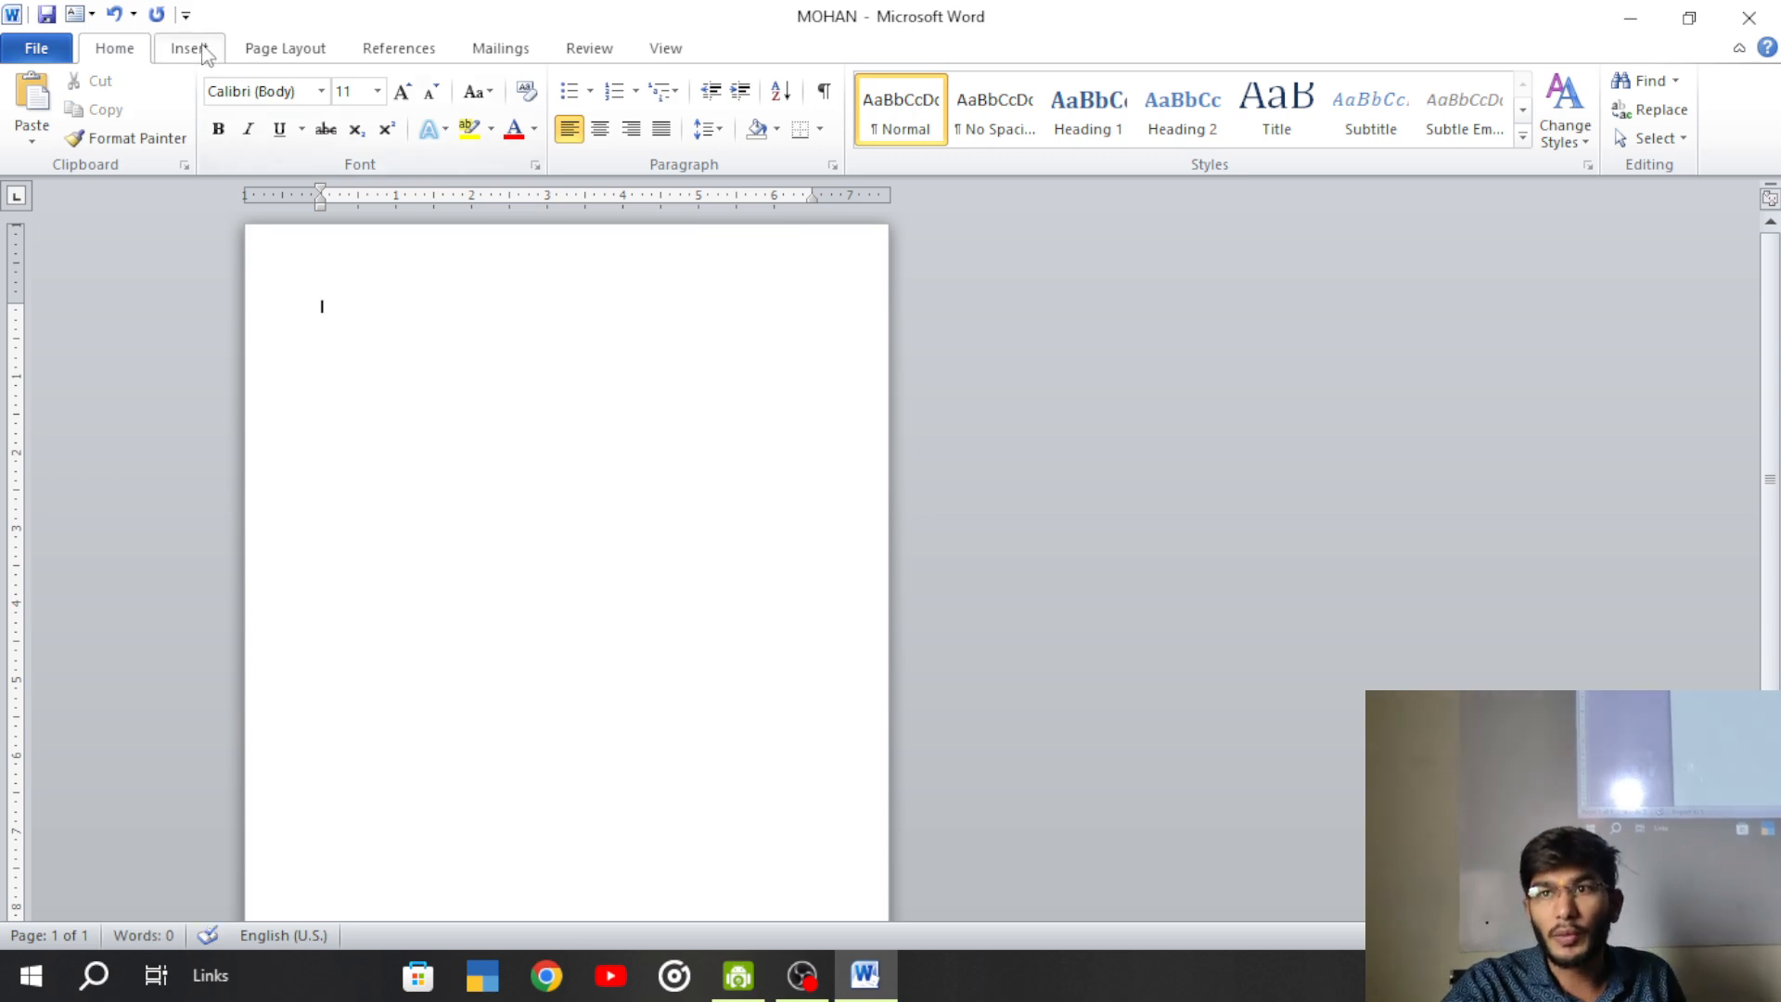
# - Insert a chart on the blank page using the first column chart type
pyautogui.click(205, 52)
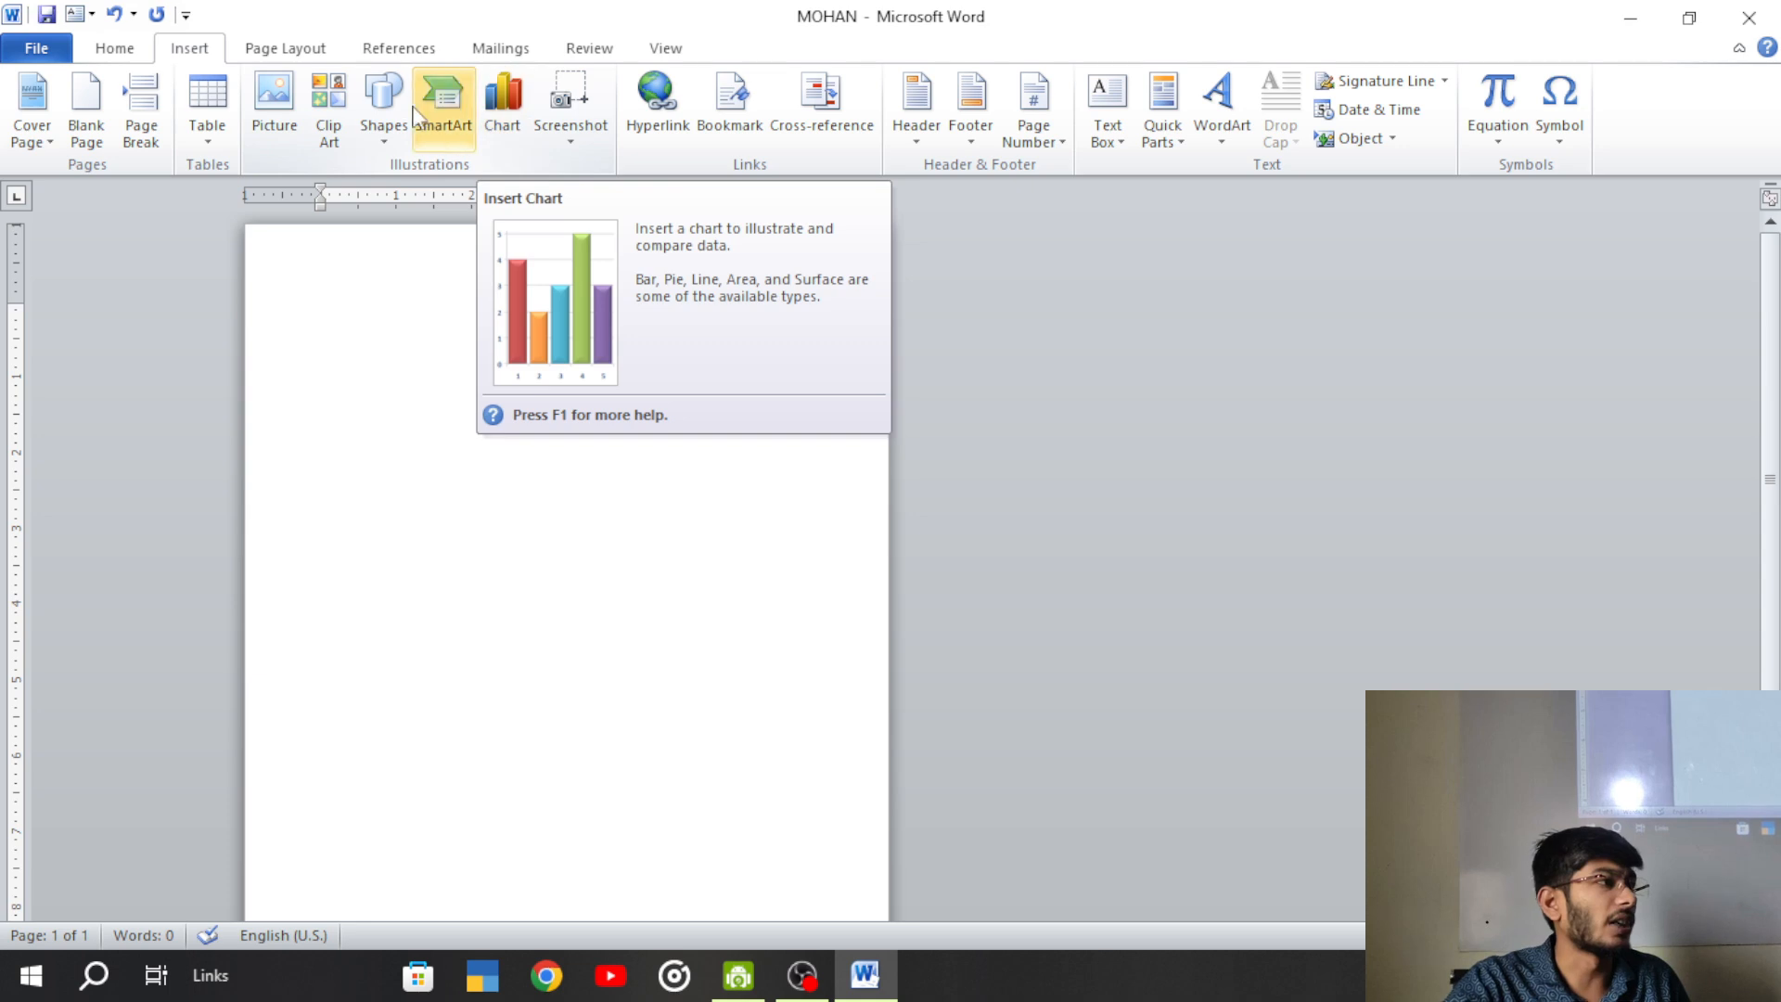
pyautogui.click(514, 118)
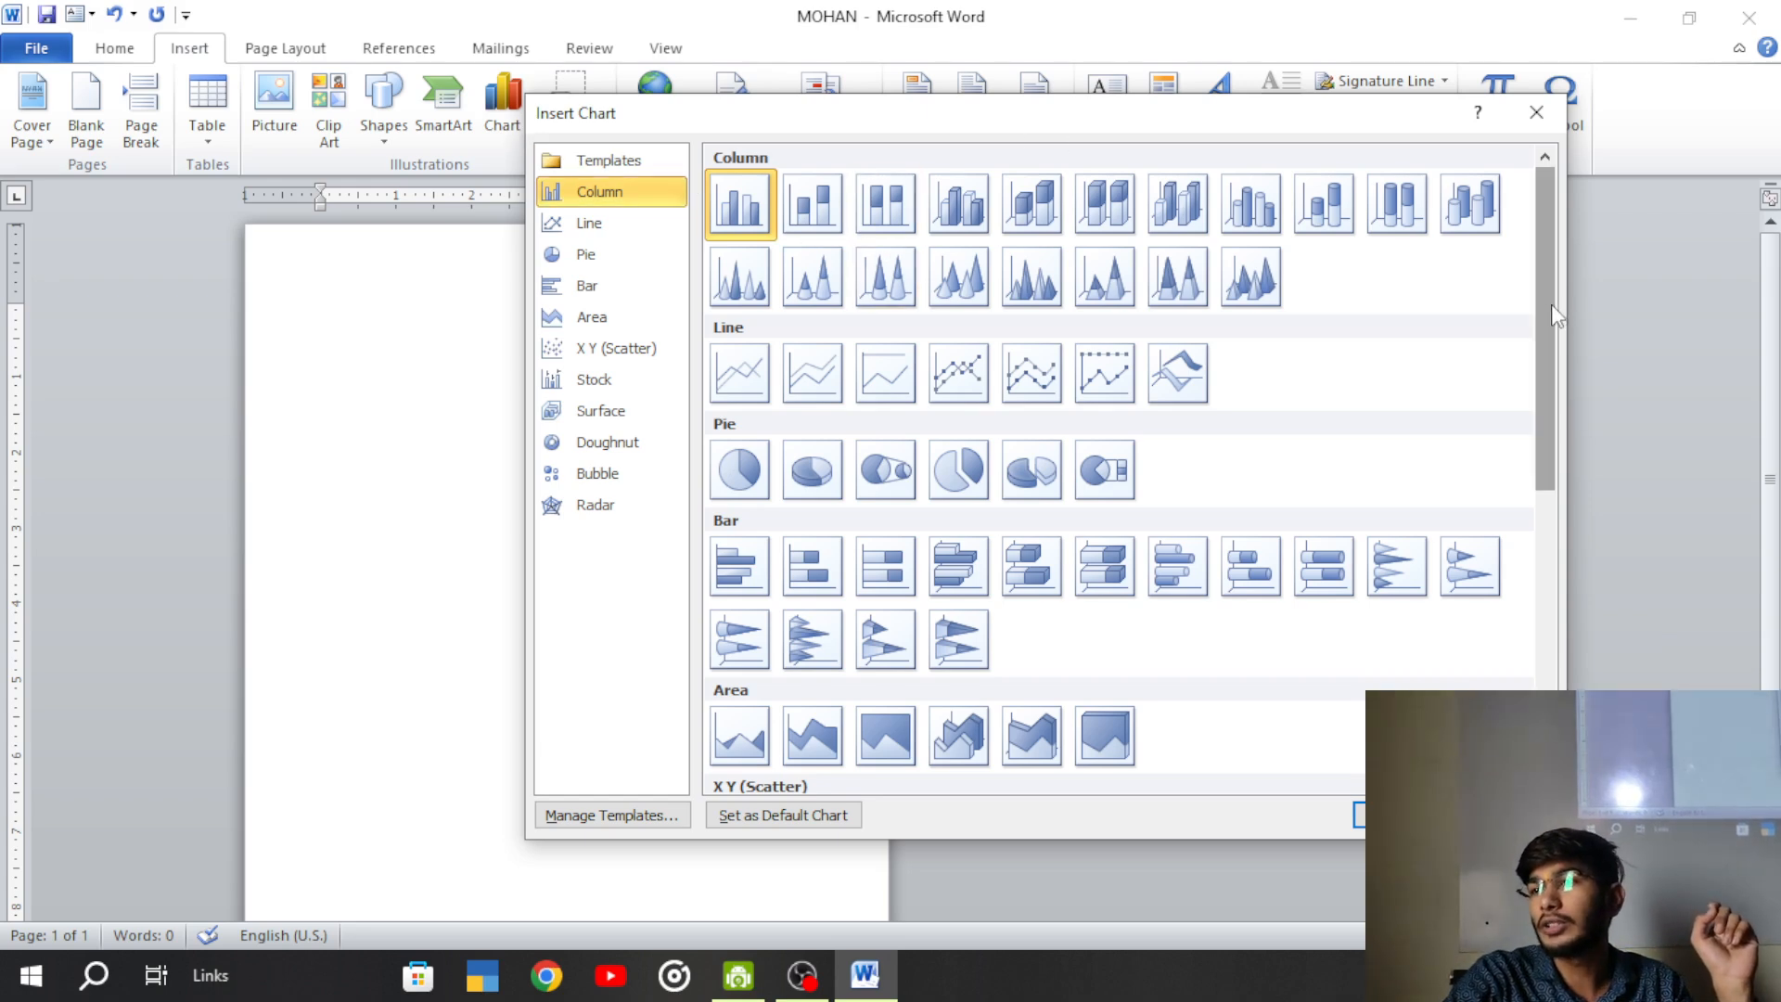
pyautogui.moveTo(1550, 306); pyautogui.dragTo(1574, 231)
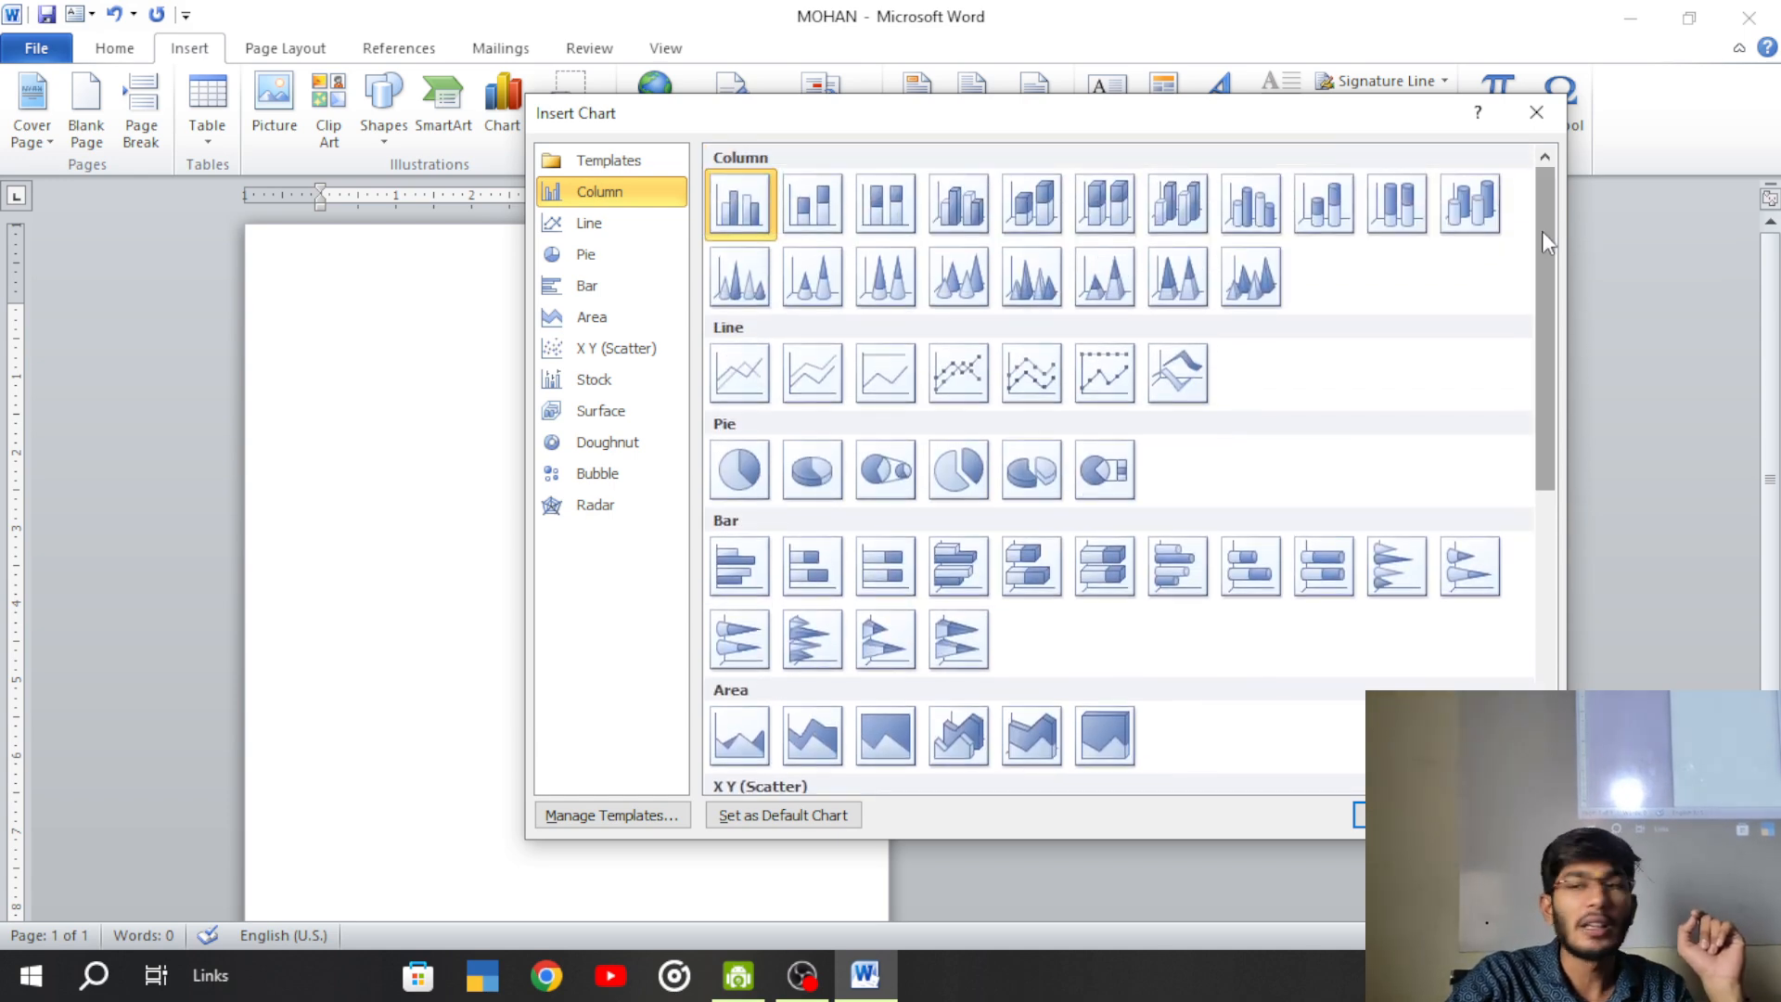
pyautogui.click(756, 225)
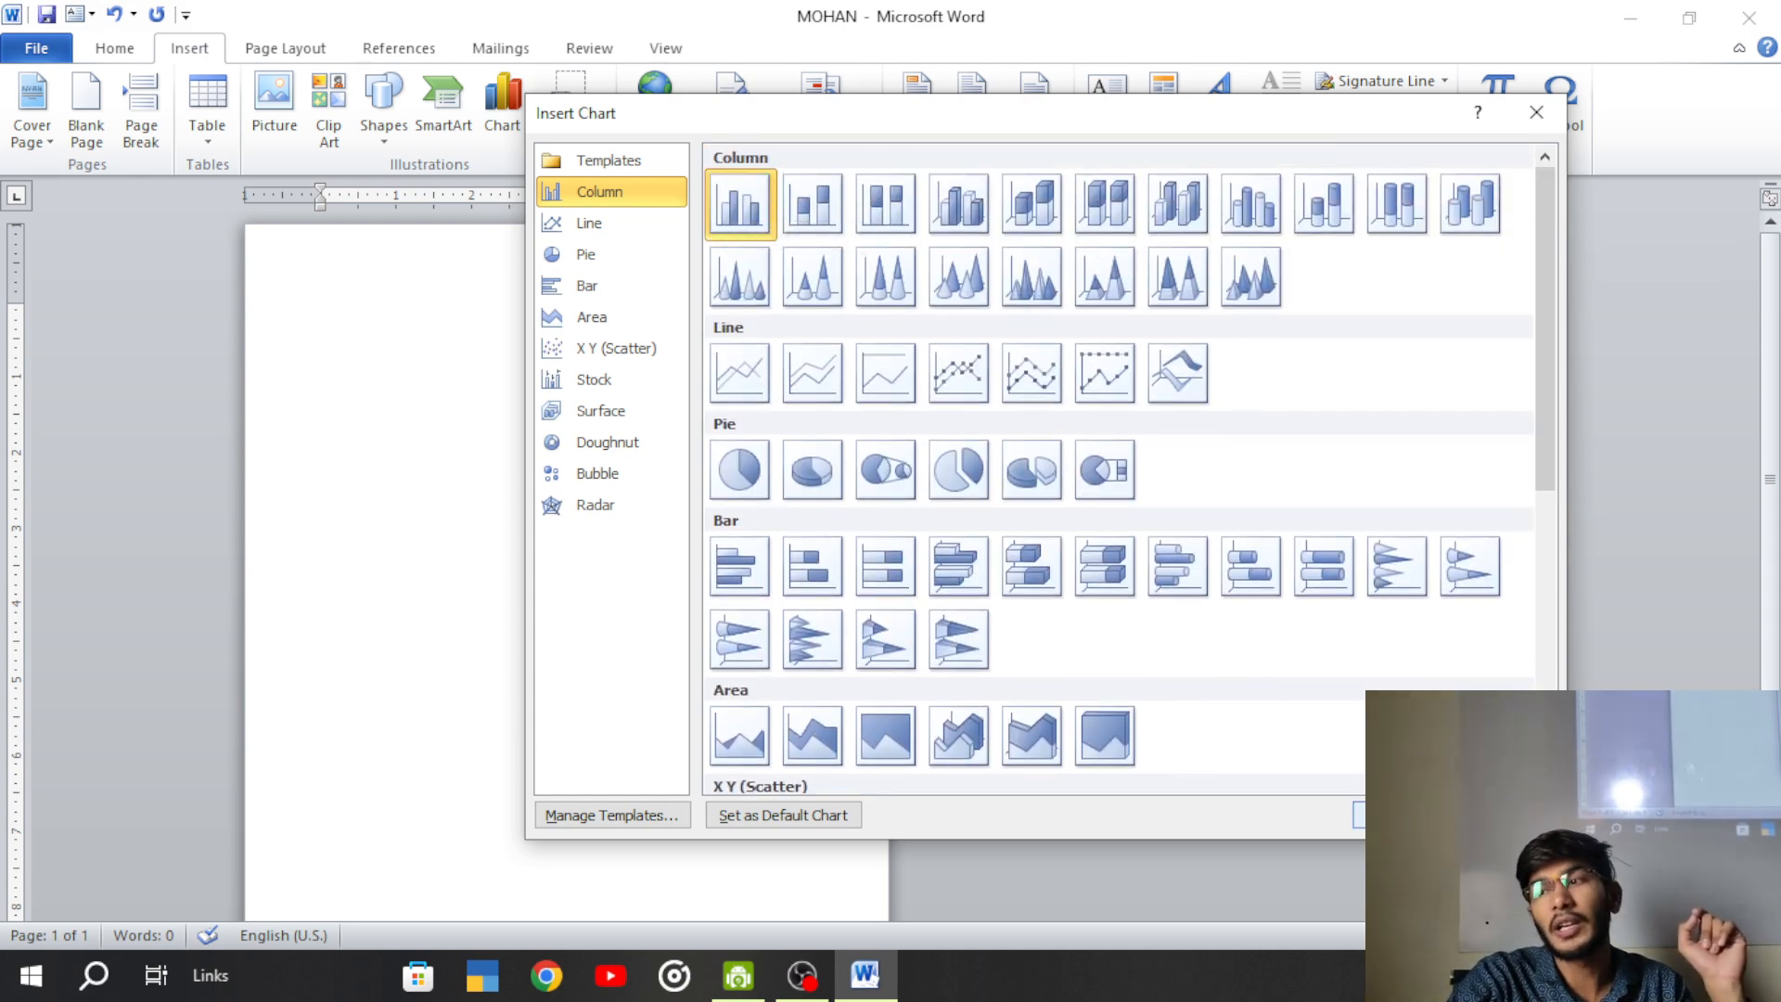
pyautogui.click(1403, 815)
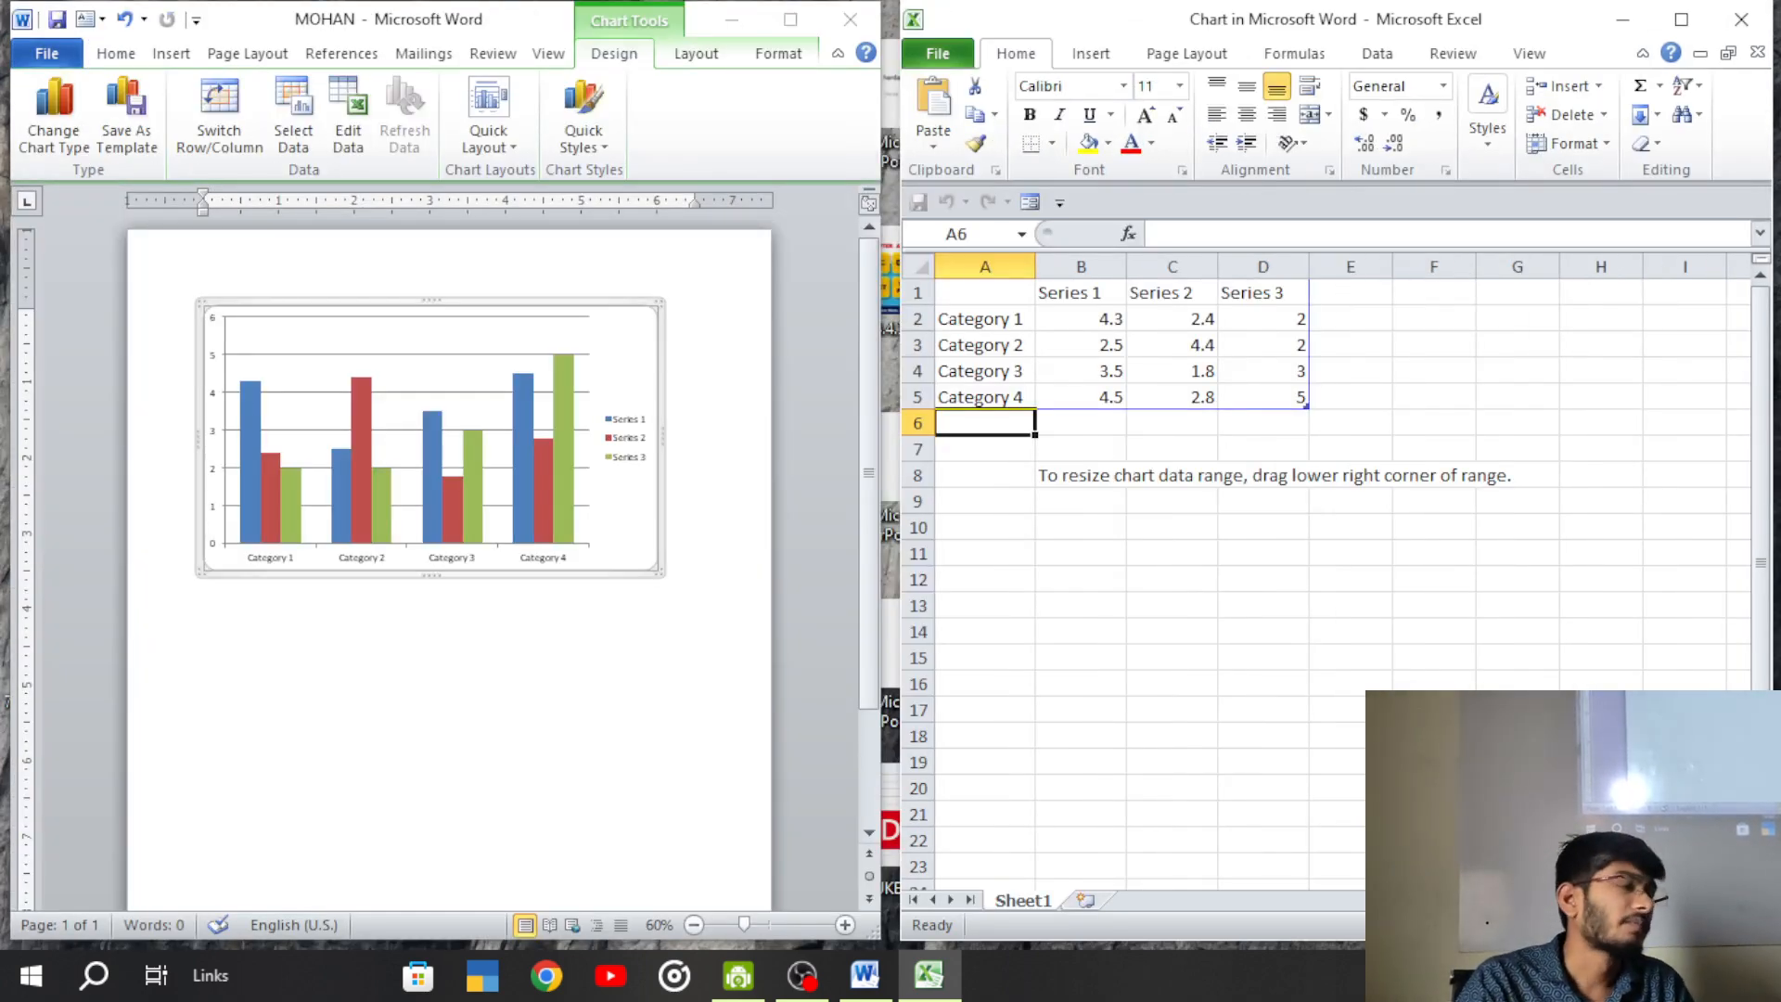
# - Replace the four category labels in A2:A5 of the chart's data sheet with students' first names
pyautogui.click(999, 348)
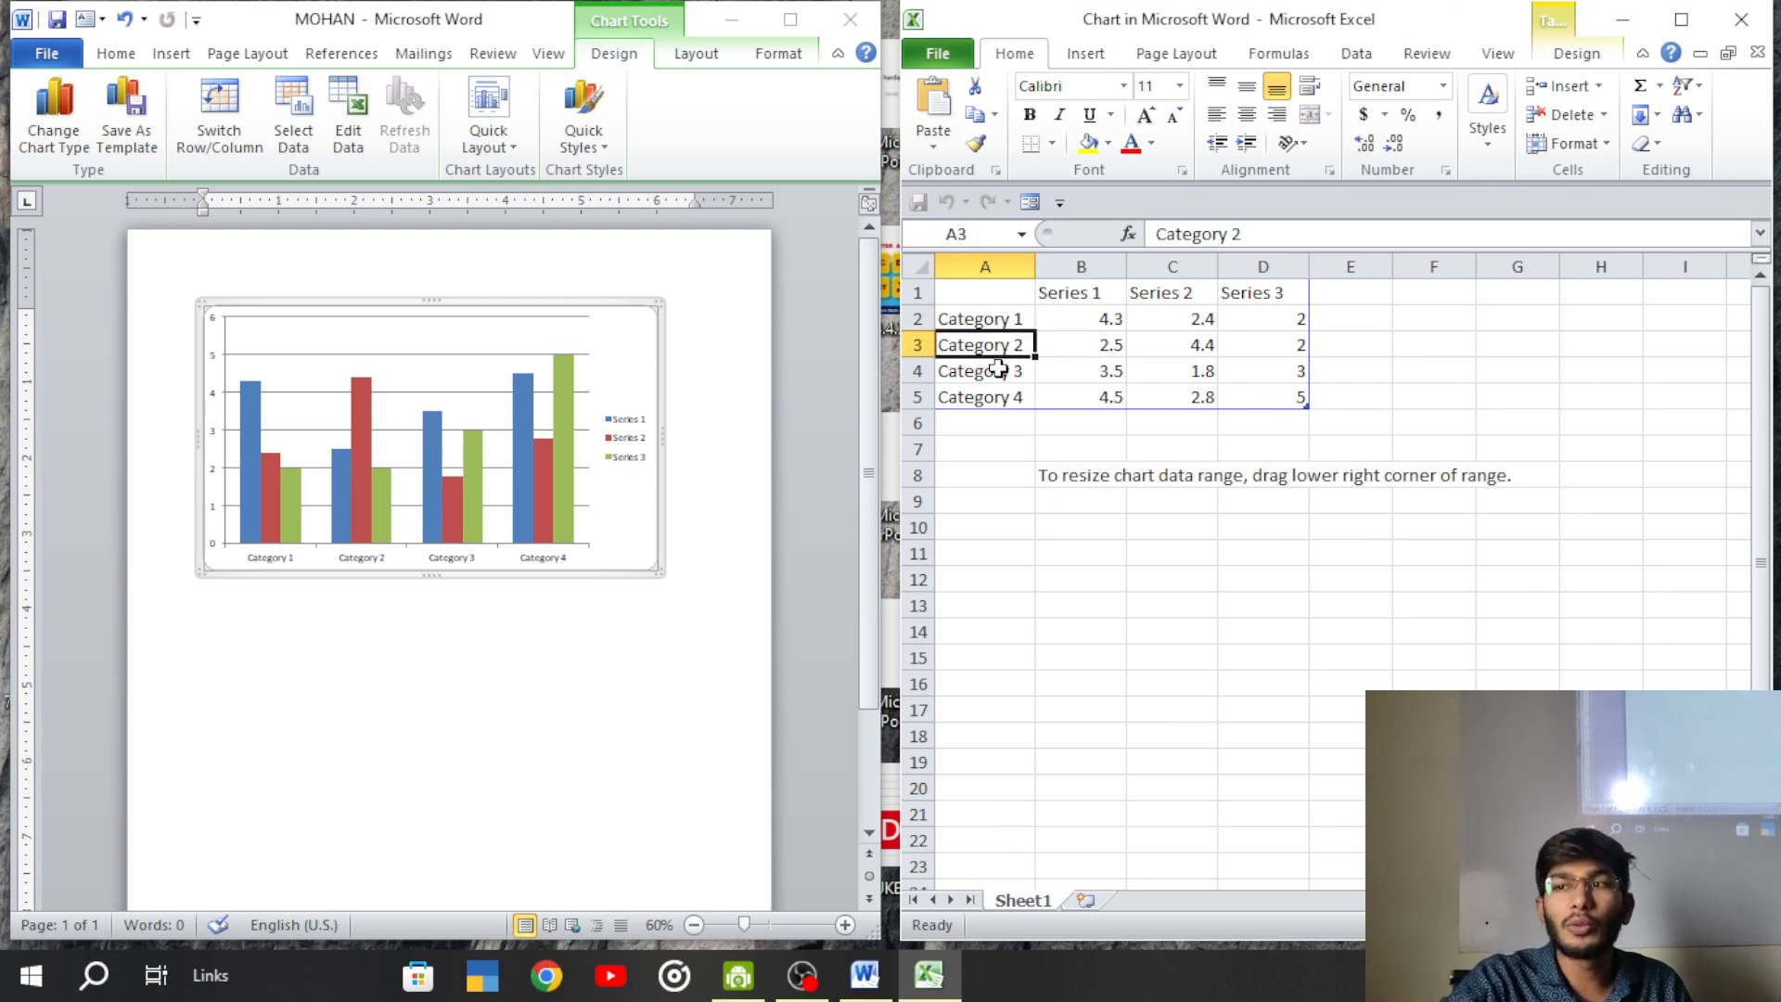
pyautogui.click(1099, 292)
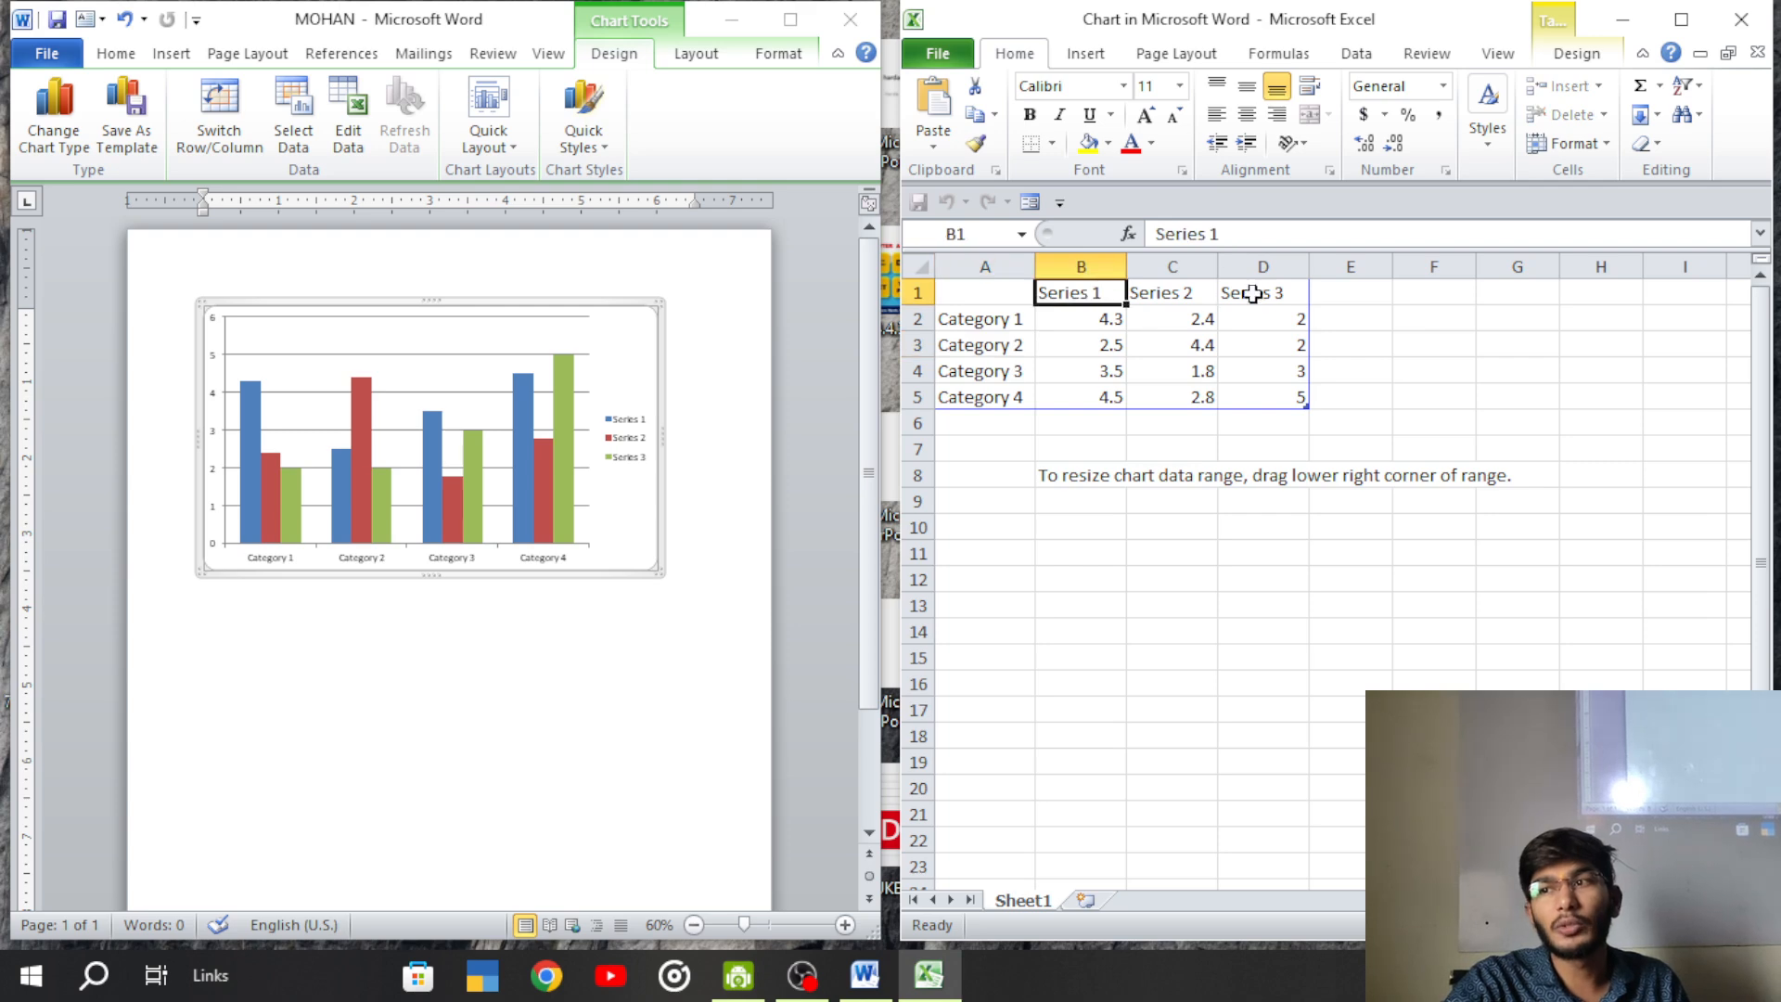
pyautogui.click(978, 321)
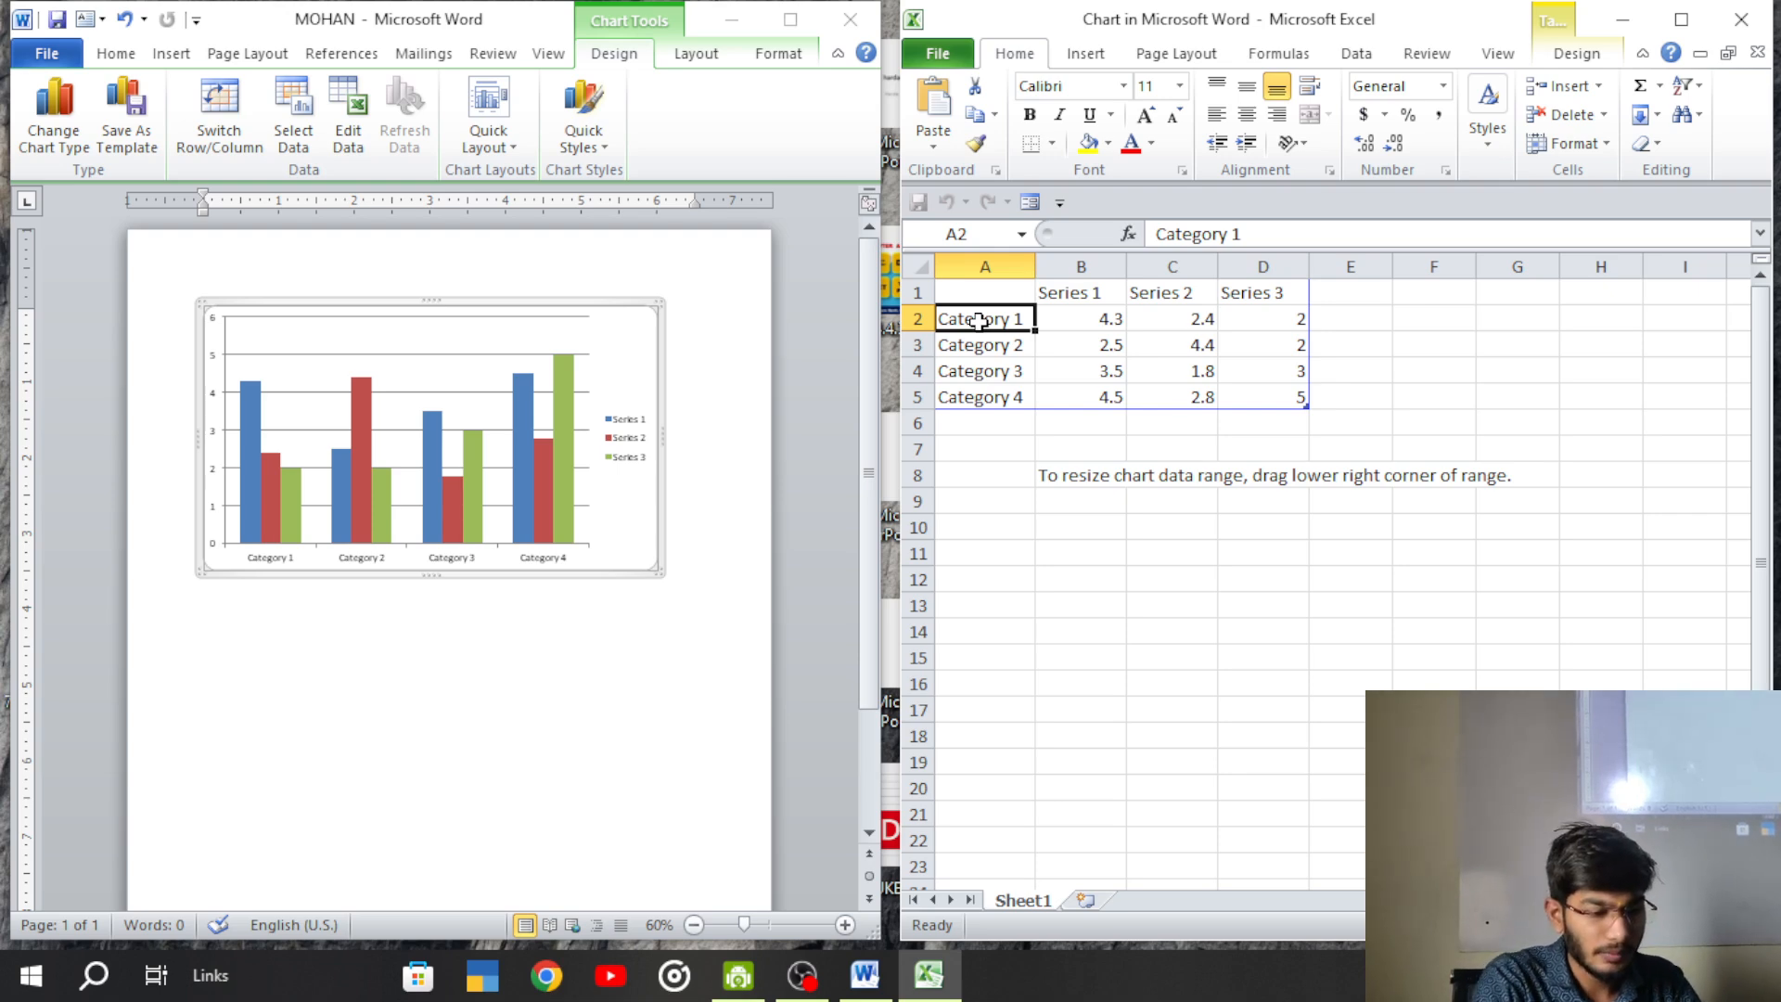
pyautogui.write('Raj')
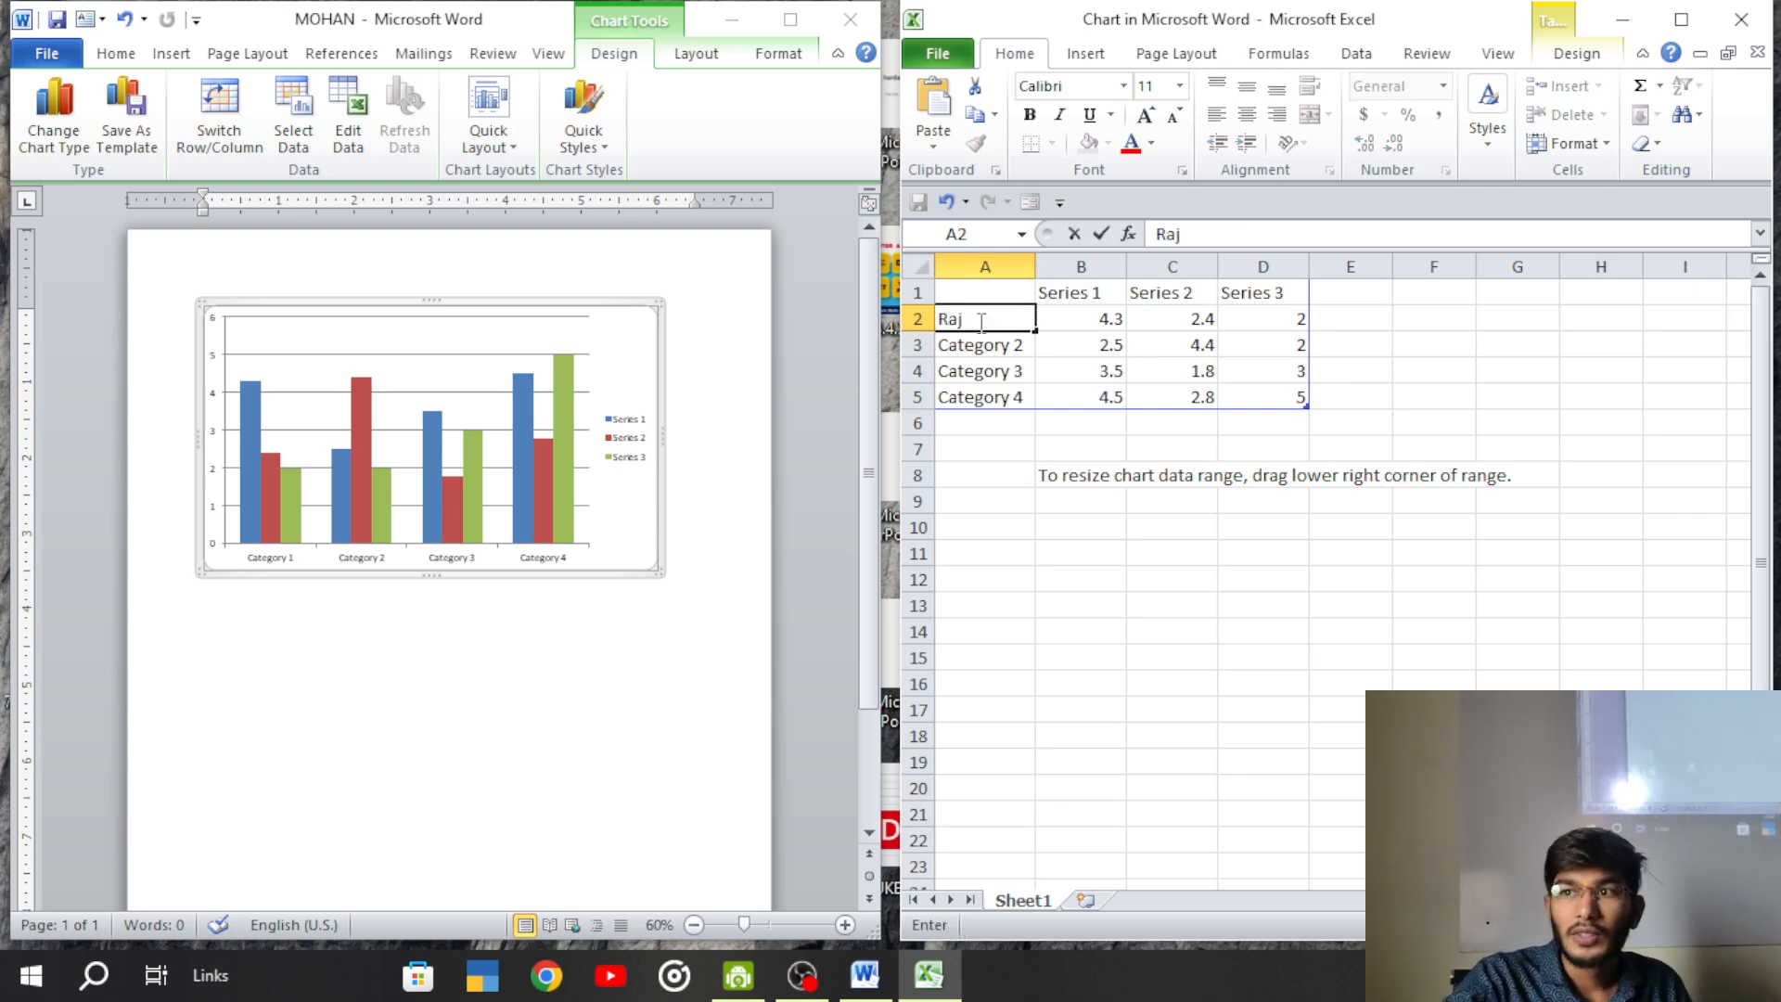
pyautogui.click(1001, 349)
pyautogui.write('Karan')
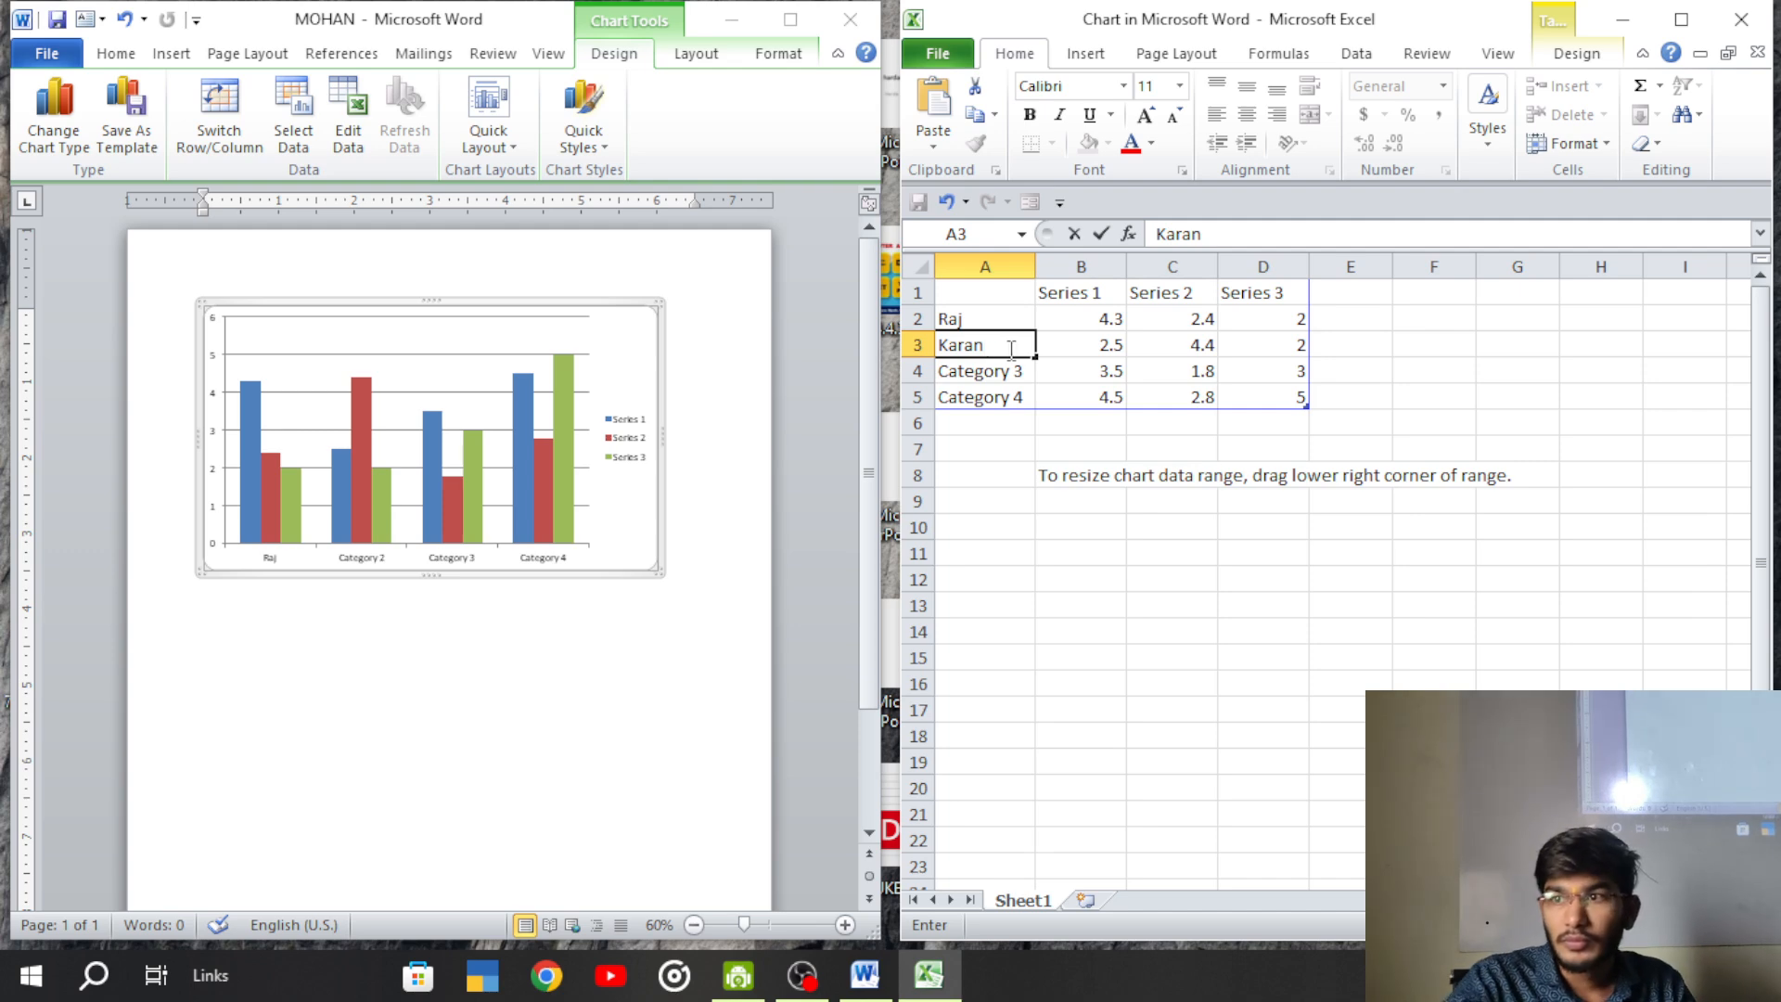
pyautogui.click(1011, 376)
pyautogui.write('Riya')
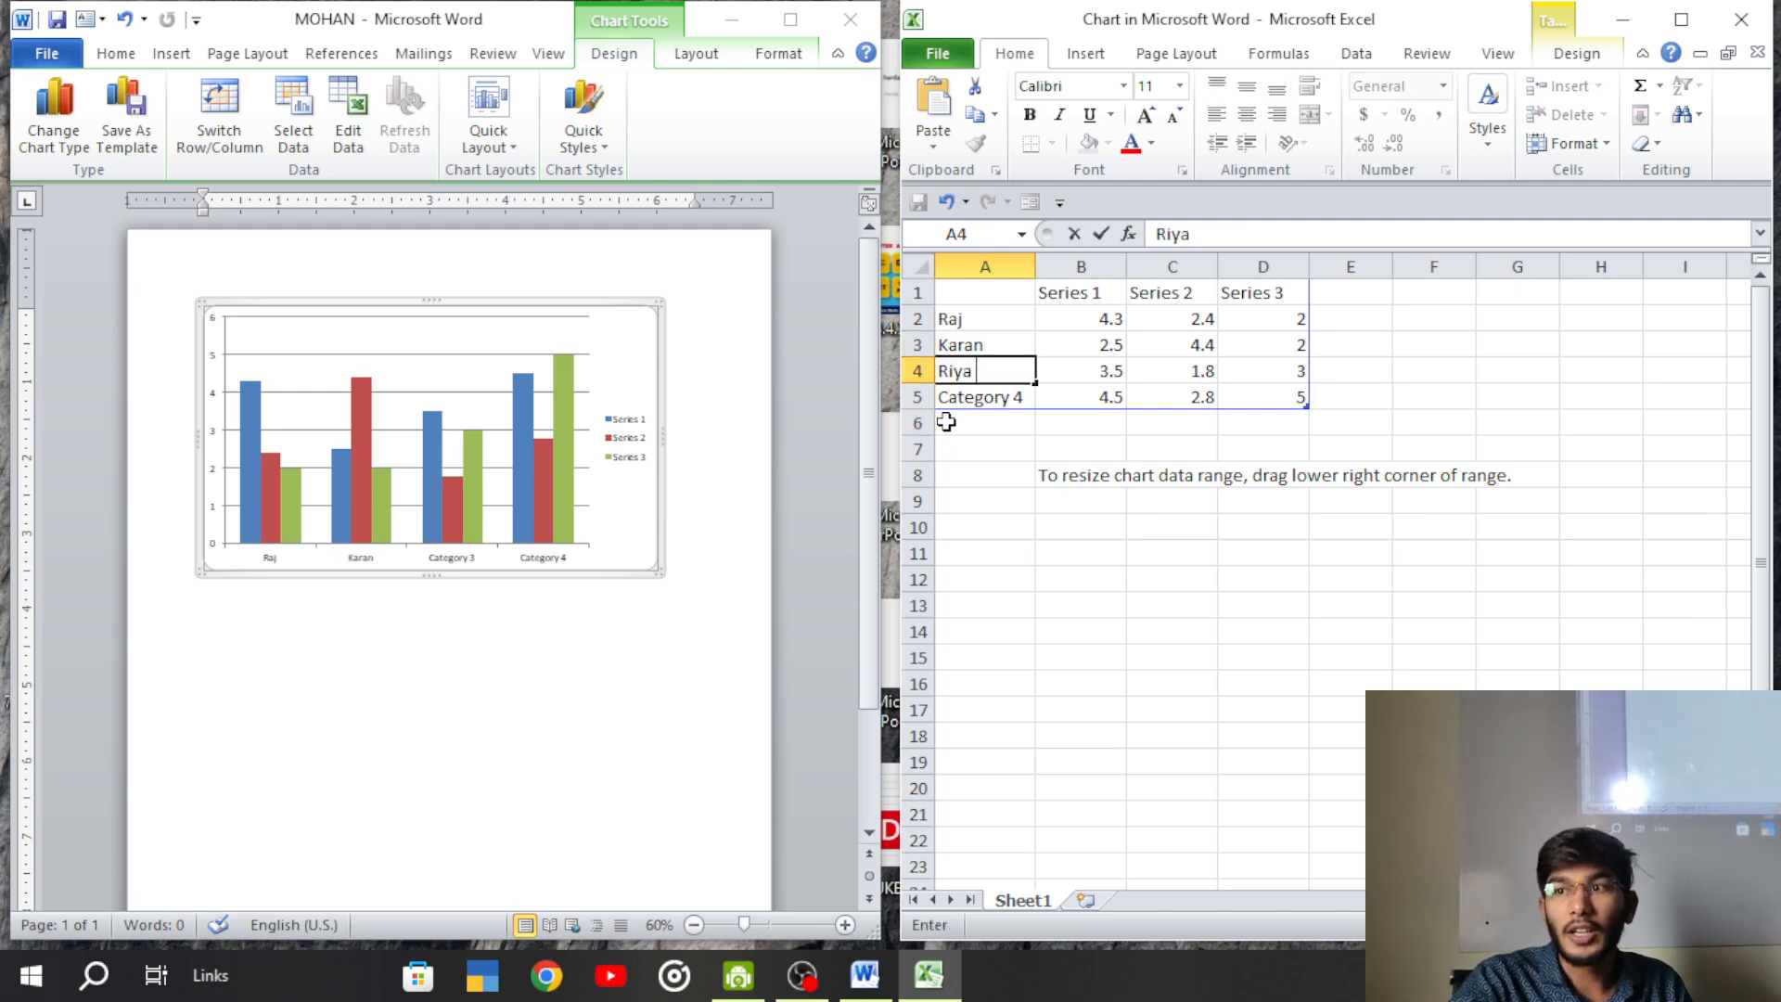
pyautogui.click(986, 399)
pyautogui.write('Si')
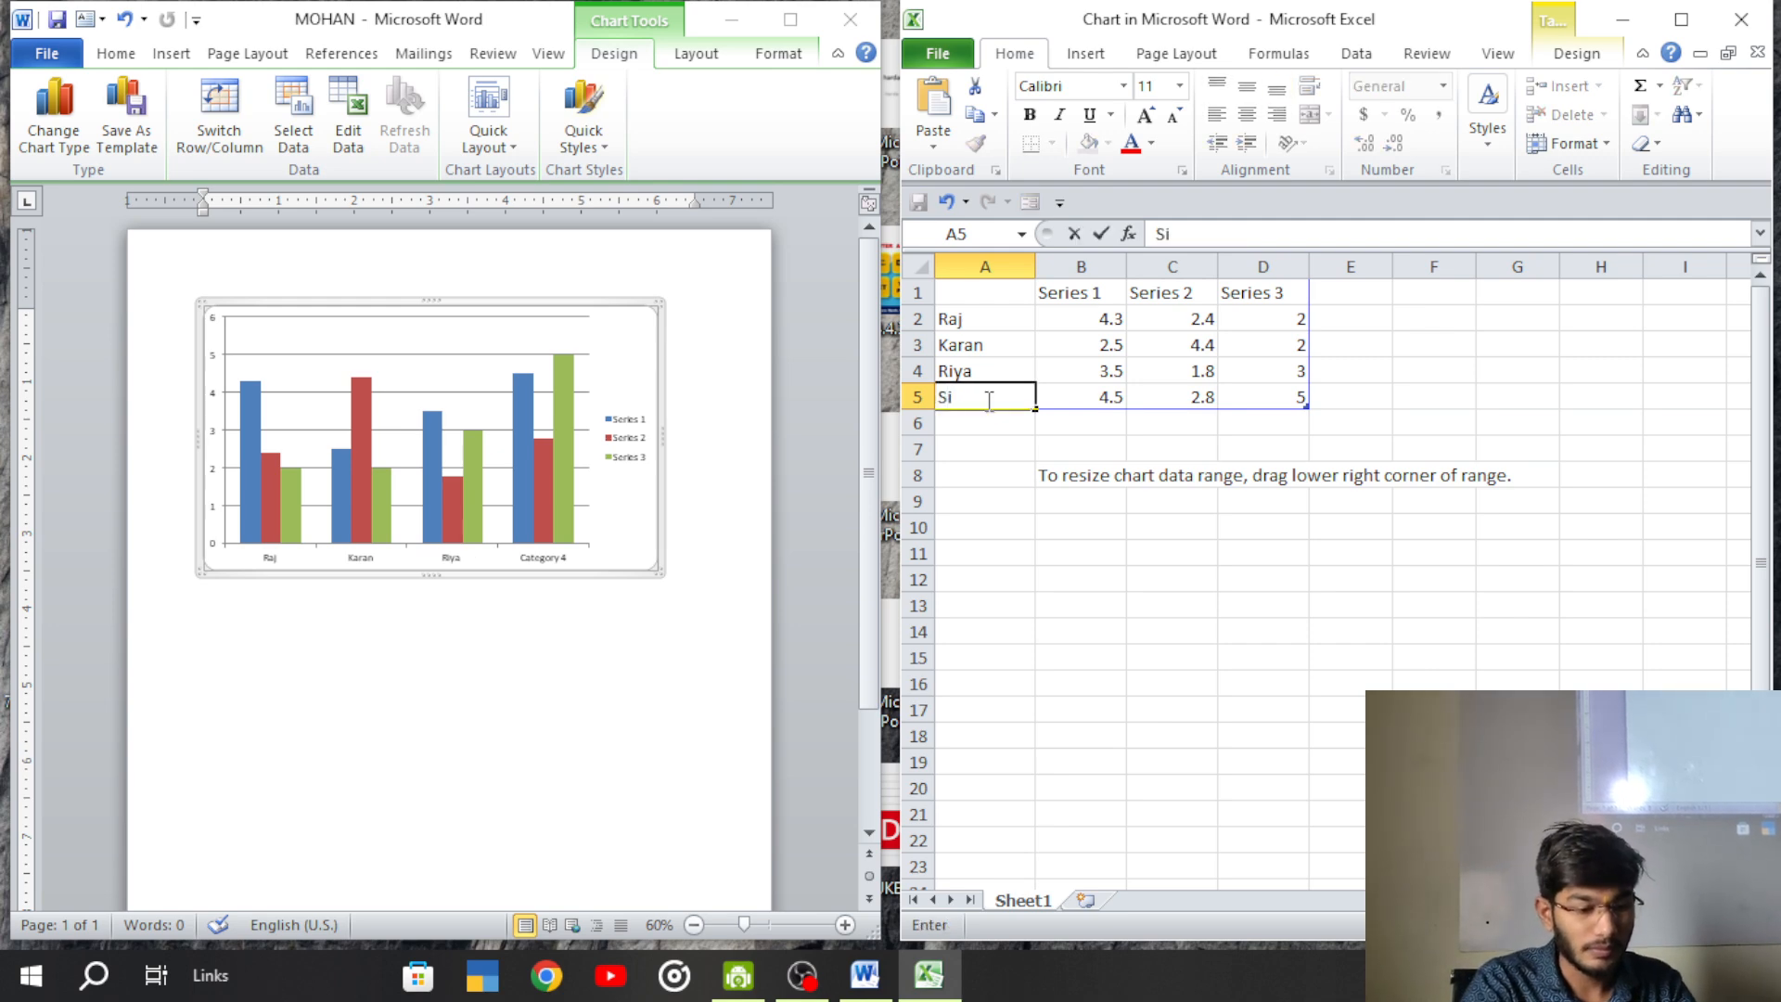
pyautogui.press('BackSpace')
pyautogui.press('BackSpace')
pyautogui.write('priya')
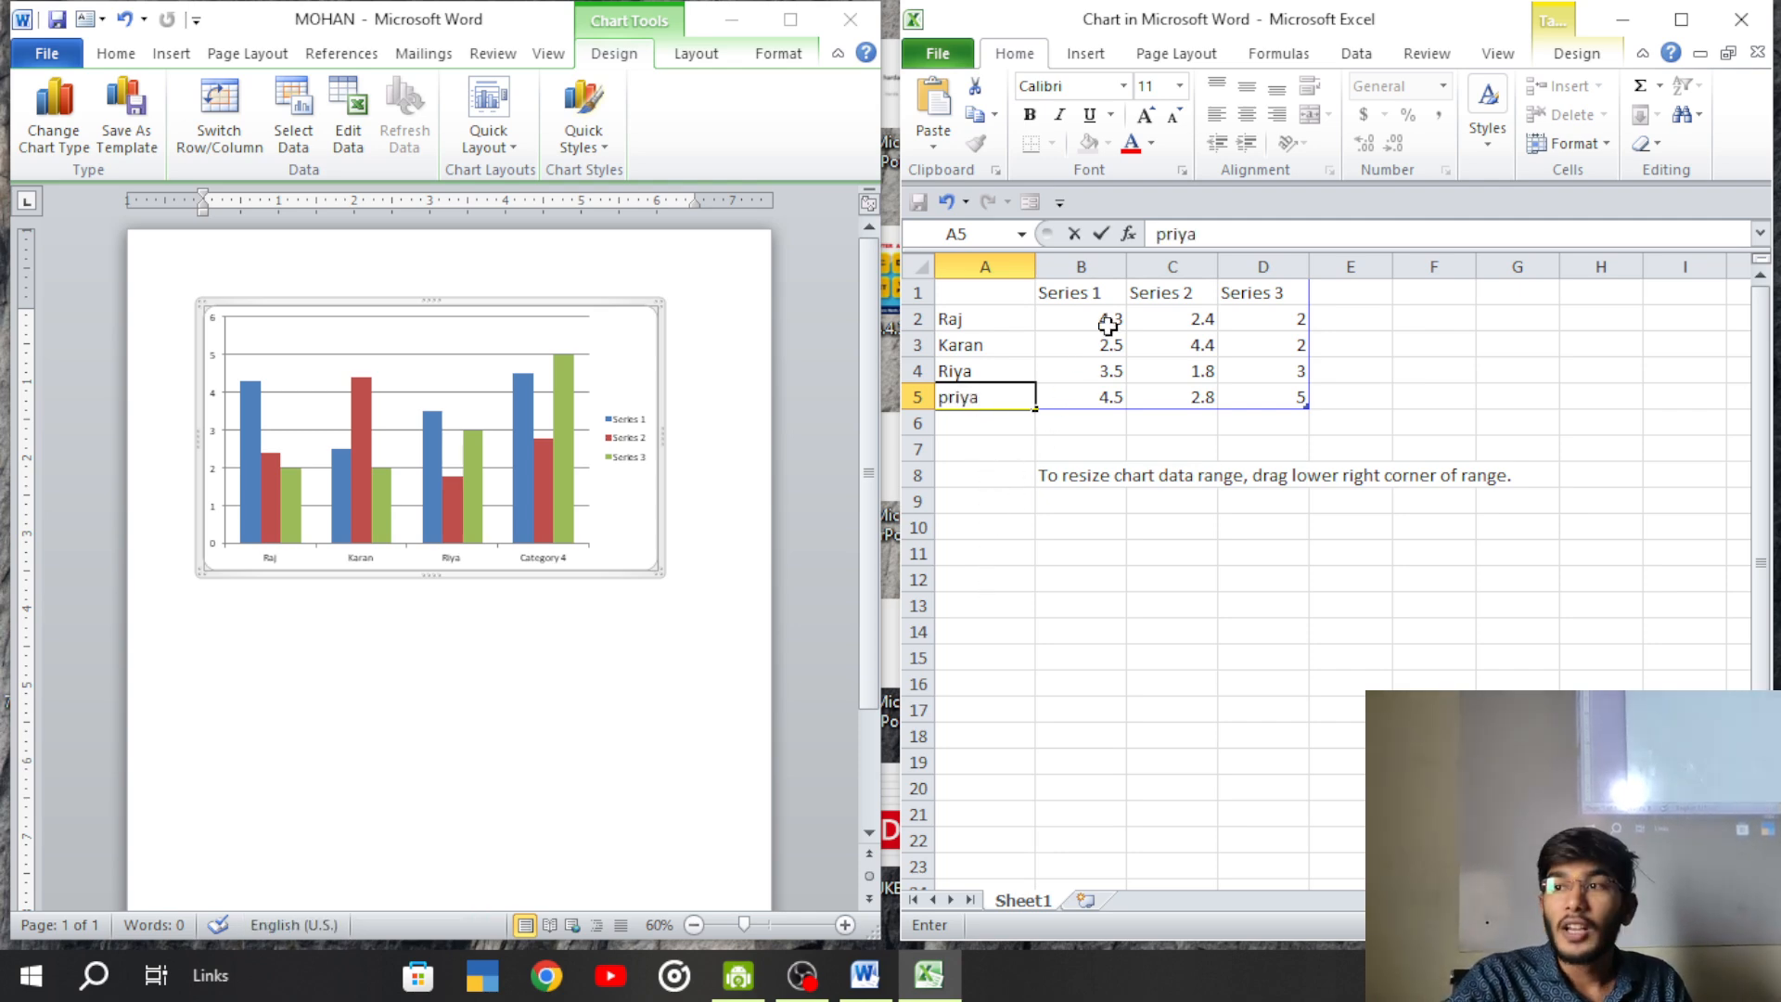
# - Clear the student names from the category cells A2:A5 of the chart data
pyautogui.moveTo(994, 320); pyautogui.dragTo(962, 354)
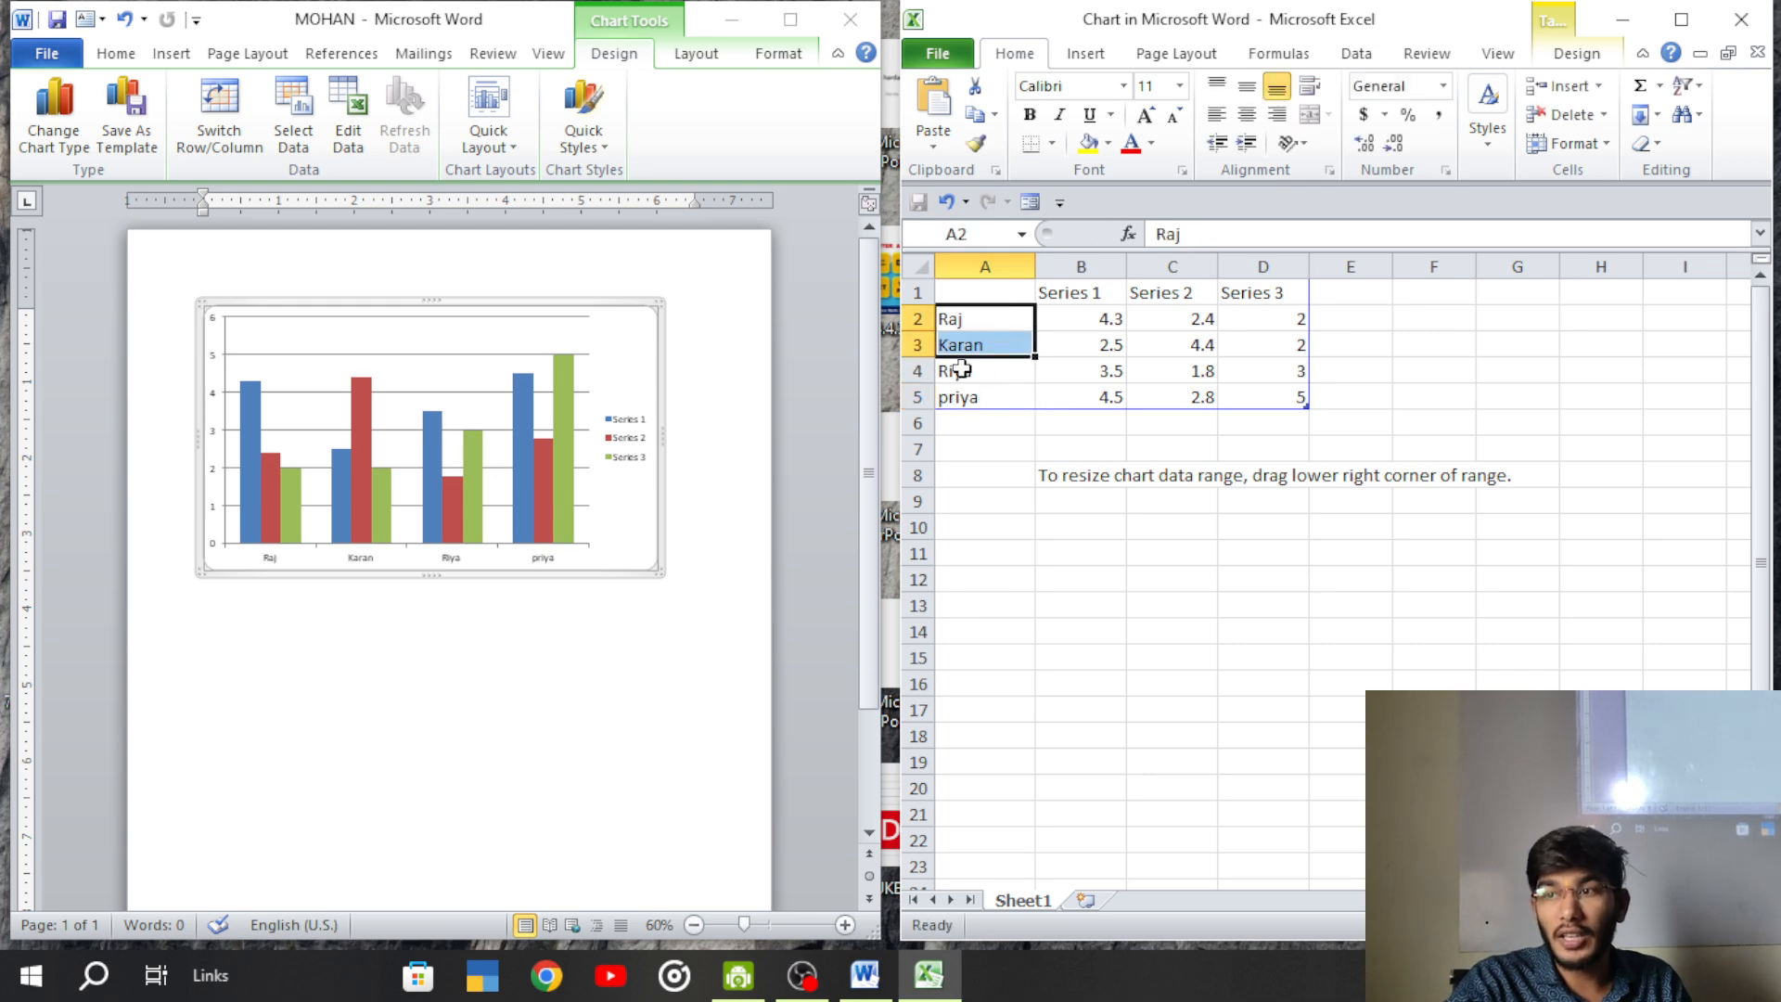
pyautogui.click(937, 318)
pyautogui.press('Delete')
pyautogui.click(959, 362)
pyautogui.press('Delete')
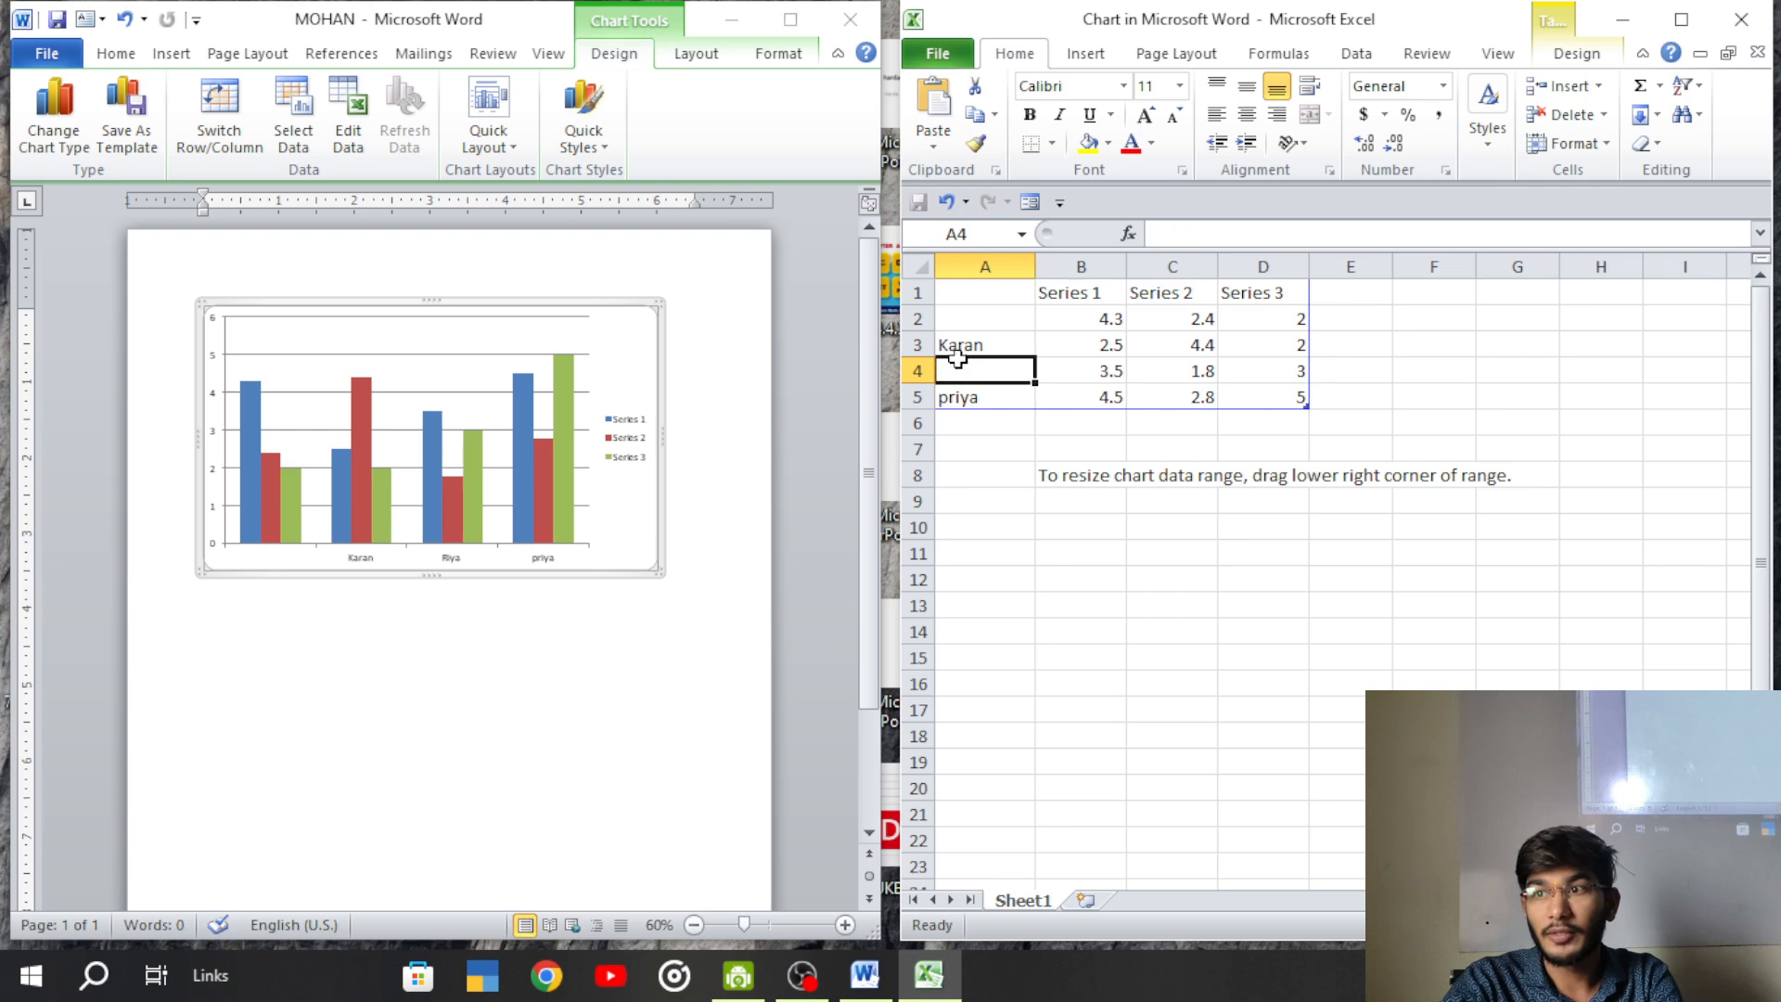
pyautogui.click(966, 344)
pyautogui.press('Delete')
pyautogui.click(956, 397)
pyautogui.press('Delete')
# - Rename the three series headers in B1:D1 with students' first names and add a fourth student's name in E1
pyautogui.click(1096, 293)
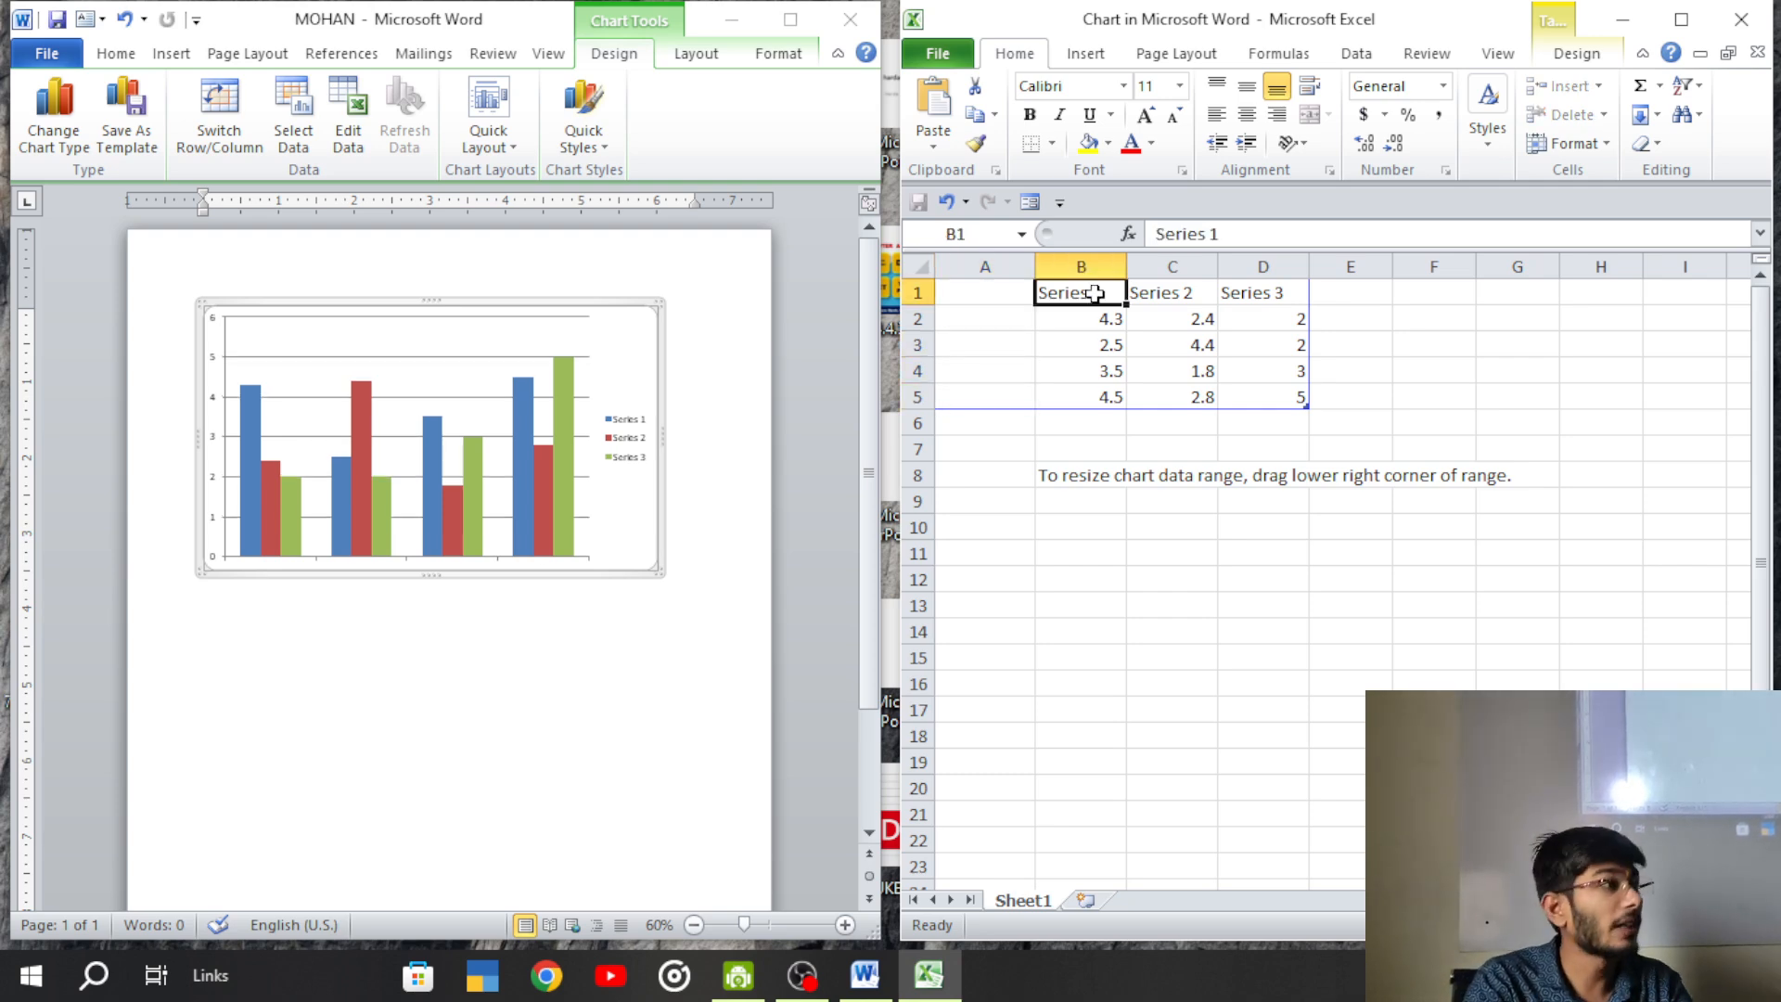
pyautogui.write('R')
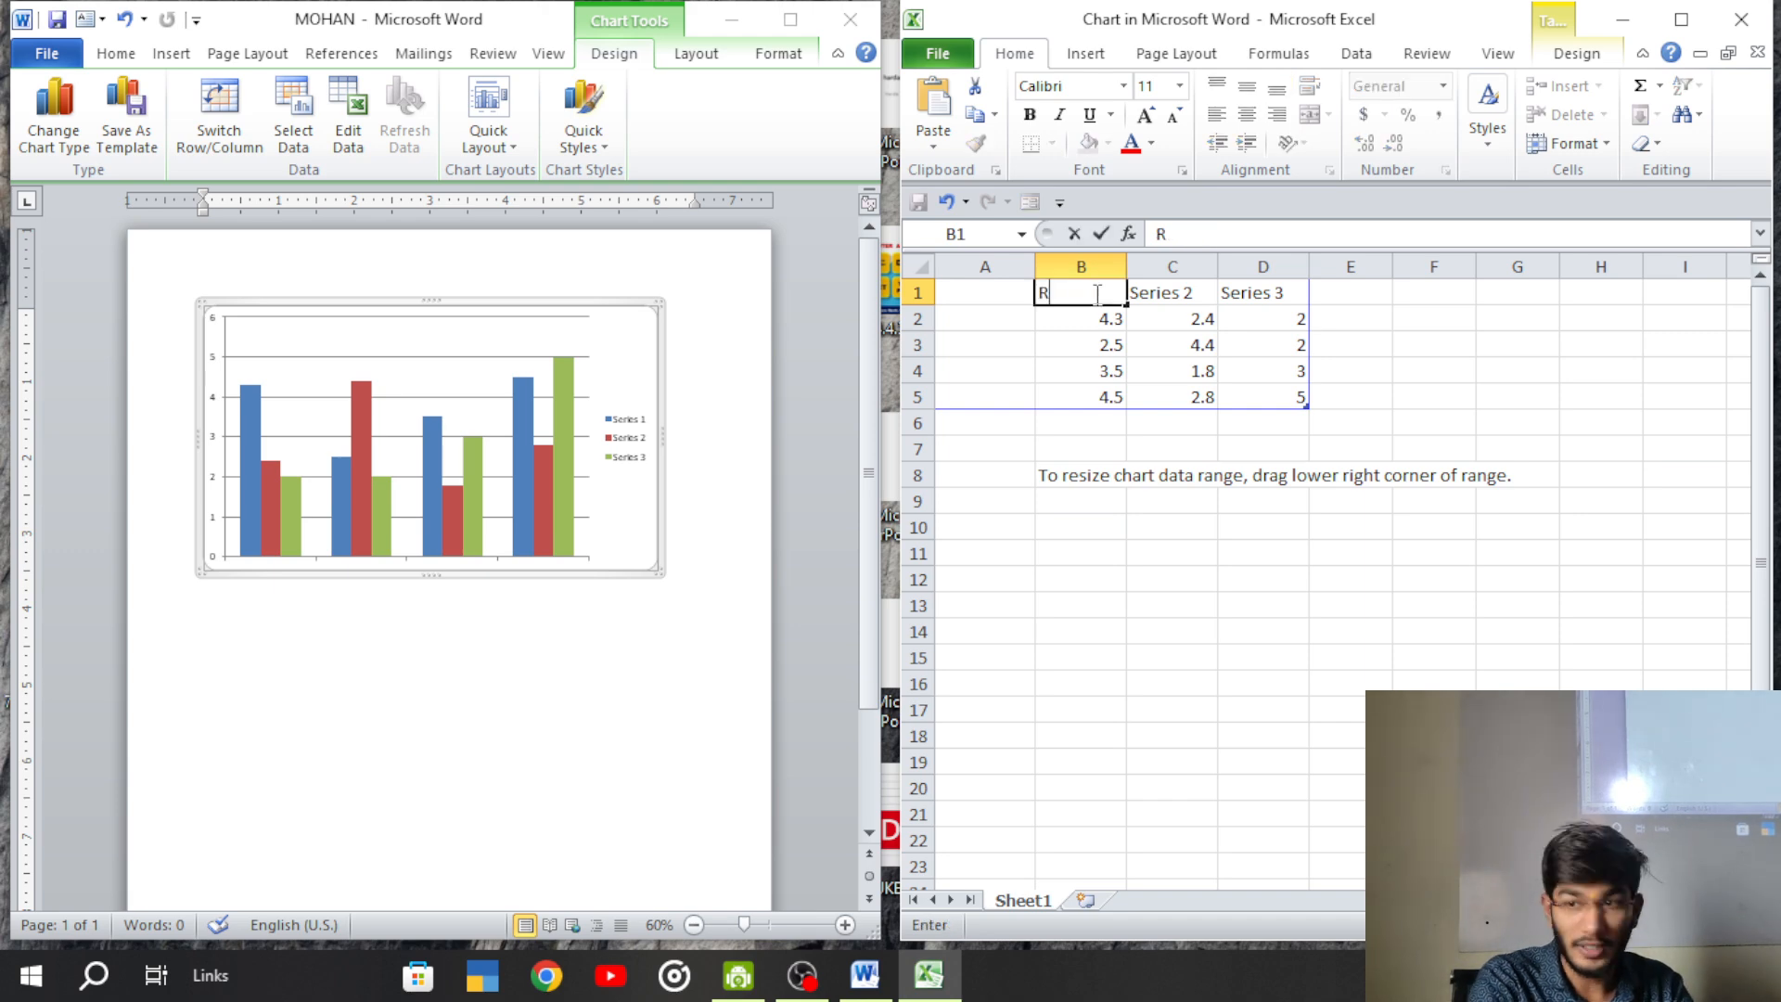
pyautogui.write('aj')
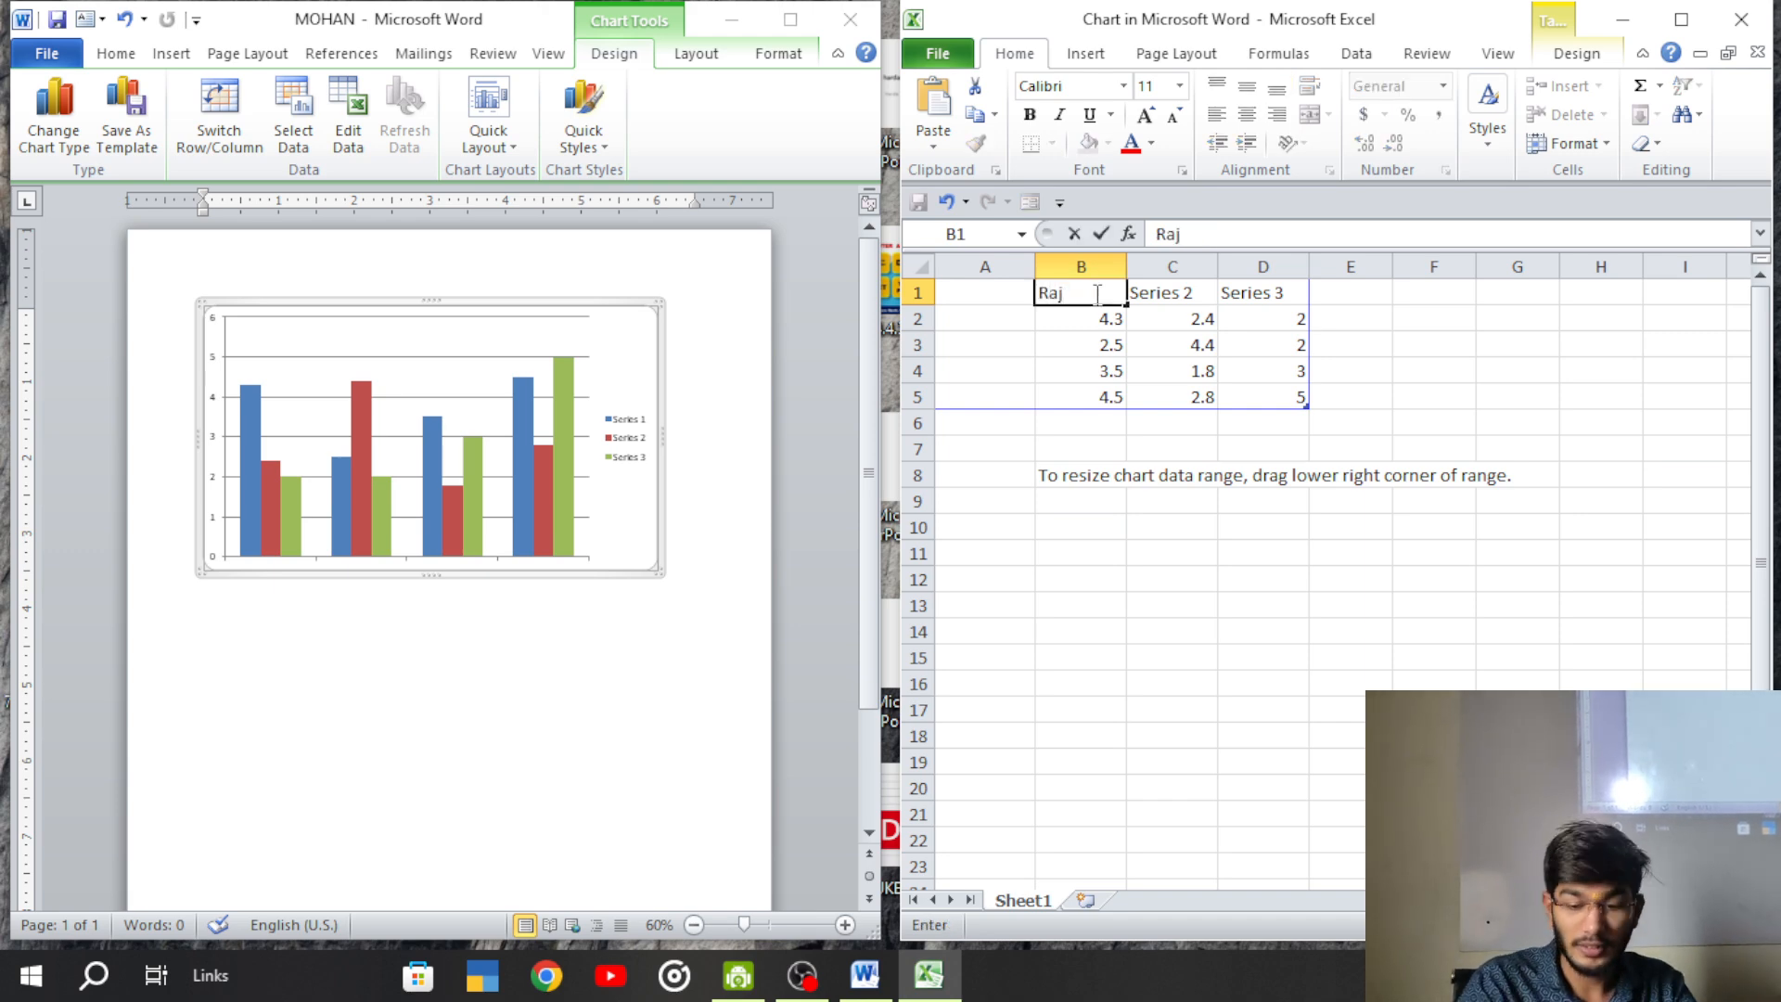
pyautogui.press('Tab')
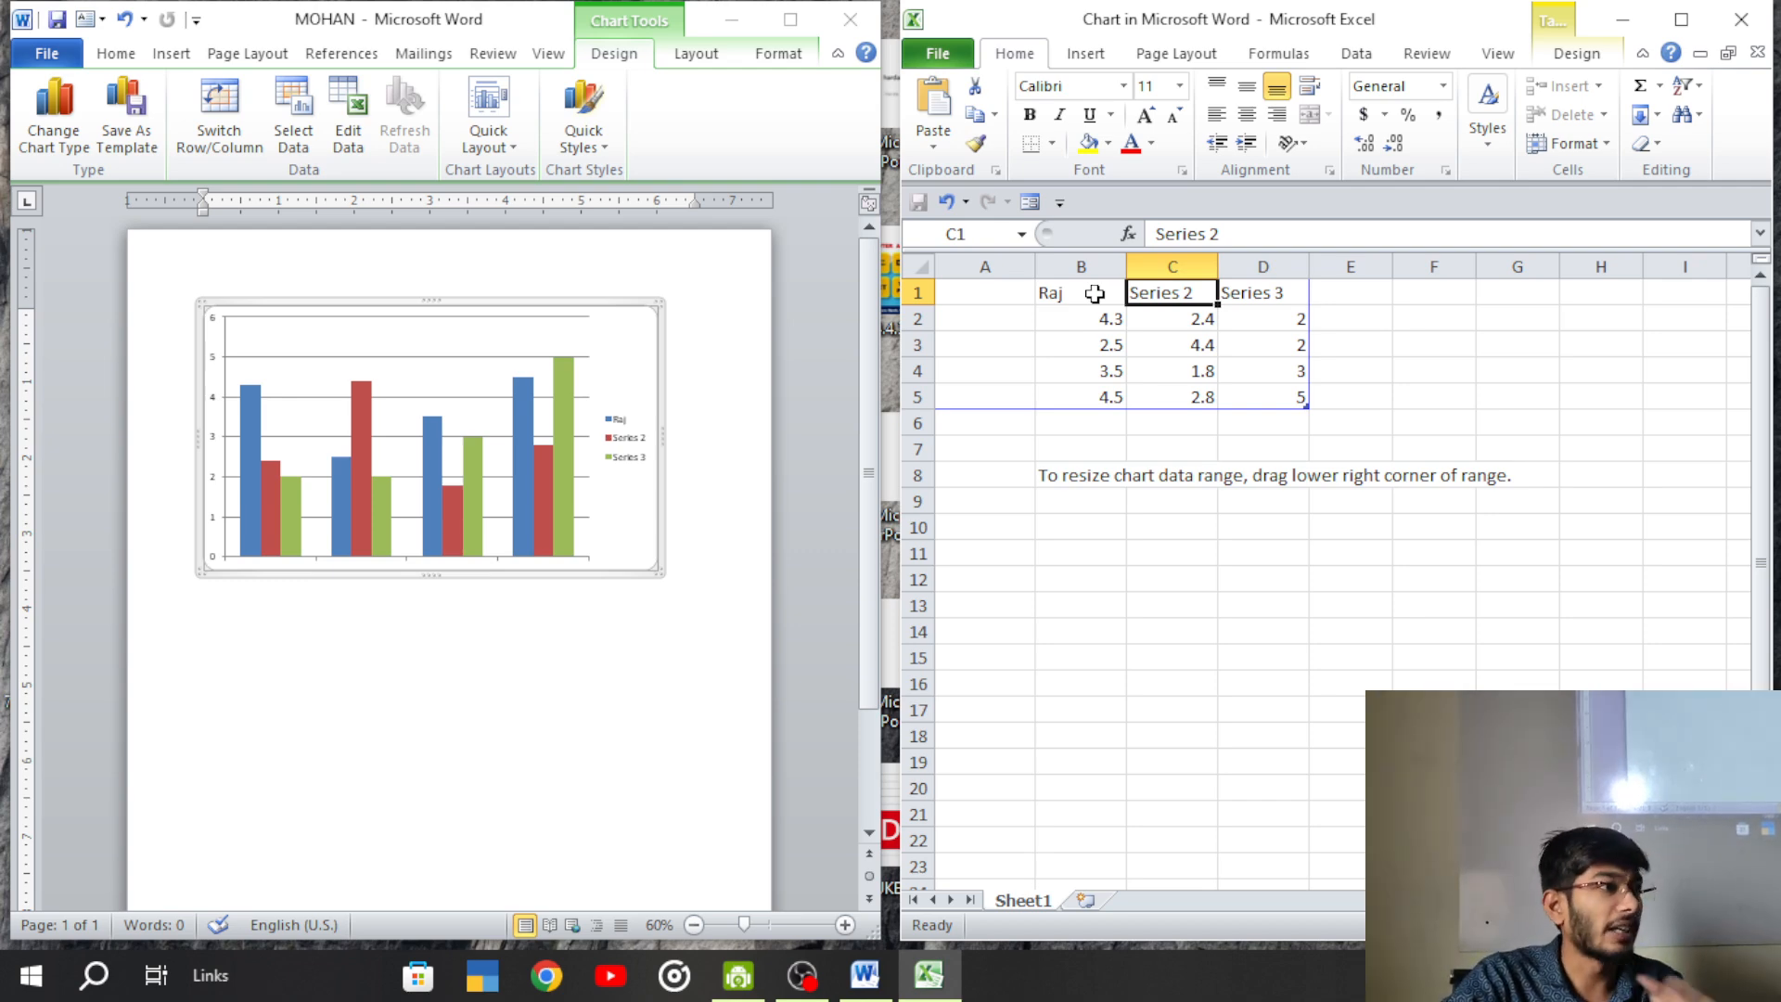
pyautogui.write('Karan')
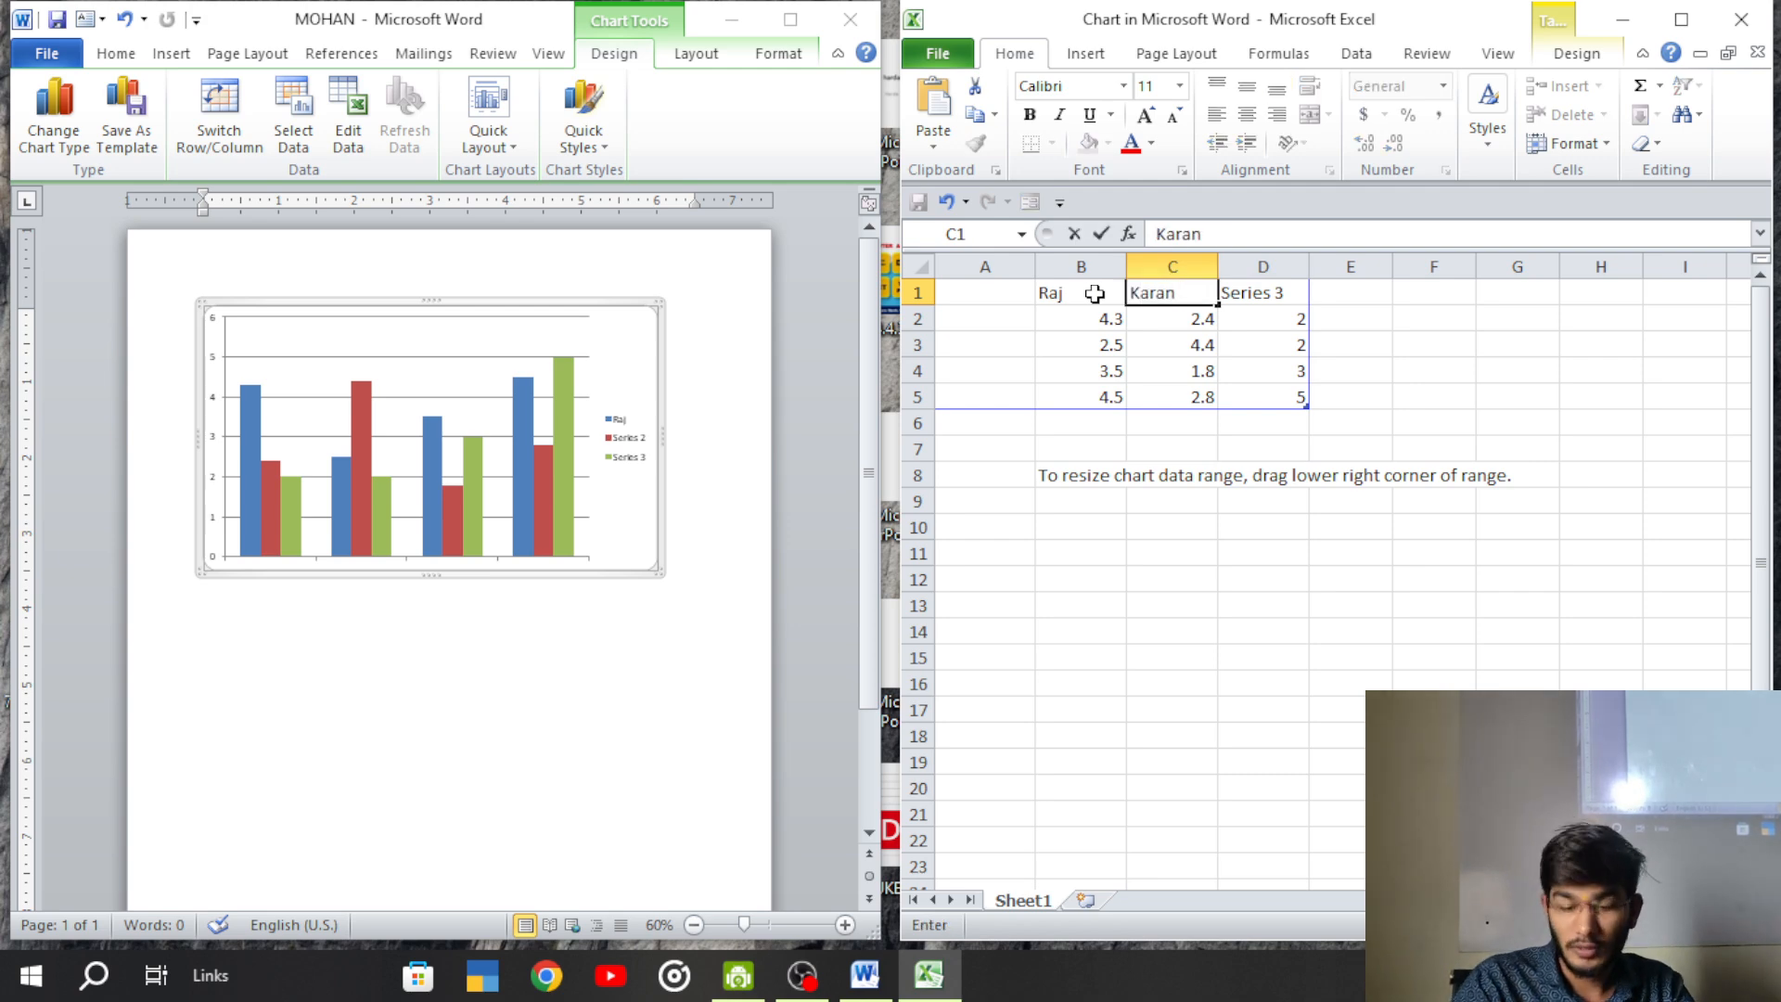
pyautogui.press('Tab')
pyautogui.write('Priya')
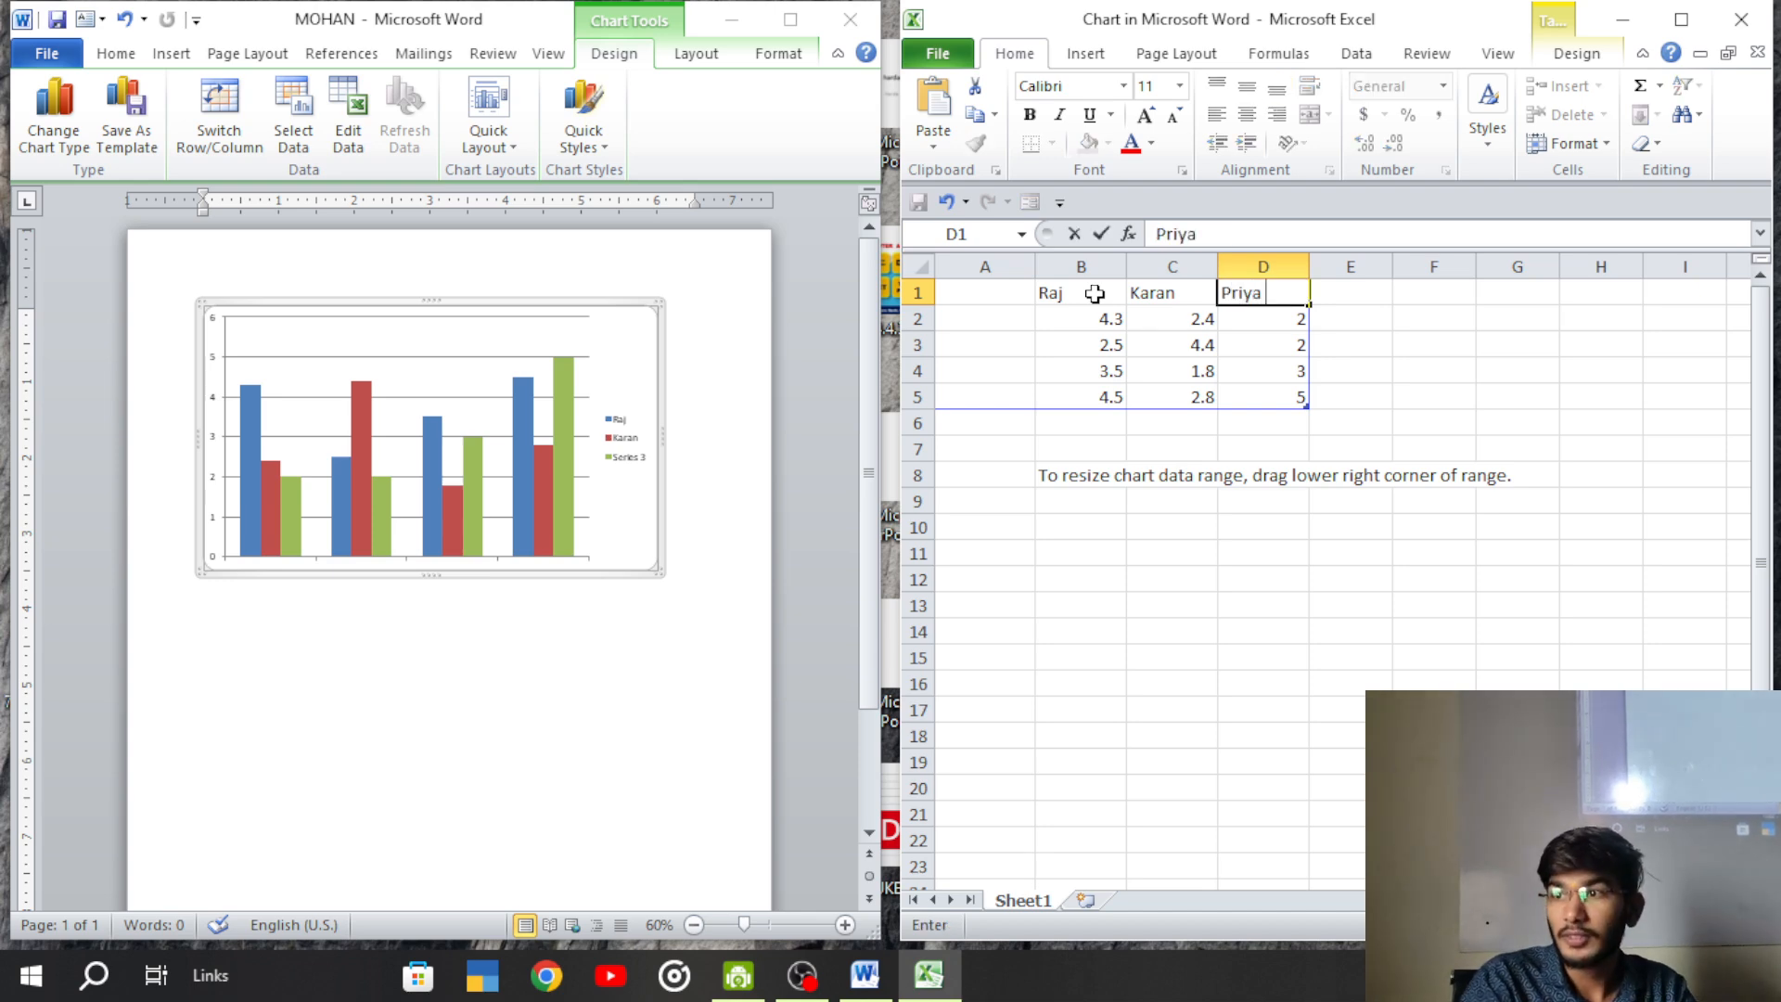
pyautogui.press('Tab')
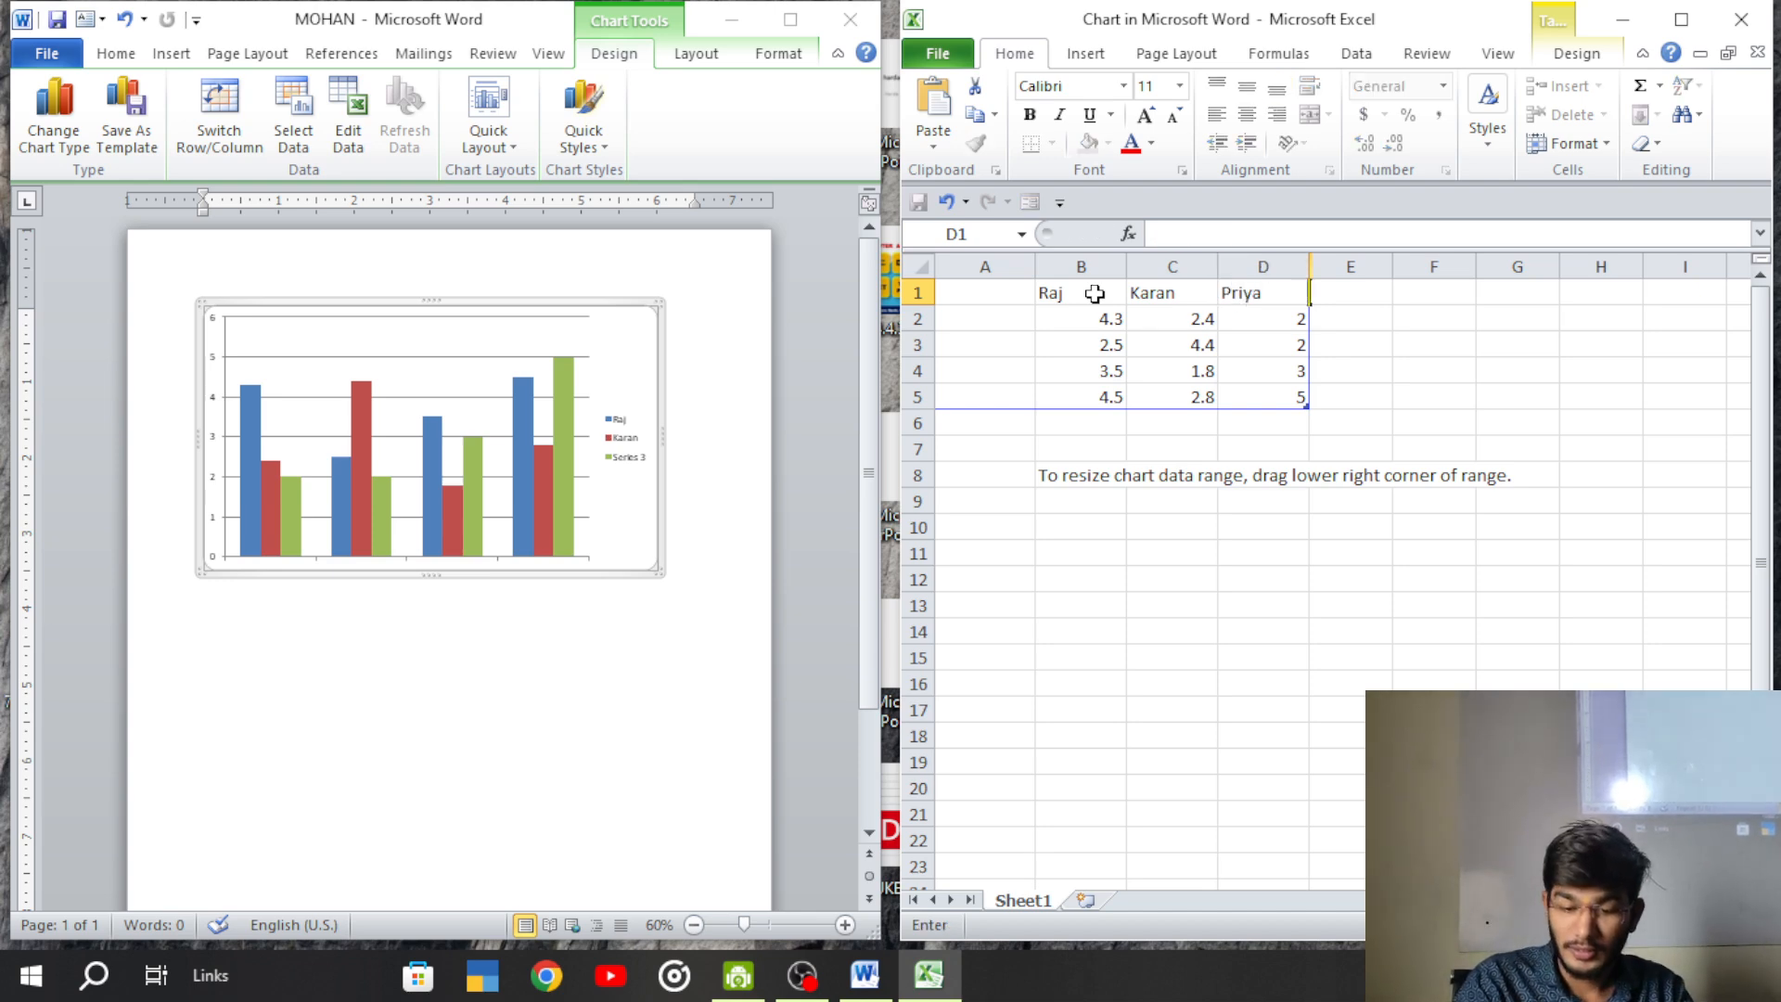
pyautogui.write('Riya')
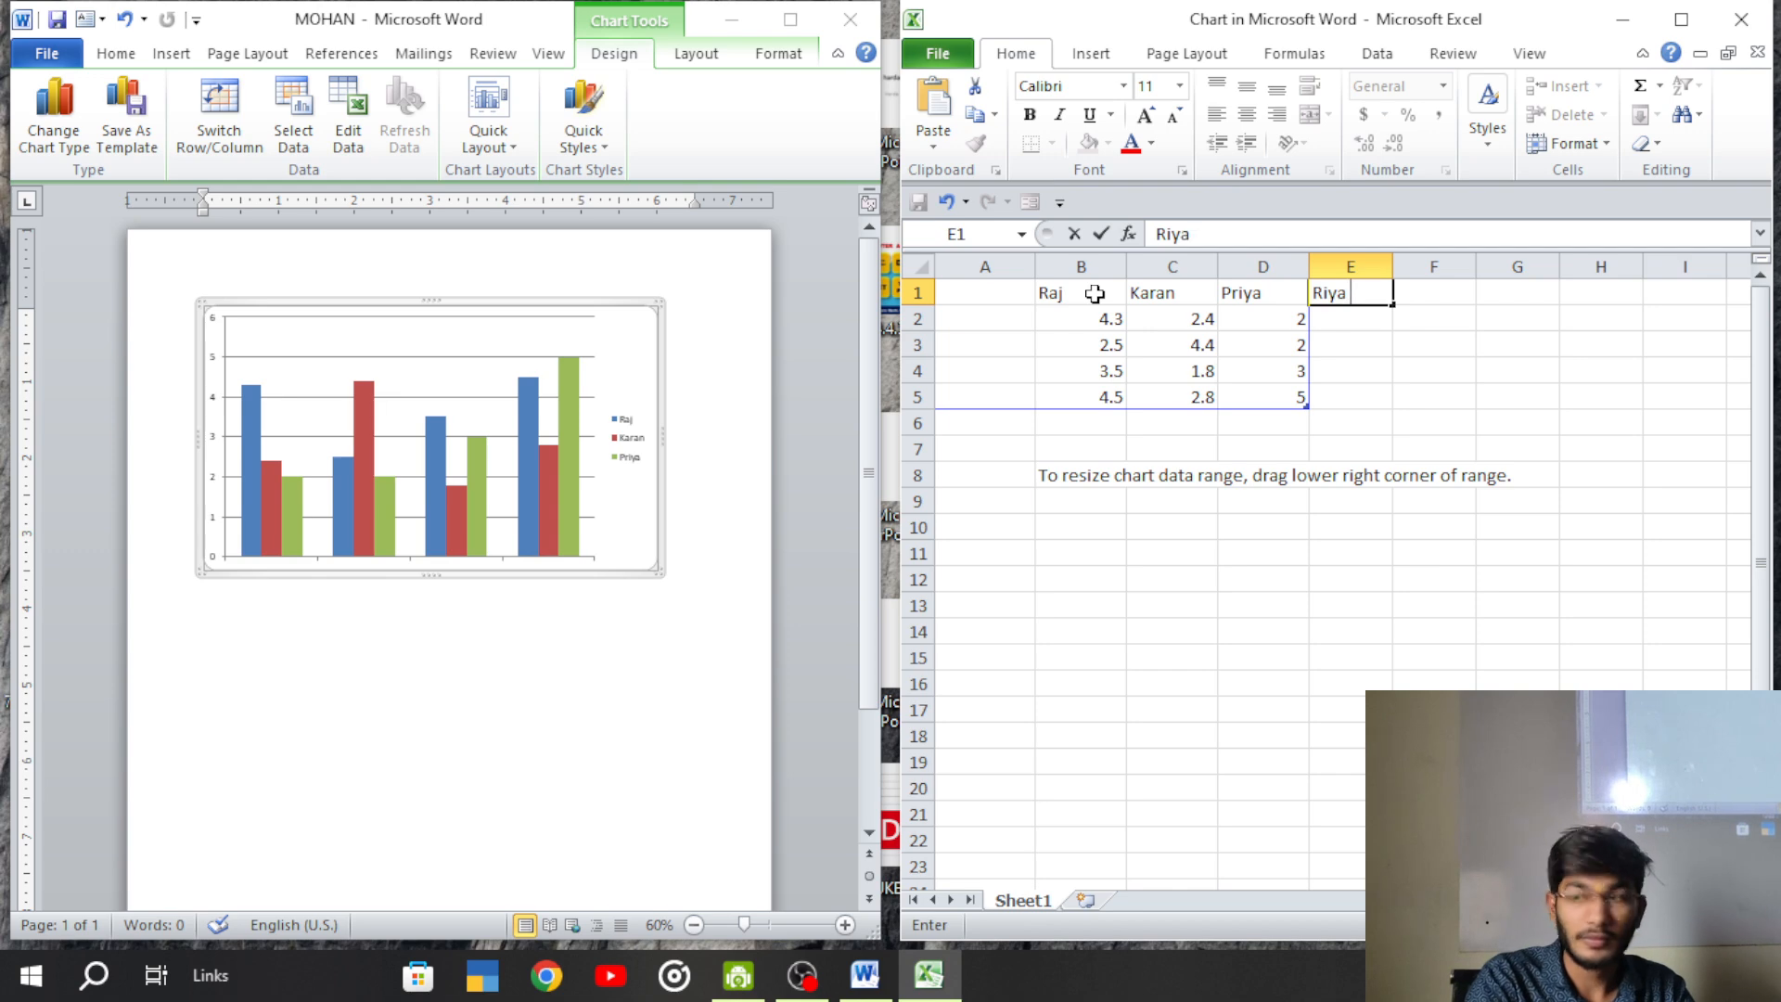
# - Label the first two category rows 10th in A2 and 12th in A3
pyautogui.click(1011, 312)
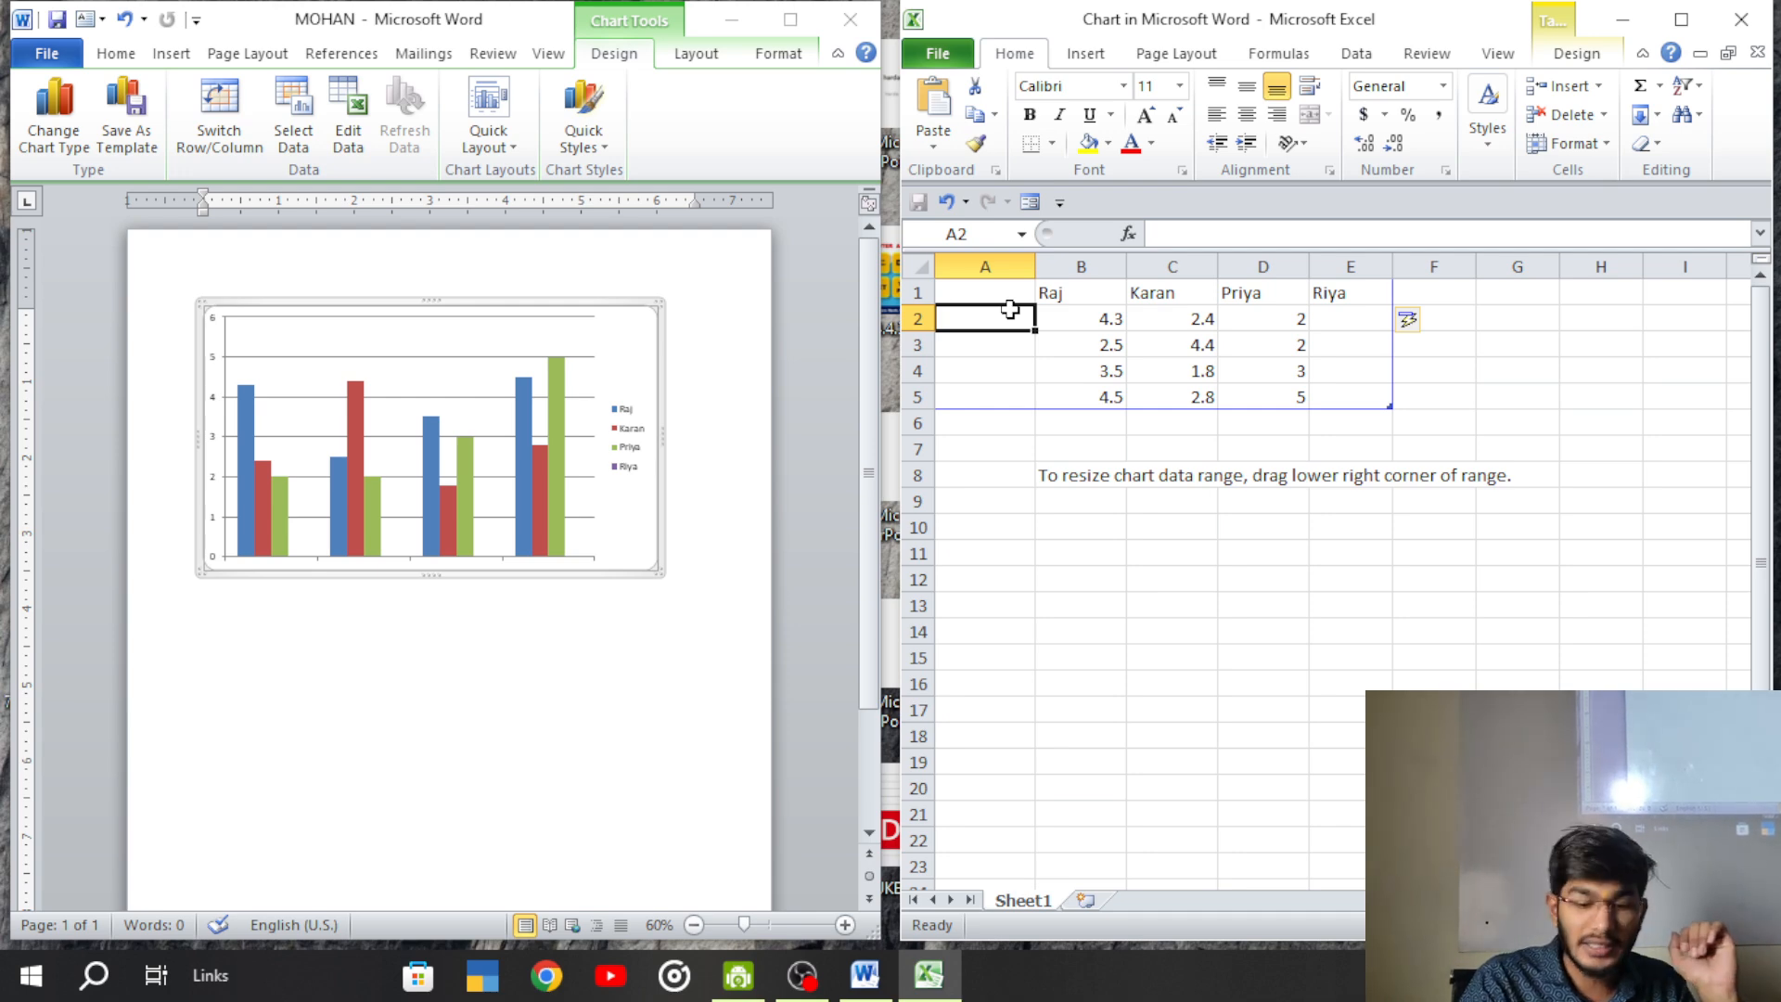
pyautogui.write('10thn')
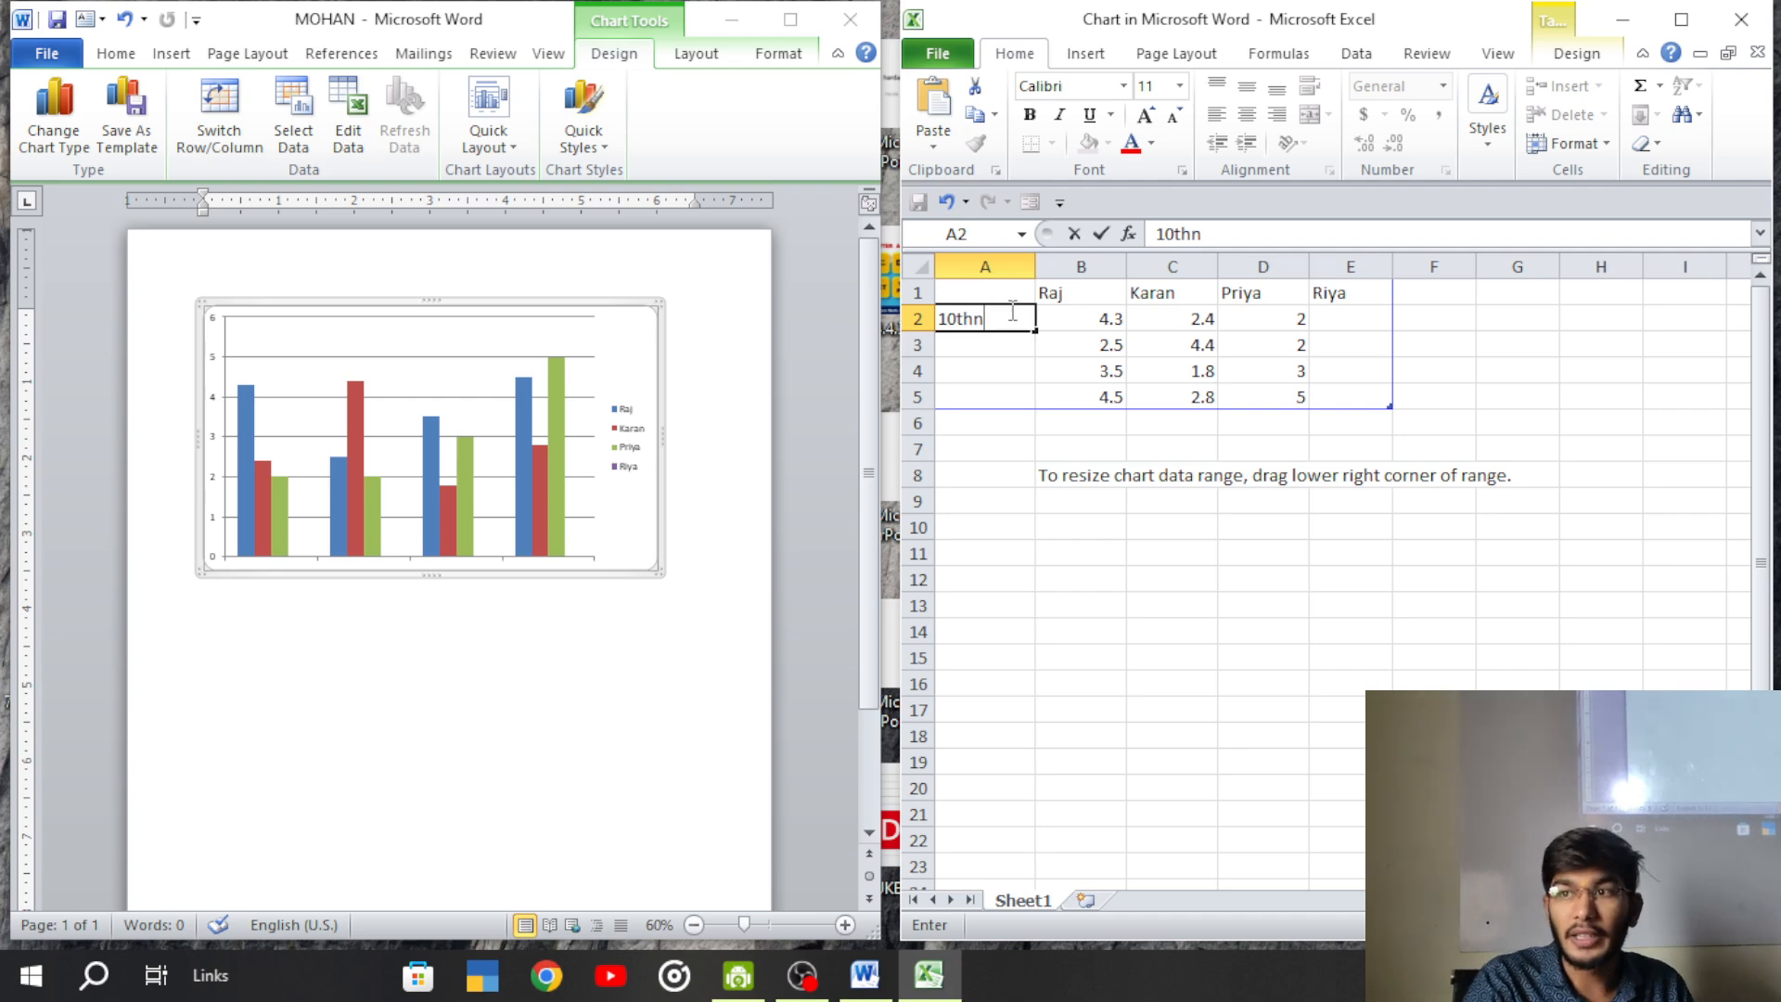
pyautogui.press('BackSpace')
pyautogui.press('Return')
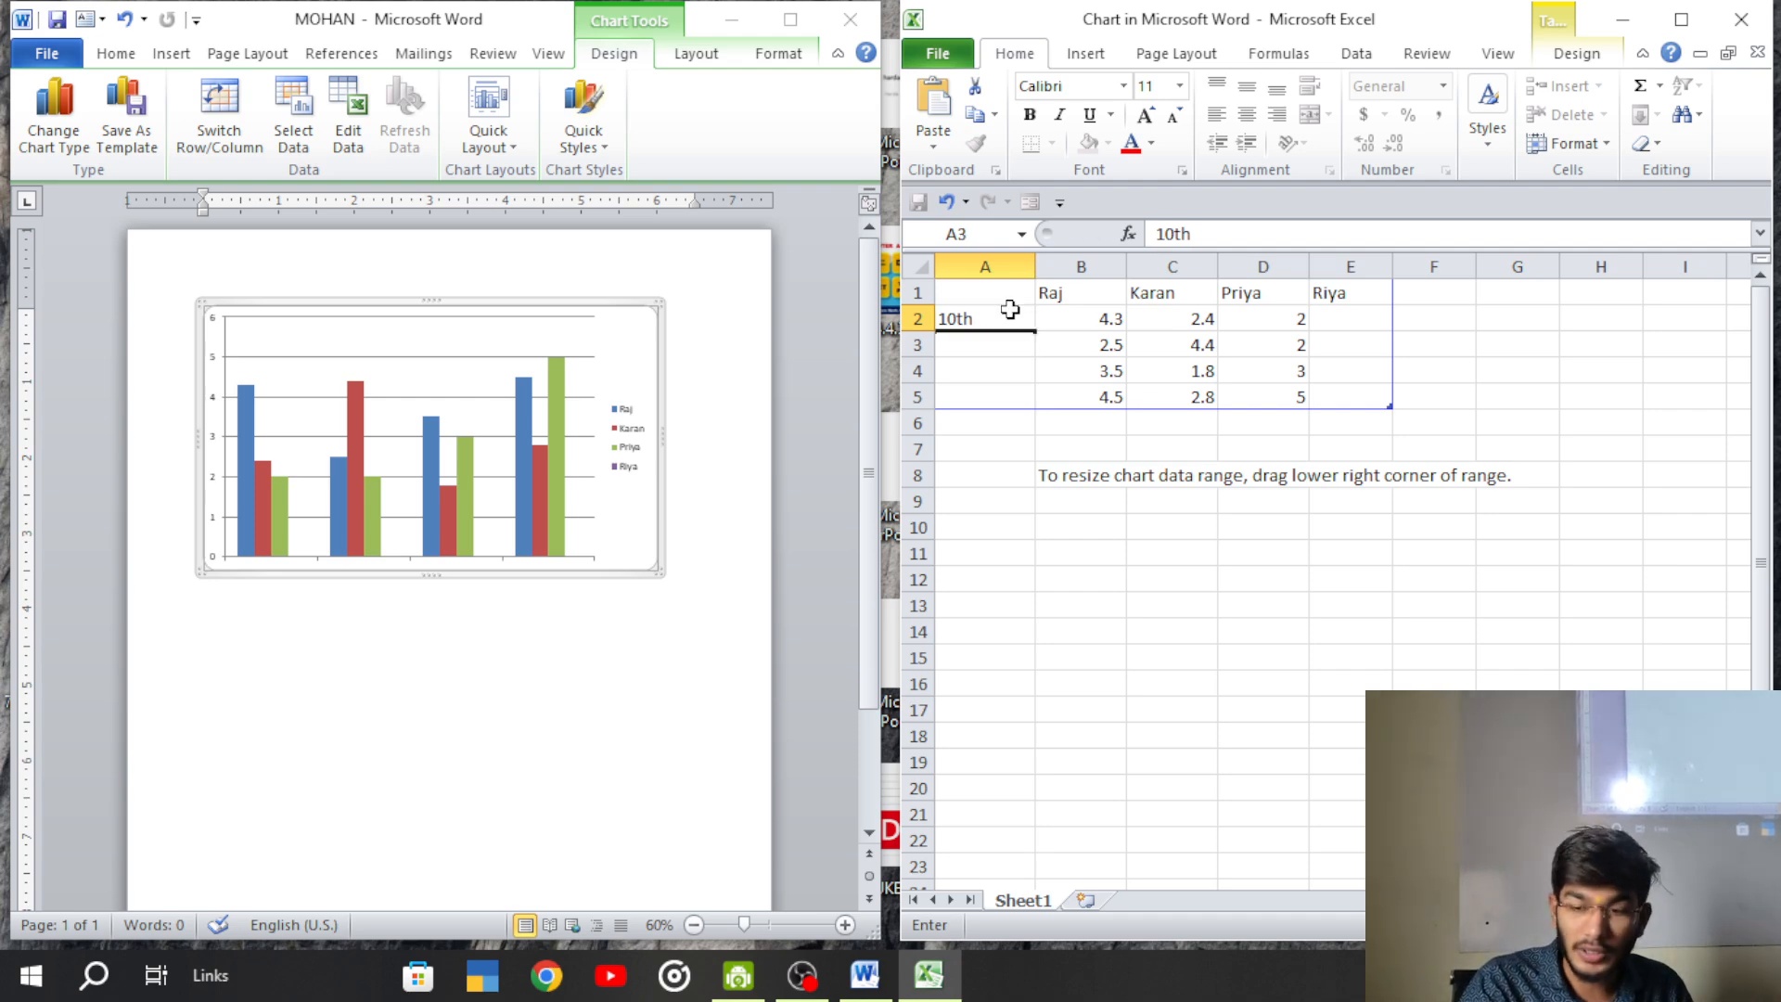
pyautogui.write('12th')
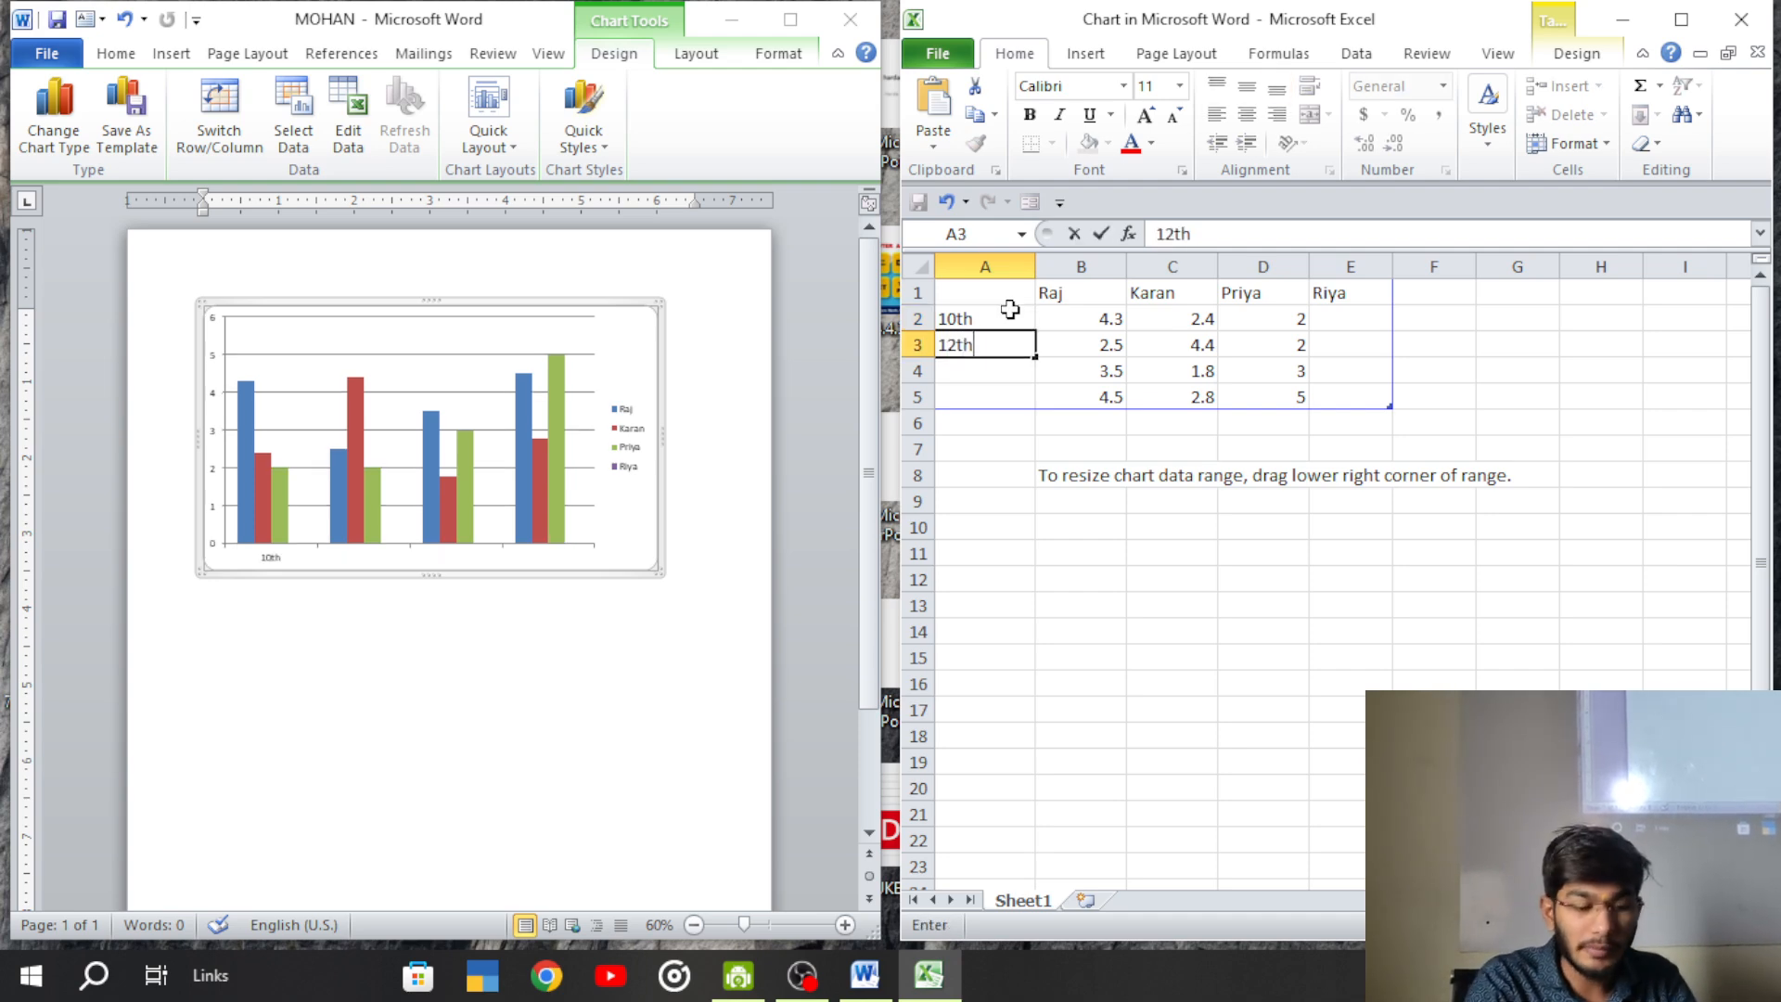
pyautogui.press('Return')
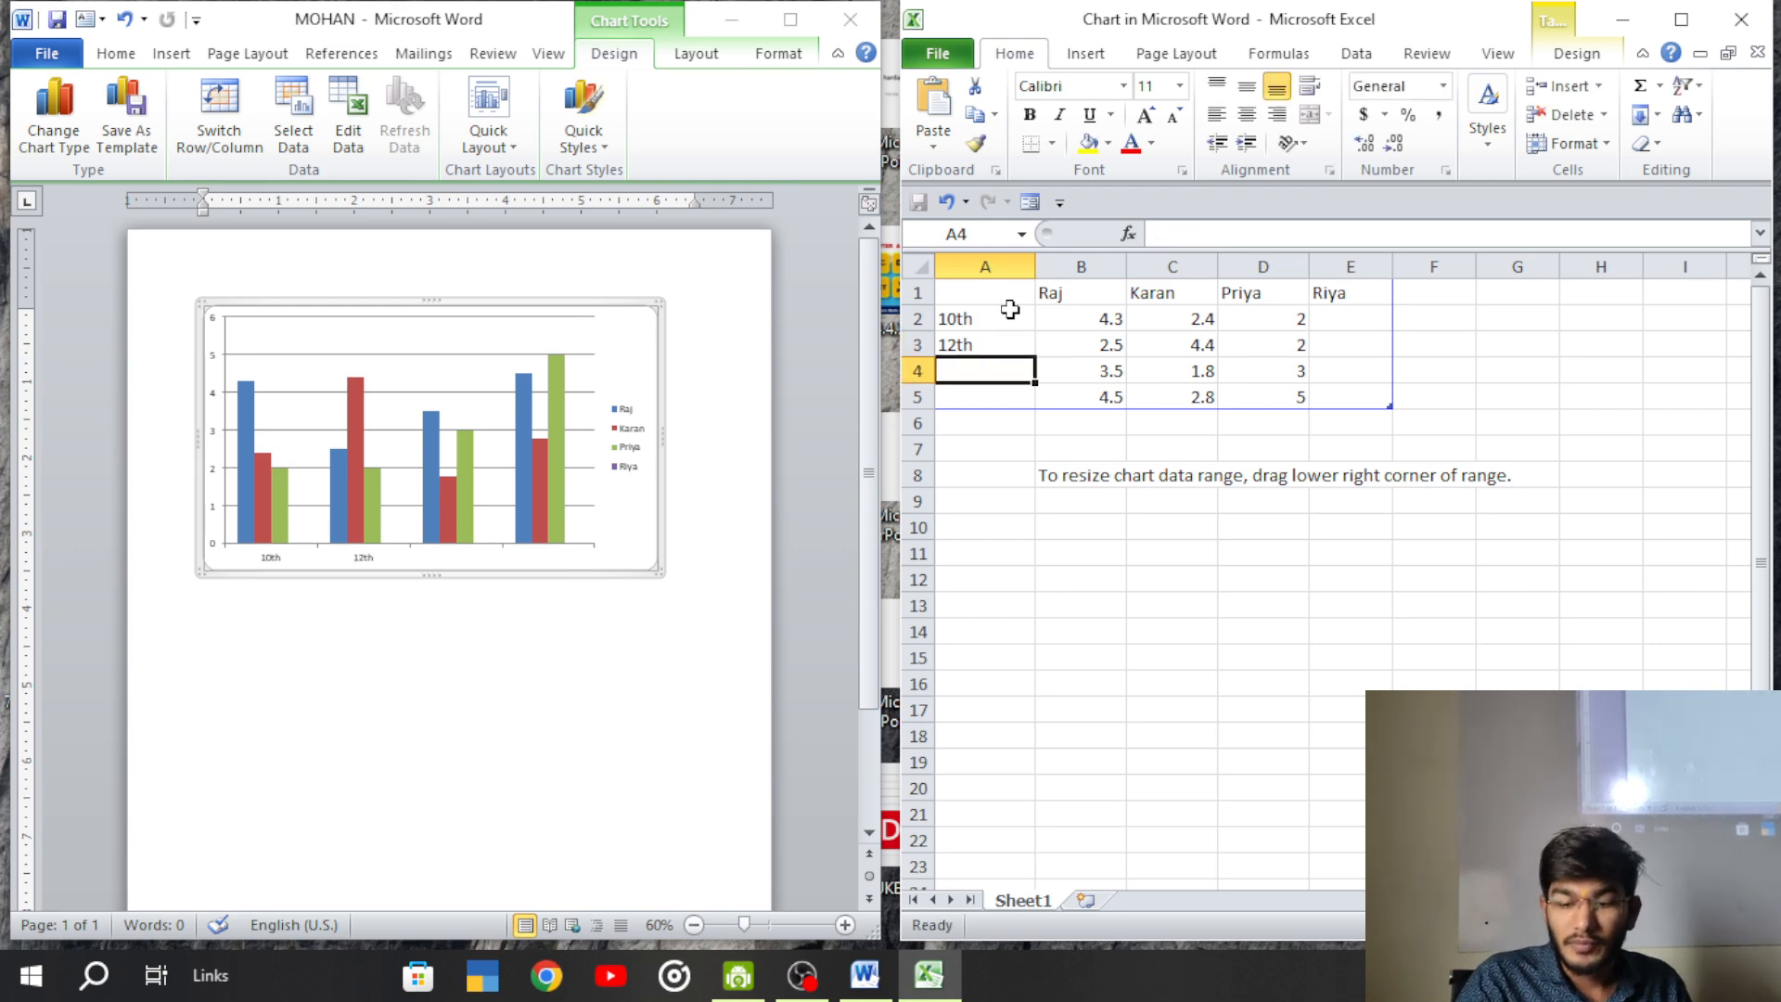
# - Label the remaining two category rows 1st Year in A4 and 2nd Year in A5
pyautogui.write('1')
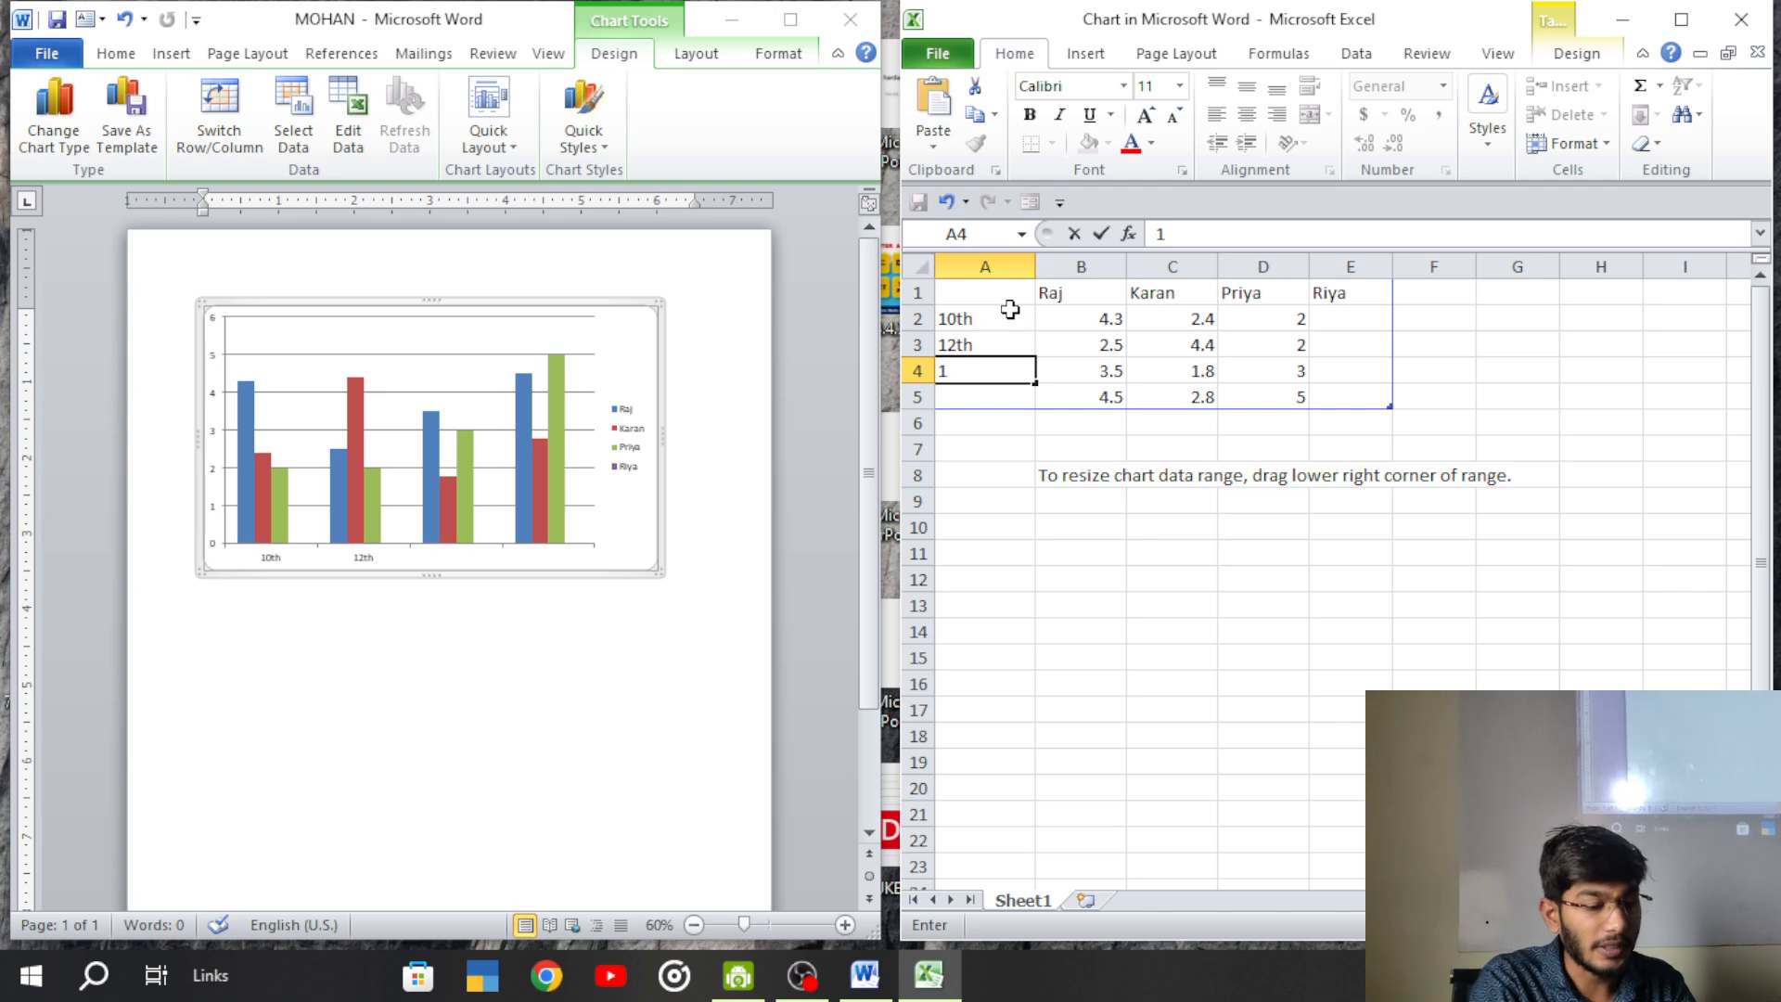
pyautogui.write('st yarer')
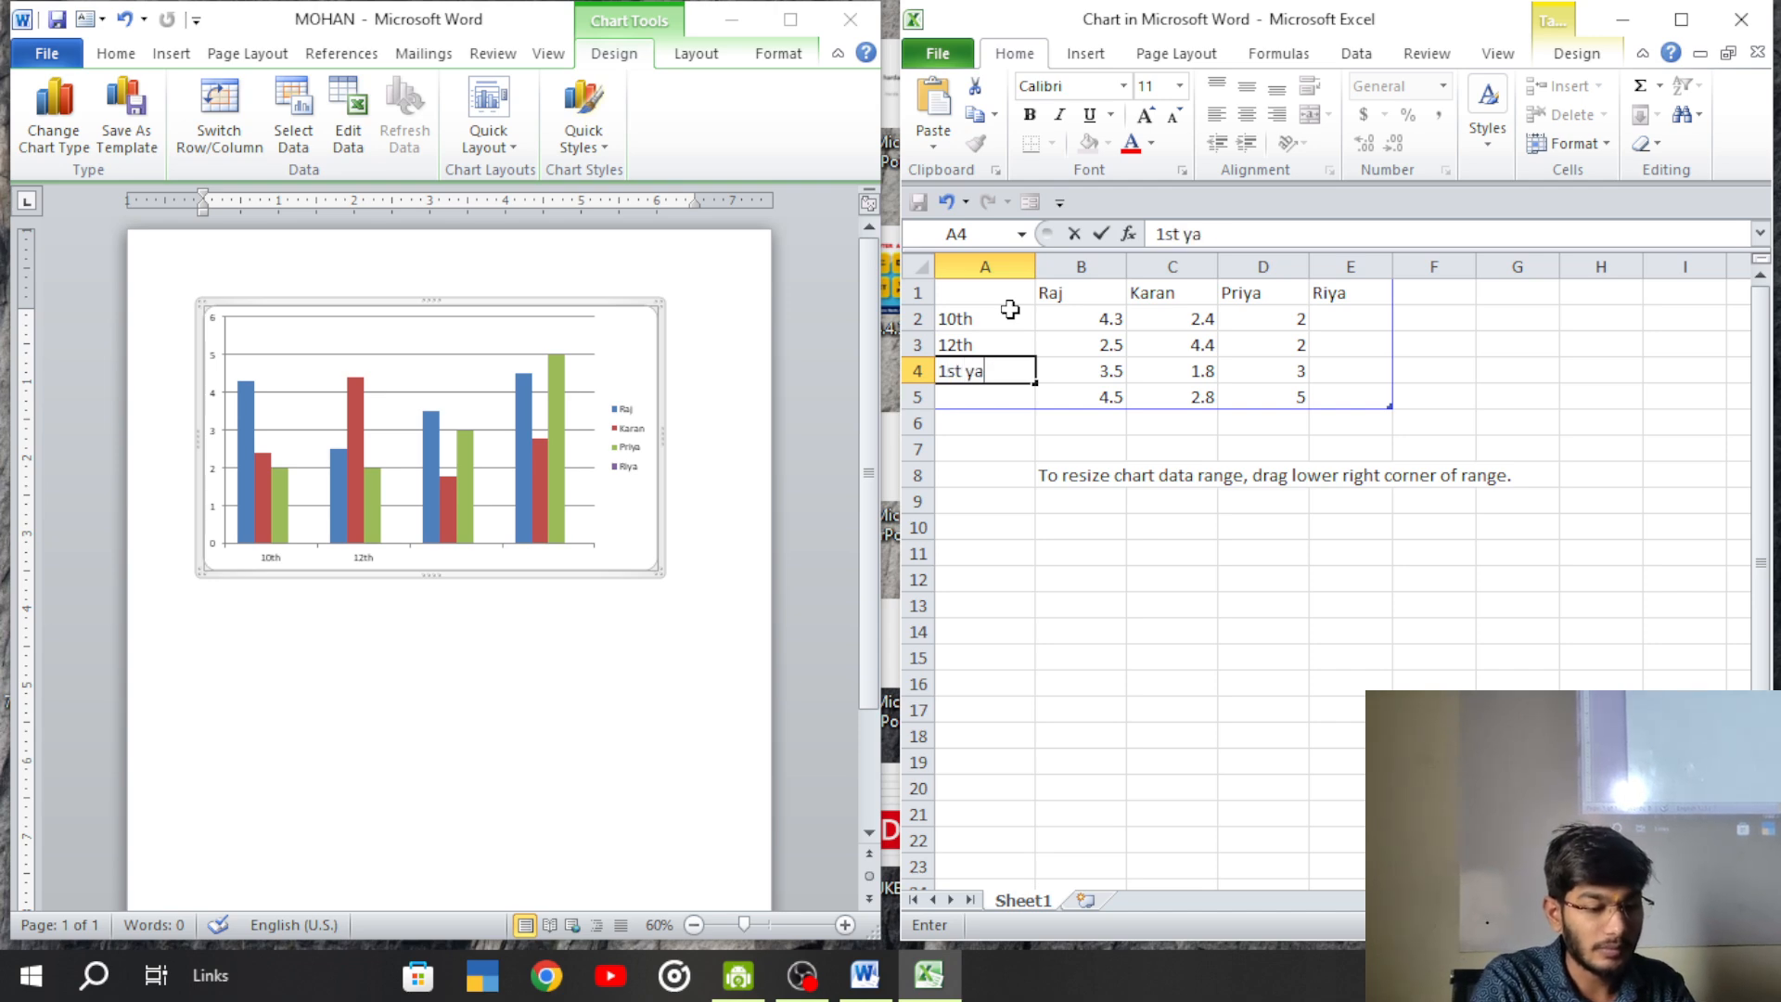
pyautogui.press('BackSpace')
pyautogui.press('BackSpace')
pyautogui.press('BackSpace')
pyautogui.press('BackSpace')
pyautogui.press('BackSpace')
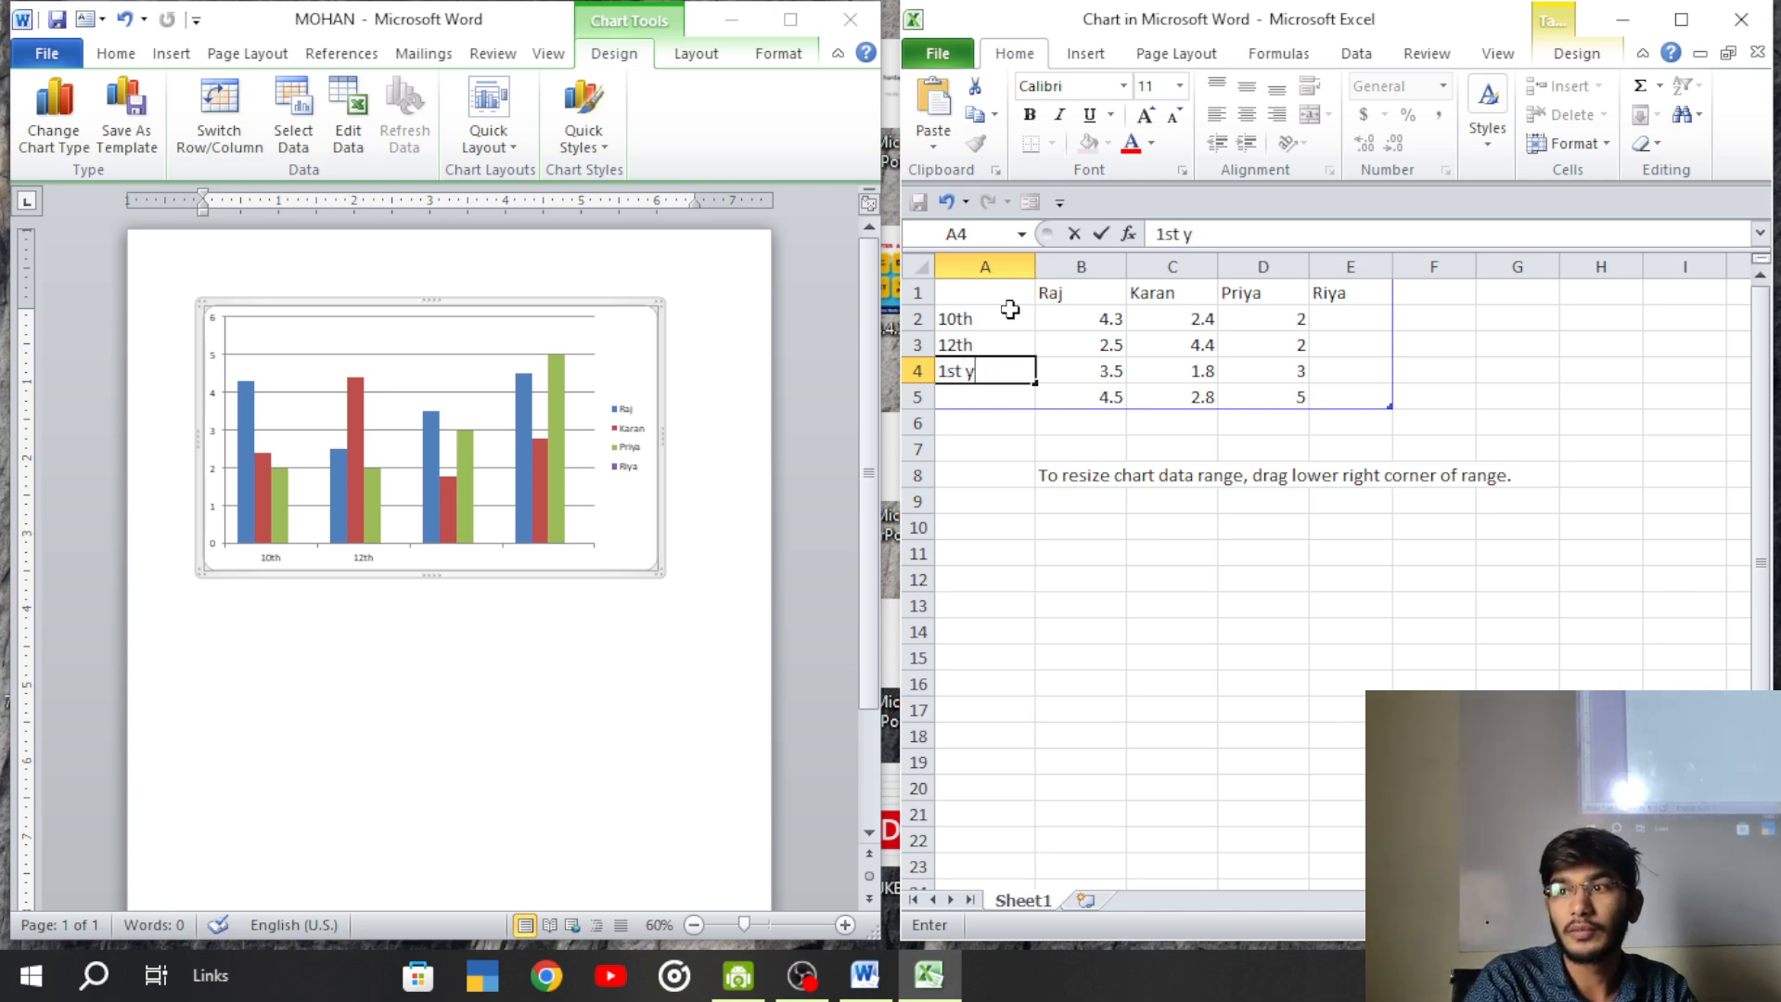
pyautogui.write('Year')
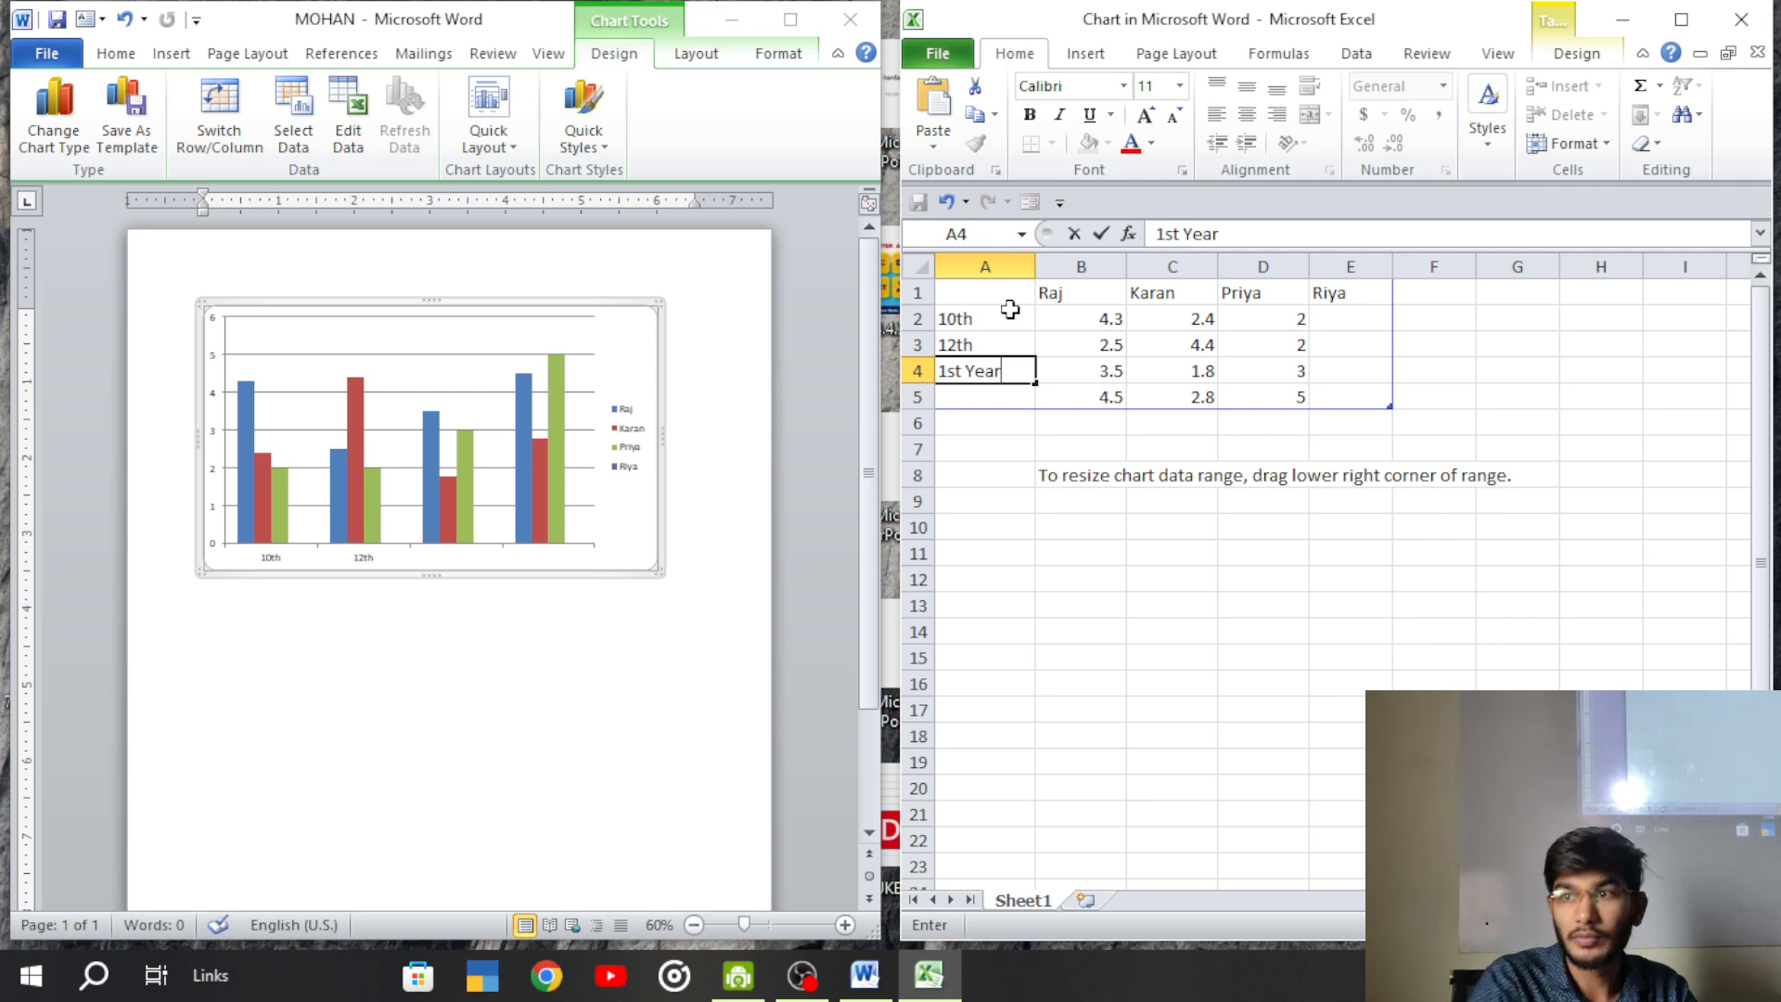
pyautogui.press('Return')
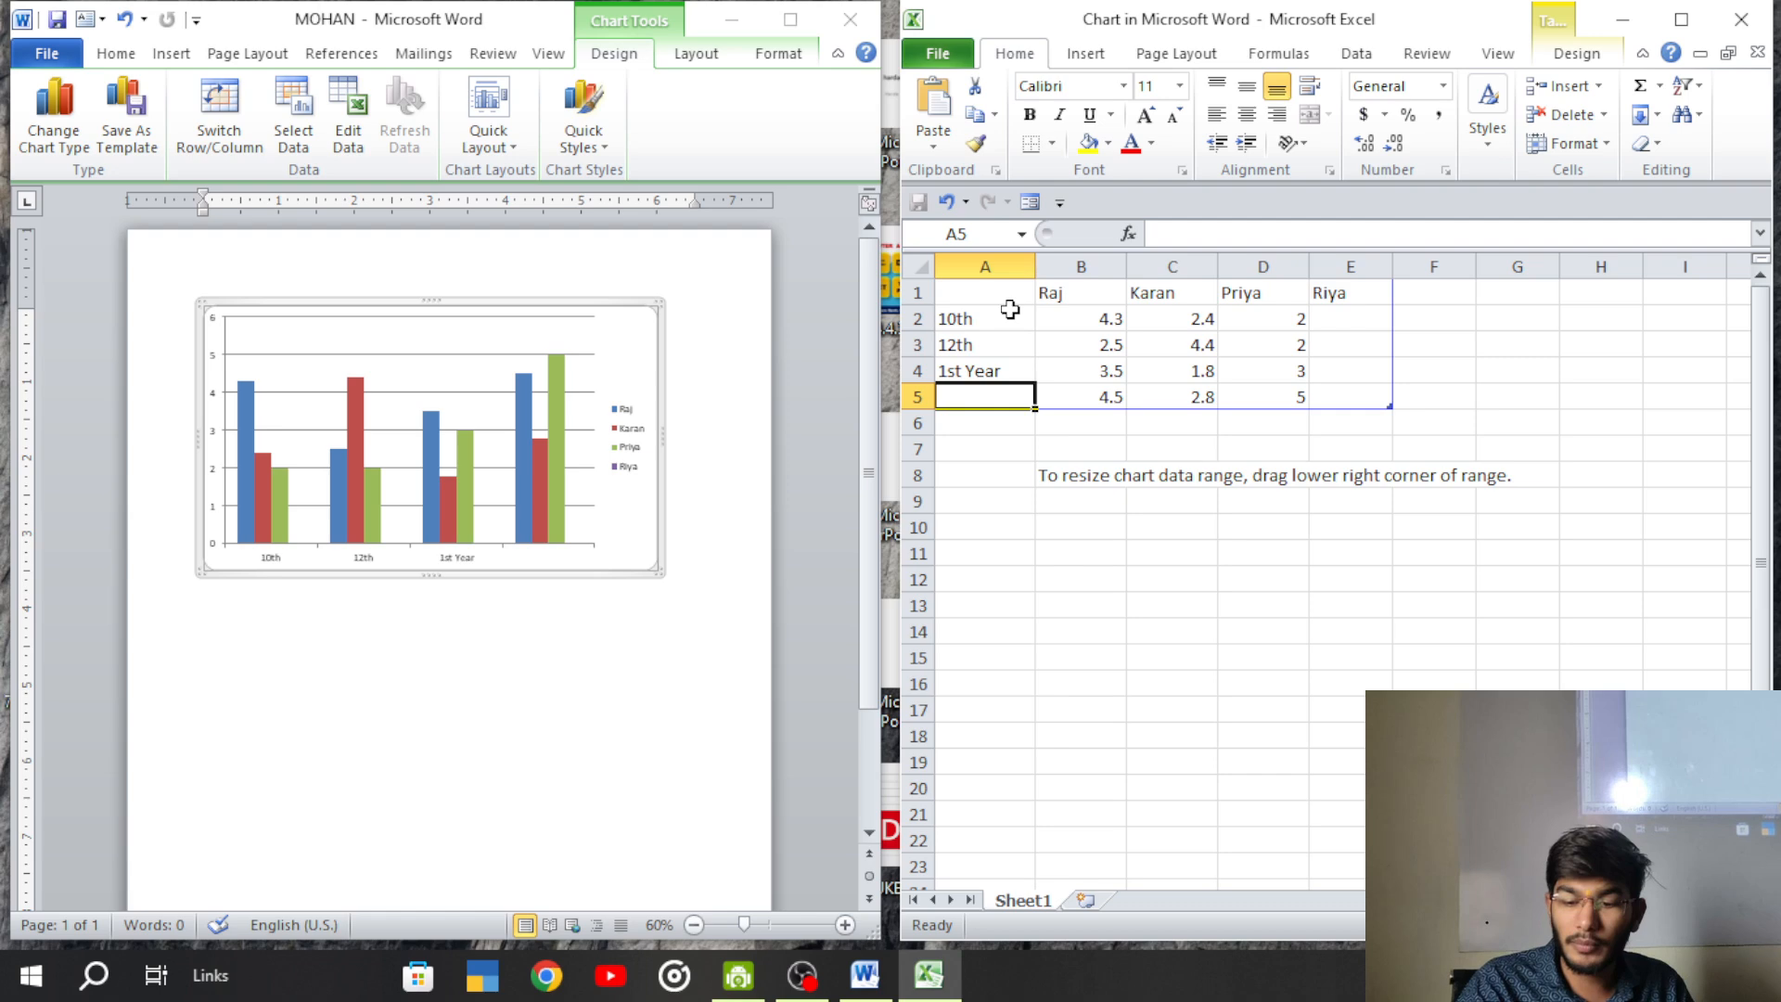
pyautogui.write('2Y')
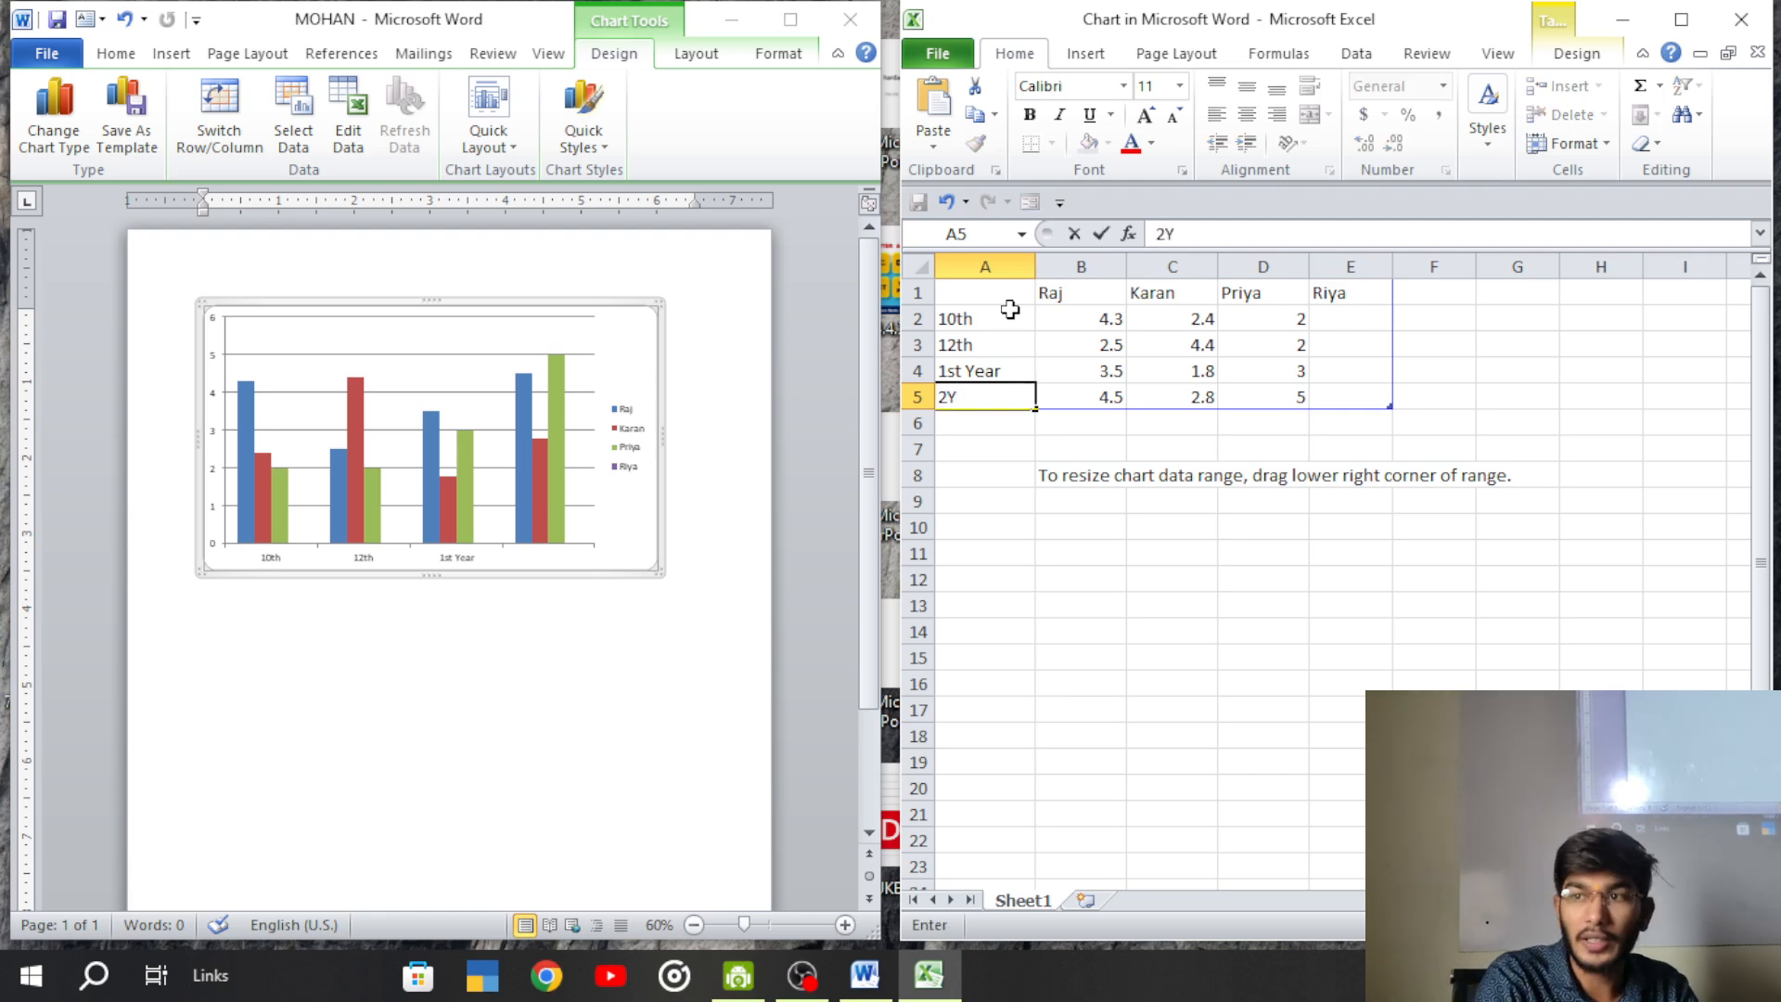
pyautogui.press('BackSpace')
pyautogui.write('nd Year')
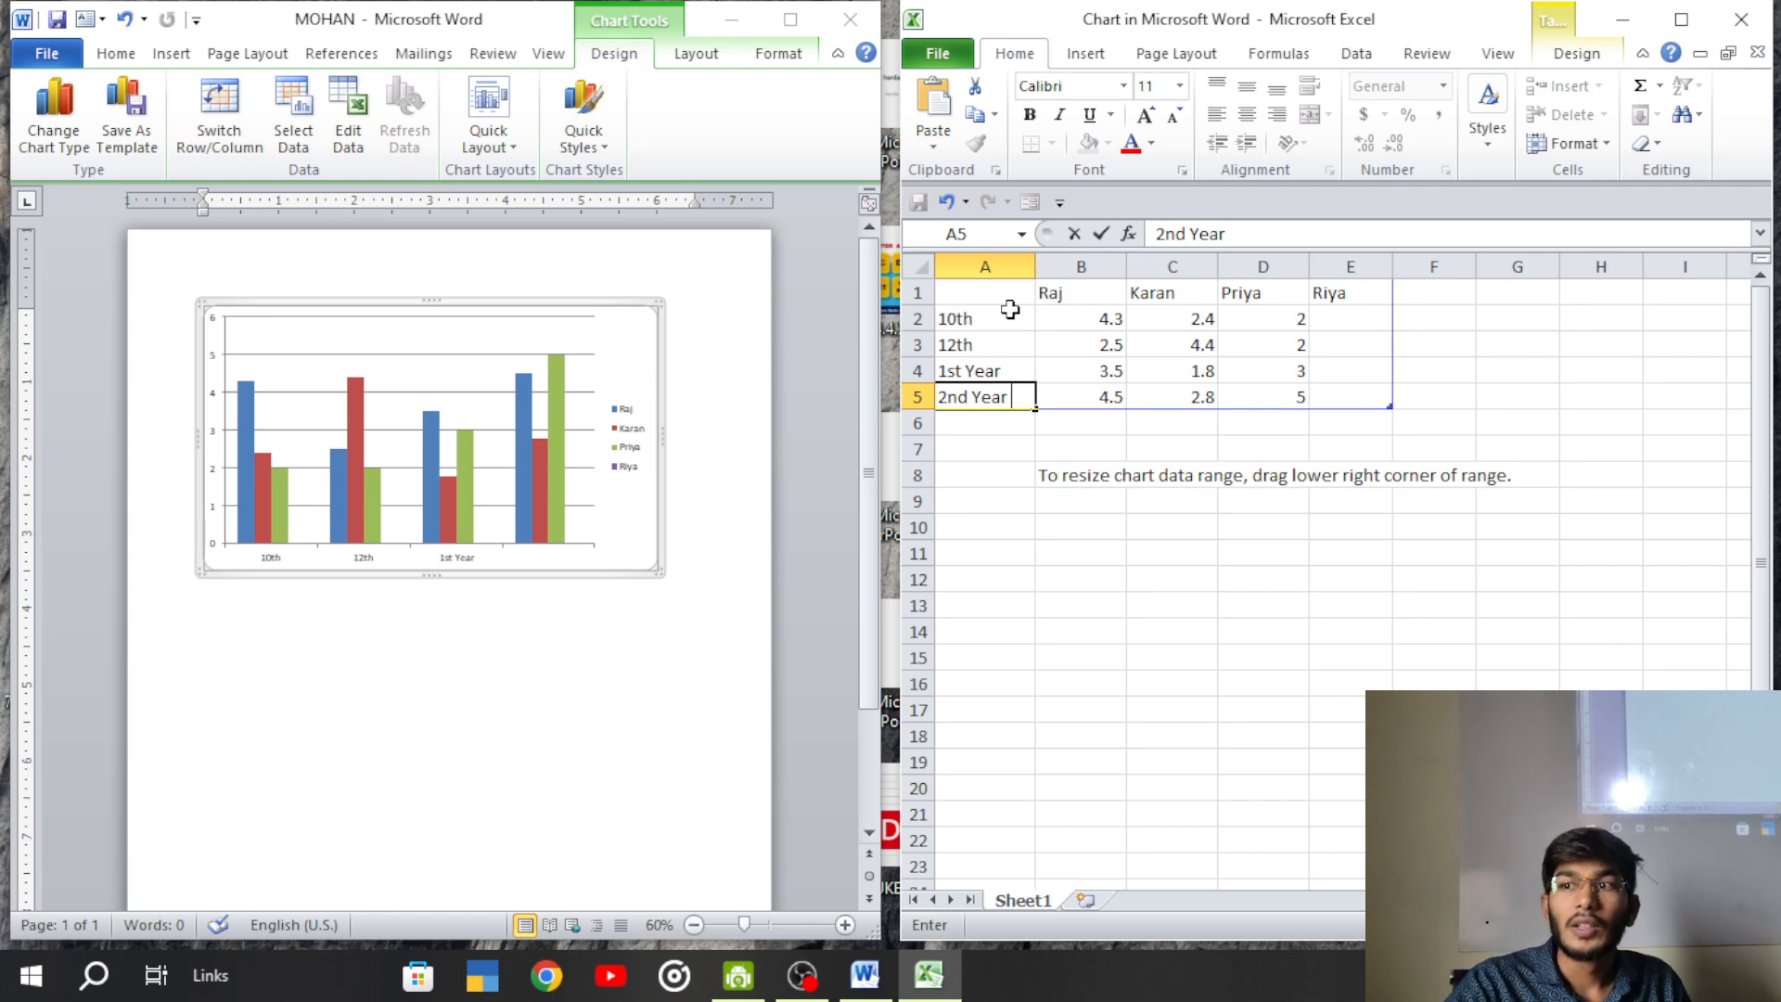
# - Fill the first student's column B2:B5 with 60, 40, 50 and 90, and select cell C2
pyautogui.click(1088, 316)
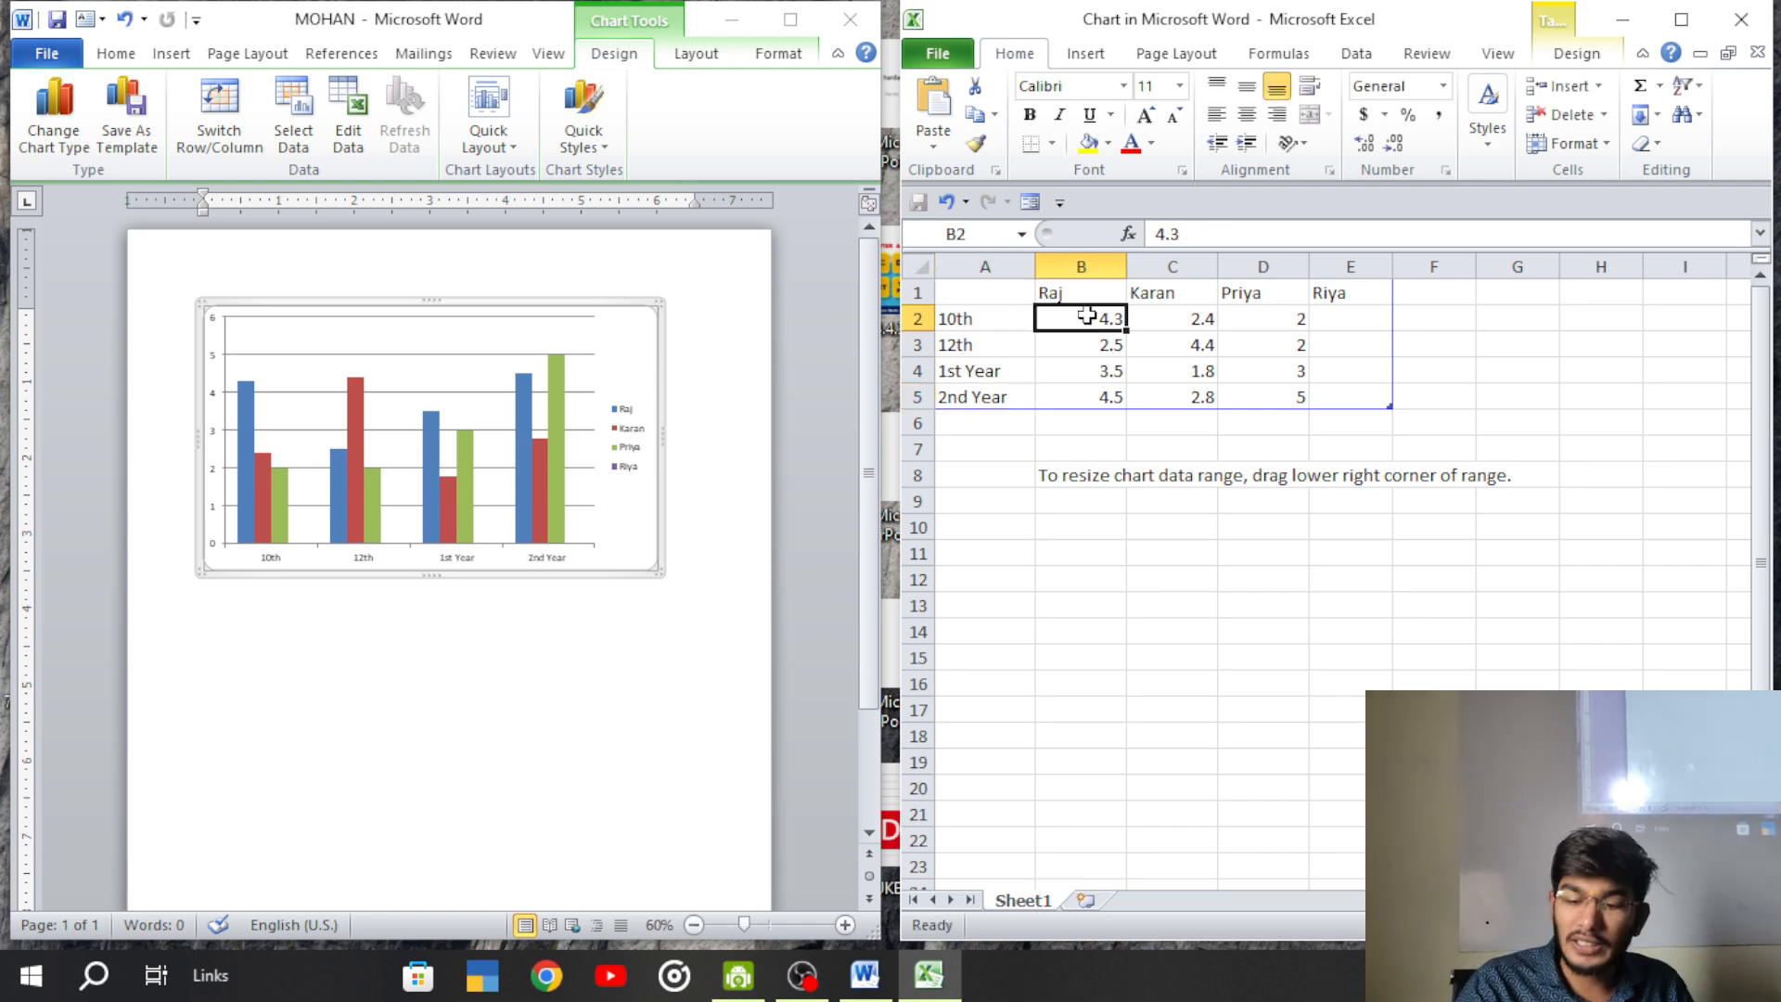
pyautogui.write('60')
pyautogui.press('Return')
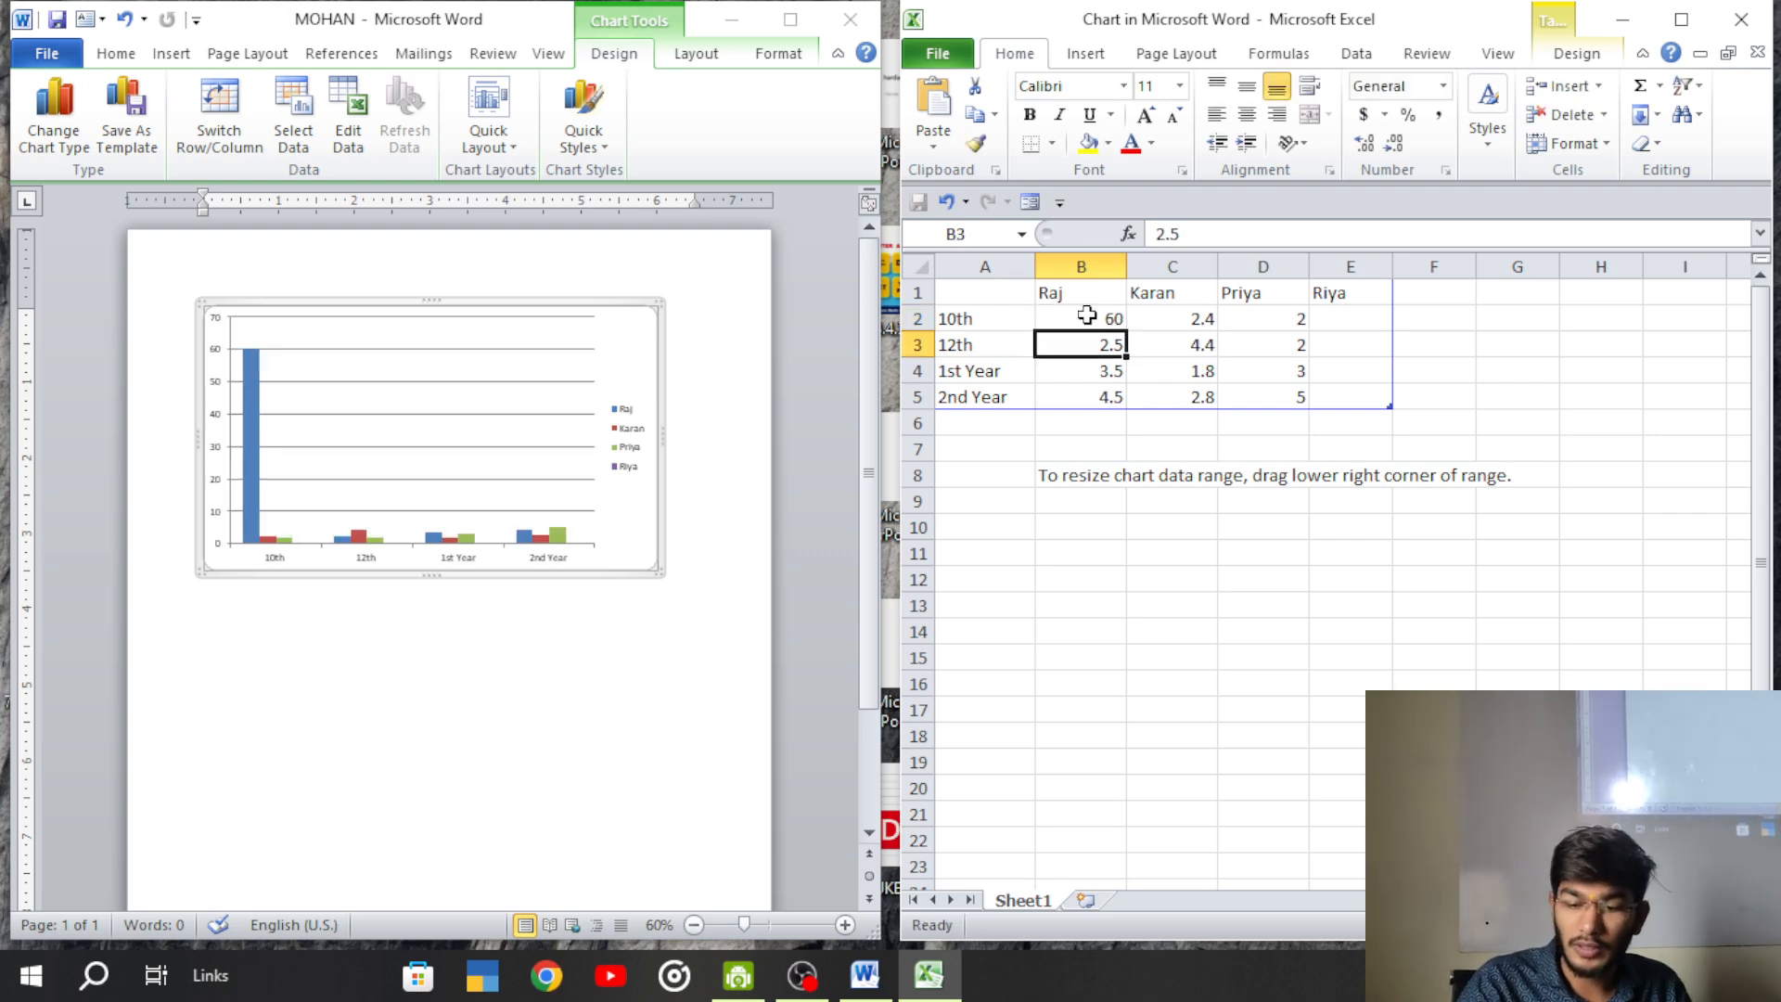
pyautogui.write('40')
pyautogui.press('Return')
pyautogui.write('50')
pyautogui.press('Return')
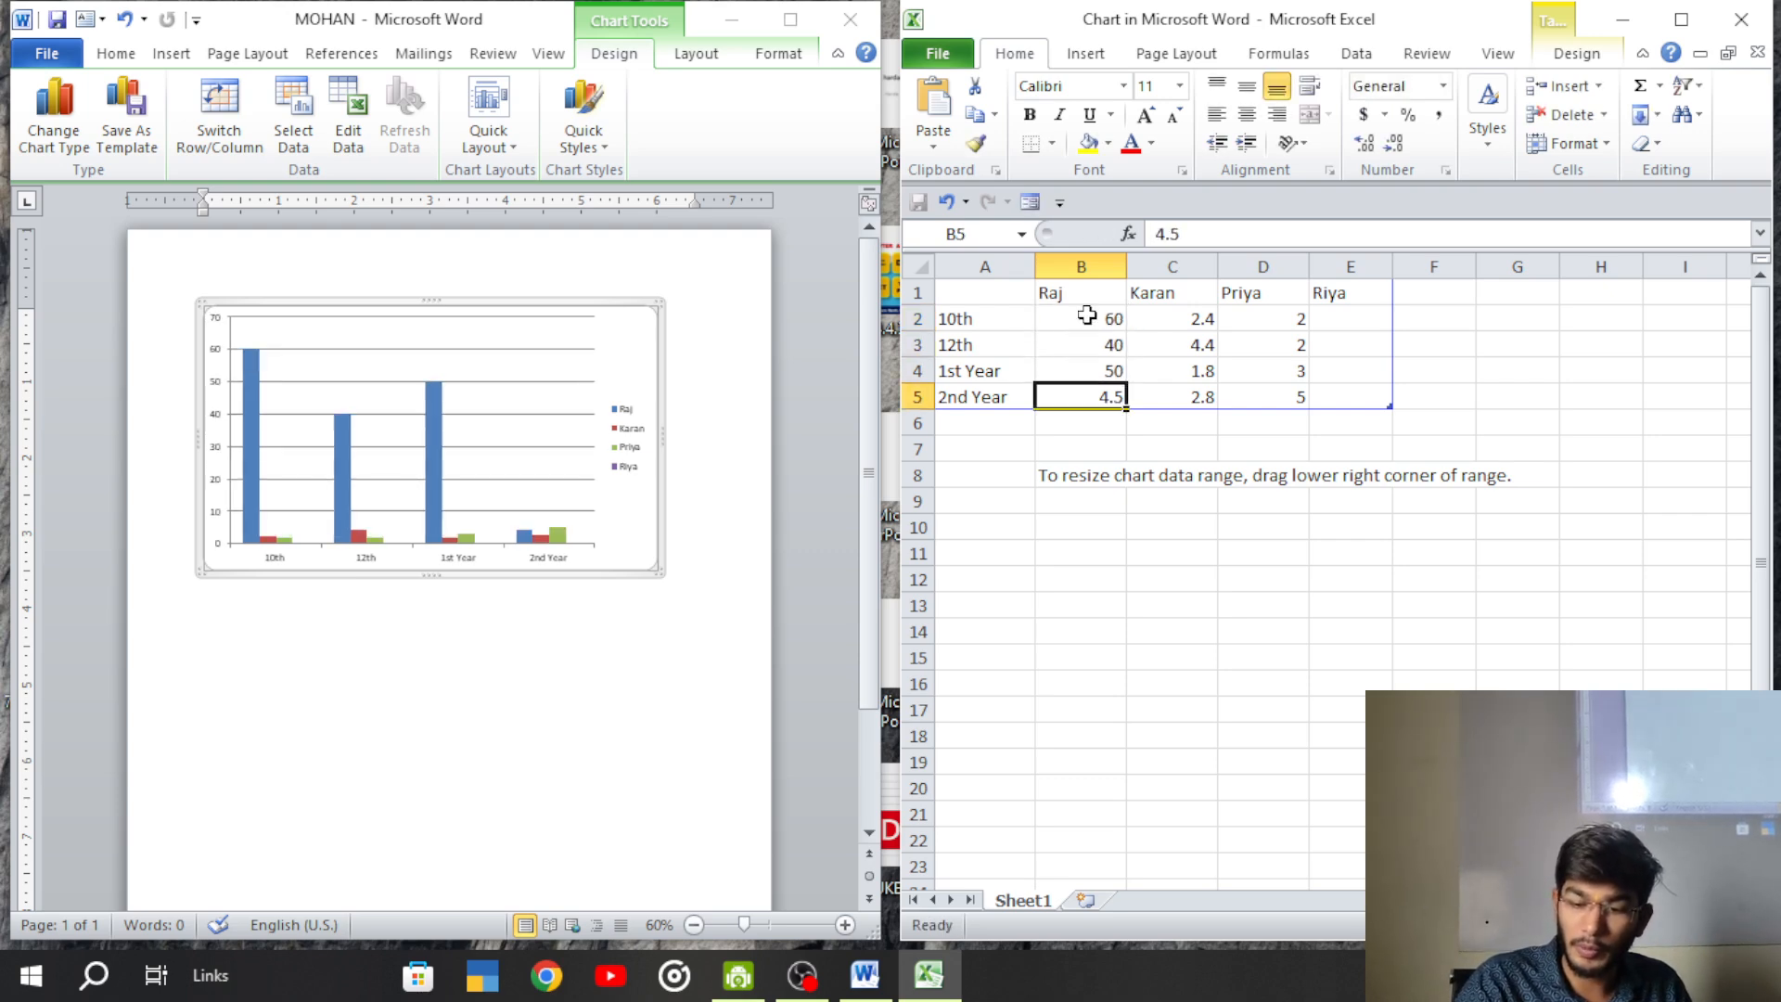
pyautogui.write('90')
pyautogui.press('Tab')
pyautogui.press('Up')
pyautogui.press('Up')
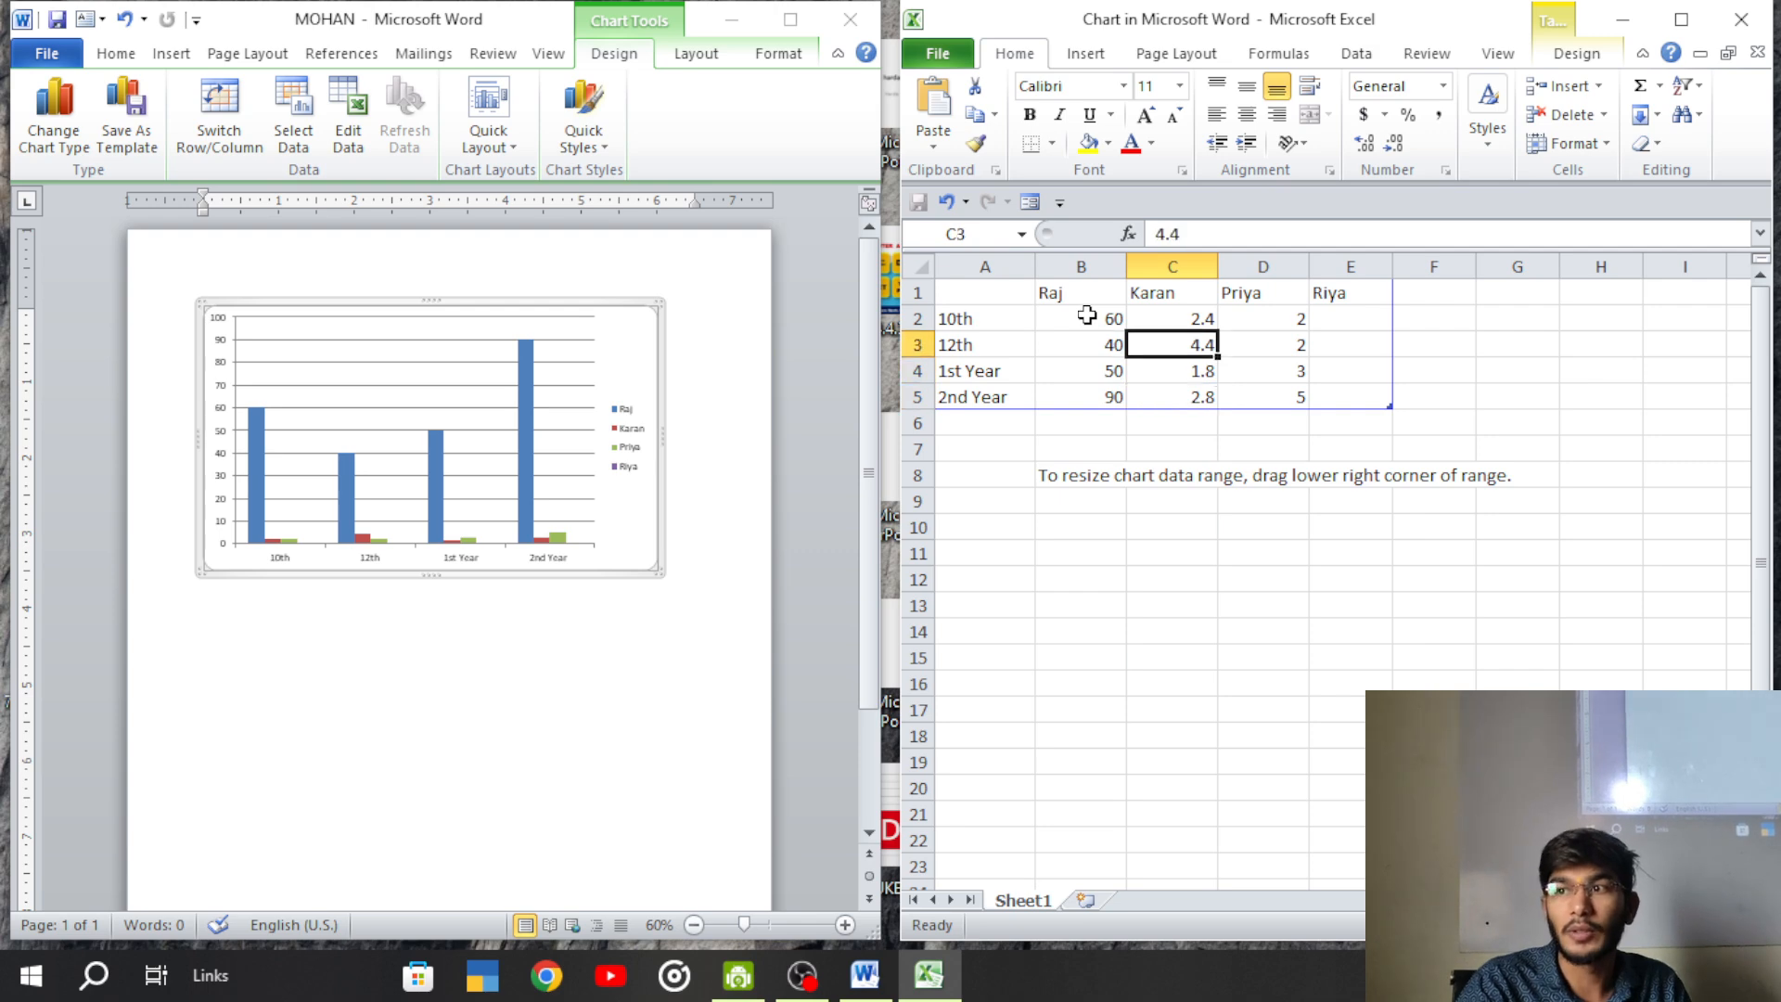
pyautogui.press('Up')
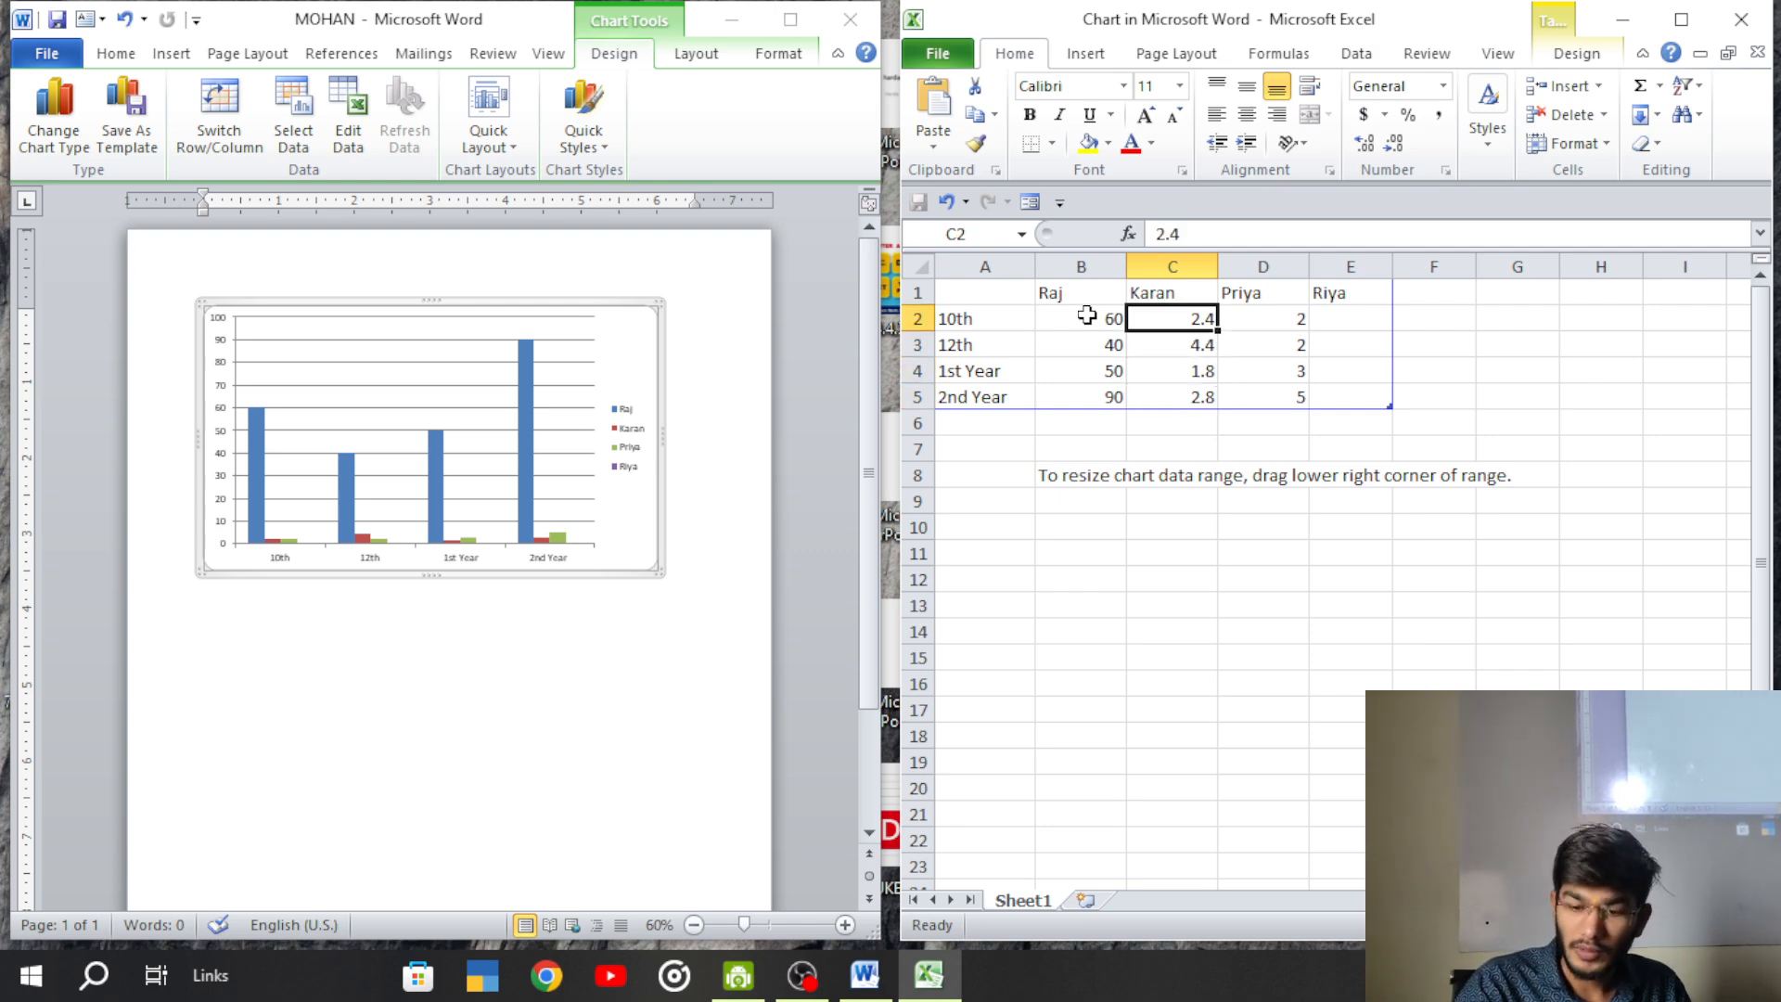
# - Fill the second student's column C2:C5 with 40, 50, 80 and 70
pyautogui.write('40')
pyautogui.press('Return')
pyautogui.write('50')
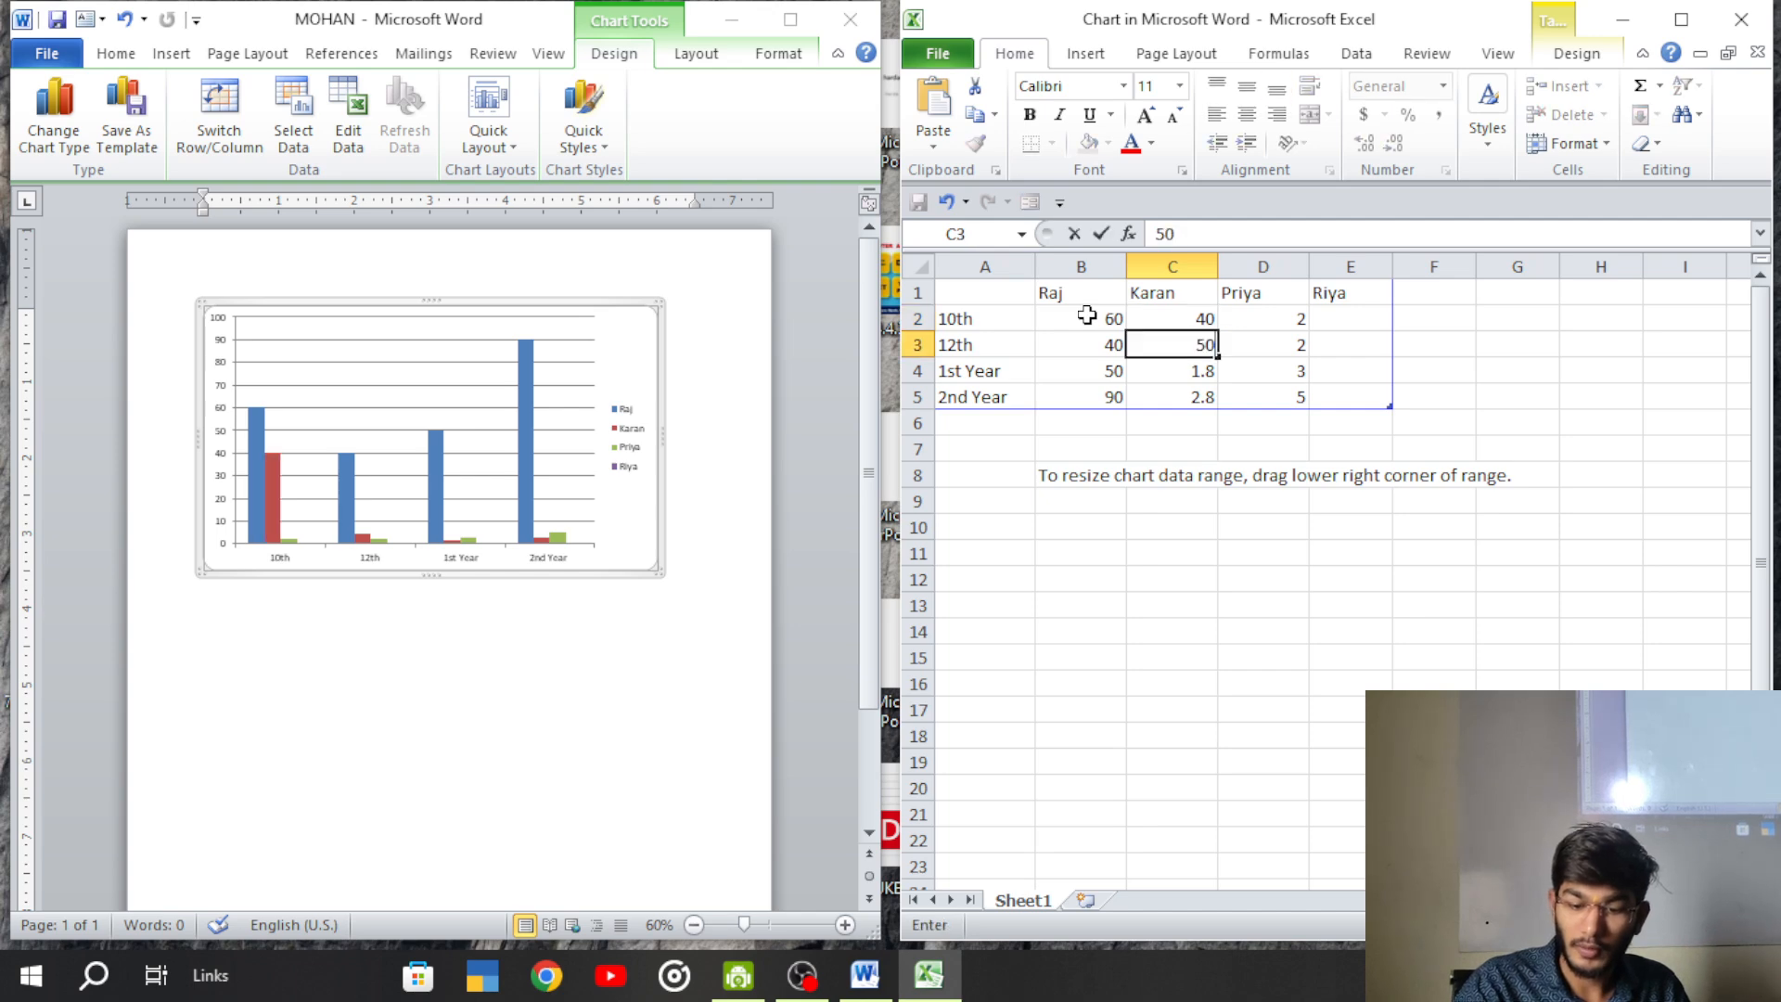
pyautogui.press('Return')
pyautogui.write('80')
pyautogui.press('Return')
pyautogui.write('70')
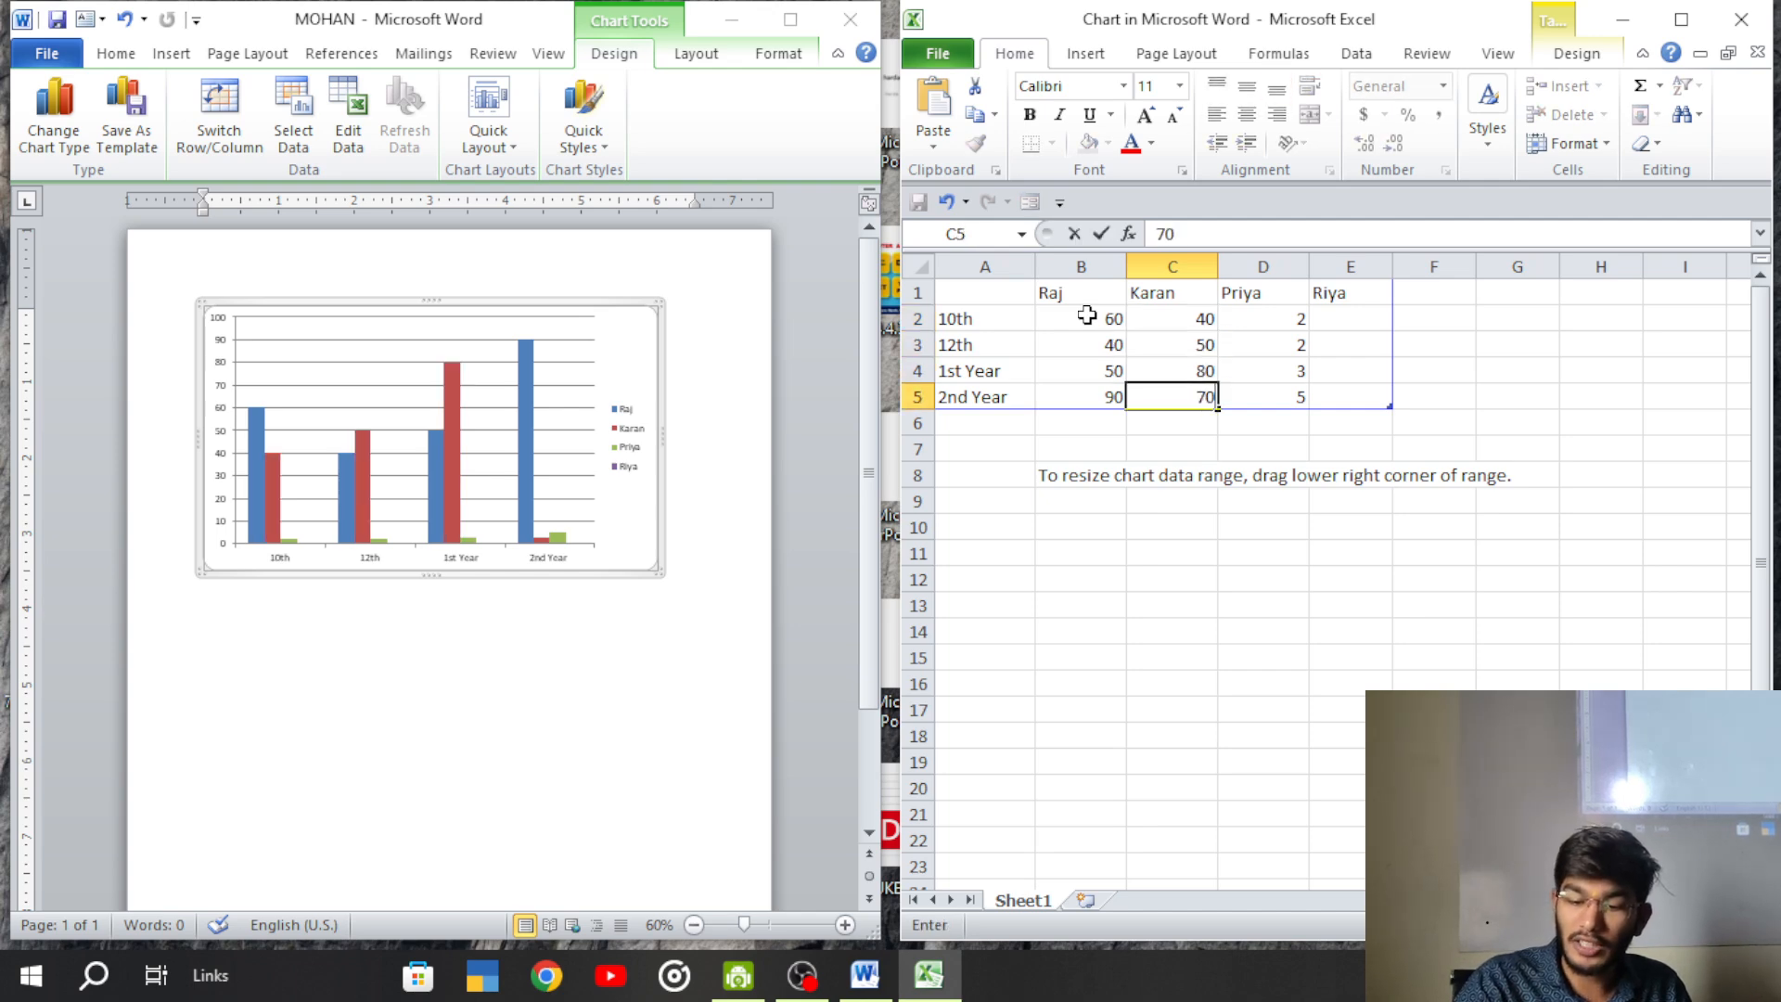
pyautogui.press('Tab')
# - Fill the third student's column upward with 20 in D5, 50 in D4 and 60 in D3
pyautogui.write('20')
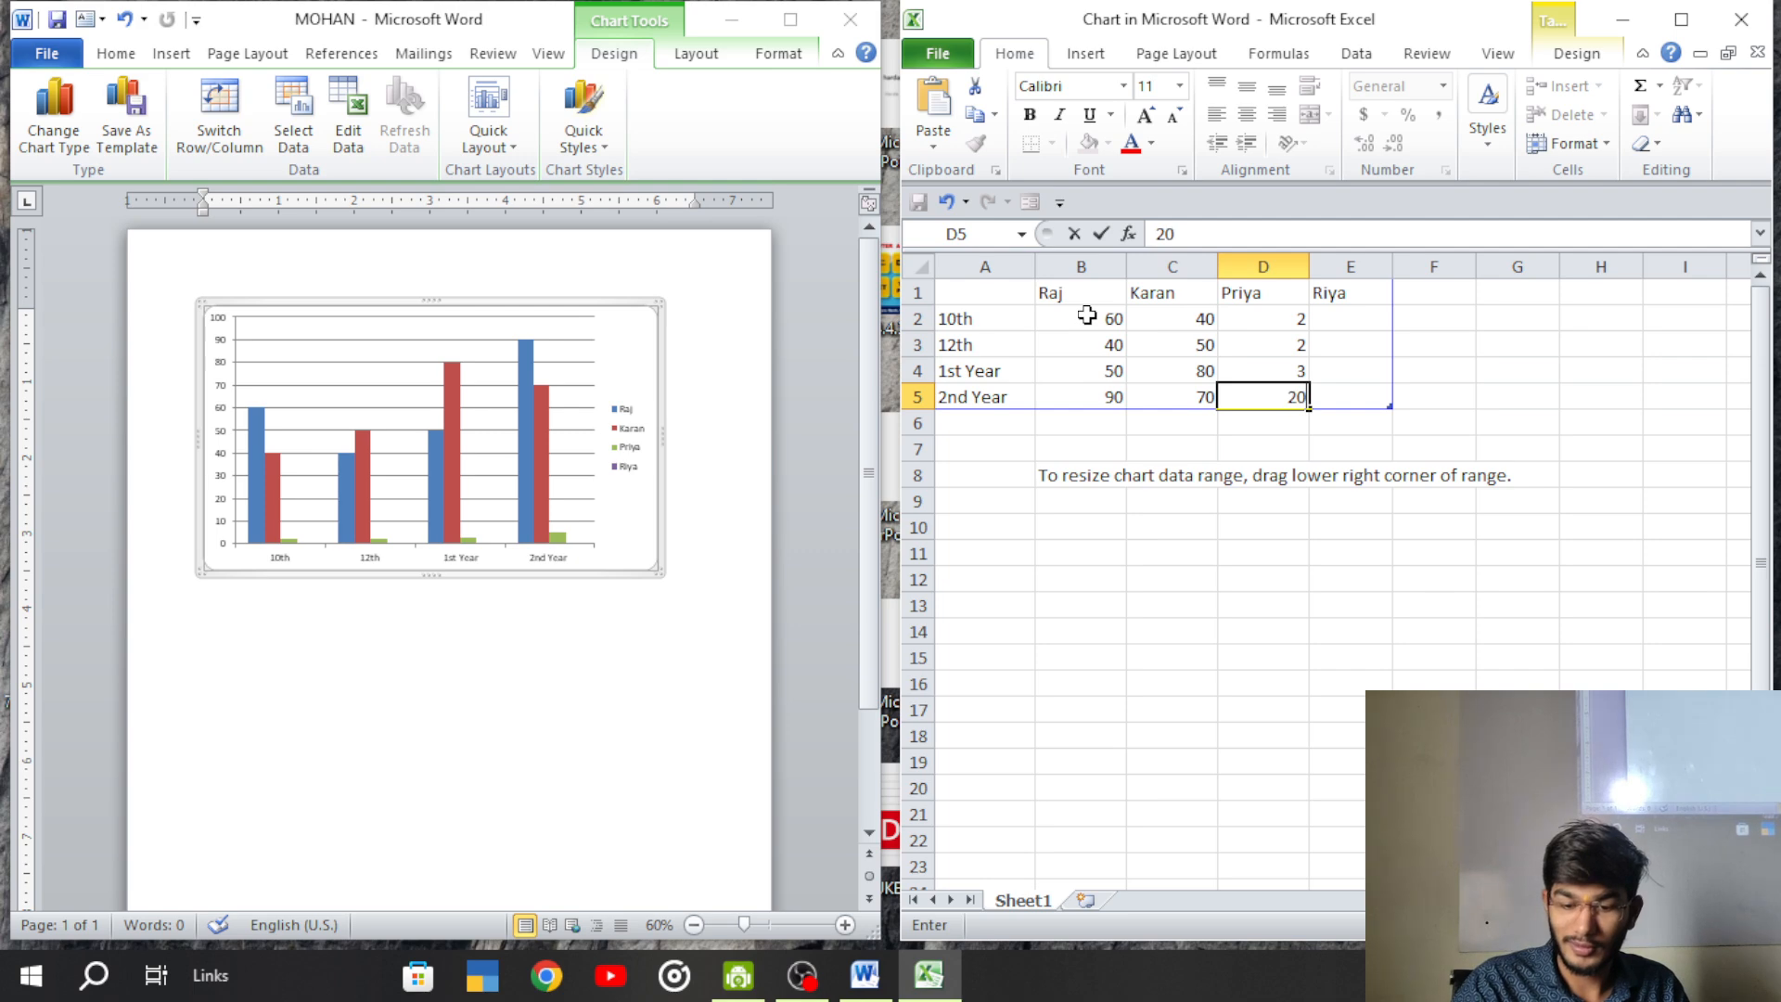
pyautogui.hotkey('shift', 'Return')
pyautogui.write('50')
pyautogui.hotkey('shift', 'Return')
pyautogui.write('60')
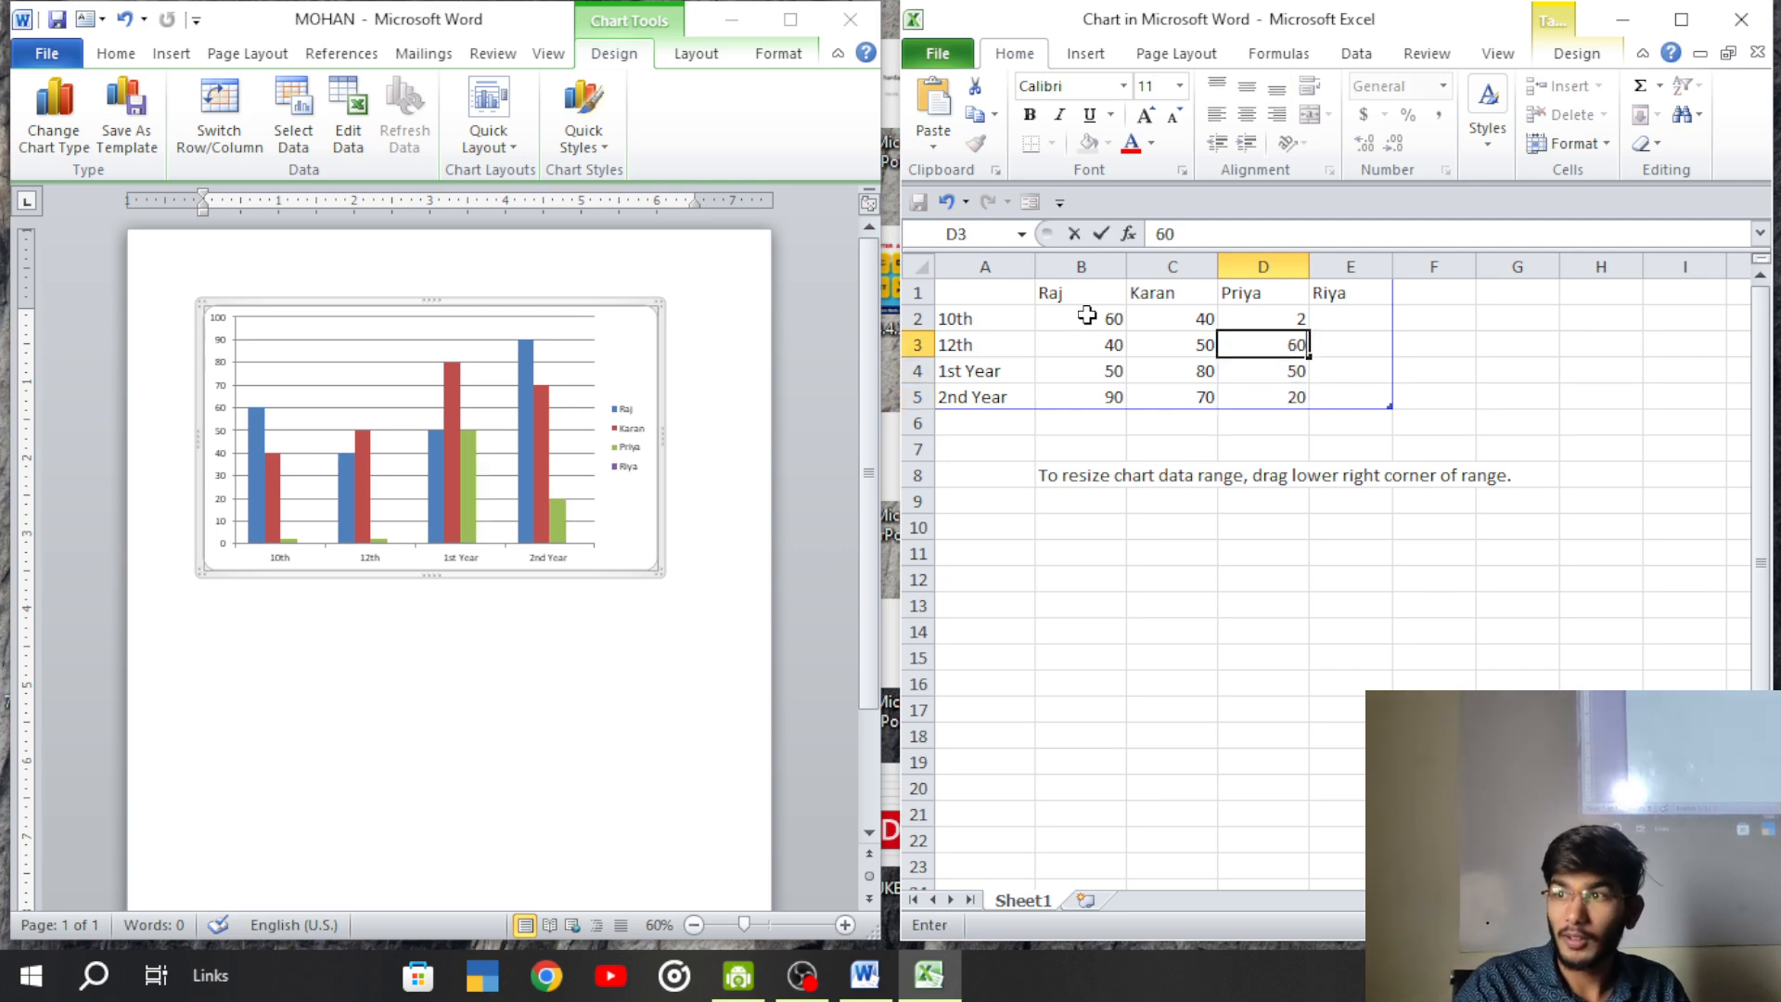
pyautogui.press('Return')
# - Set the third student's 2nd Year mark in D5 and 10th mark in D2 to 80 each
pyautogui.press('Return')
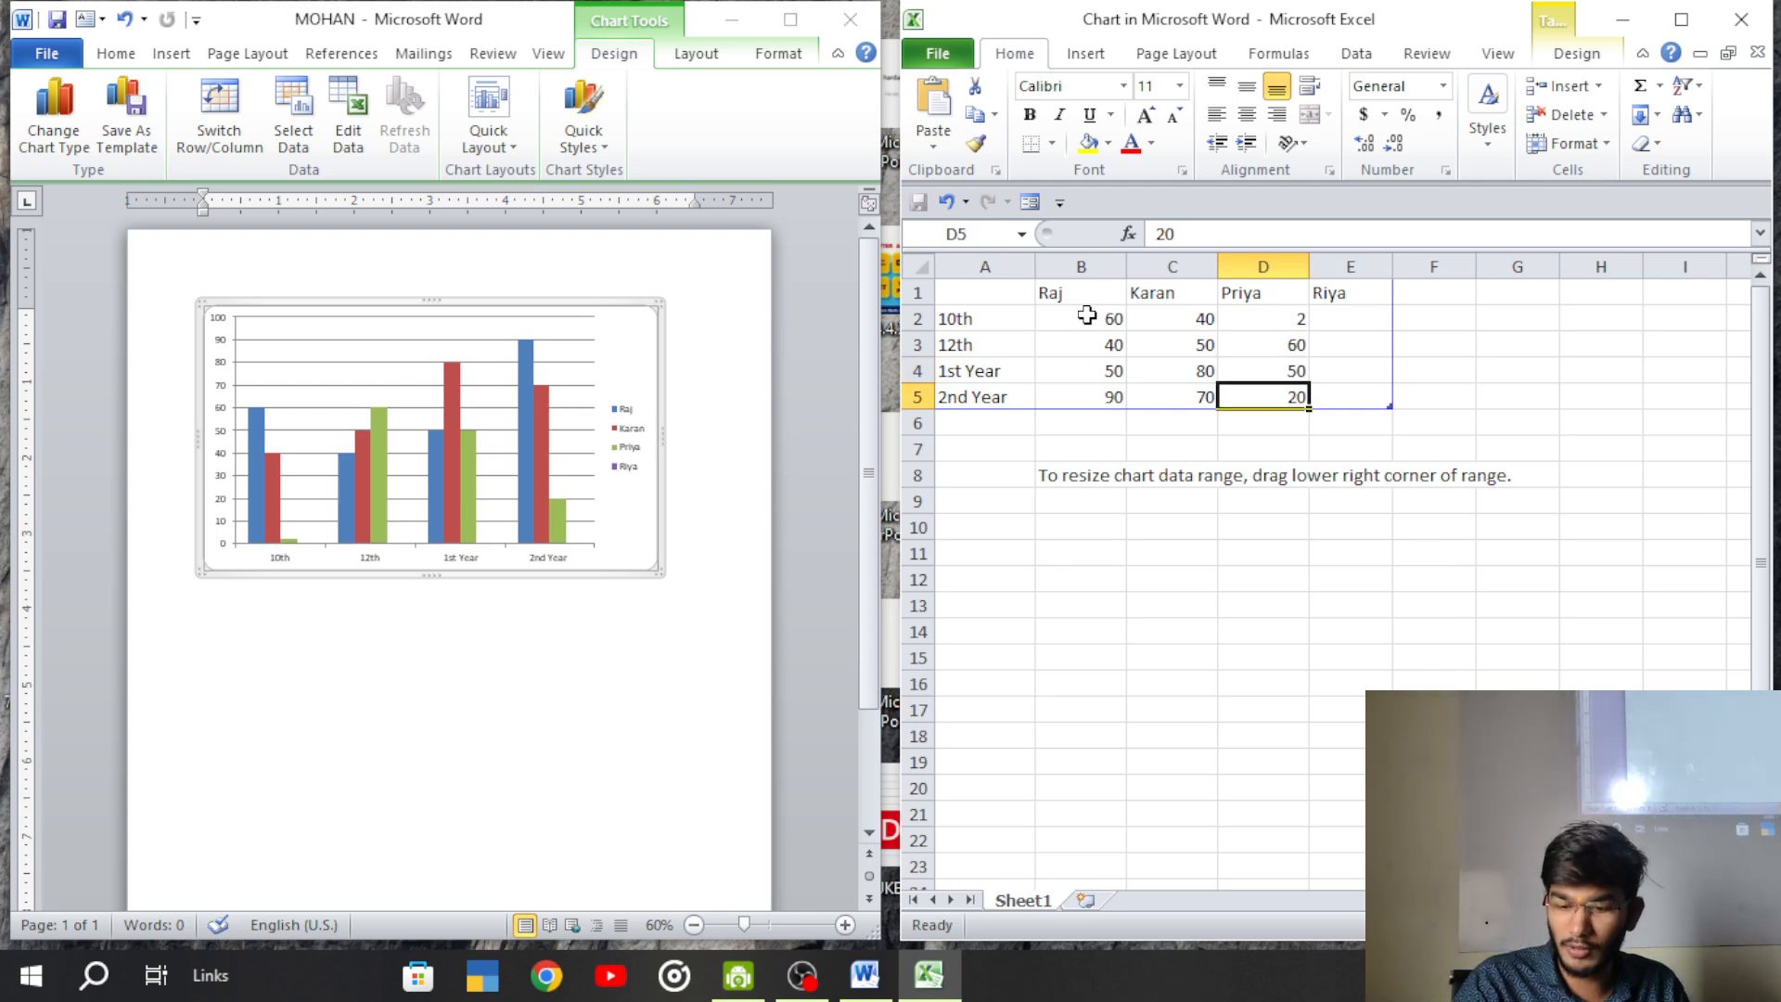
pyautogui.write('80')
pyautogui.hotkey('shift', 'Return')
pyautogui.hotkey('shift', 'Return')
pyautogui.hotkey('shift', 'Return')
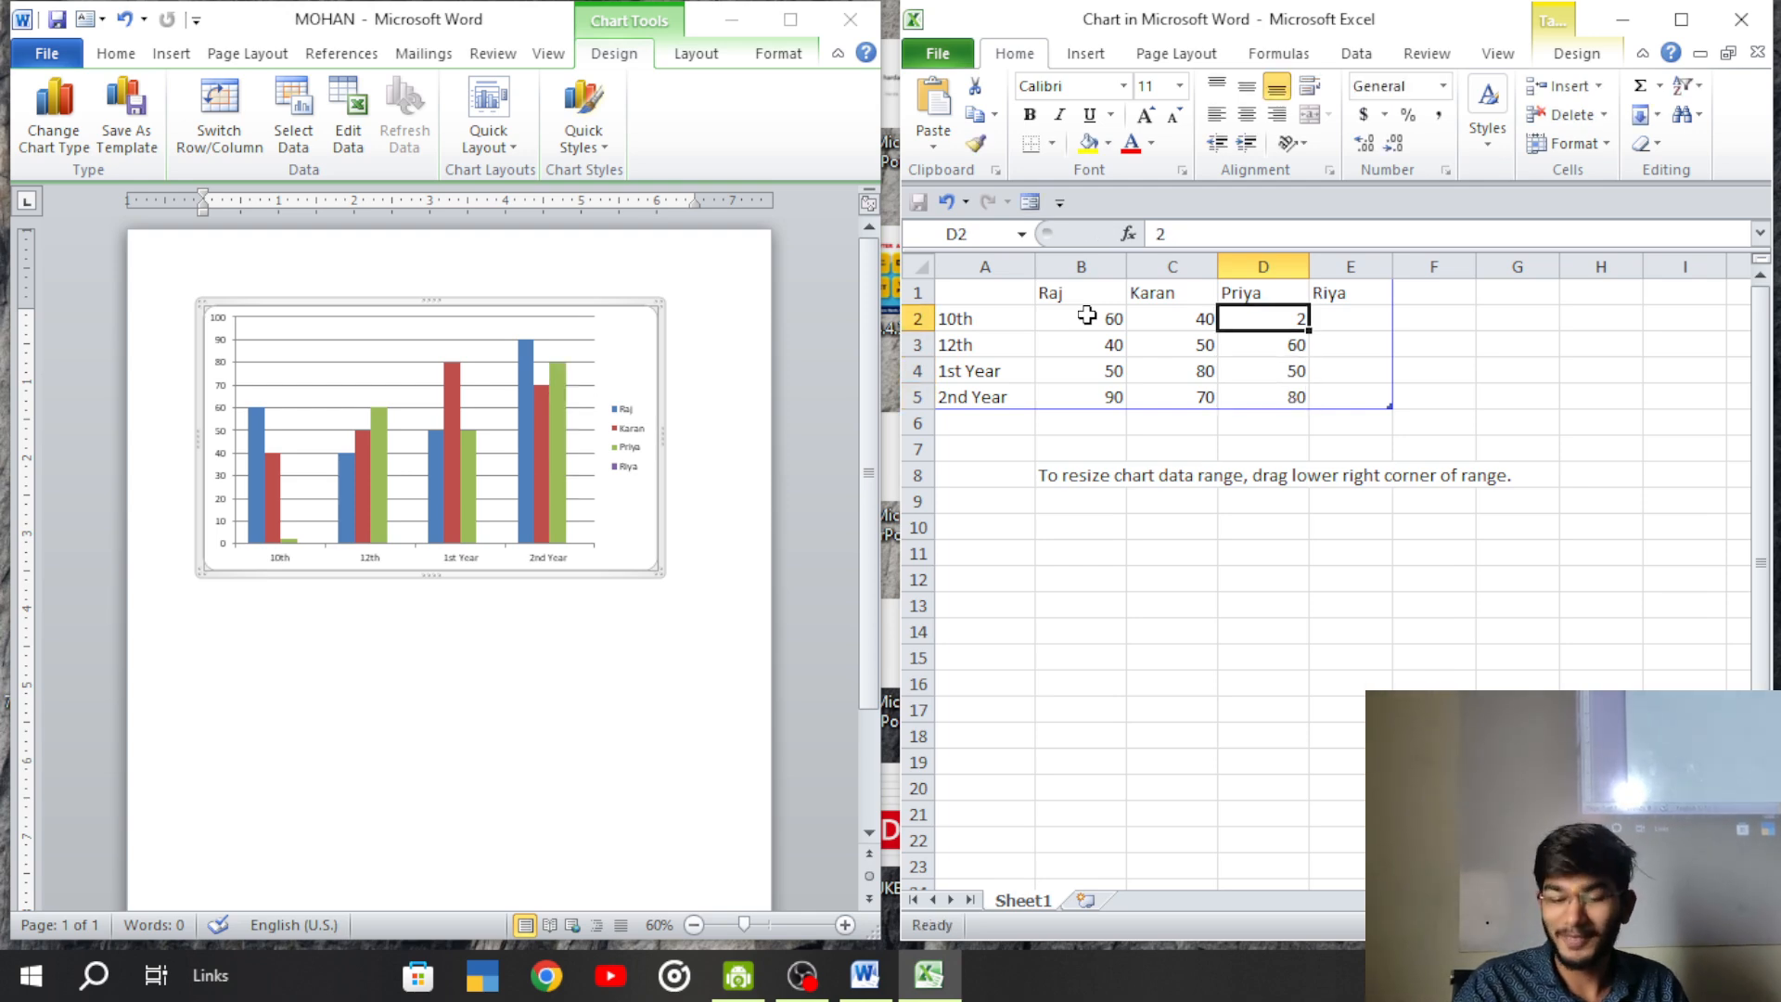
pyautogui.write('80')
pyautogui.press('Return')
# - Fill the fourth student's cells E2:E4 with 50, 60 and 90
pyautogui.press('Right')
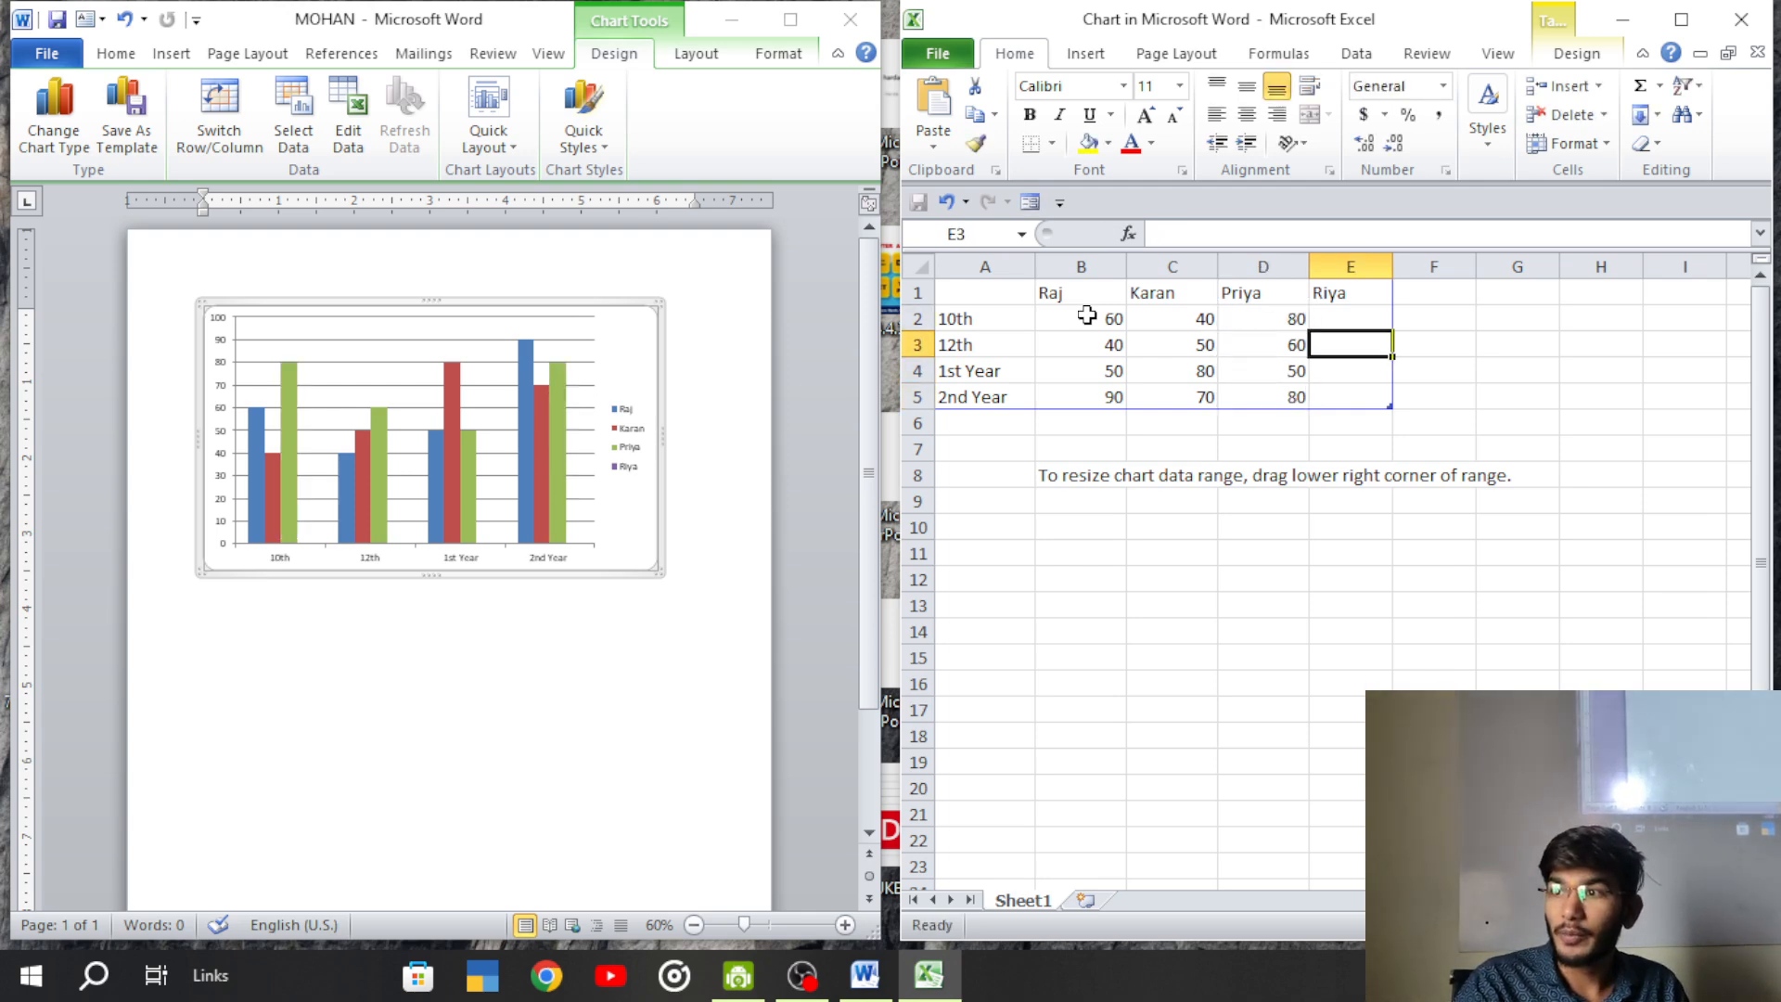
pyautogui.press('Up')
pyautogui.write('50')
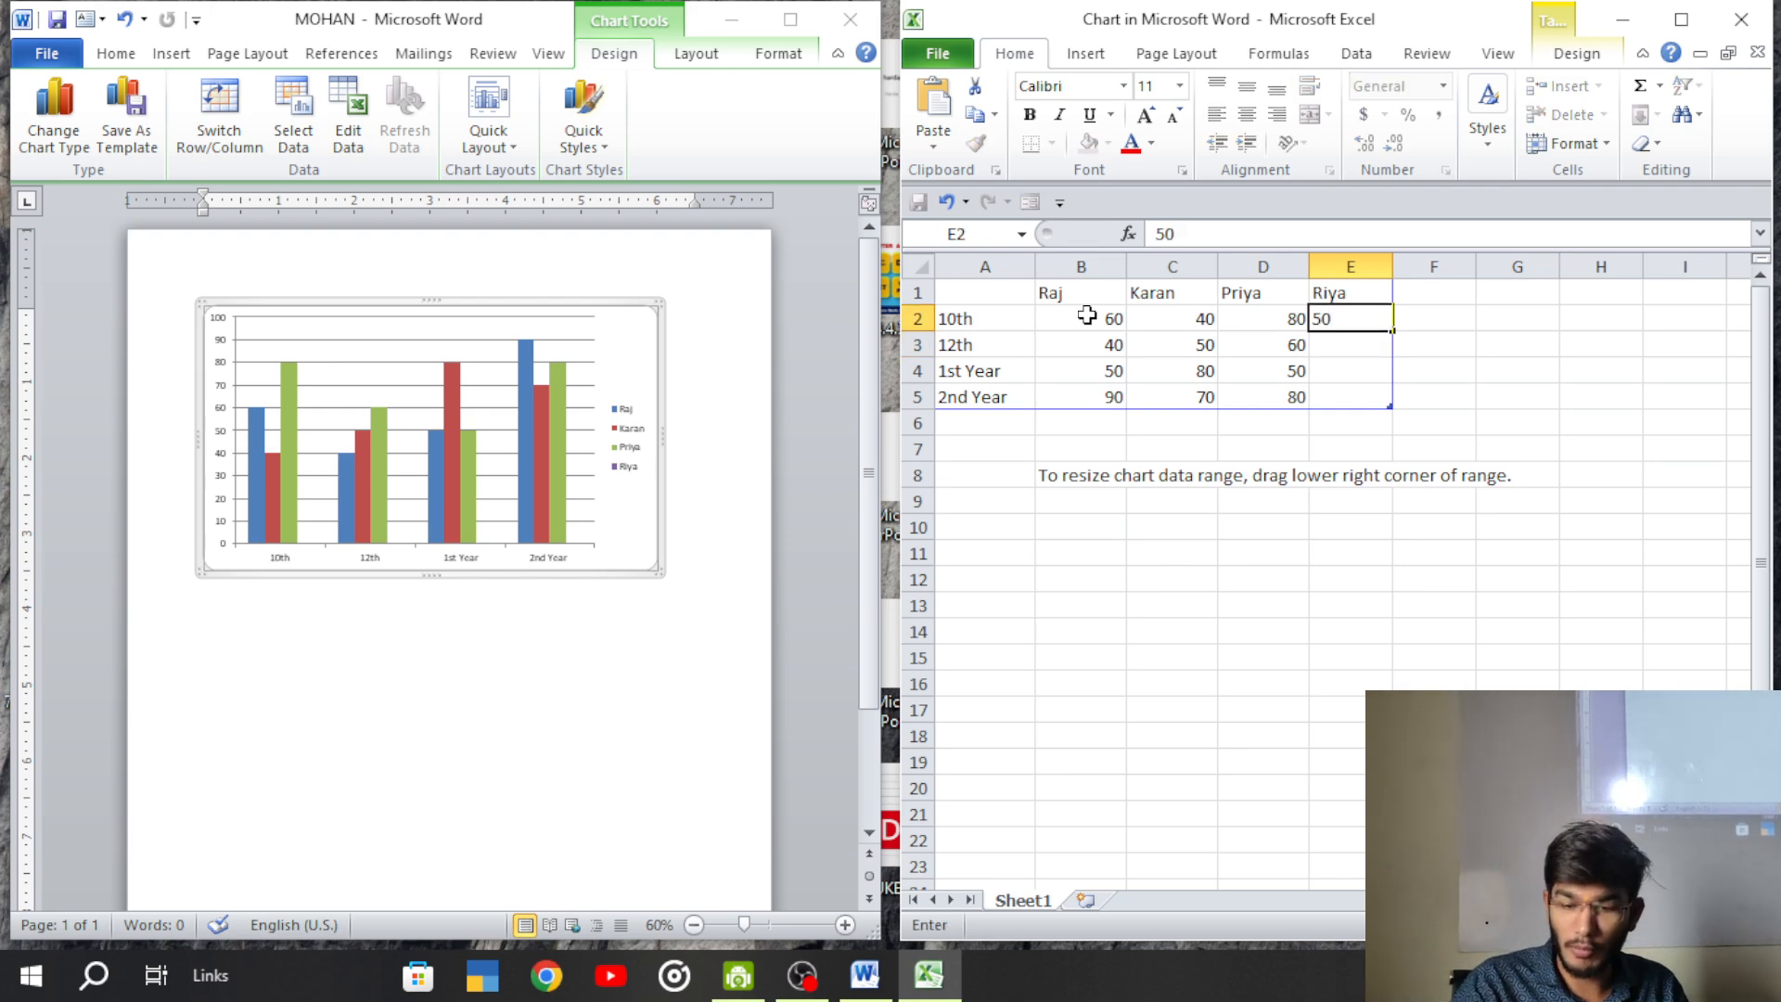
pyautogui.press('Return')
pyautogui.write('6')
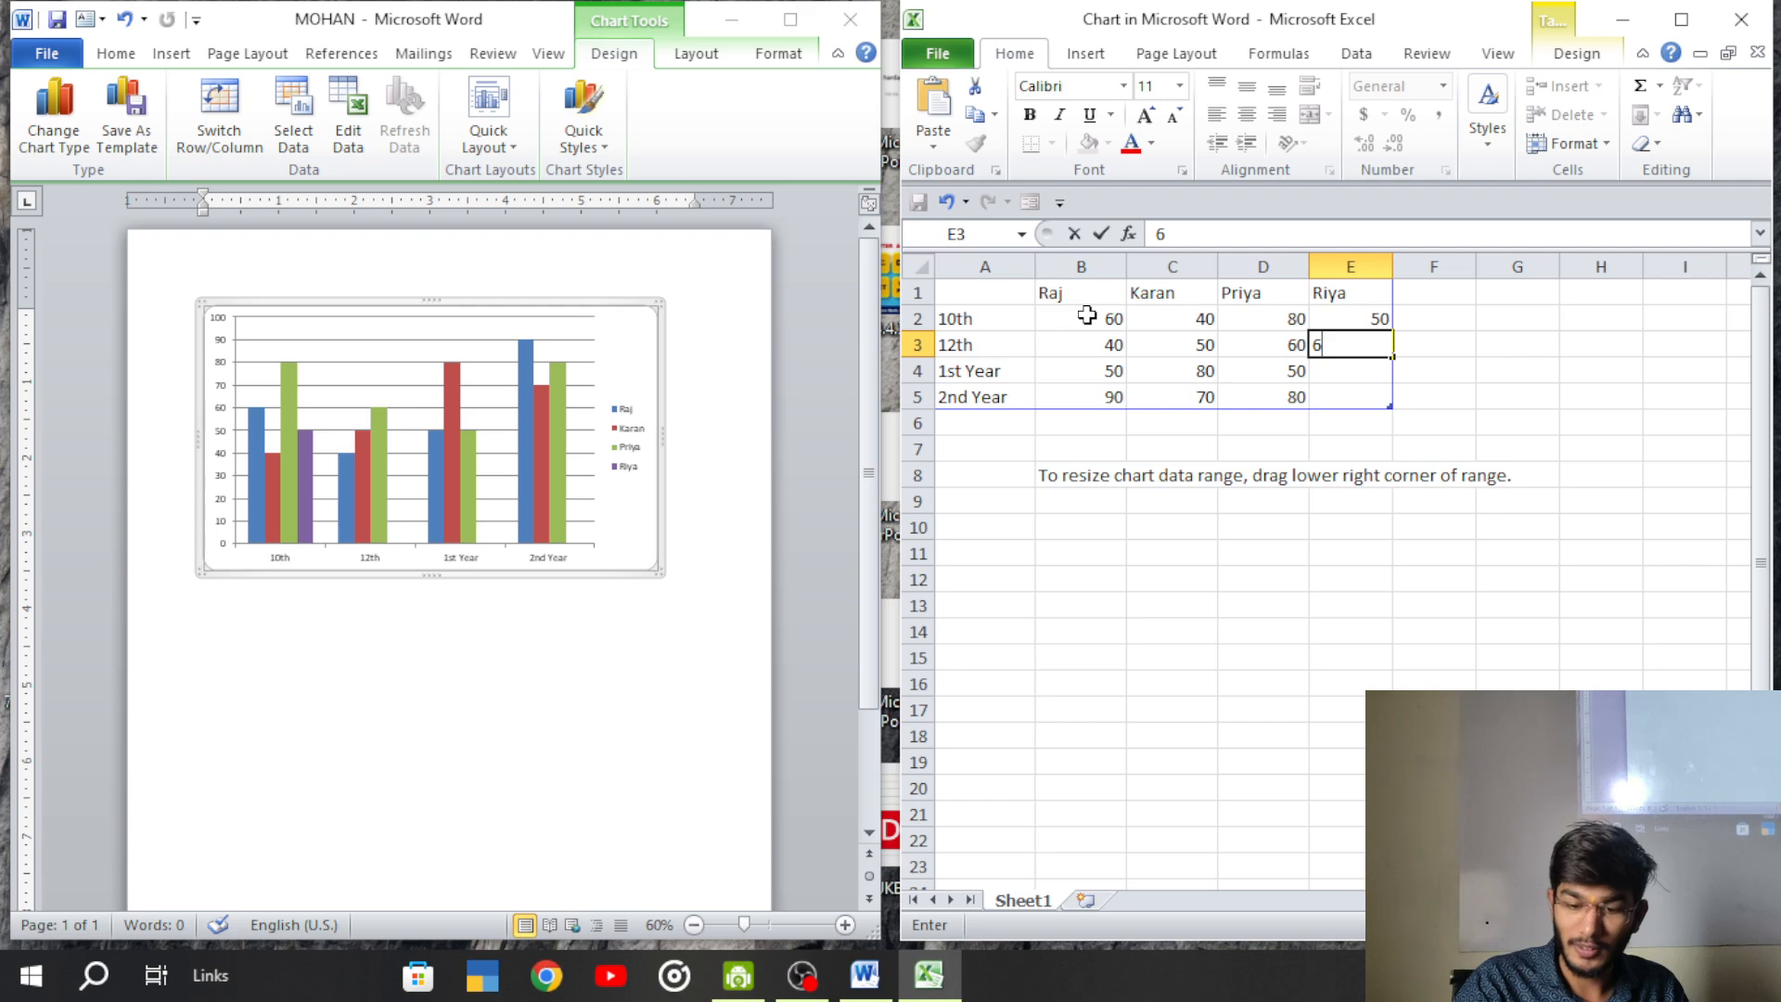
pyautogui.write('0')
pyautogui.press('Return')
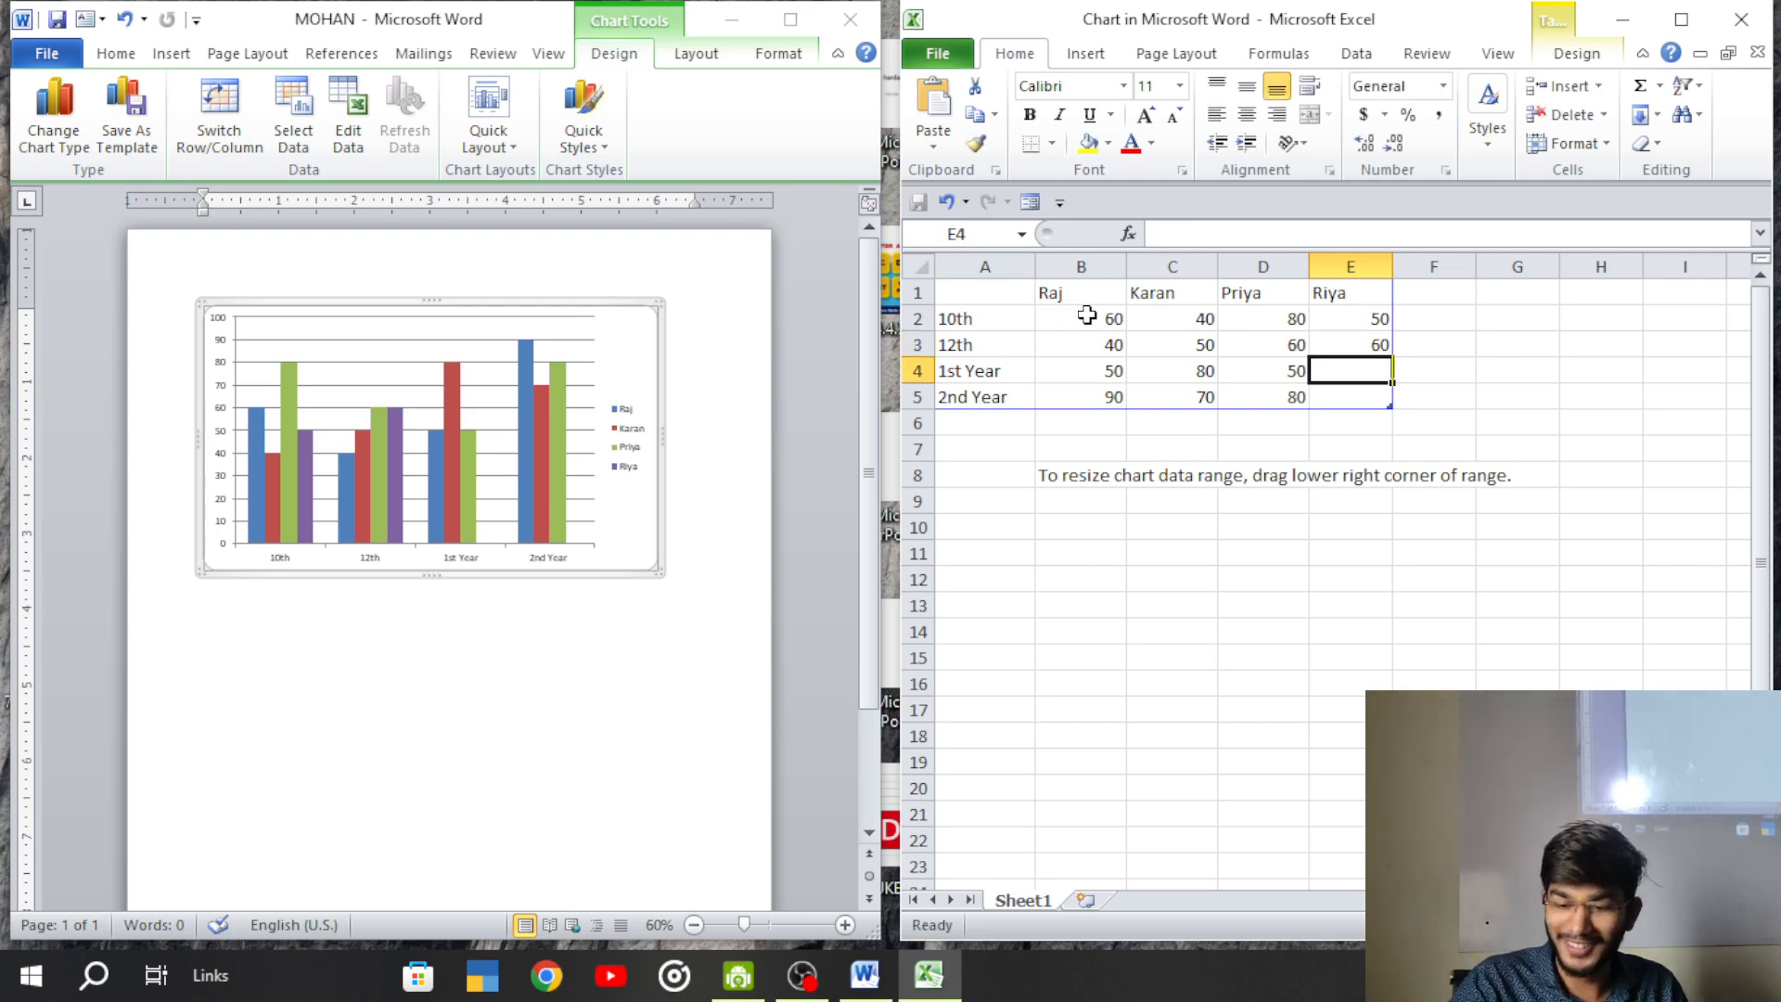
pyautogui.write('90')
pyautogui.press('Return')
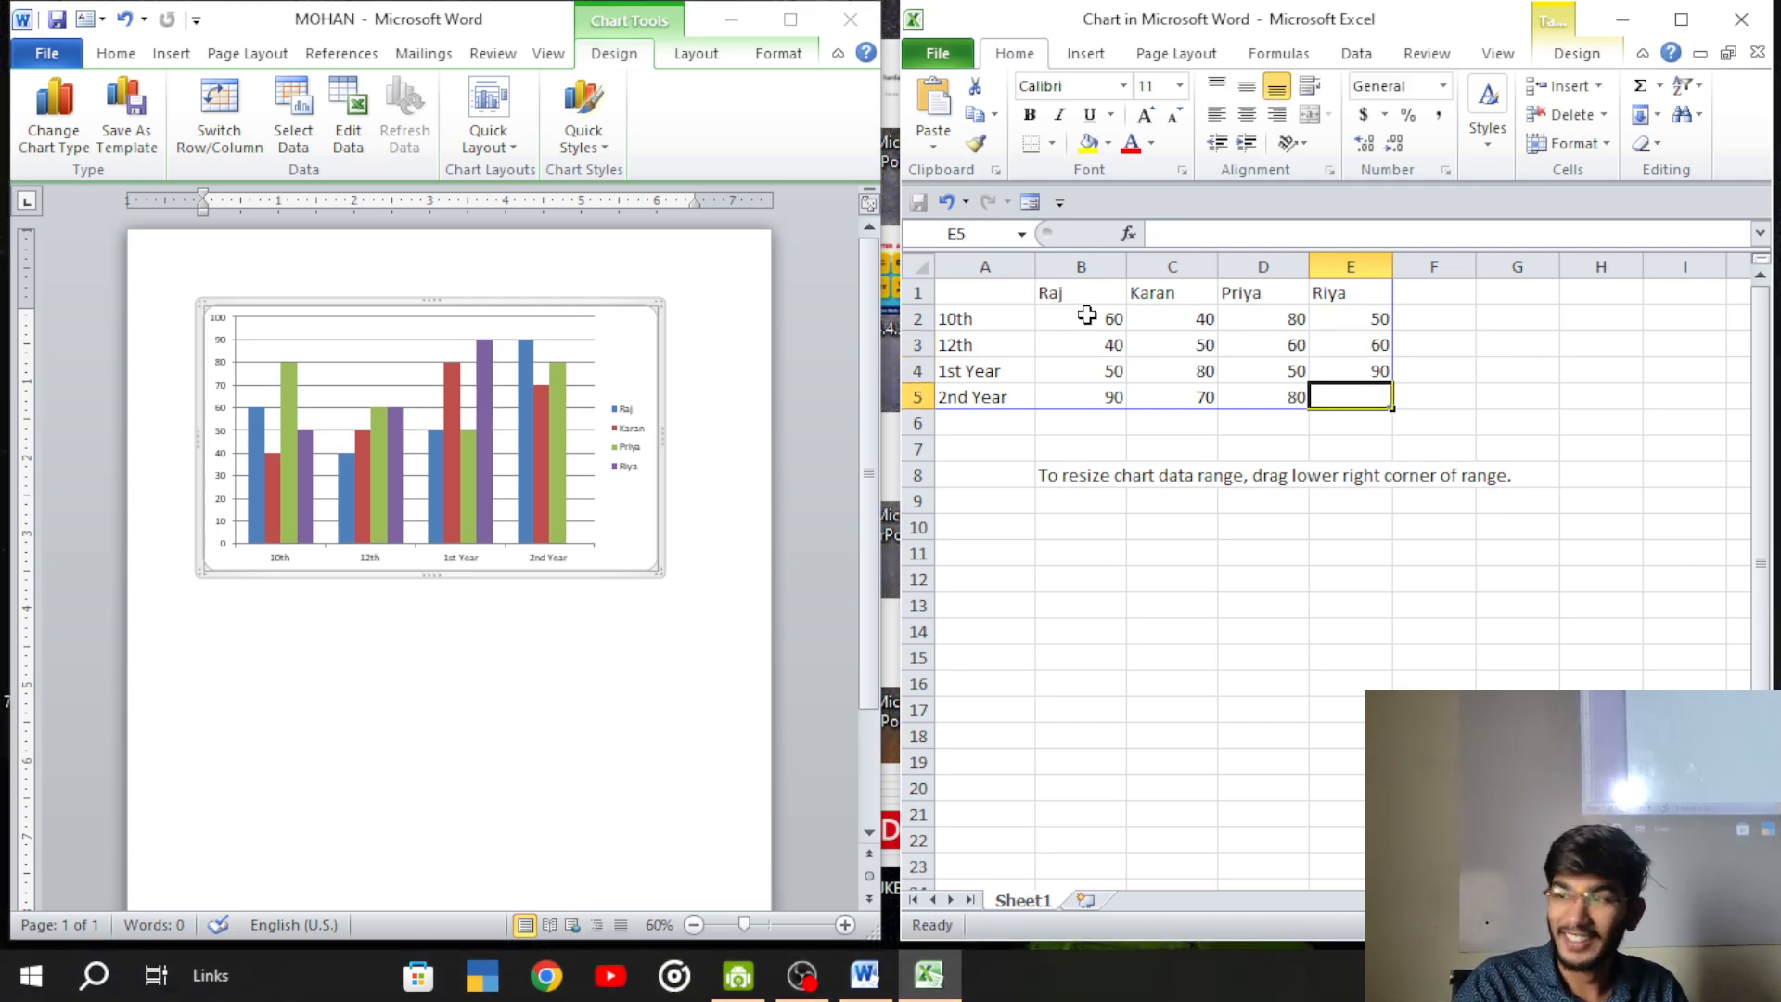
# - Set the fourth student's 1st Year mark in E4 to 70 and 2nd Year mark in E5 to 40
pyautogui.write('8')
pyautogui.press('Up')
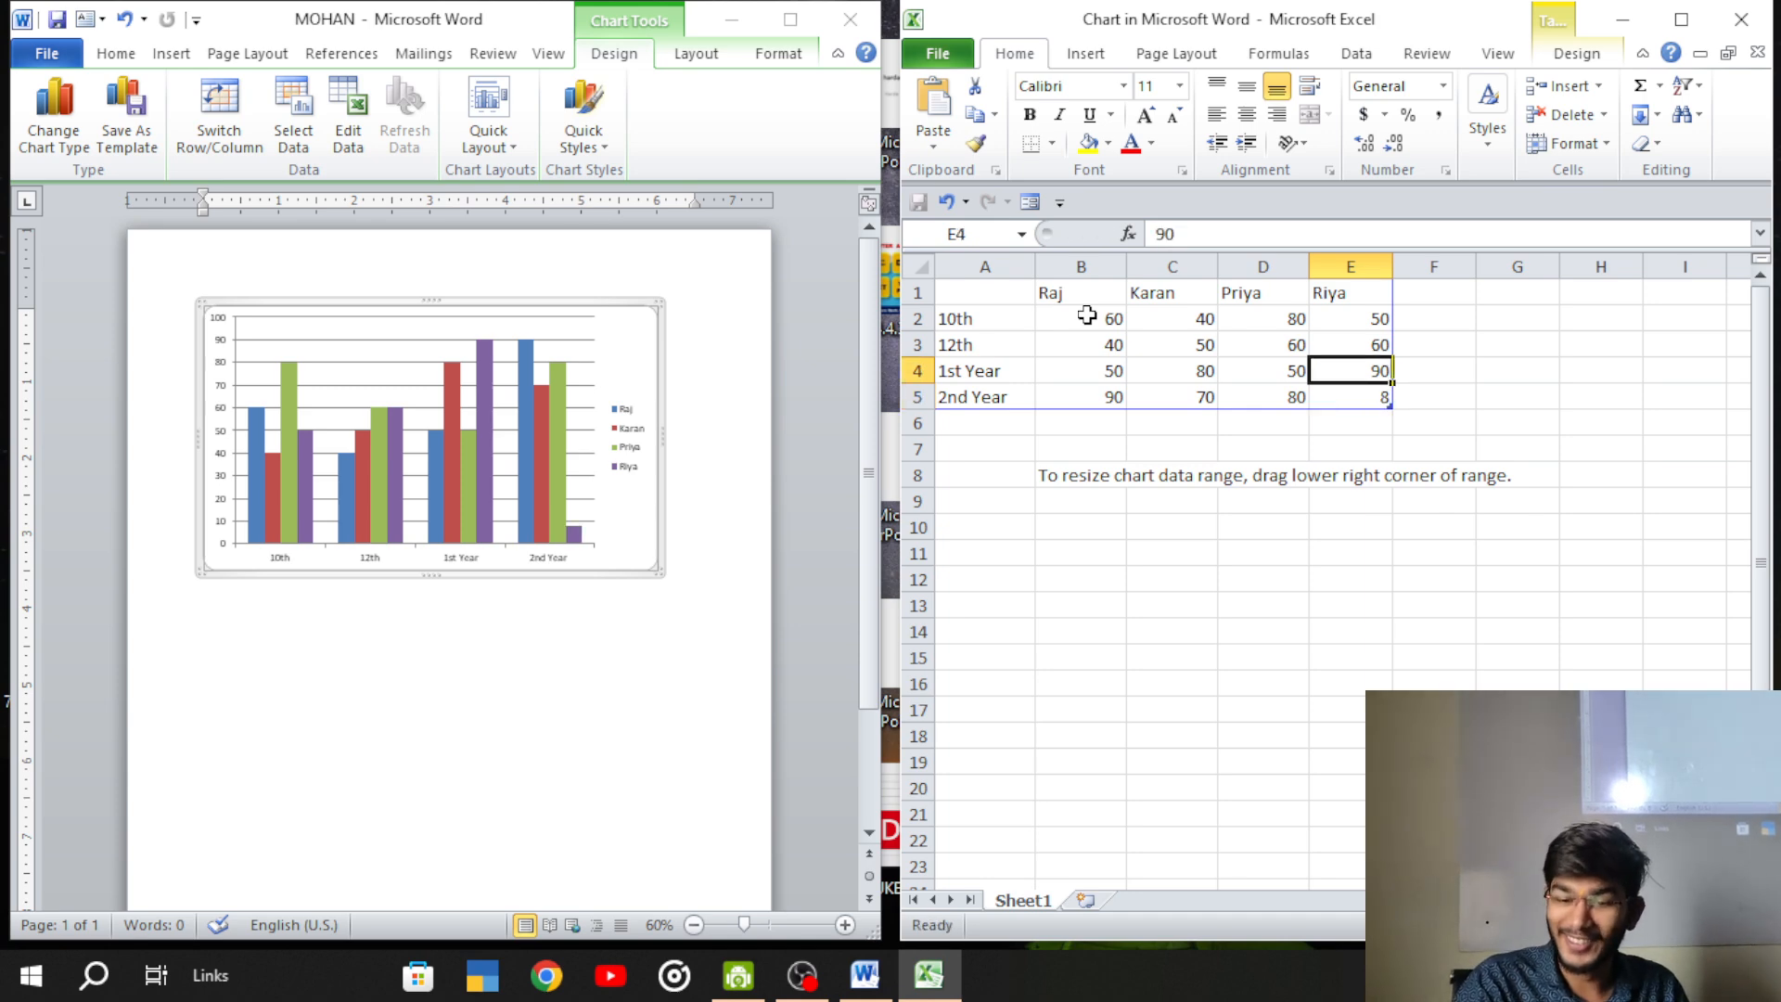
pyautogui.write('7')
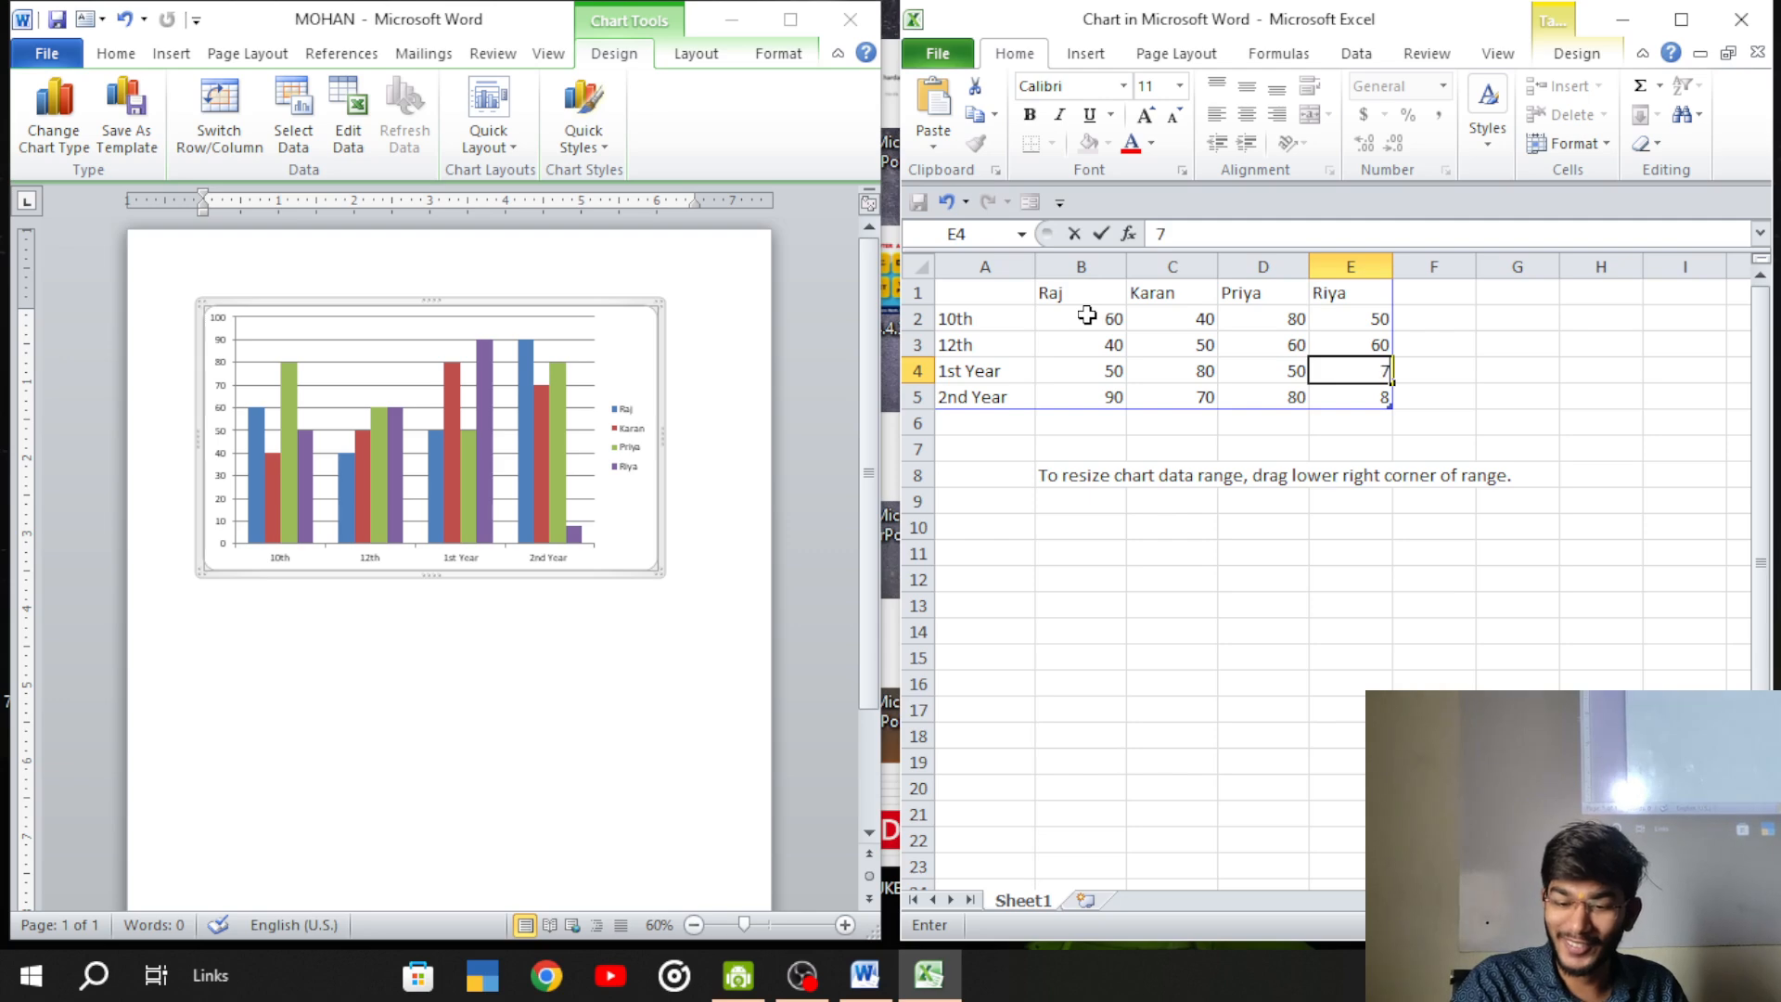
pyautogui.write('0')
pyautogui.press('Return')
pyautogui.write('40')
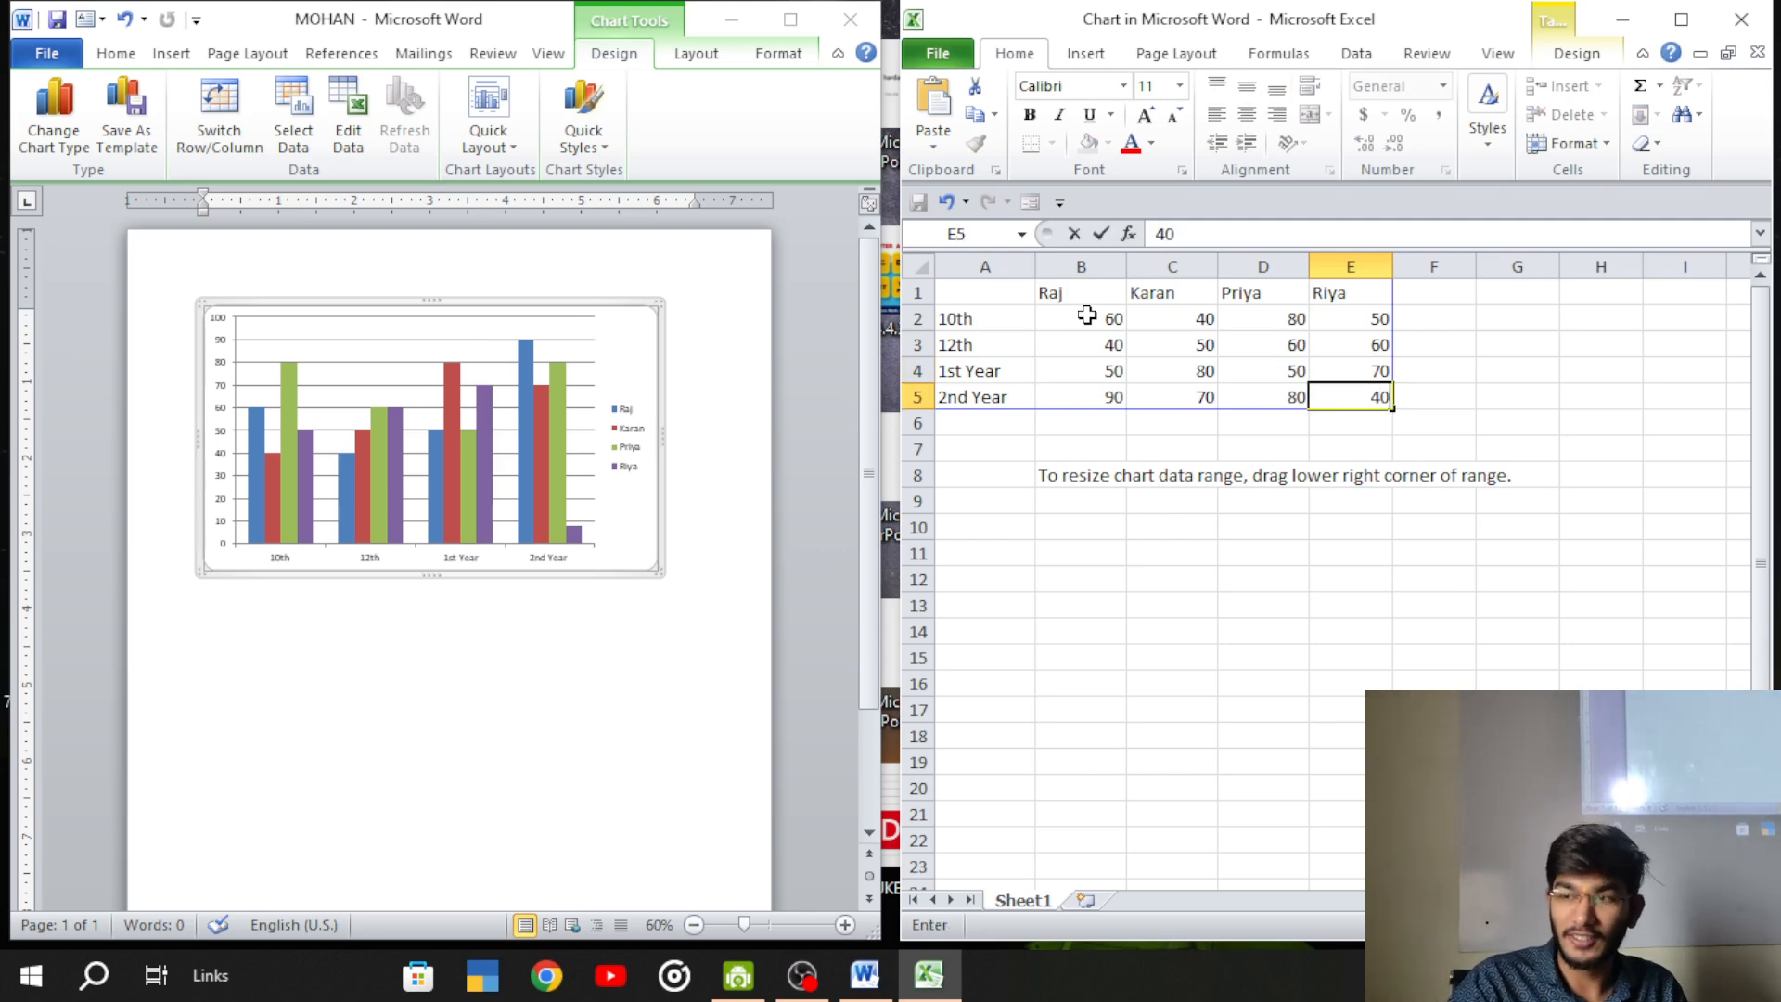
pyautogui.click(1149, 550)
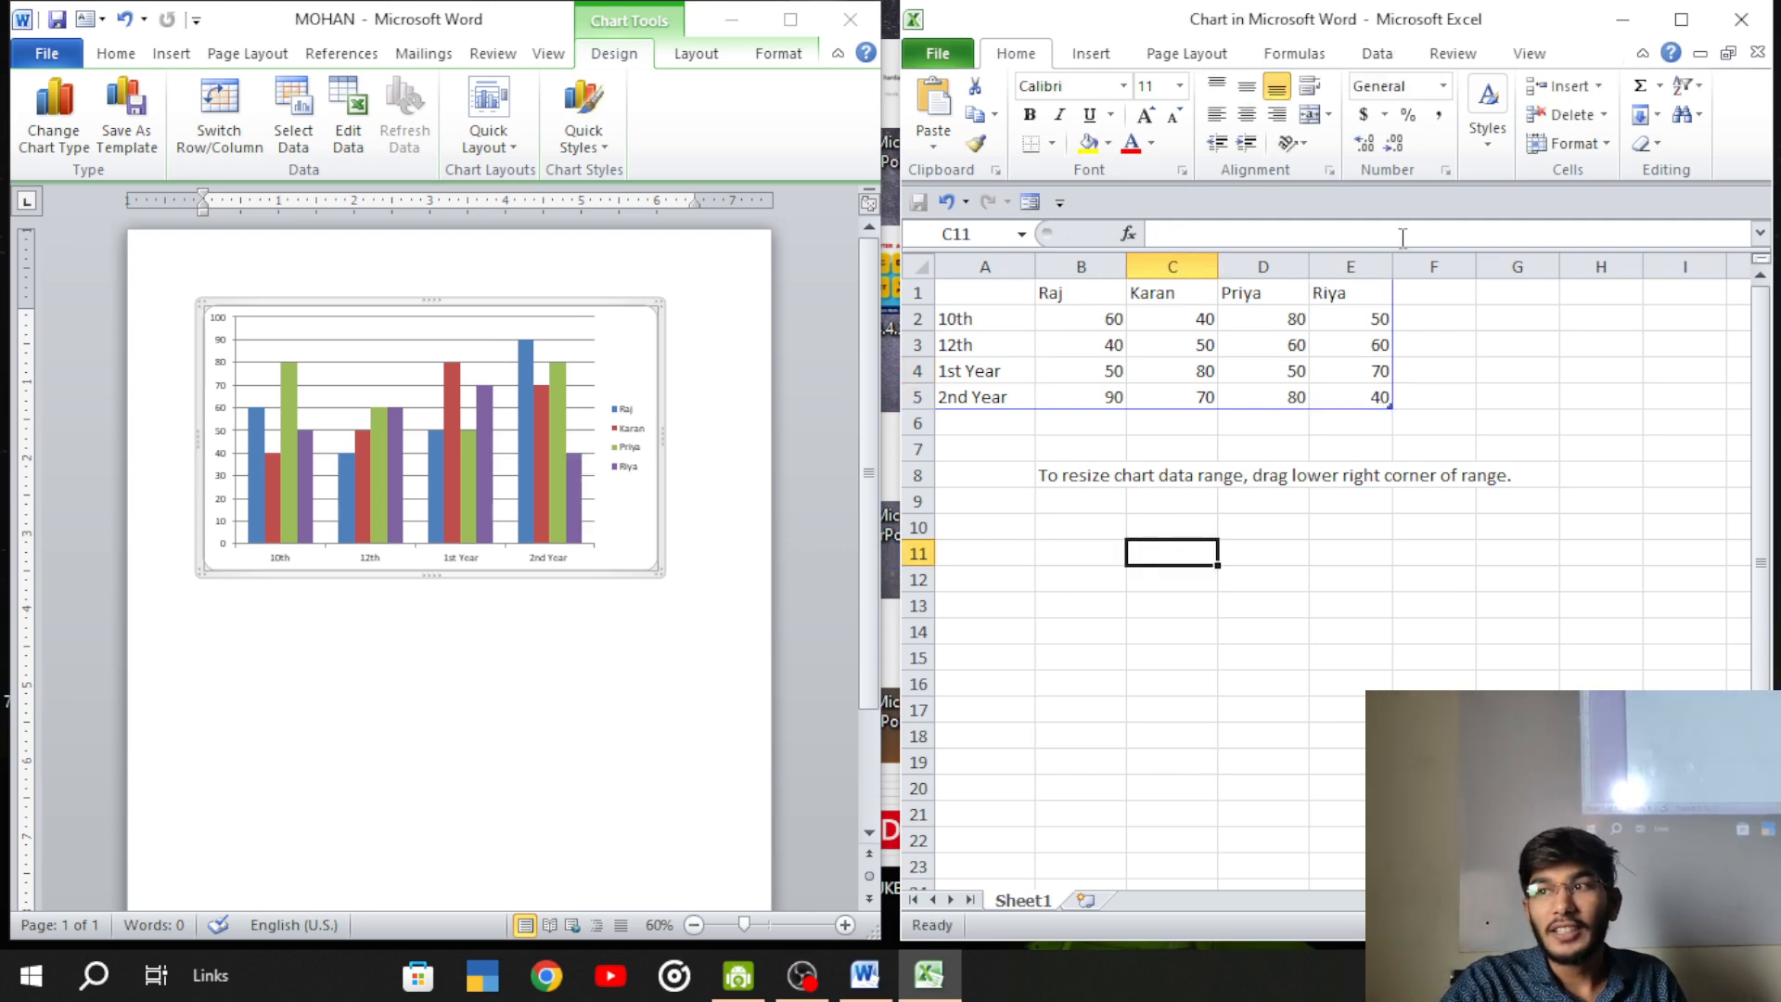
# - Close the chart's data sheet and examine the students' 10th and 12th columns in the chart
pyautogui.click(1753, 14)
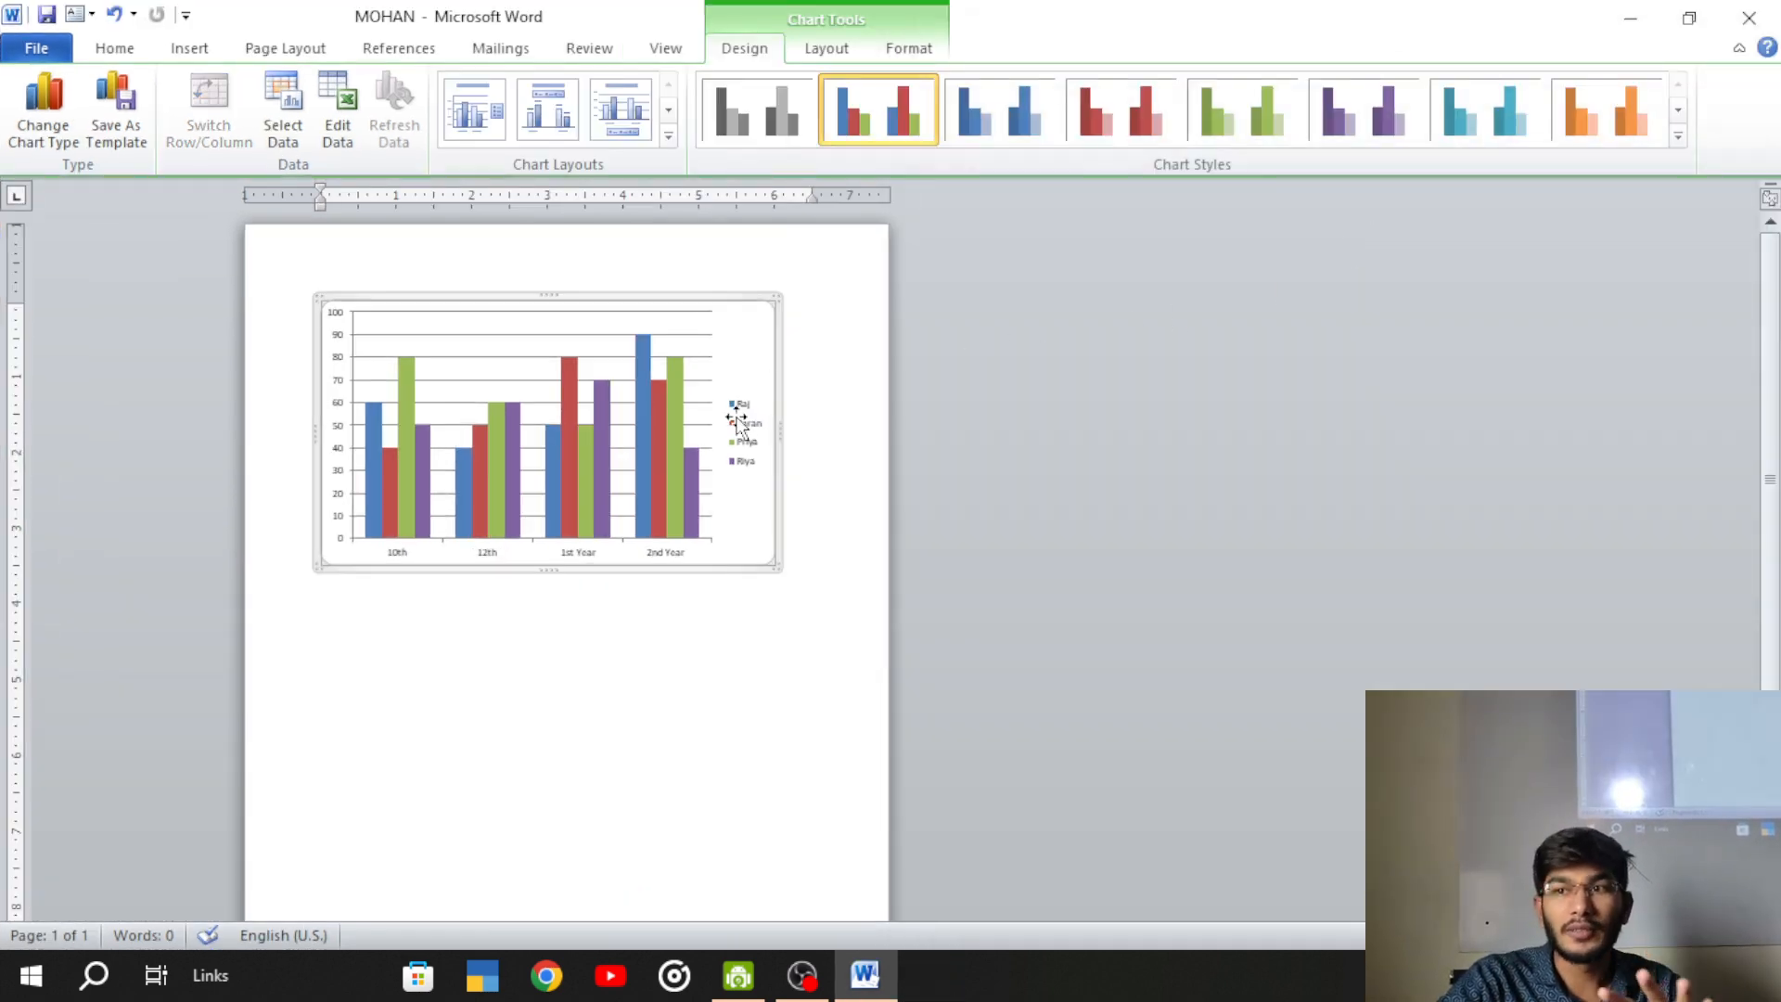
pyautogui.scroll(3, 537, 490)
pyautogui.scroll(3, 536, 490)
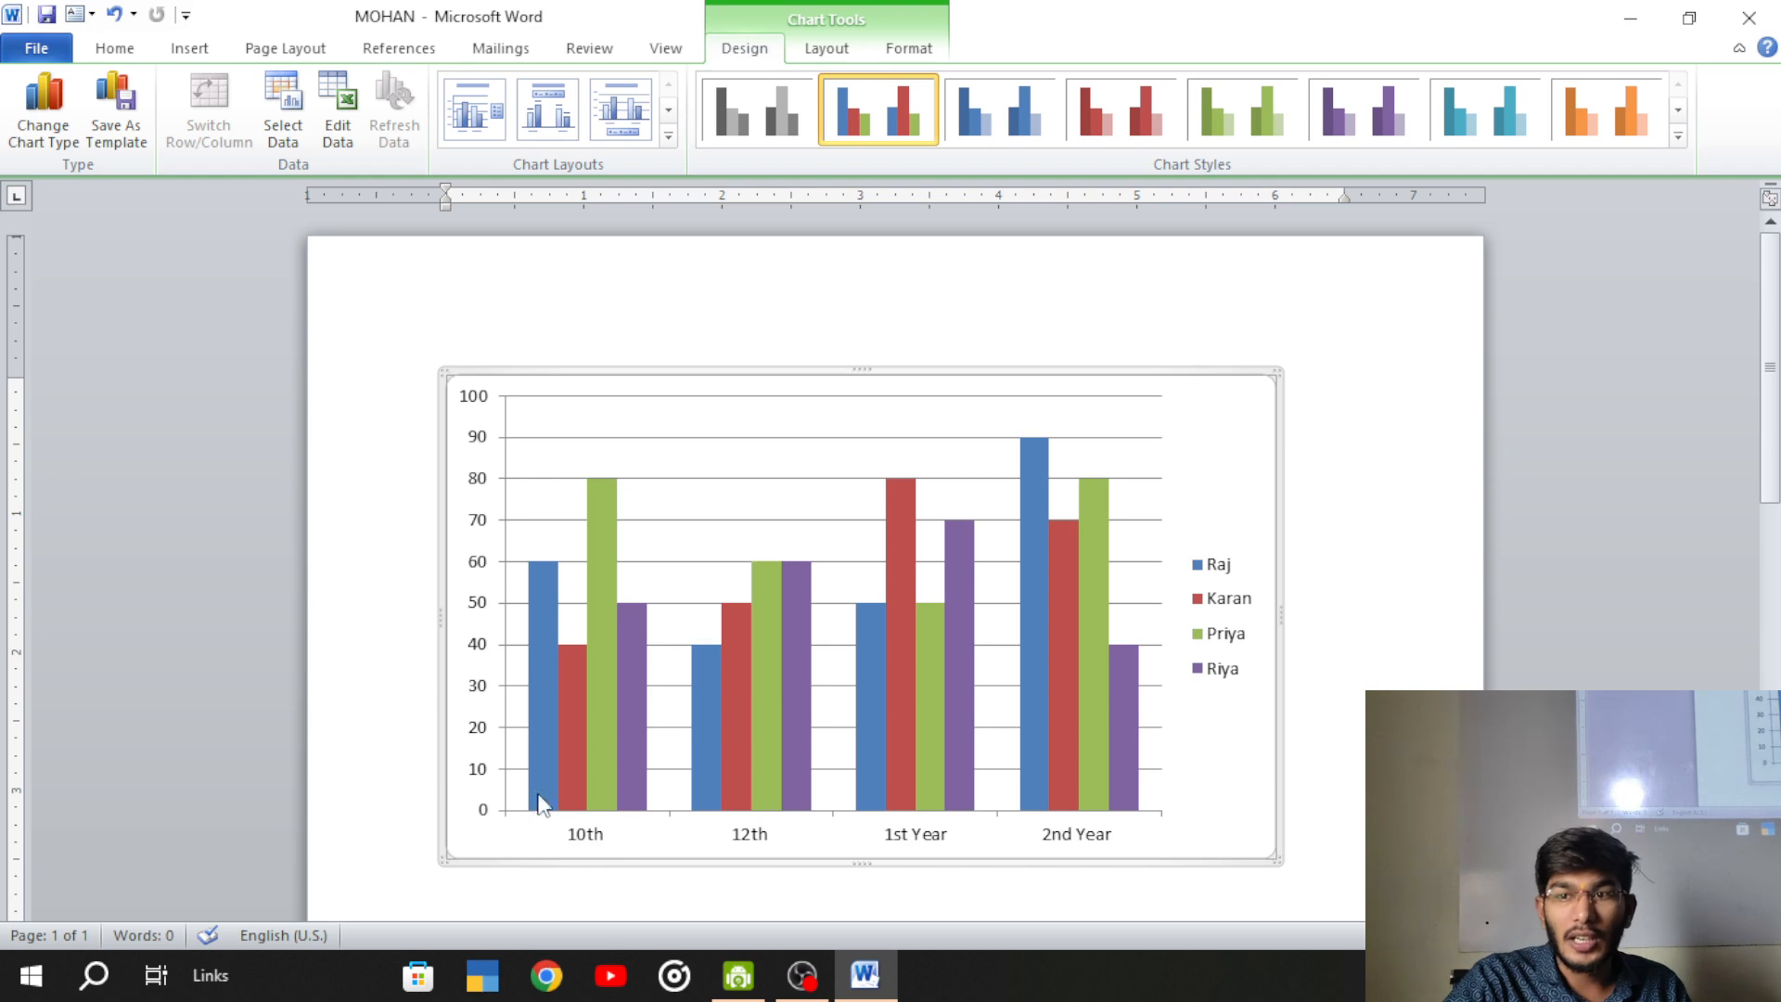
pyautogui.moveTo(539, 586)
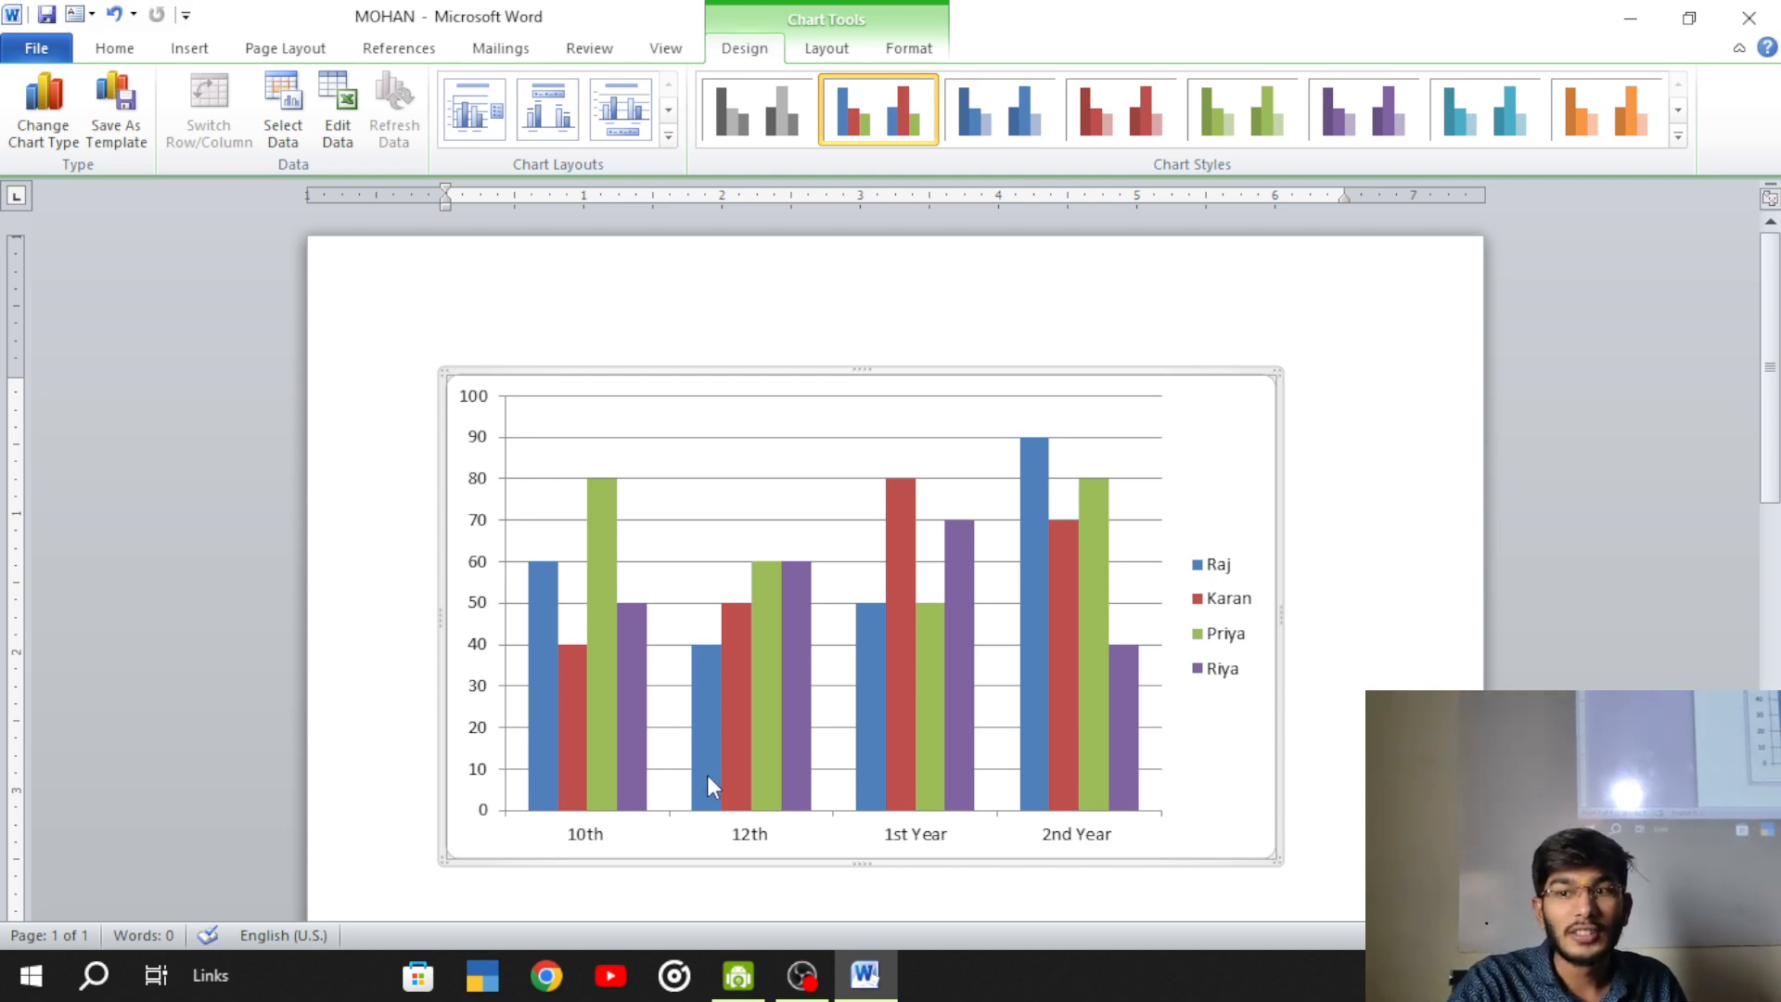
pyautogui.moveTo(697, 675)
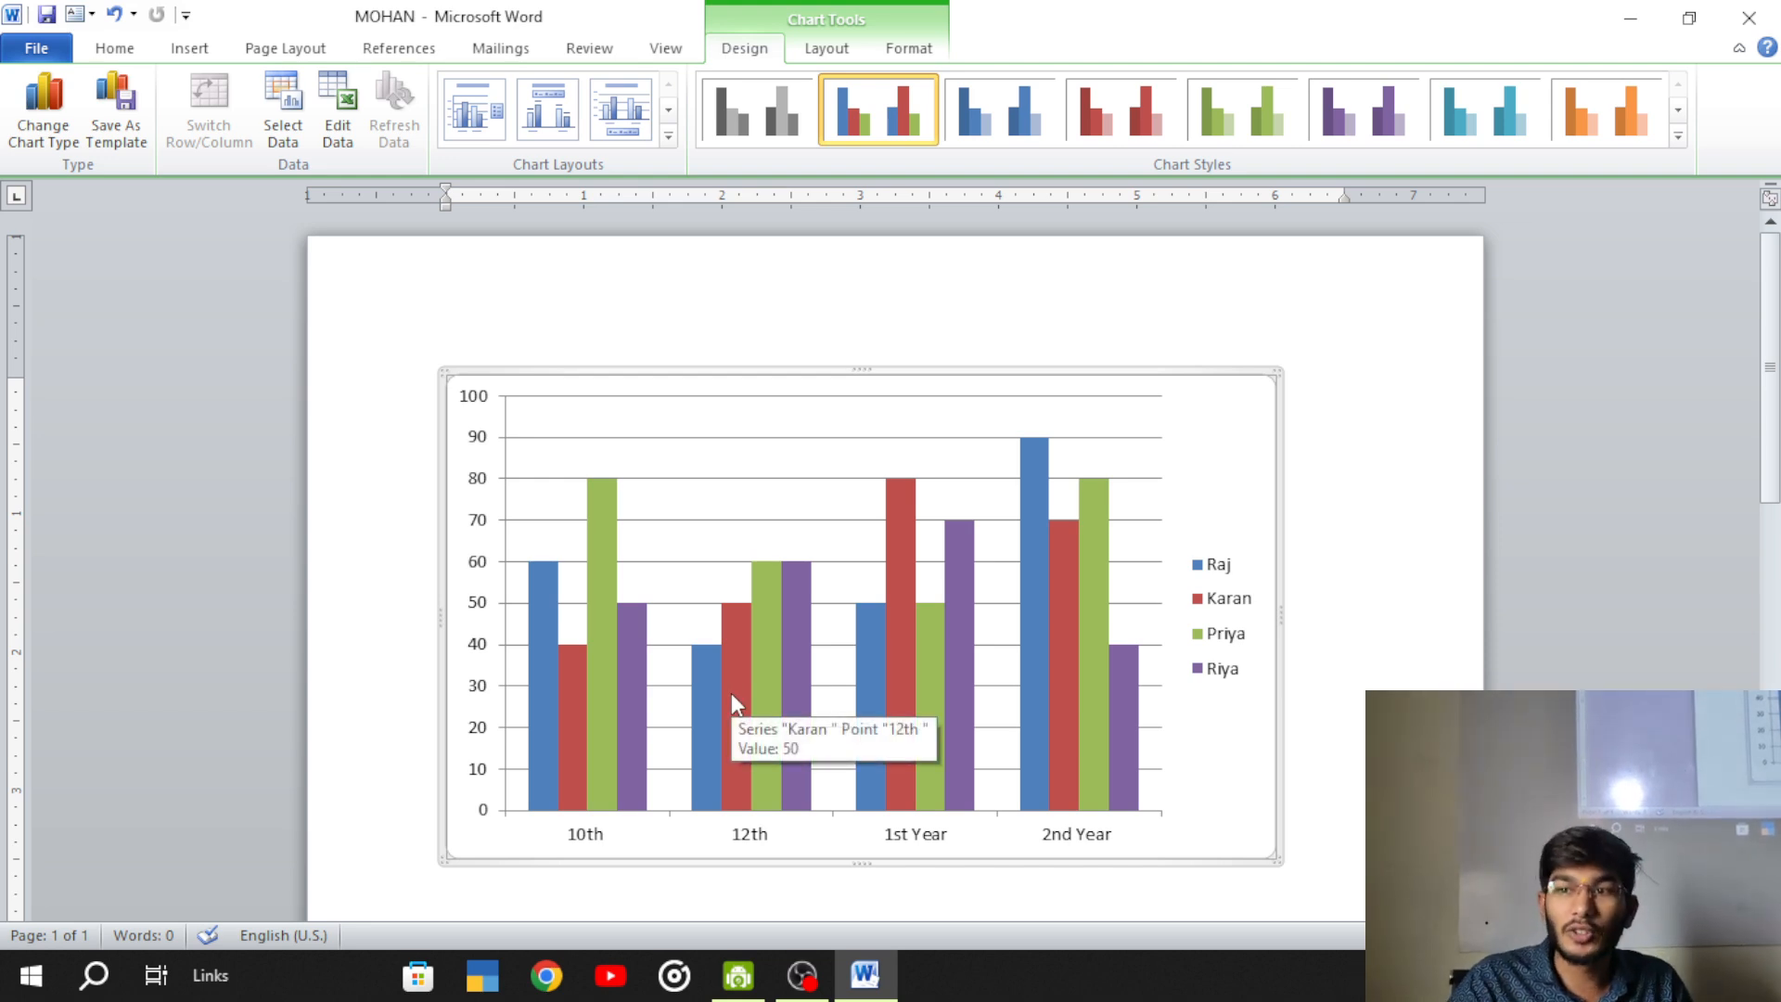
pyautogui.moveTo(647, 707)
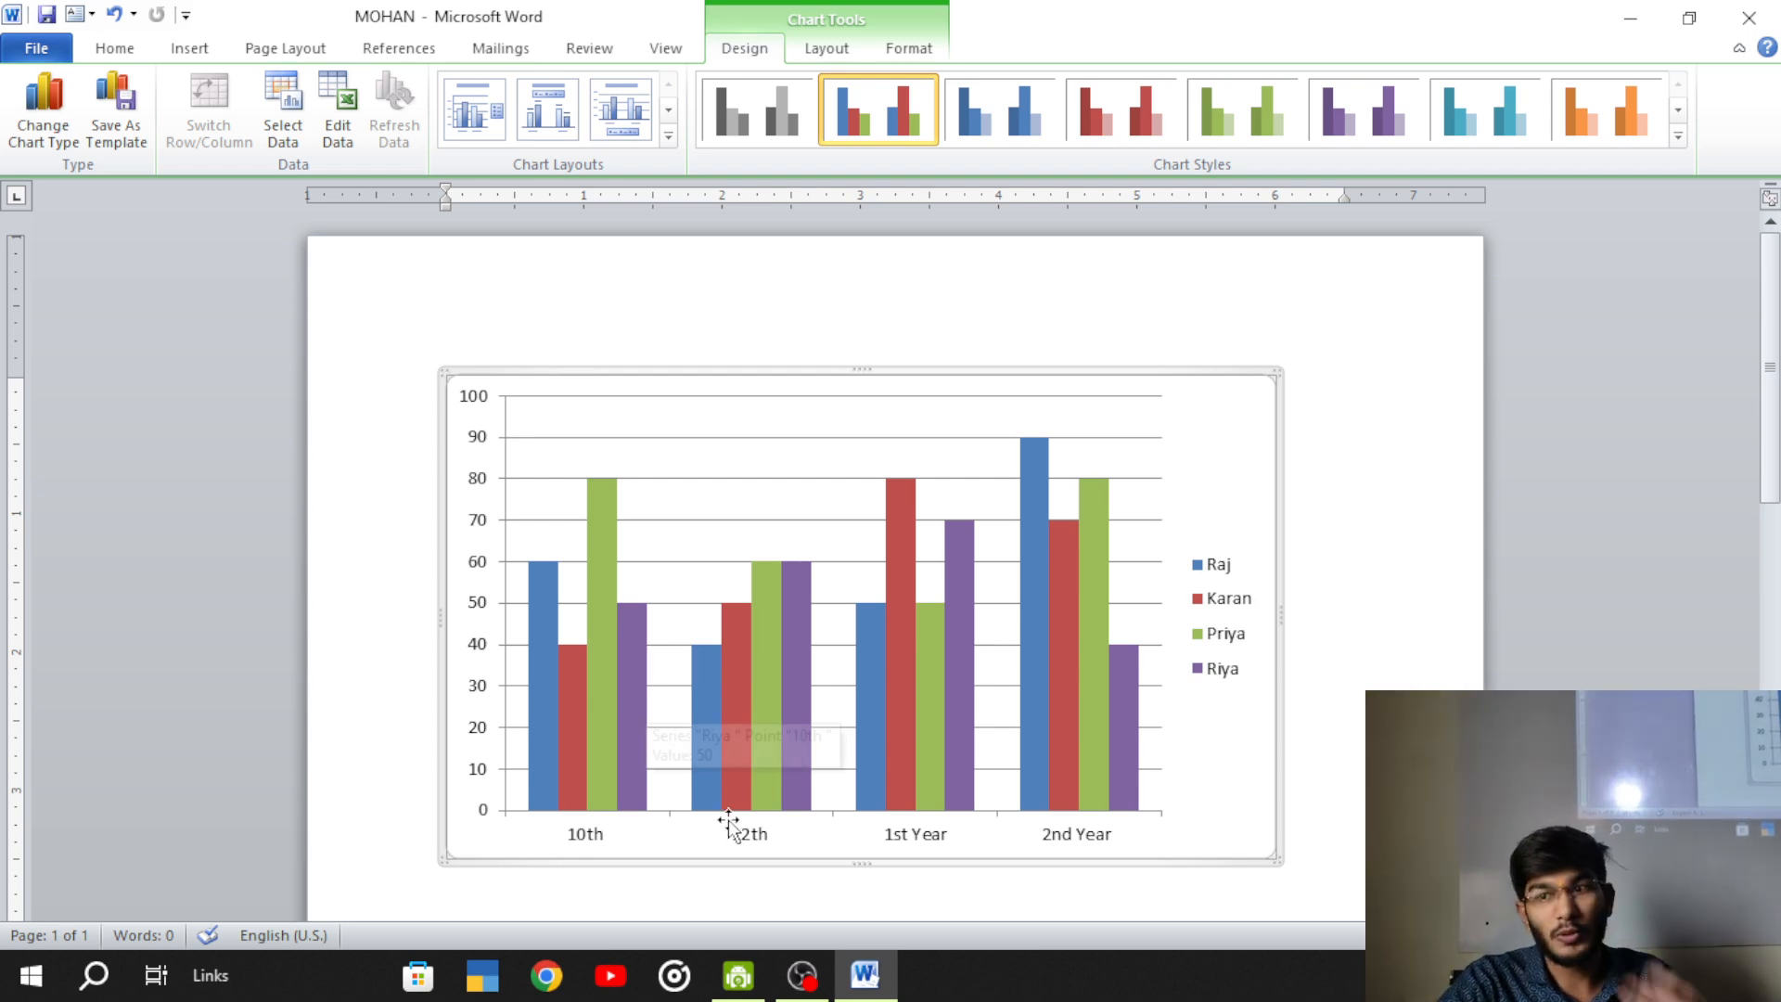
# - Reopen the chart's data for editing and set the first student's 12th mark in B3 to 70
pyautogui.rightClick(688, 664)
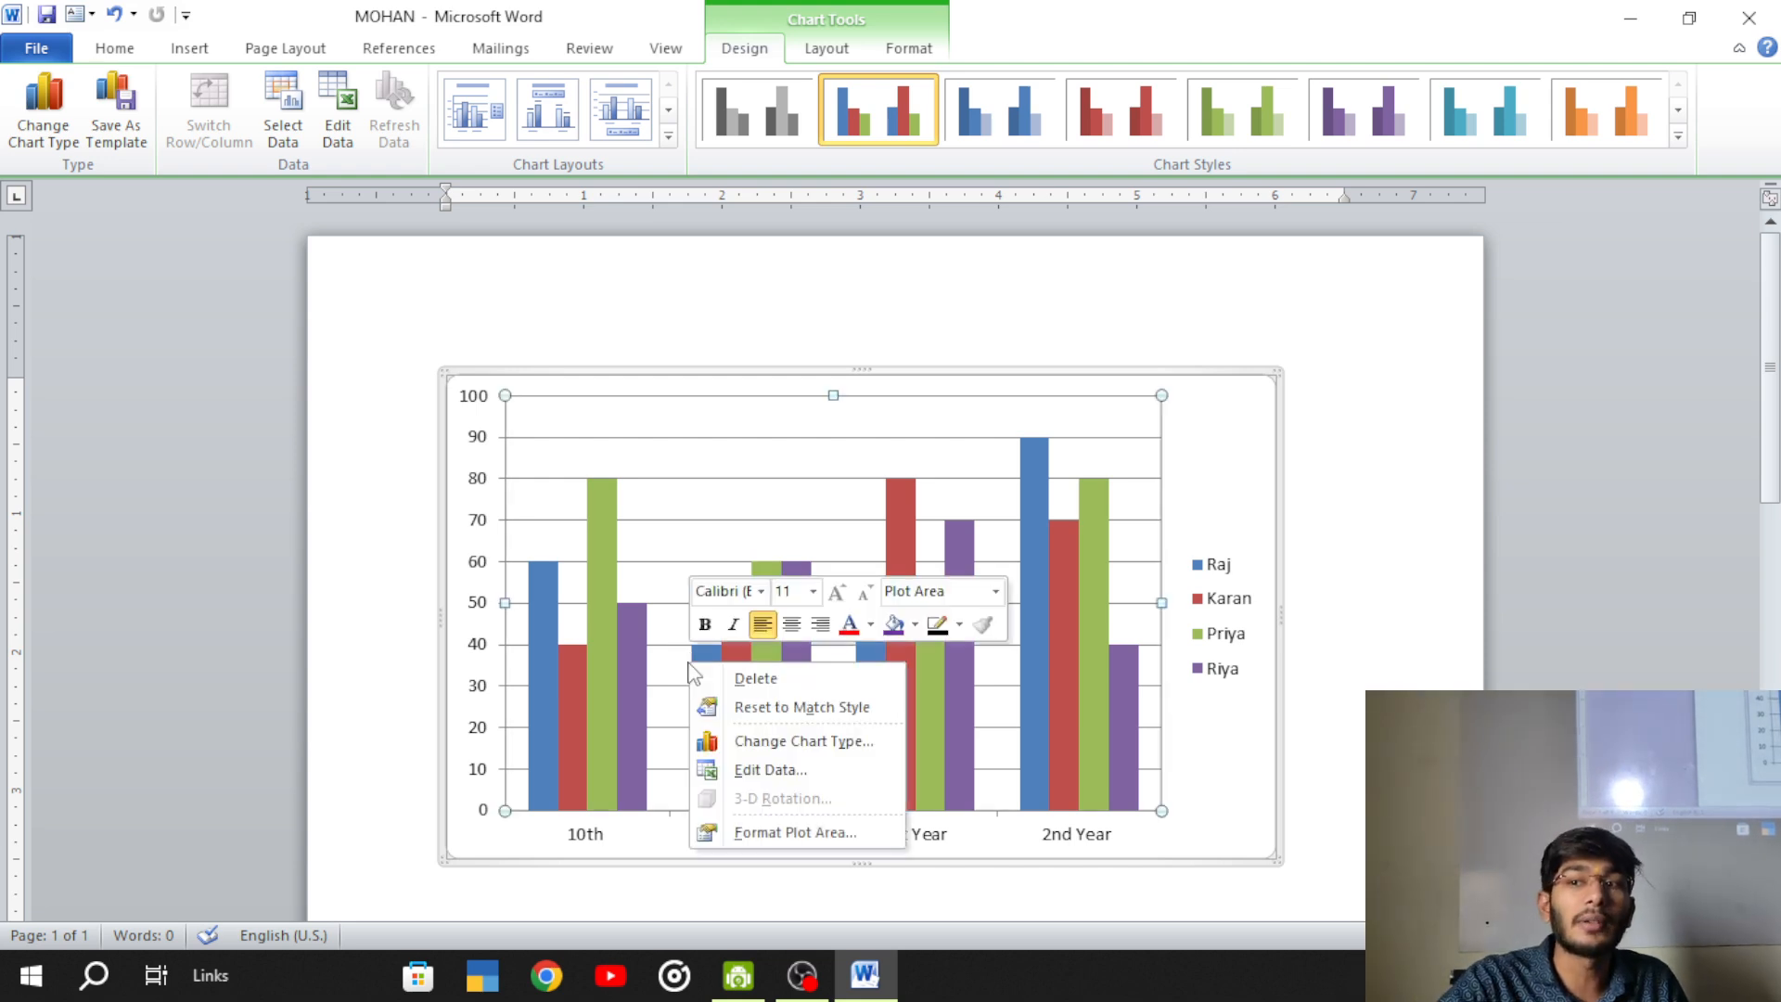
pyautogui.click(774, 775)
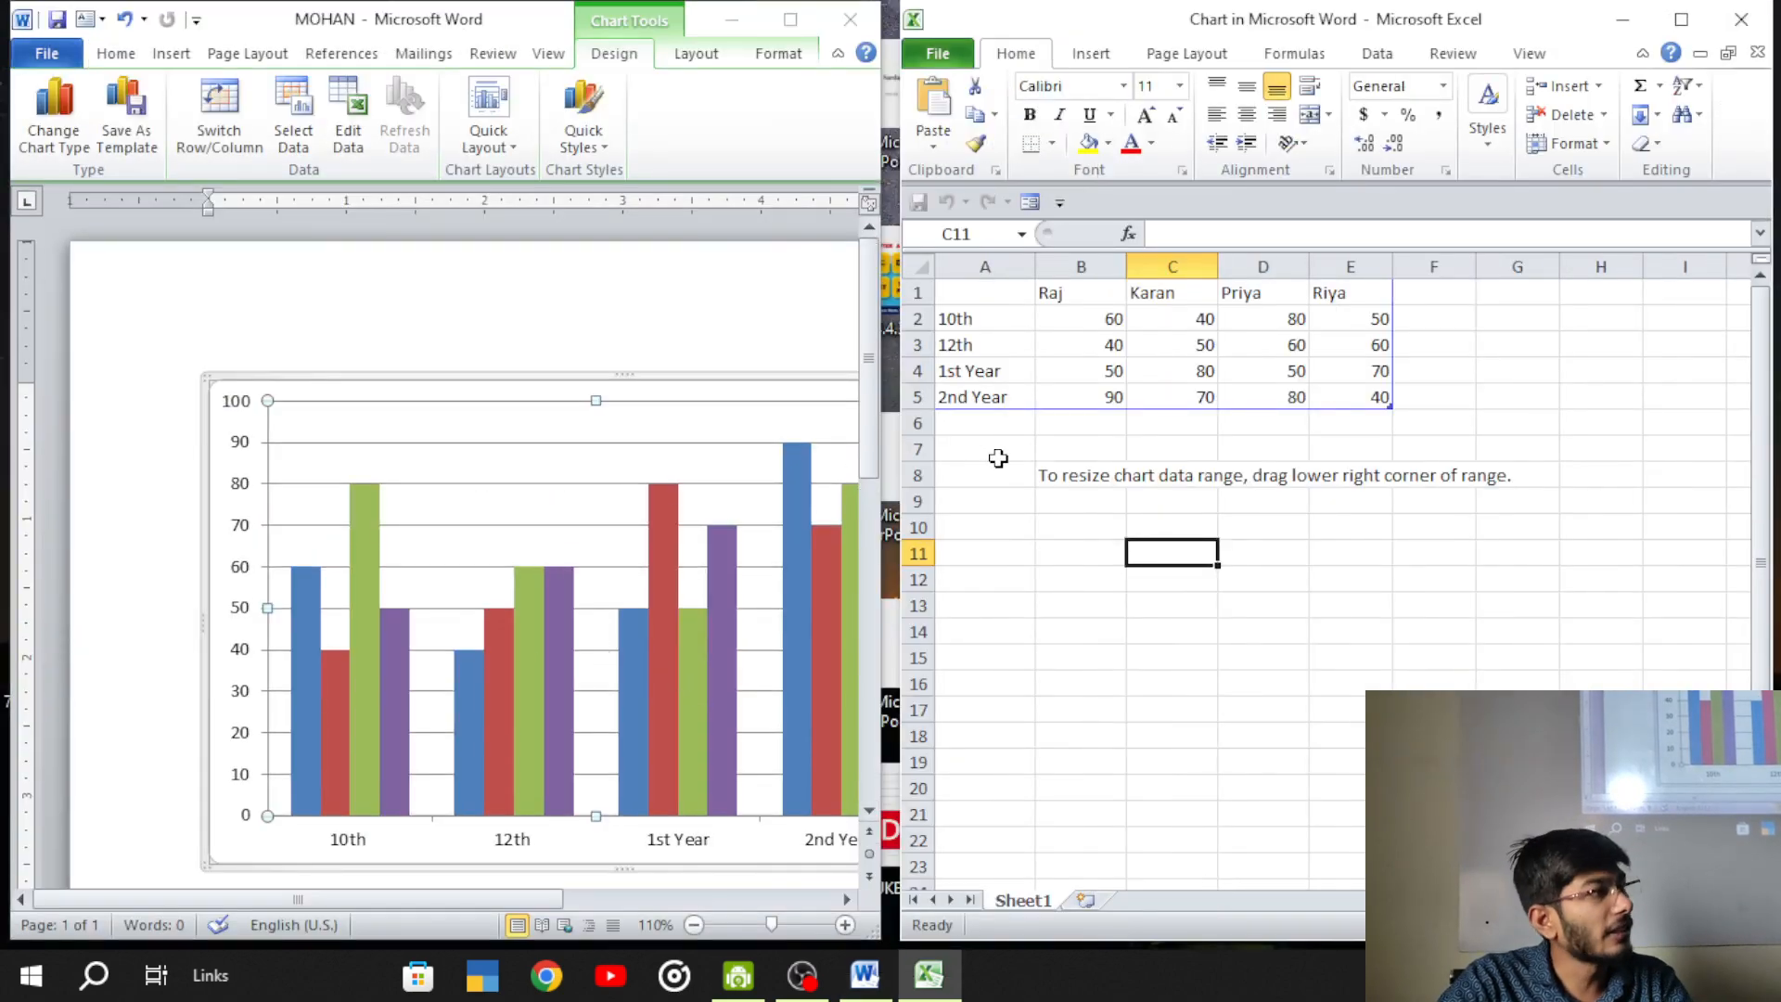
pyautogui.click(1063, 315)
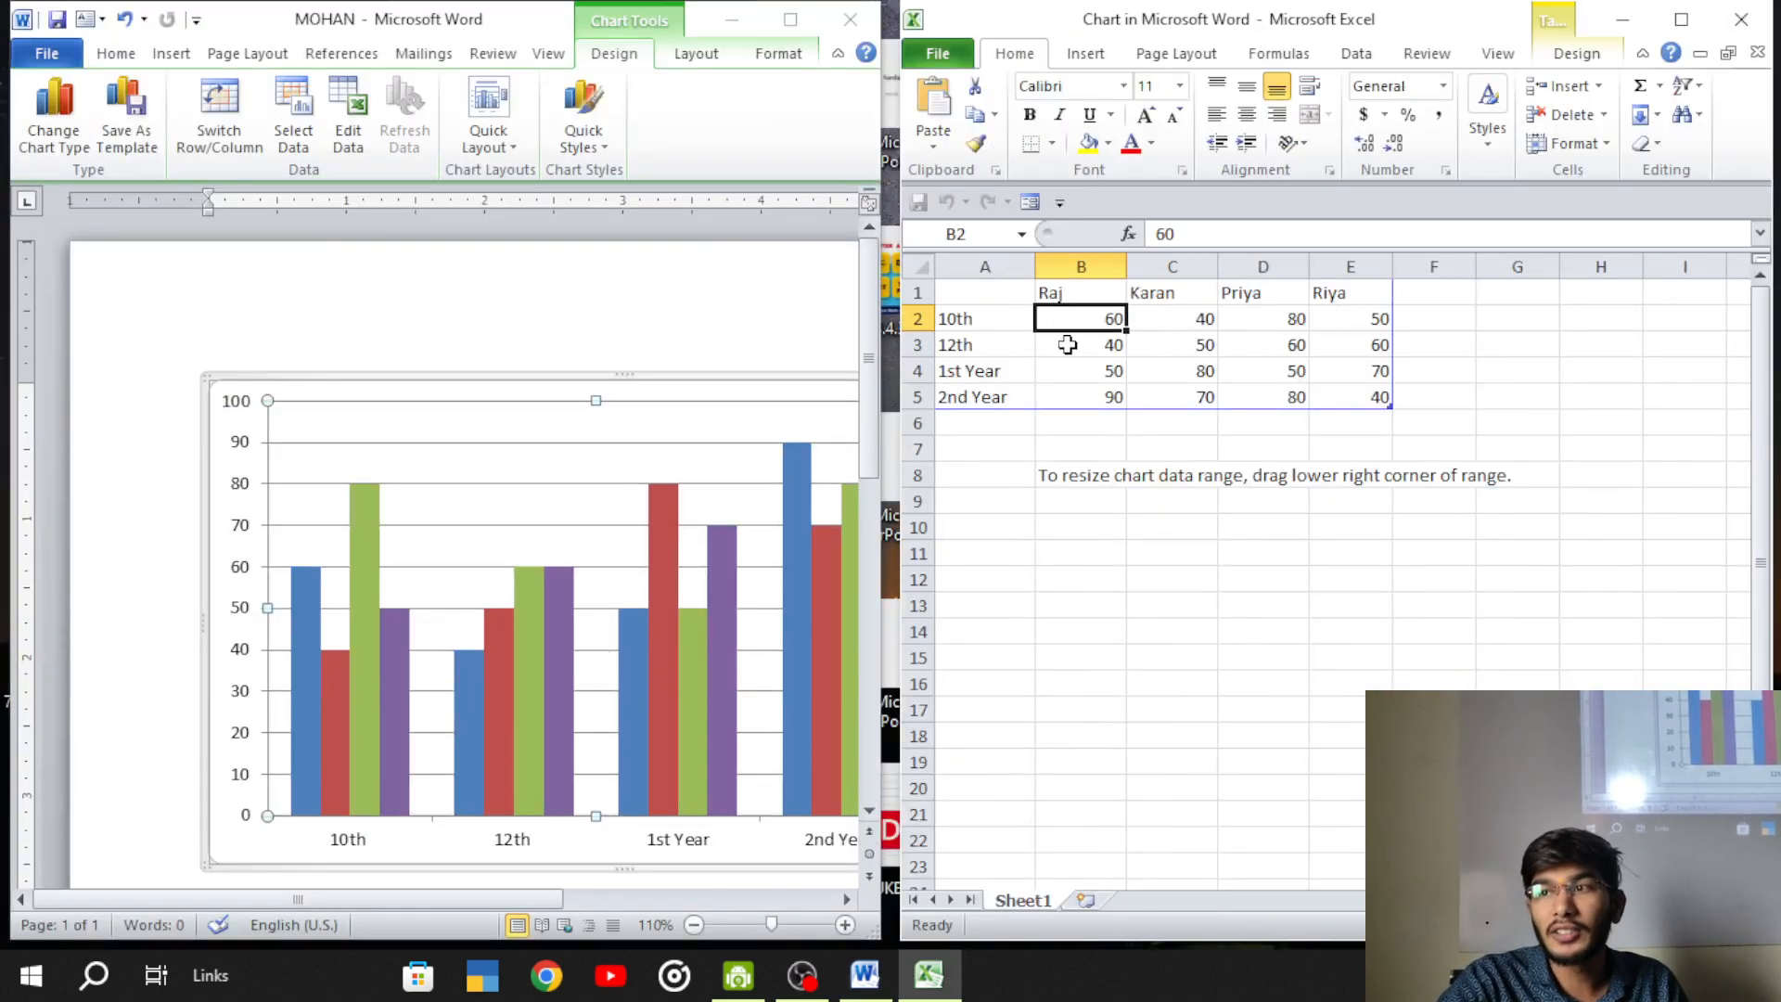
pyautogui.click(1069, 353)
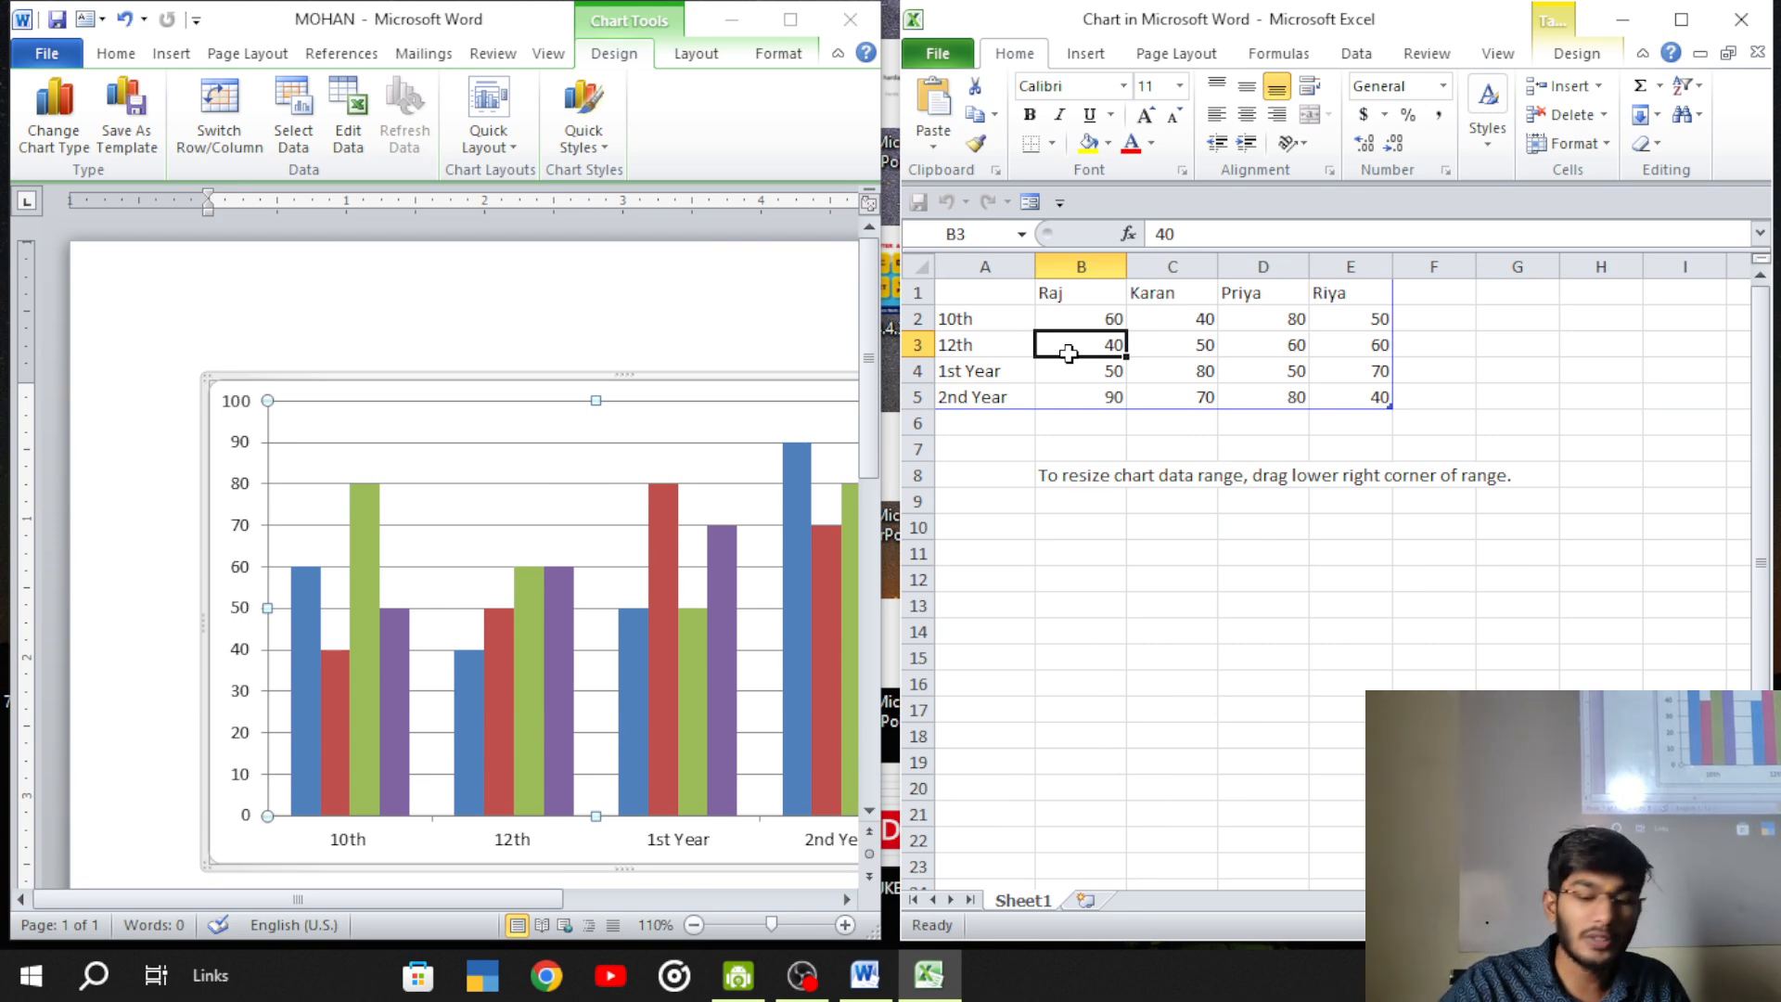
pyautogui.write('70')
pyautogui.click(1174, 555)
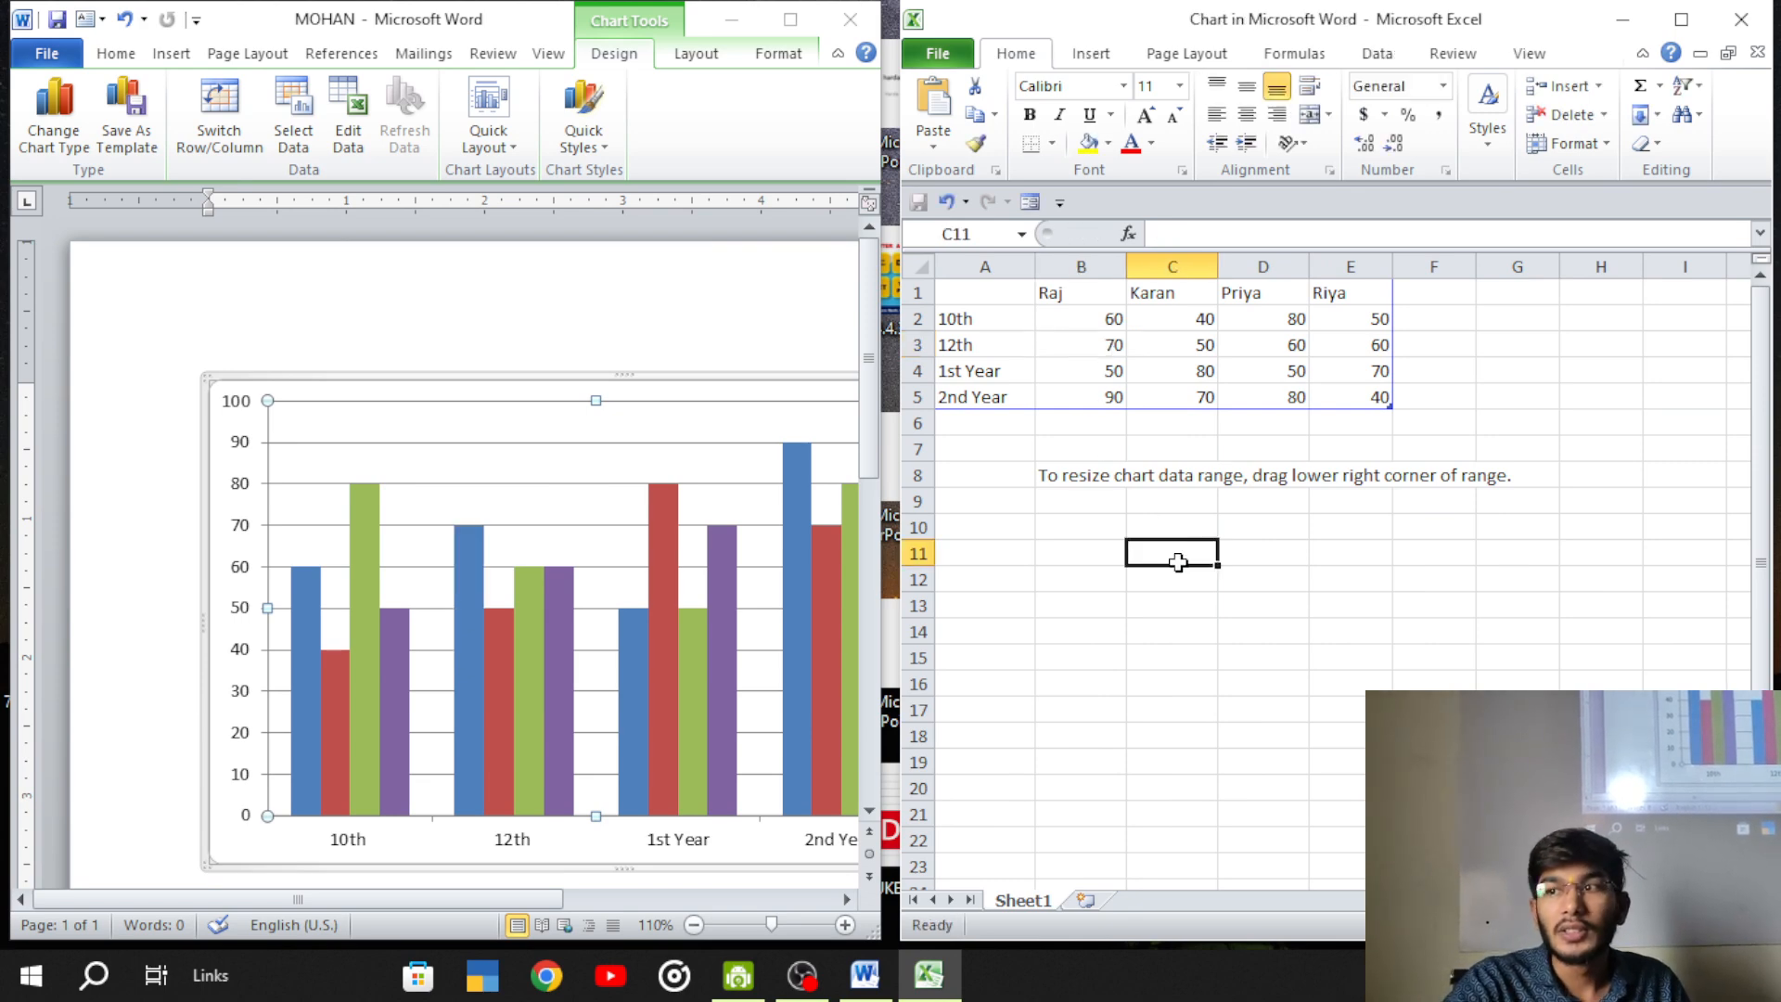
# - Try to set the fourth student's 12th mark in E3 to 80, and close the data sheet
pyautogui.click(1369, 339)
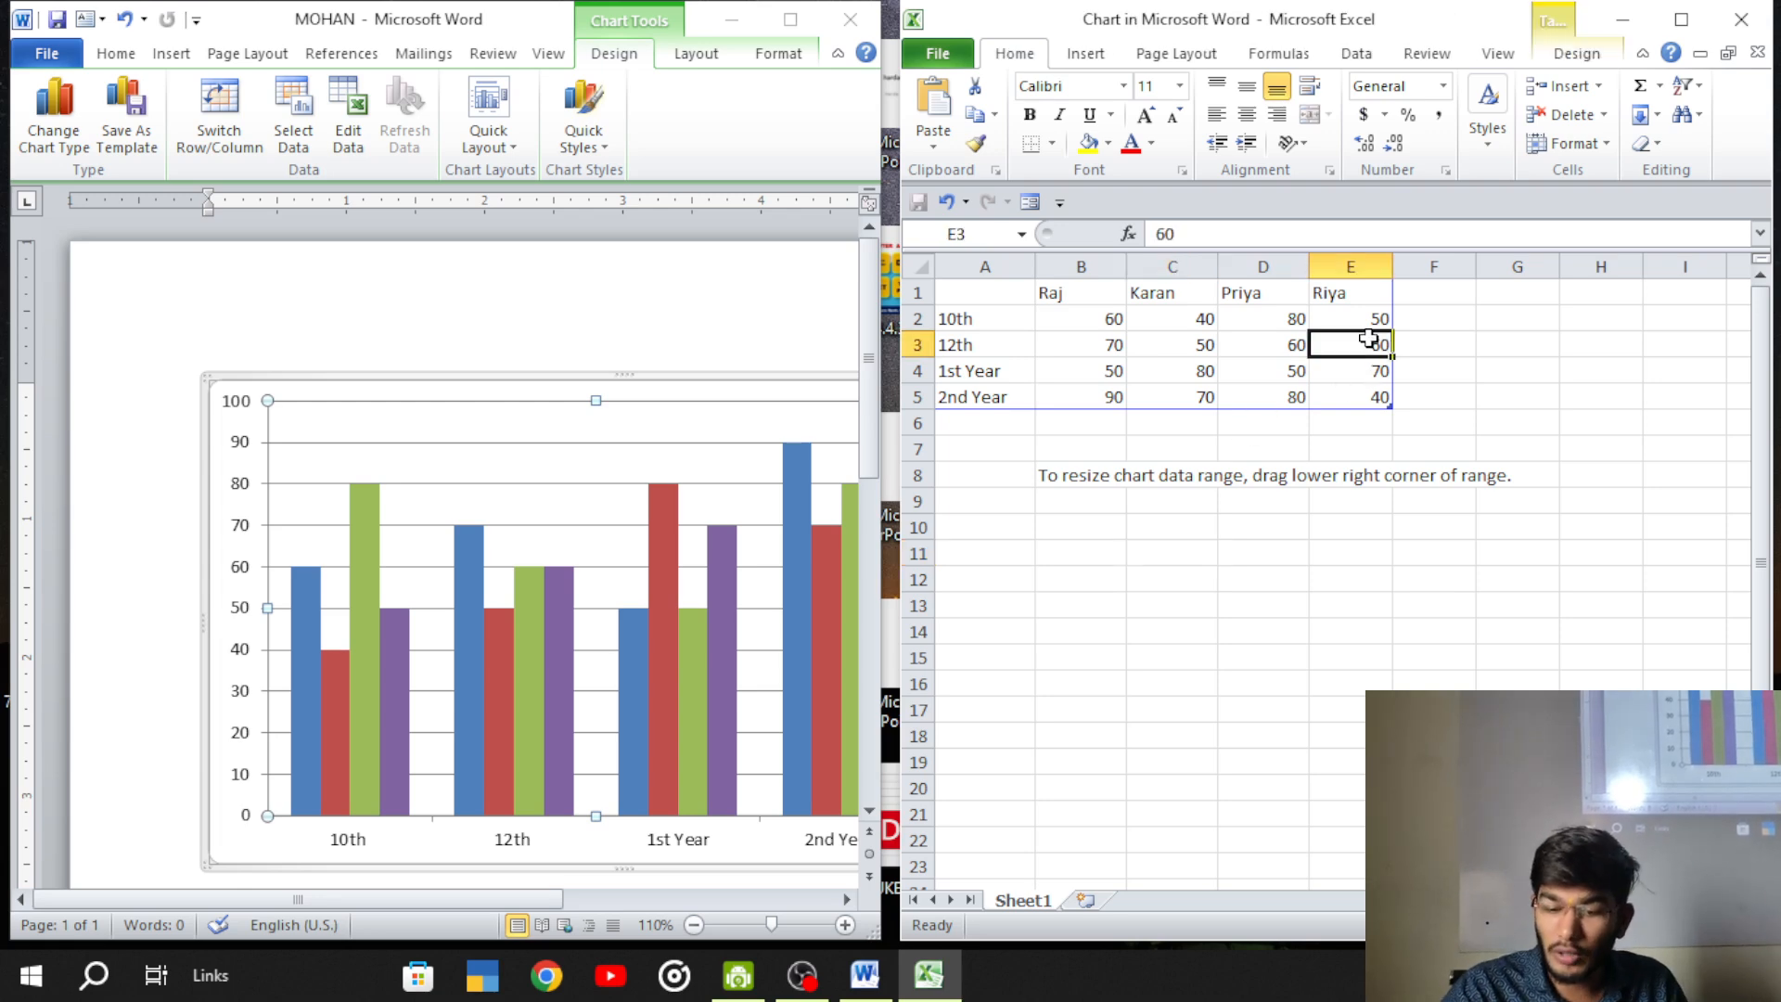
pyautogui.write('80')
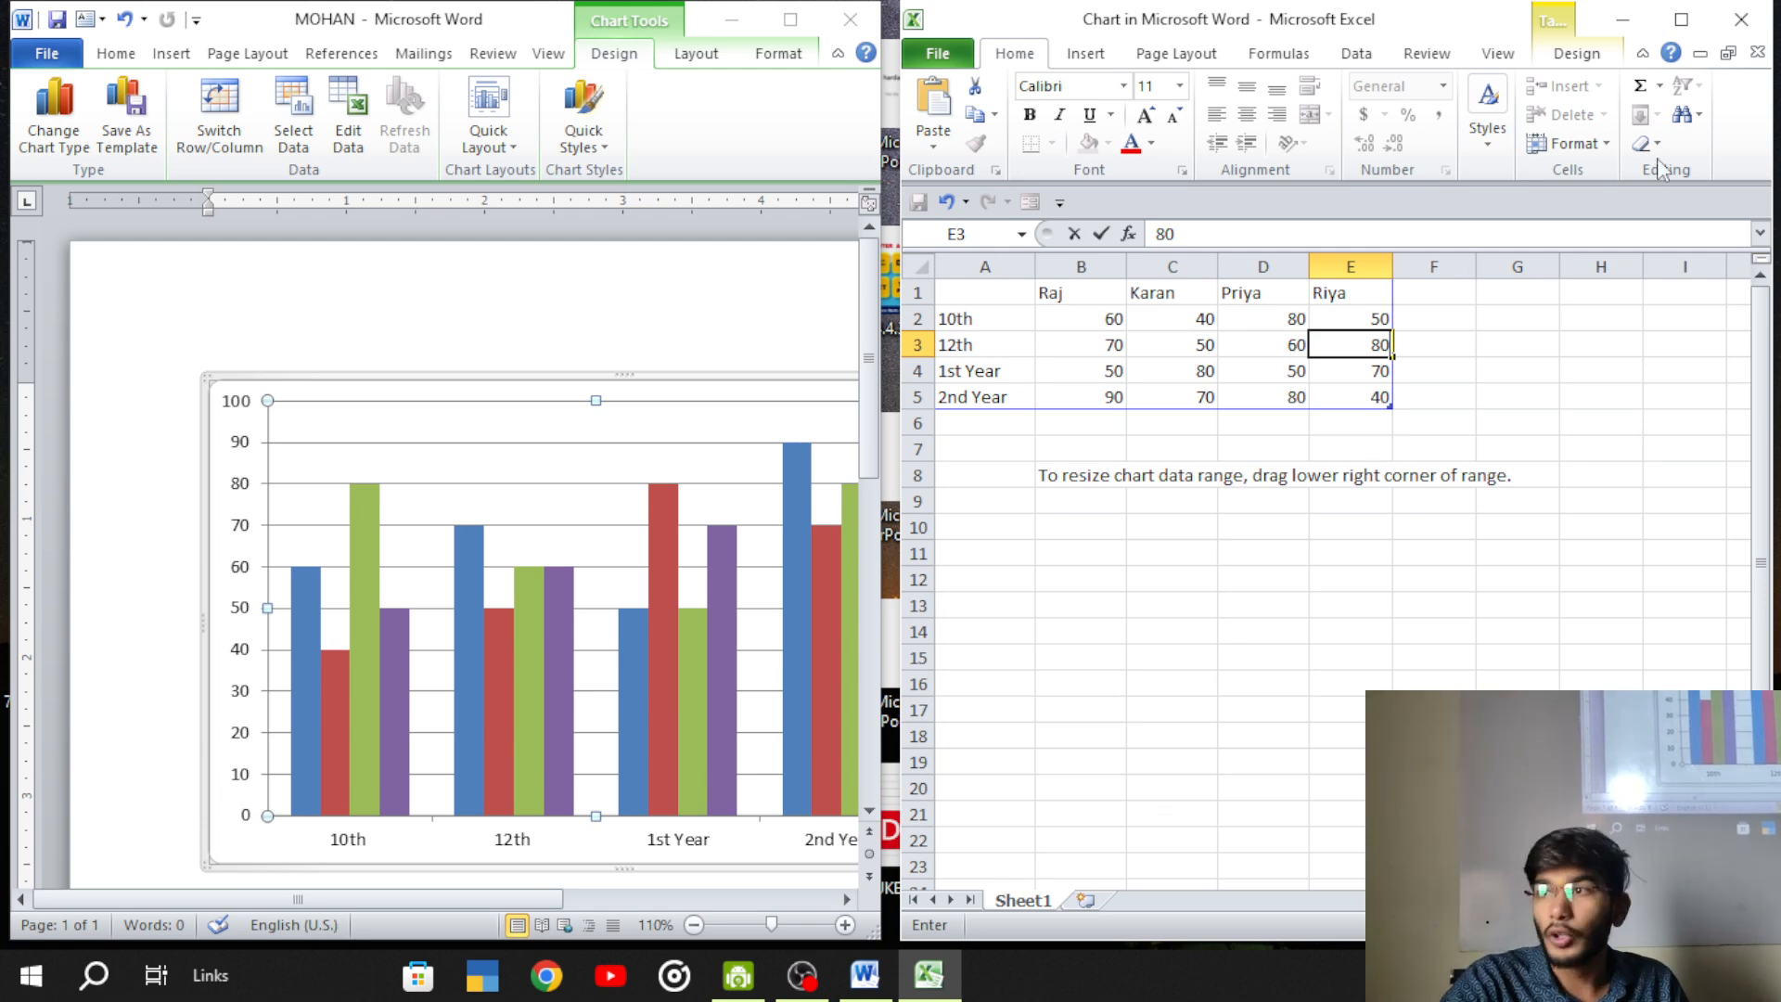
pyautogui.click(1741, 19)
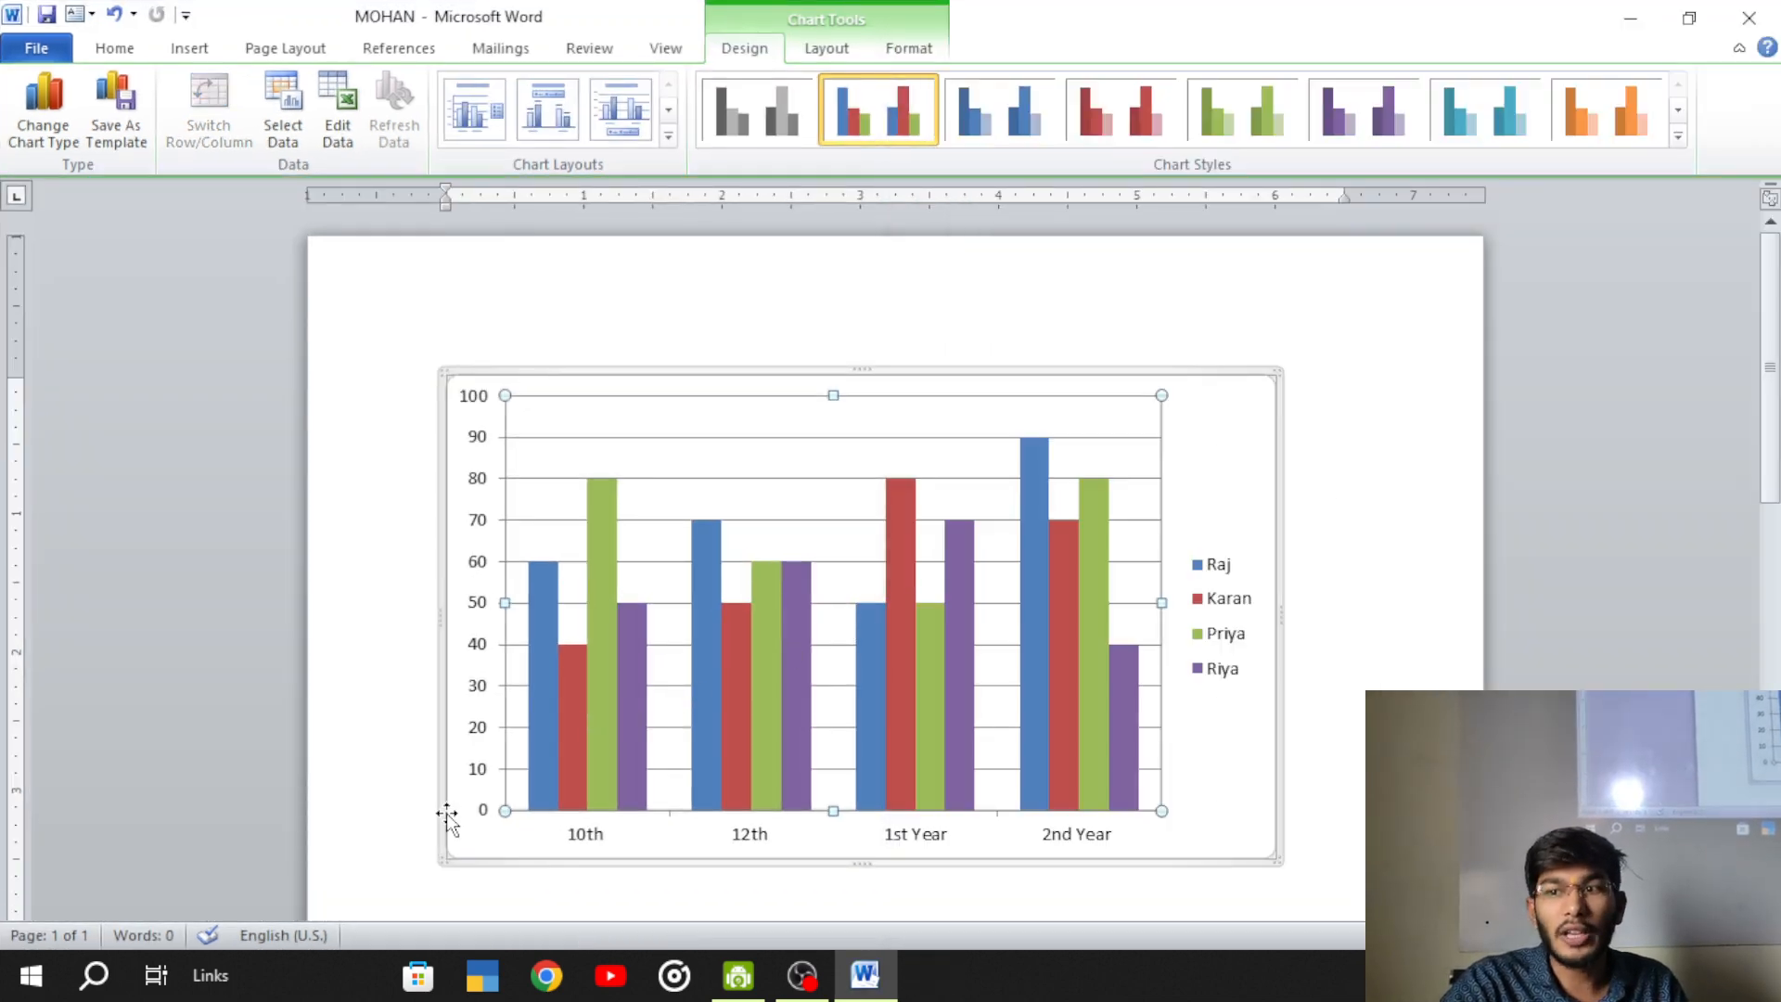
# - Check the first and fourth students' column series in the chart and deselect the chart
pyautogui.click(712, 547)
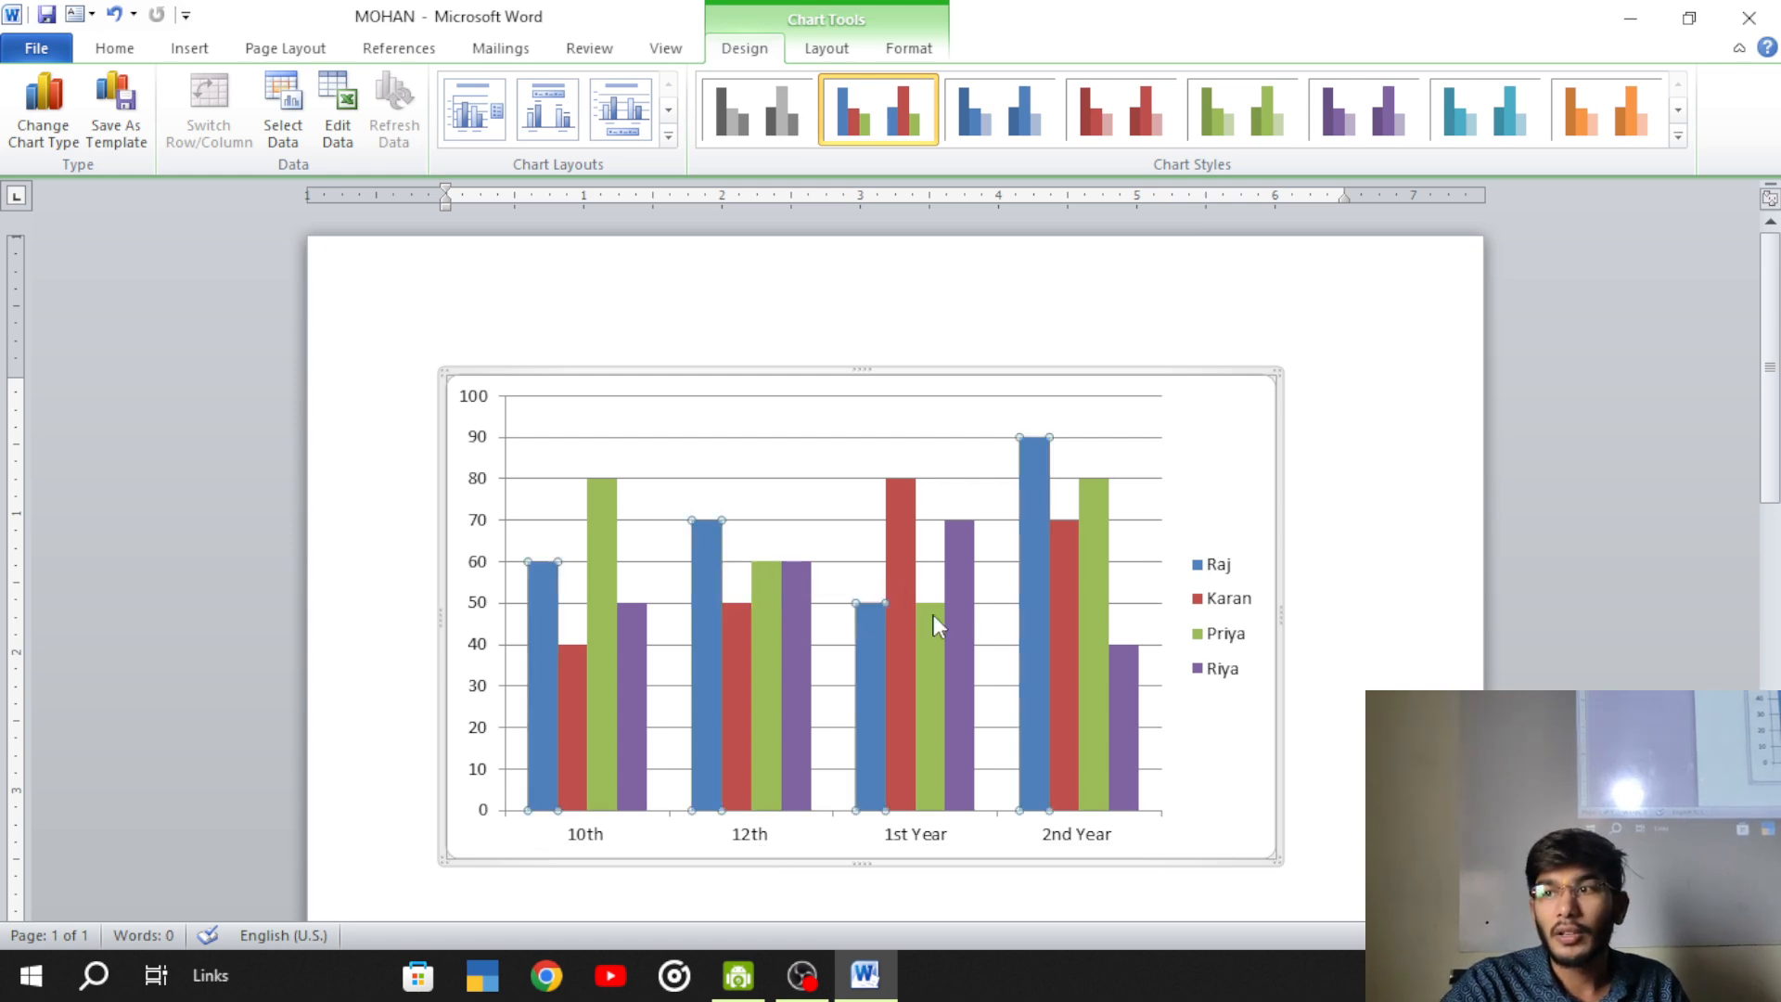
pyautogui.click(960, 554)
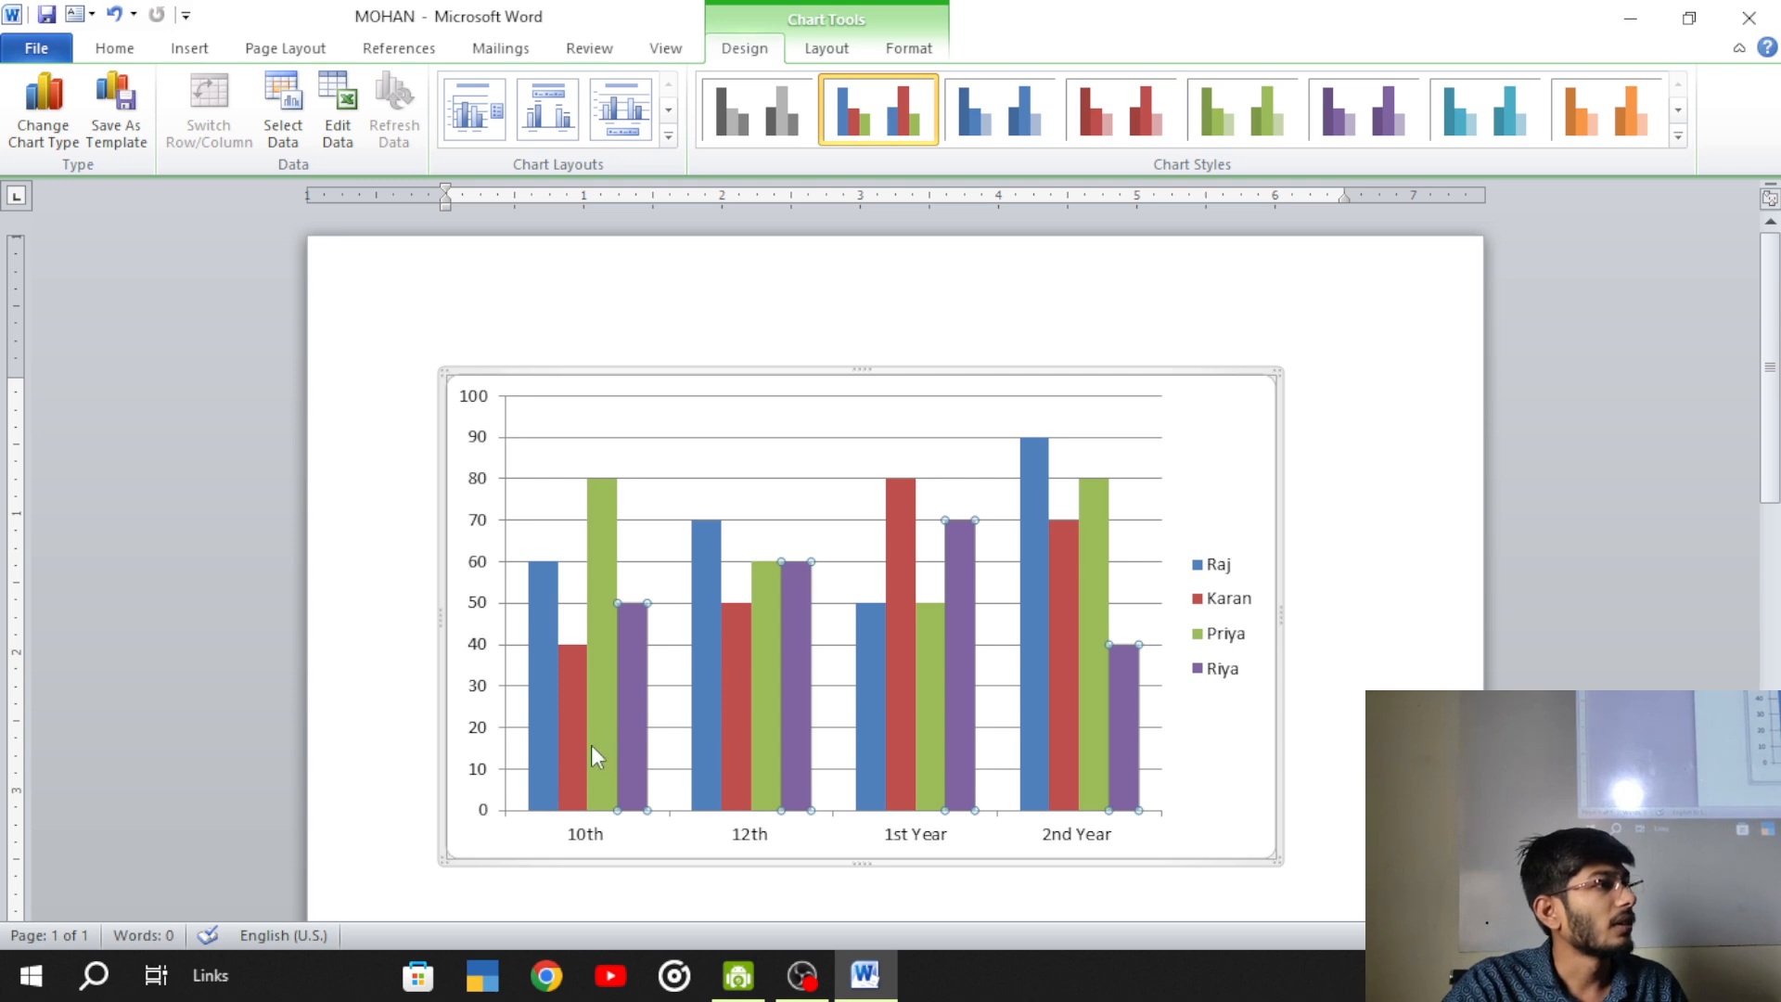
pyautogui.click(371, 714)
pyautogui.click(1321, 646)
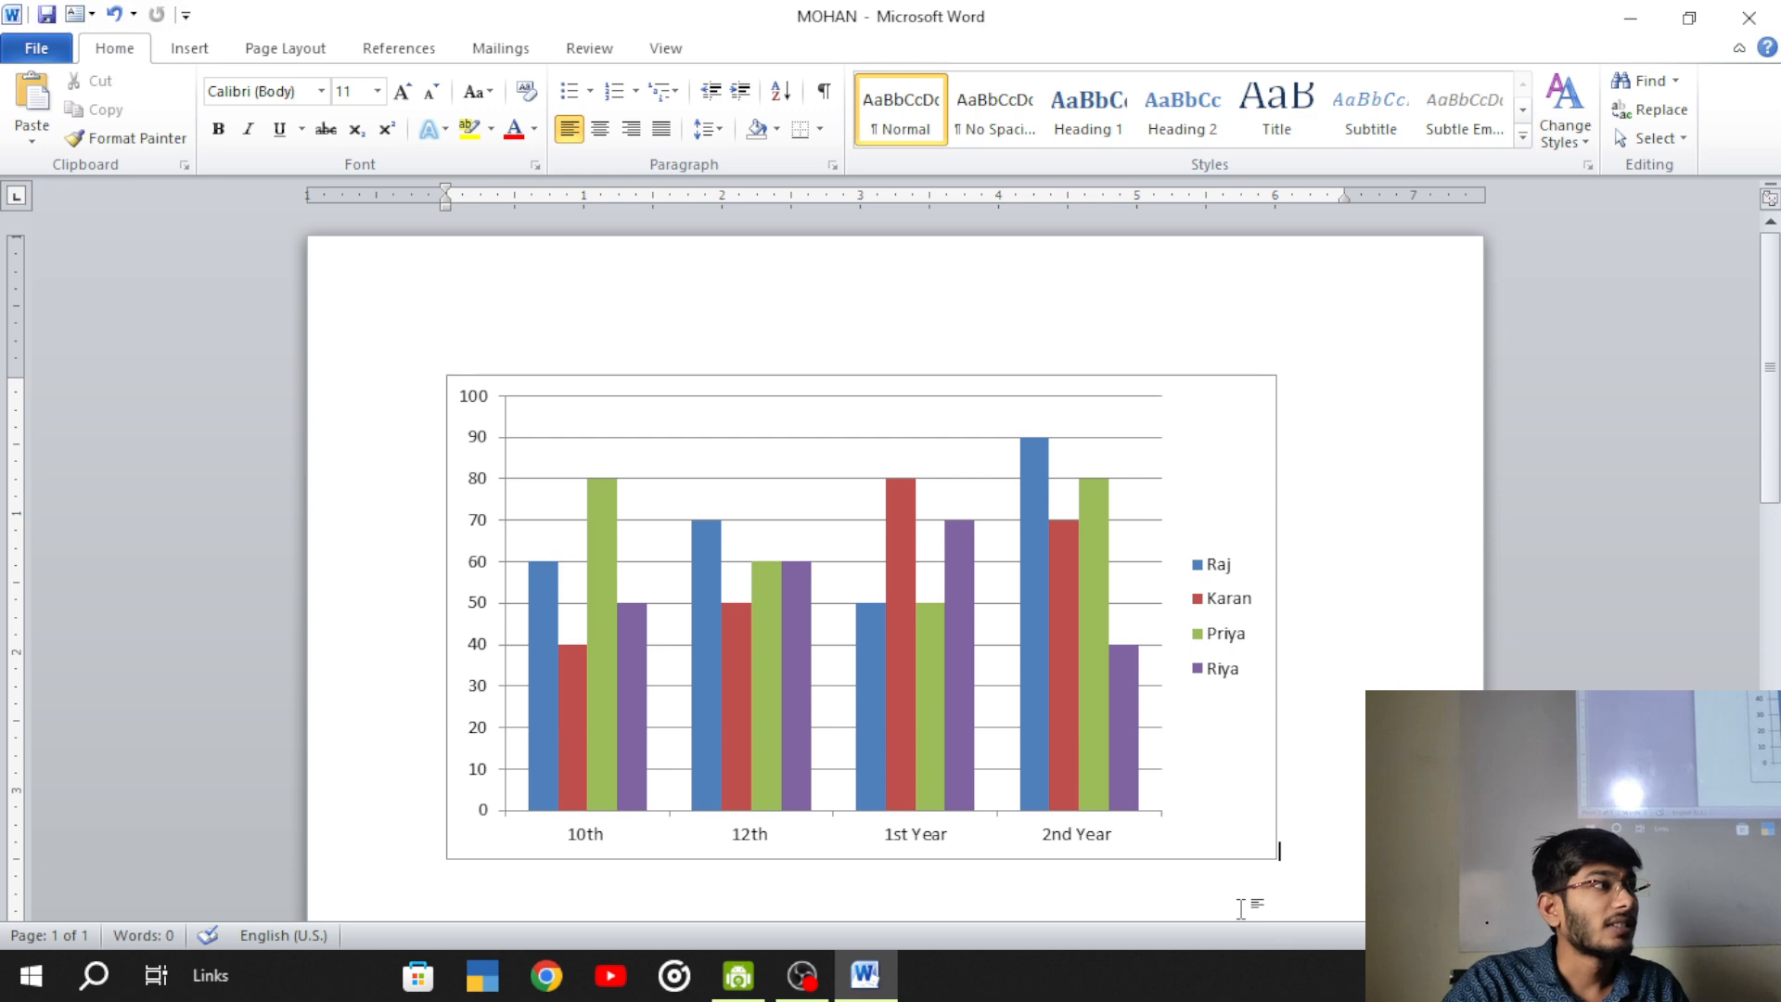
# - Apply the multicolour chart style with a black background and glossy columns to the marks chart
pyautogui.click(1254, 852)
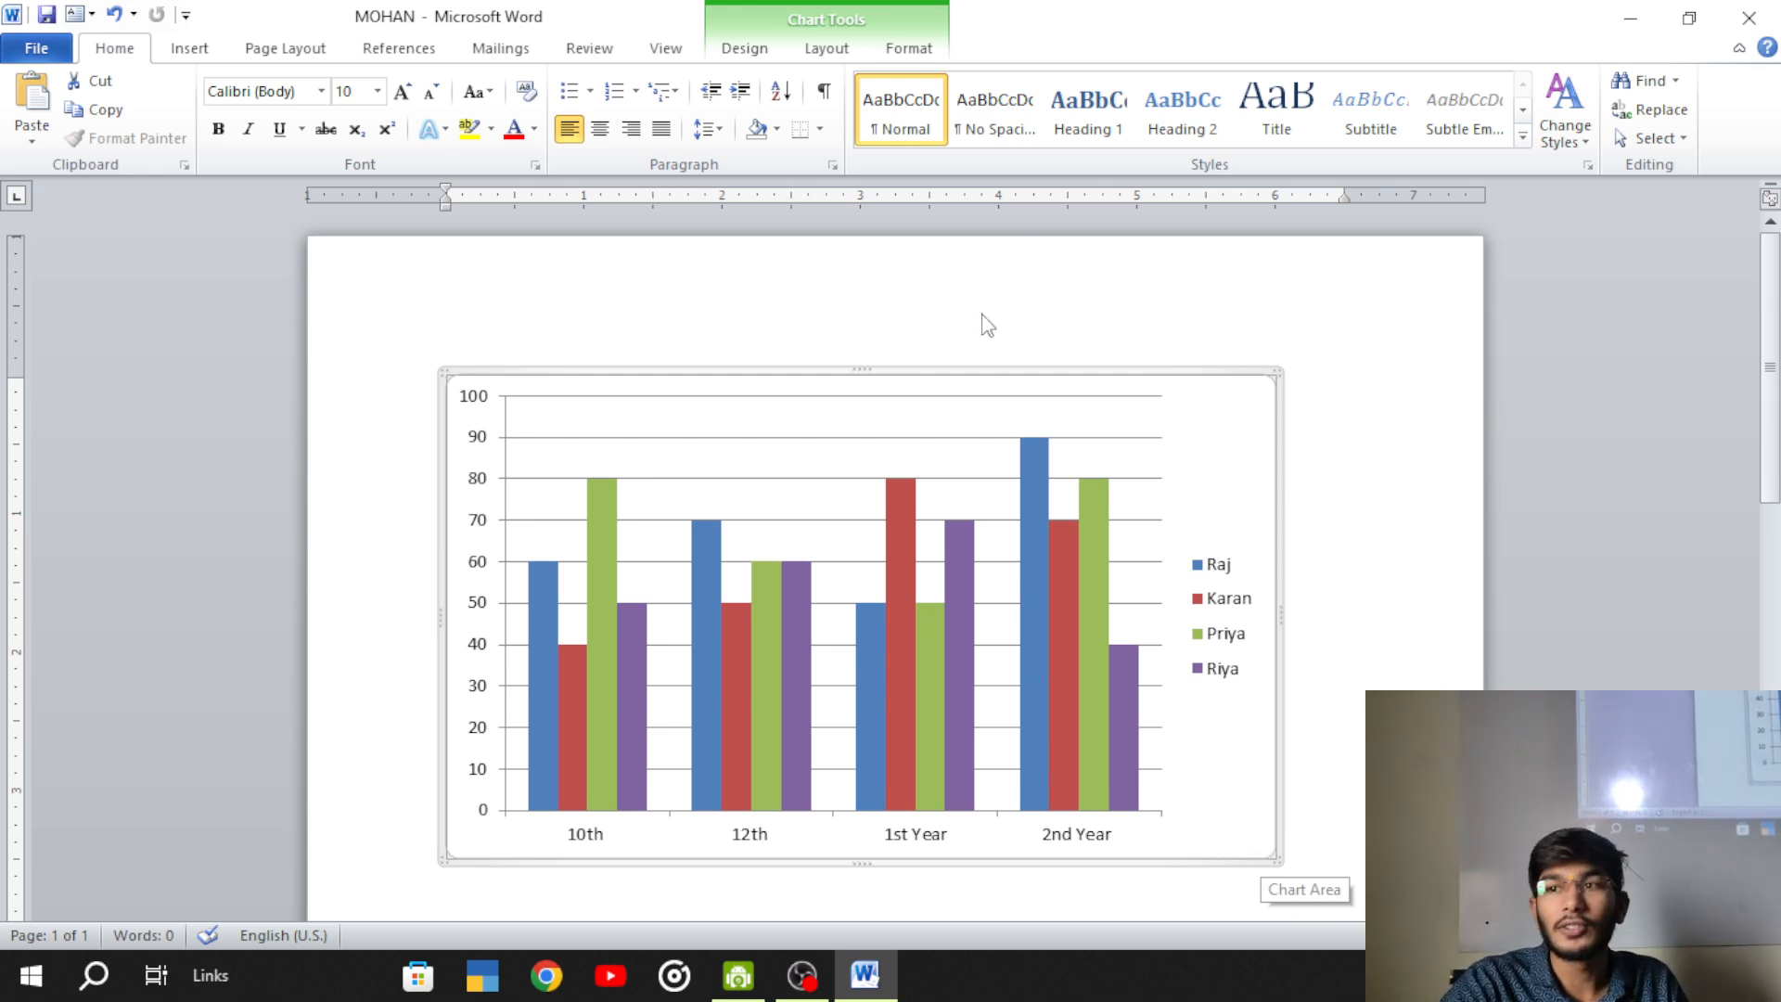
pyautogui.click(747, 51)
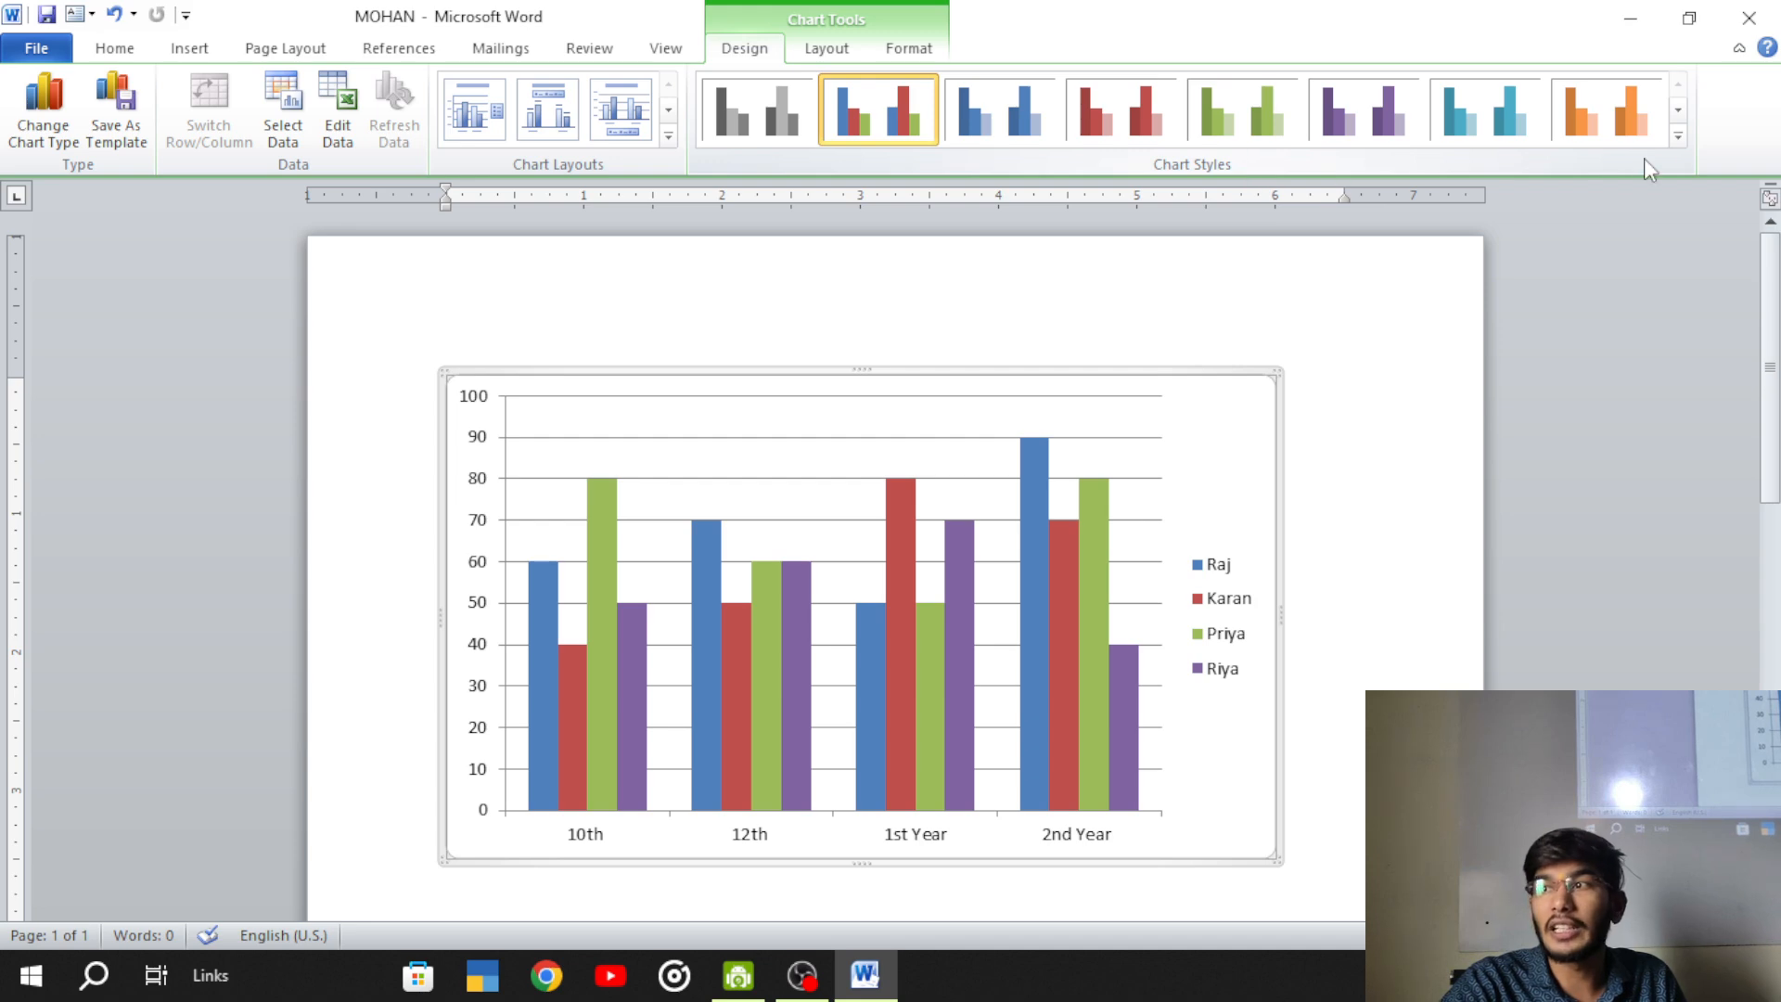
pyautogui.click(1682, 146)
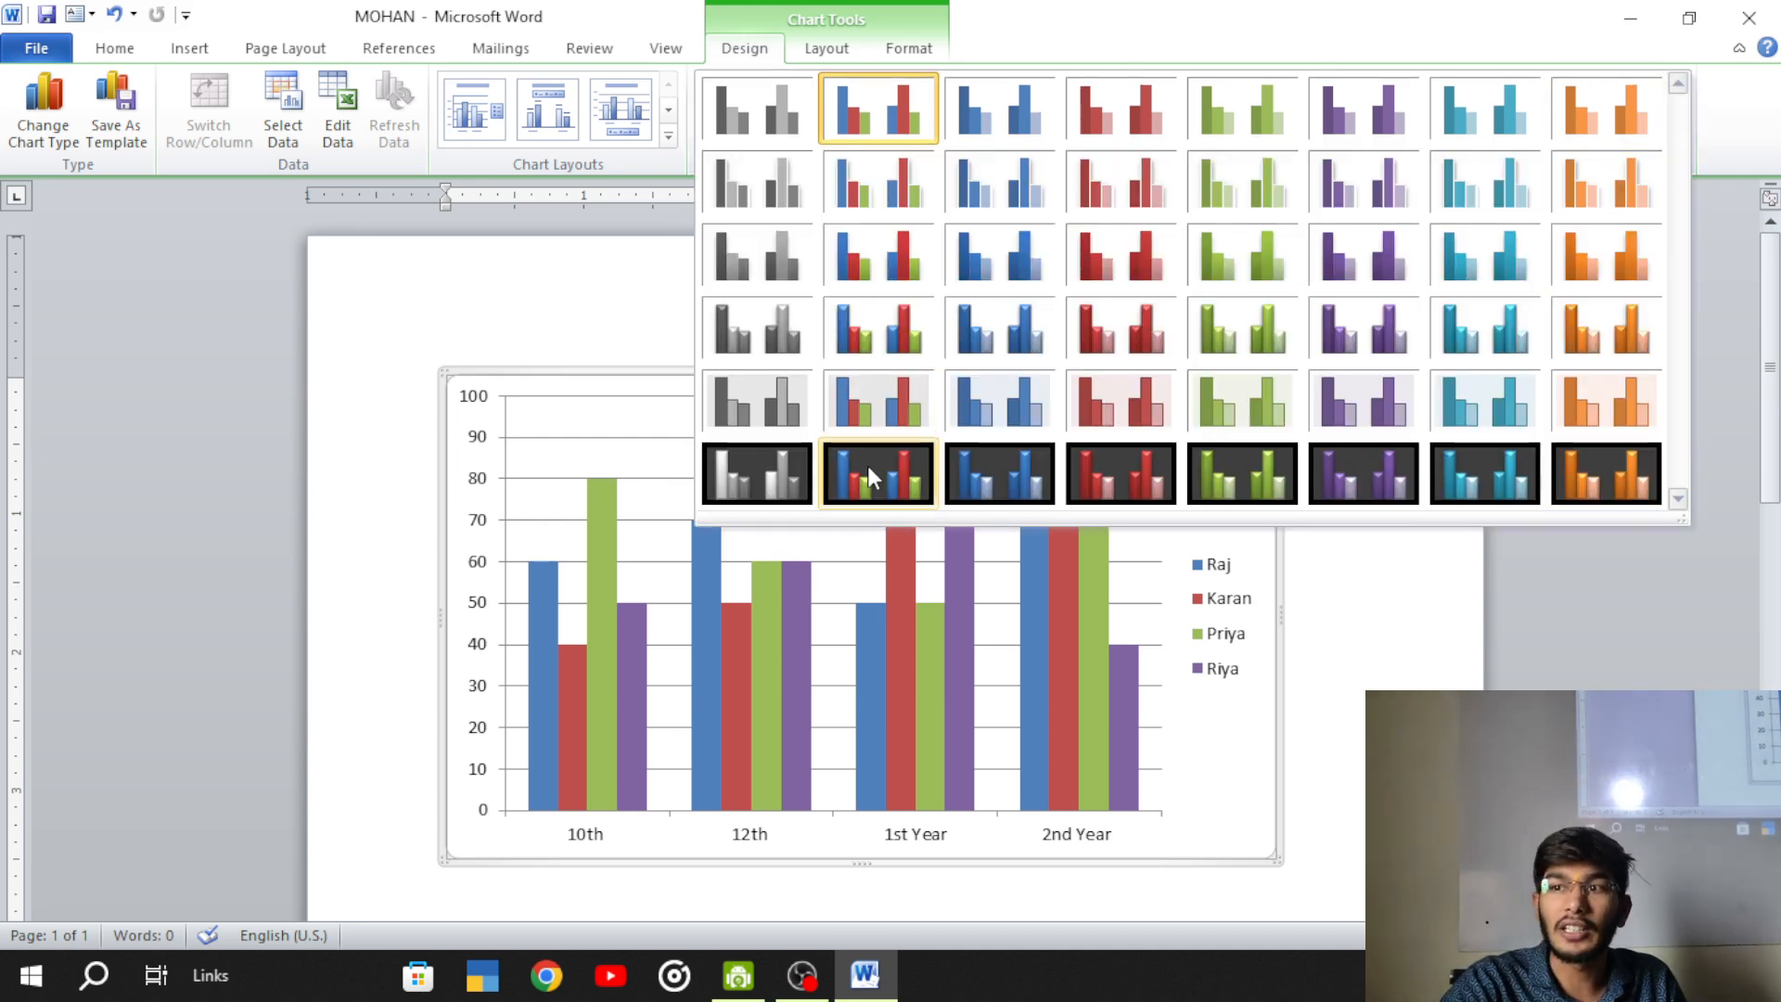
pyautogui.click(866, 466)
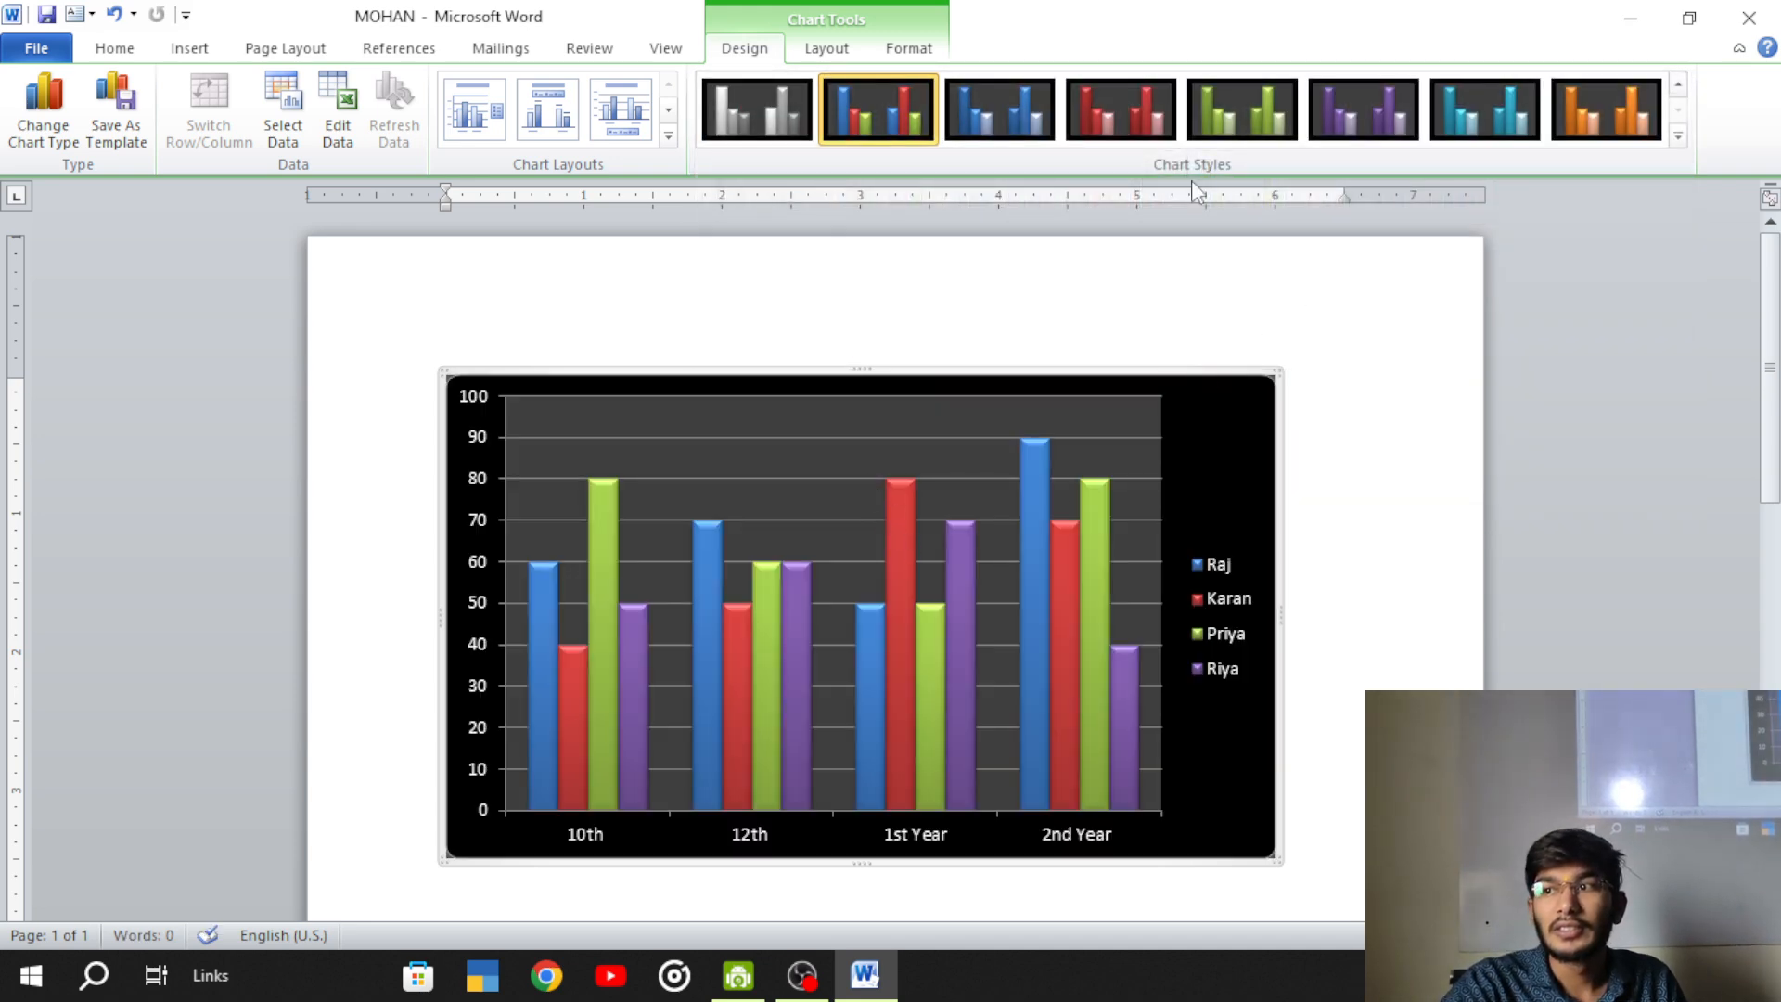
# - Try the red chart style with the black background on the marks chart, and return to the multicolour glossy style
pyautogui.click(1122, 111)
pyautogui.click(1206, 109)
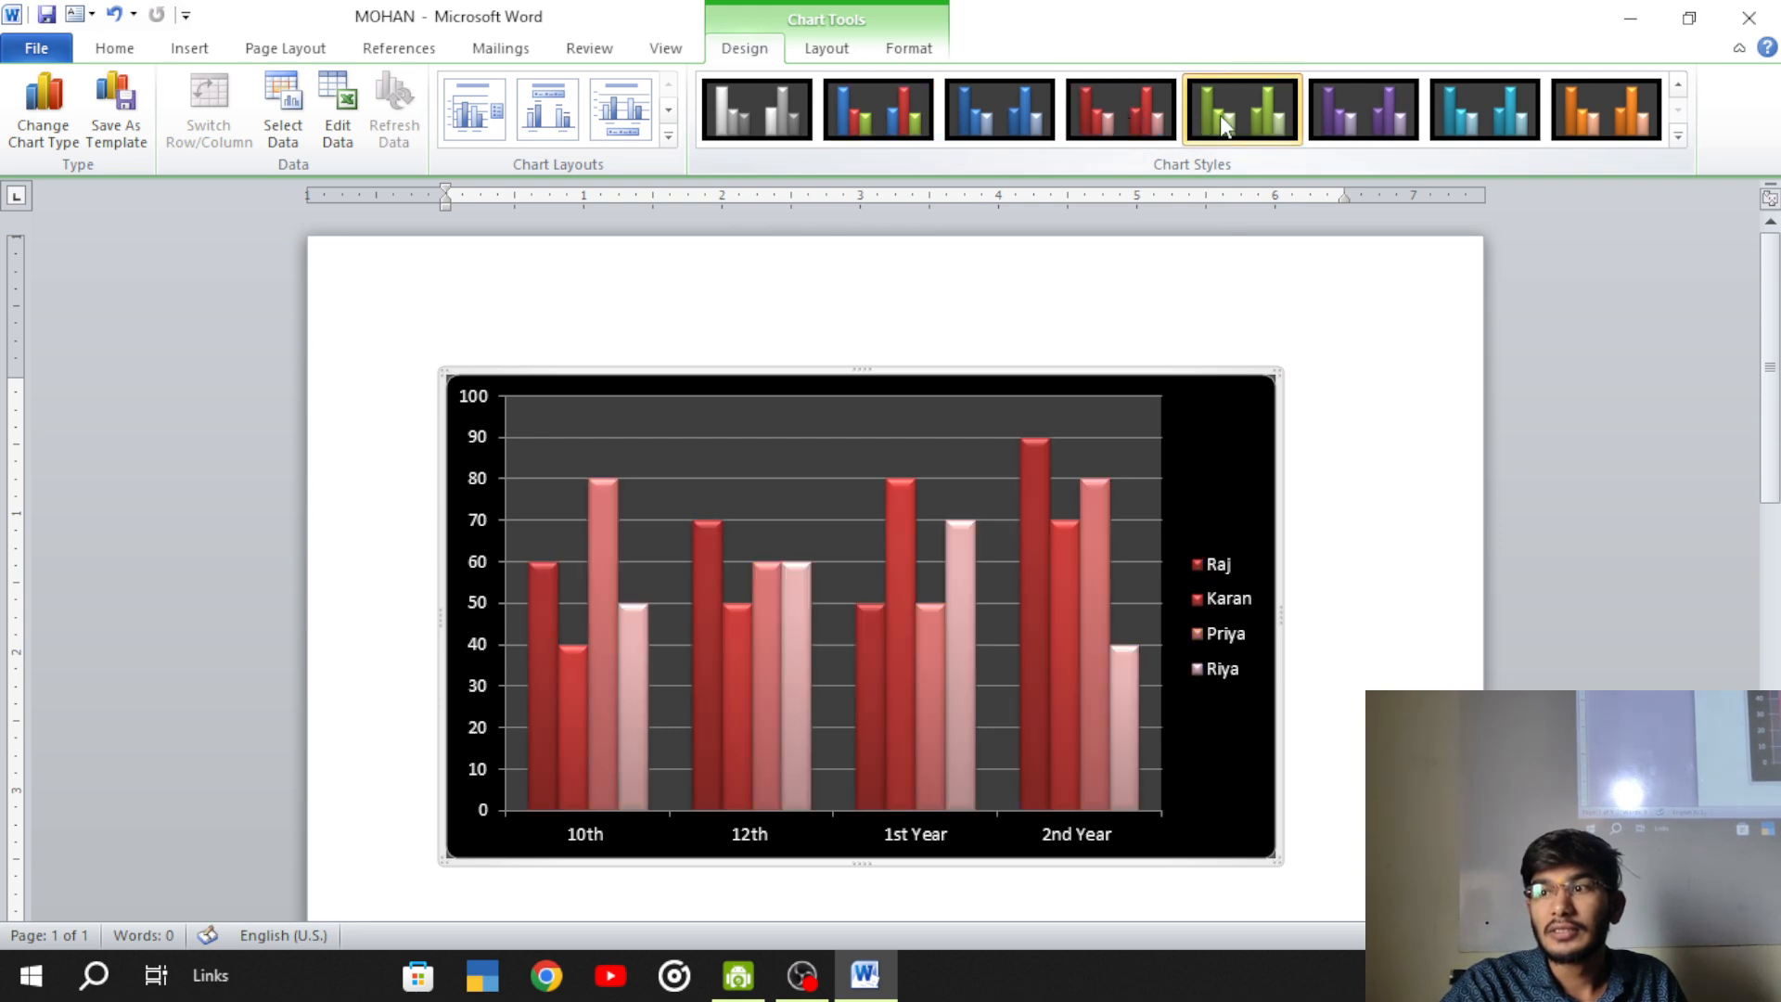
pyautogui.click(1134, 110)
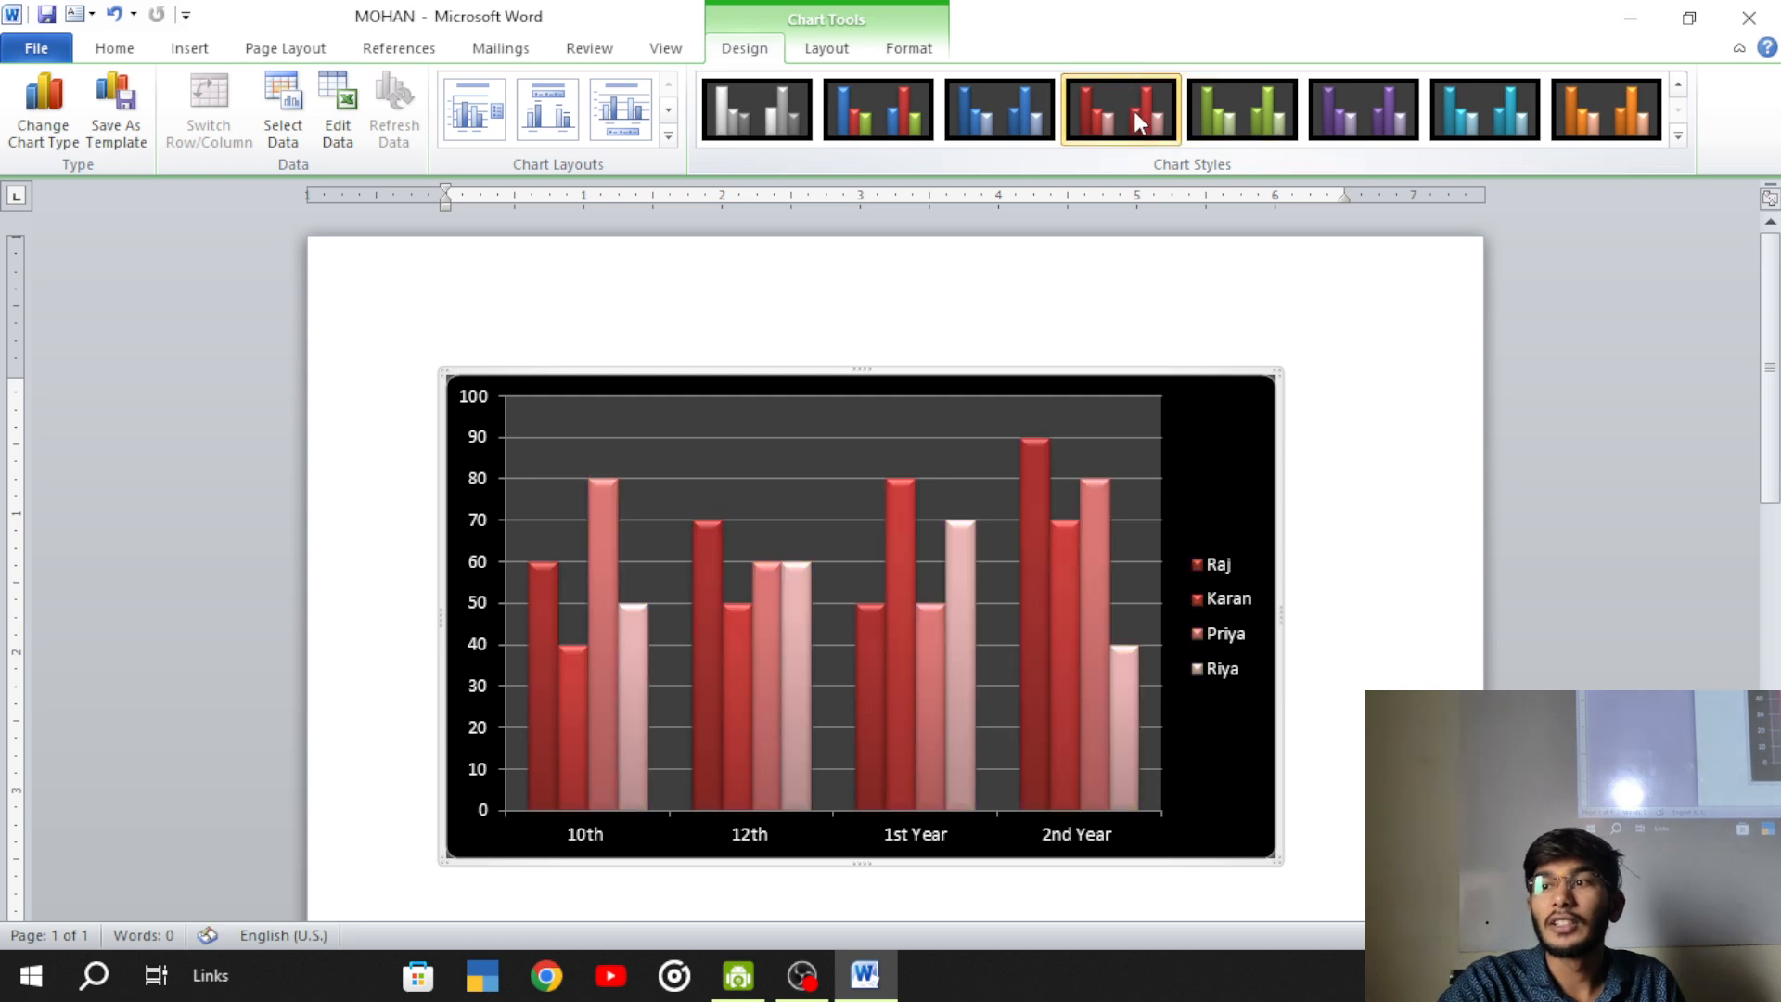
pyautogui.click(868, 112)
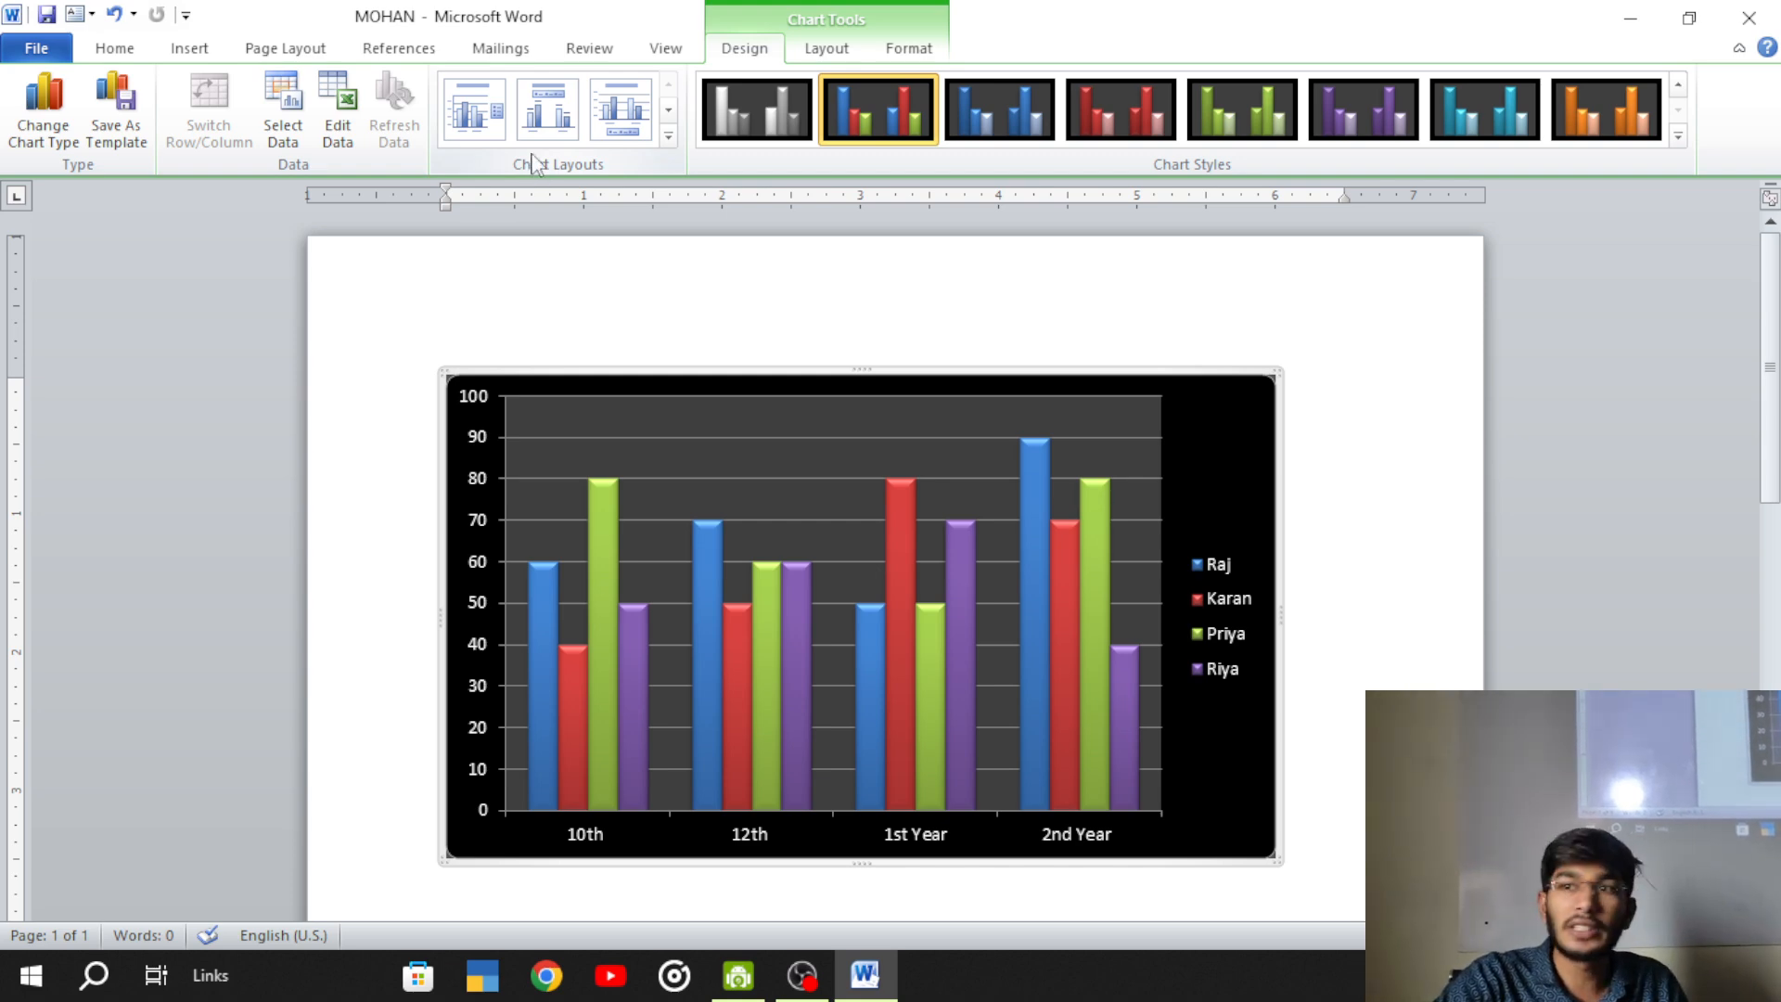
# - Try chart layouts with a title and right legend, with data labels above the columns, with a bottom legend, and without a title
pyautogui.click(668, 136)
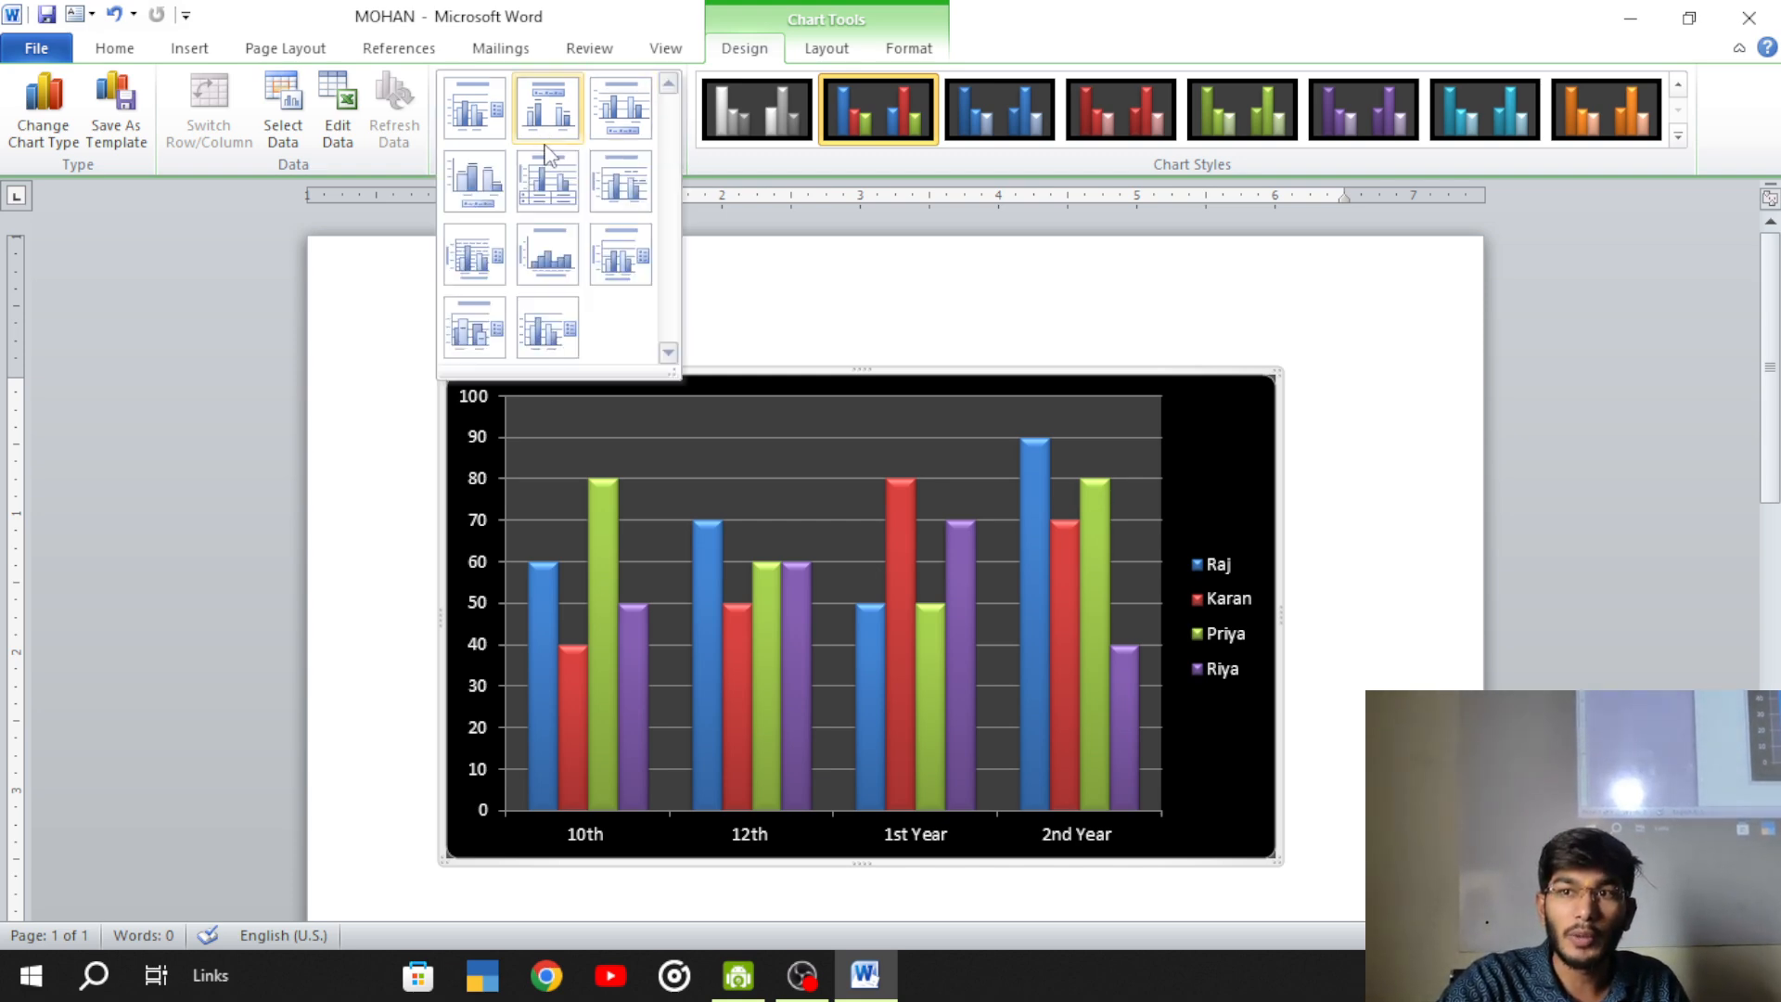
pyautogui.click(474, 108)
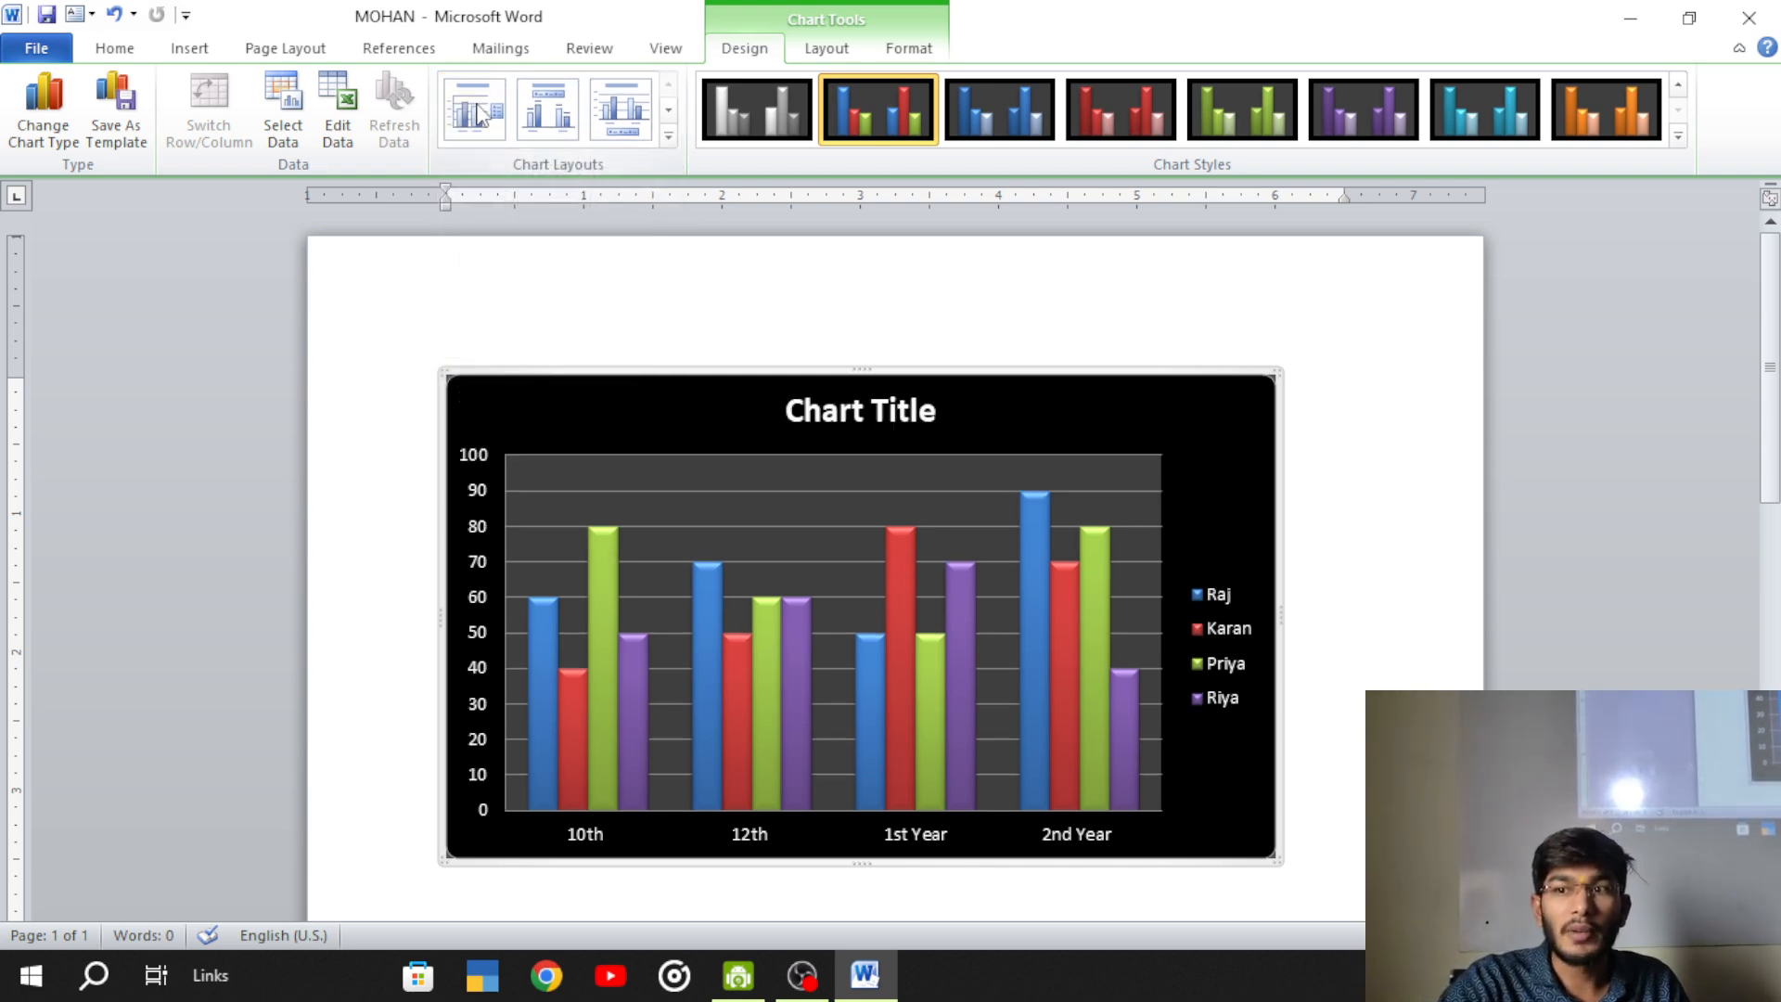
pyautogui.click(820, 409)
pyautogui.click(543, 102)
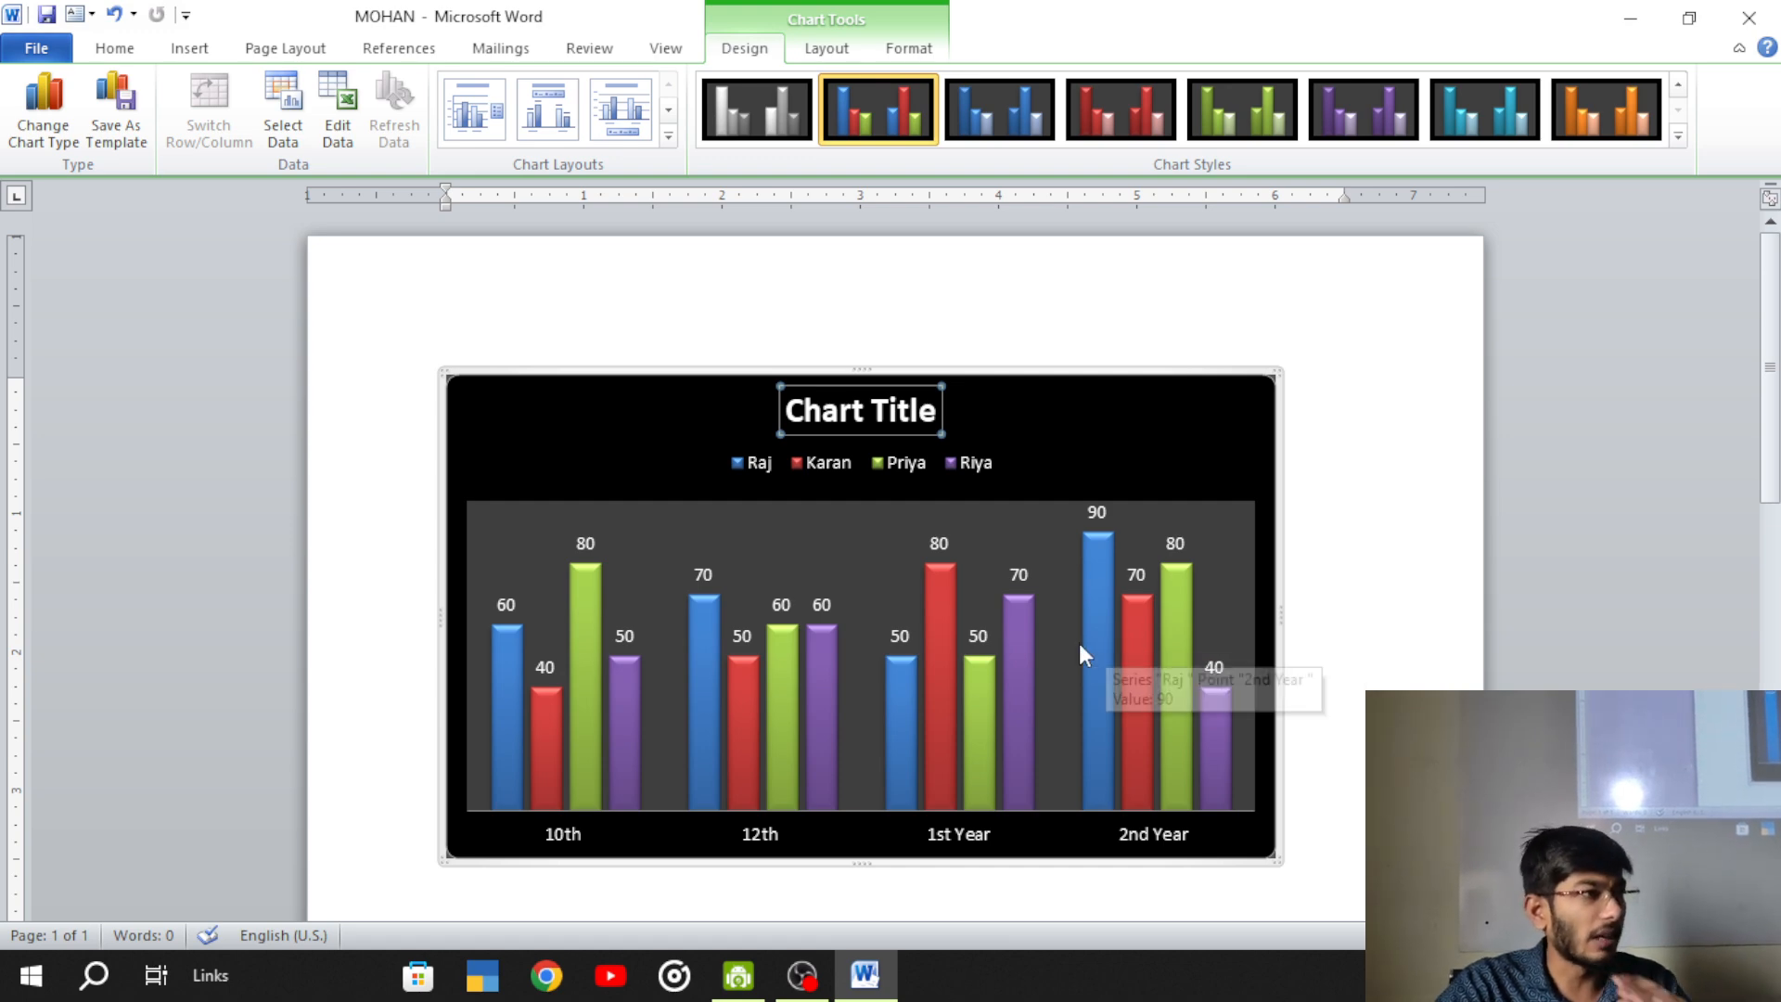
pyautogui.click(620, 113)
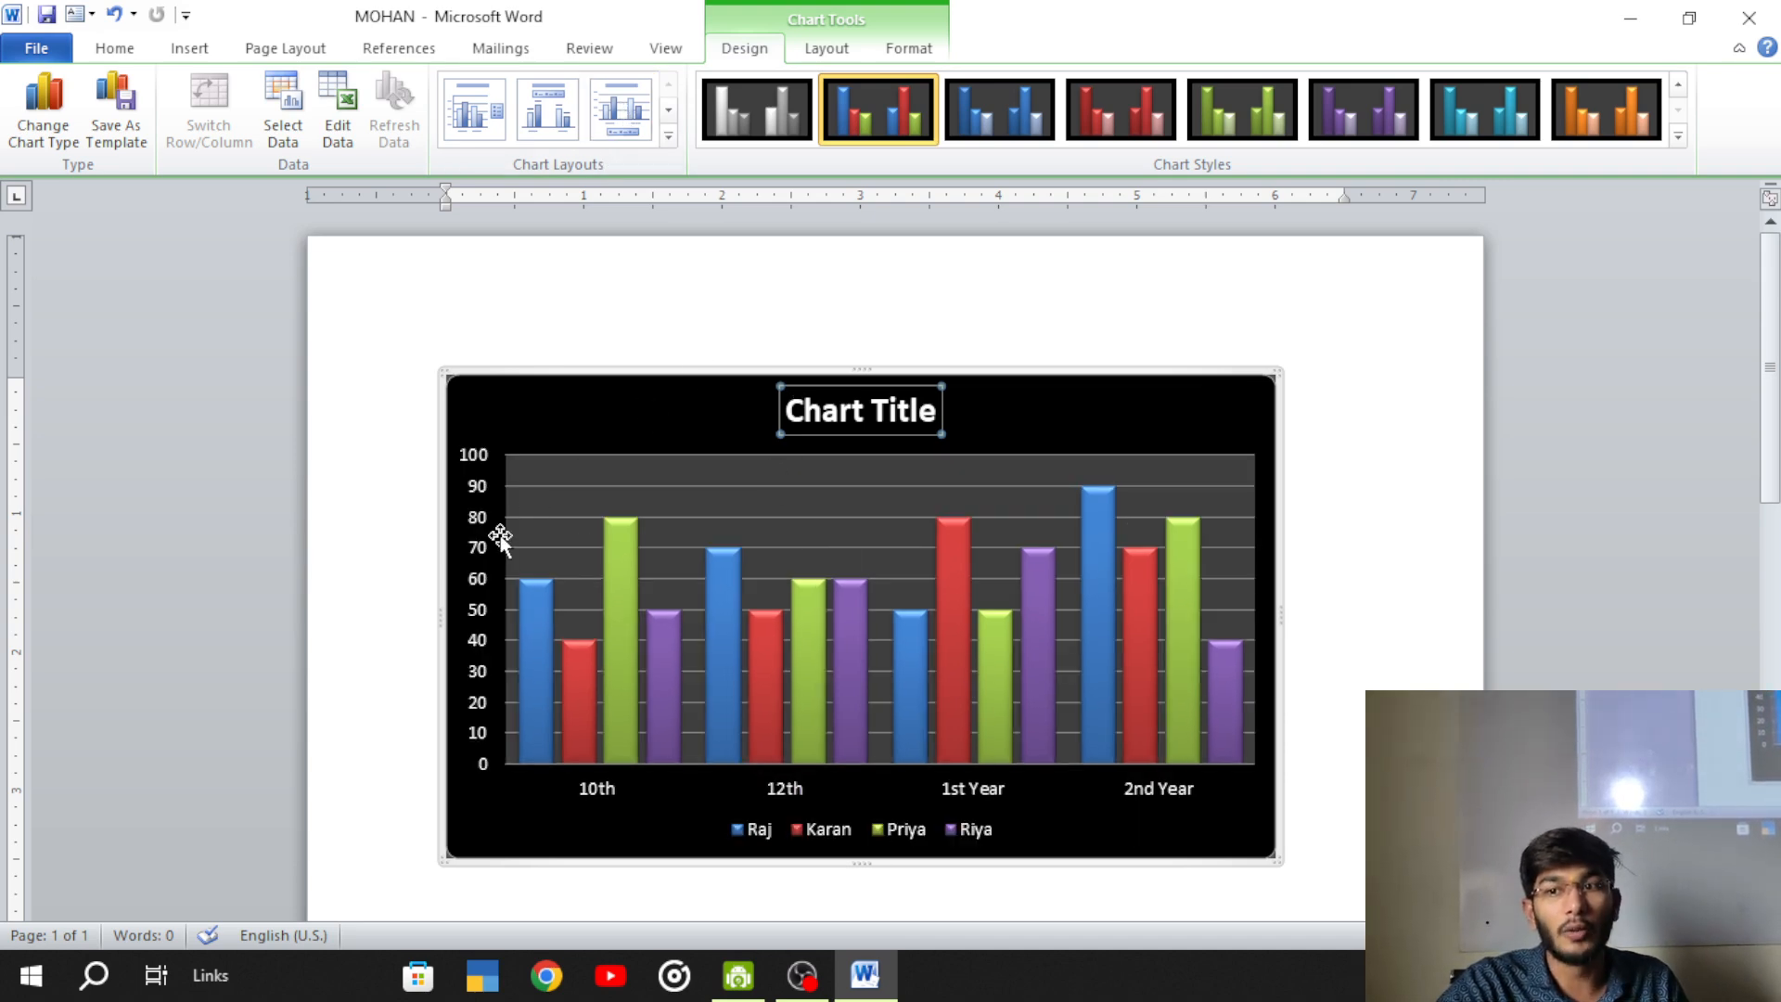
pyautogui.click(668, 135)
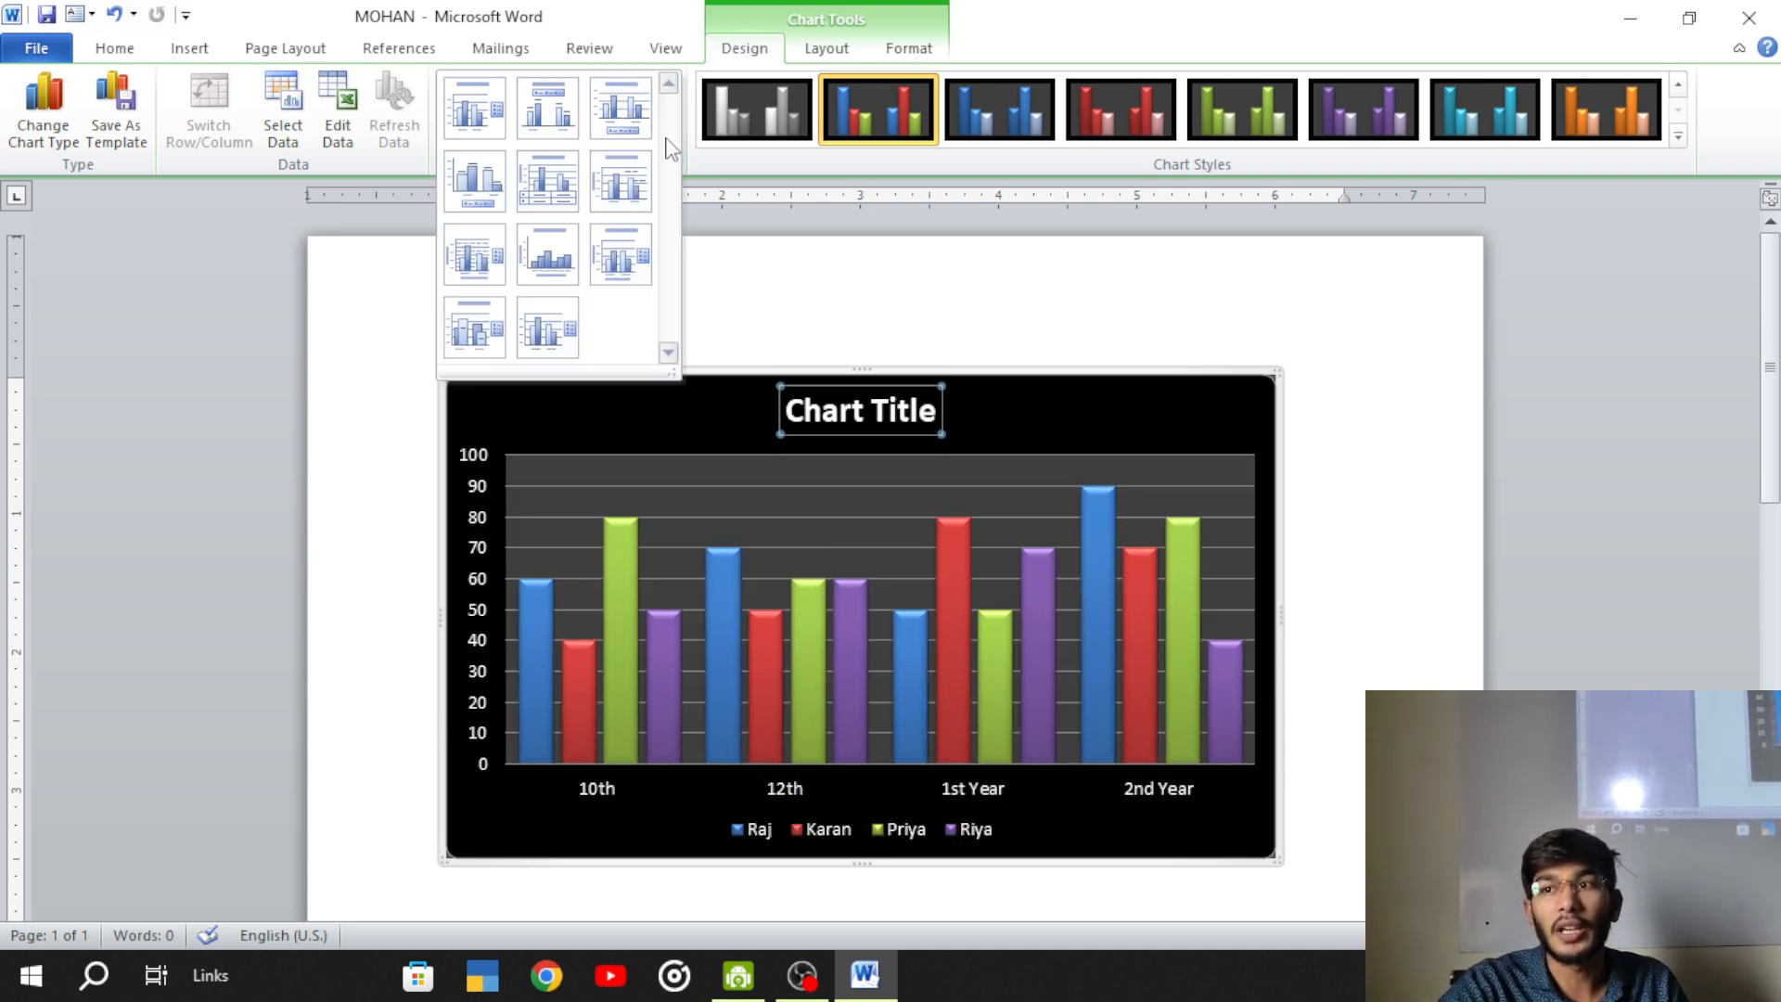
pyautogui.click(541, 332)
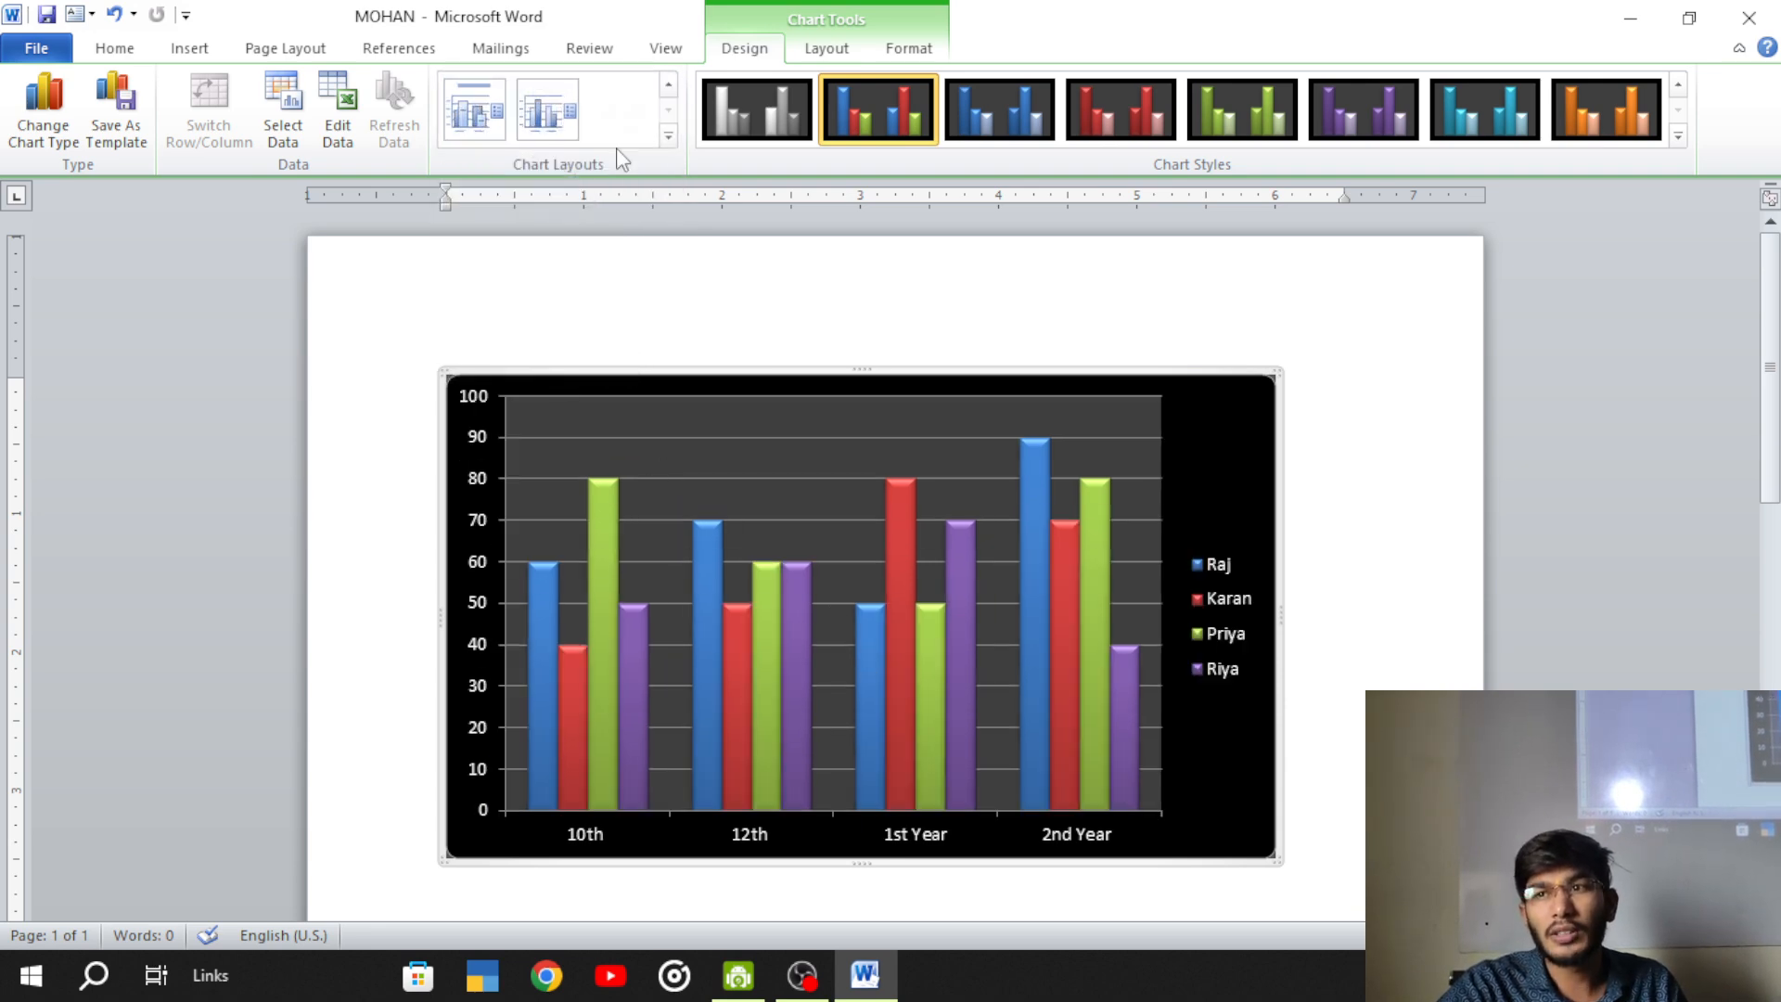
# - Apply the chart layout with a chart title, both axis titles and a right legend, check the axis titles, and deselect the chart
pyautogui.click(668, 135)
pyautogui.click(629, 260)
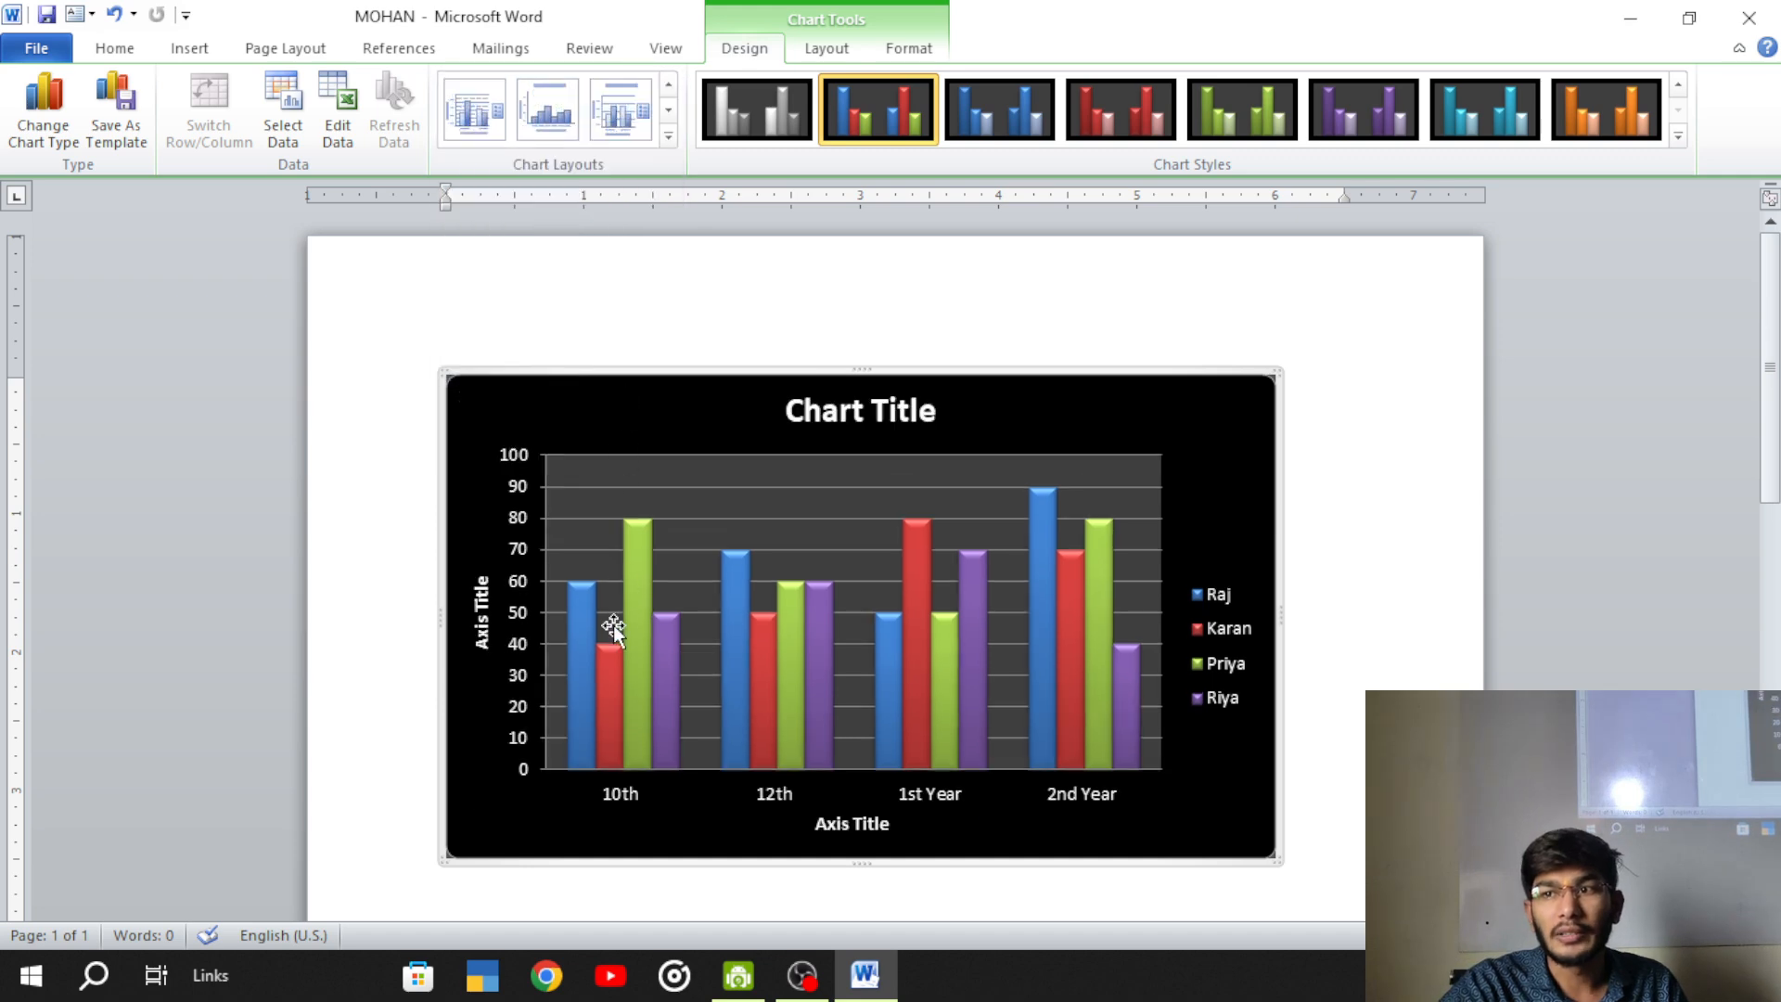
pyautogui.click(479, 598)
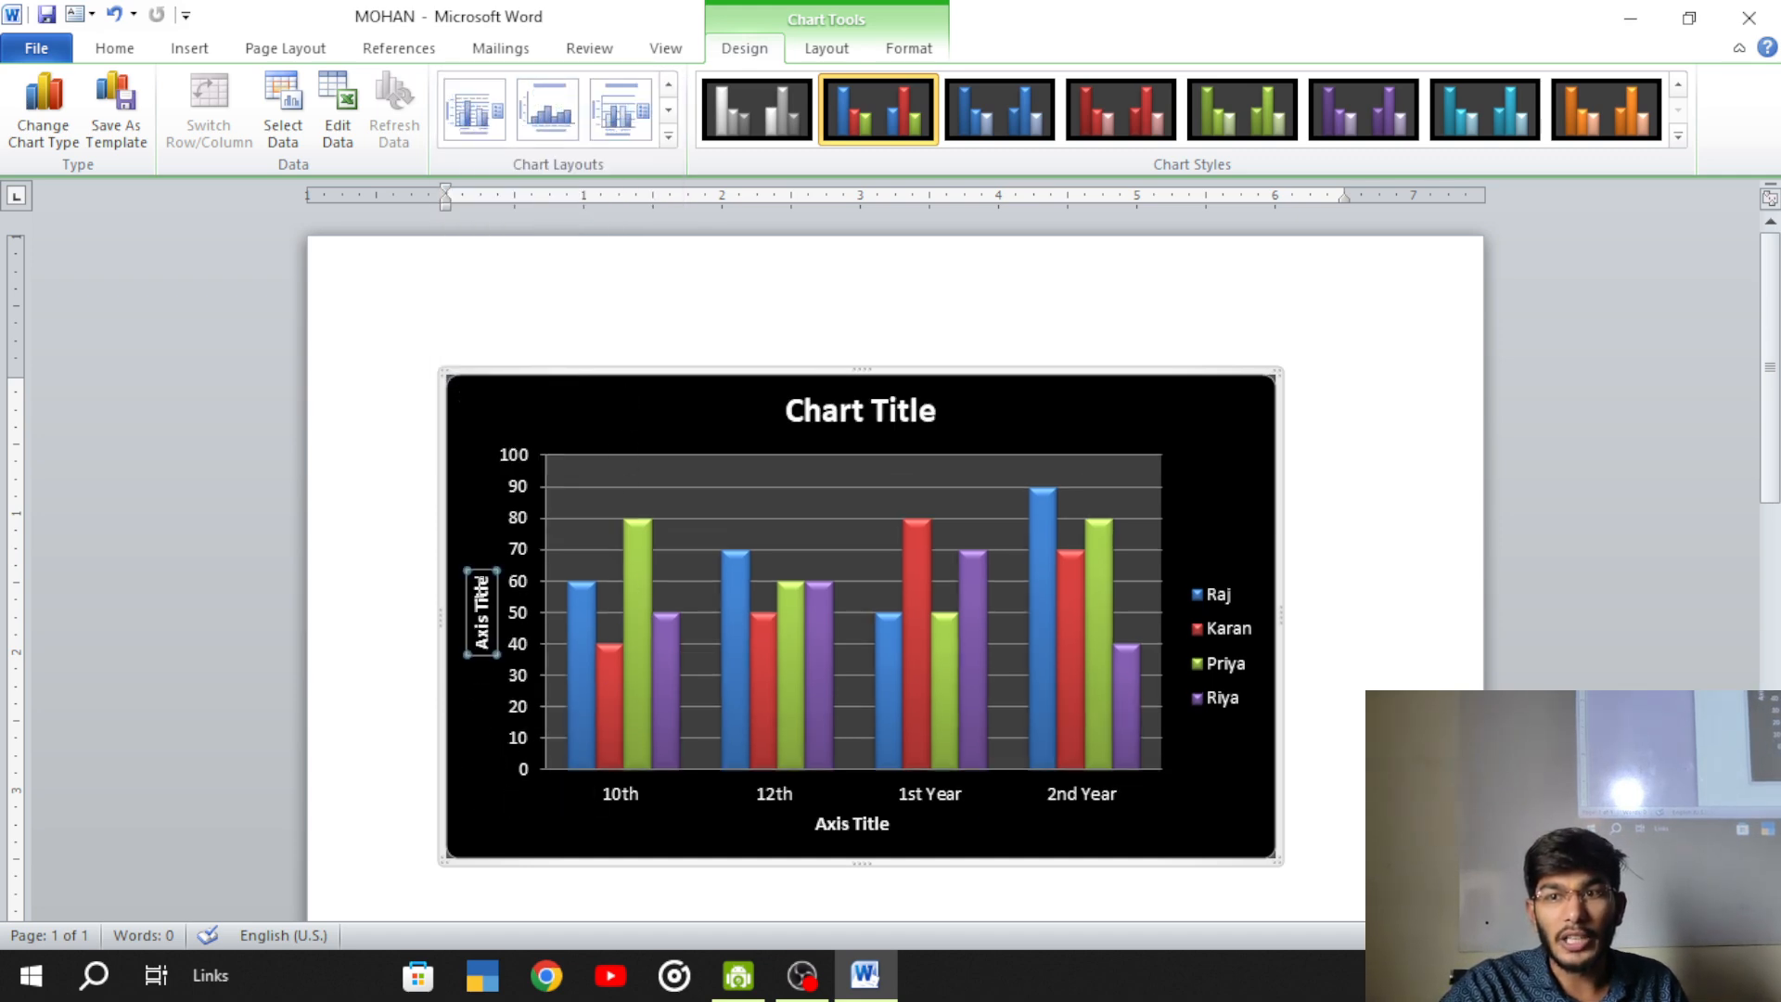
pyautogui.click(826, 824)
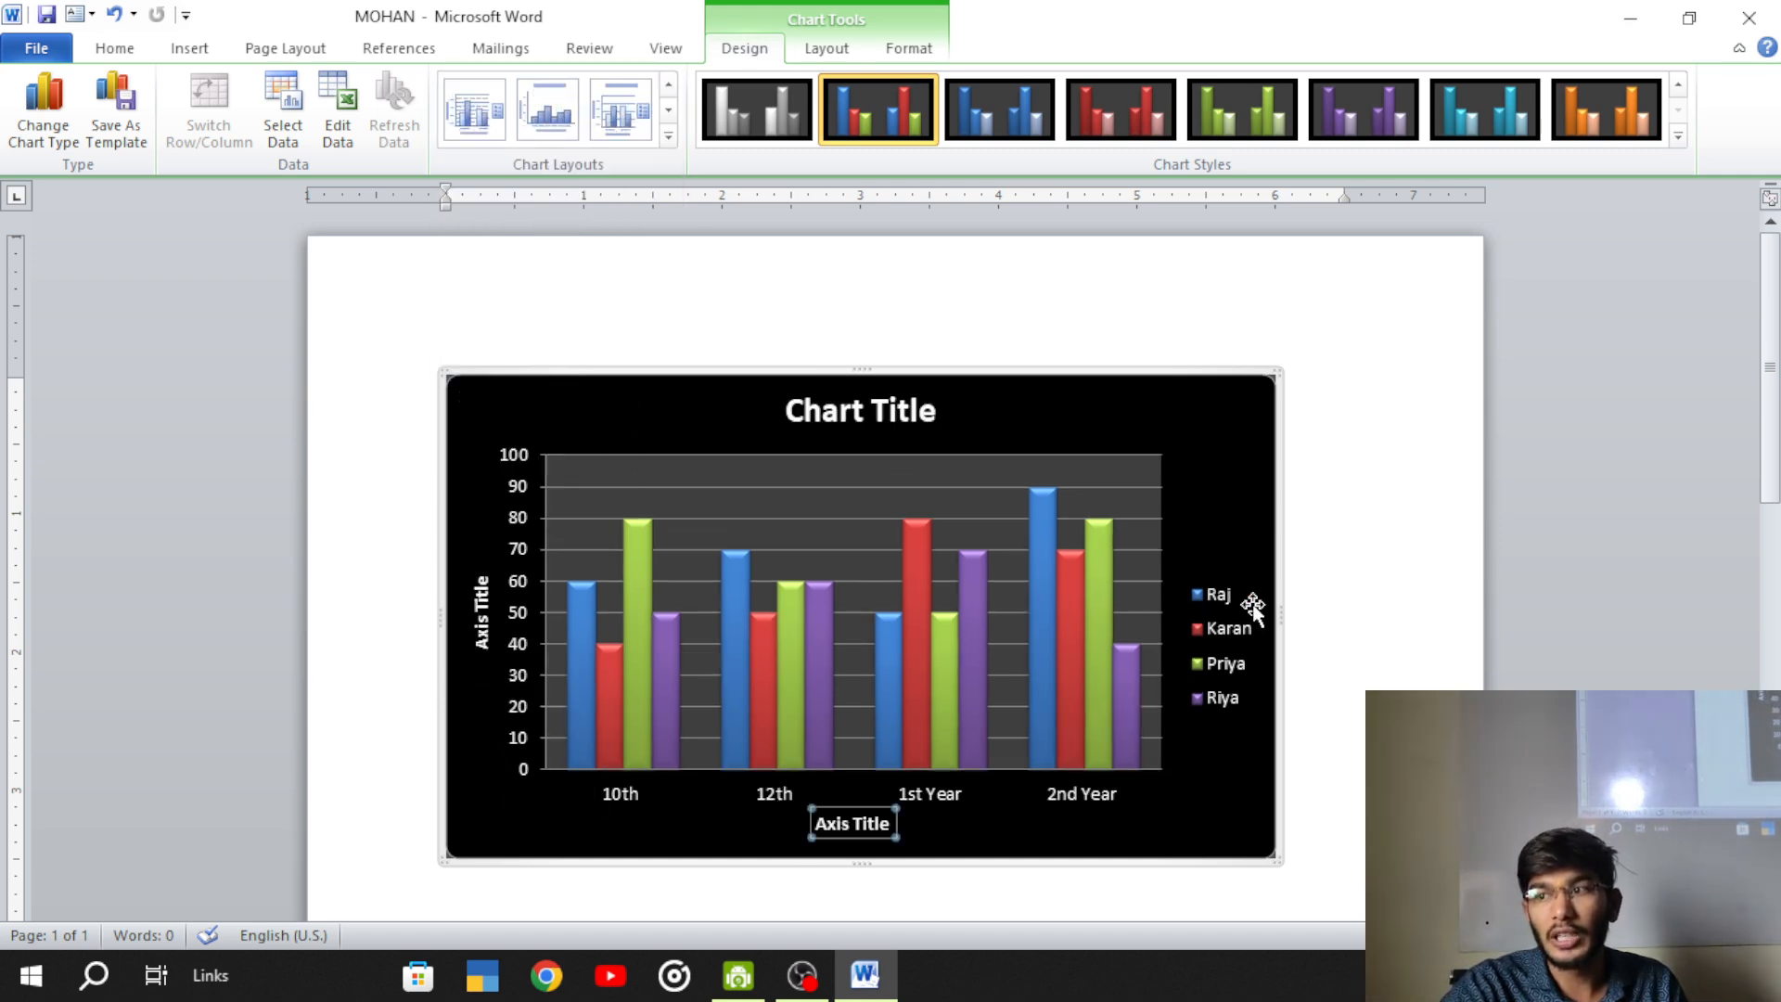
pyautogui.click(1320, 561)
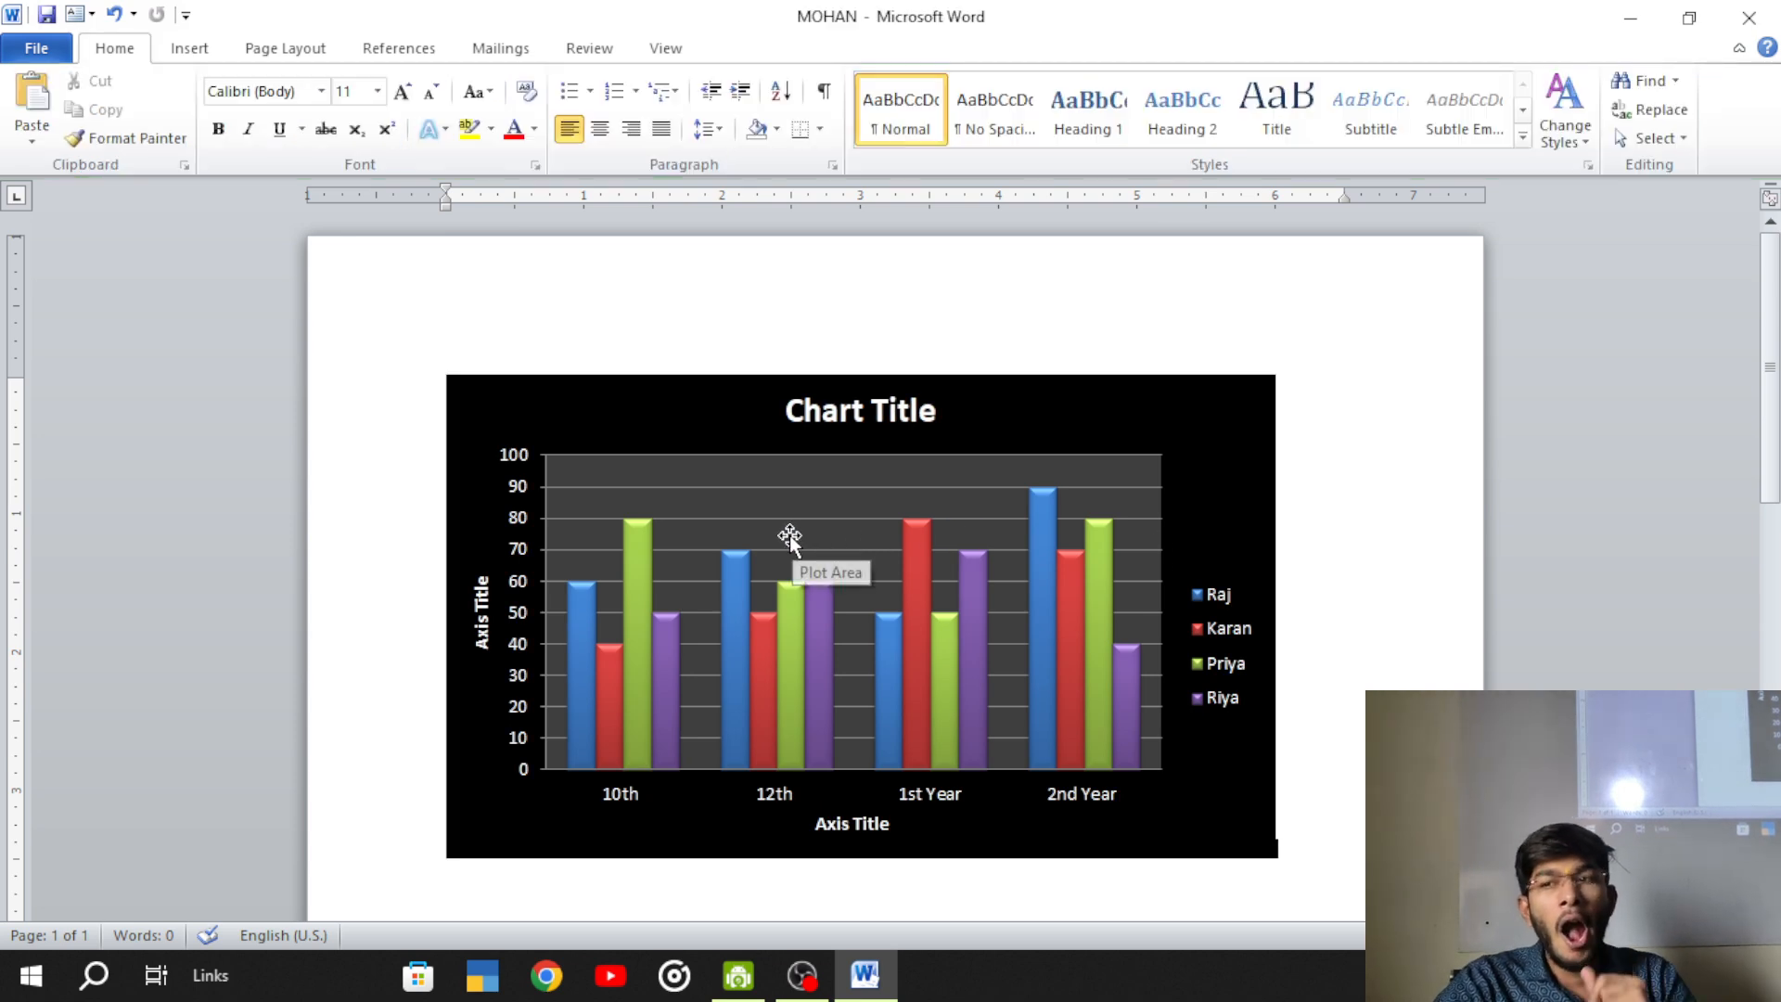
# - Remove the chart title from the marks chart by setting the title option to None
pyautogui.click(506, 384)
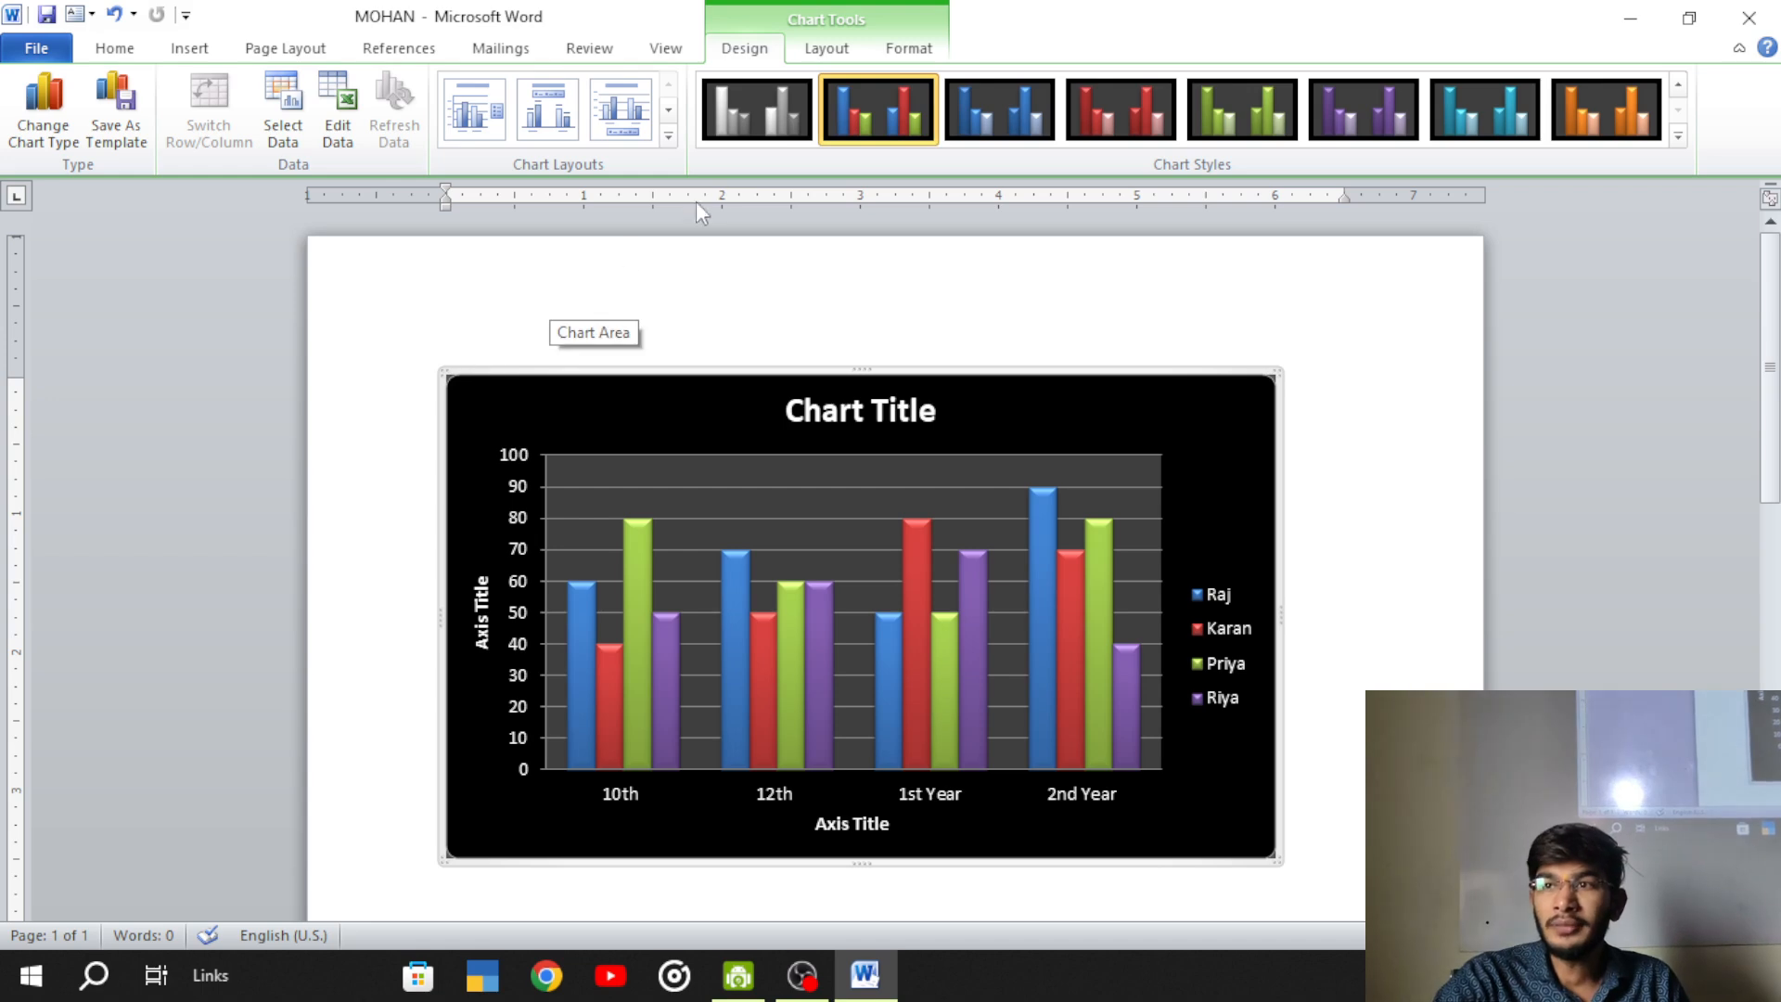
pyautogui.click(826, 48)
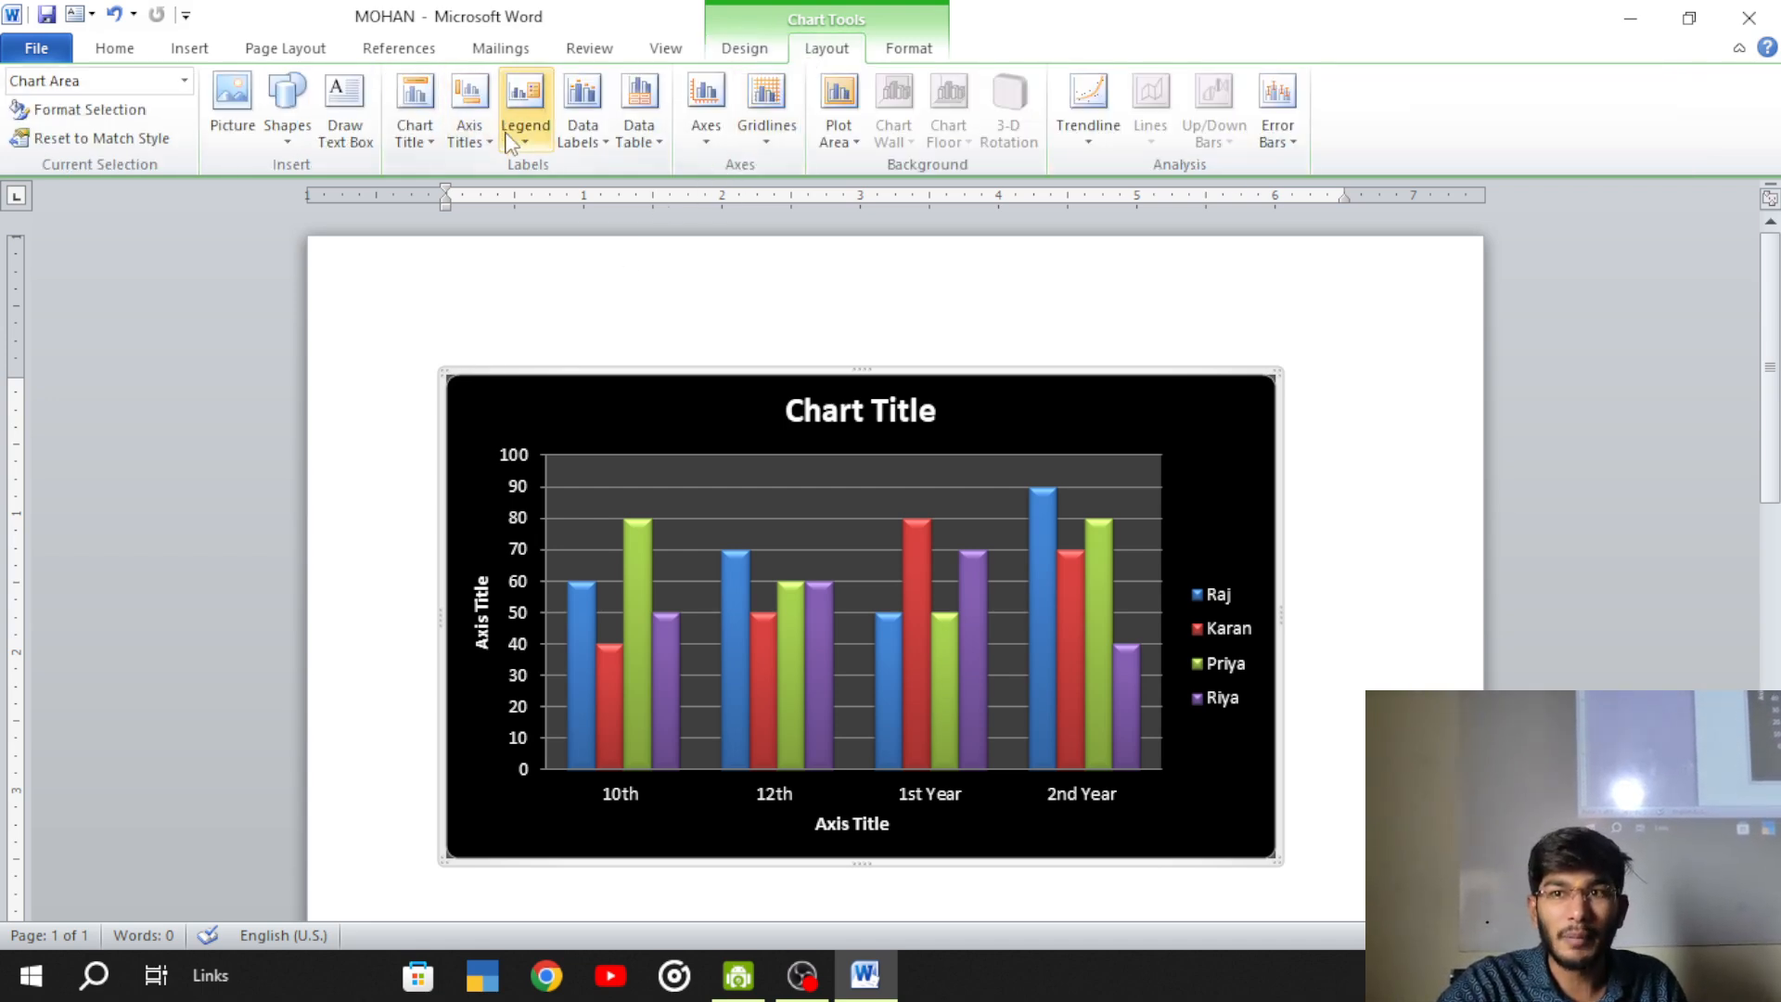
pyautogui.click(449, 142)
pyautogui.click(416, 130)
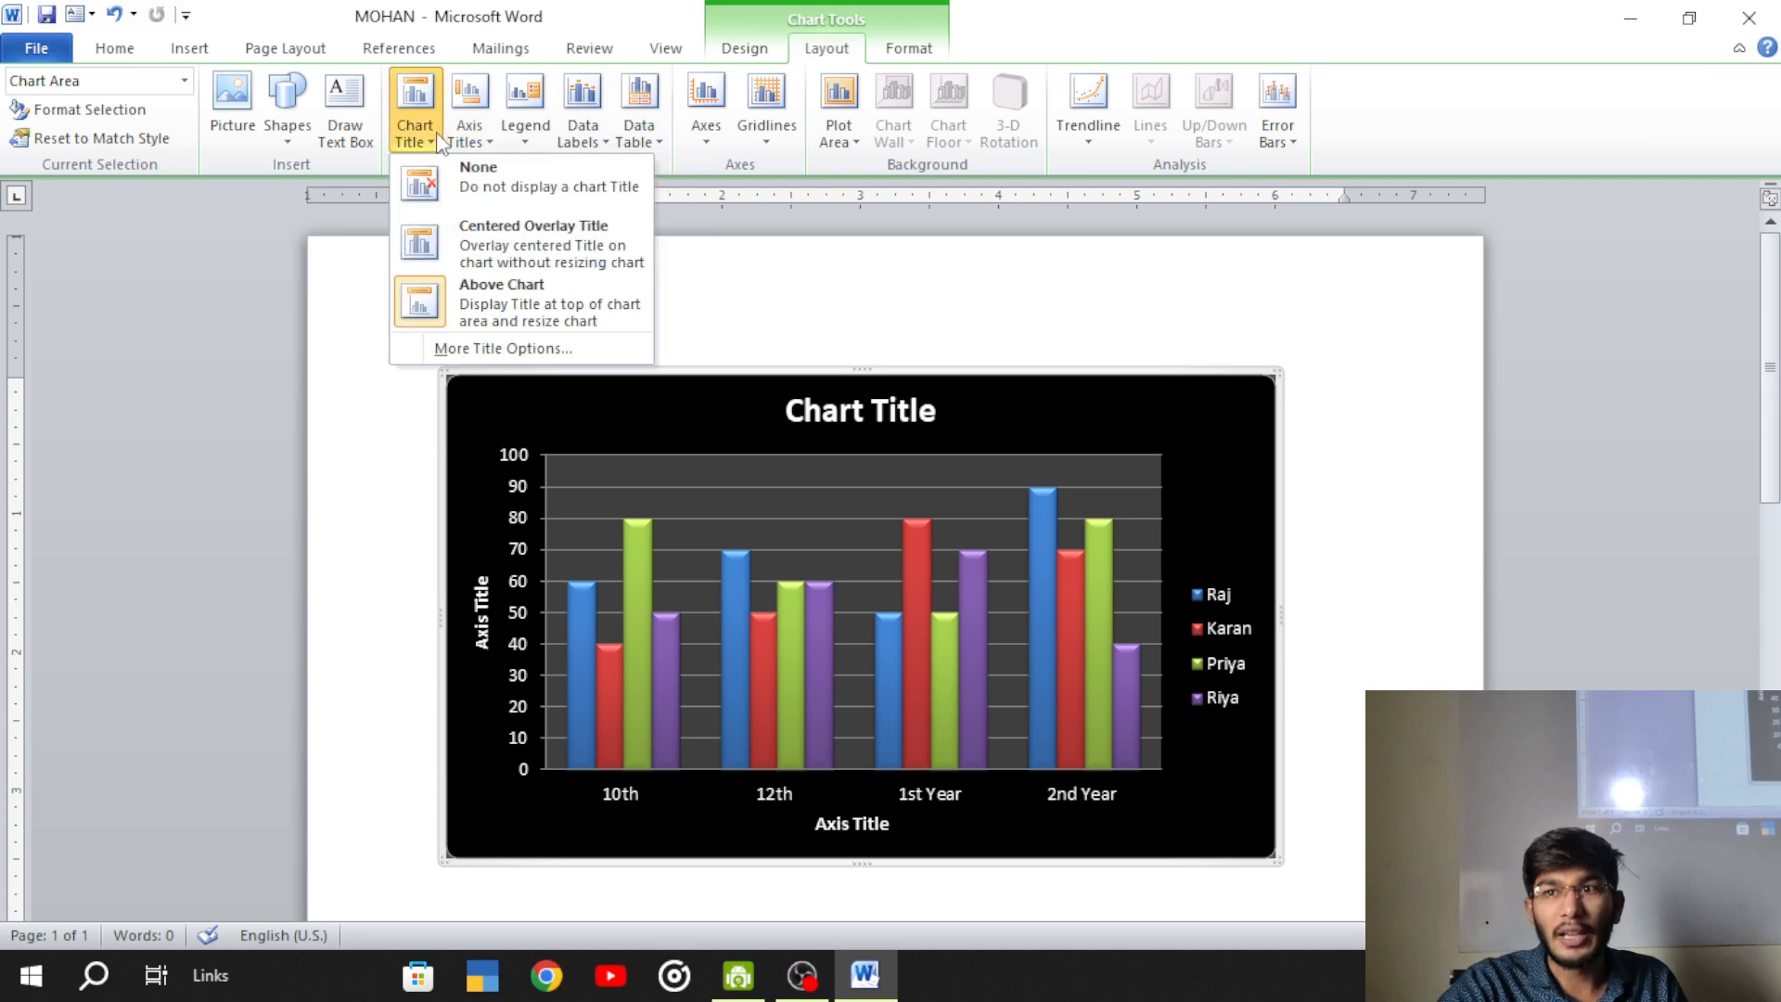
pyautogui.click(470, 191)
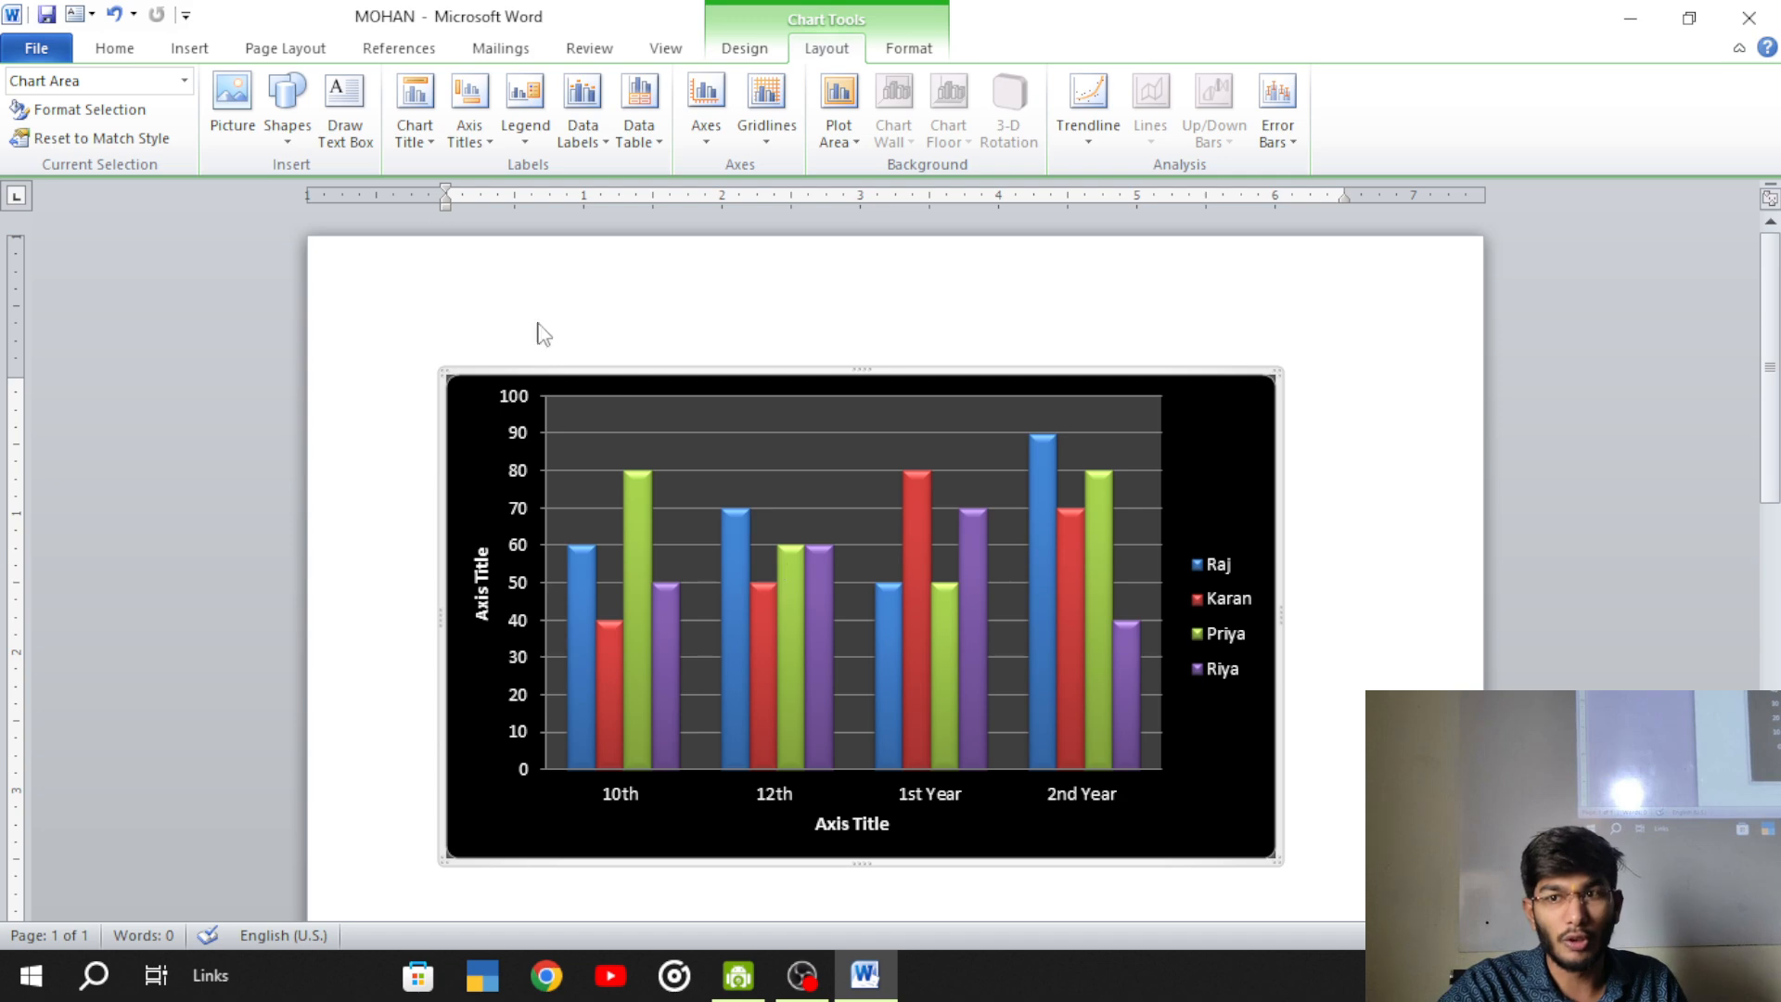
# - Look at the axis title options and show the marks chart's legend at the top
pyautogui.click(469, 93)
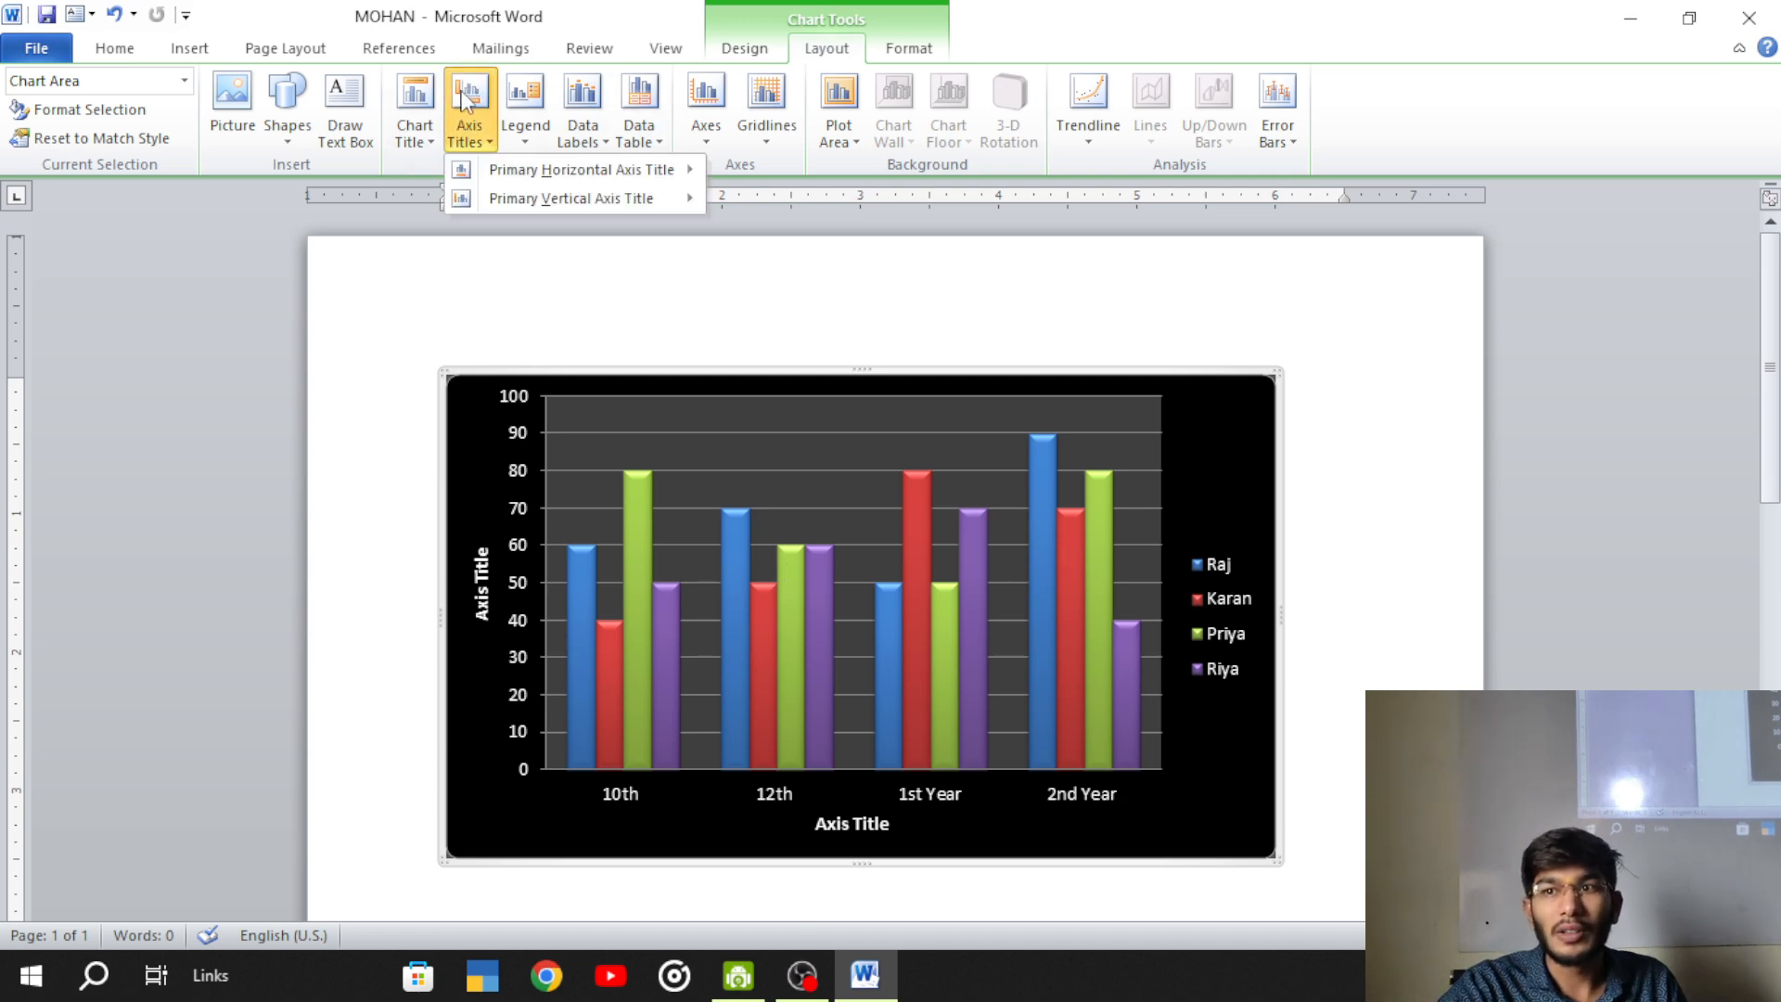
pyautogui.click(518, 100)
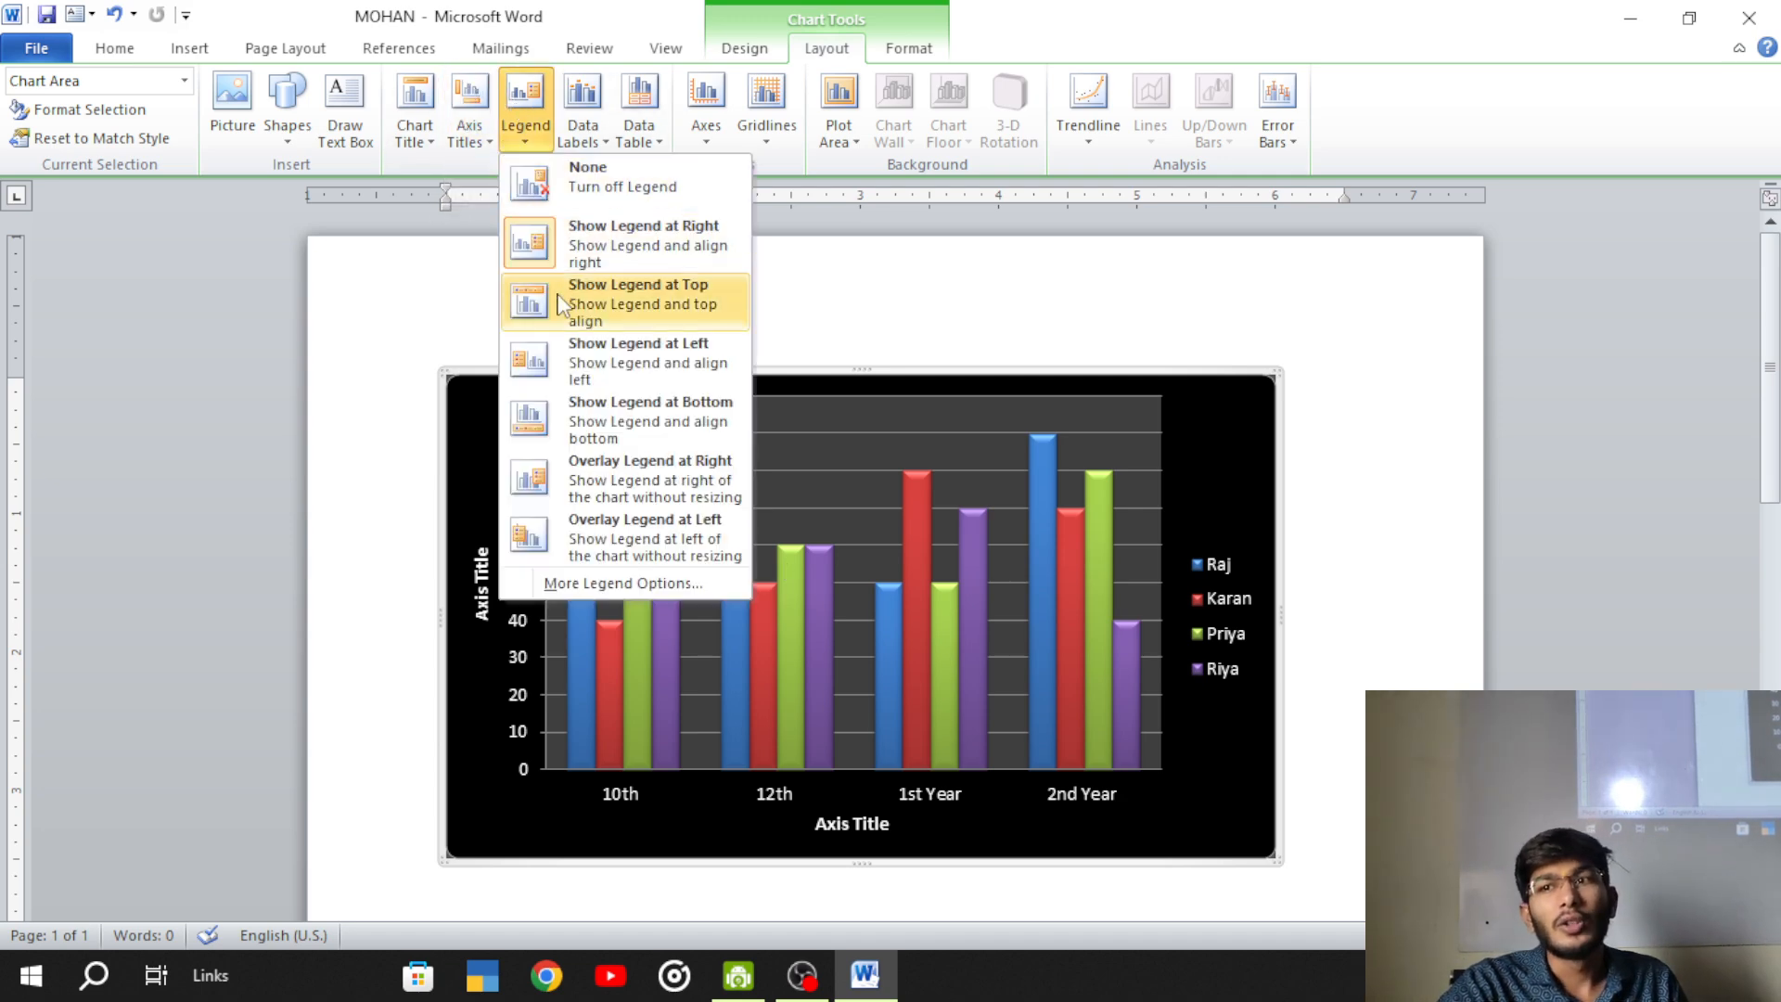
pyautogui.click(572, 315)
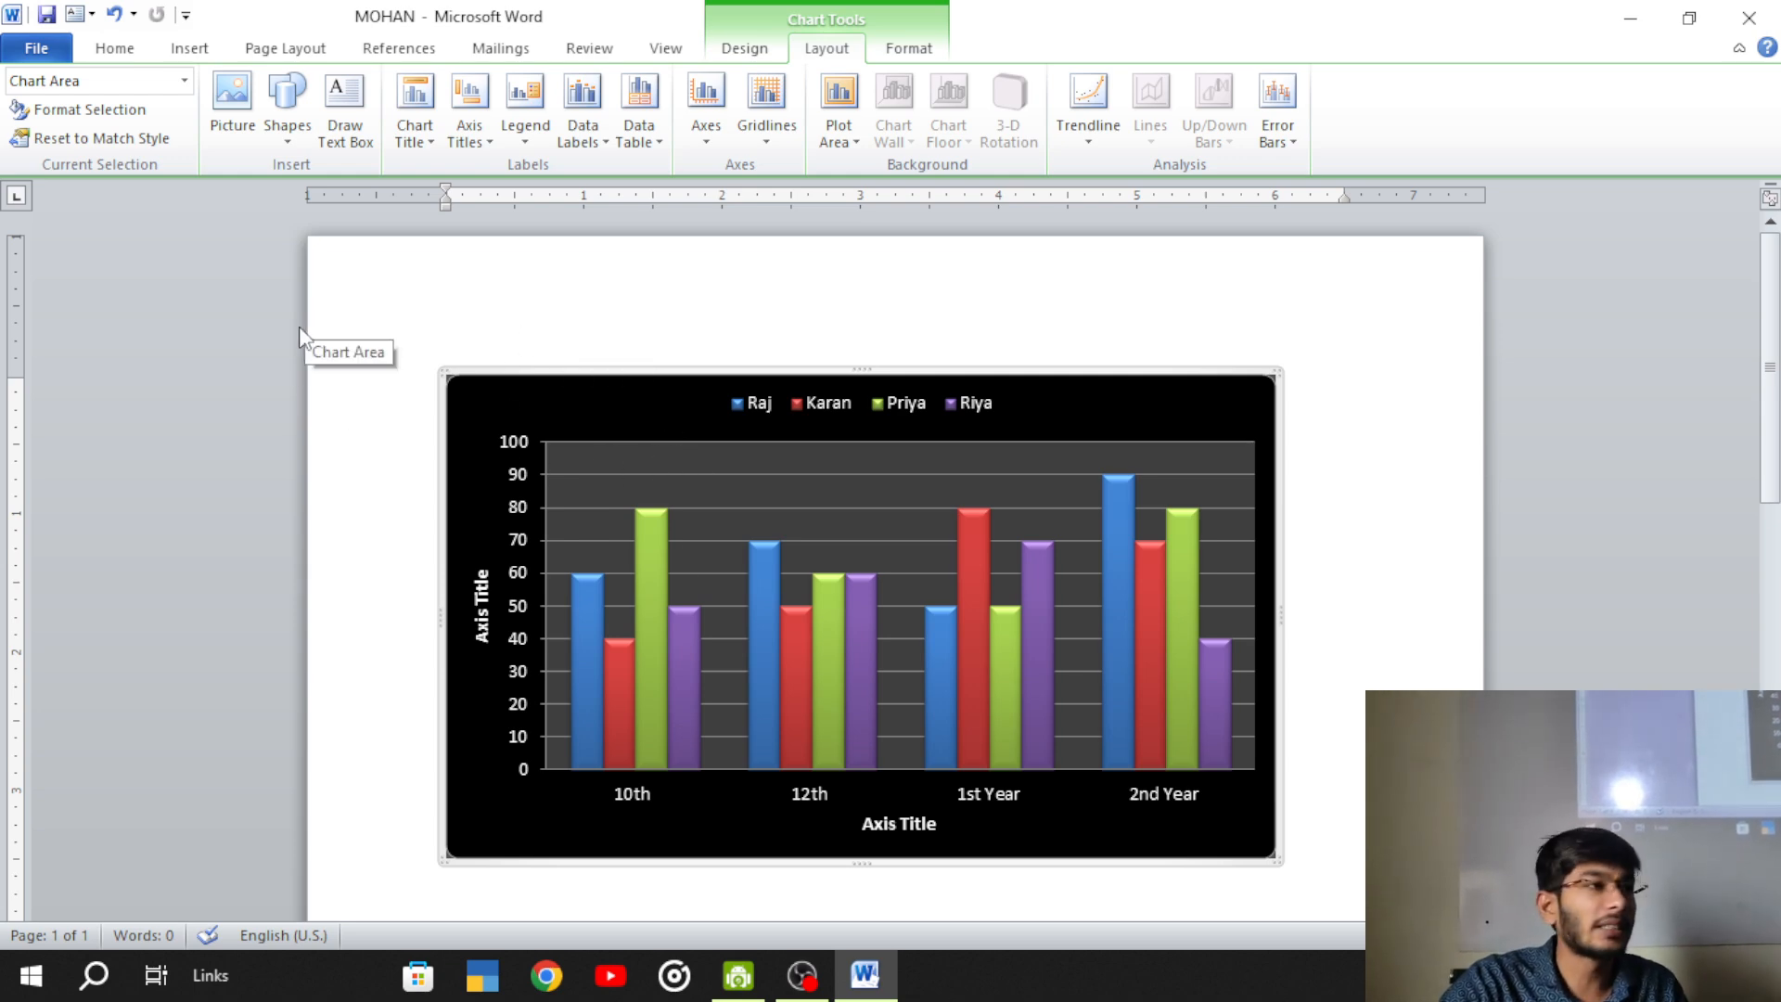
# - Try a data table without legend keys below the marks chart, and remove it again
pyautogui.click(637, 100)
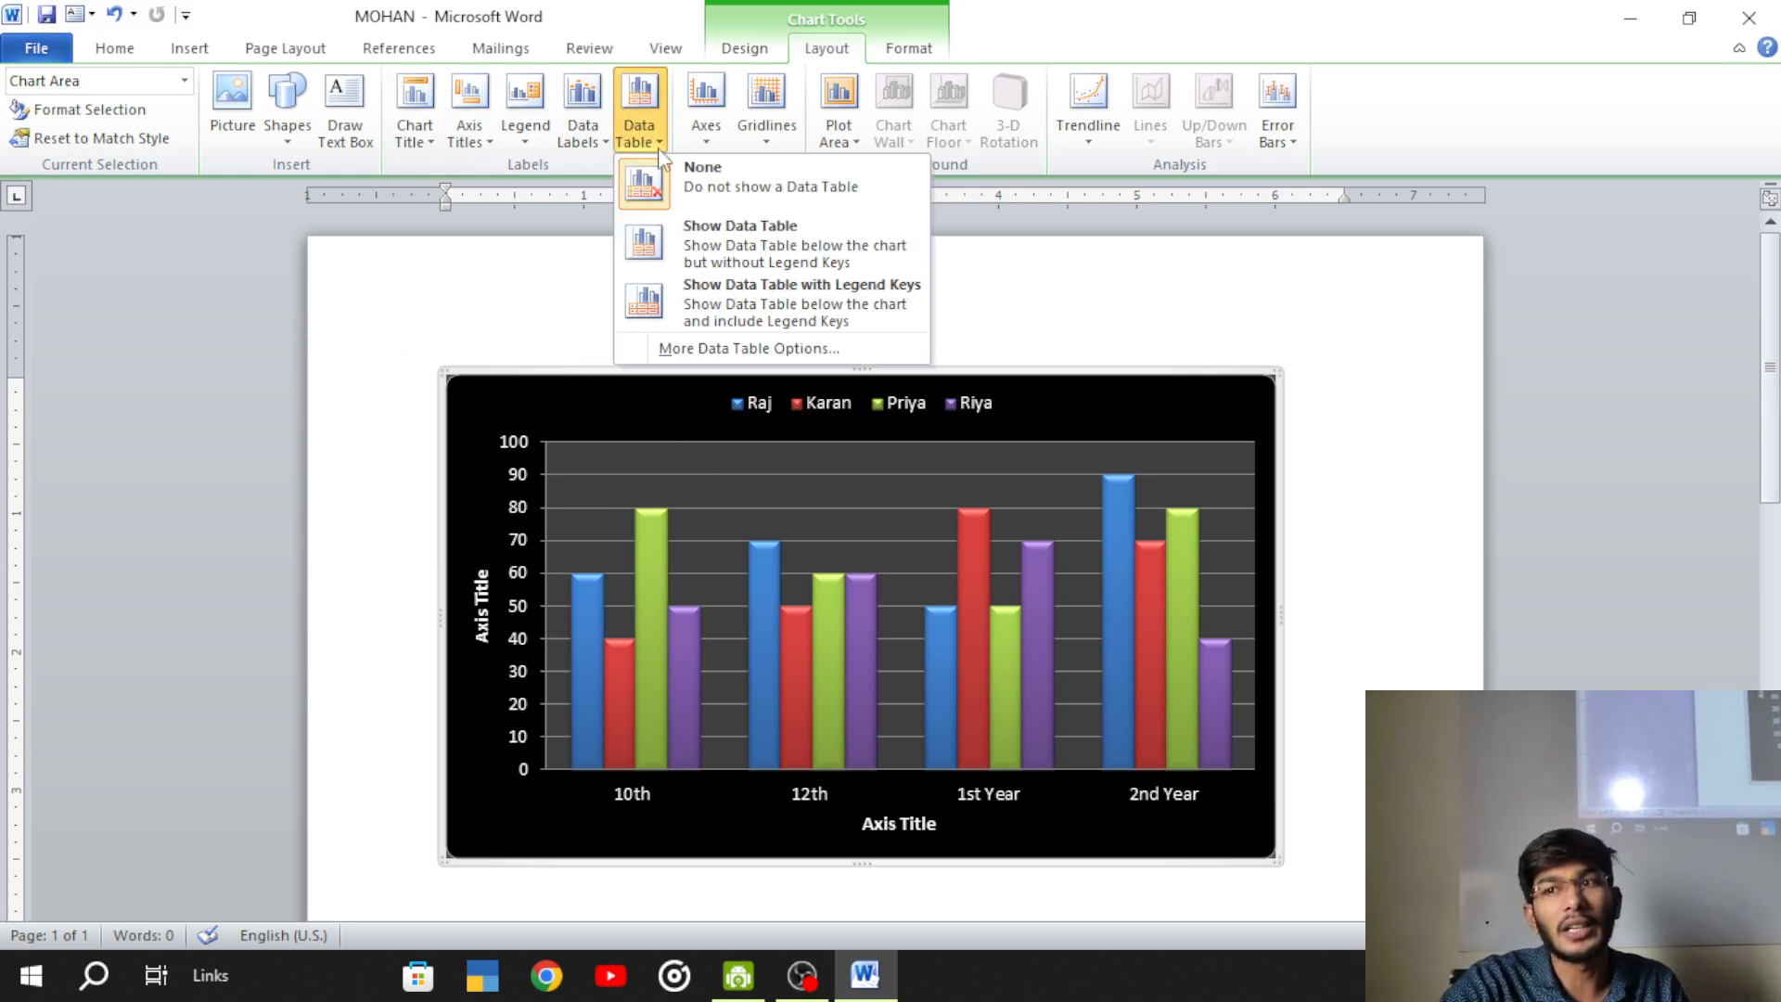
pyautogui.click(732, 243)
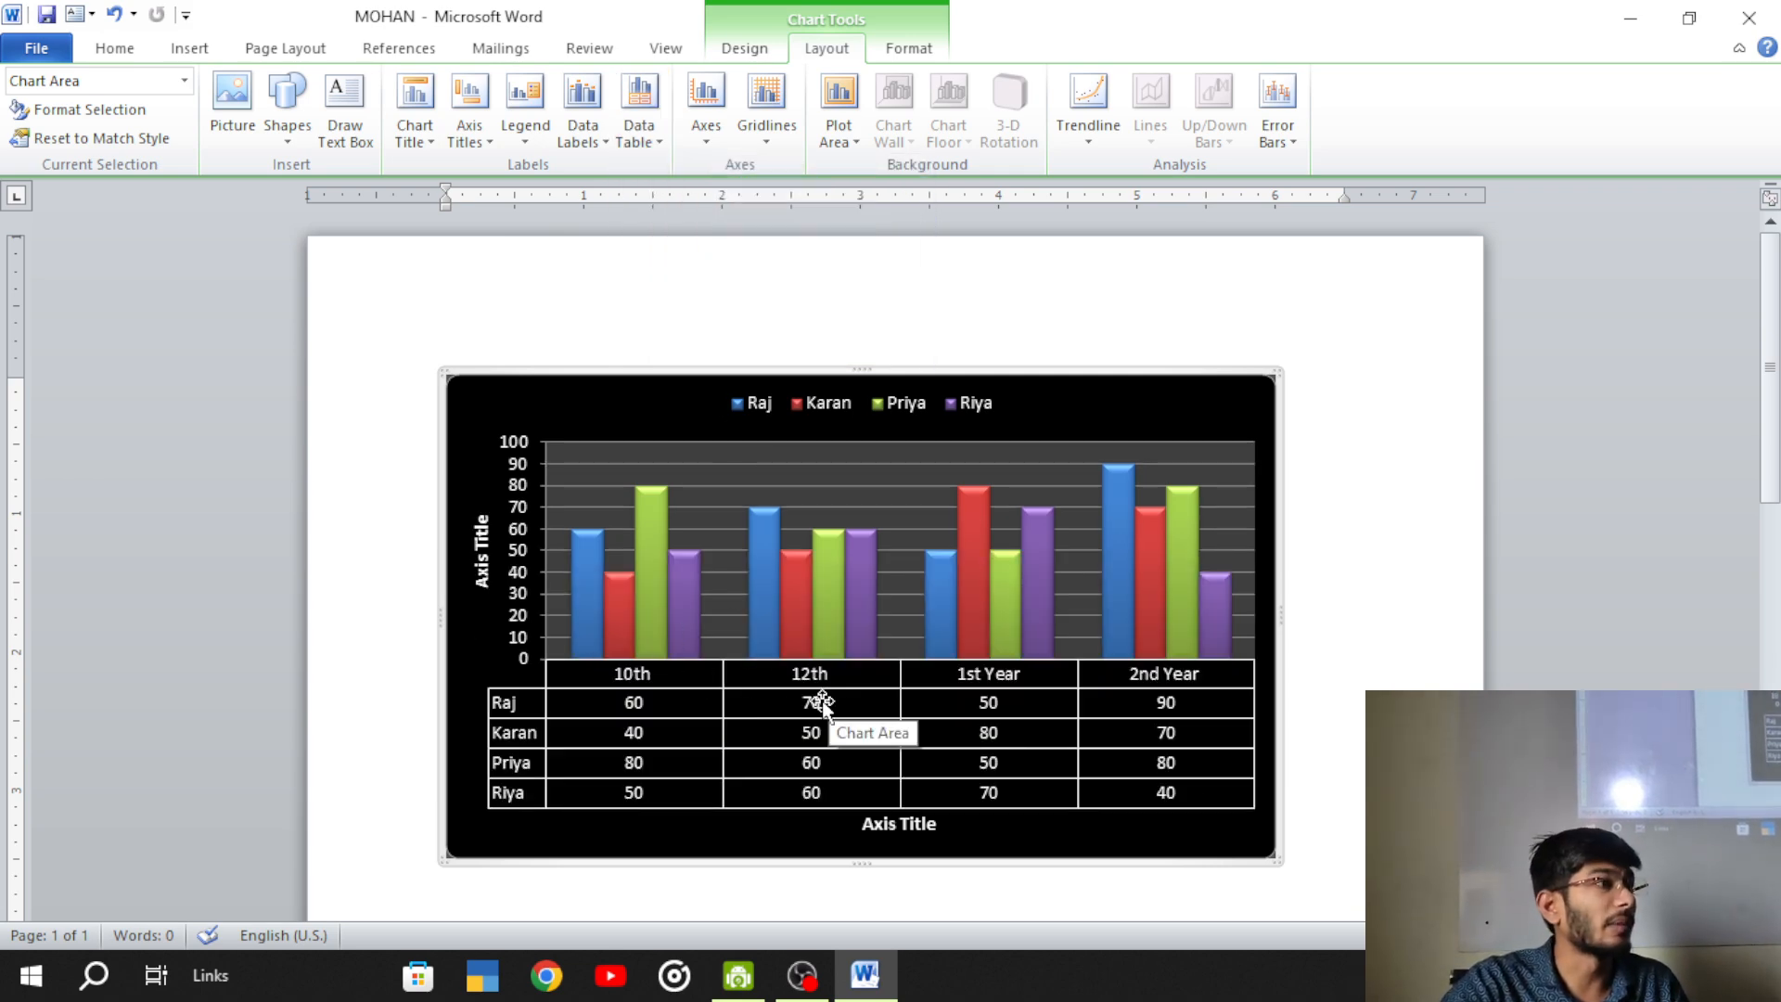
pyautogui.click(658, 159)
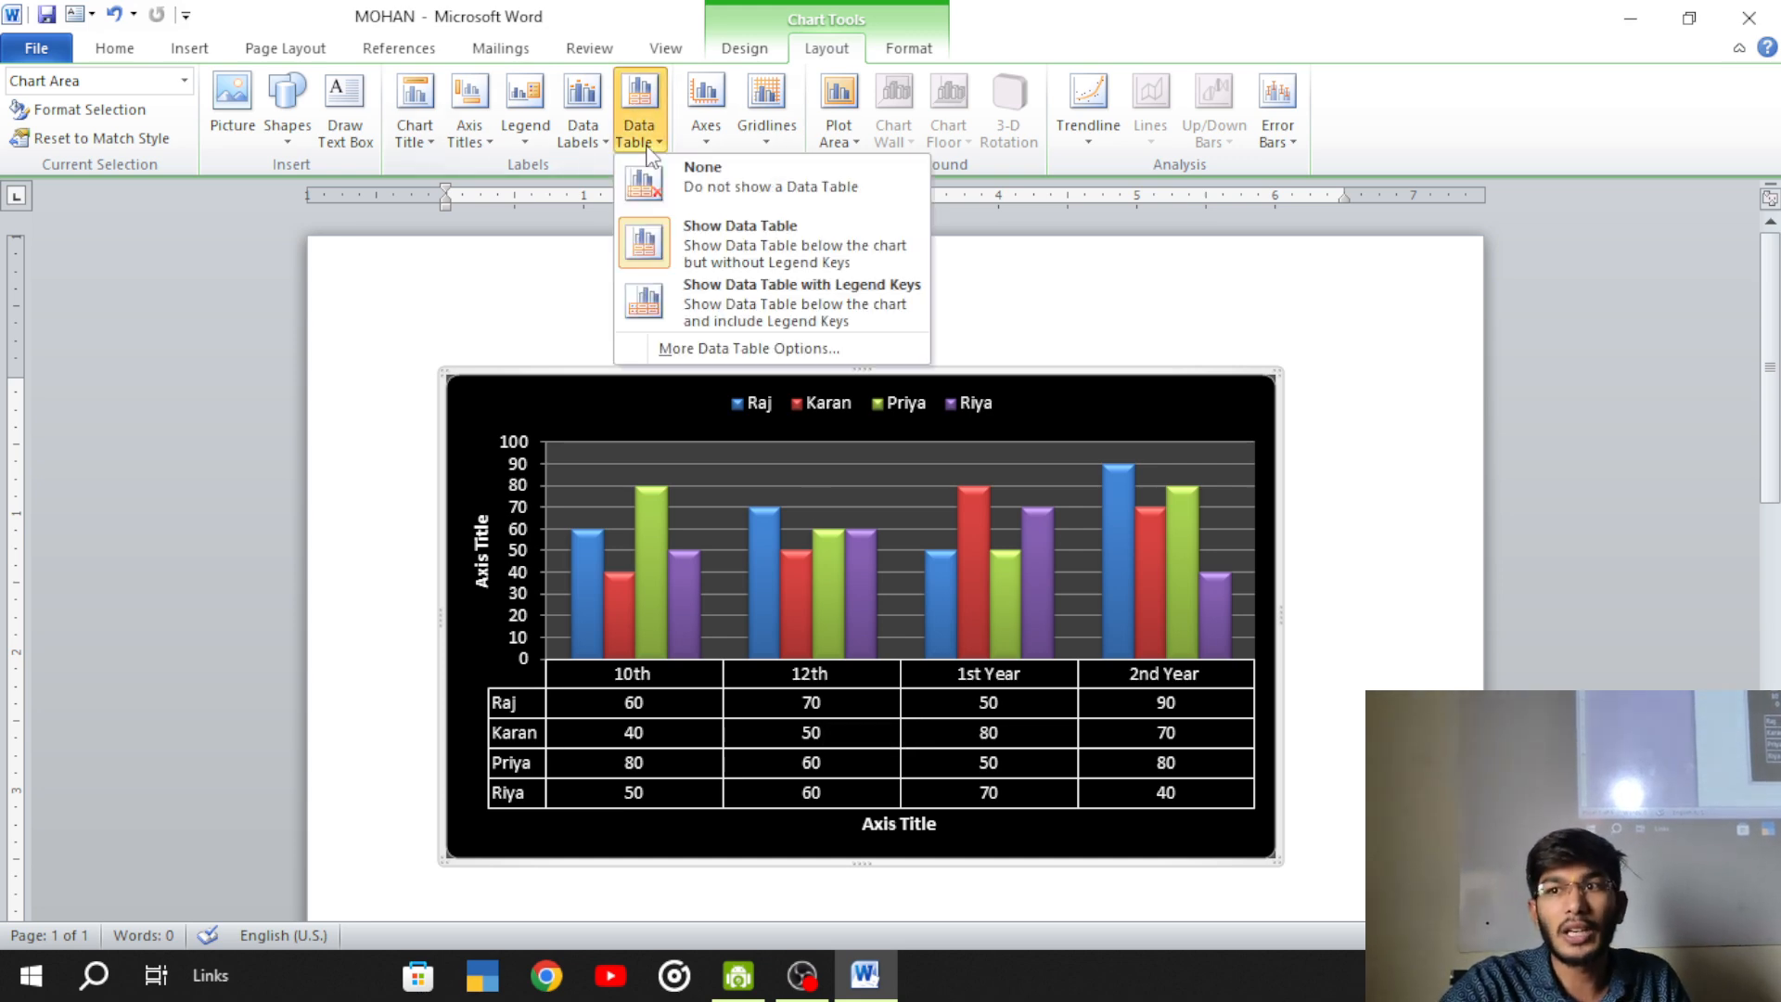
pyautogui.click(705, 183)
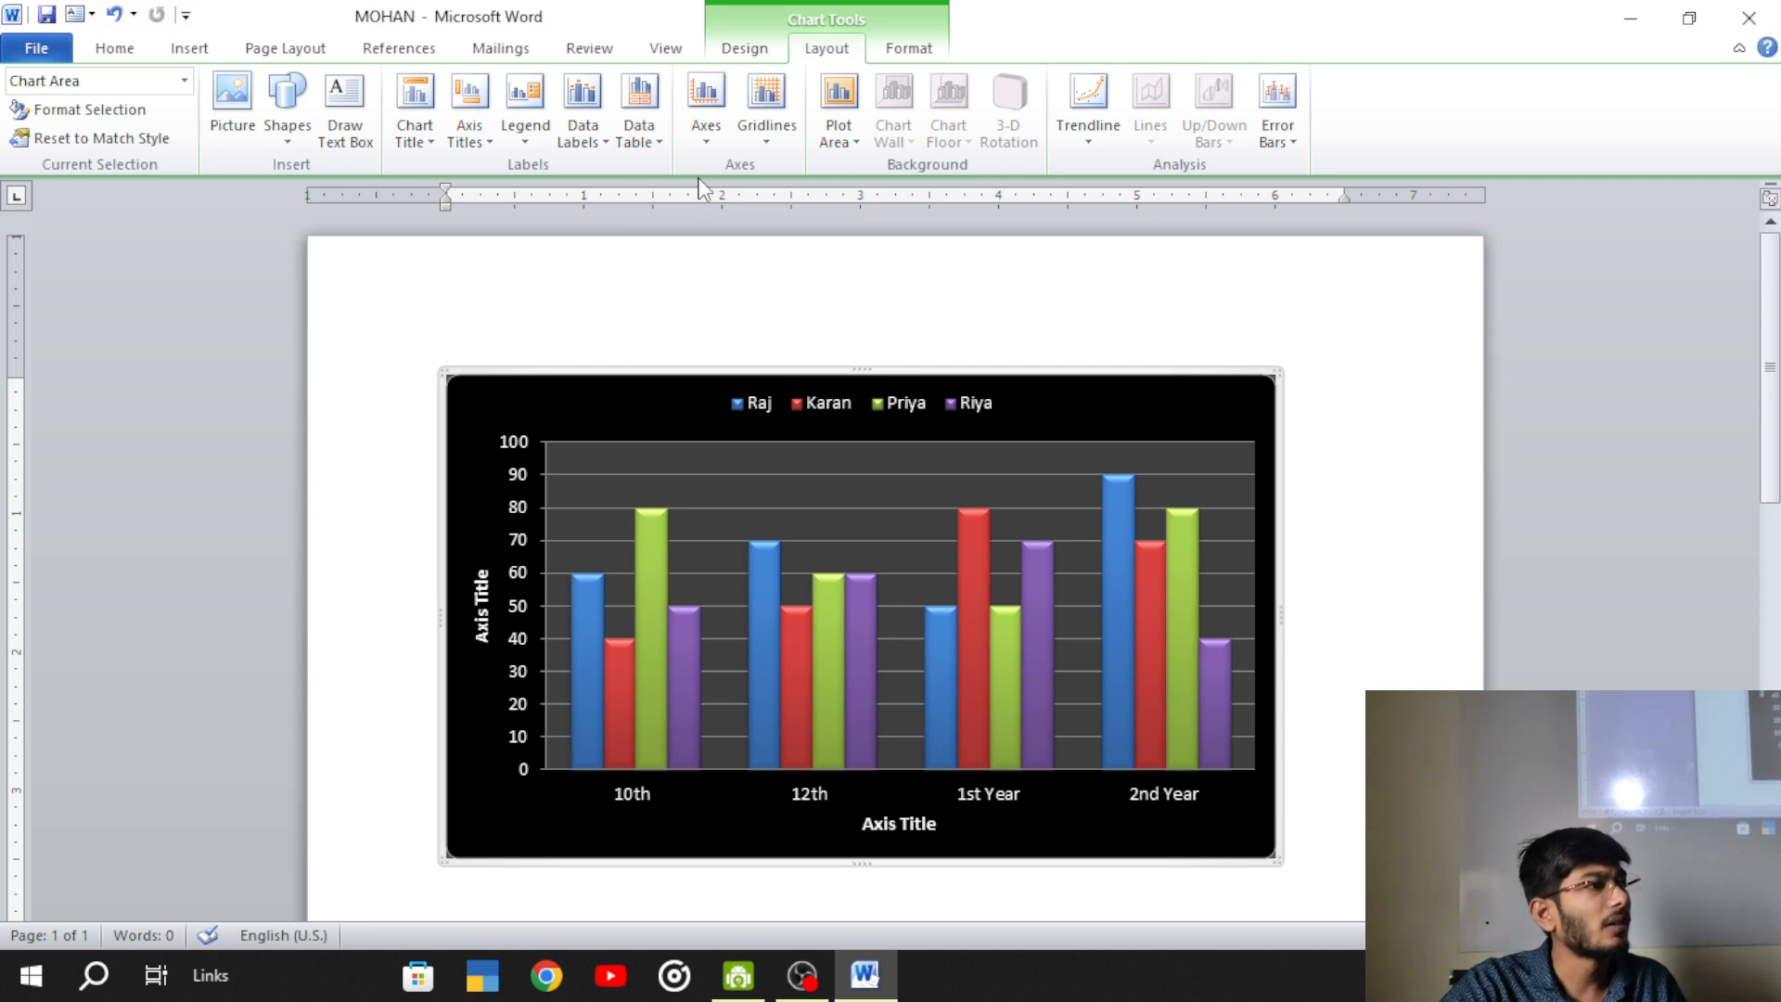
# - Try data labels on the columns in the Center and Inside End positions, and turn them off again
pyautogui.click(603, 146)
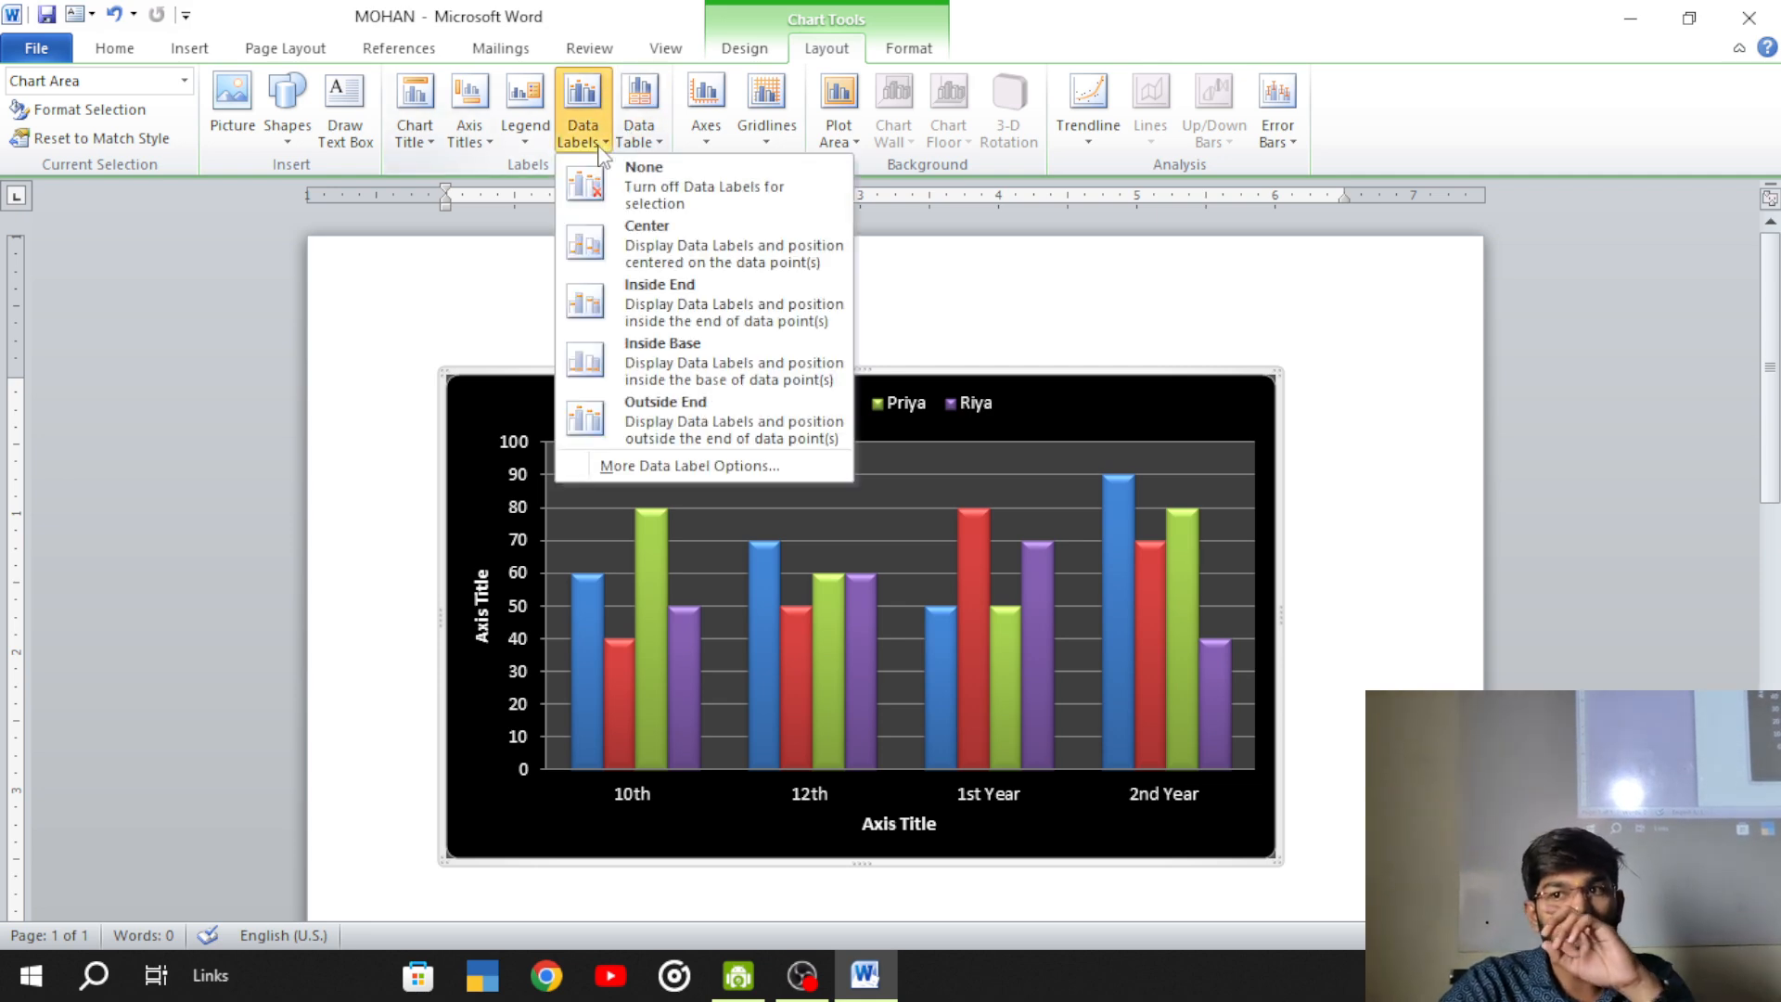
pyautogui.click(646, 249)
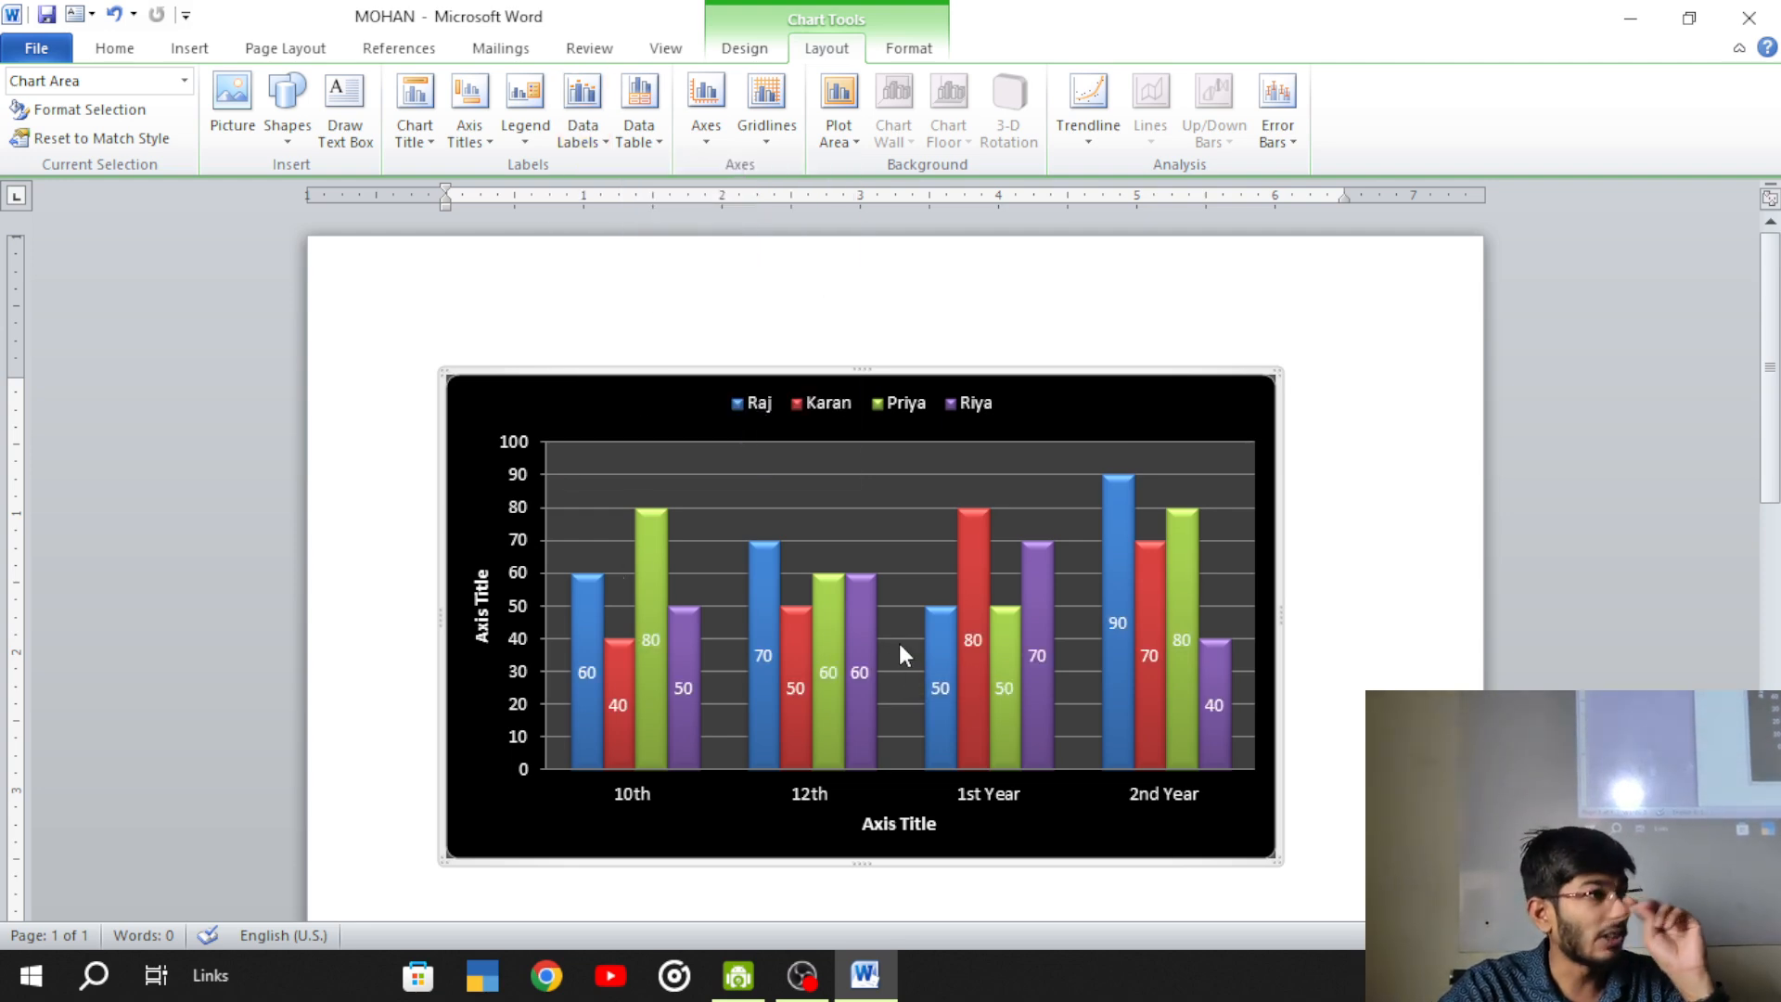
pyautogui.click(585, 147)
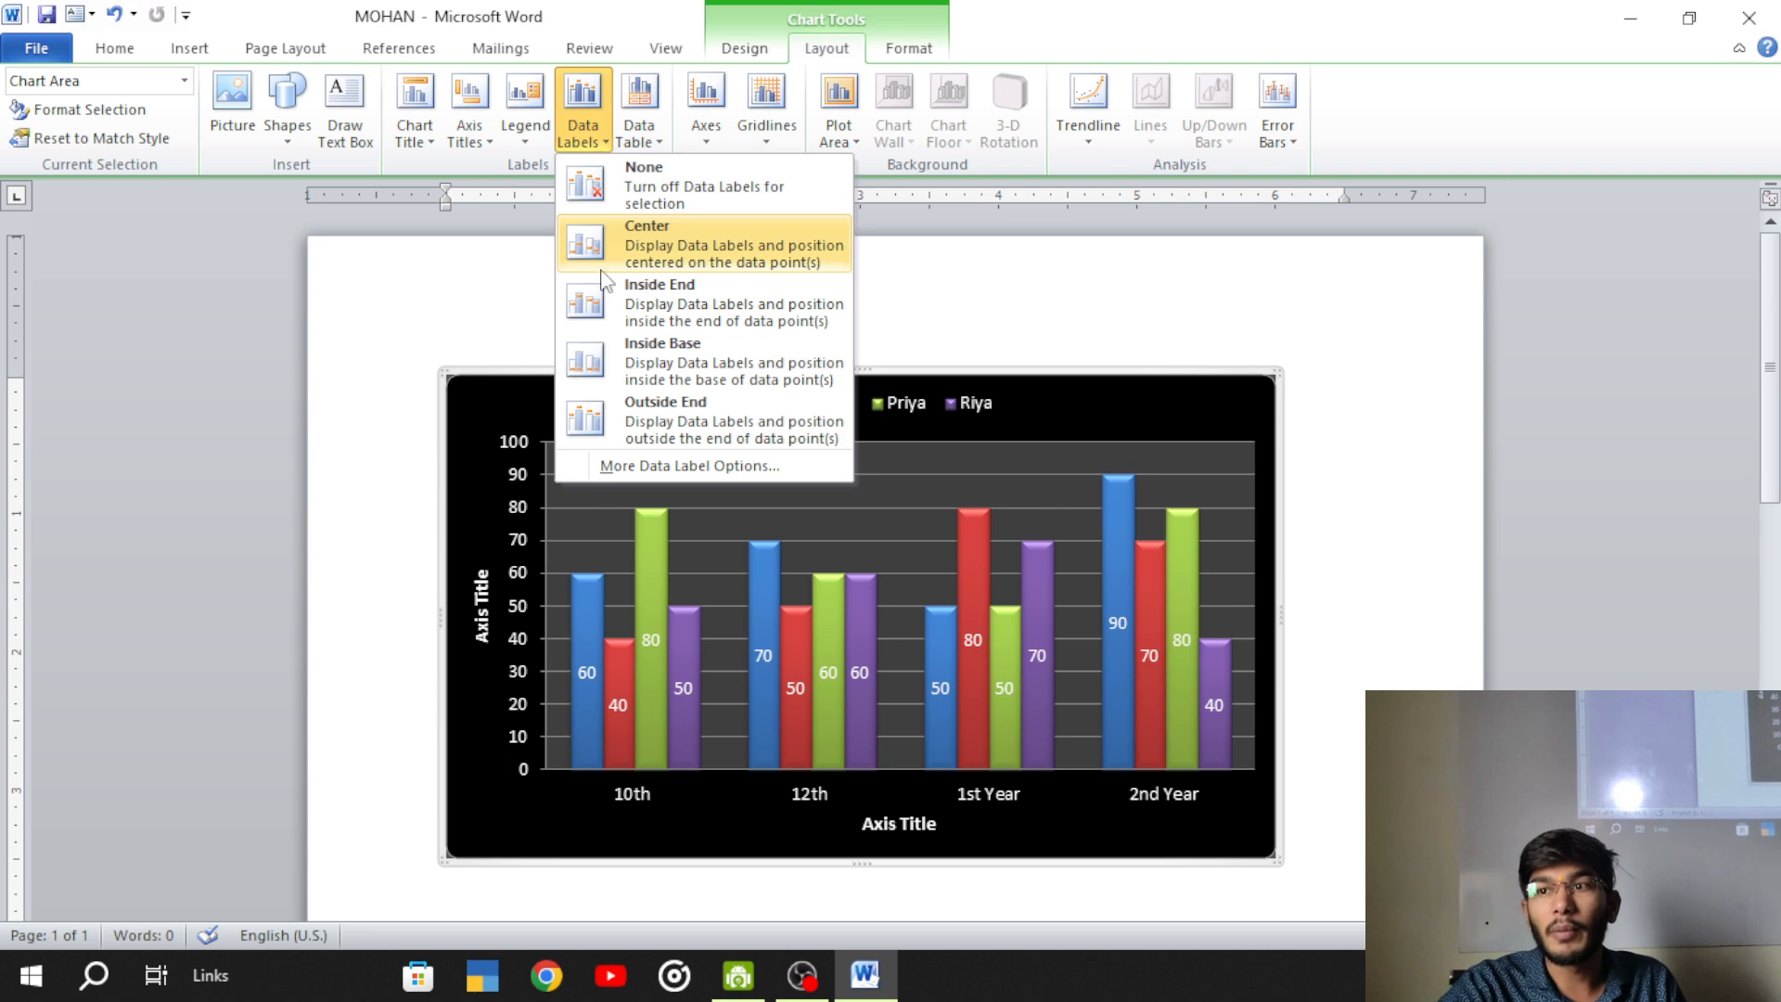
pyautogui.click(654, 310)
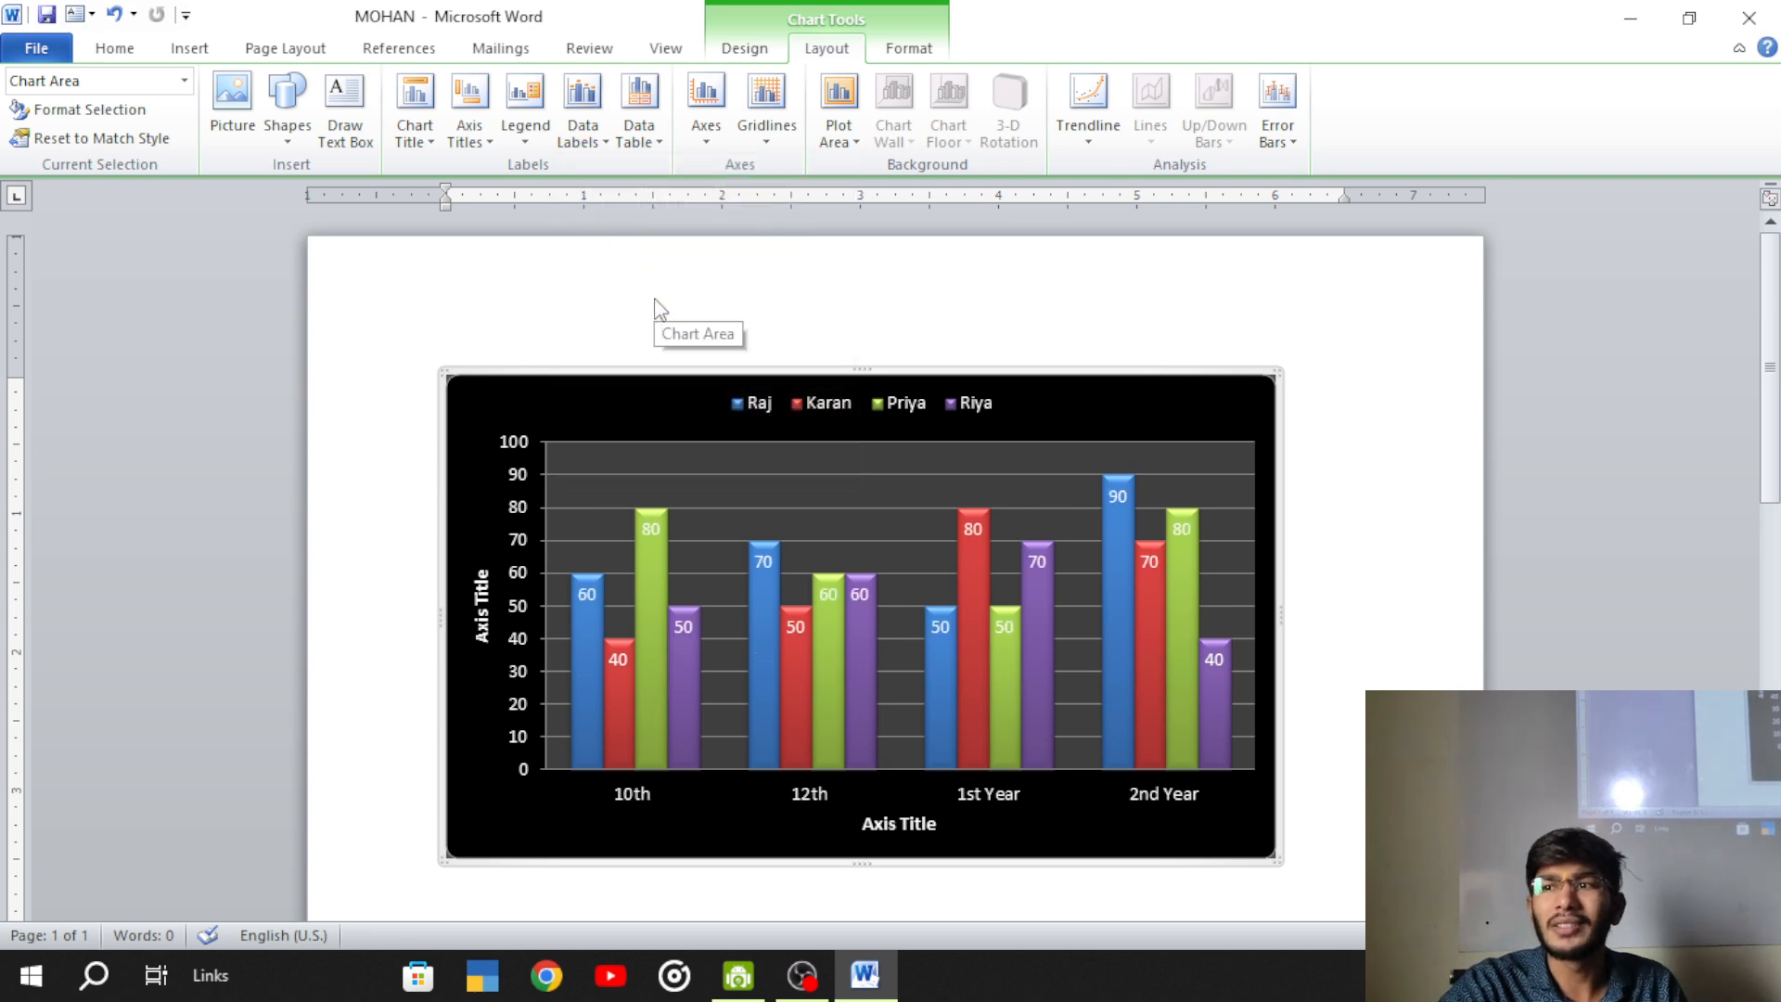
pyautogui.click(583, 135)
pyautogui.click(603, 191)
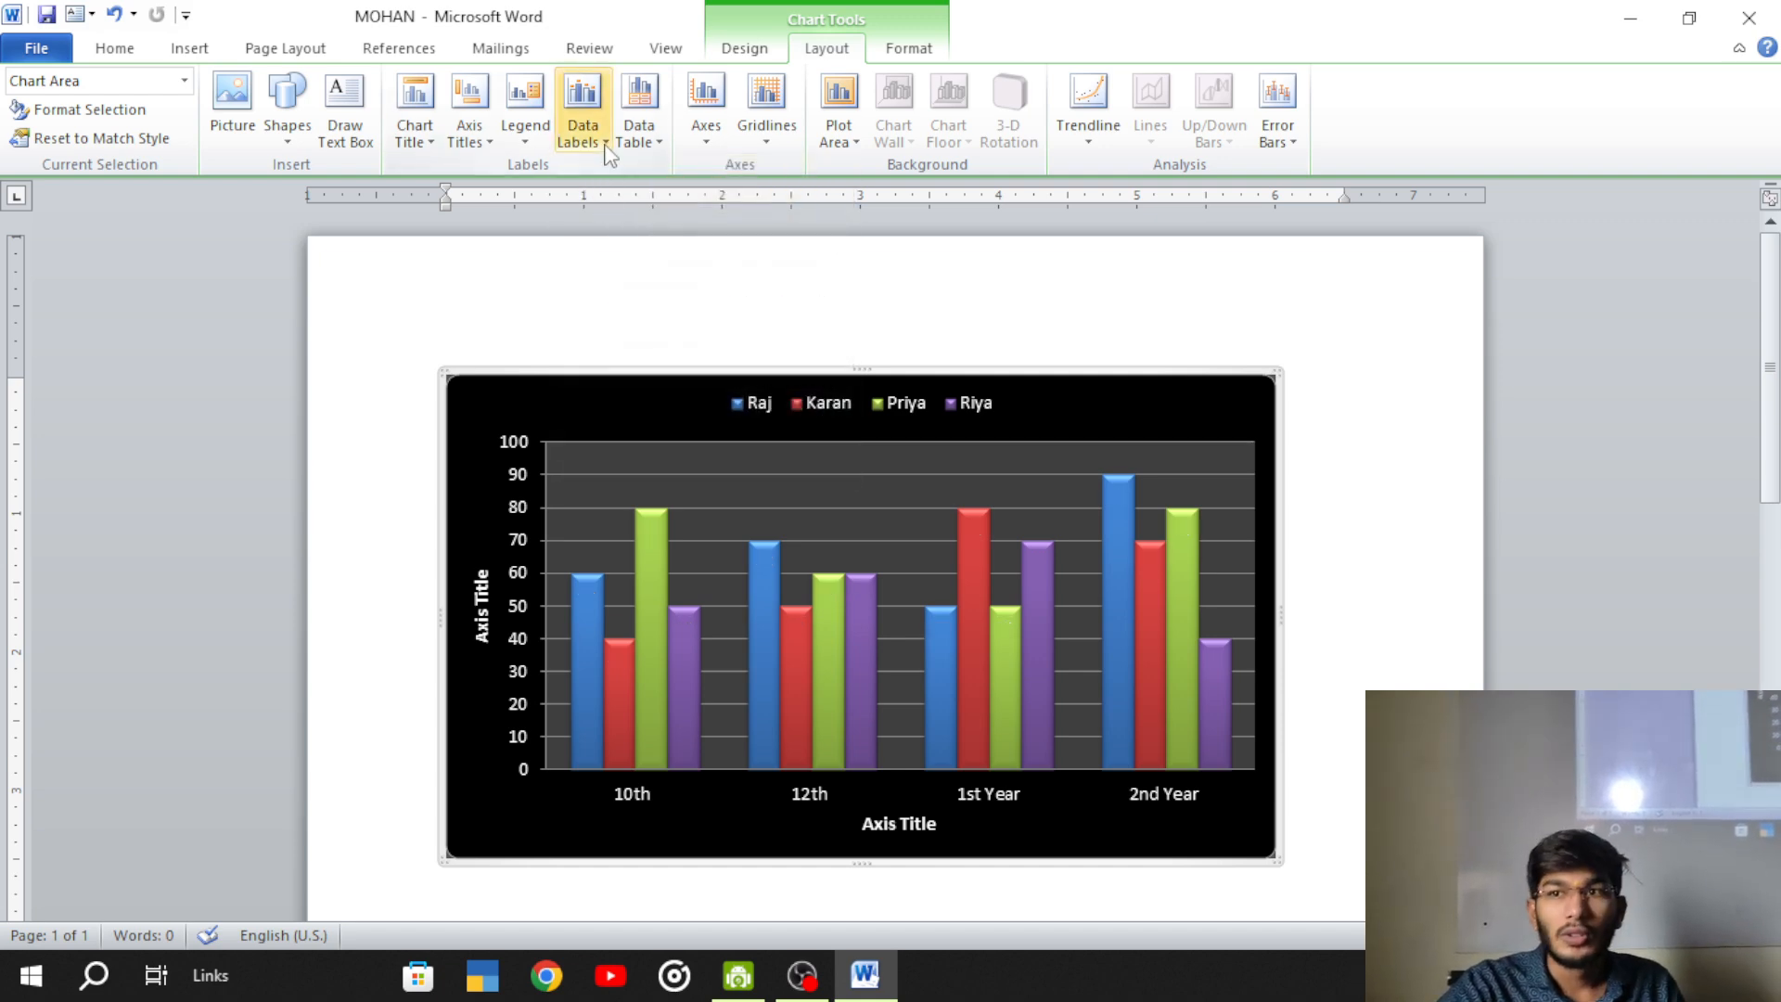
# - Move the marks chart's legend to the right of the plot, and finally to the left
pyautogui.click(525, 139)
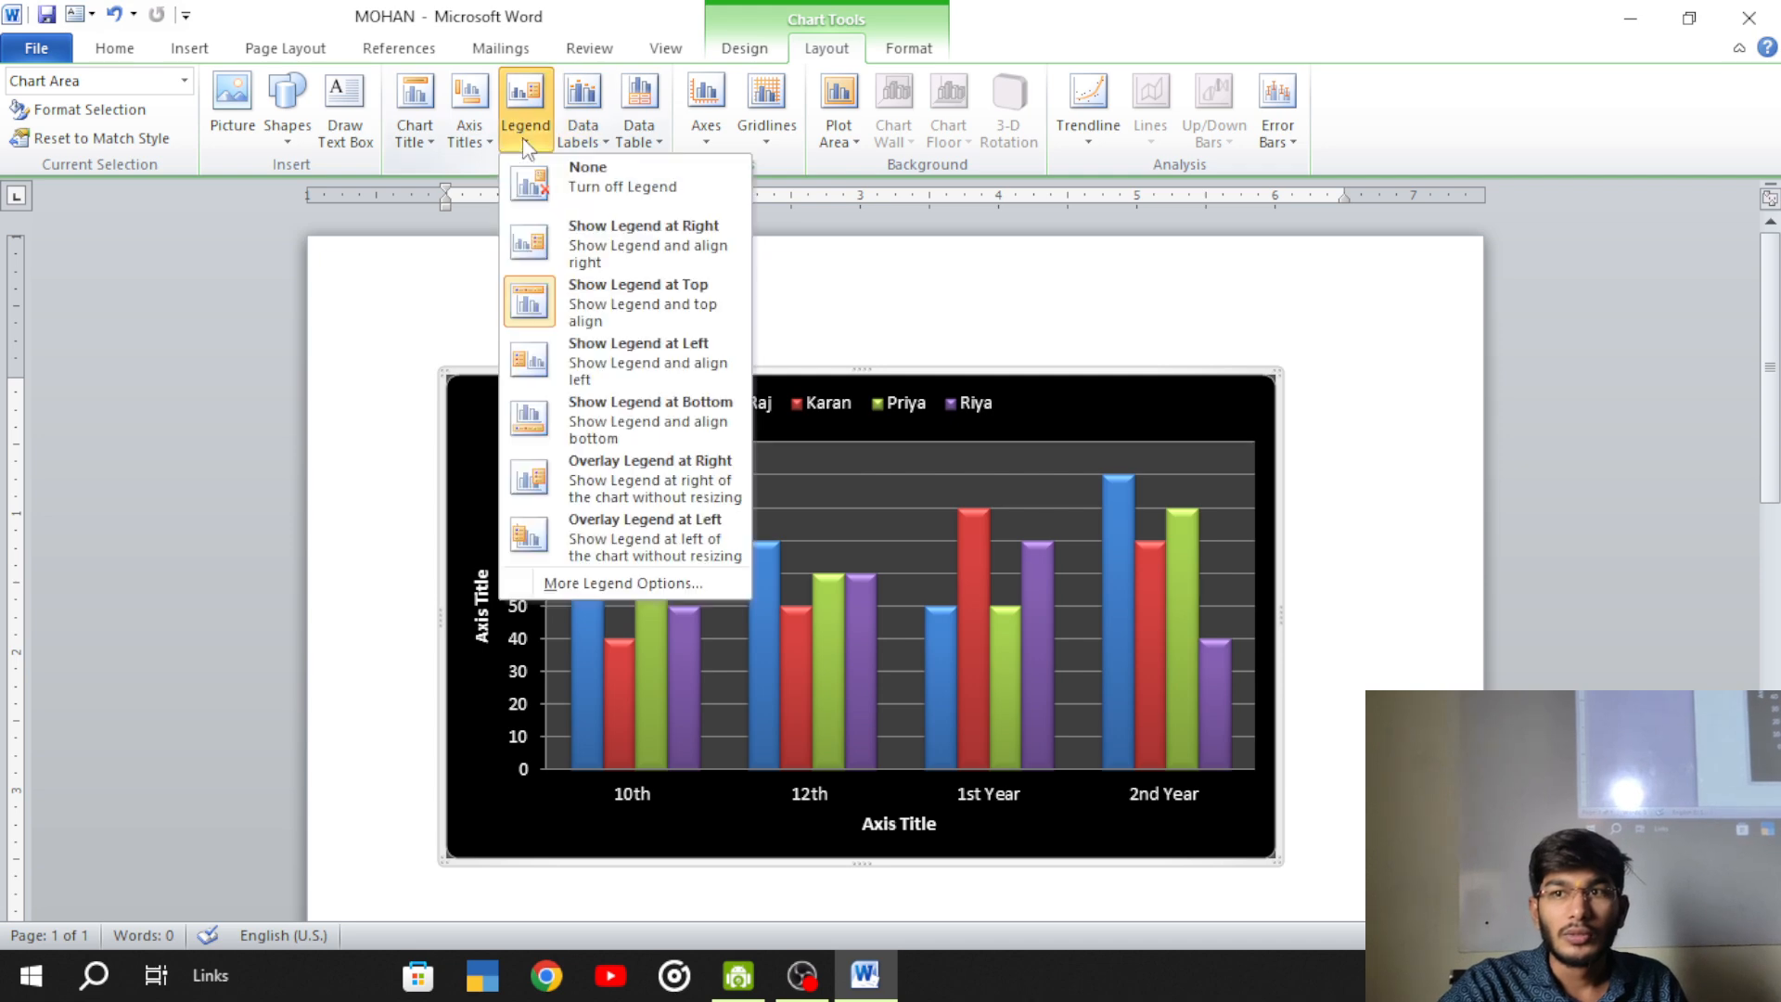
pyautogui.click(591, 243)
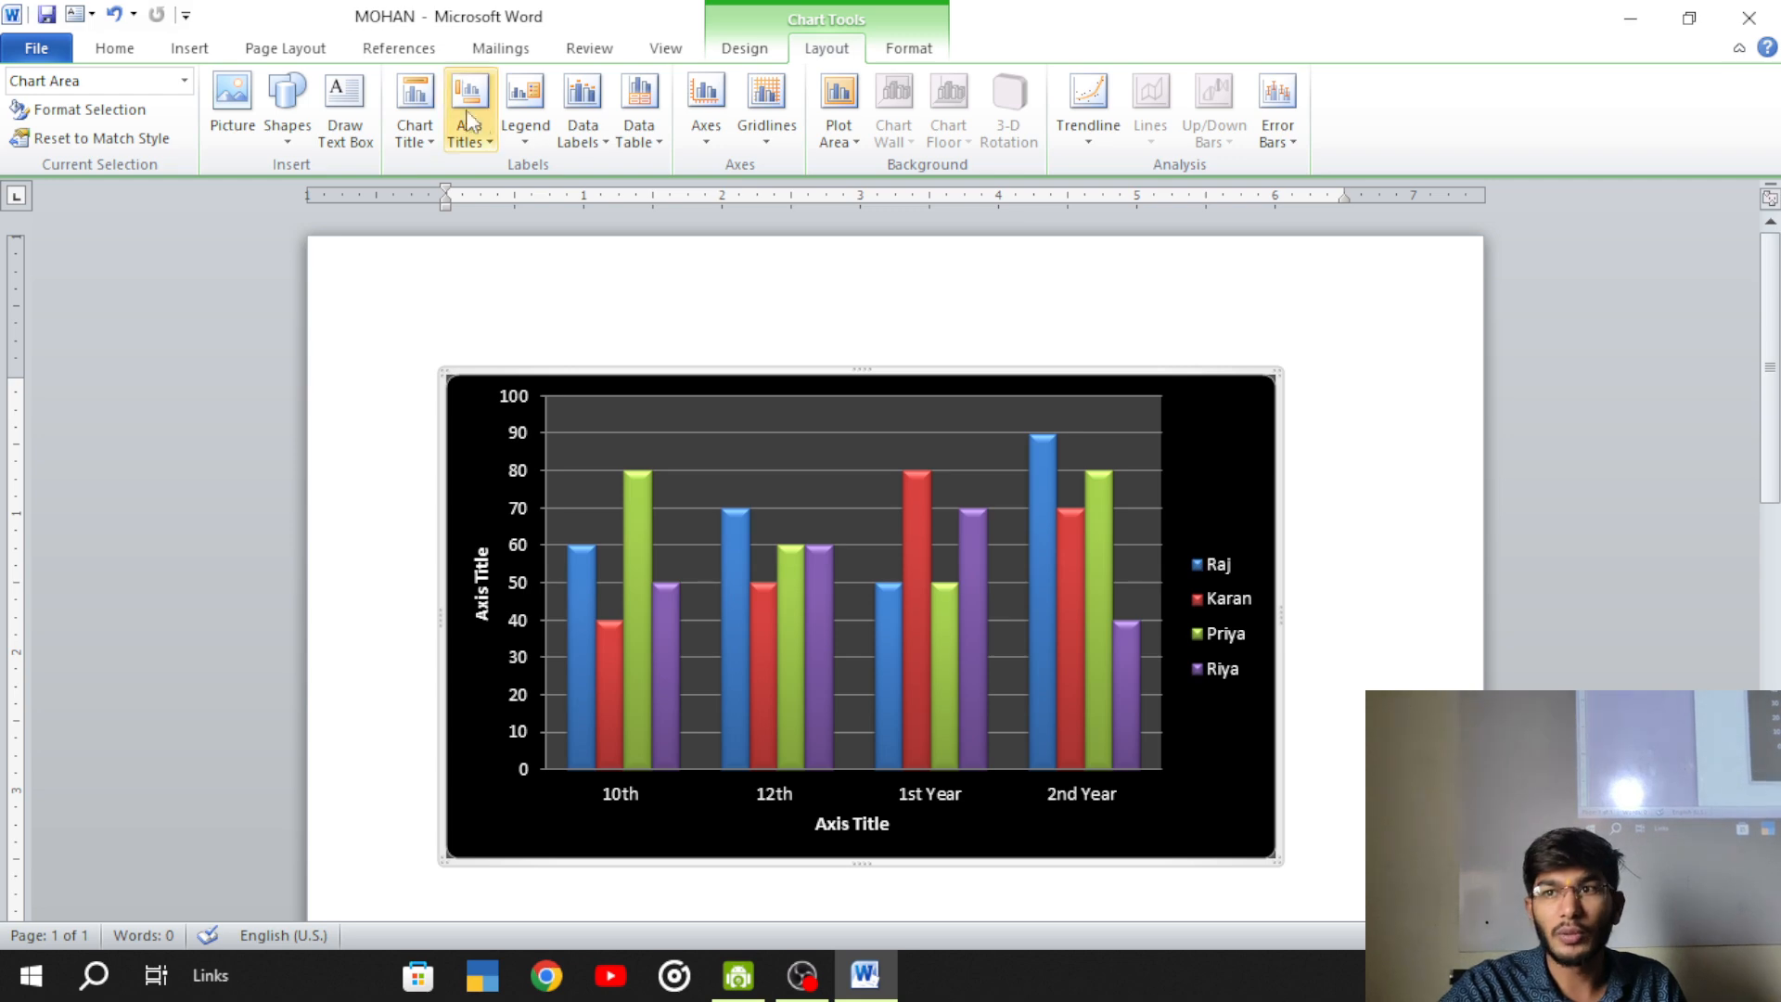
pyautogui.click(525, 107)
pyautogui.click(626, 347)
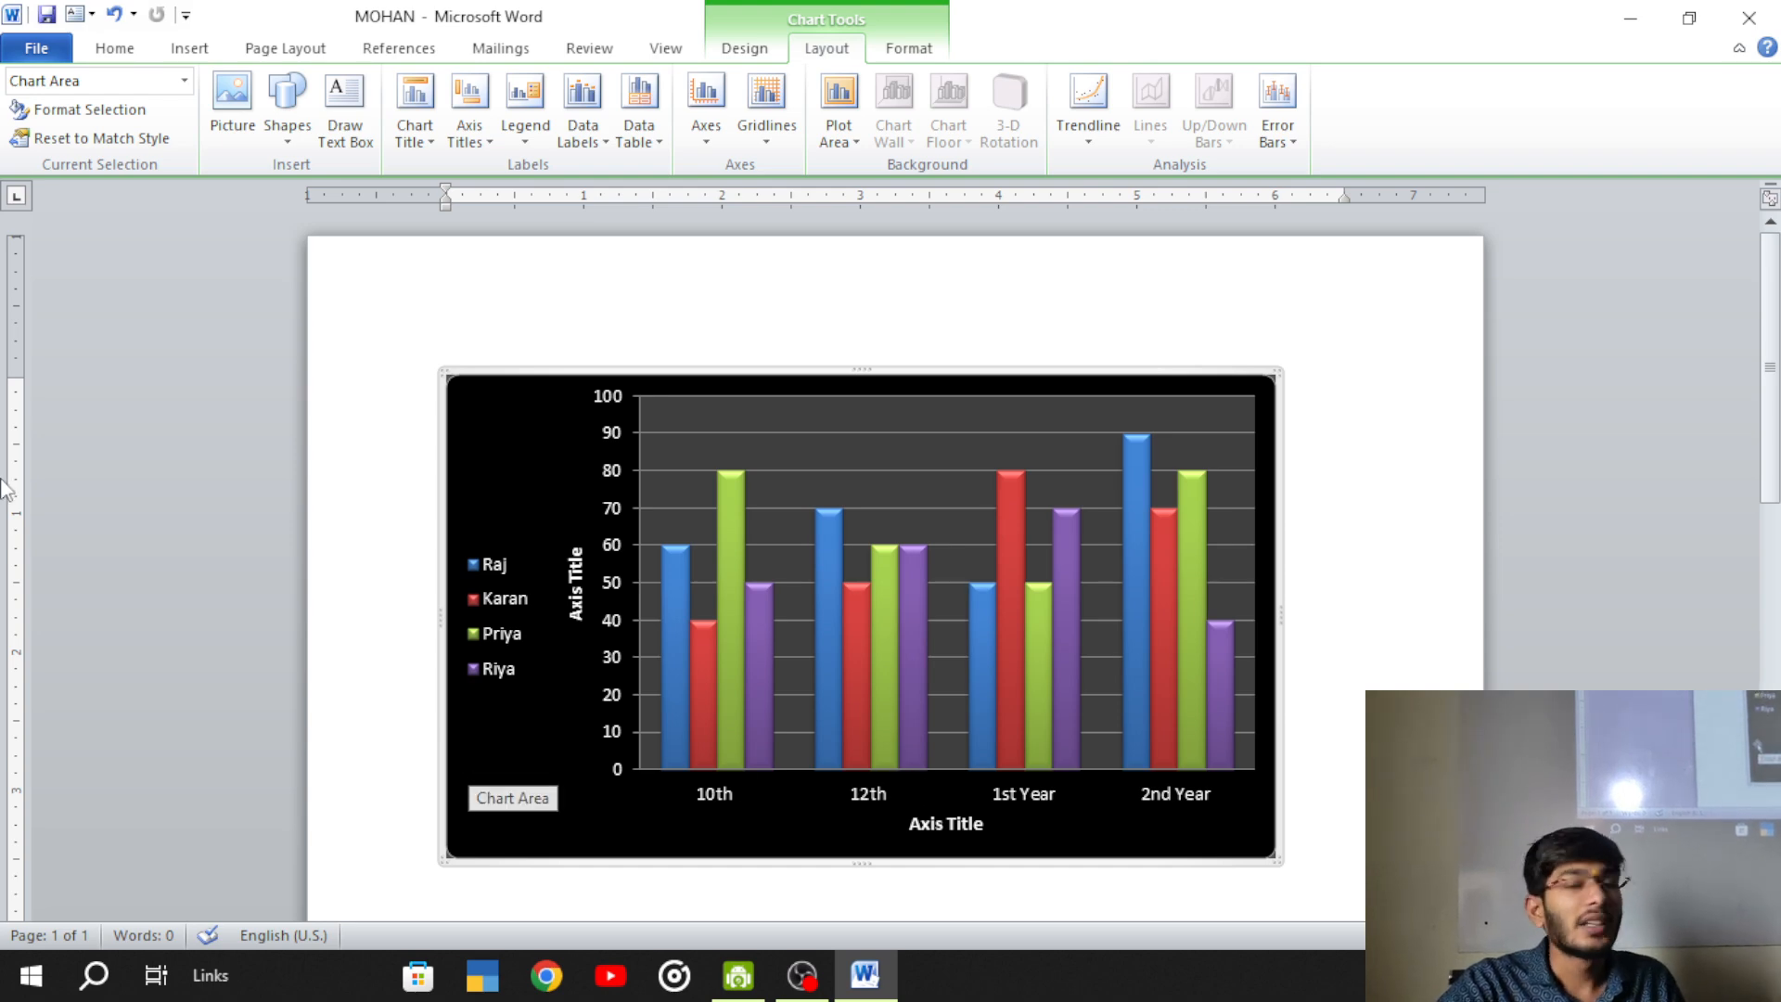
# - View the SmartArt graphic gallery and close it without inserting a graphic
pyautogui.click(190, 48)
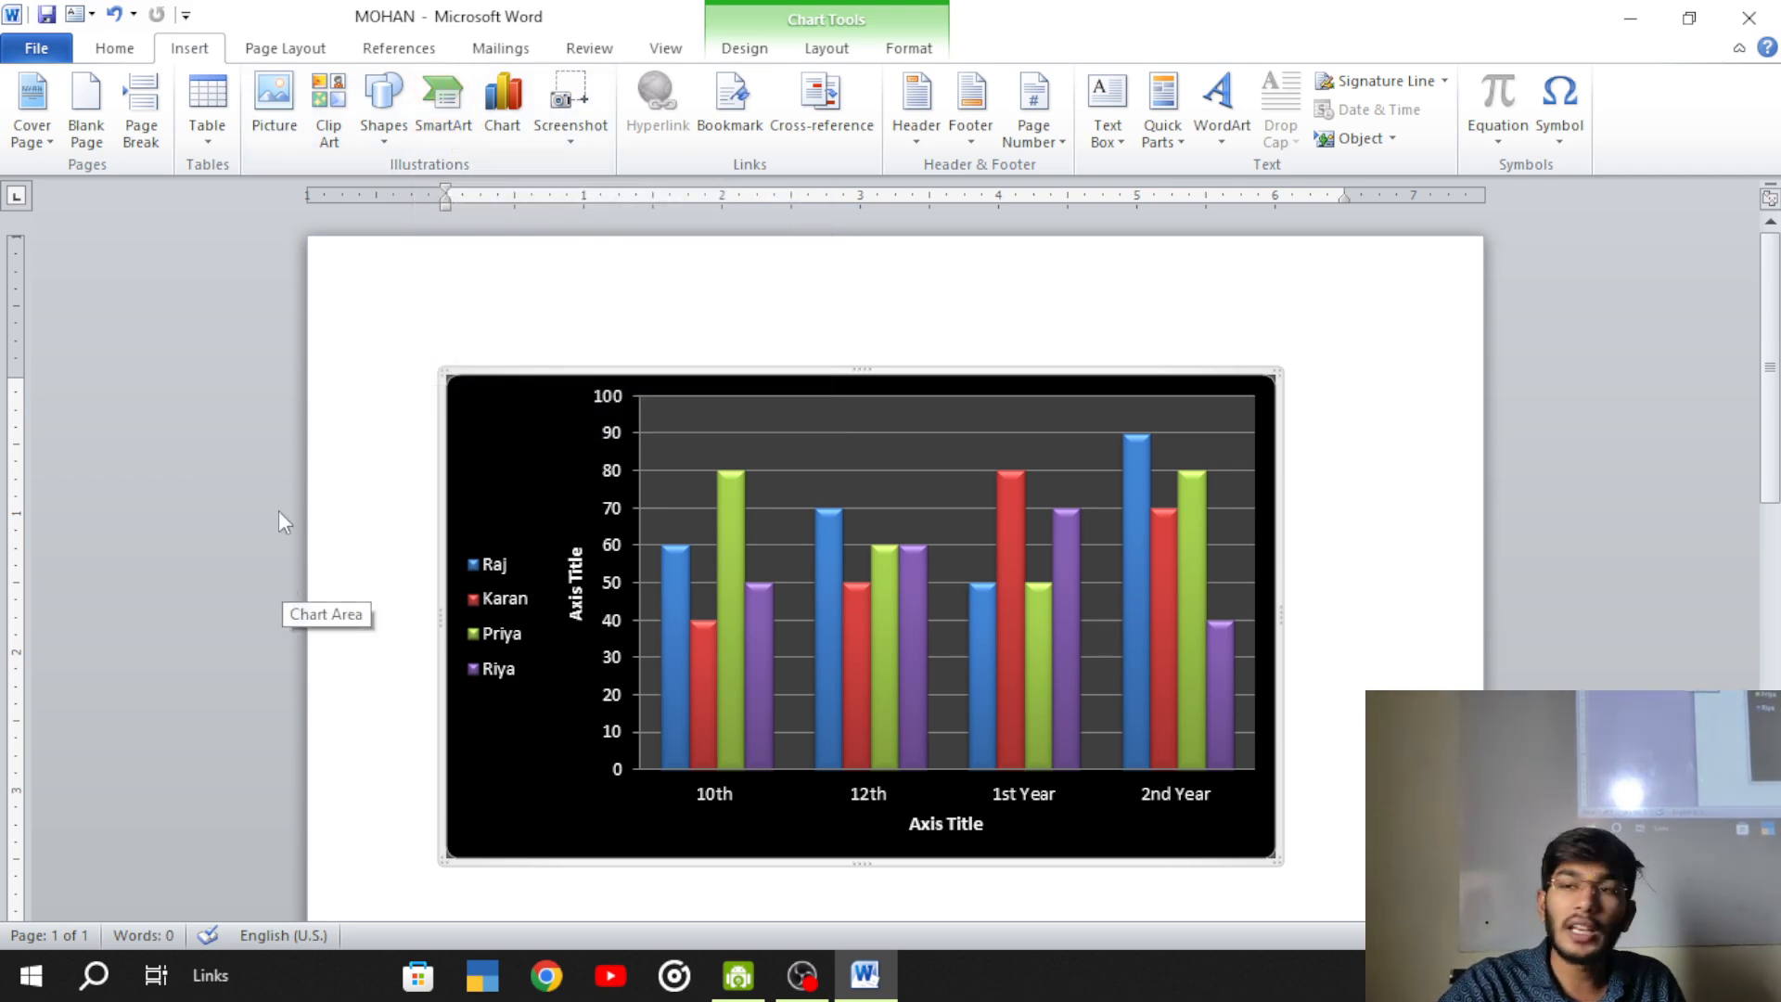
pyautogui.click(425, 149)
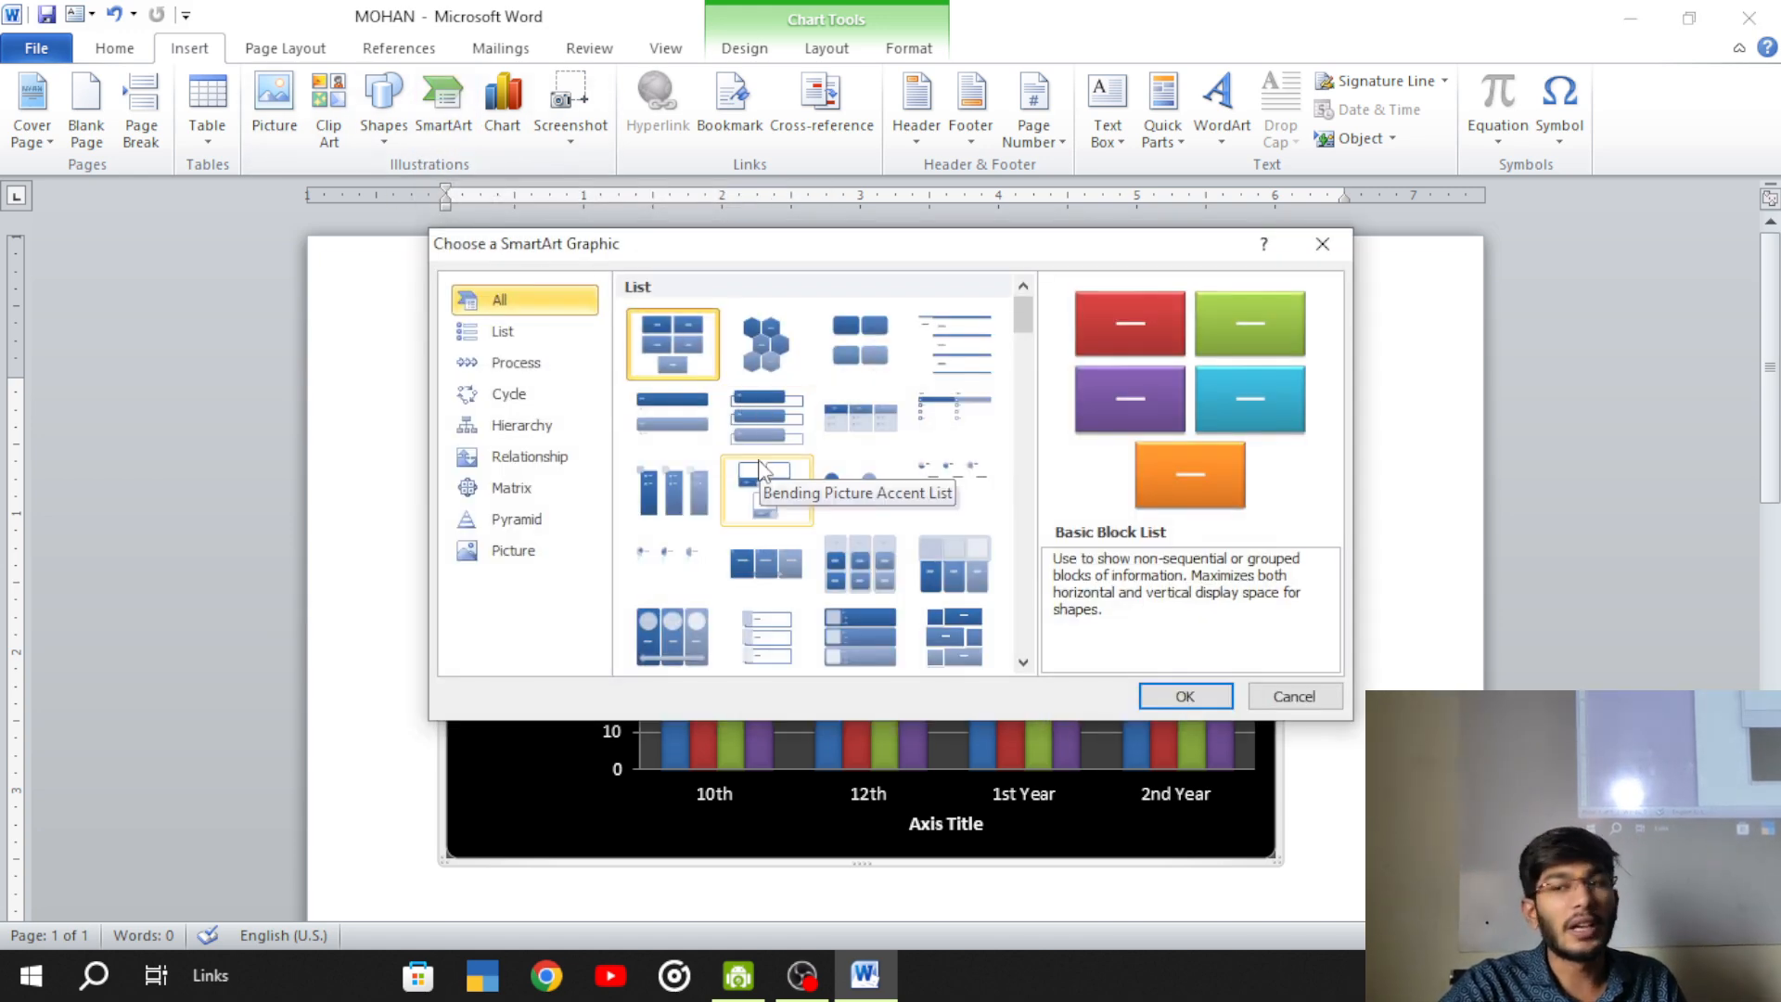
pyautogui.click(1287, 696)
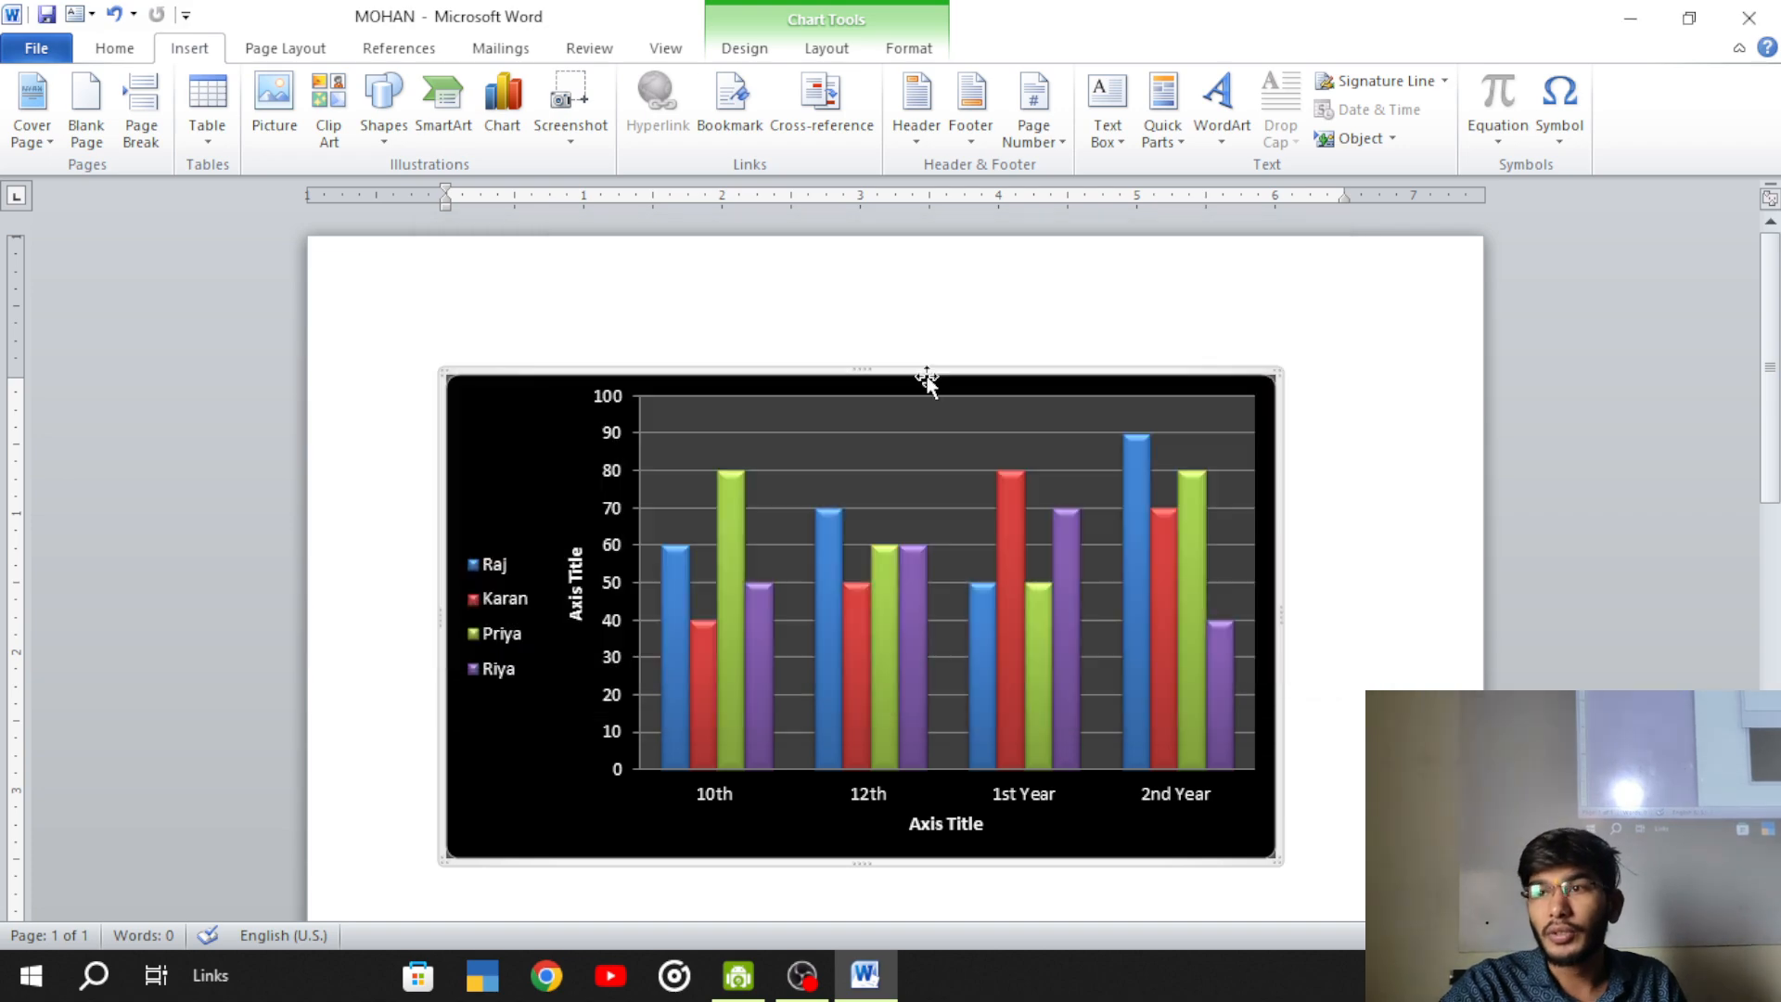
# - Change the purple data series of the marks chart to the Line with Markers chart type
pyautogui.click(502, 107)
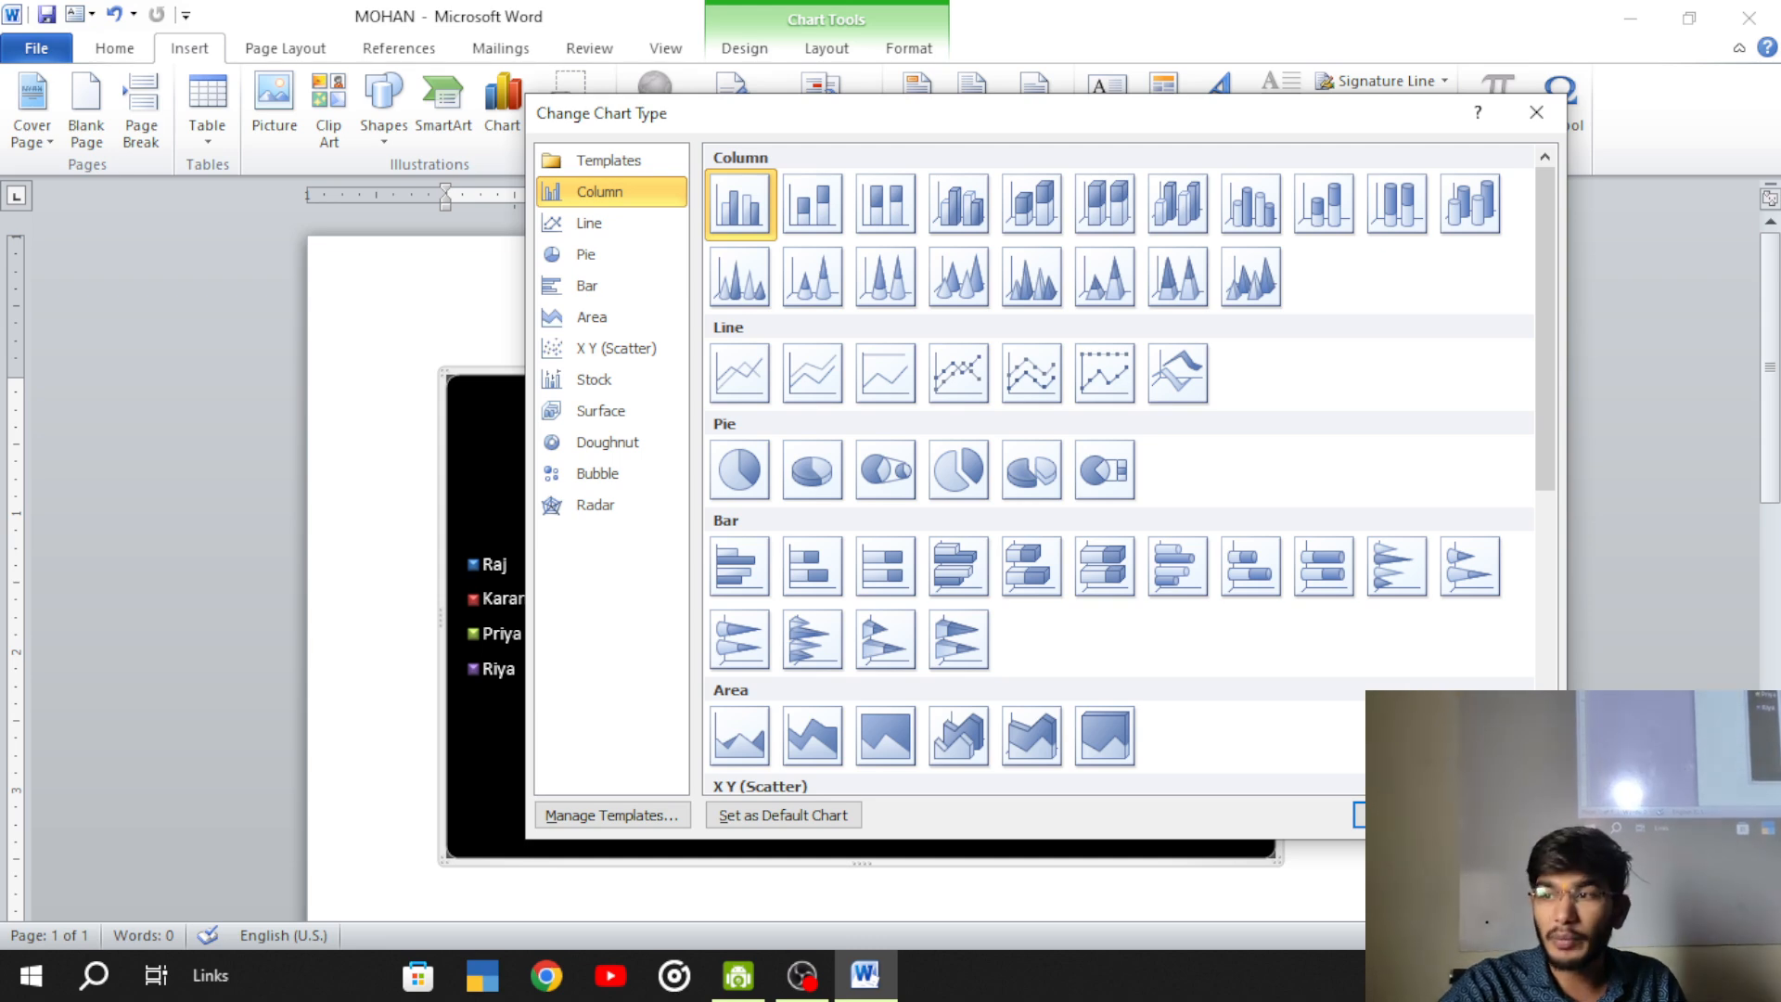
pyautogui.press('Escape')
pyautogui.rightClick(899, 548)
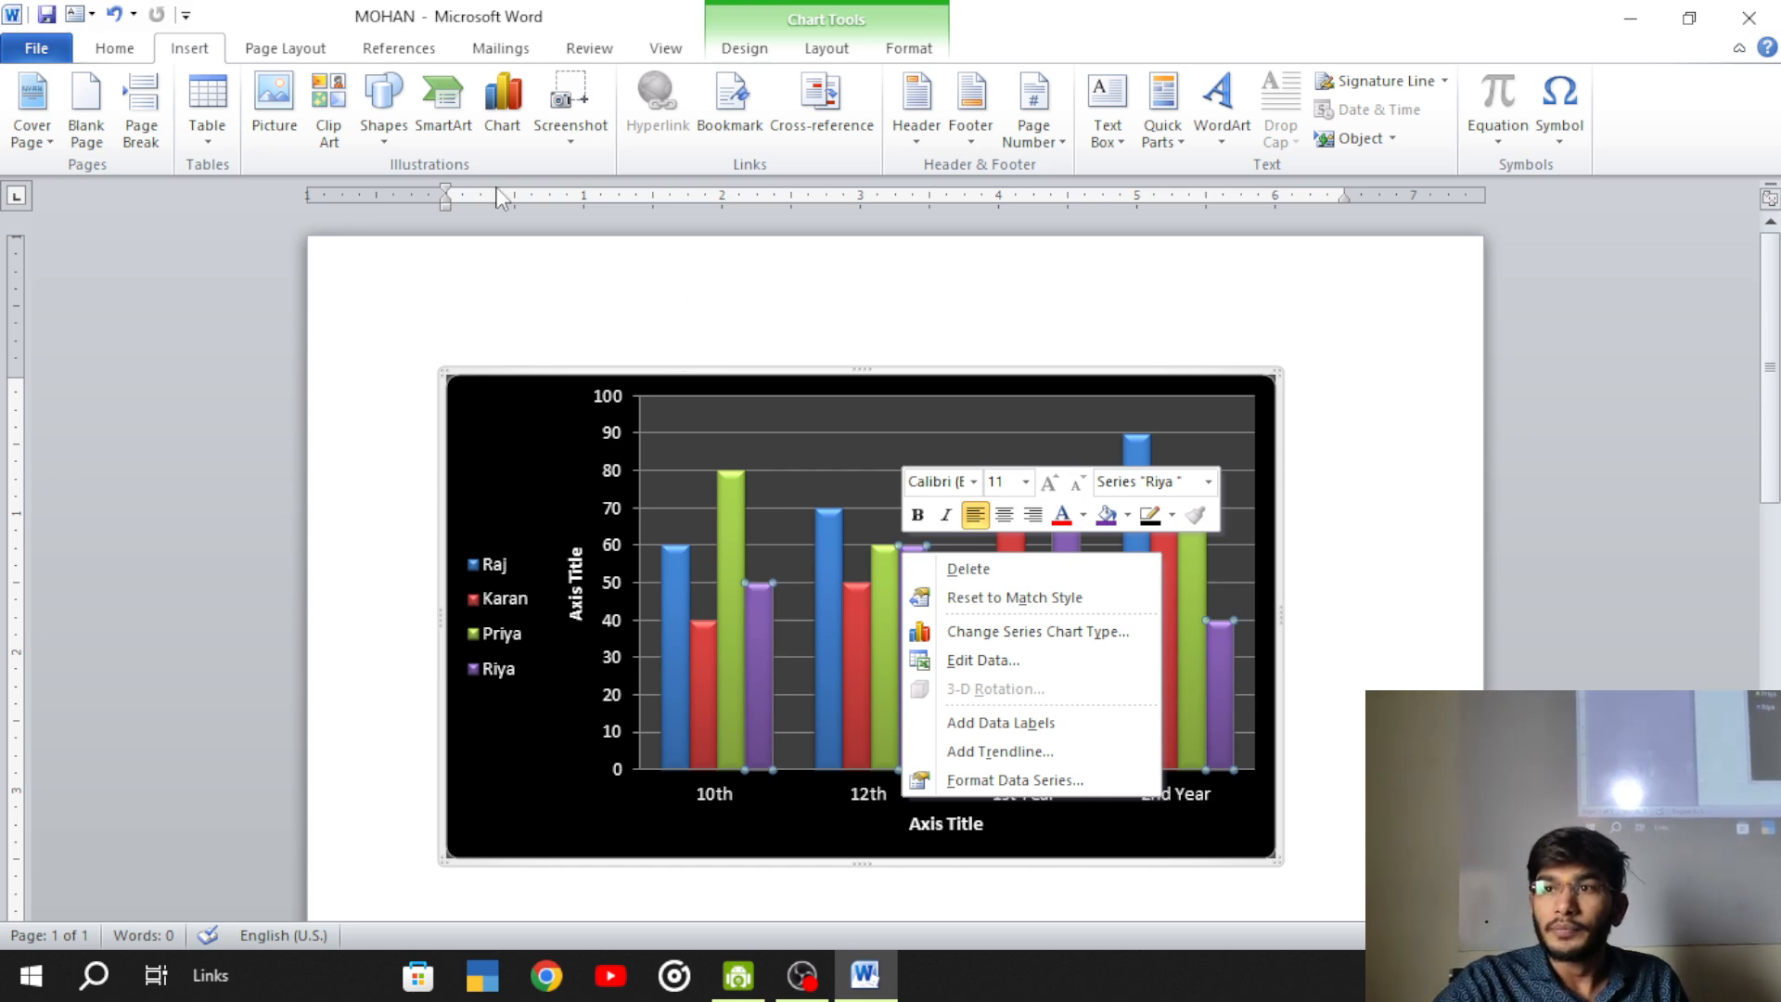
pyautogui.click(502, 102)
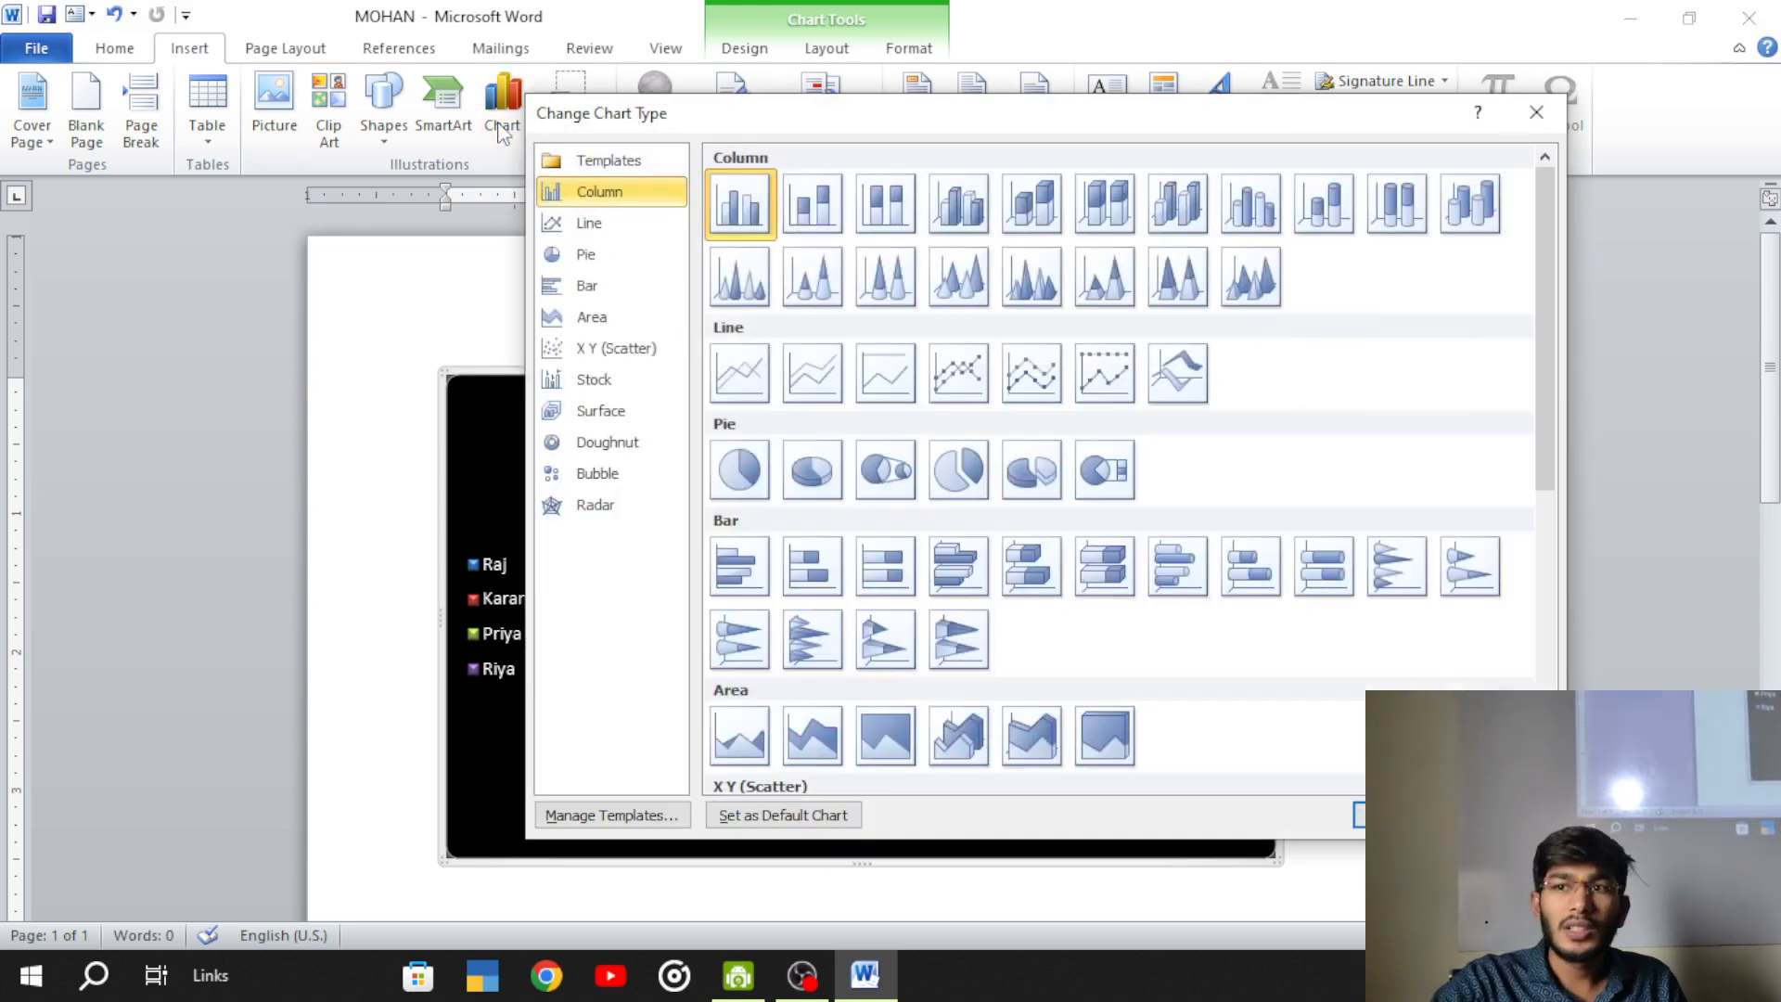
pyautogui.click(899, 381)
pyautogui.click(961, 376)
pyautogui.moveTo(979, 114); pyautogui.dragTo(1237, 111)
pyautogui.press('Escape')
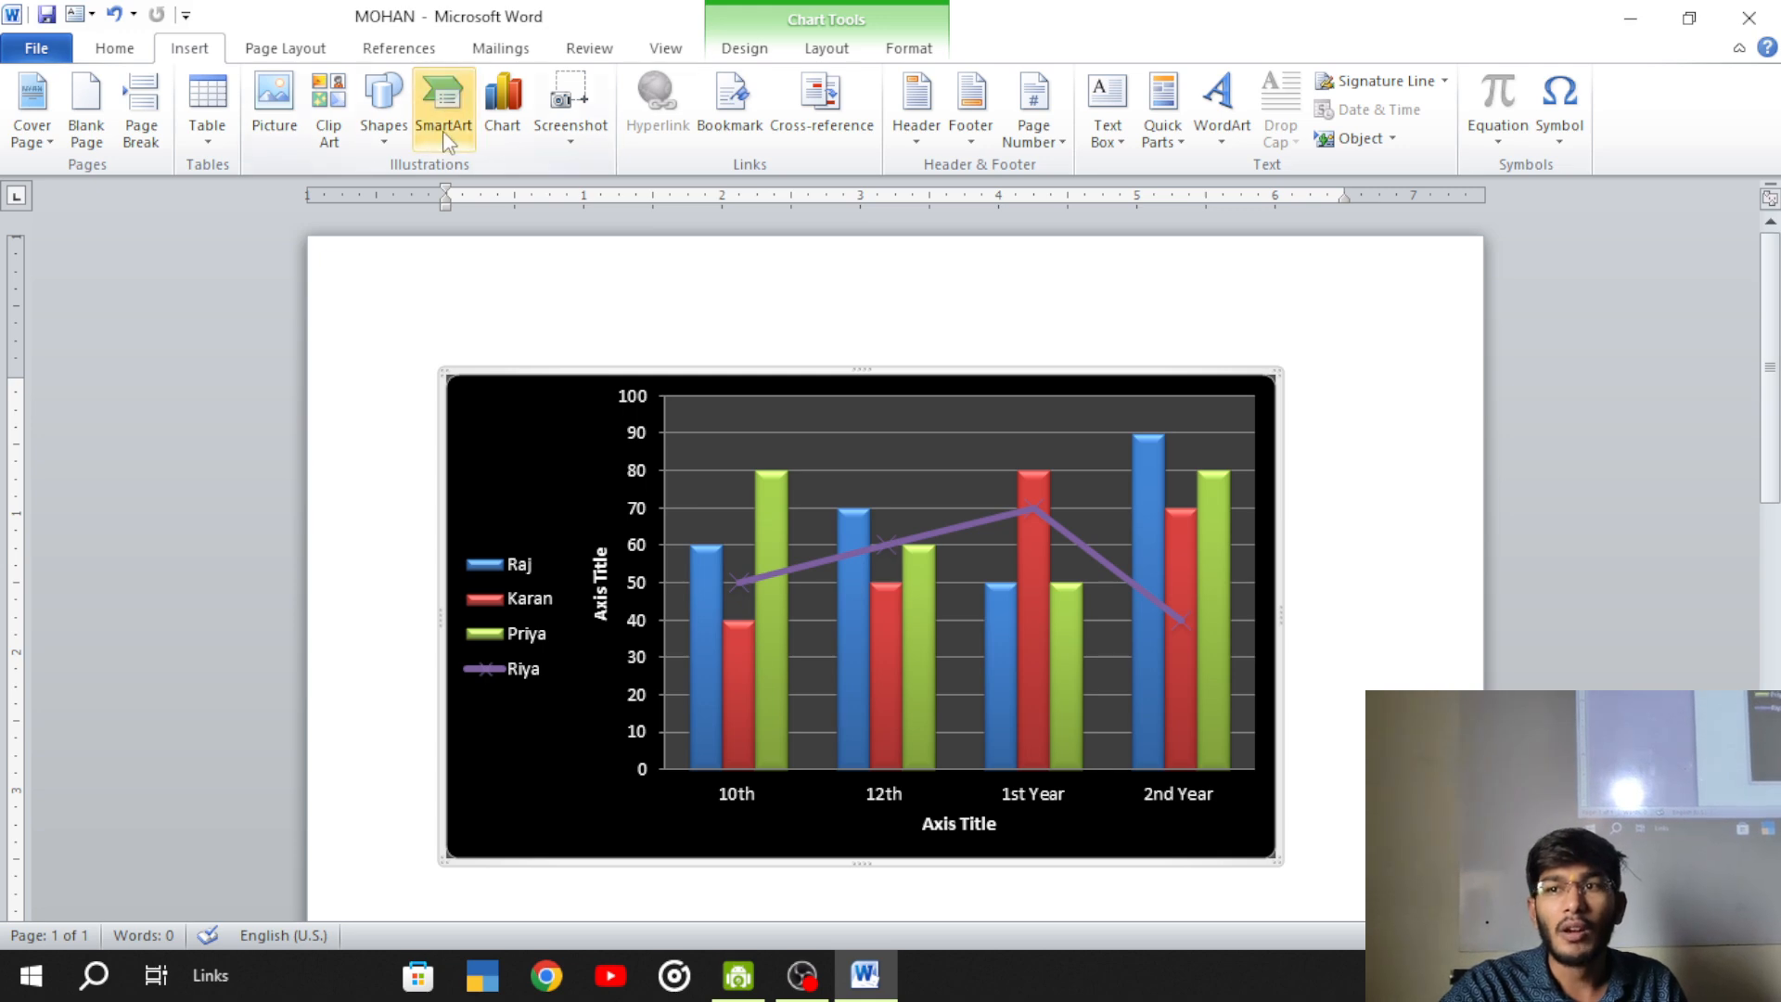
# - Change the whole marks chart to the Pie in 3-D chart type
pyautogui.click(502, 102)
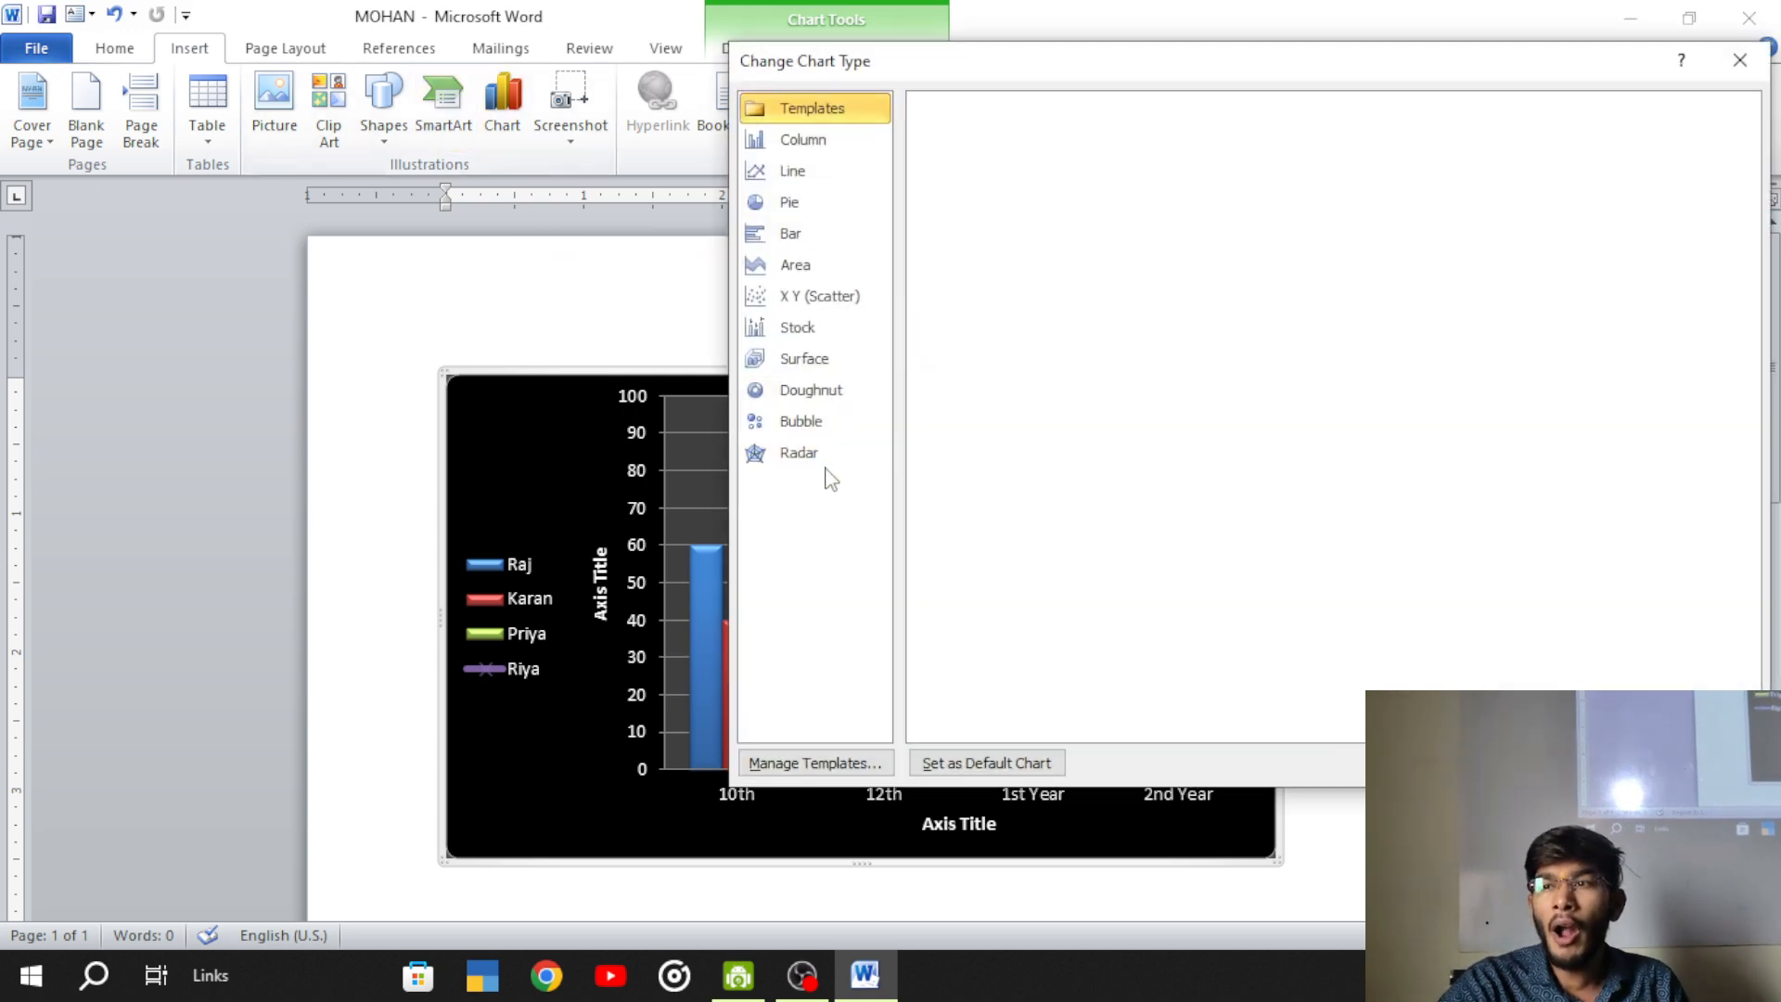
pyautogui.click(806, 295)
pyautogui.click(1008, 351)
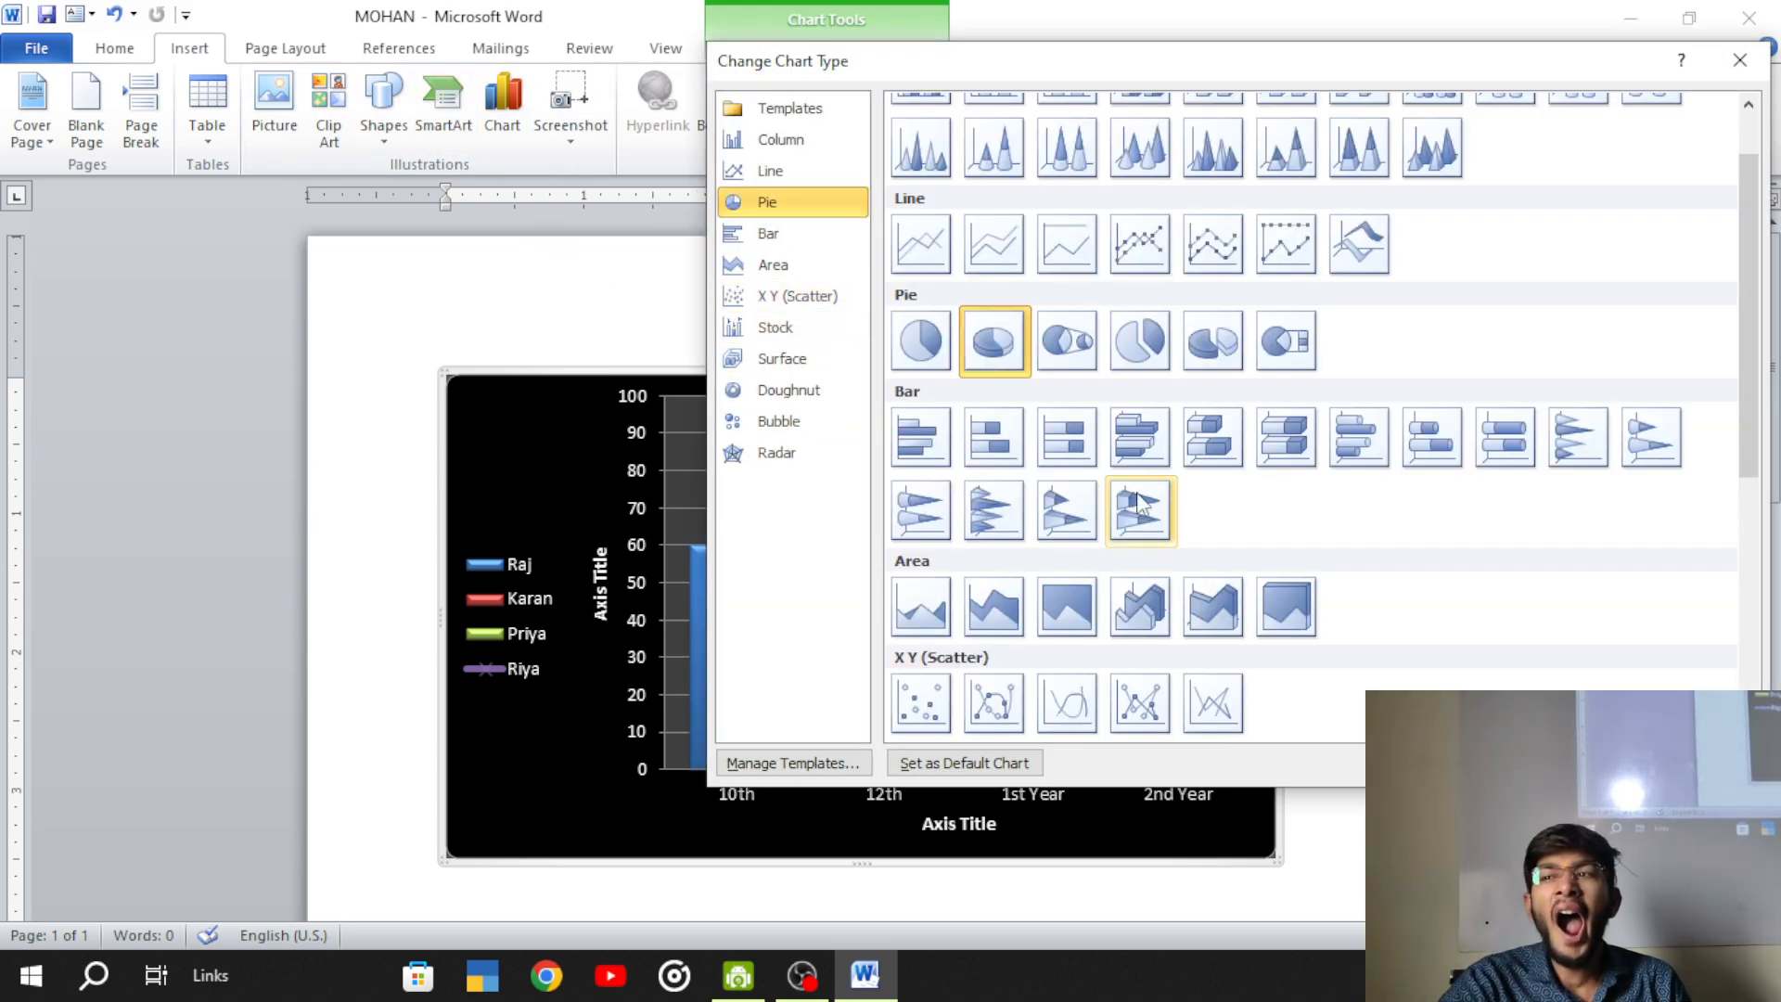
pyautogui.click(1593, 764)
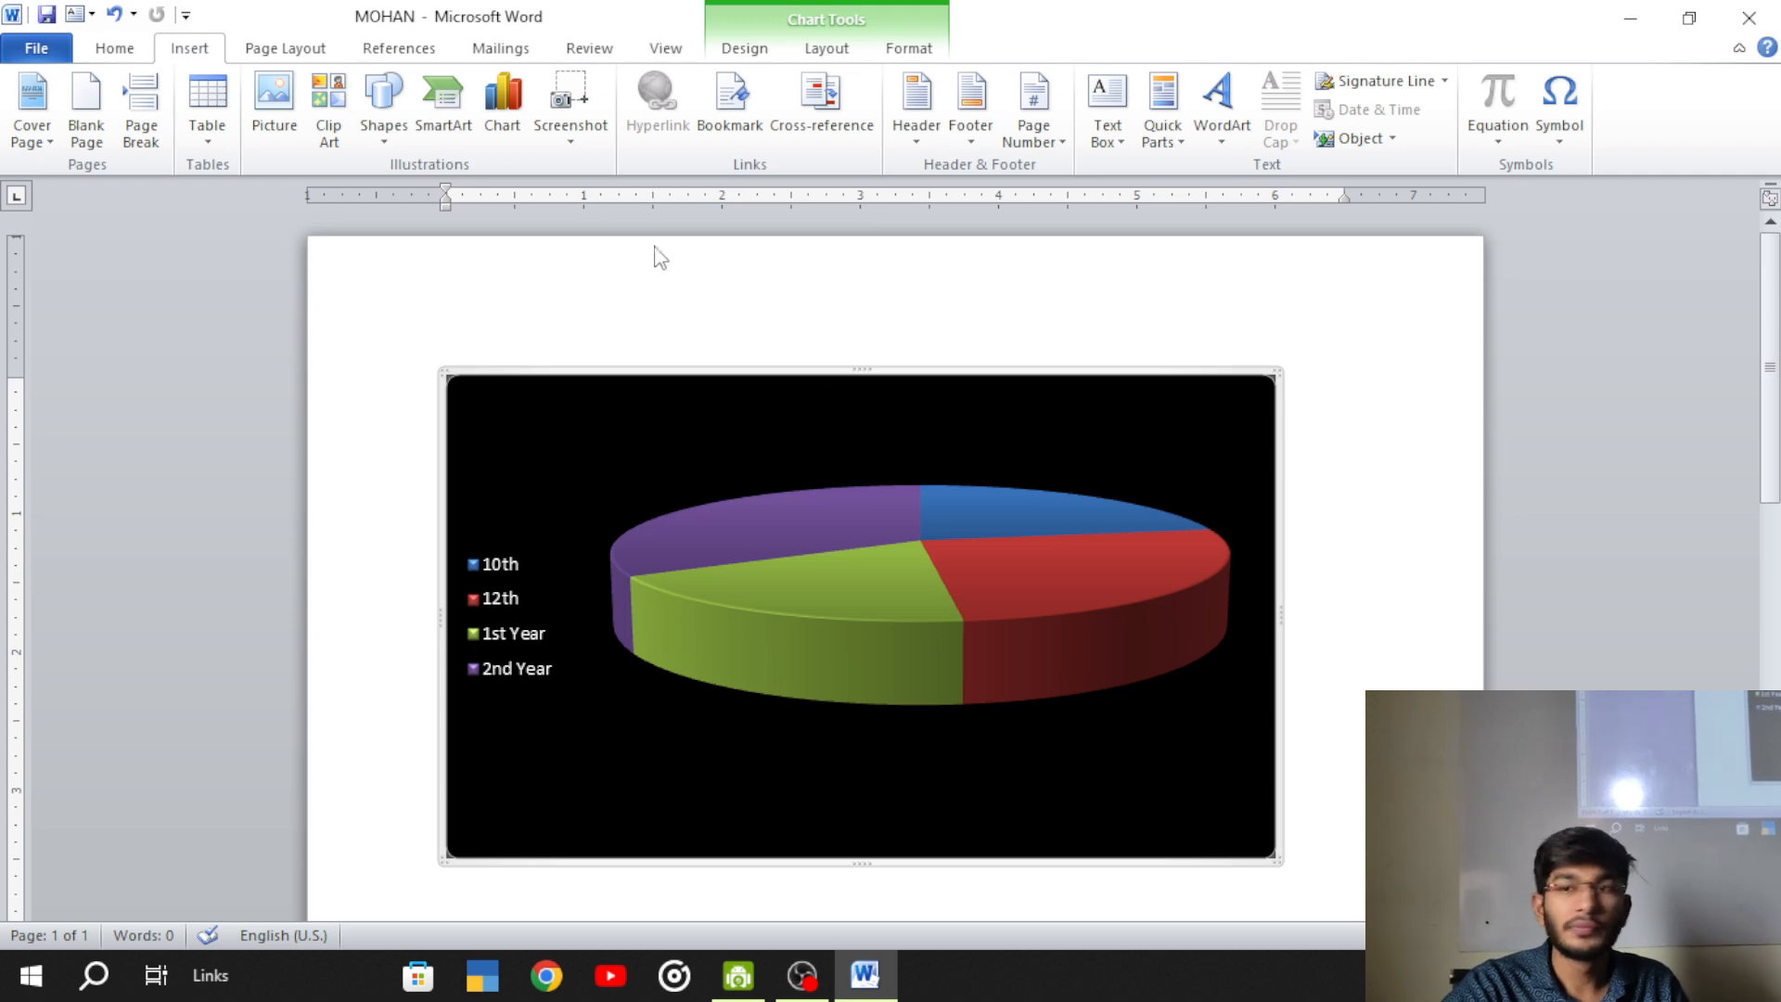
# - Change the marks chart to the Clustered Bar in 3-D chart type and deselect it
pyautogui.click(502, 139)
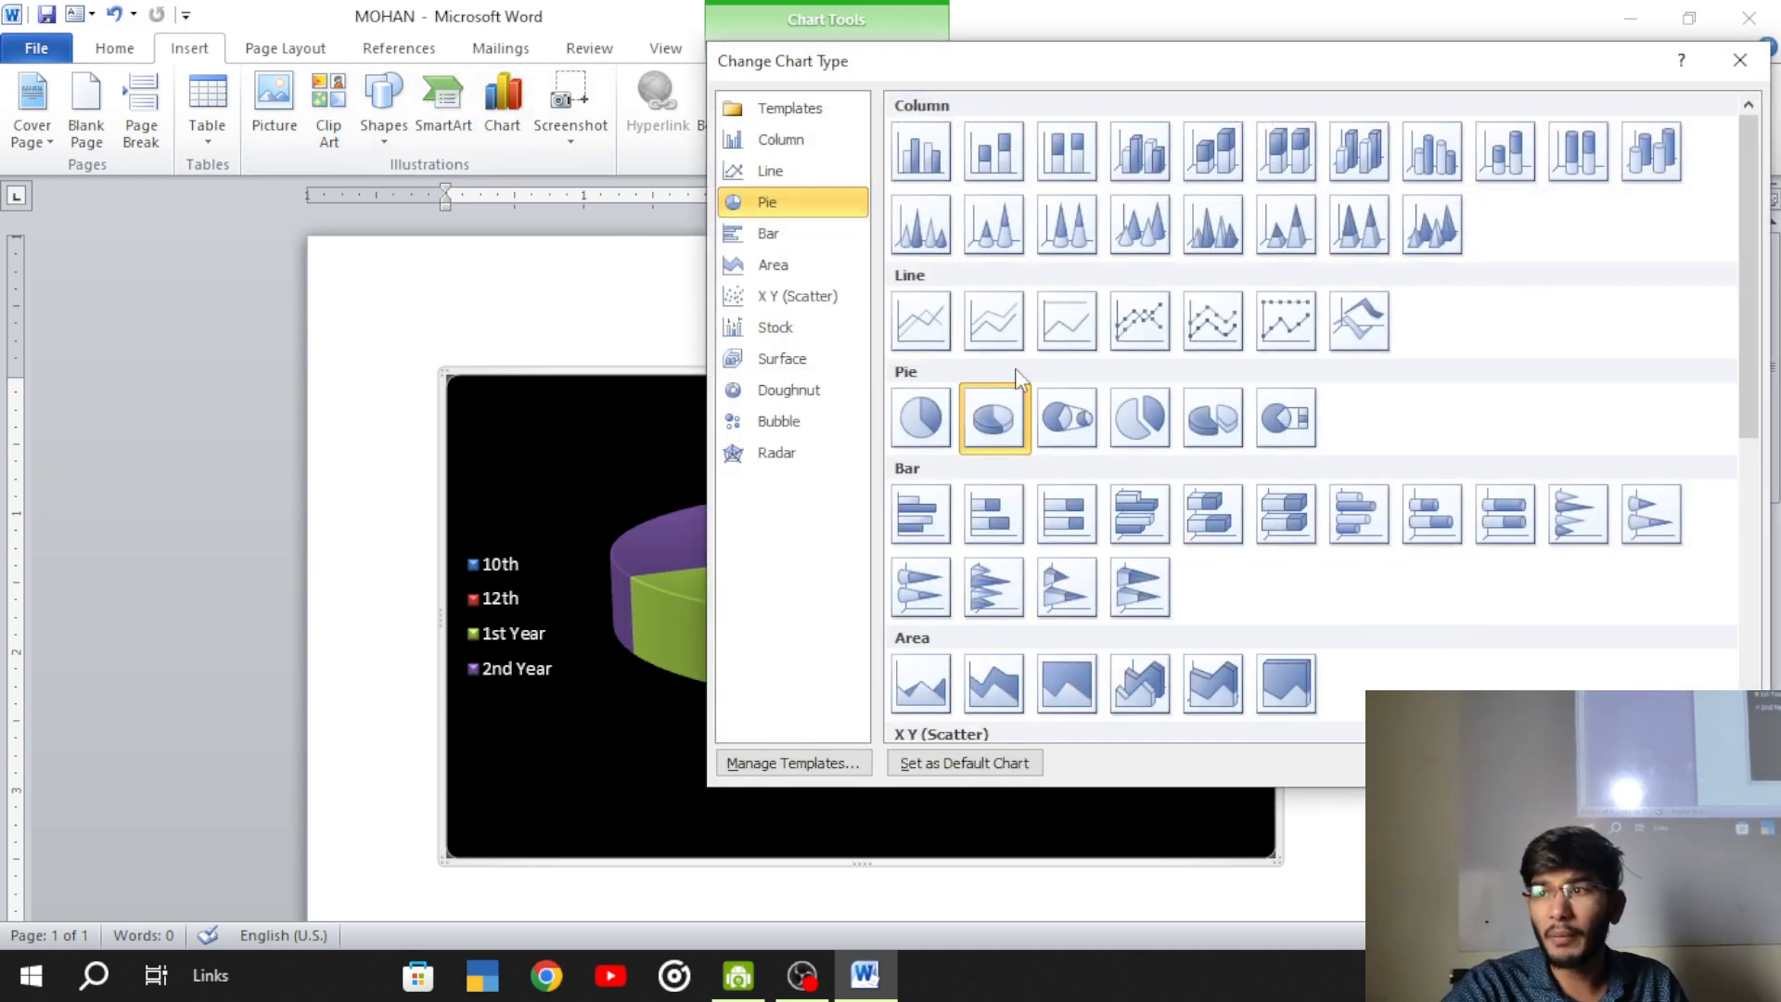
pyautogui.click(1133, 315)
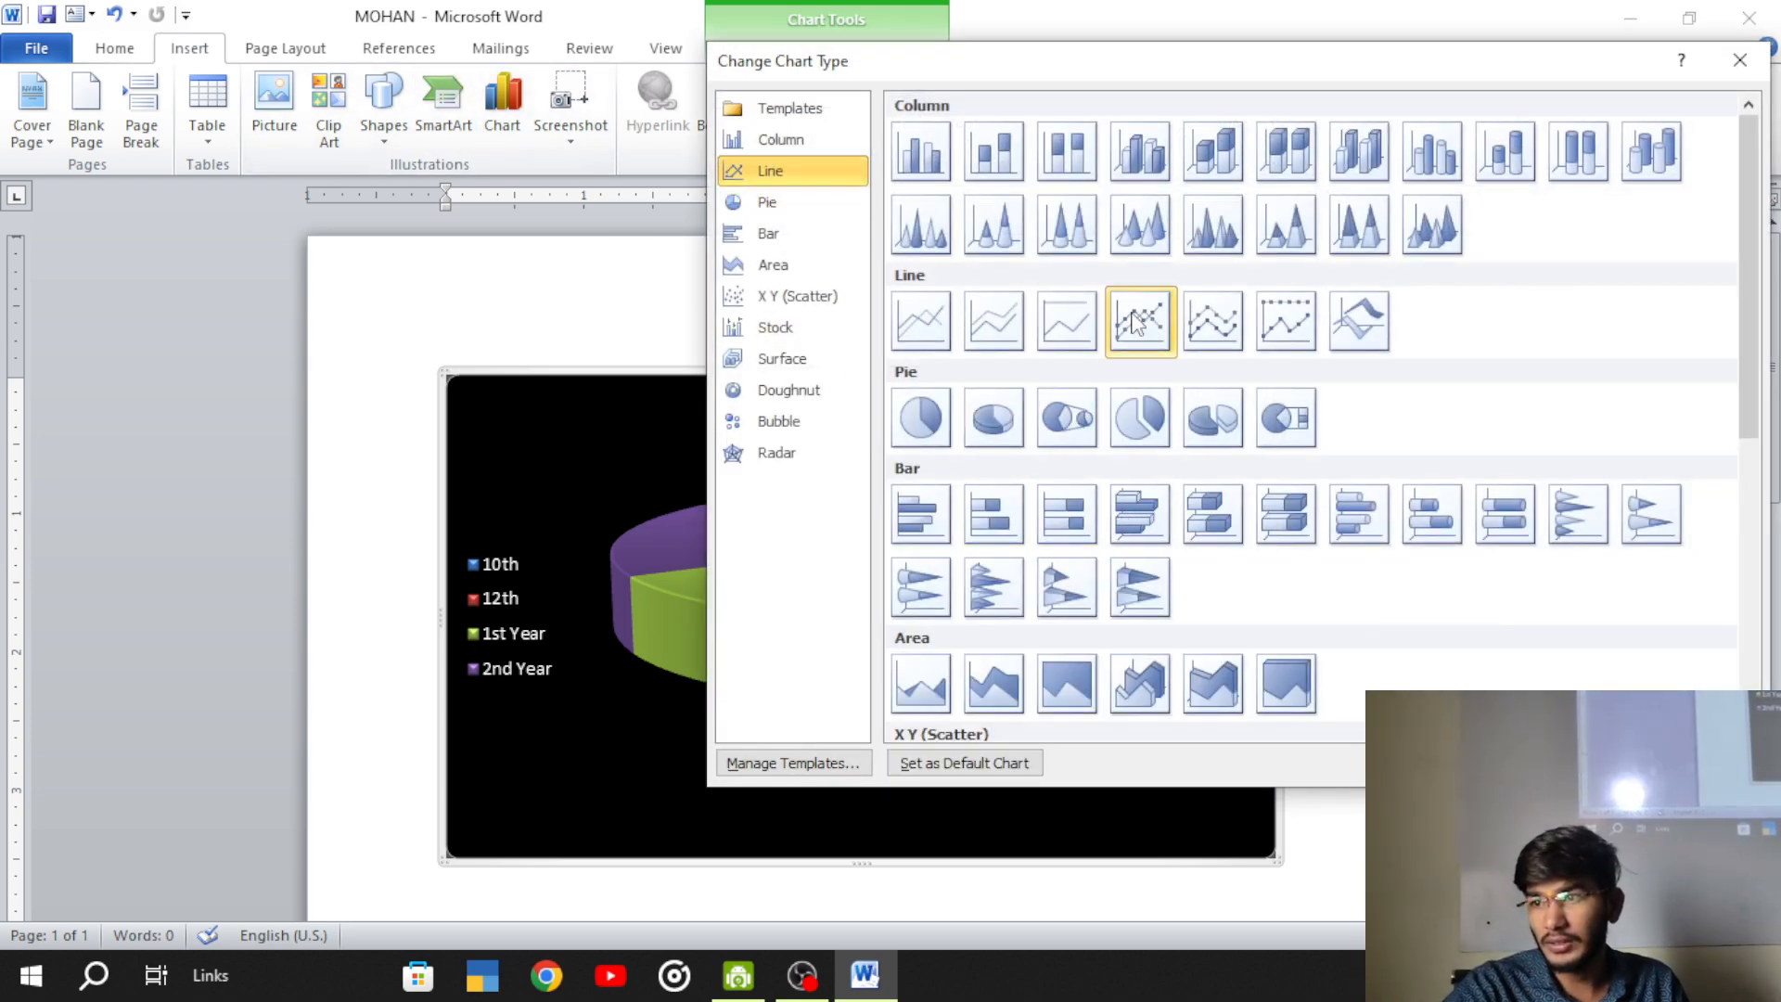
pyautogui.click(1150, 530)
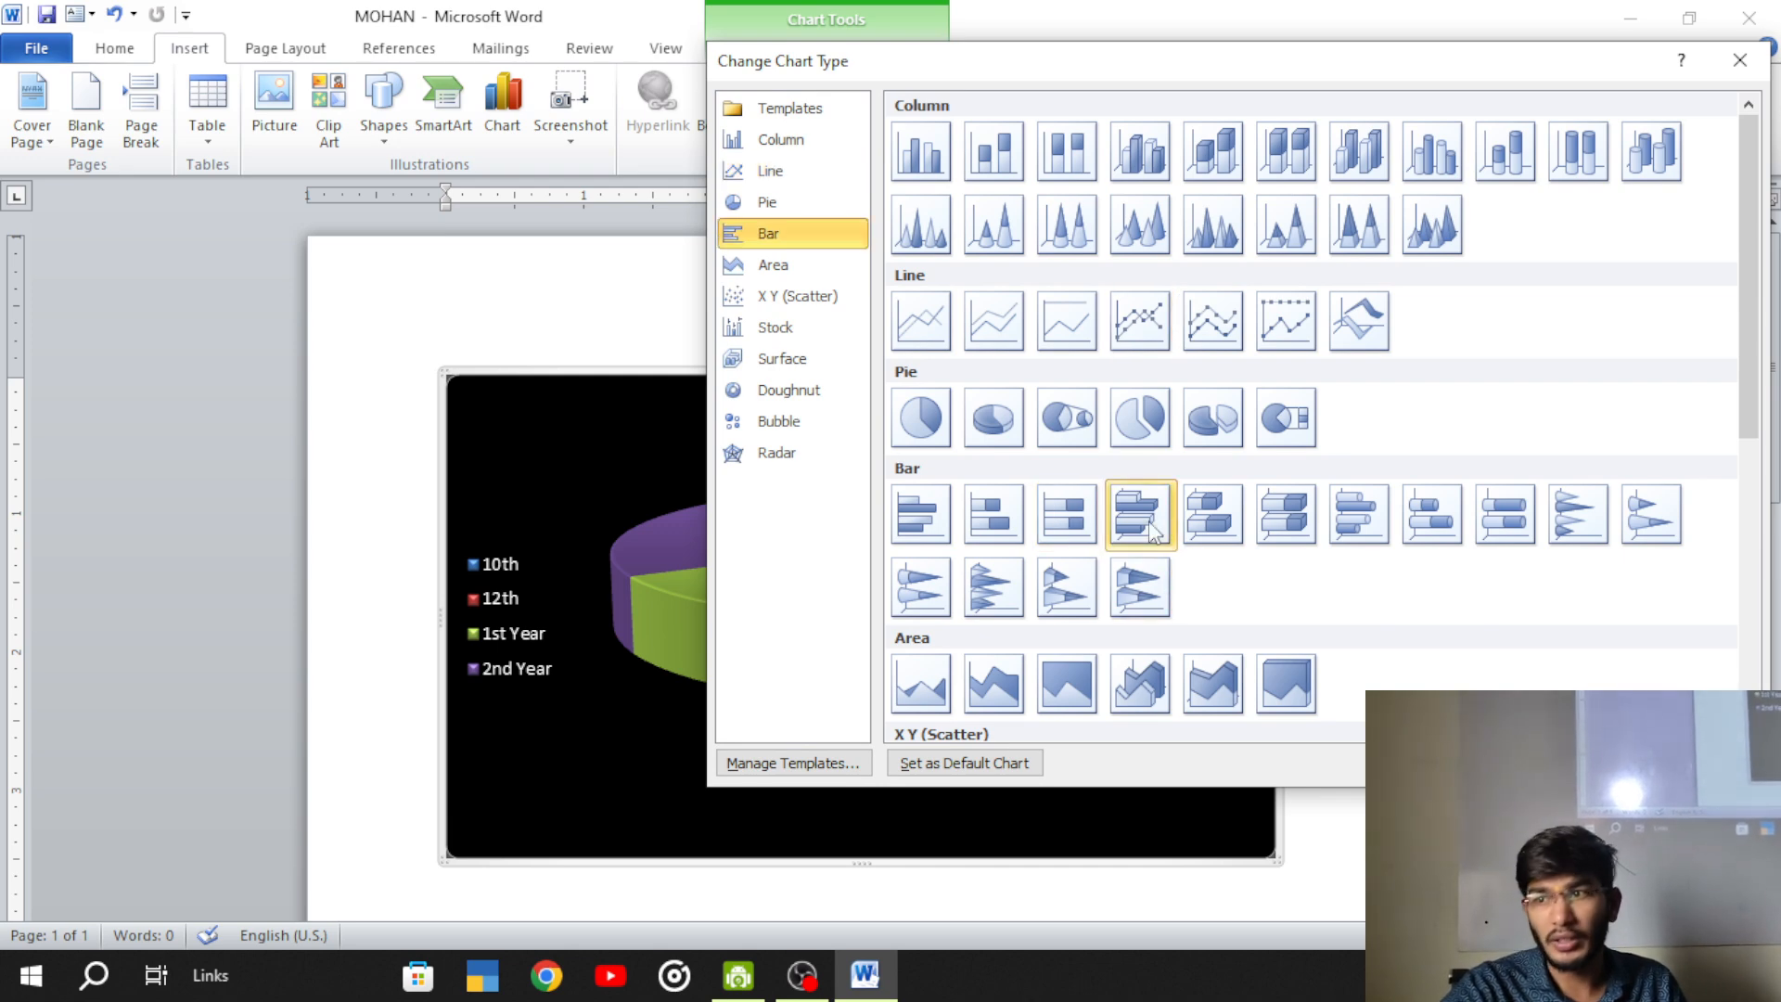
pyautogui.click(1603, 763)
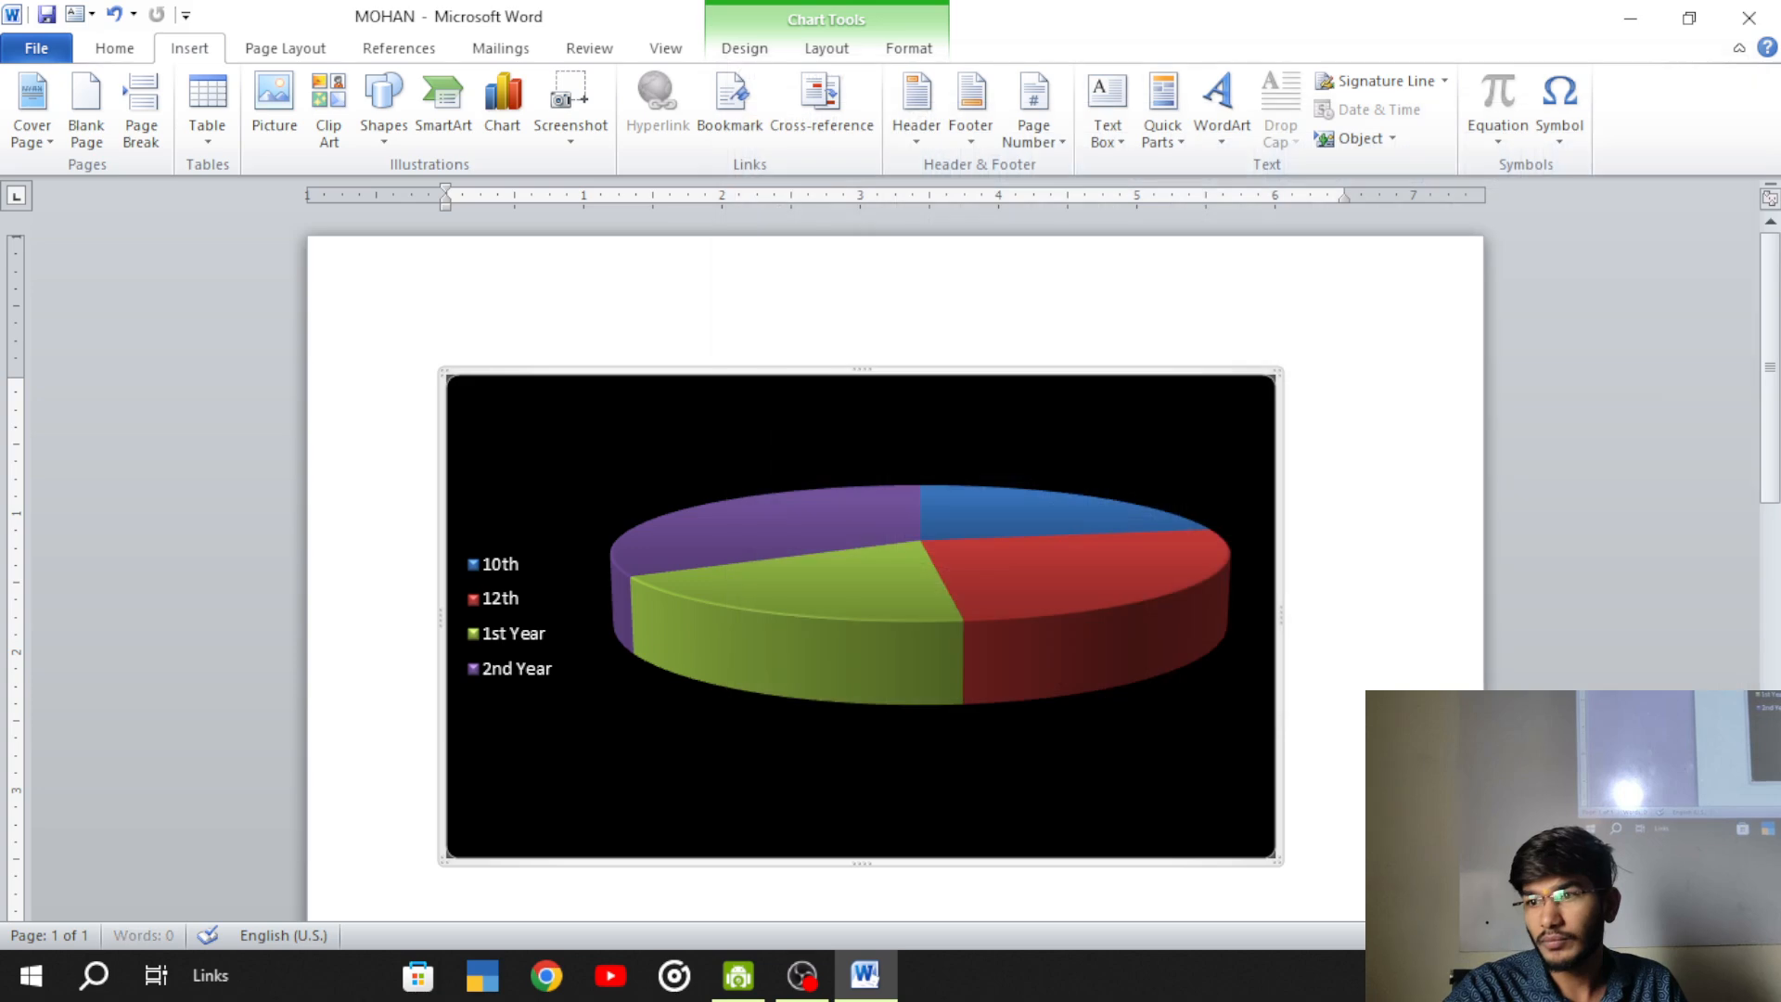
pyautogui.click(1350, 662)
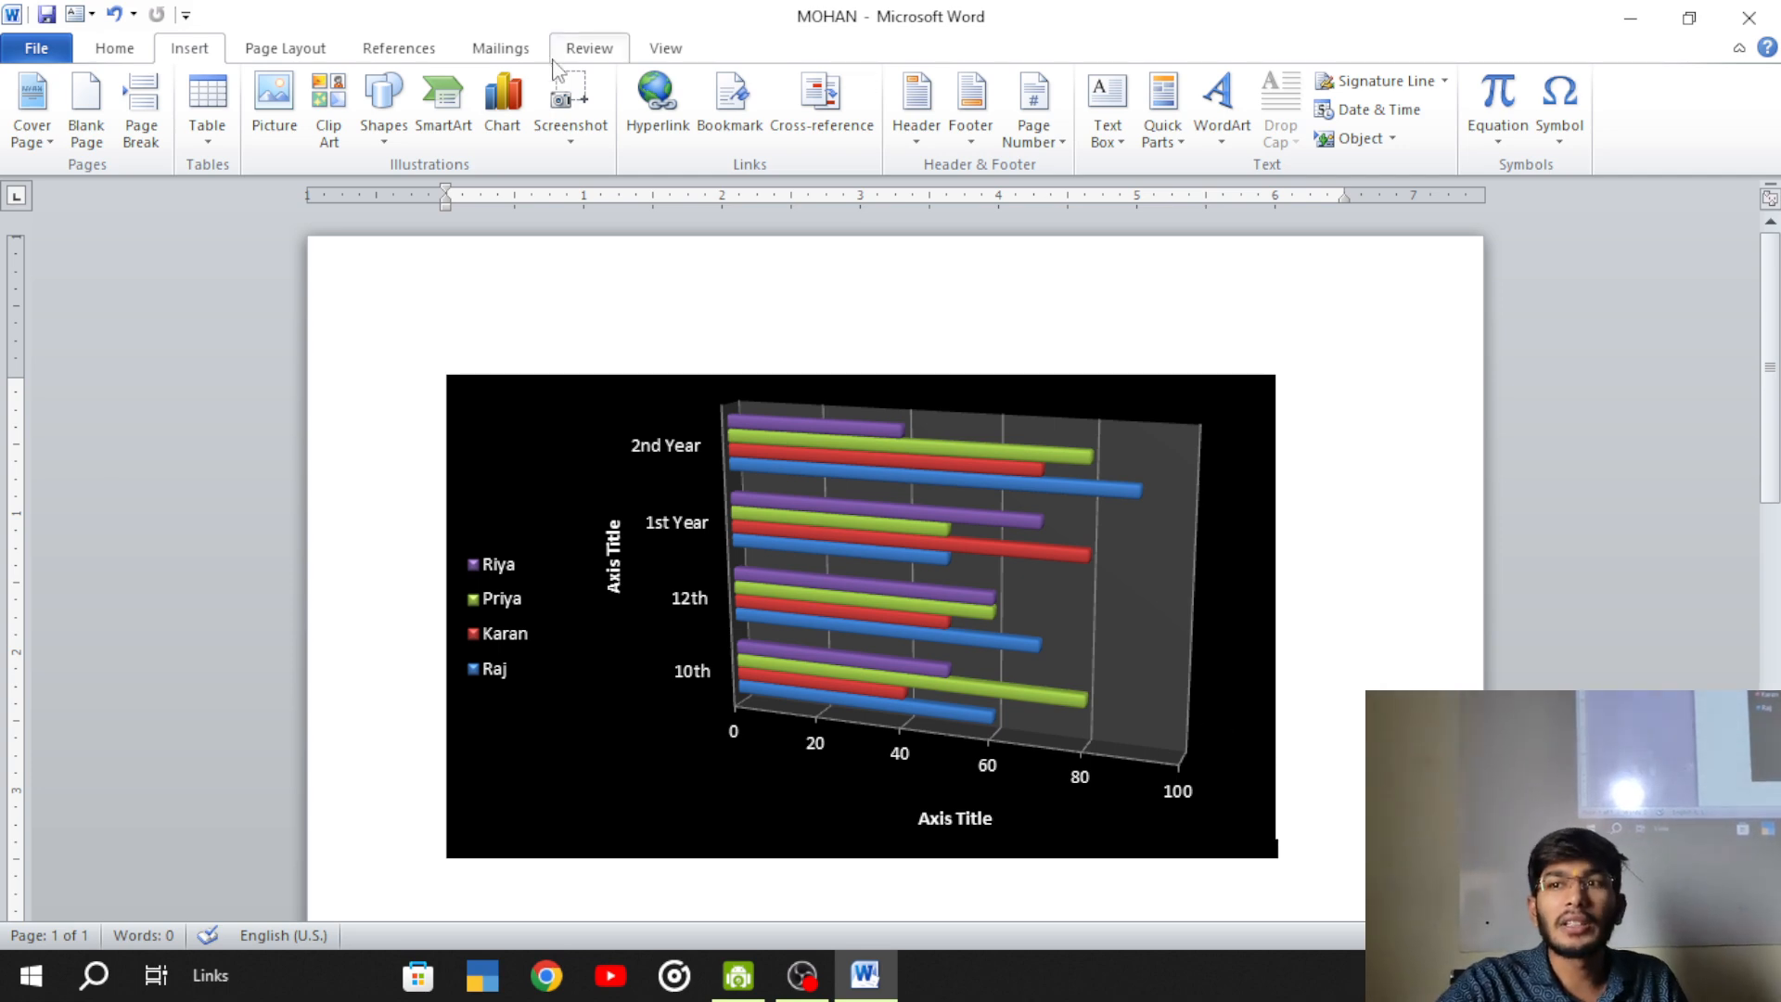
# - Remove the marks chart from the document by undoing the chart work
pyautogui.click(557, 144)
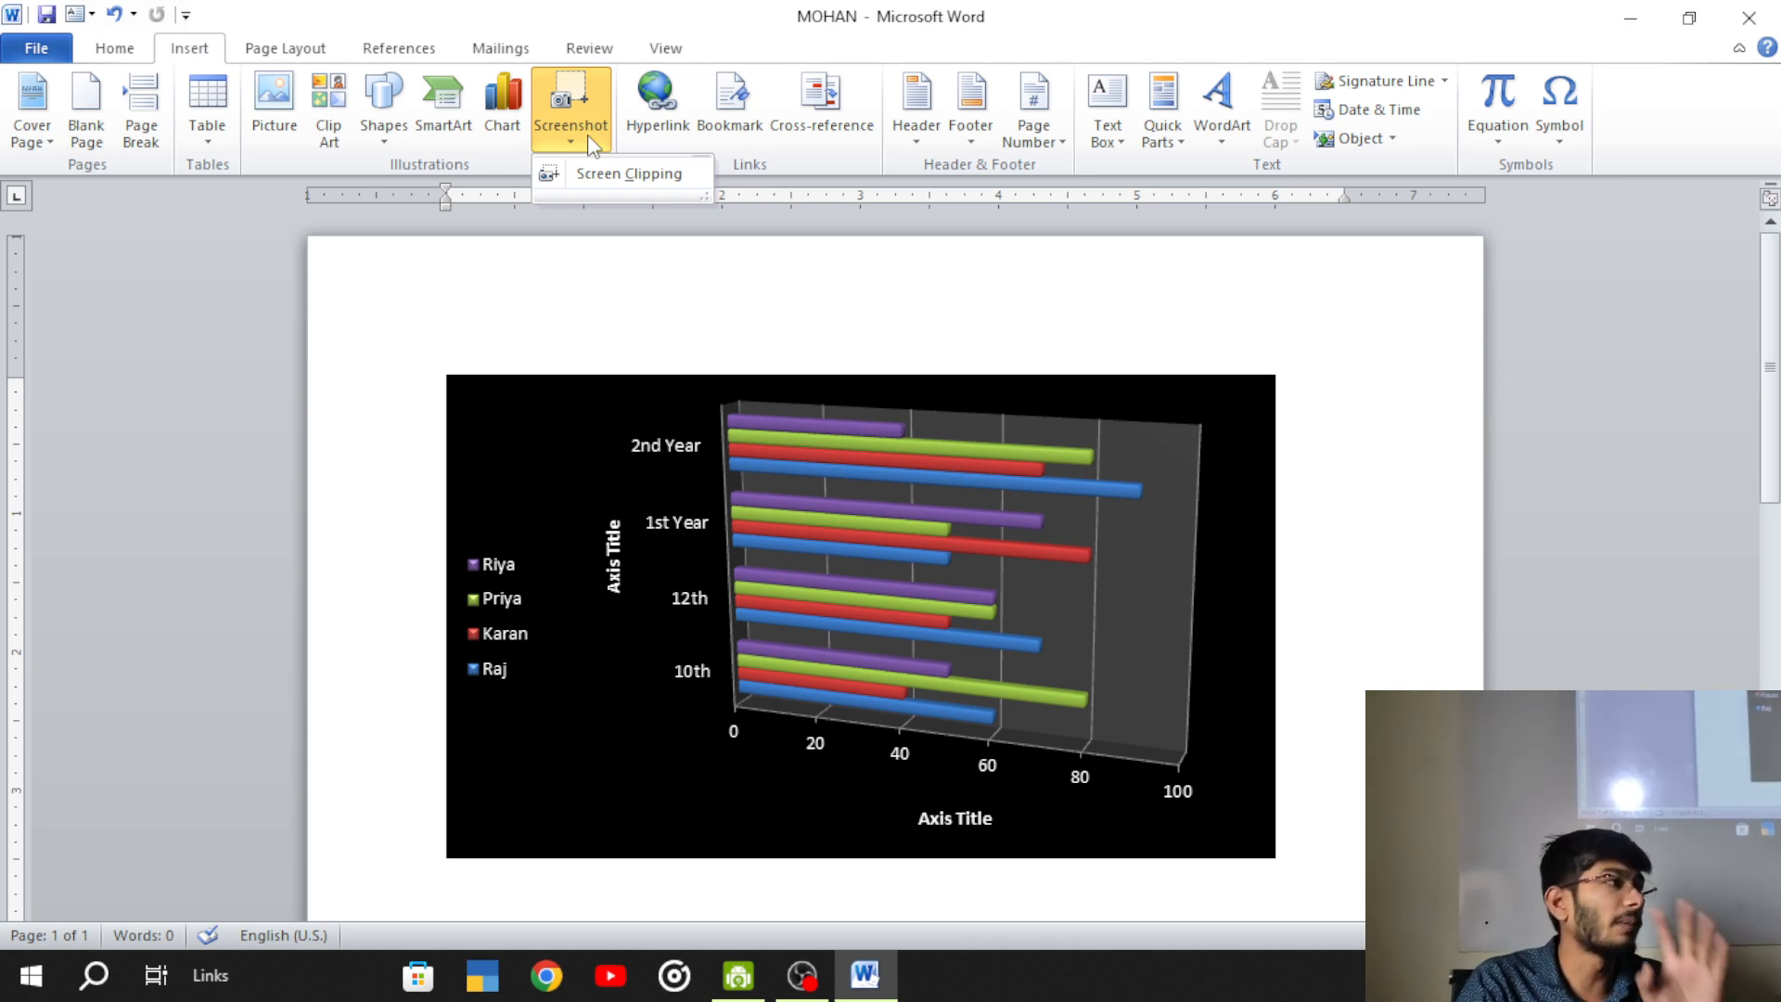
pyautogui.click(587, 175)
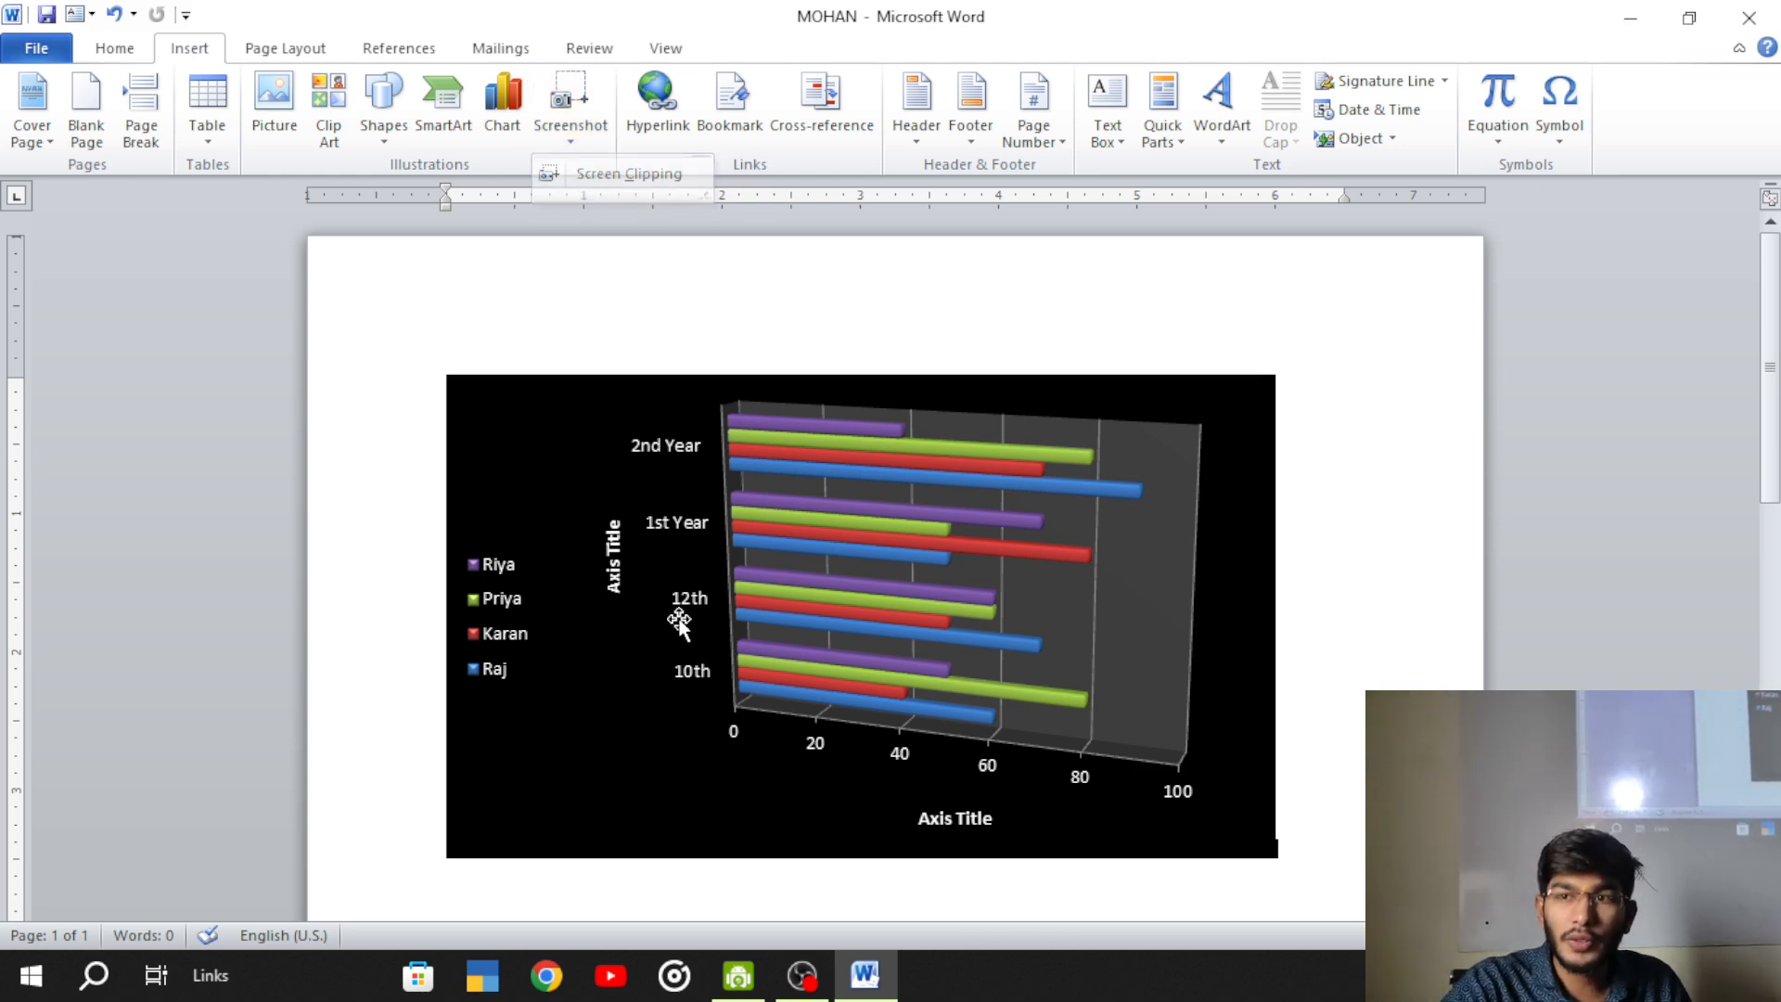
pyautogui.scroll(-7, 679, 620)
pyautogui.click(659, 548)
pyautogui.scroll(3, 649, 519)
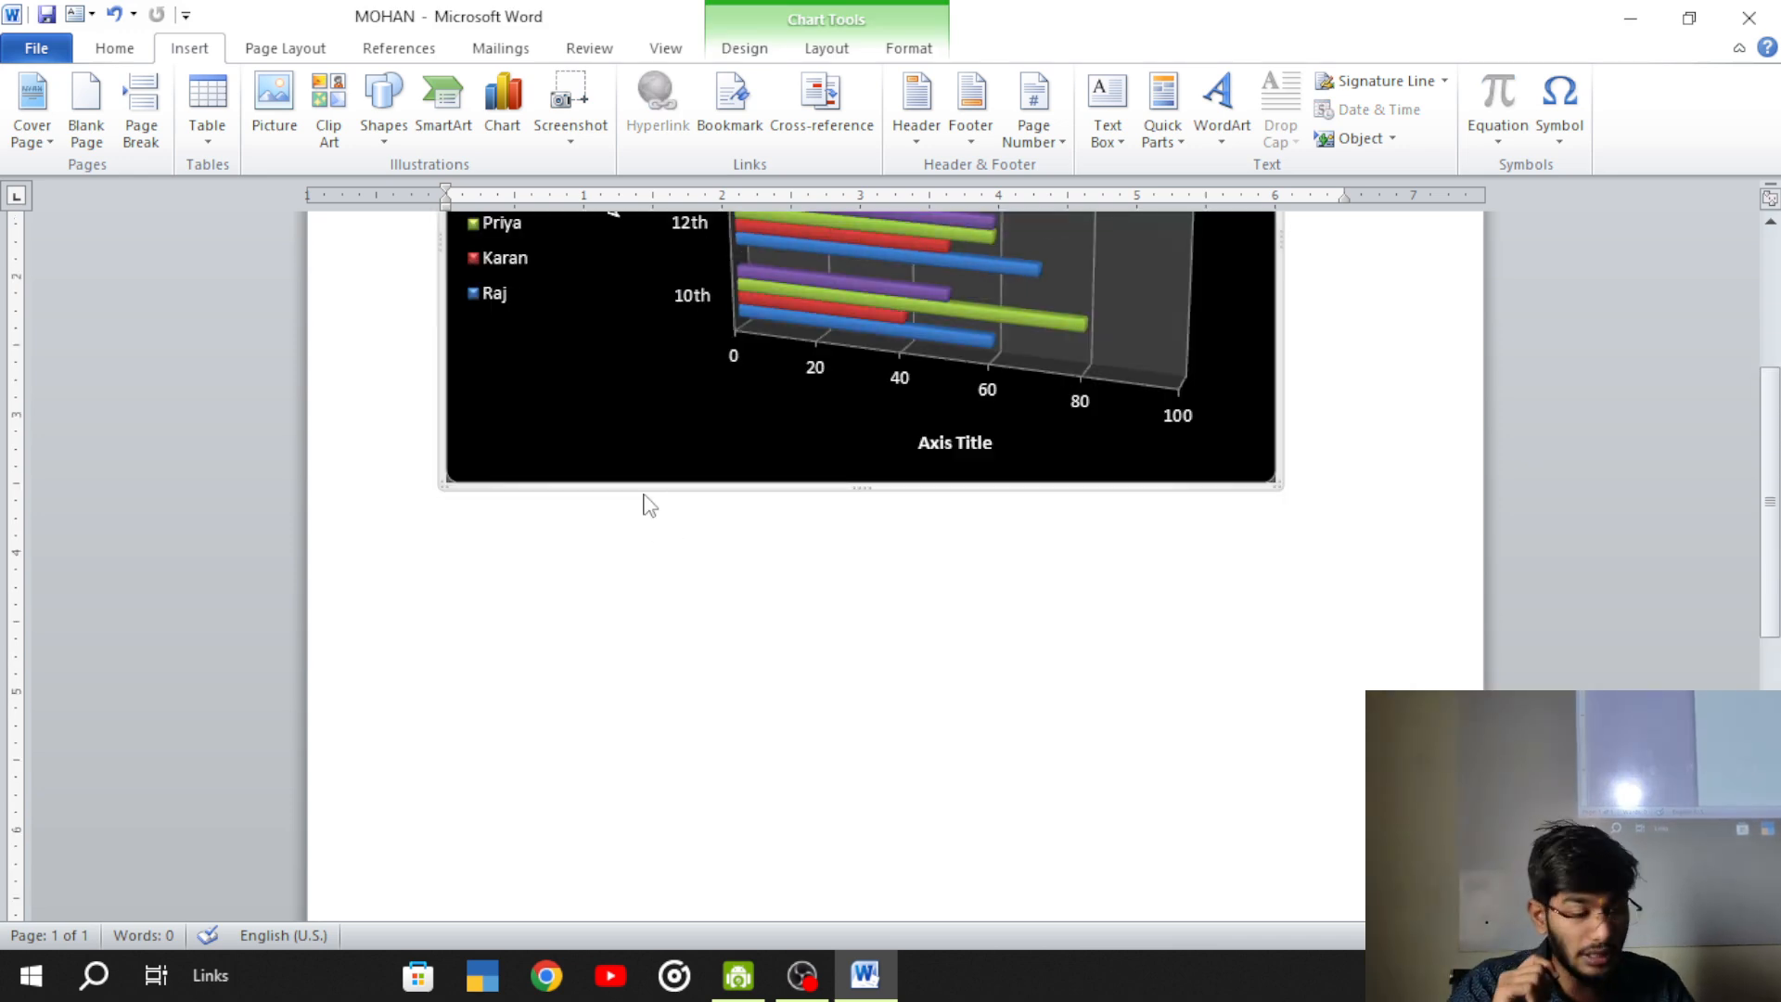
pyautogui.hotkey('ctrl', 'z')
pyautogui.hotkey('ctrl', 'z')
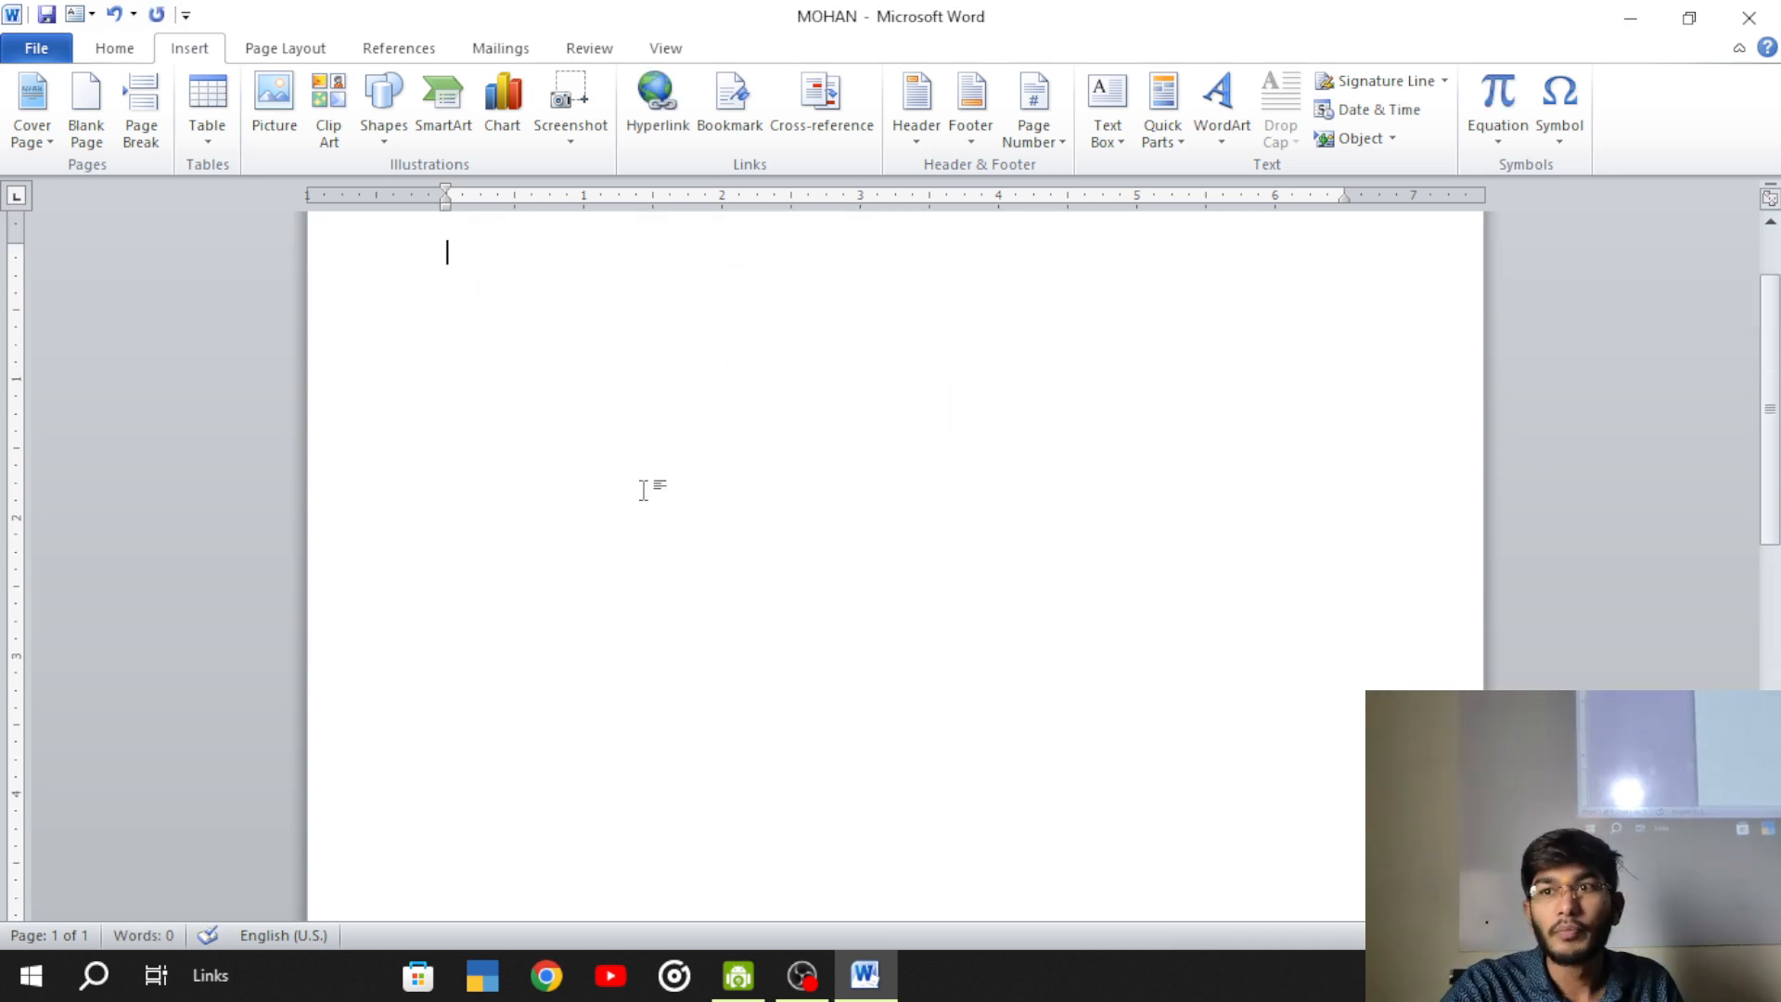
# - Insert a screen clipping of the desktop's lower middle icons into the blank document and deselect the picture
pyautogui.click(572, 144)
pyautogui.click(586, 176)
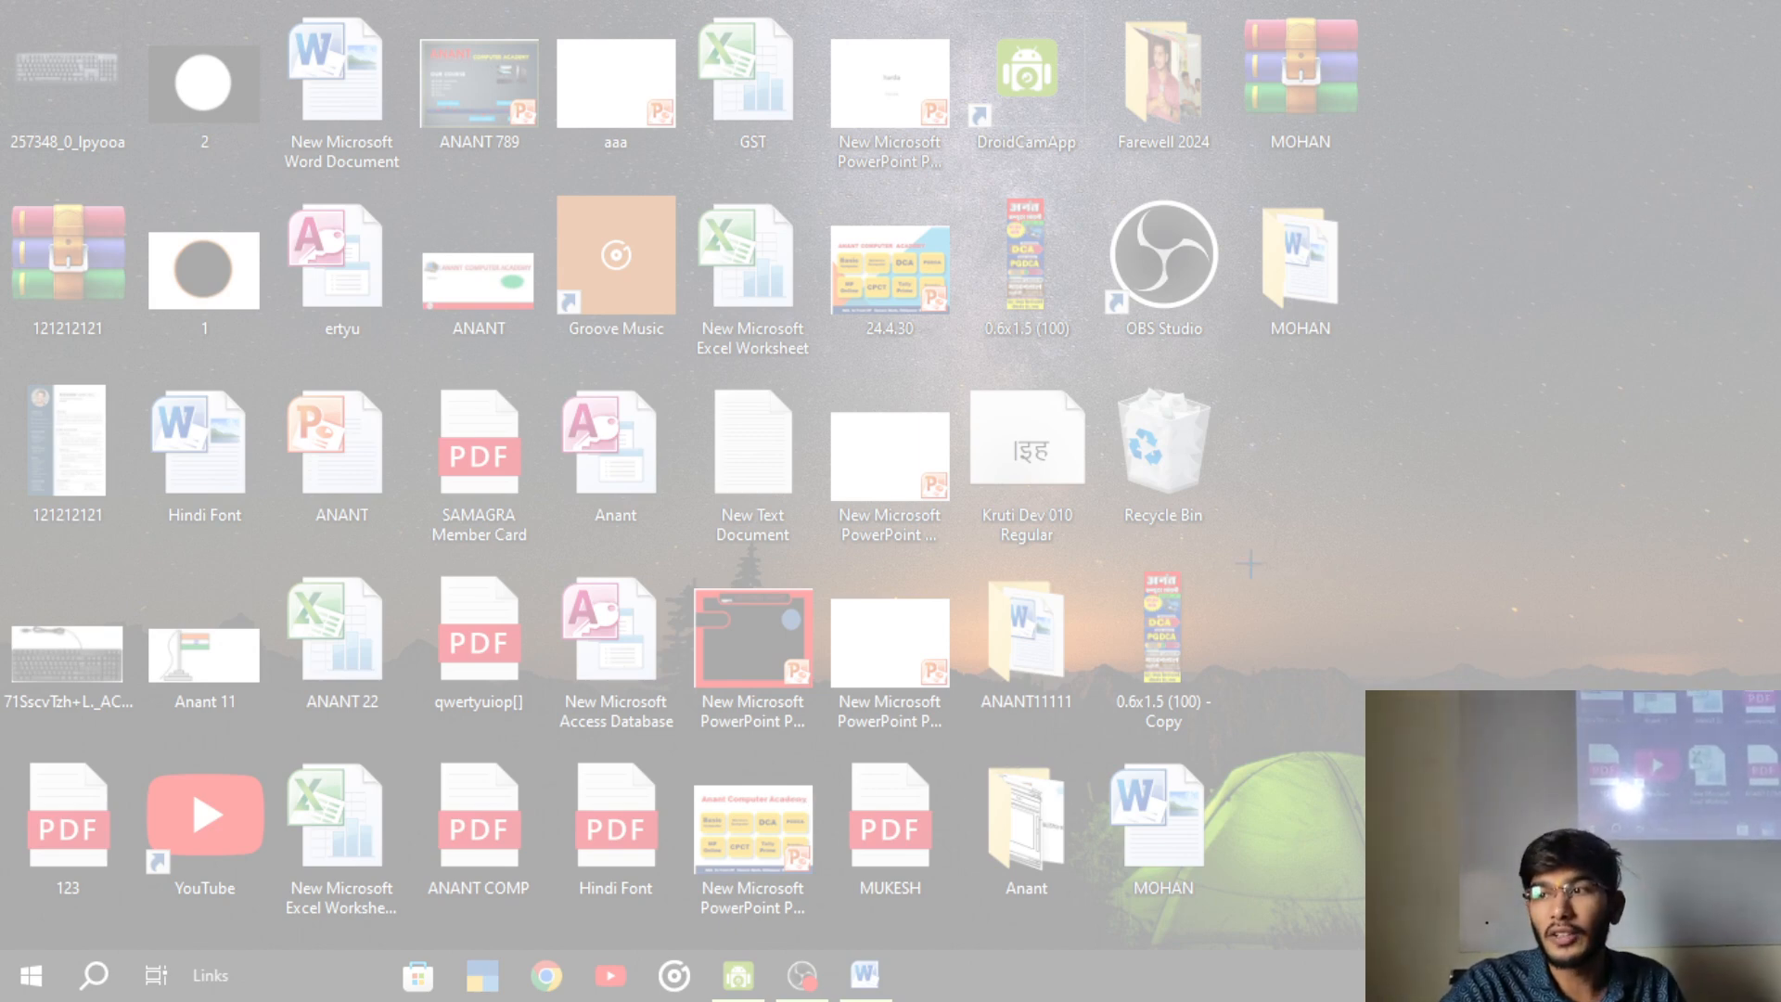
pyautogui.moveTo(1283, 538); pyautogui.dragTo(506, 957)
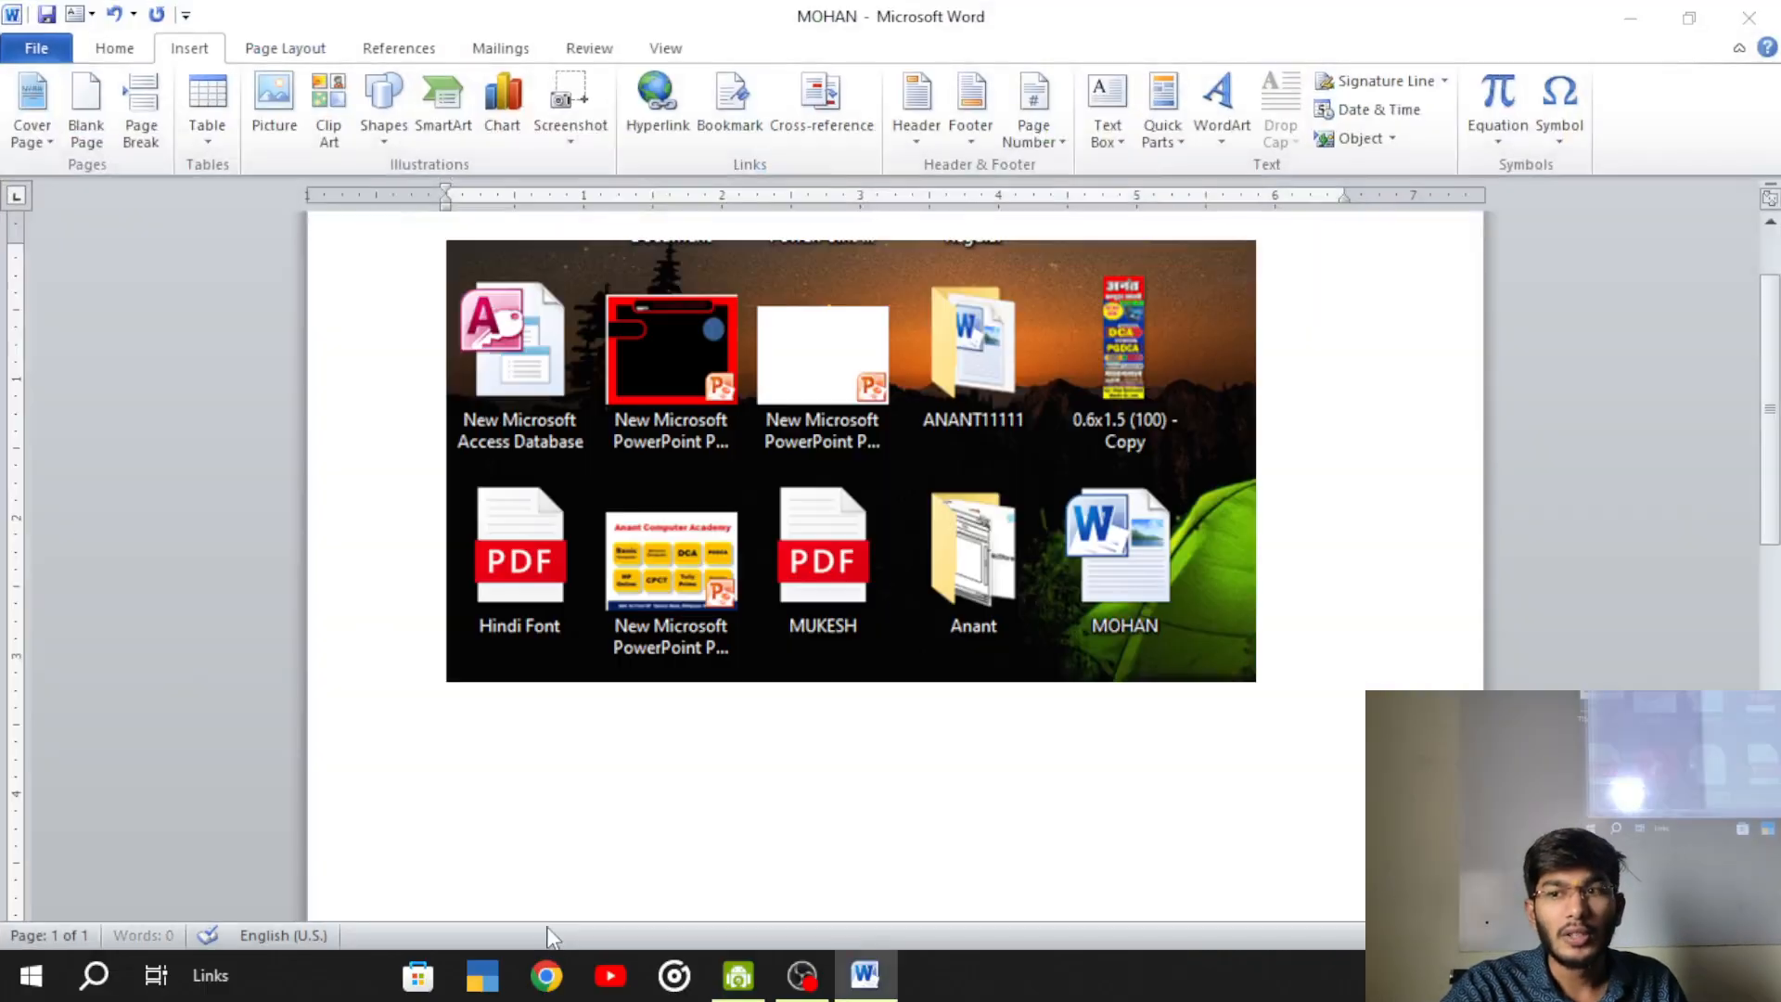
pyautogui.click(254, 707)
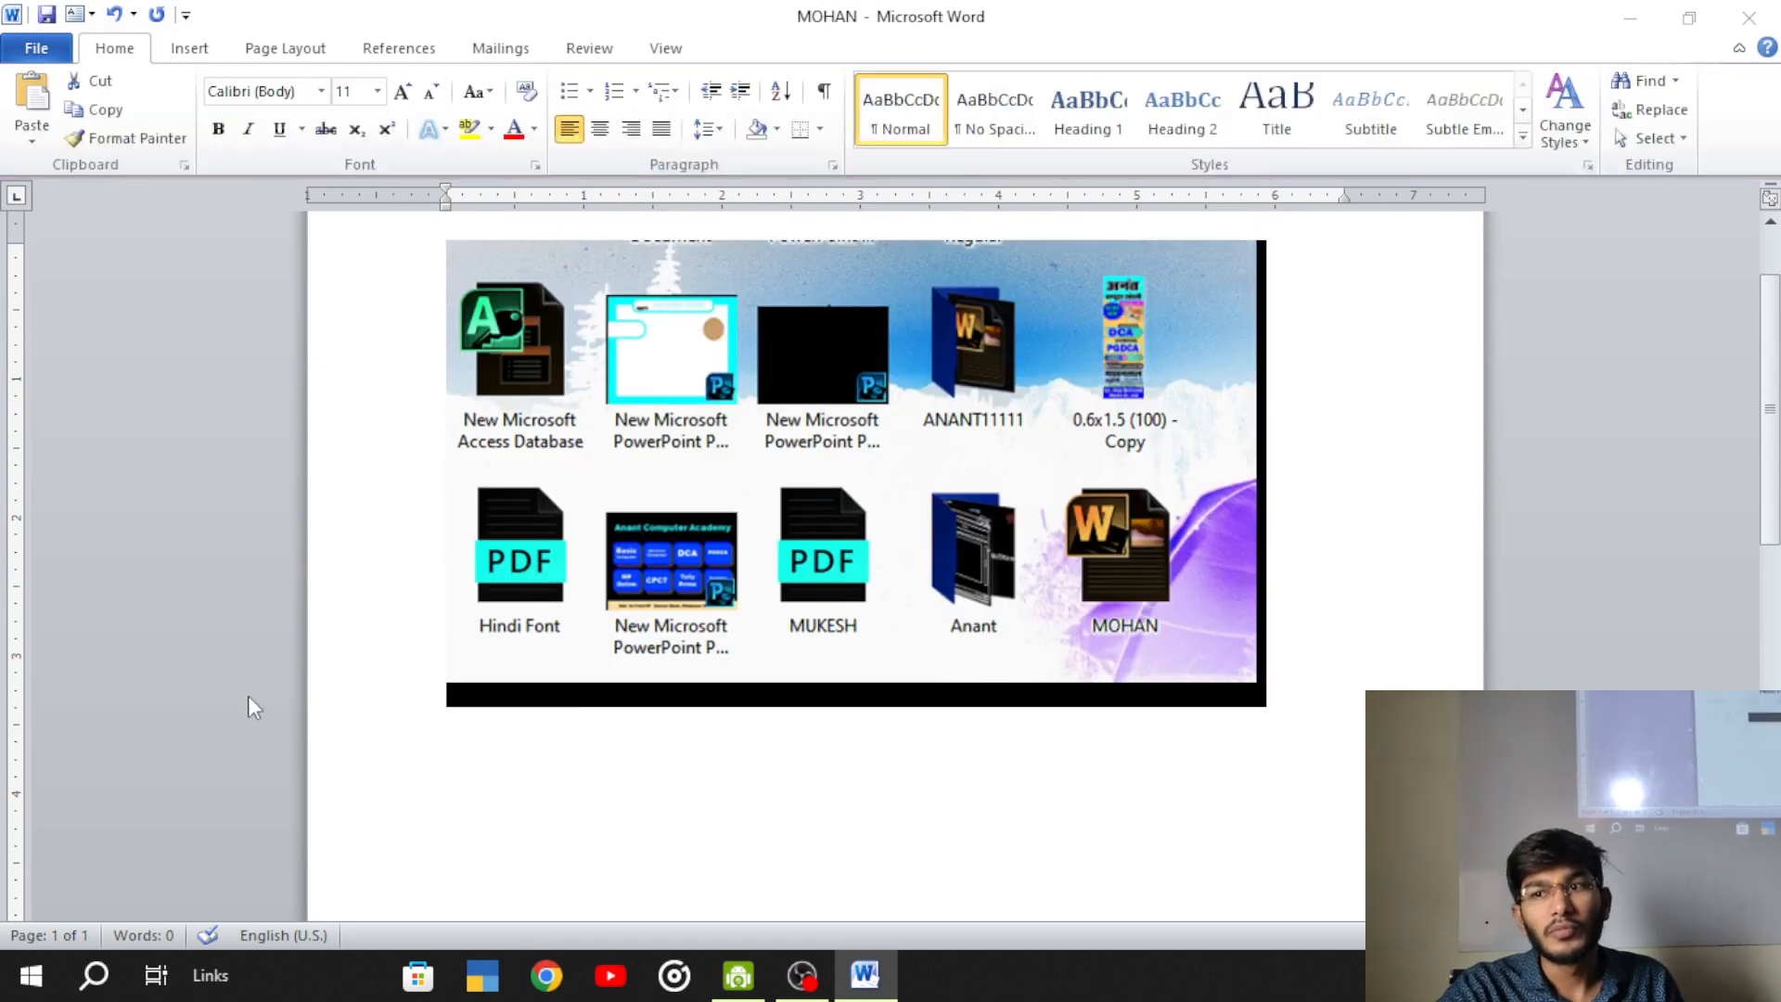
pyautogui.click(696, 705)
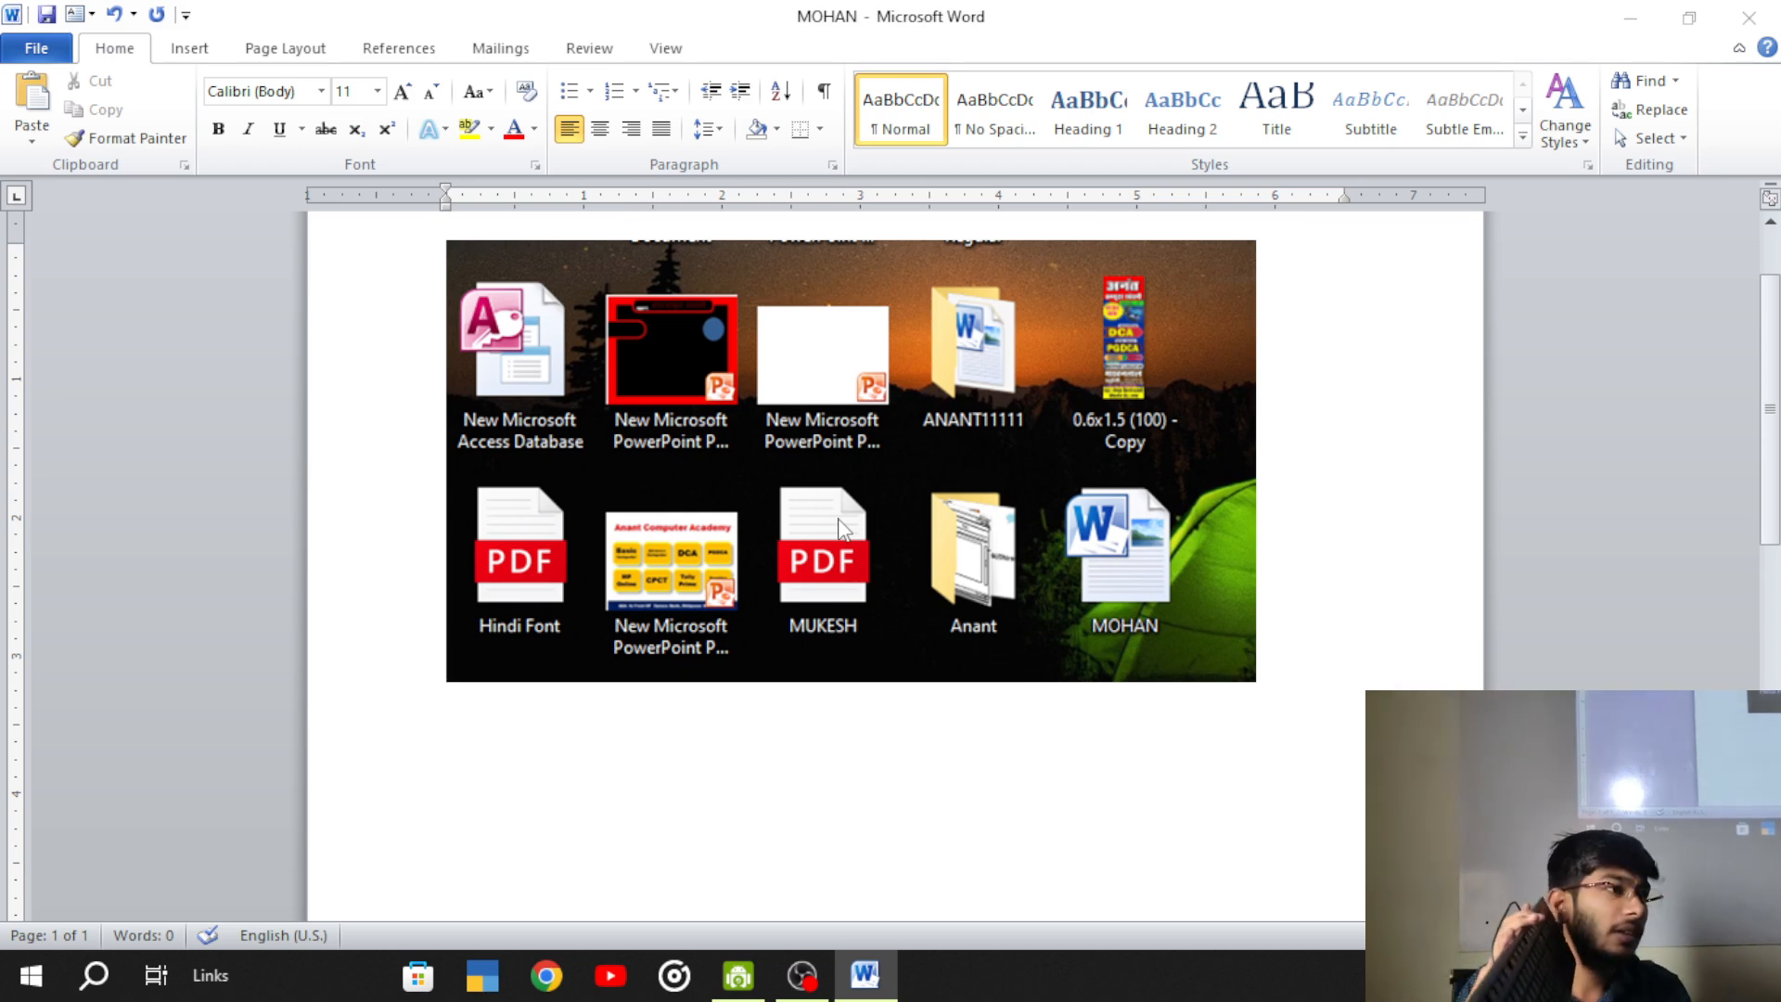
pyautogui.press('F12')
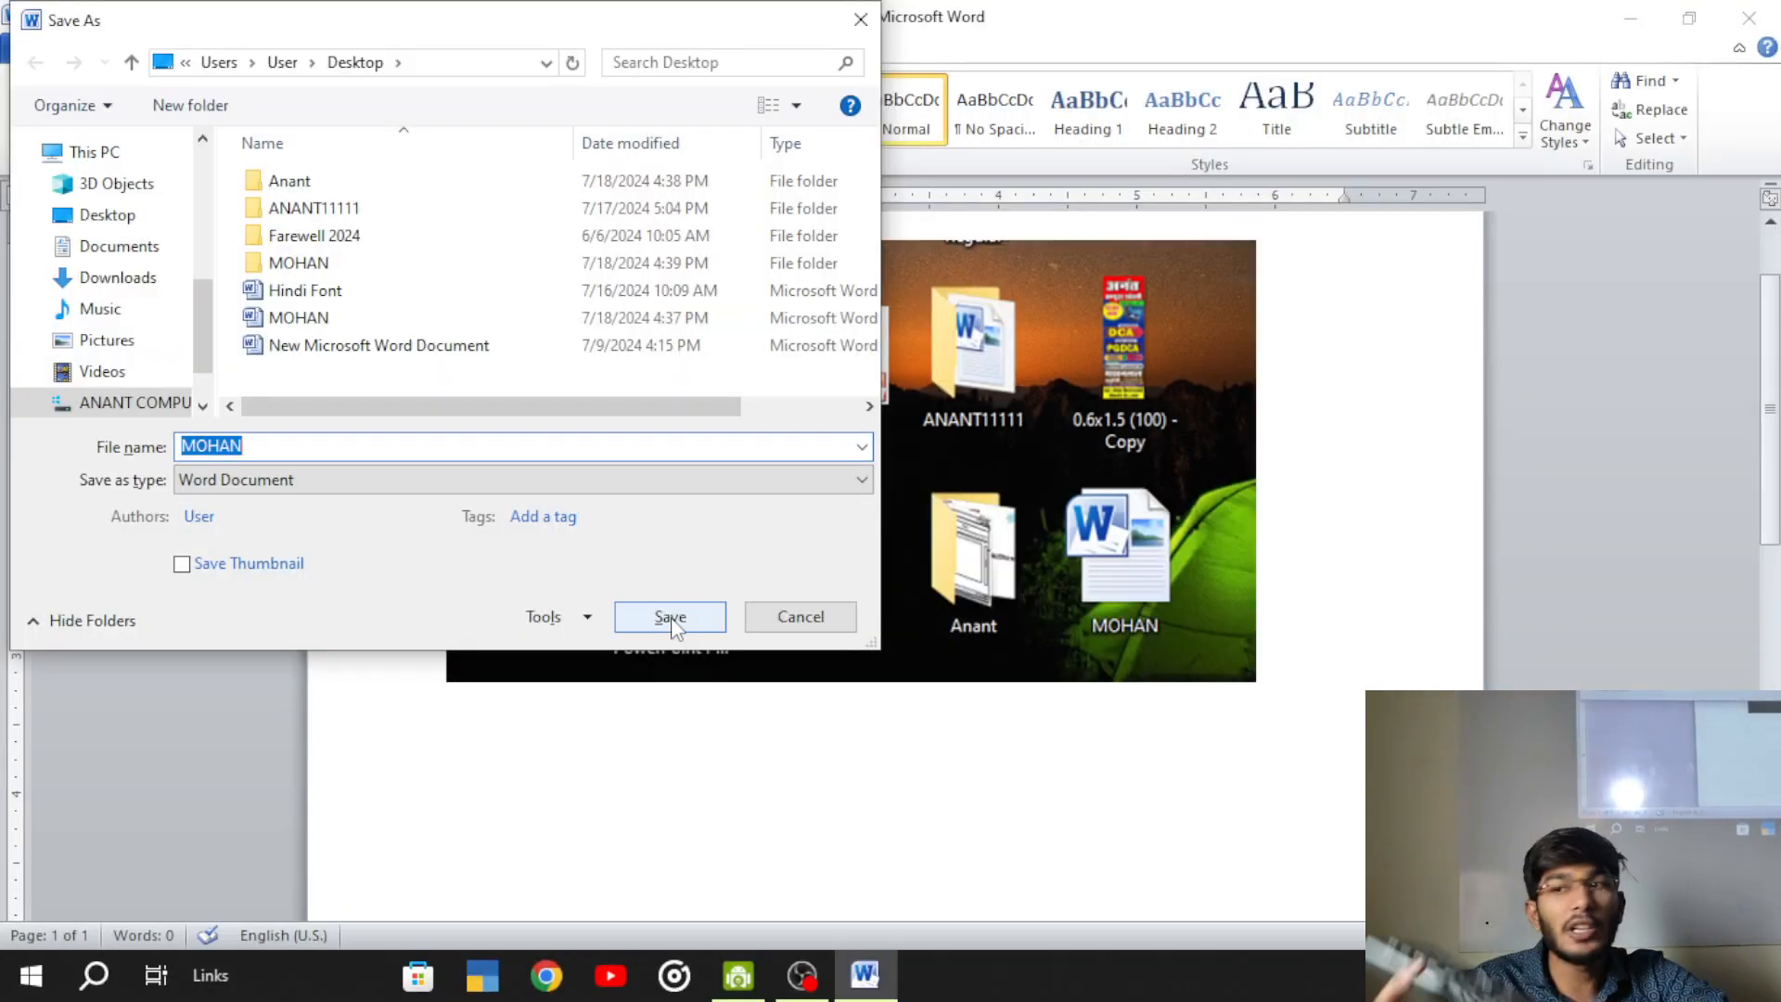
pyautogui.click(671, 616)
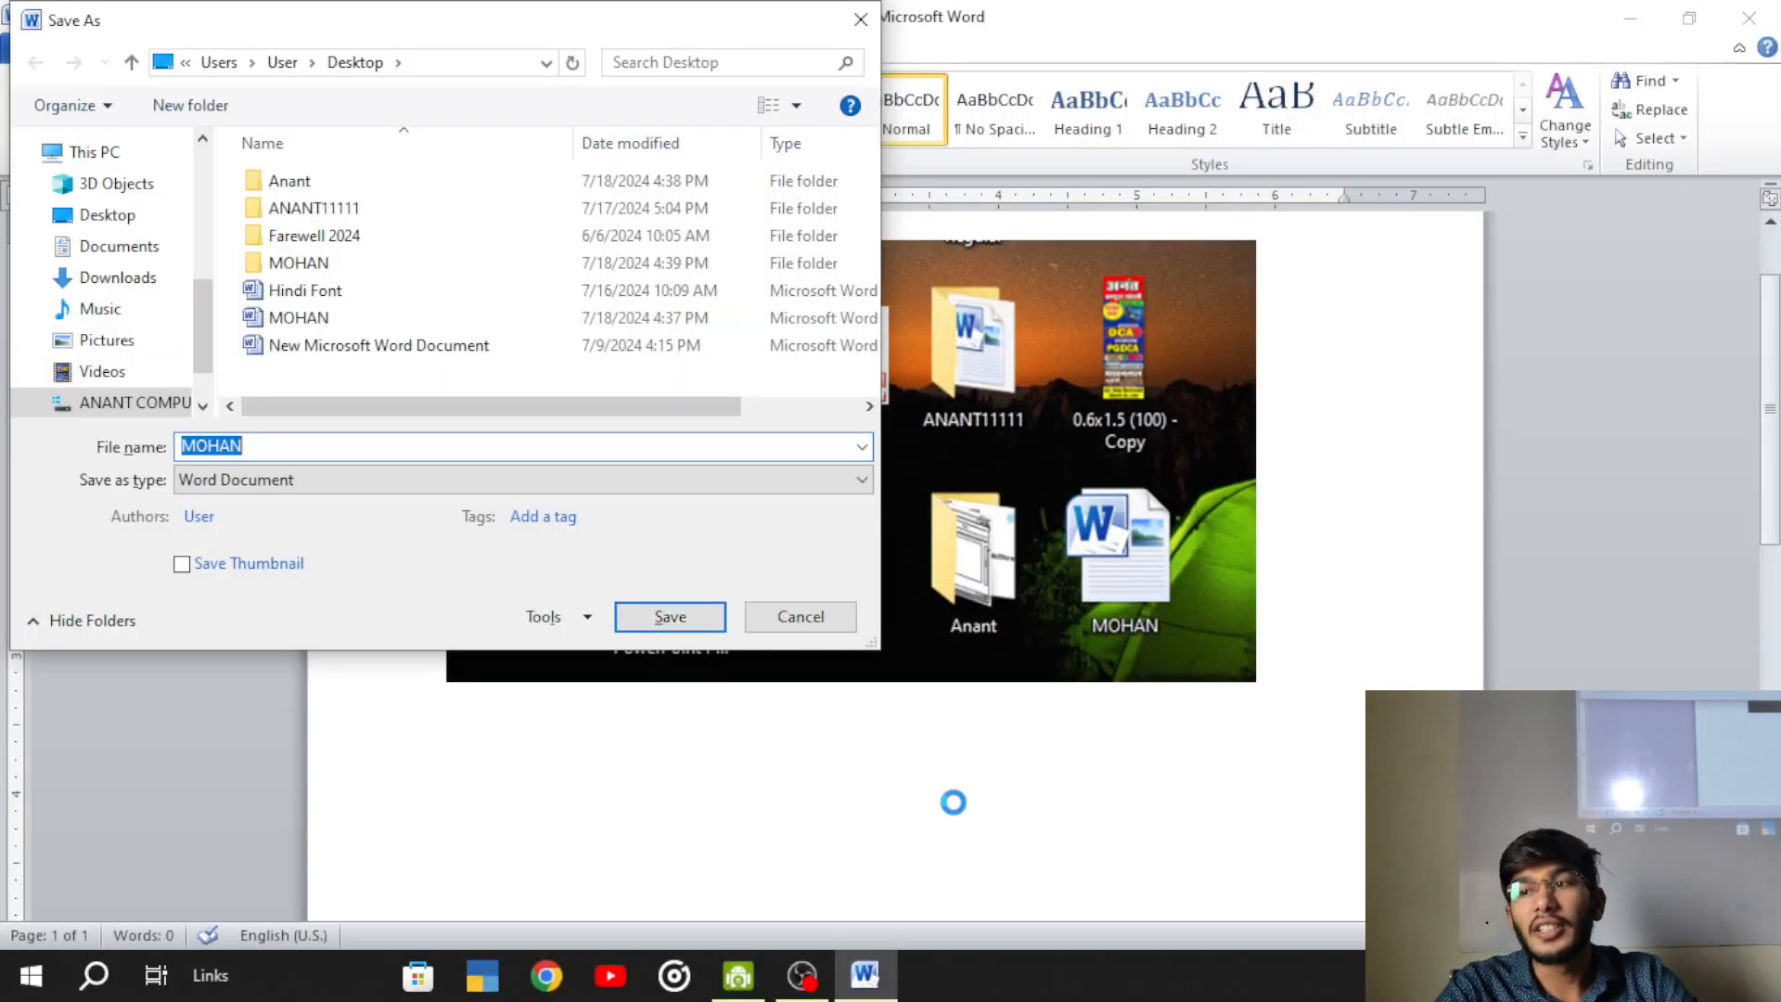
pyautogui.click(798, 614)
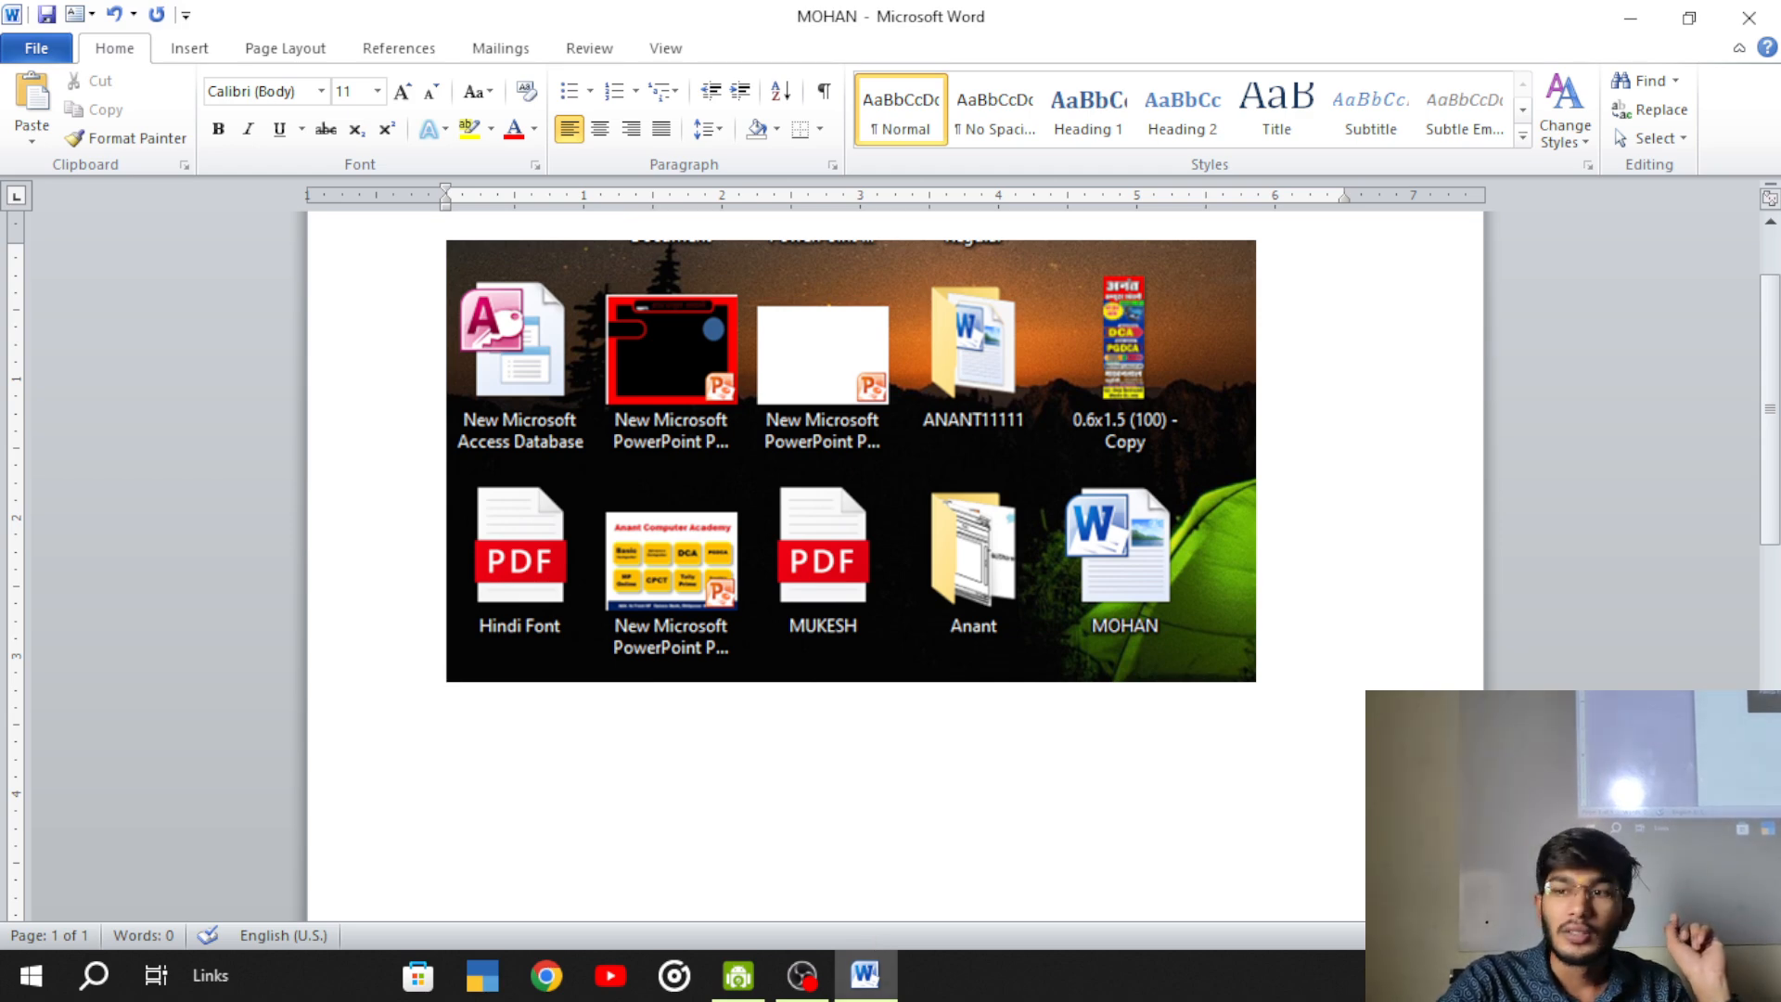
# - Minimize the document window and refresh the desktop
pyautogui.click(1610, 19)
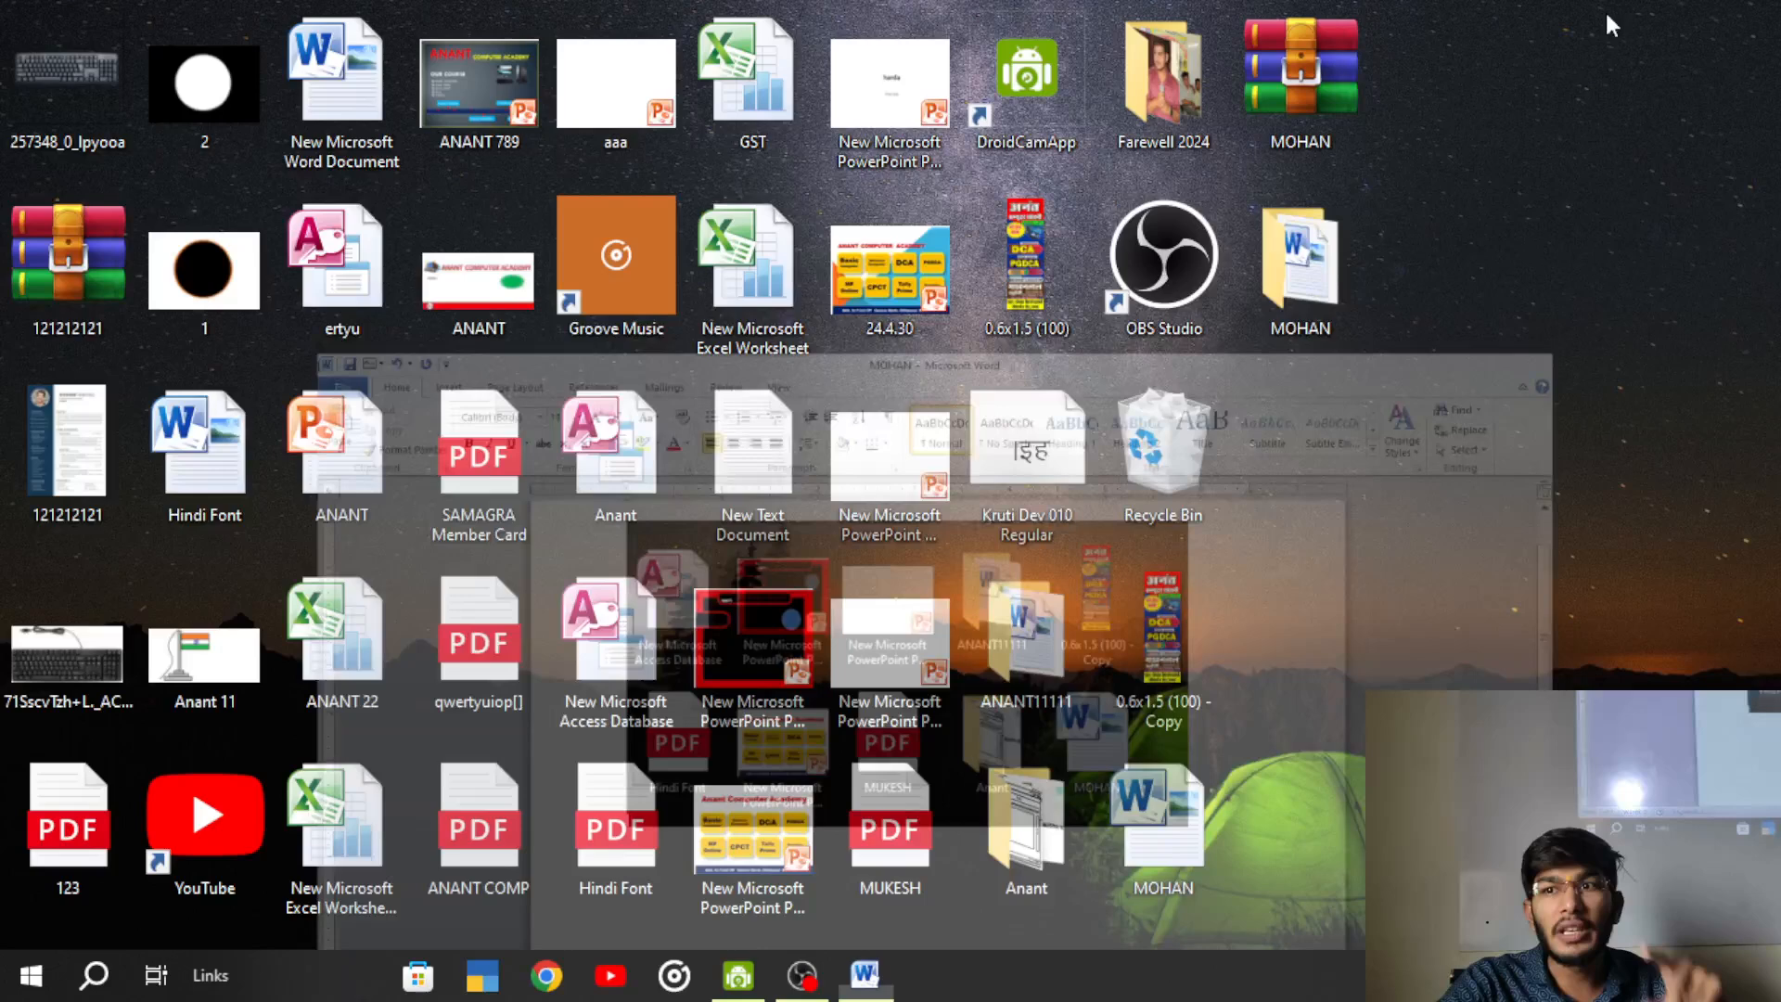
pyautogui.rightClick(1380, 386)
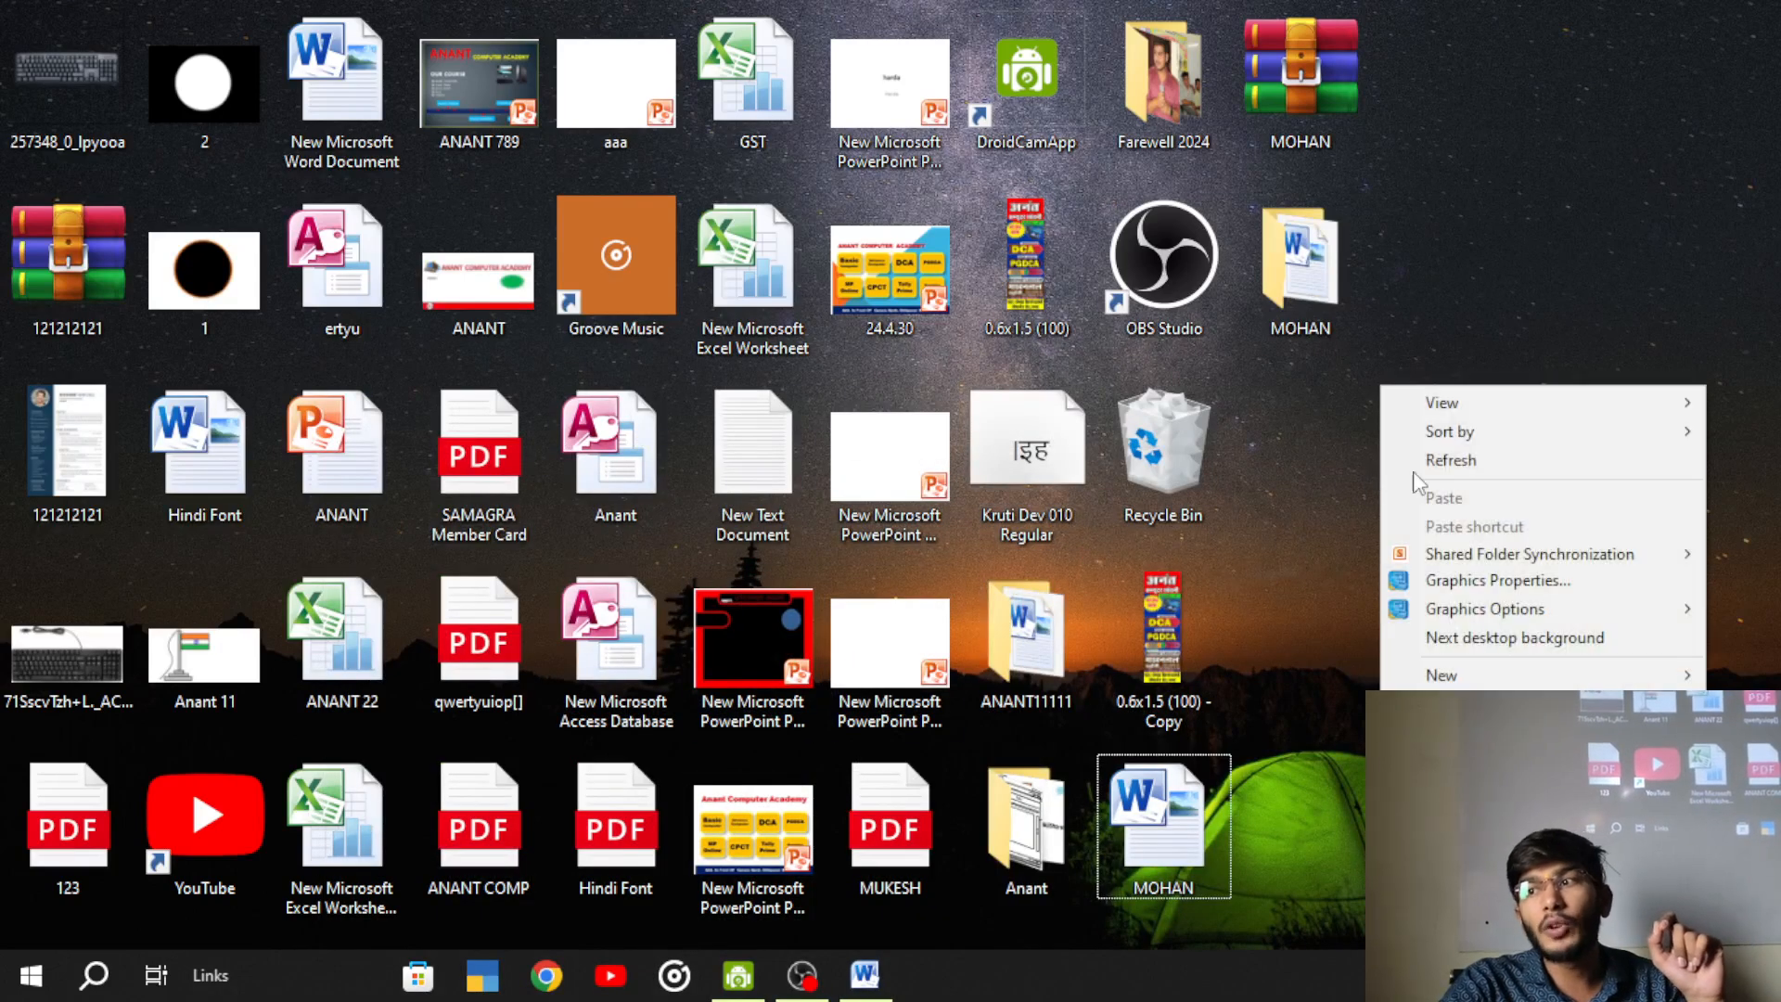
pyautogui.click(1438, 460)
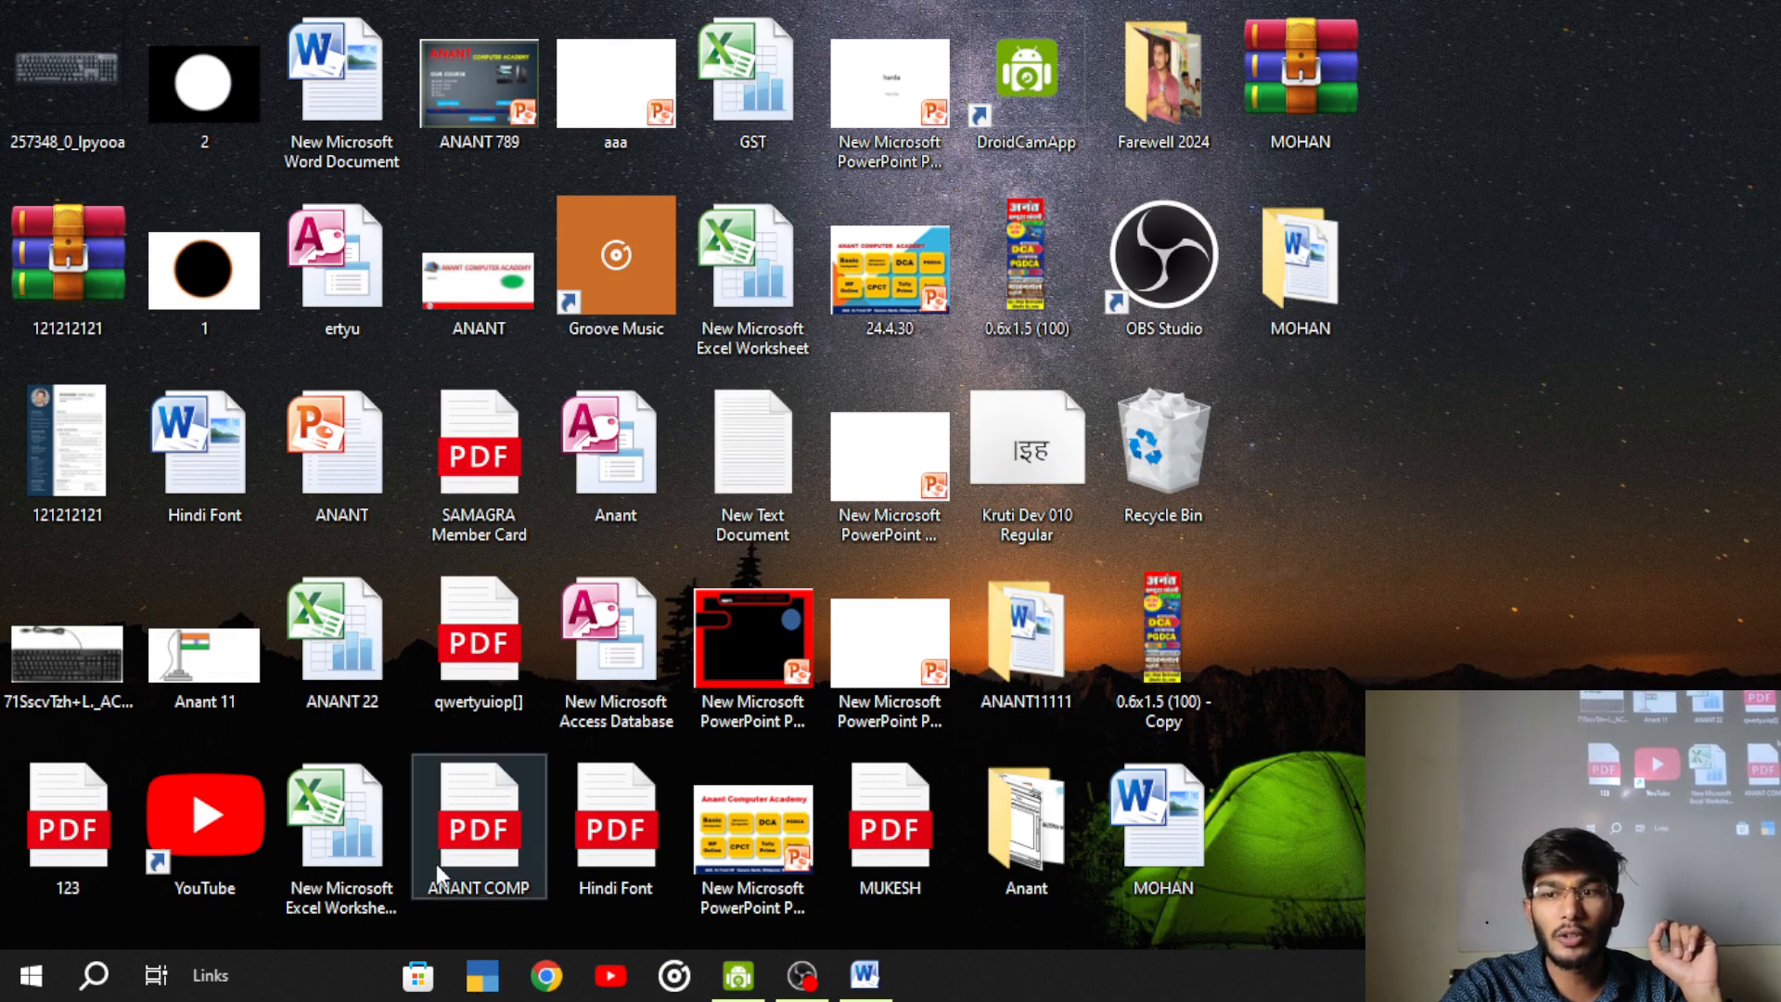
# - Search Windows for "this" and open This PC in File Explorer
pyautogui.click(119, 969)
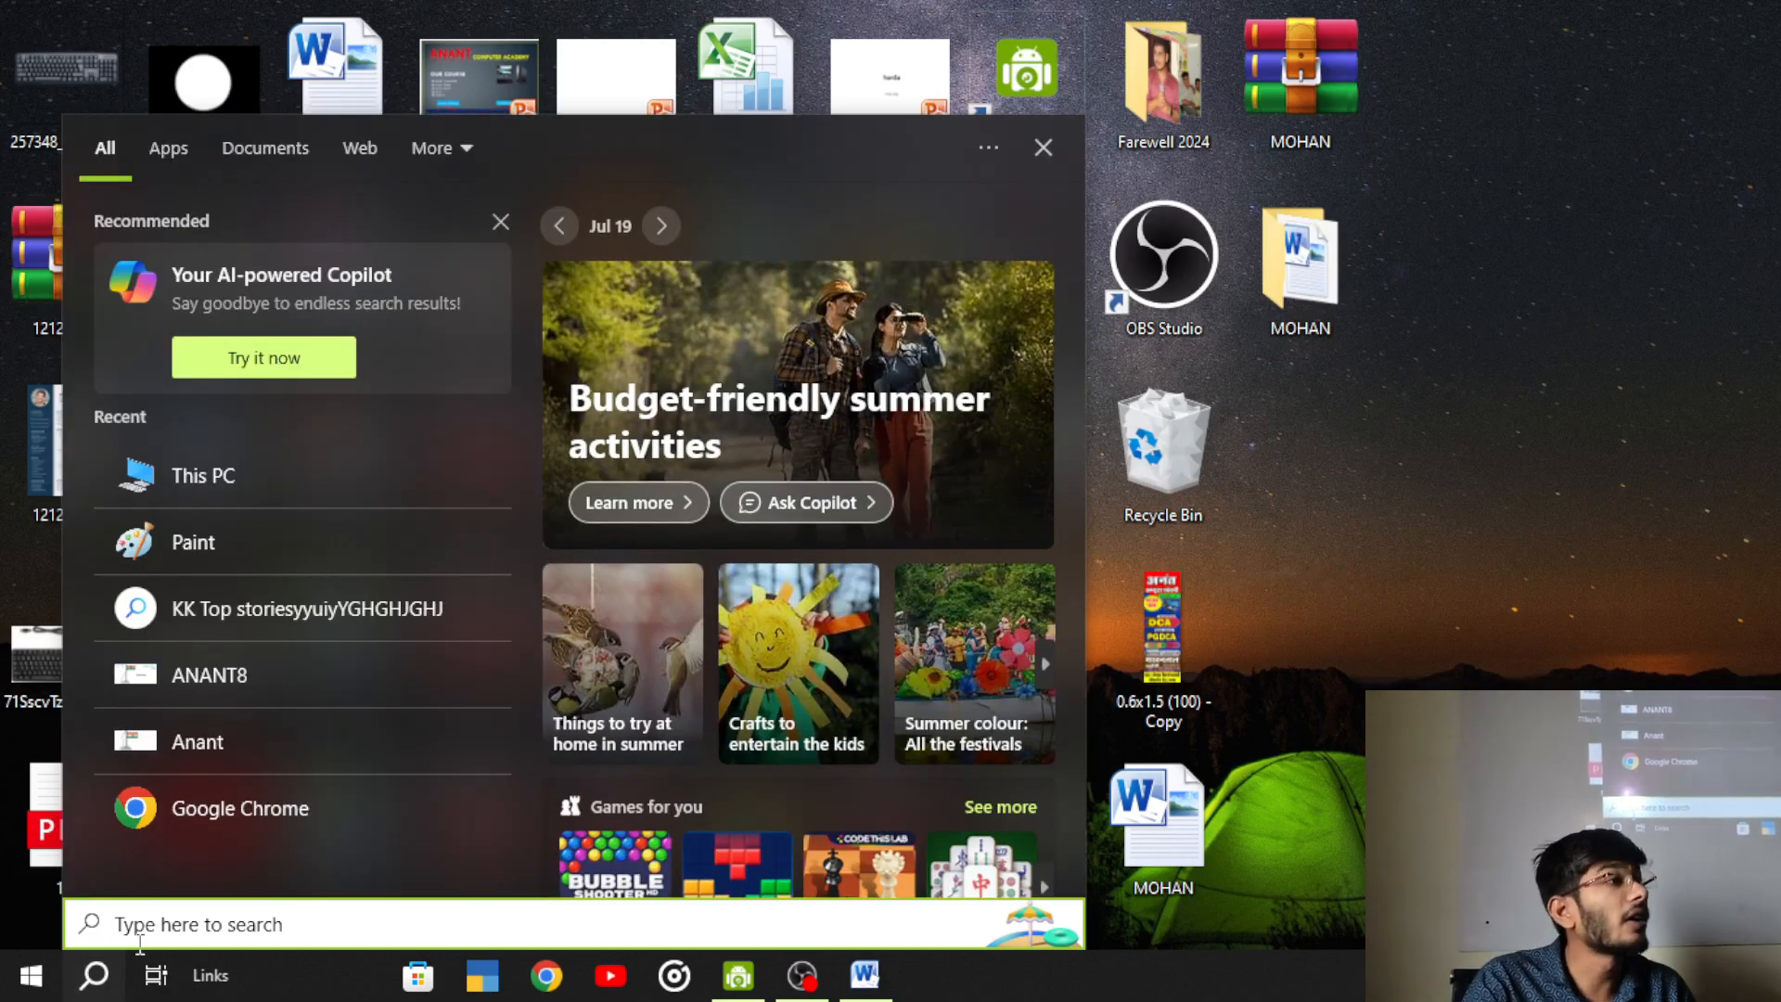
pyautogui.write('this')
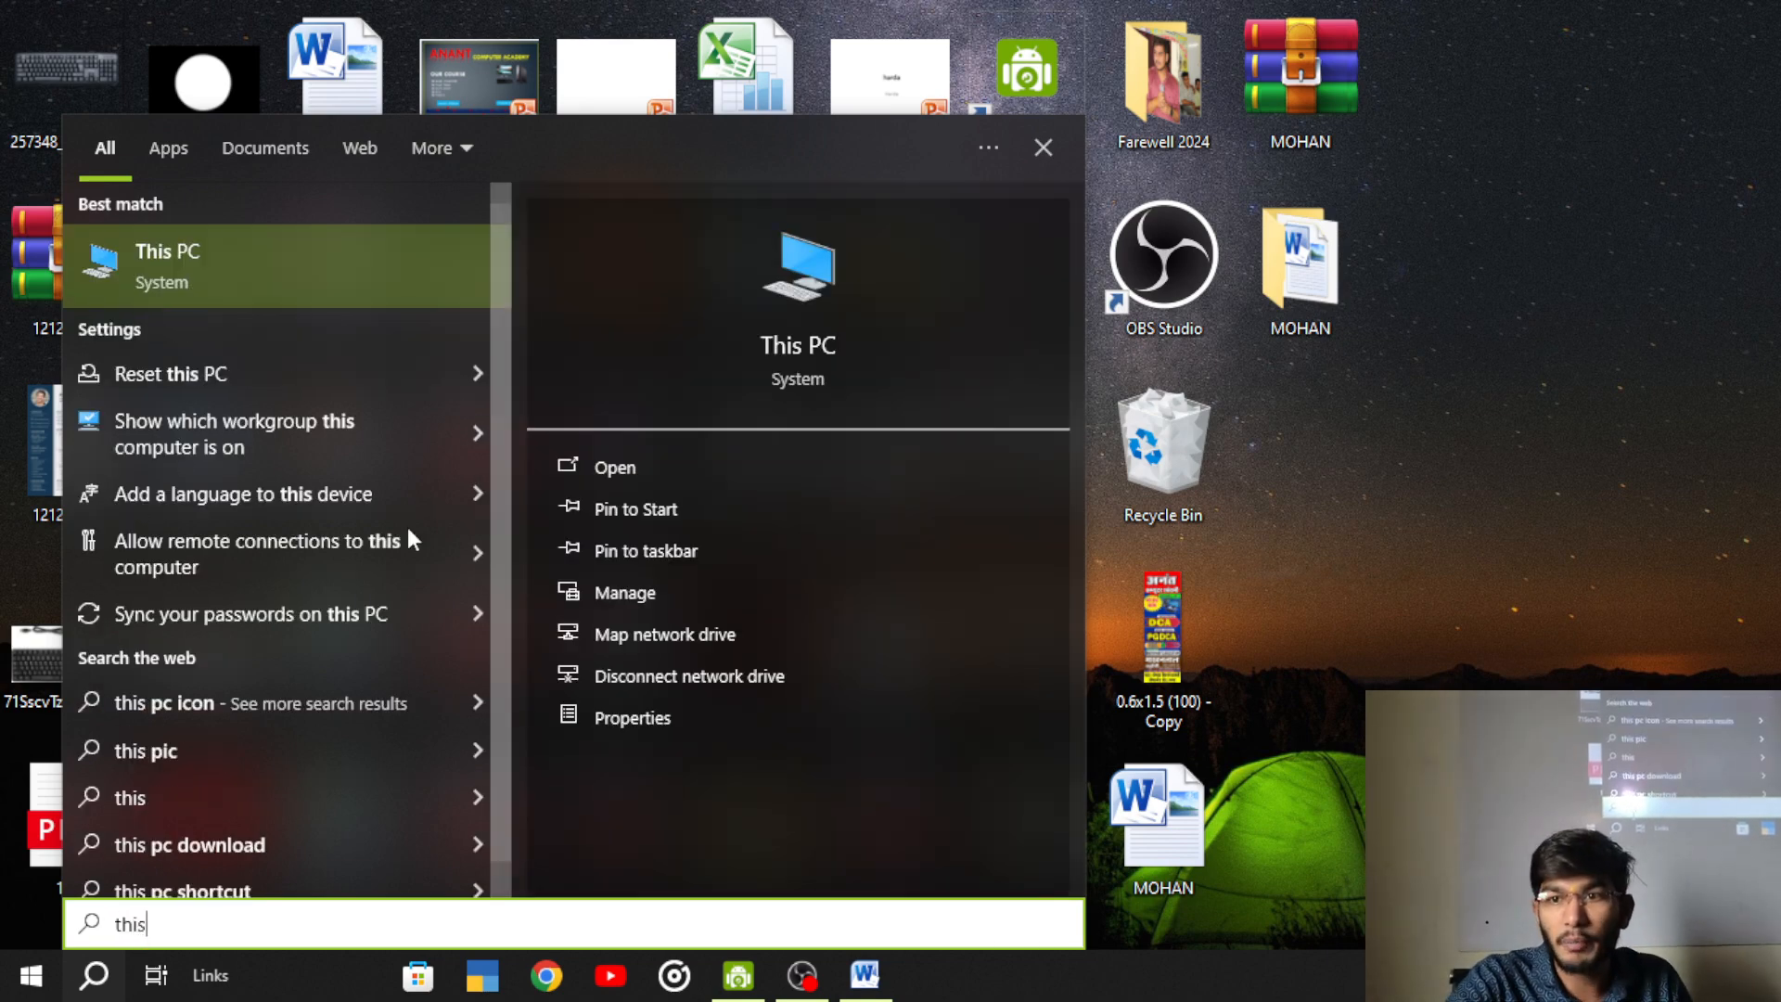
pyautogui.click(599, 469)
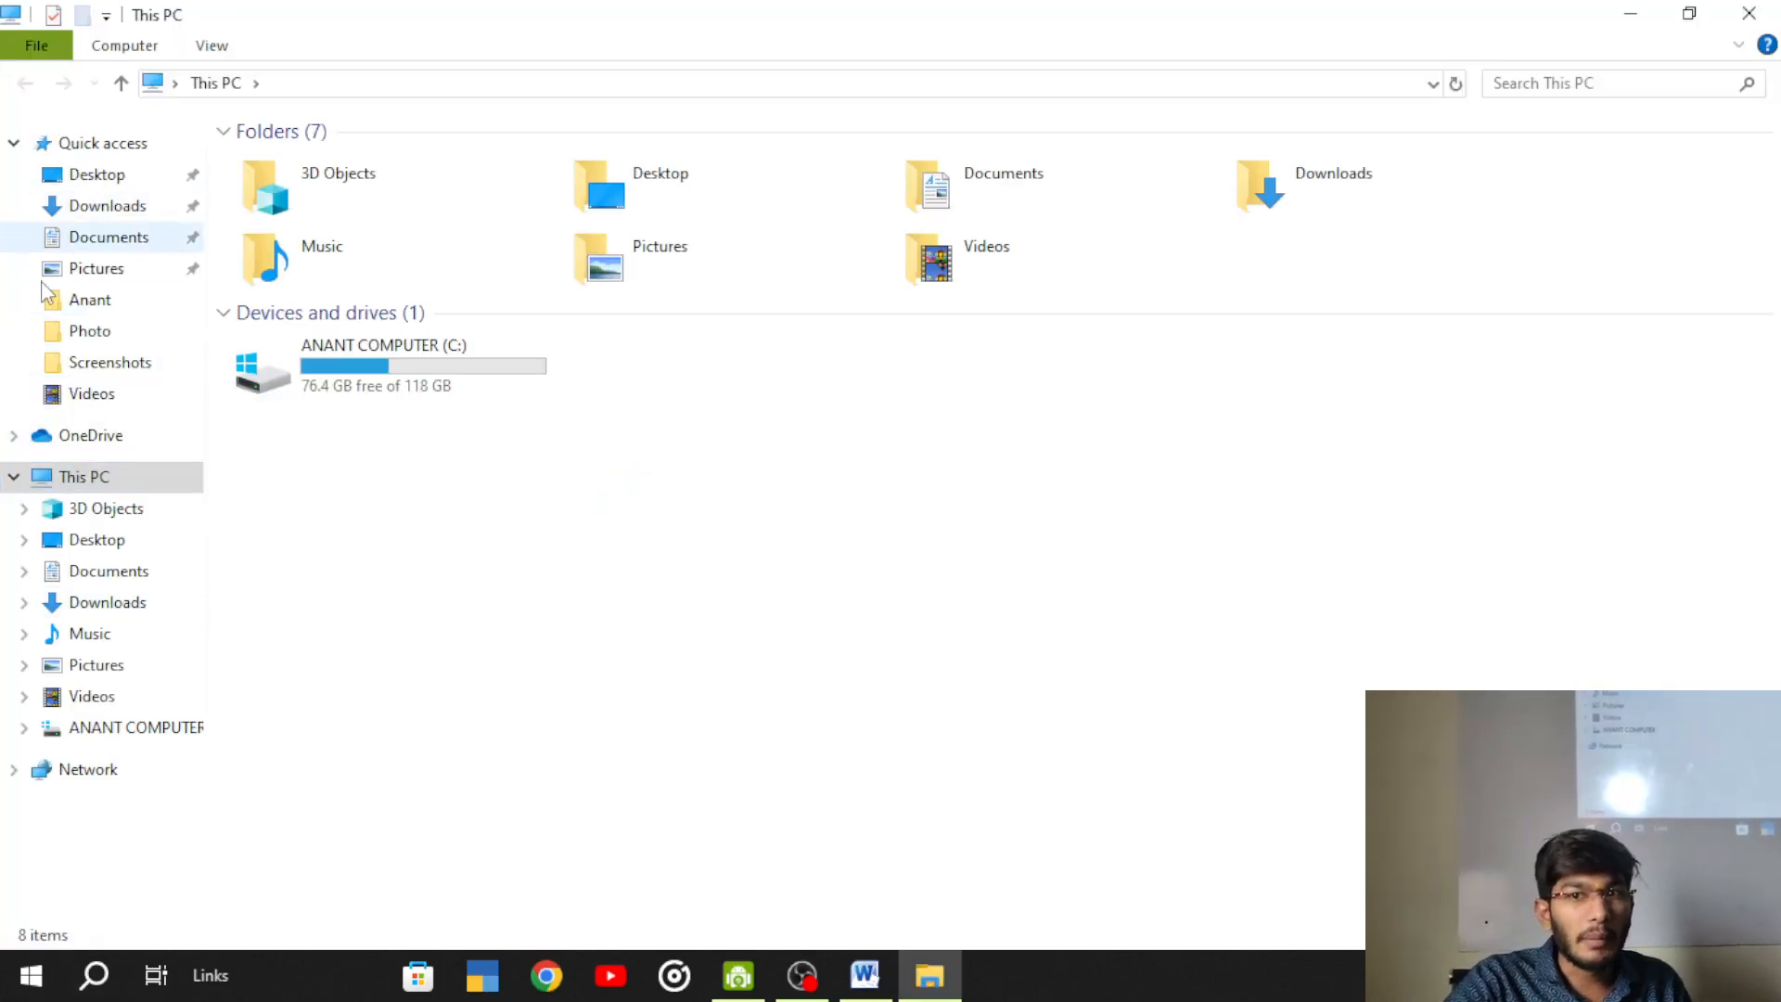
# - Find the Screenshots folder inside Pictures and open Screenshot (13) for viewing
pyautogui.click(88, 330)
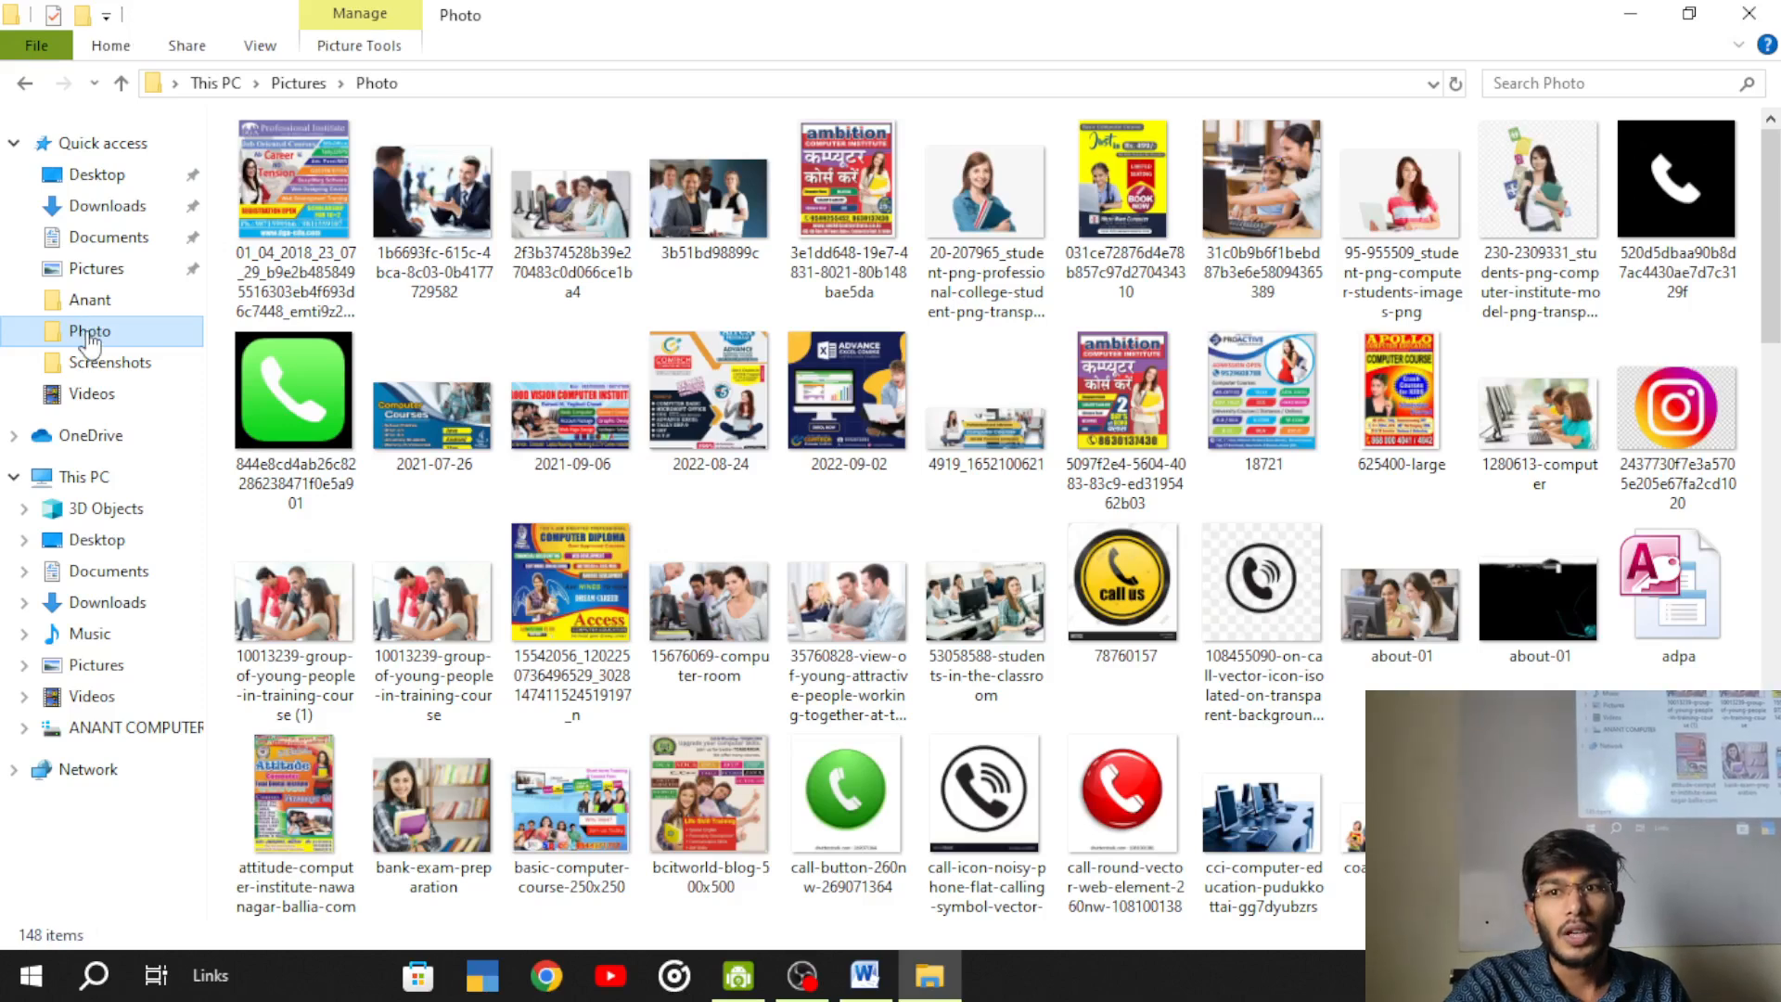
pyautogui.click(88, 305)
pyautogui.click(97, 362)
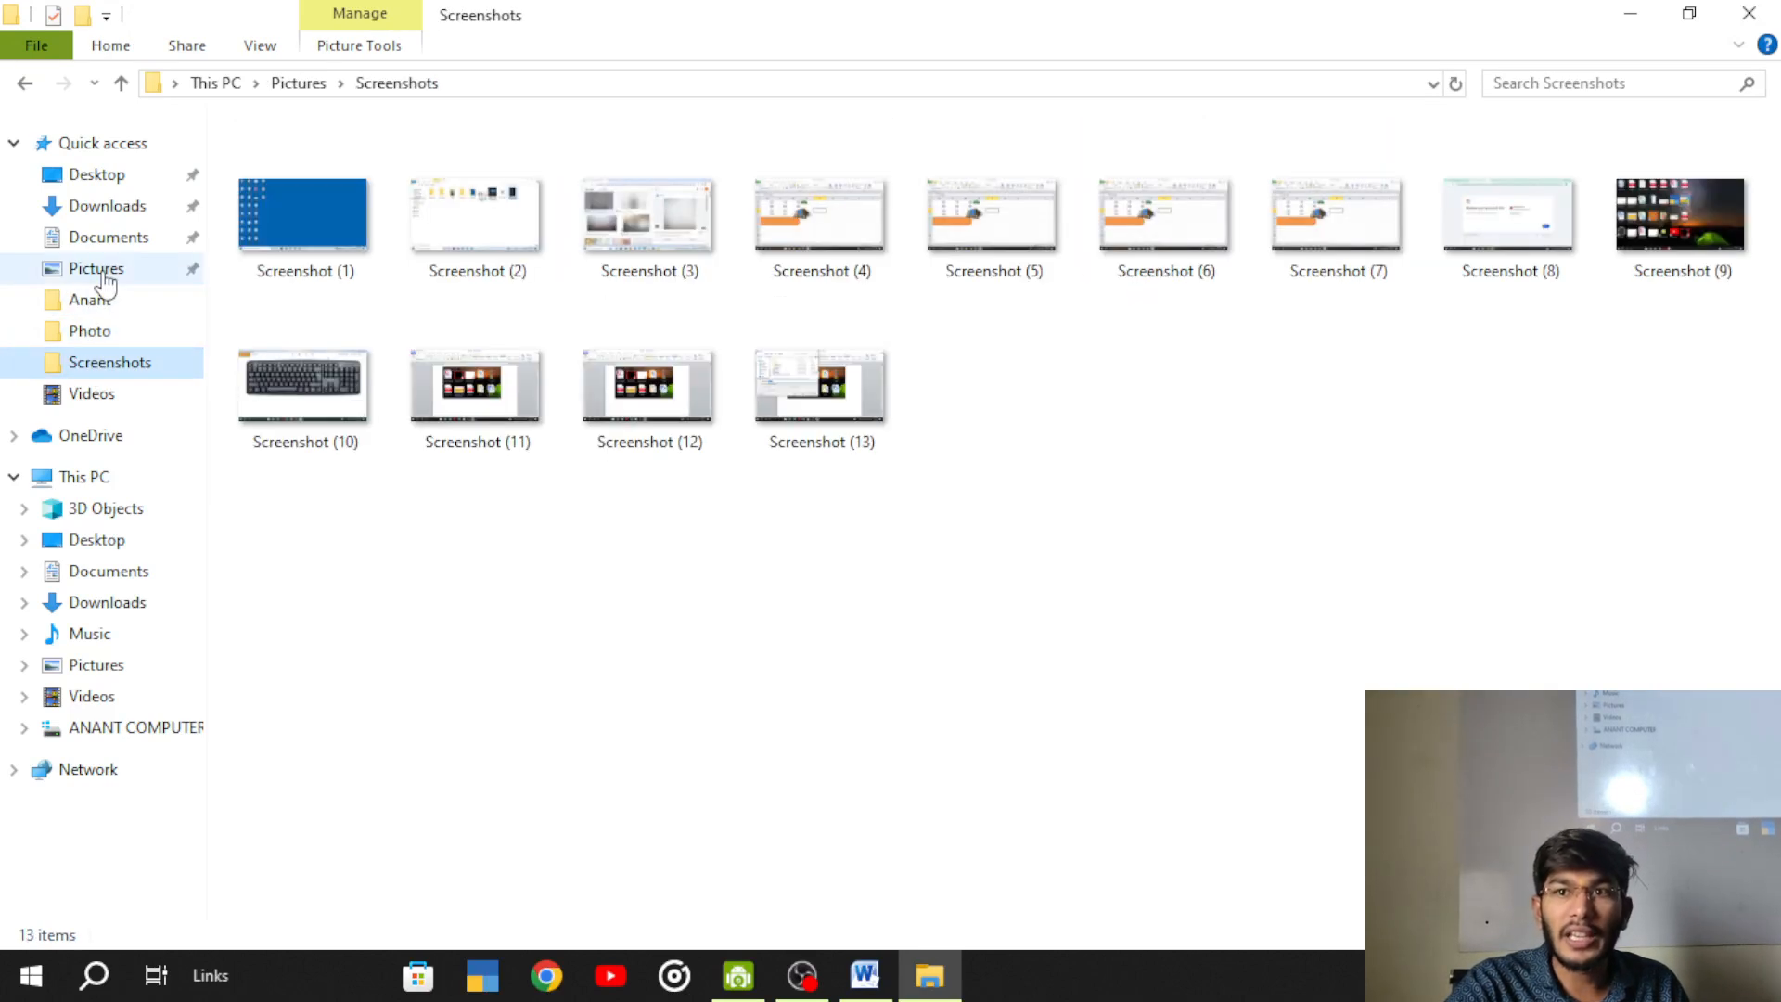
pyautogui.click(108, 309)
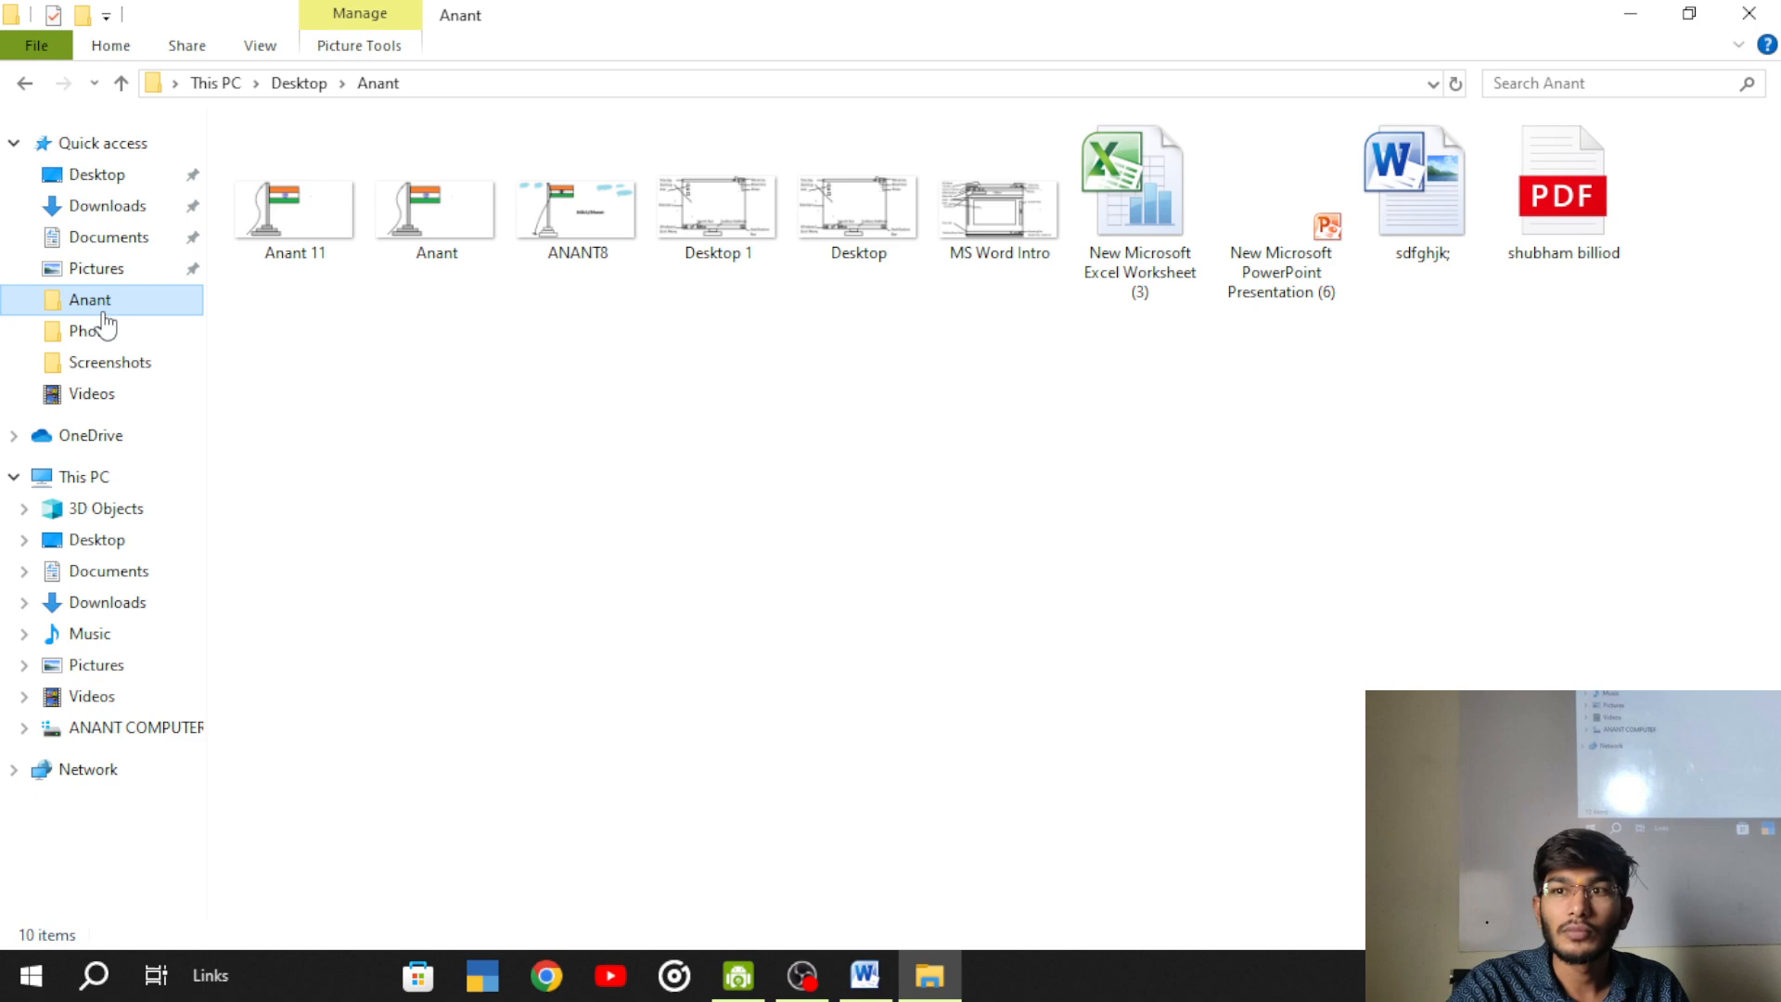
pyautogui.click(103, 271)
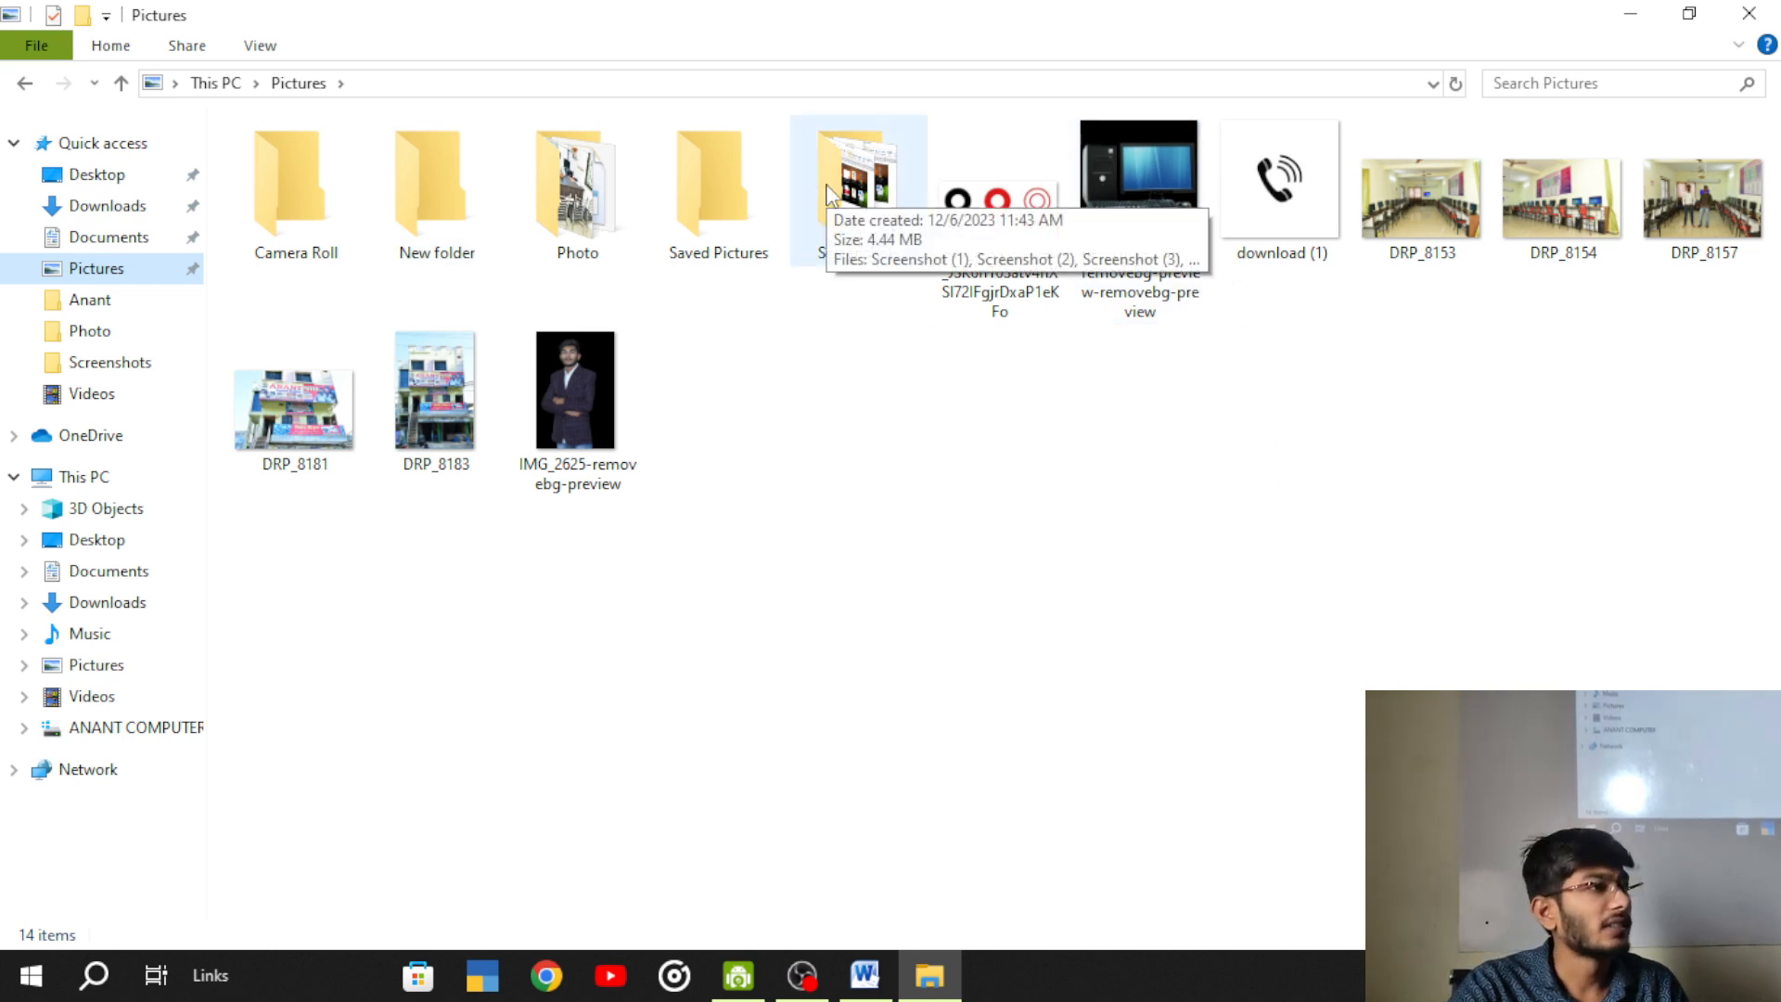
pyautogui.click(839, 186)
pyautogui.doubleClick(852, 189)
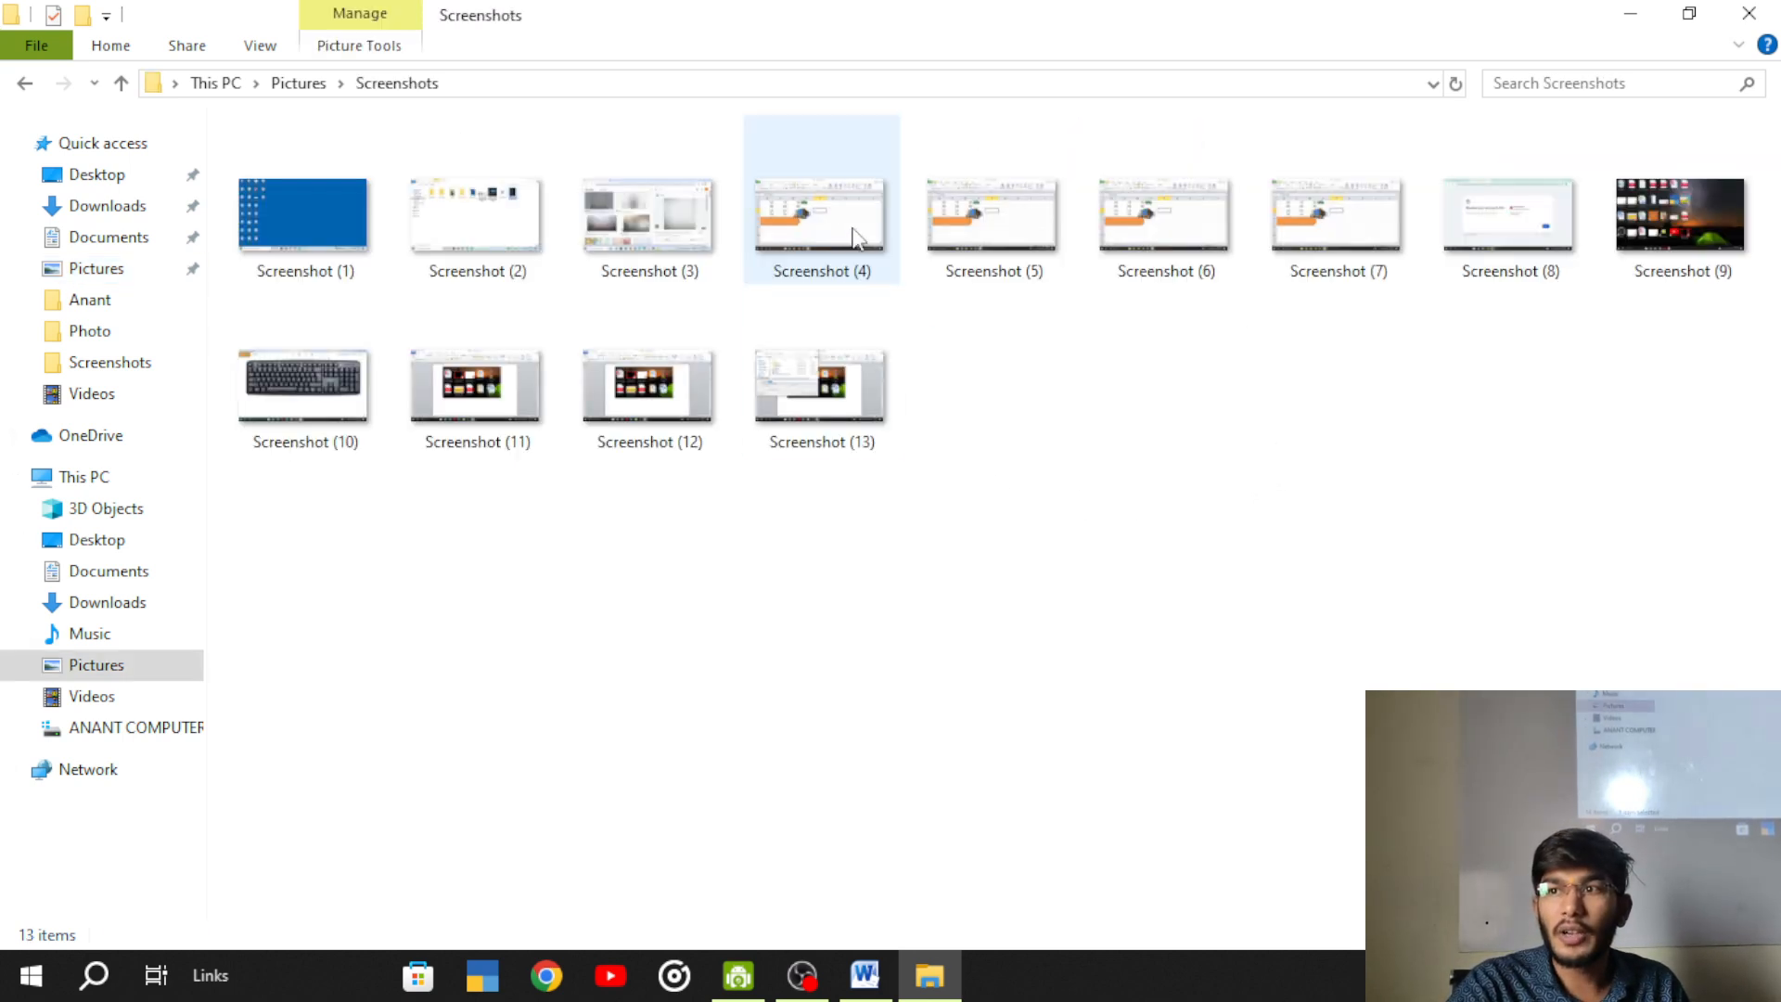
pyautogui.doubleClick(821, 408)
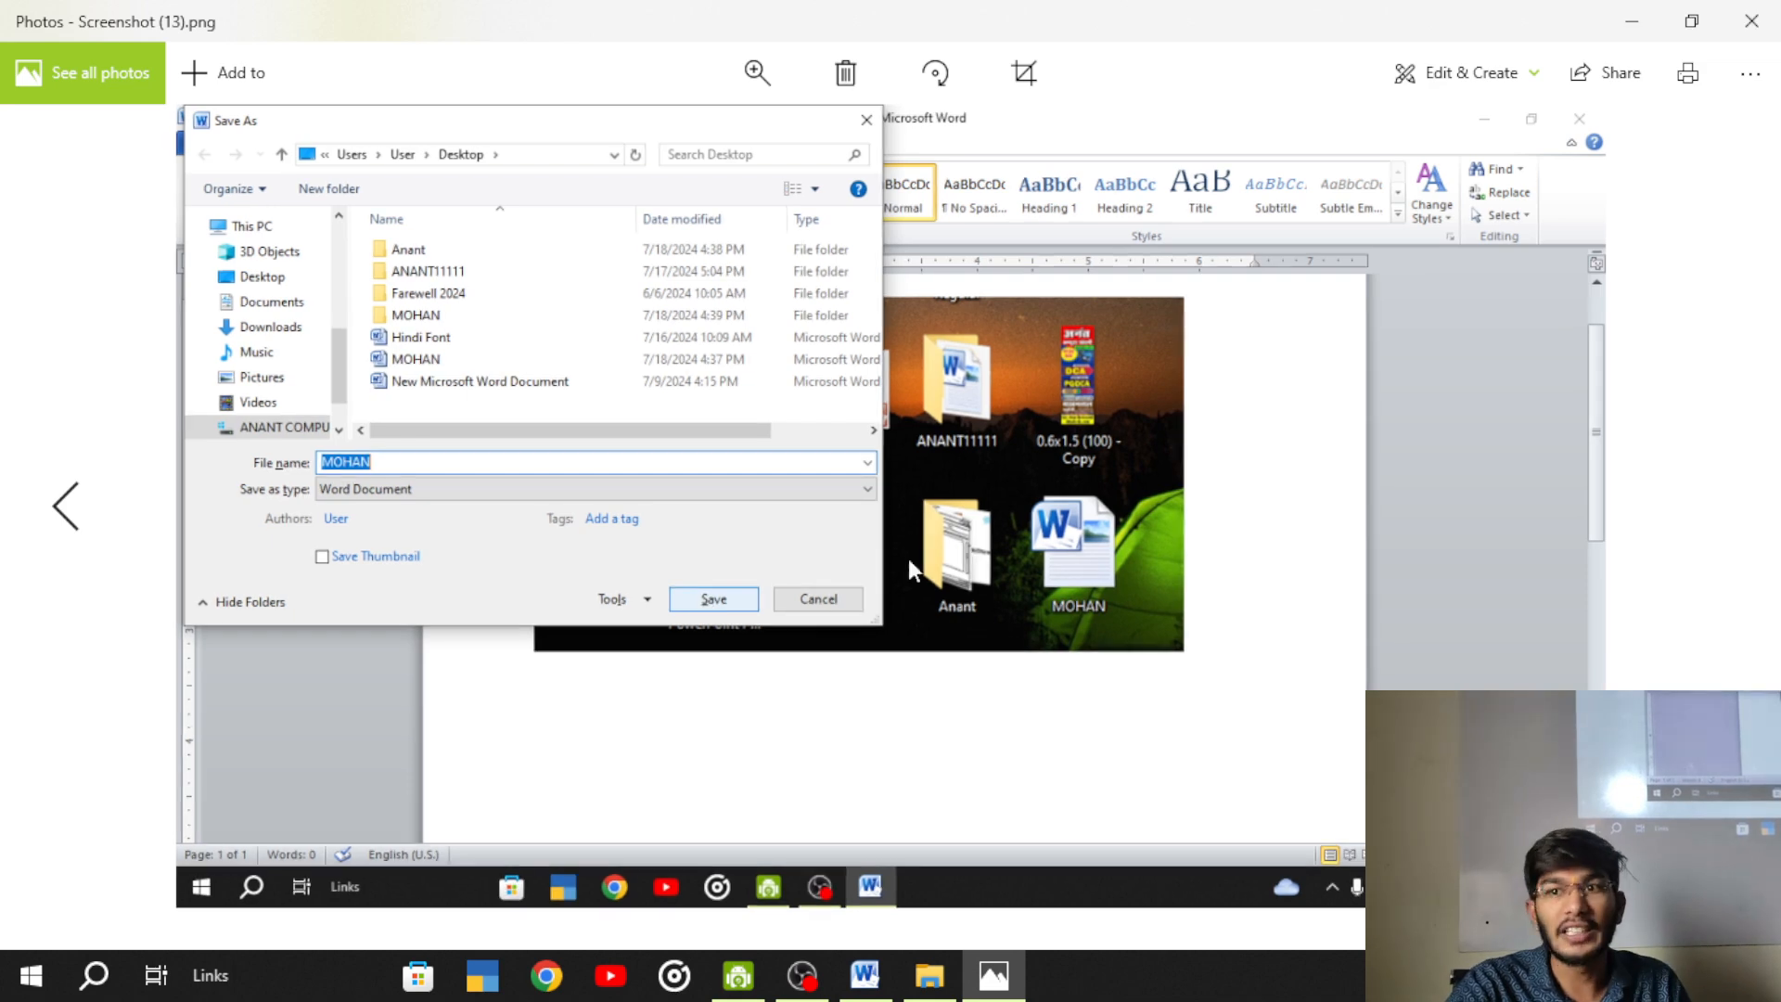
# - Close the Screenshot (13) view, minimize File Explorer and open the red-and-black PowerPoint presentation from the desktop
pyautogui.click(1751, 20)
pyautogui.click(1612, 16)
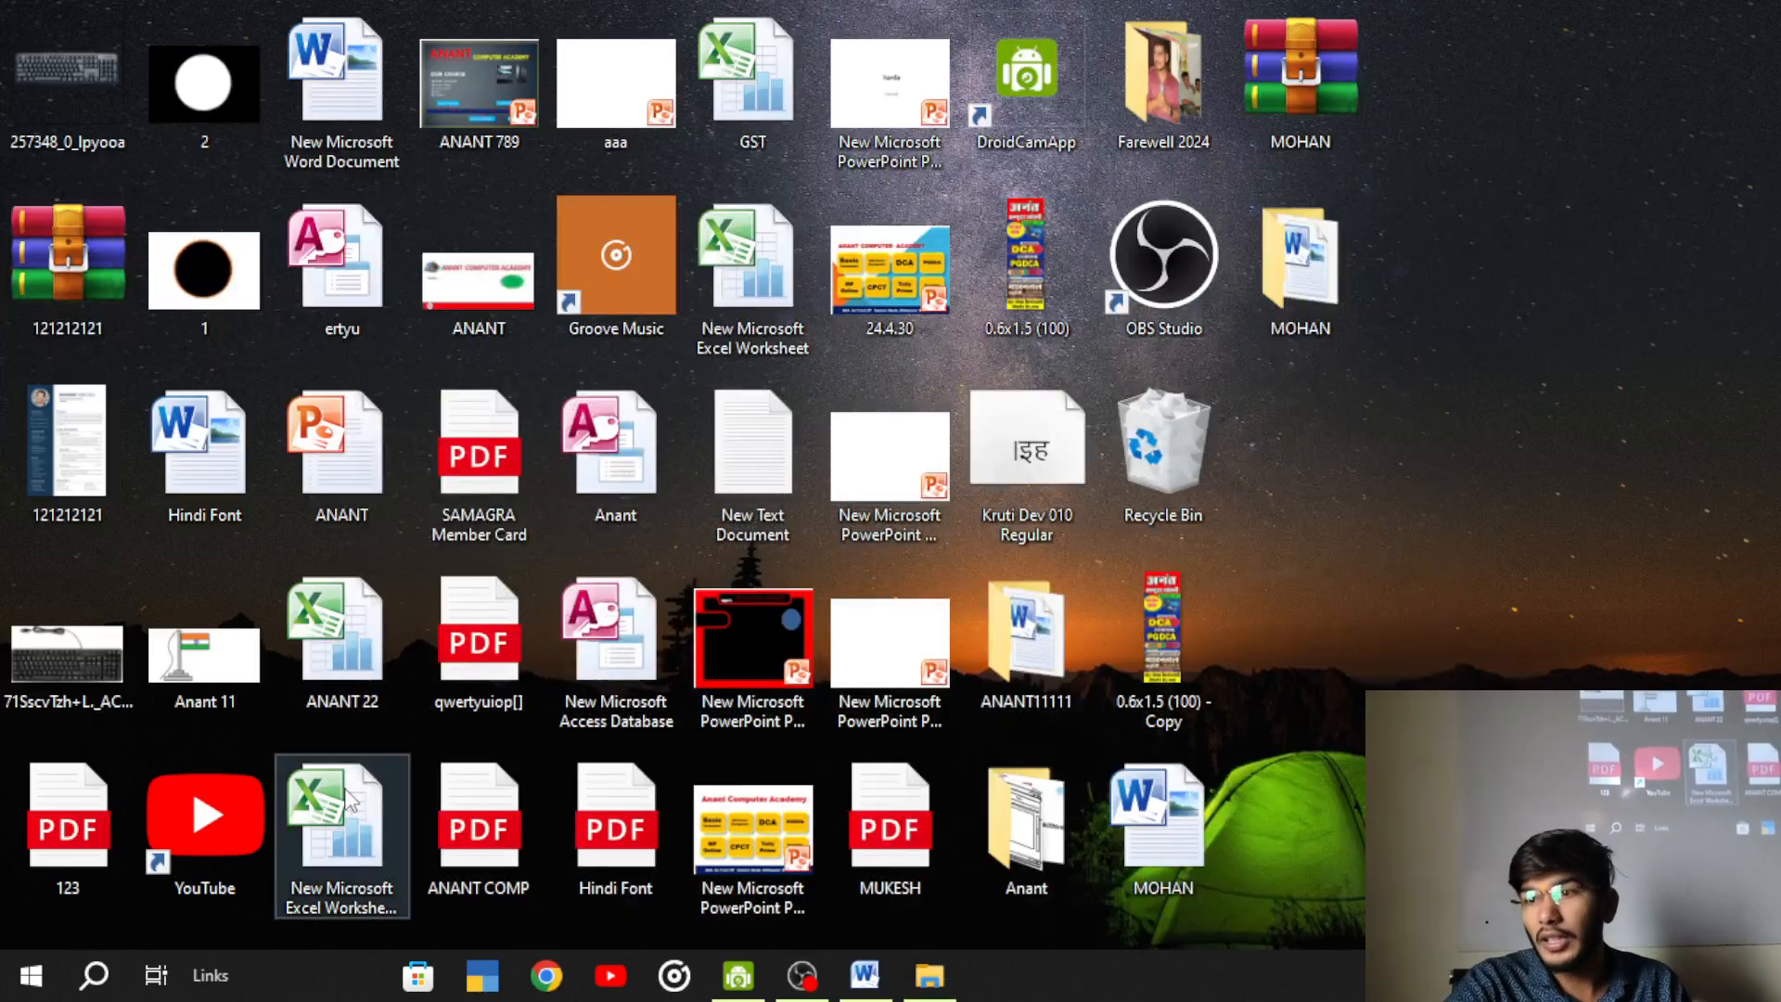
pyautogui.doubleClick(726, 629)
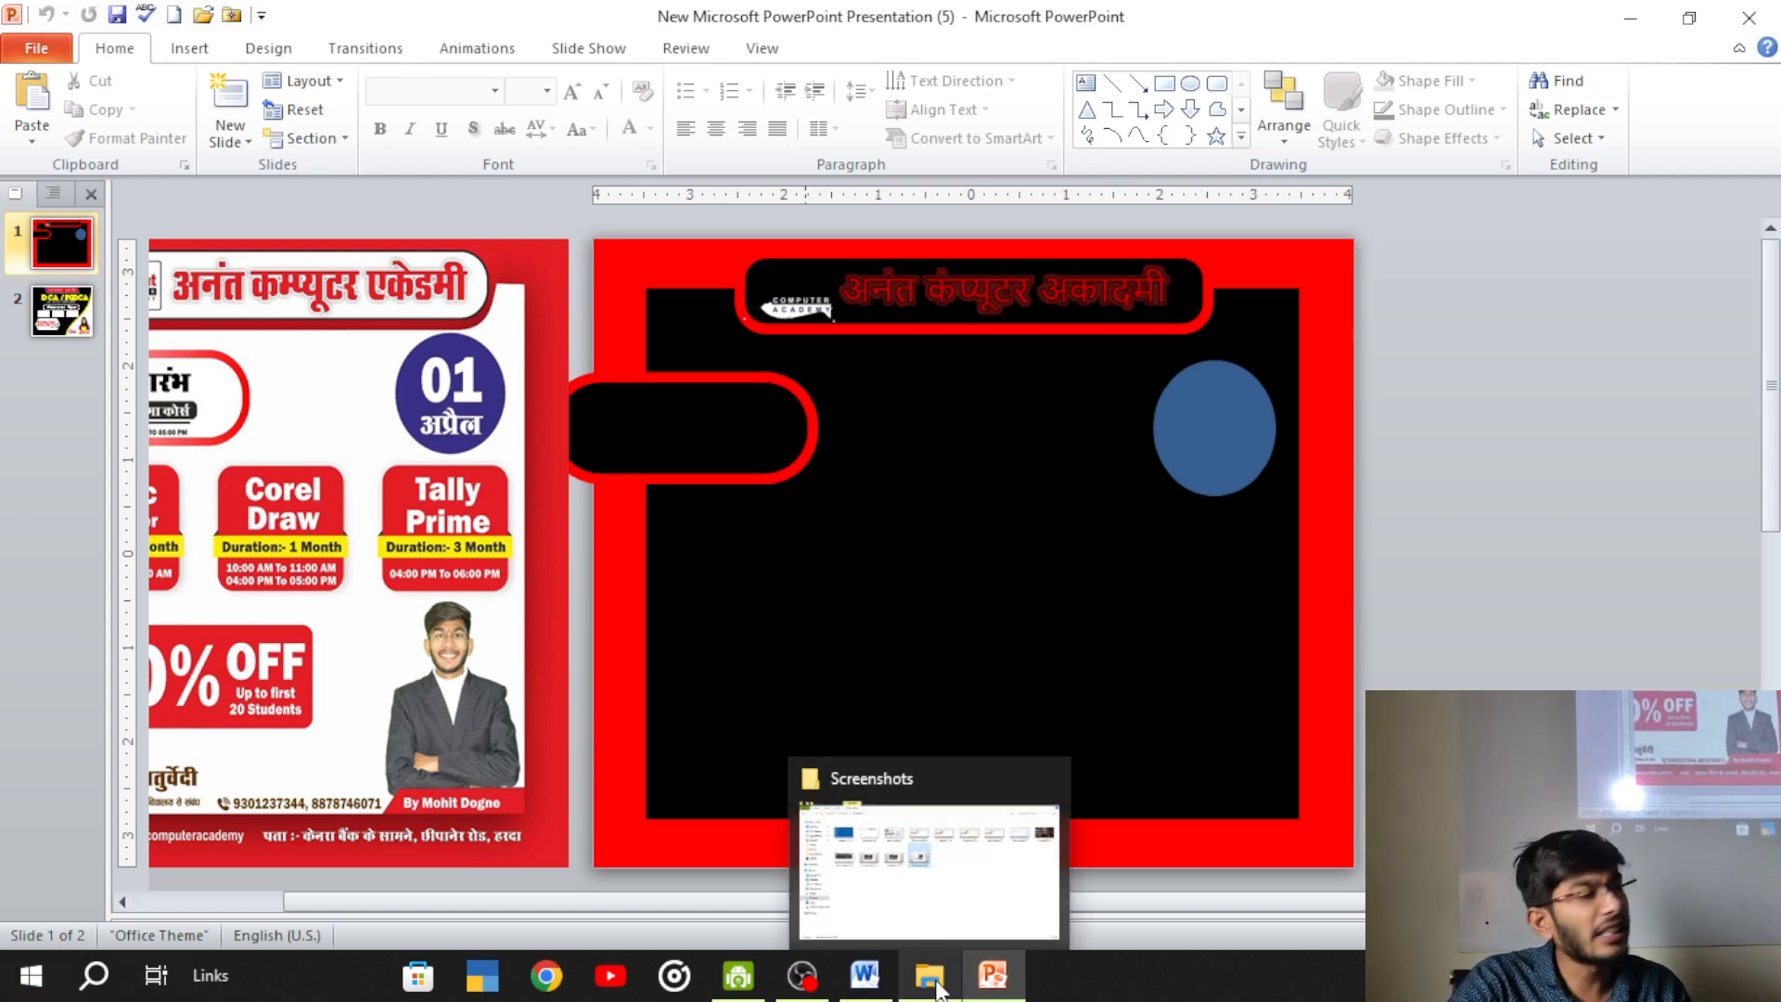
# - Switch to the Screenshots folder in File Explorer and select Screenshot (14)
pyautogui.click(939, 989)
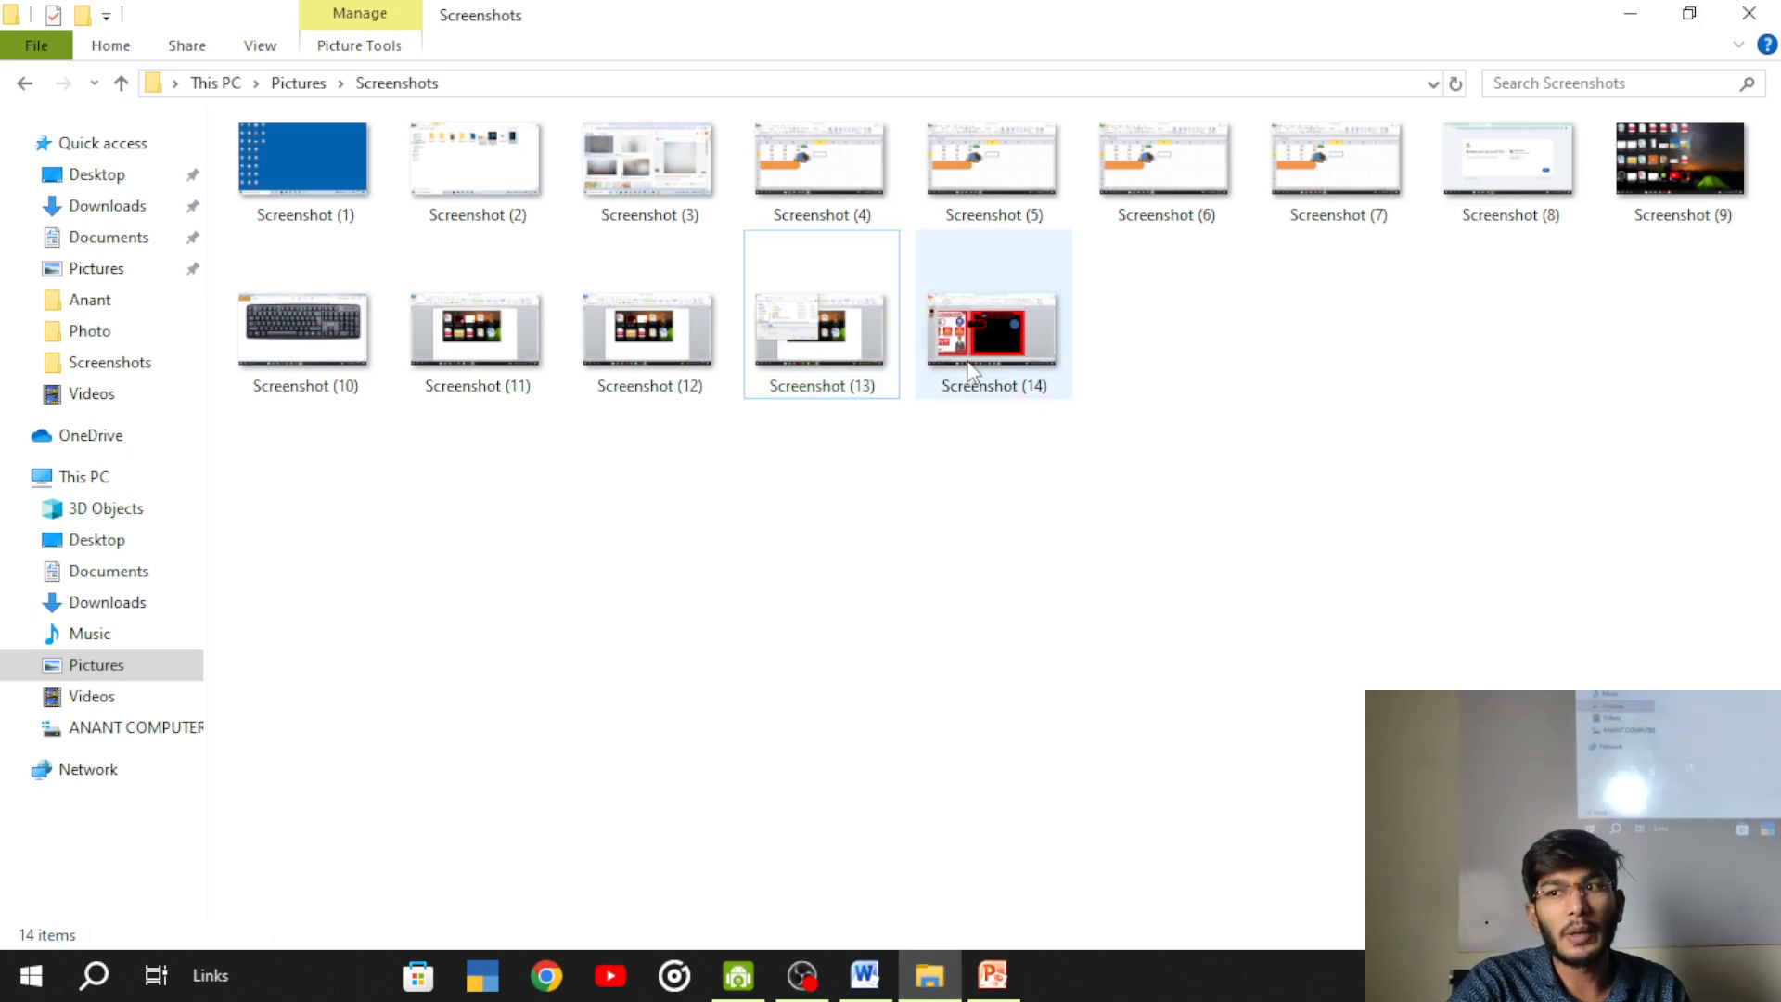
pyautogui.click(966, 353)
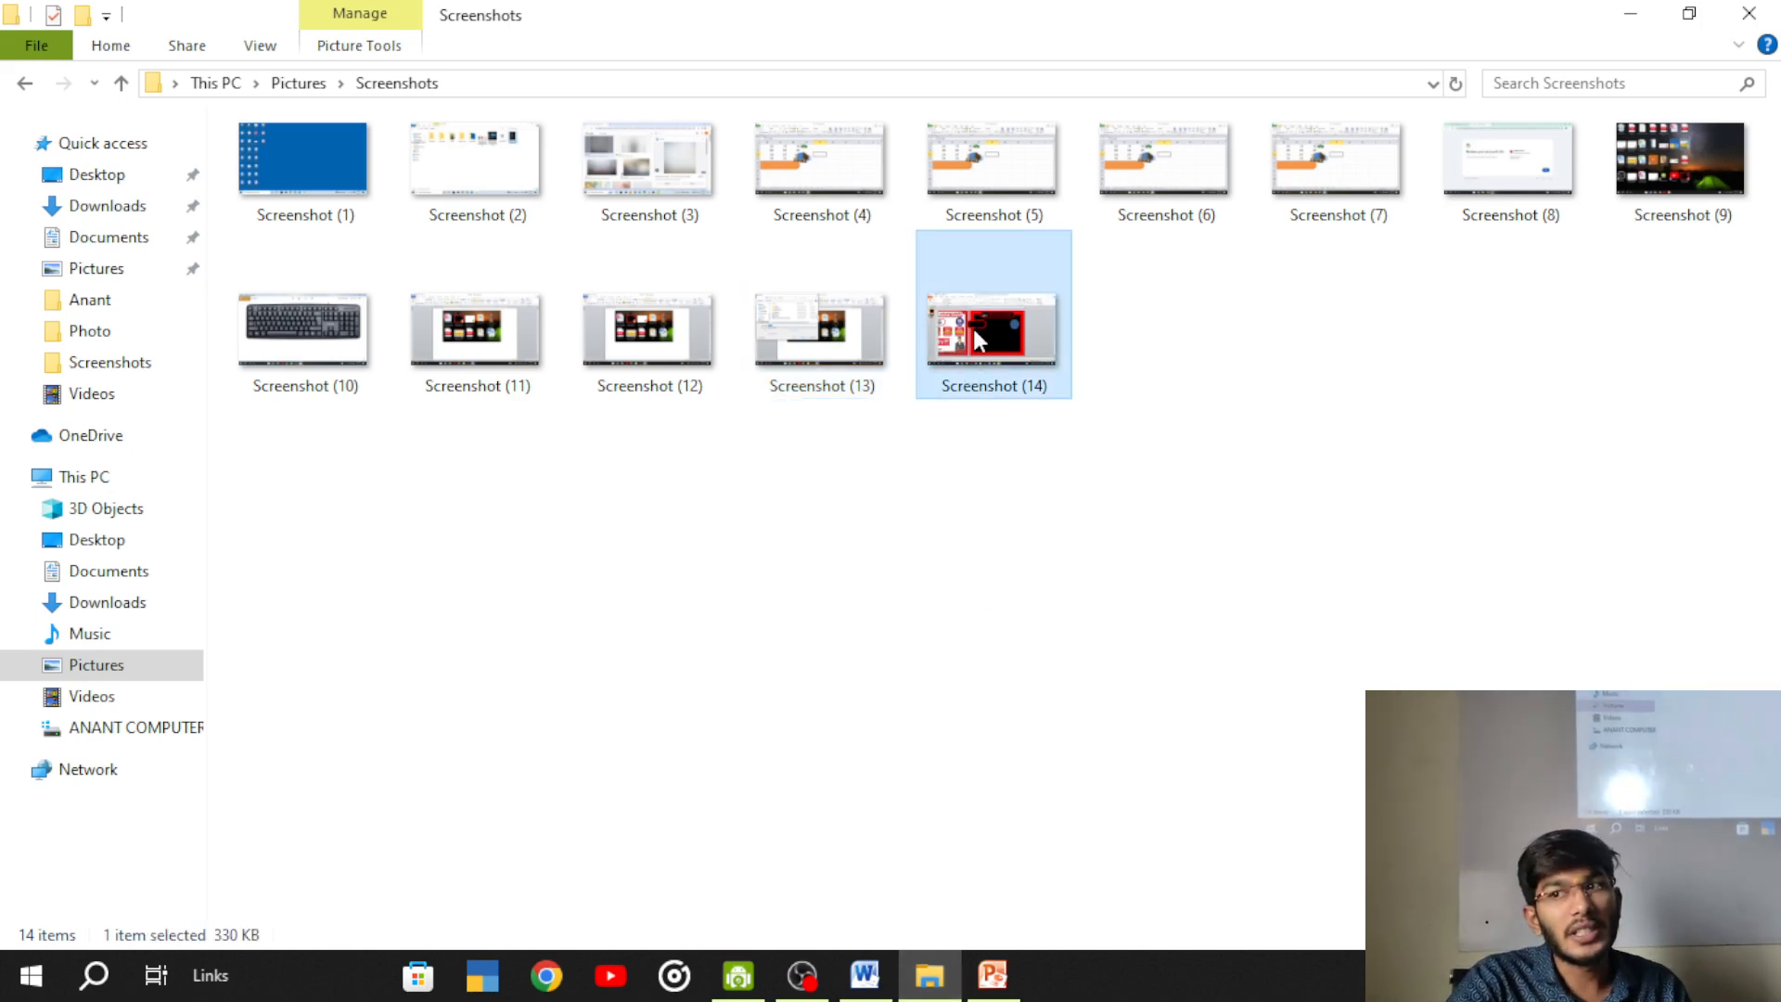
pyautogui.click(1073, 429)
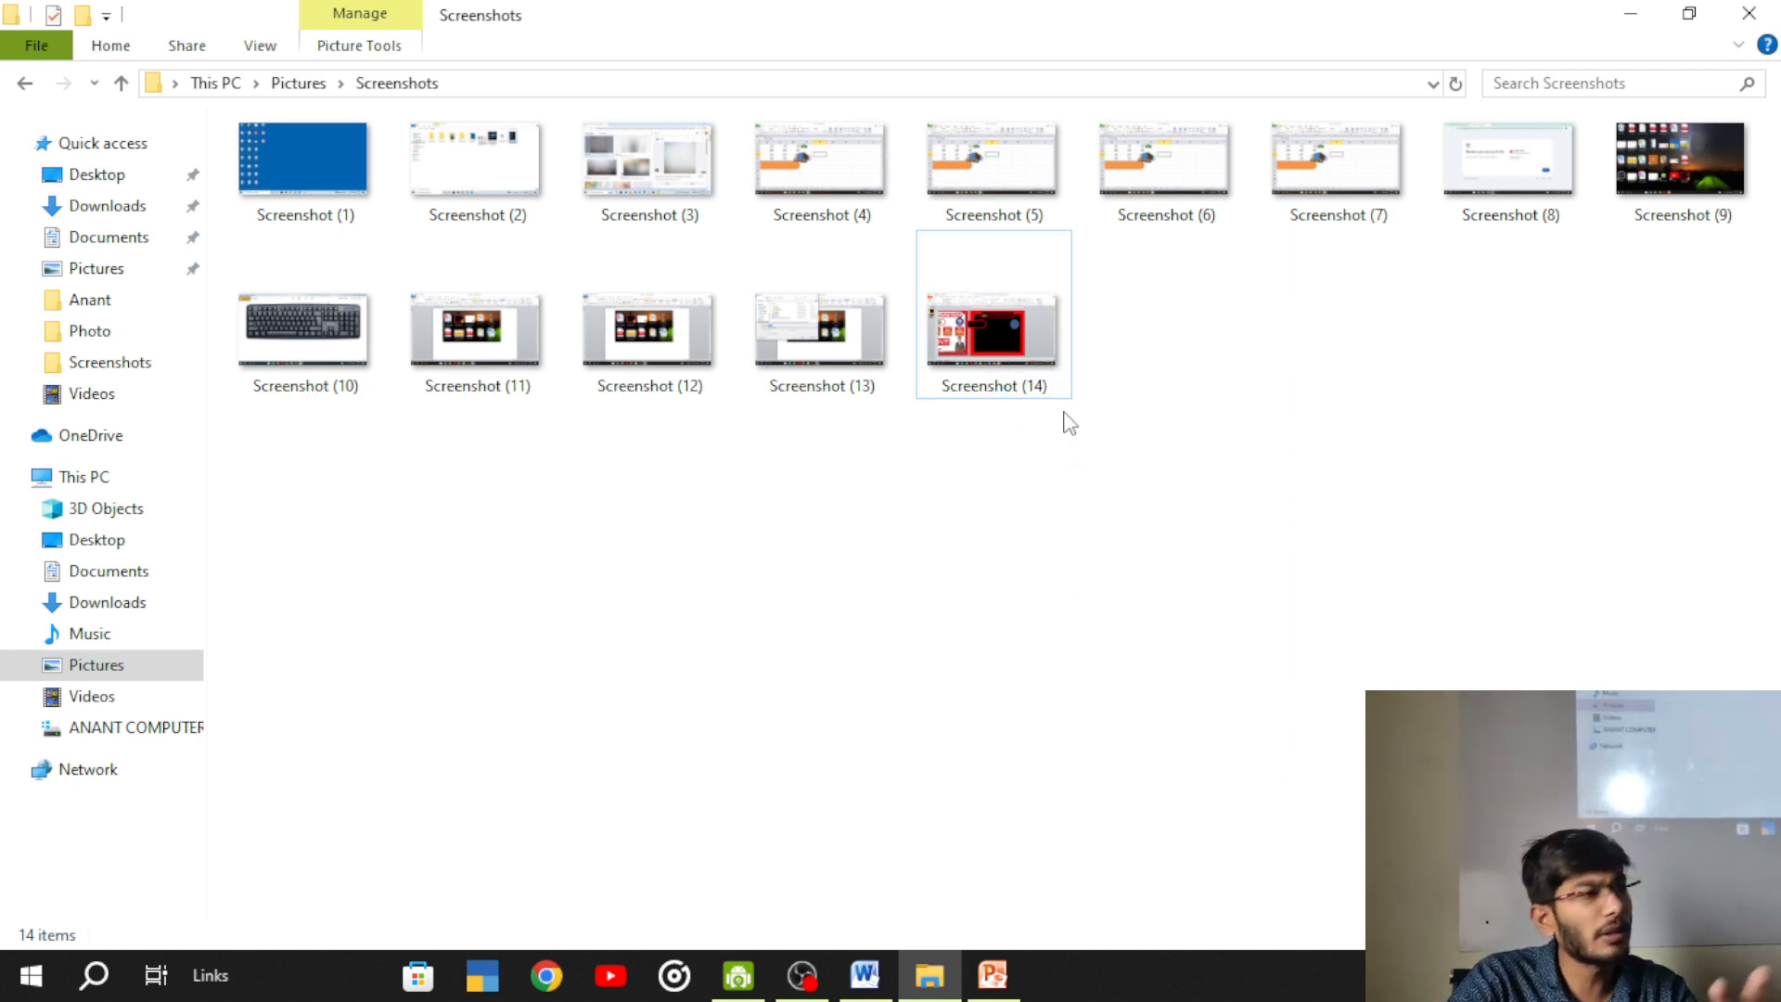
pyautogui.click(988, 305)
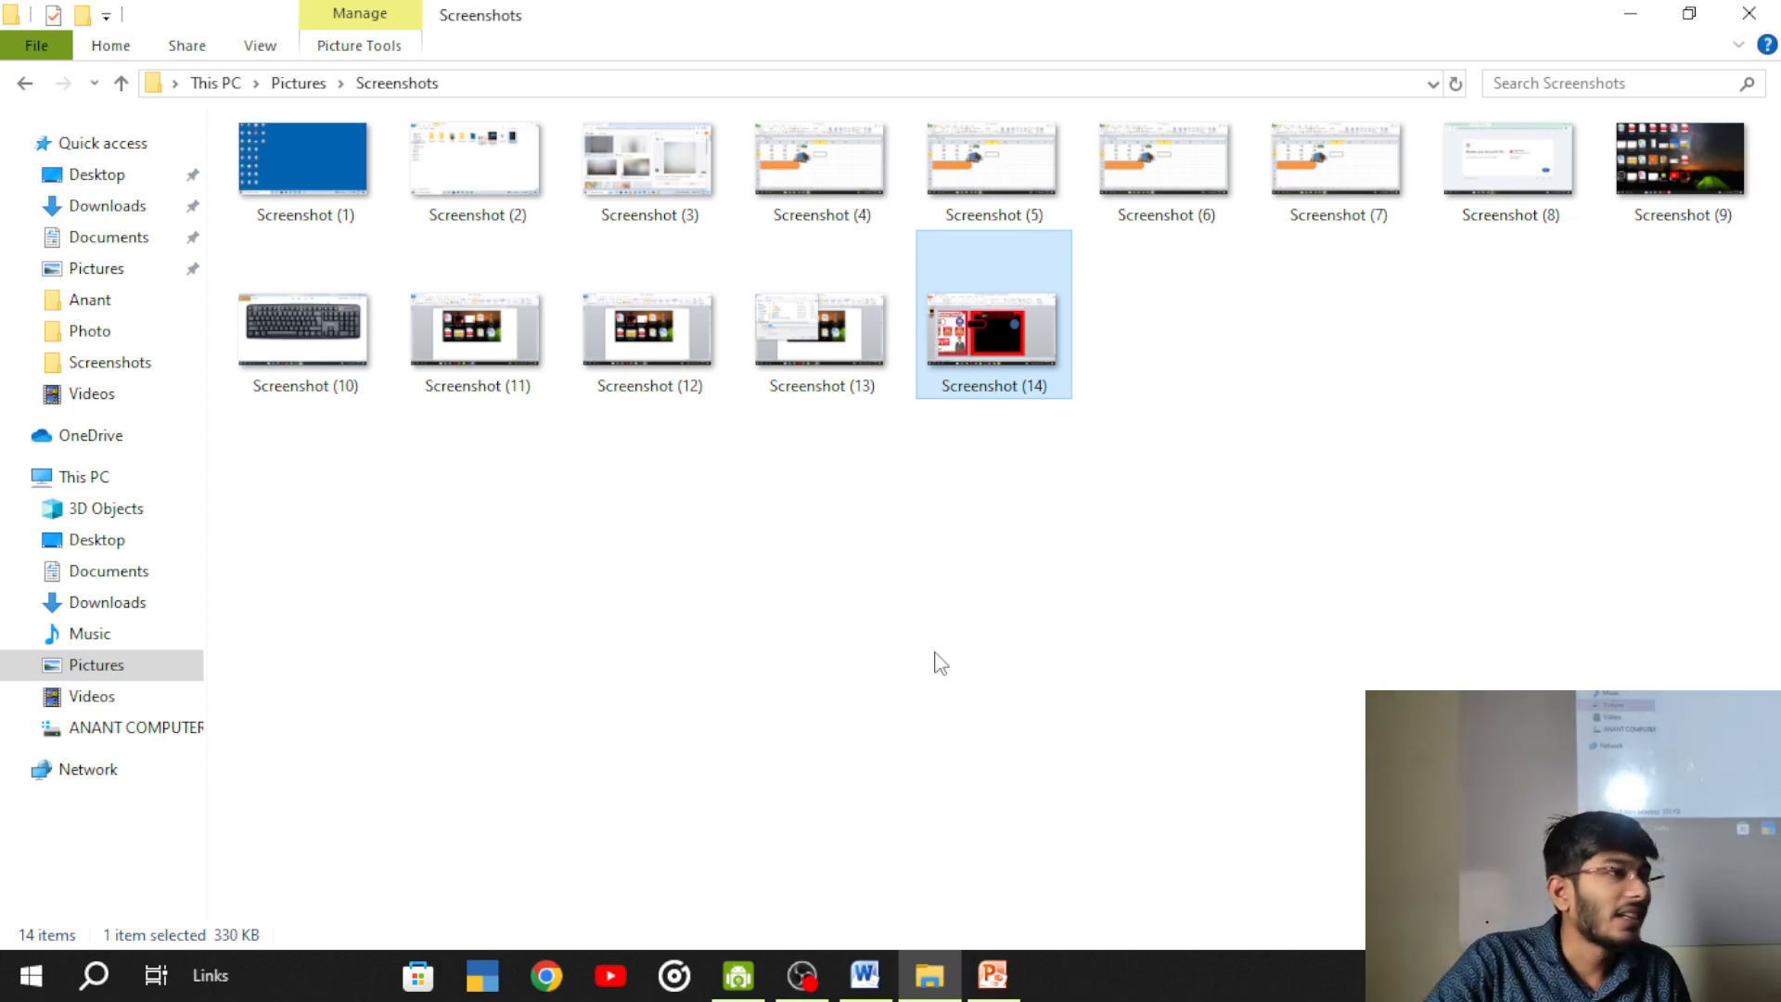
pyautogui.click(998, 495)
pyautogui.click(1009, 316)
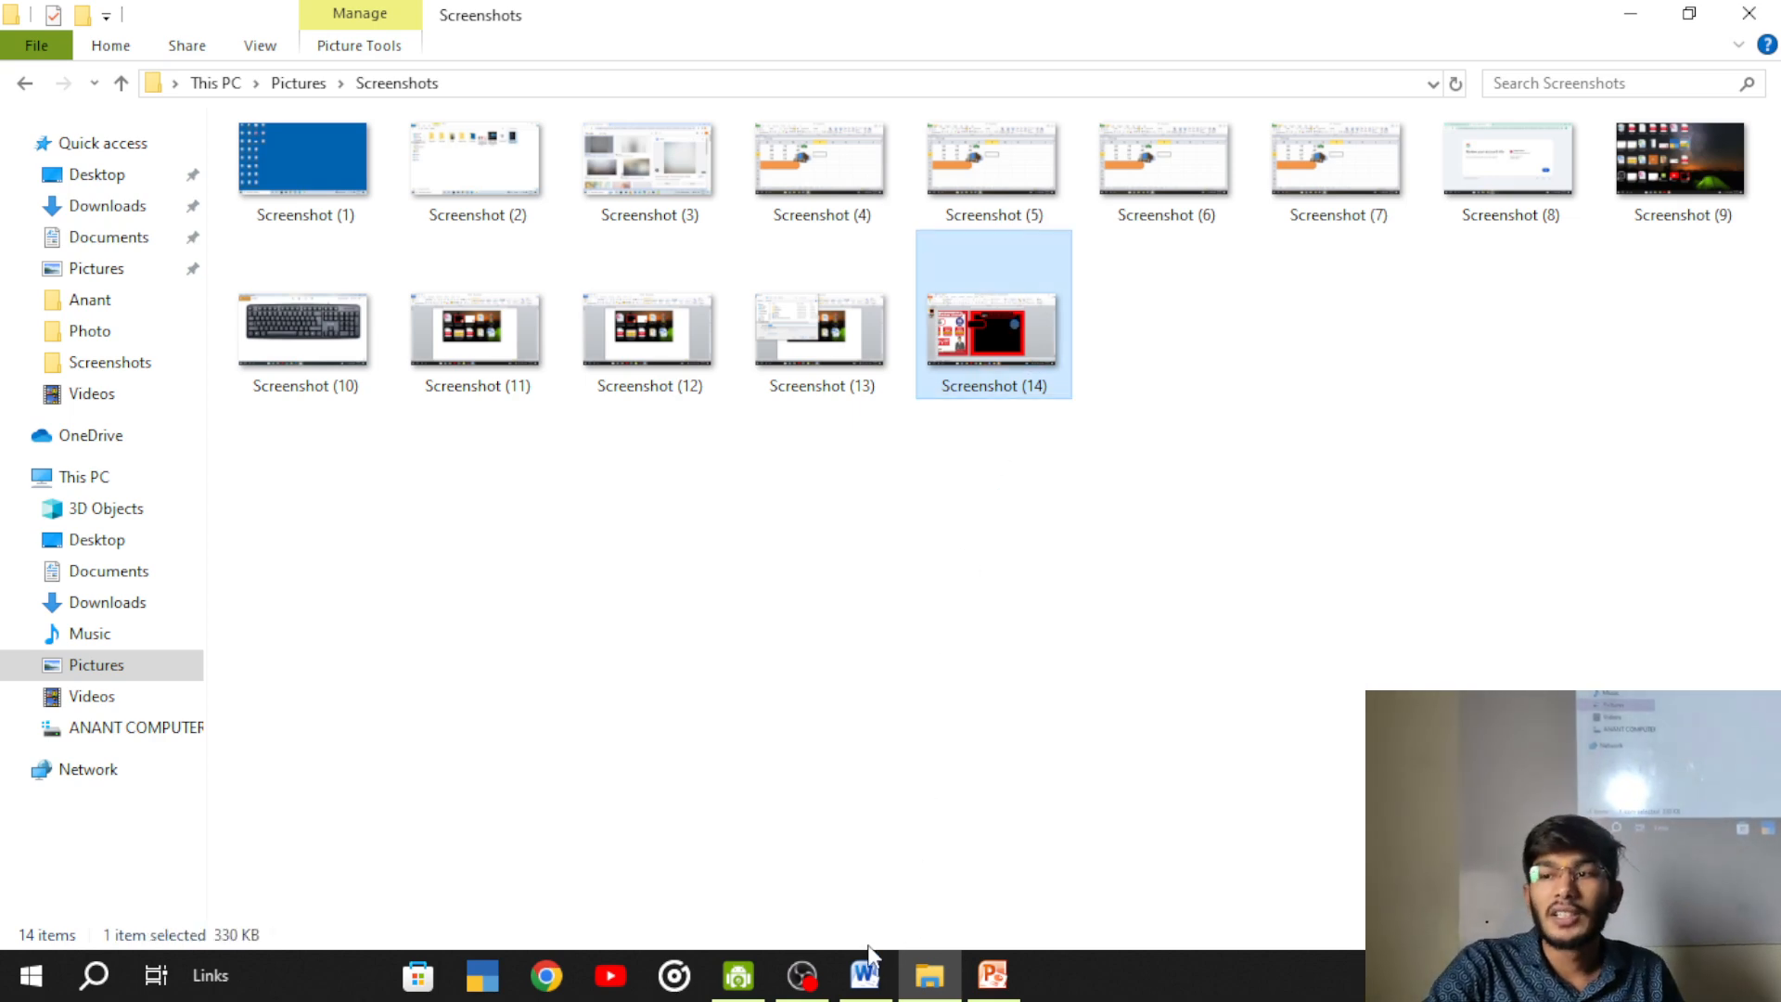
# - Switch to Word, delete the desktop clipping and paste the full-screen PowerPoint screenshot in its place
pyautogui.click(858, 982)
pyautogui.click(731, 549)
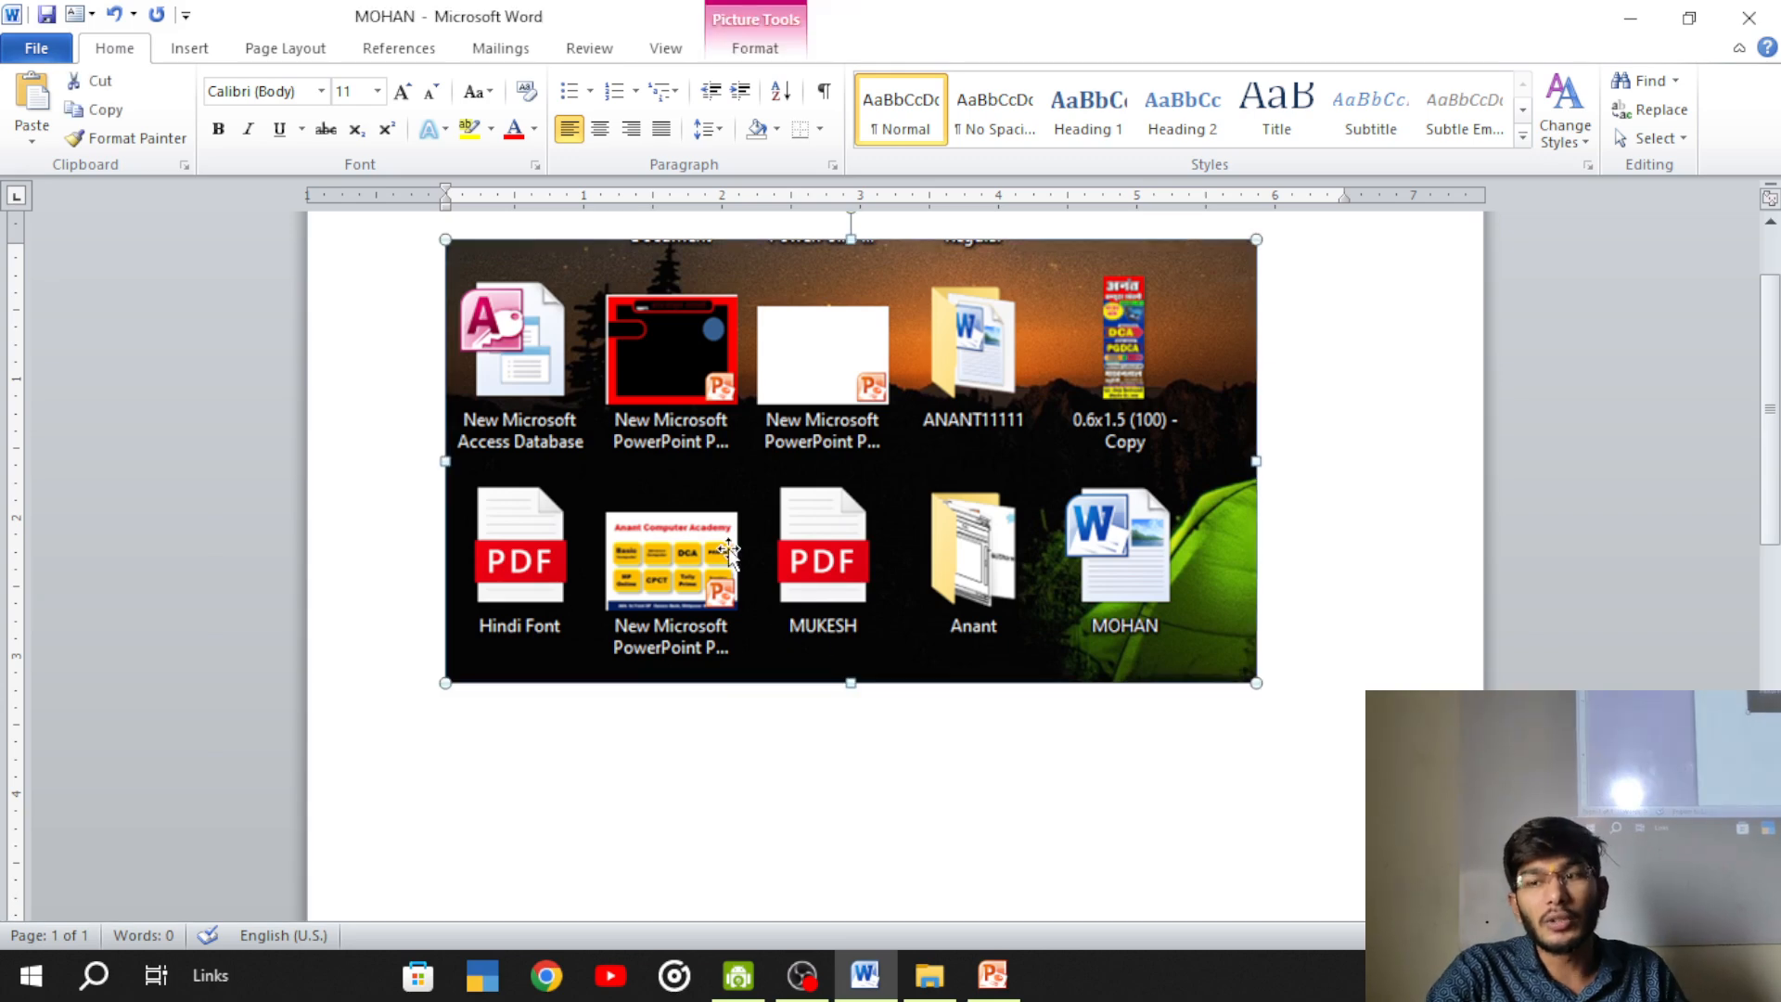
pyautogui.press('Delete')
pyautogui.press('Return')
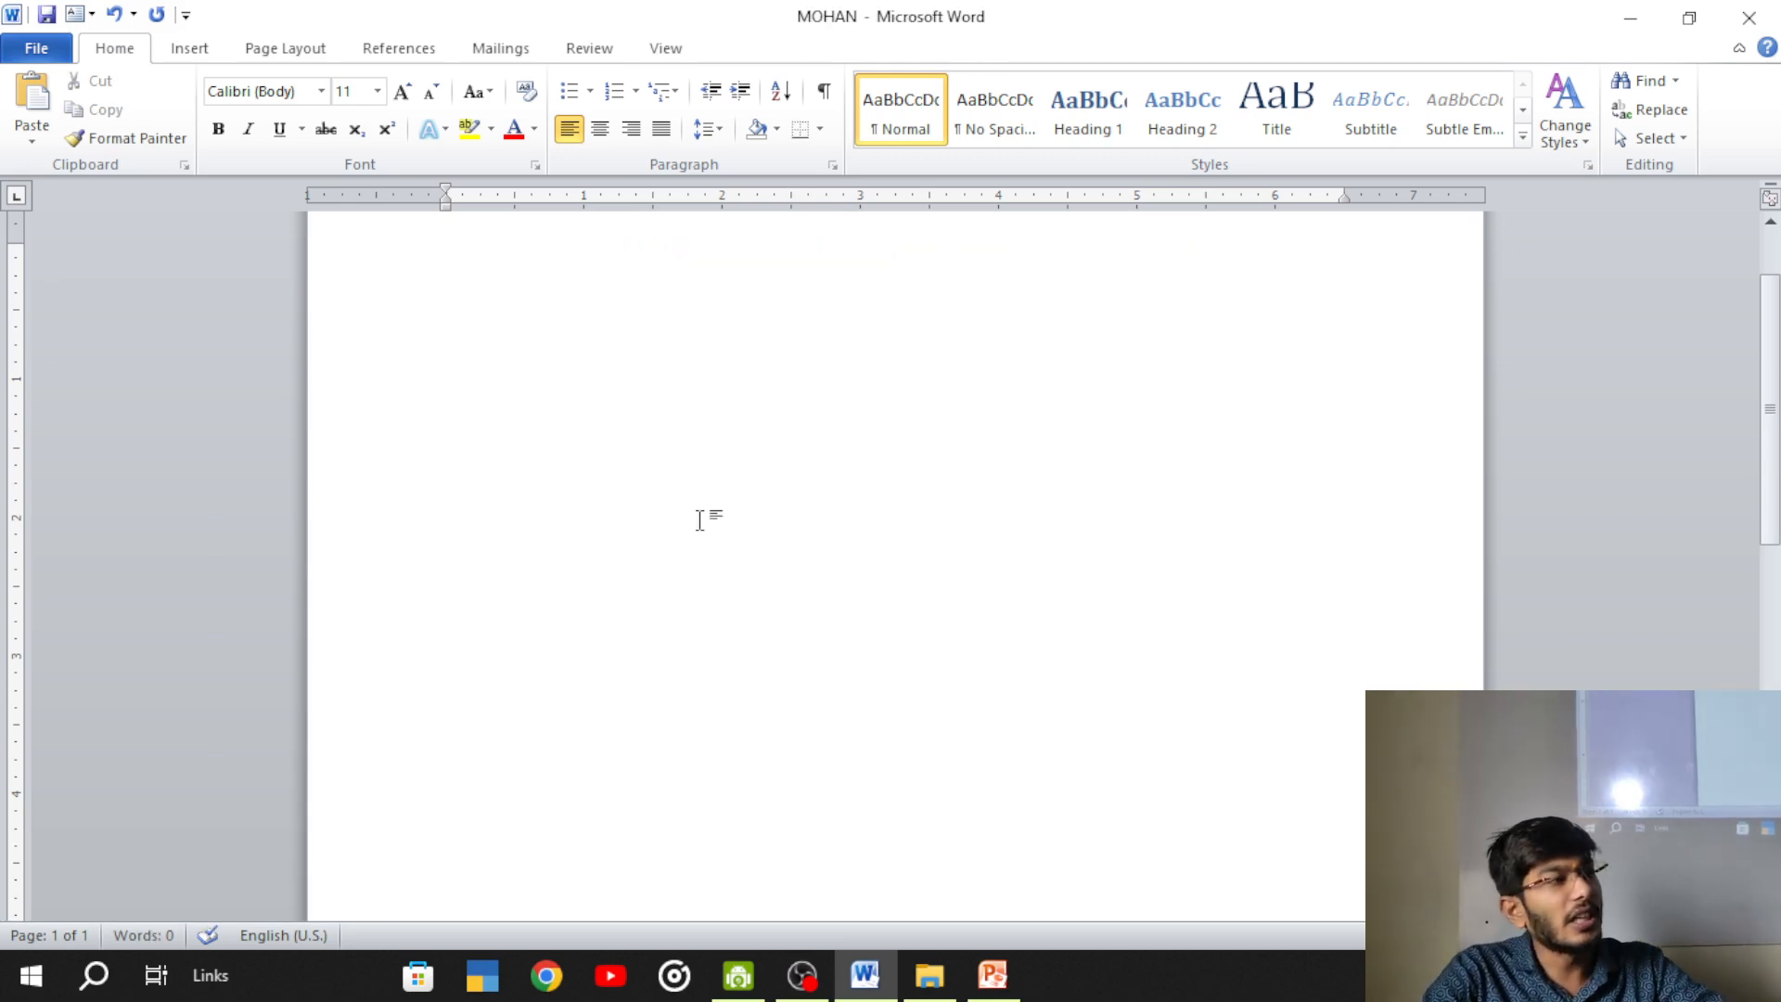
pyautogui.hotkey('ctrl', 'v')
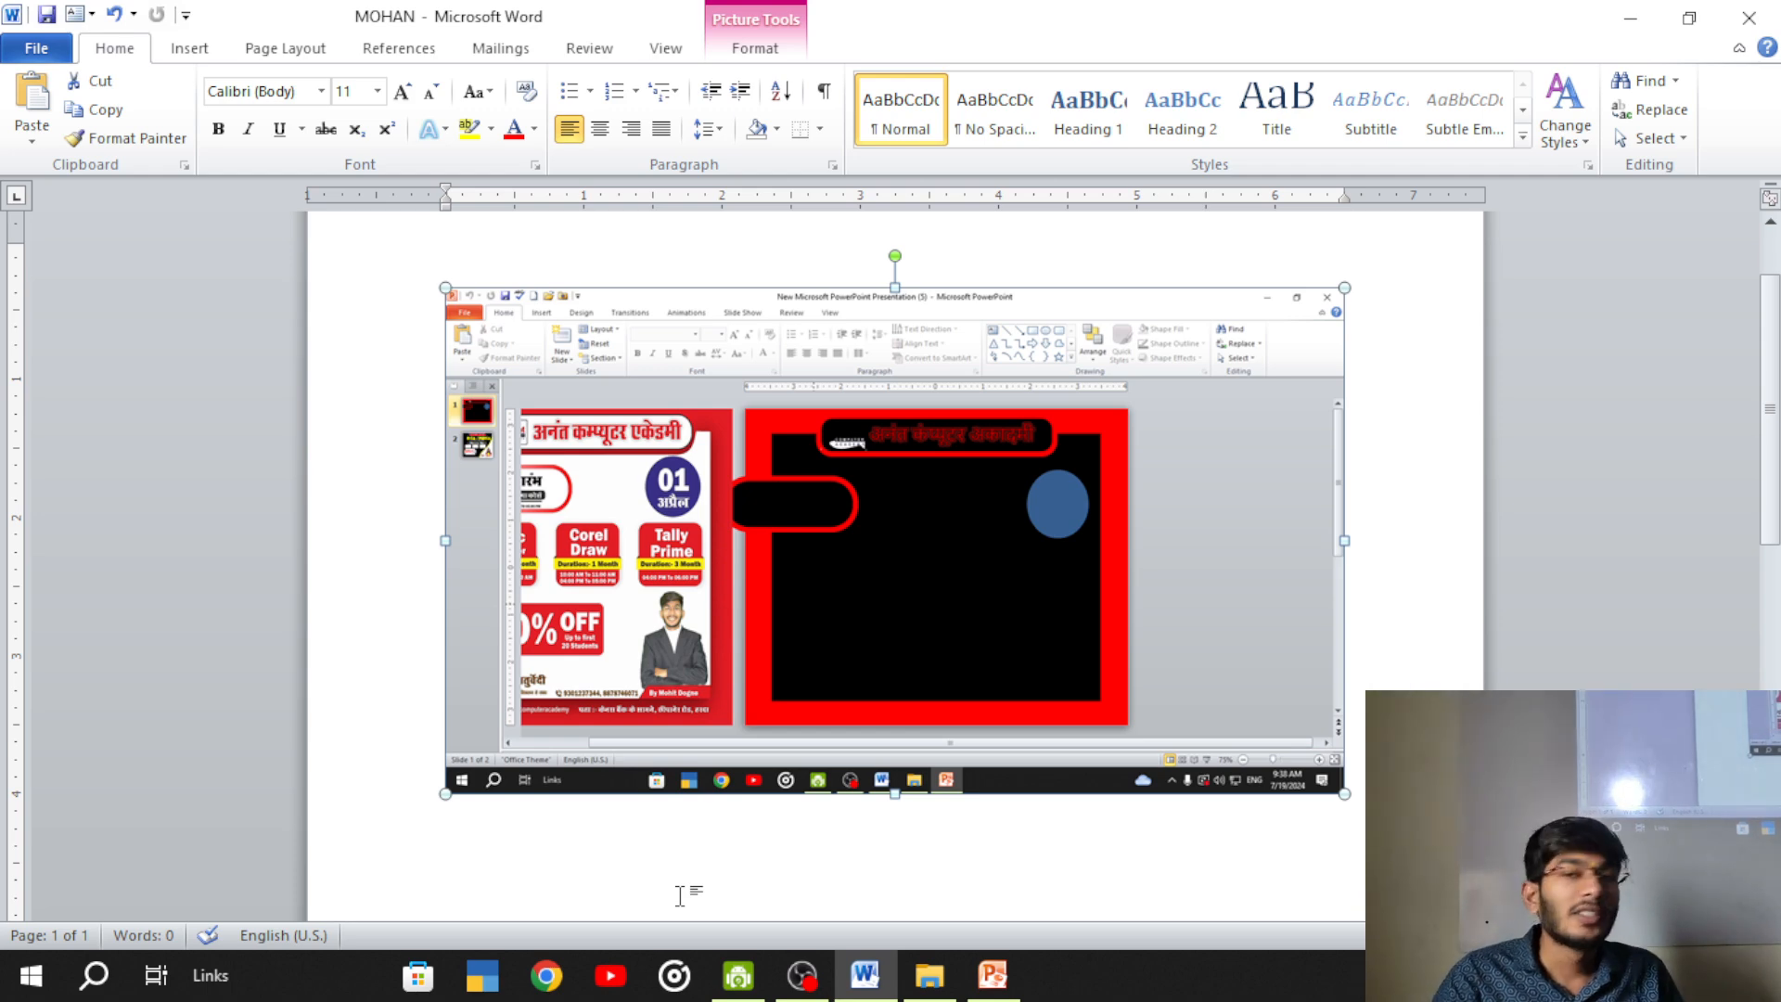
# - Insert a screen clipping of the Screenshots folder window, covering the navigation pane and the first screenshot thumbnails
pyautogui.click(193, 50)
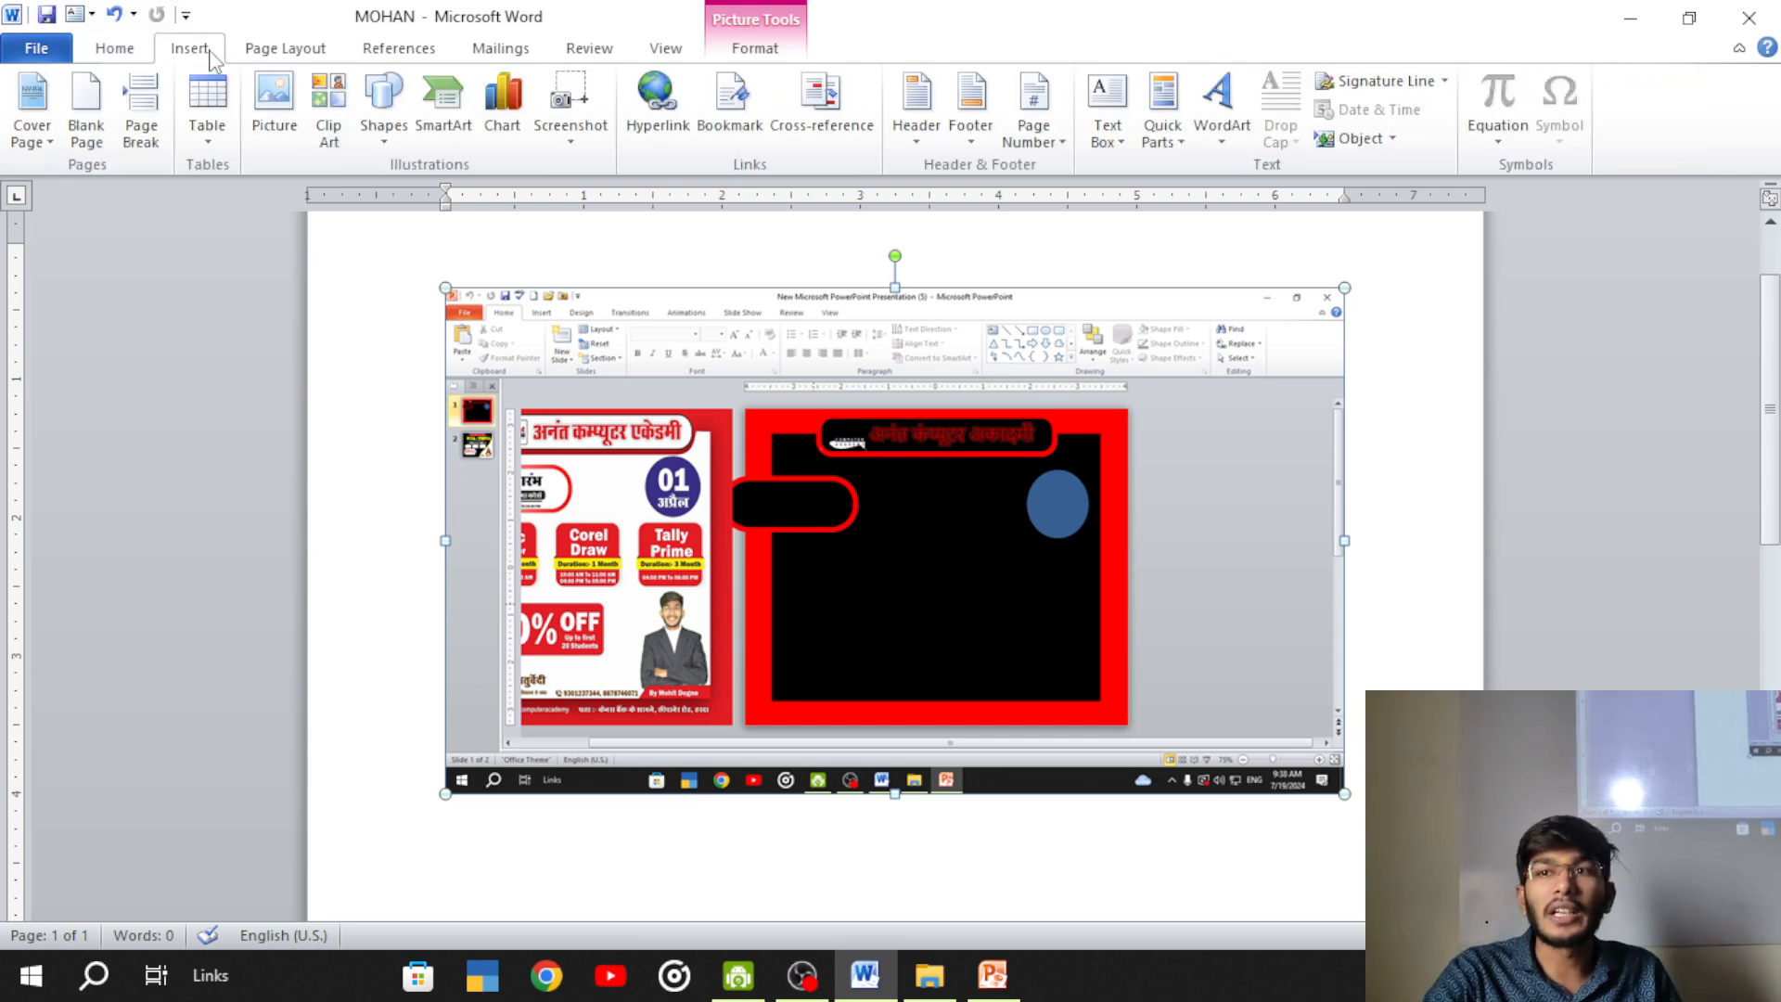
pyautogui.click(542, 132)
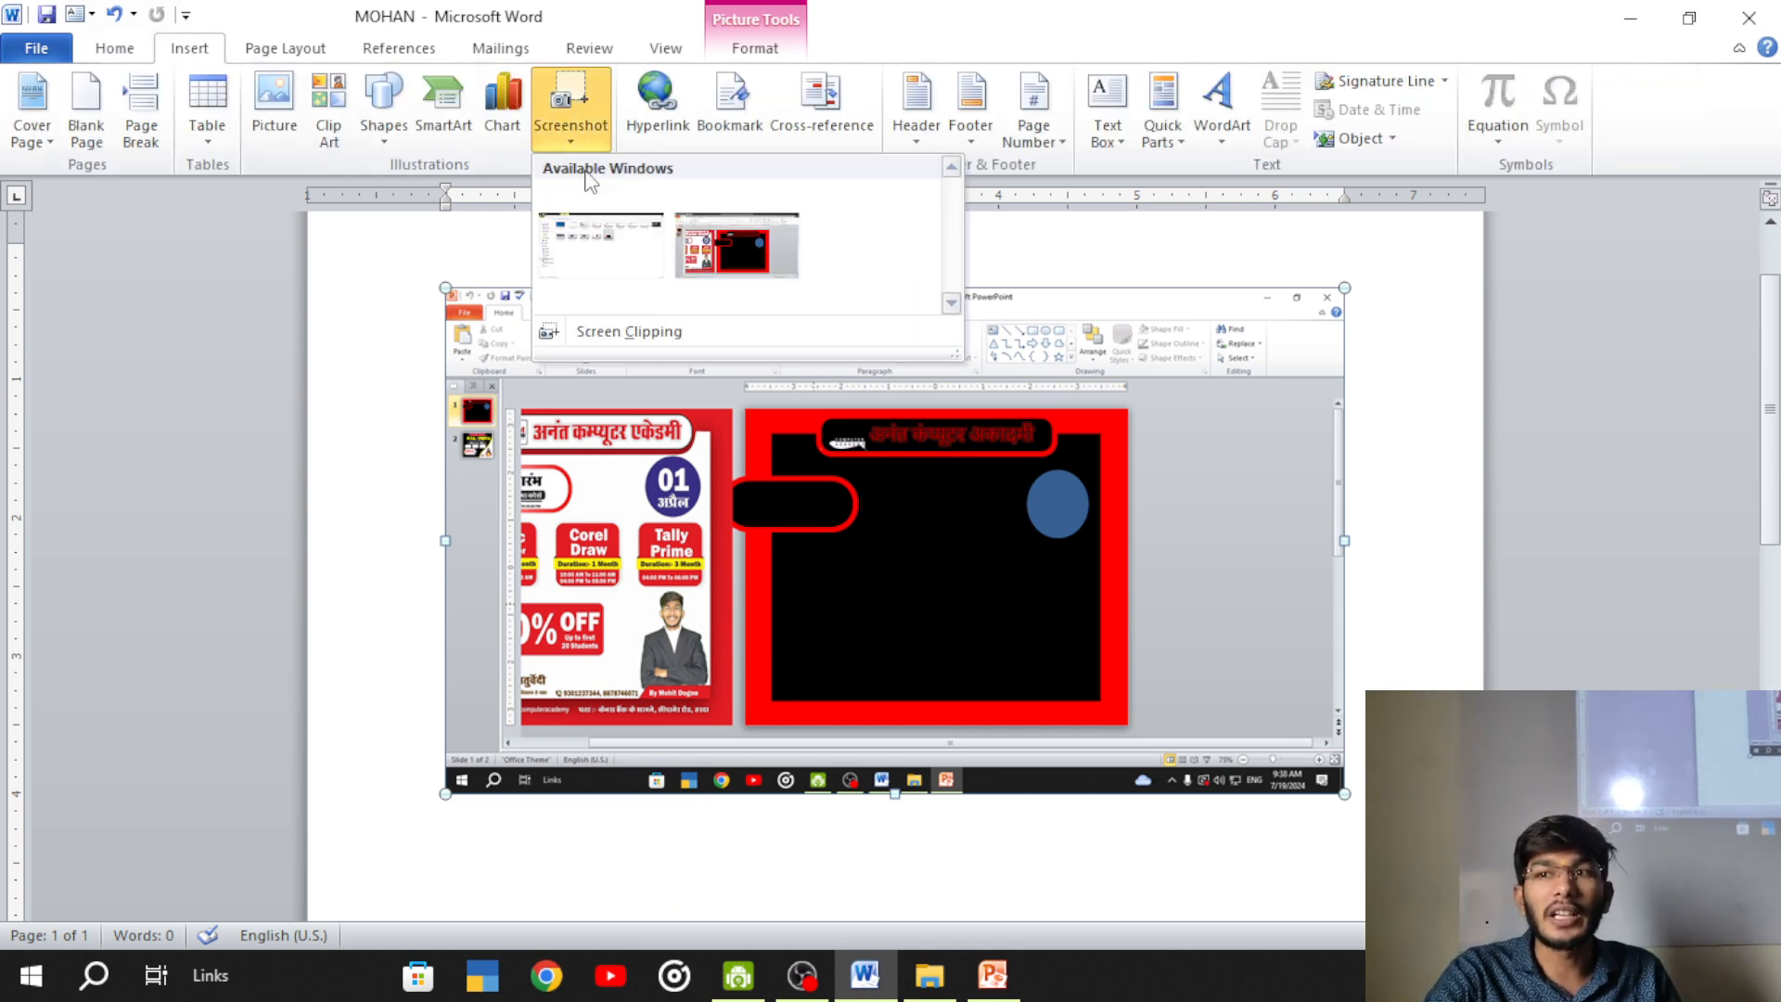
pyautogui.click(618, 343)
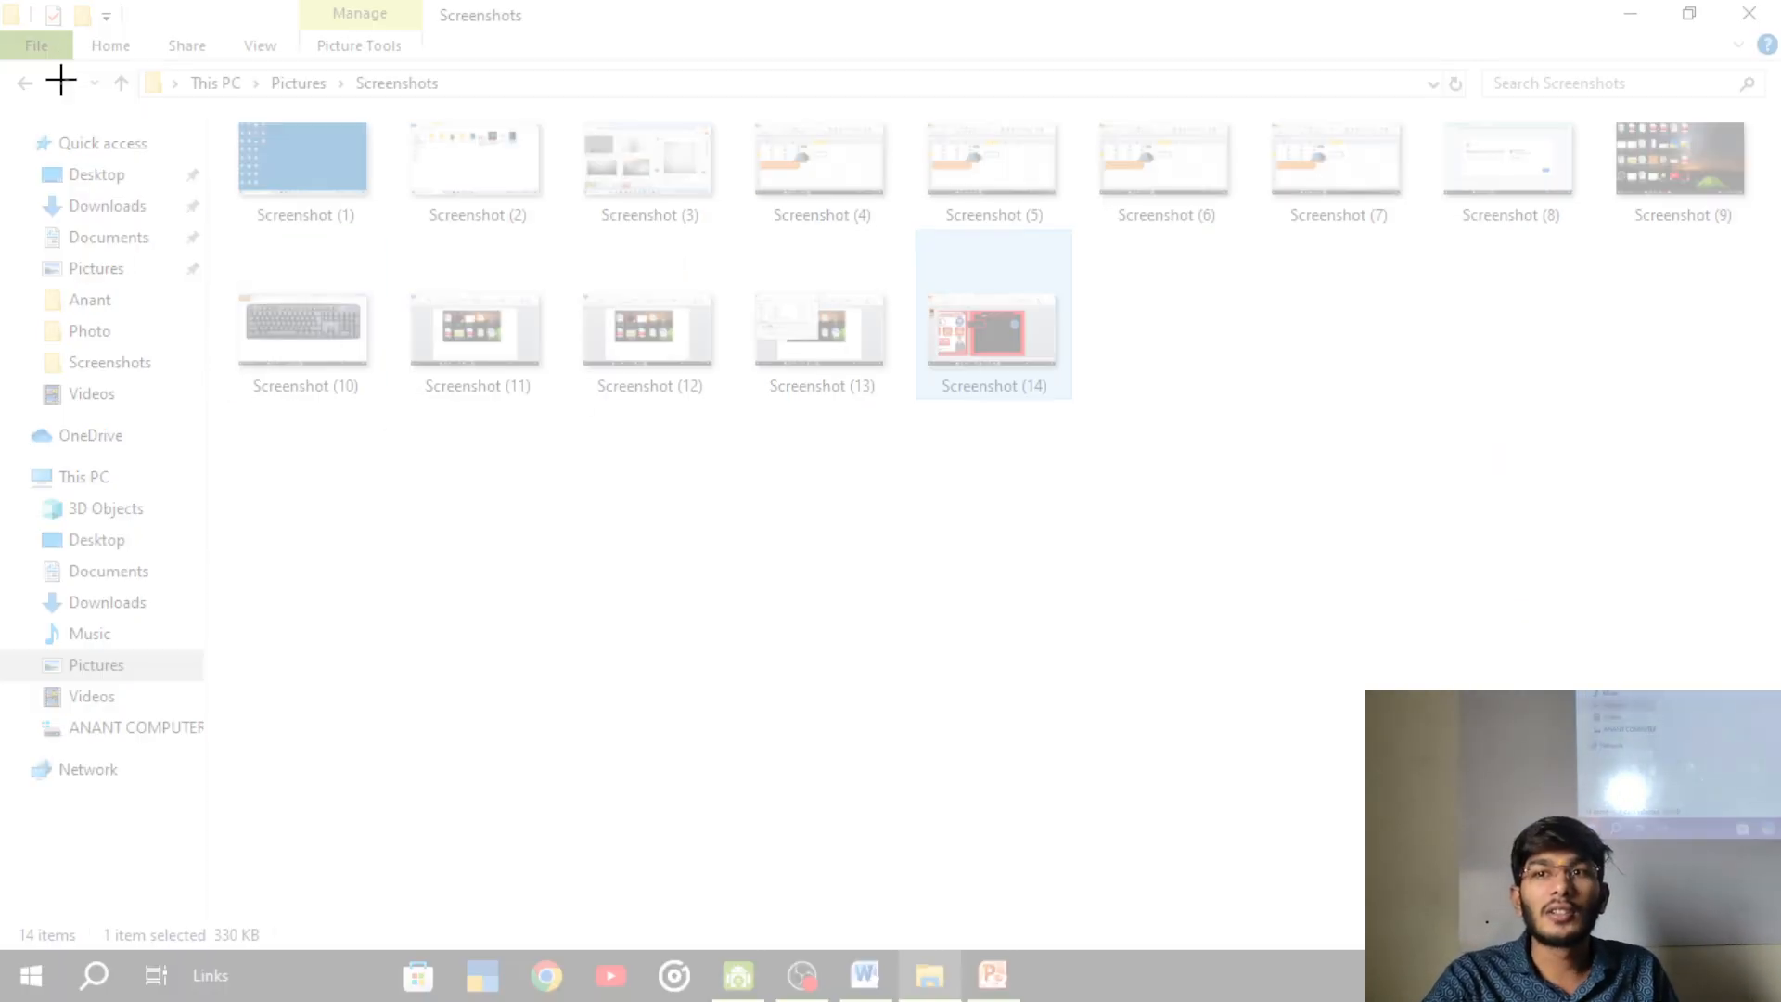
pyautogui.moveTo(60, 71); pyautogui.dragTo(932, 673)
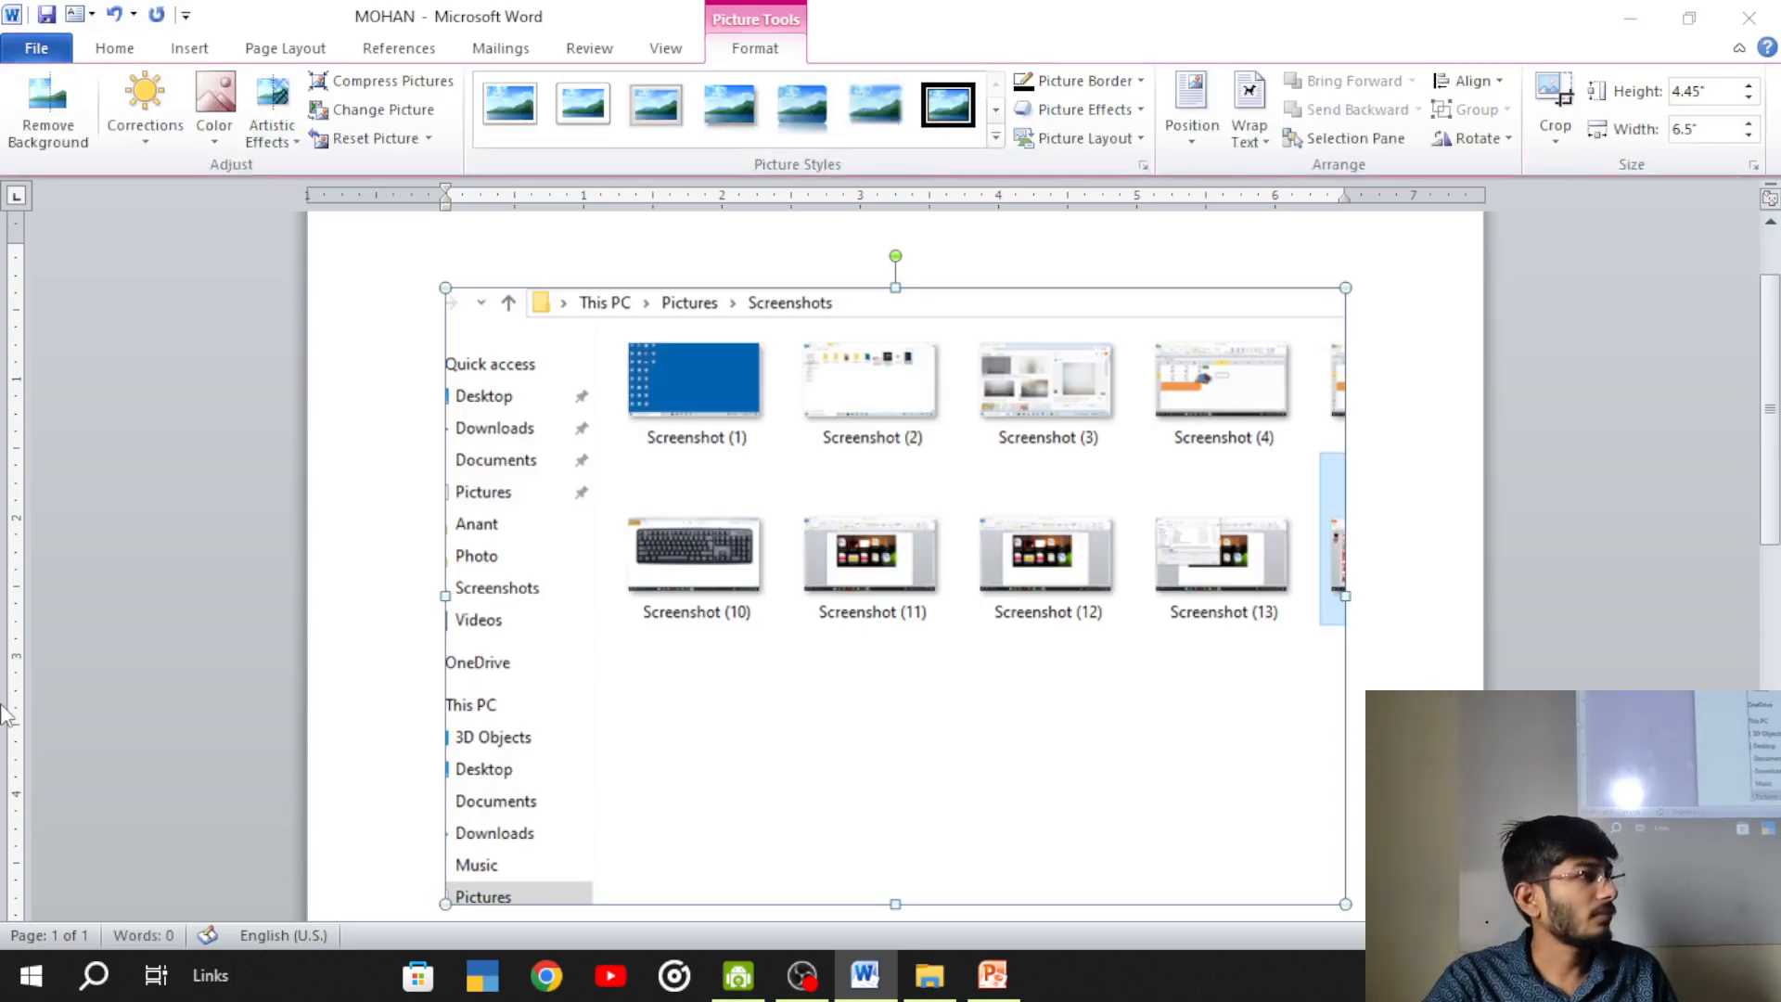
# - Delete the Screenshots folder clipping from the document
pyautogui.click(313, 538)
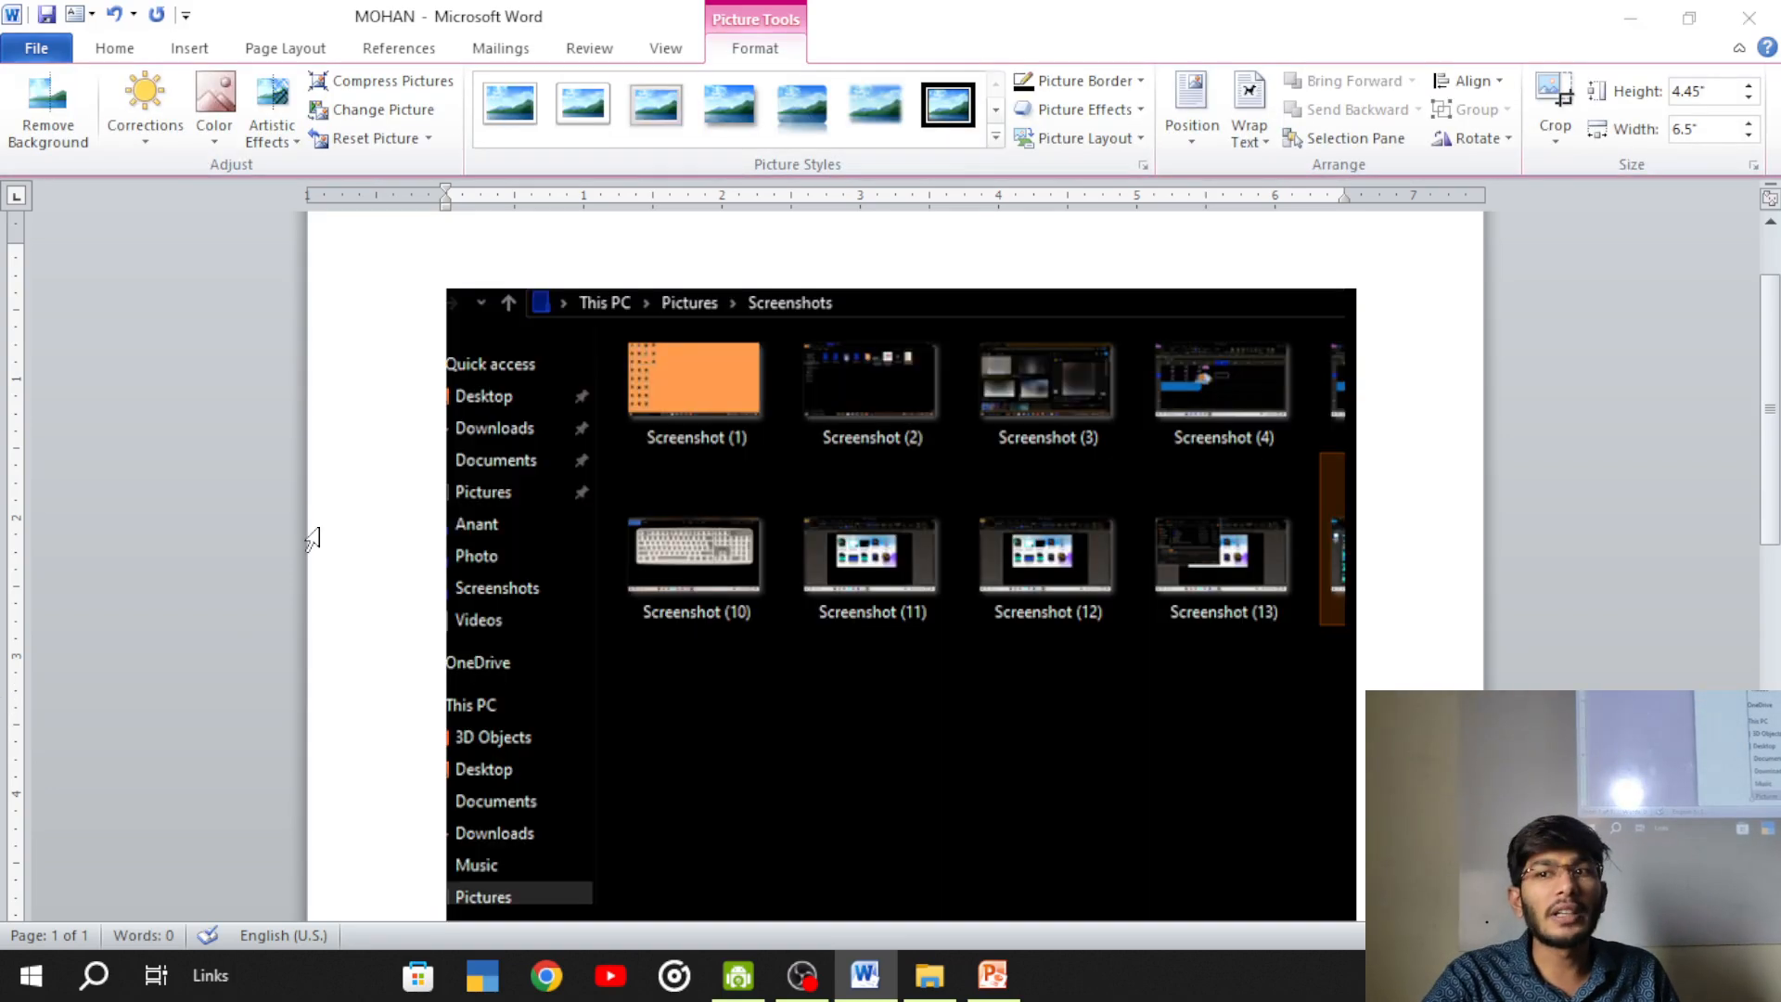
pyautogui.click(638, 688)
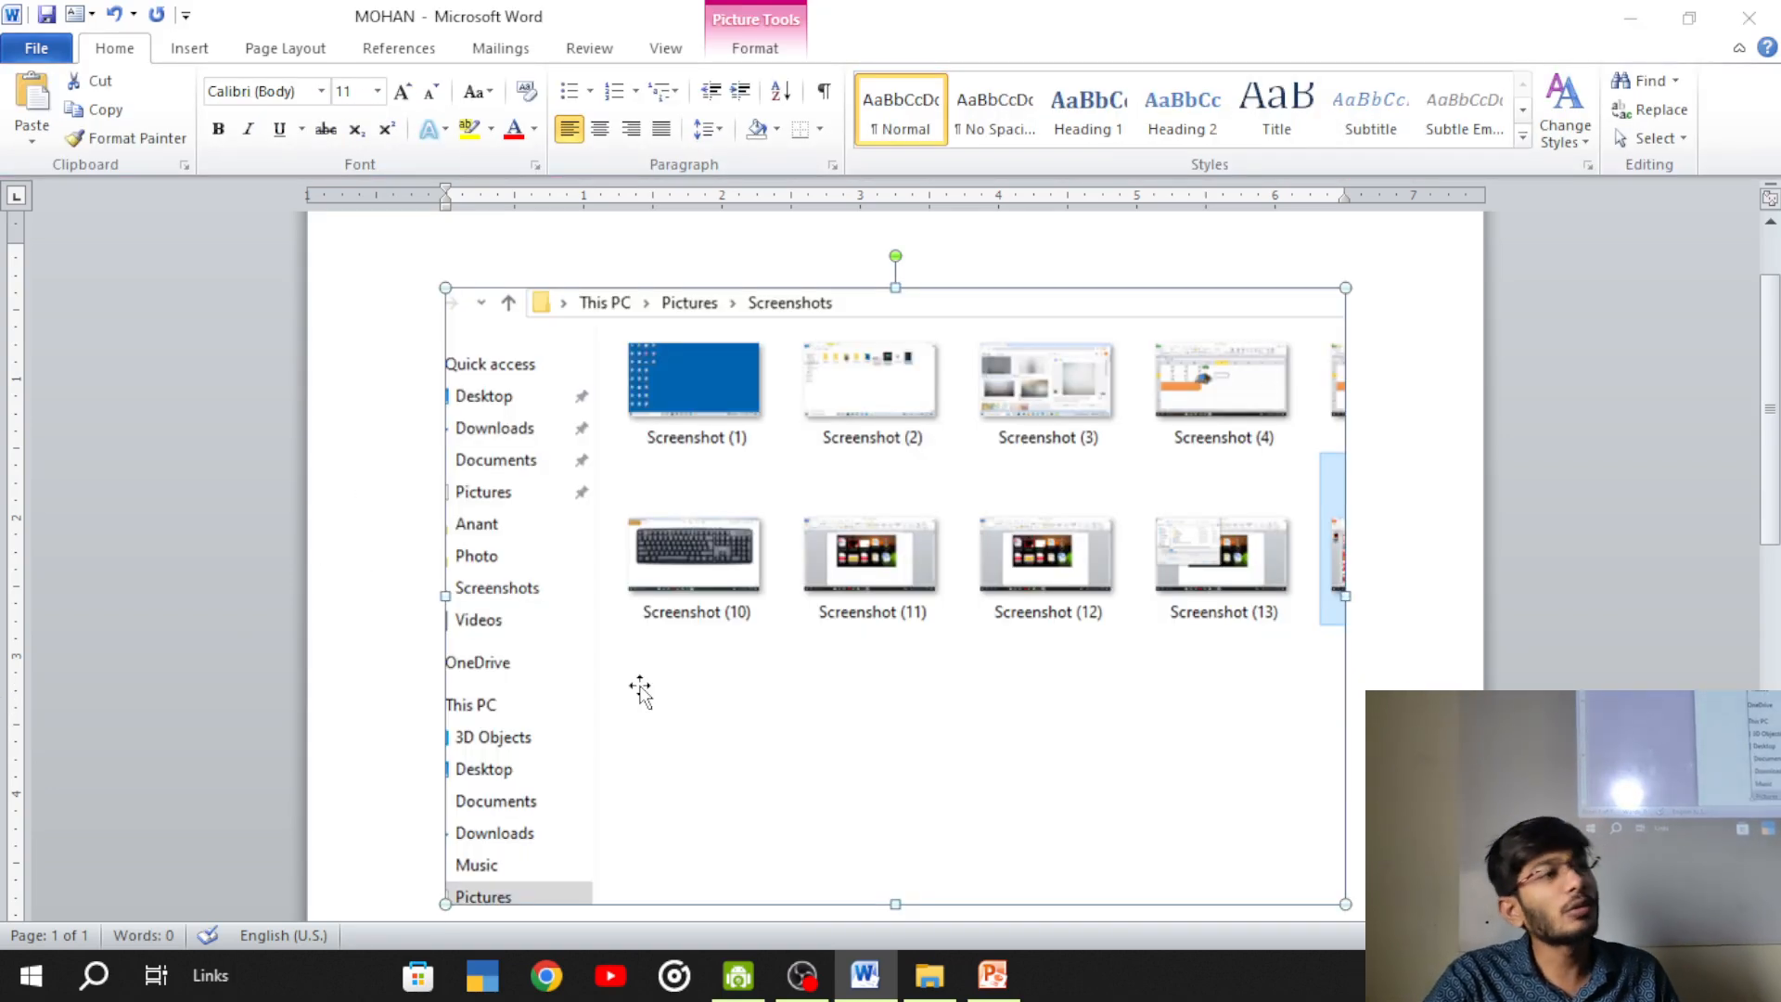
pyautogui.press('Delete')
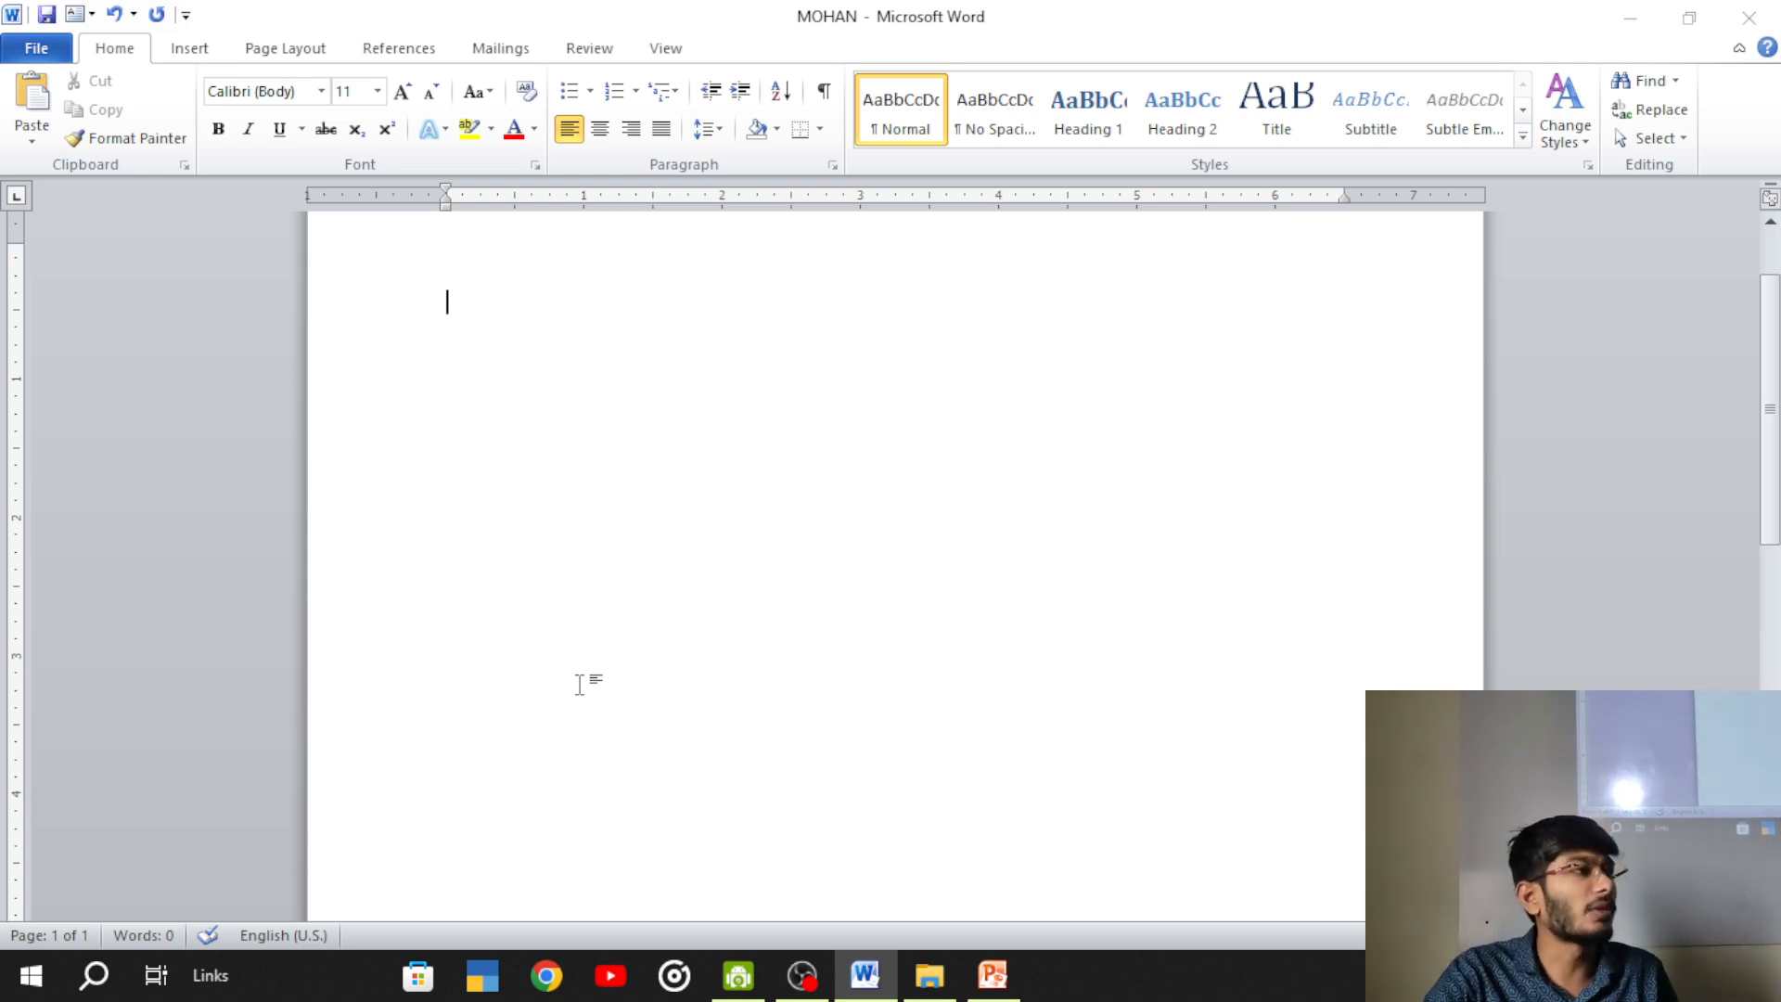
# - Minimize Word, close the File Explorer and PowerPoint windows, and refresh the desktop
pyautogui.click(192, 51)
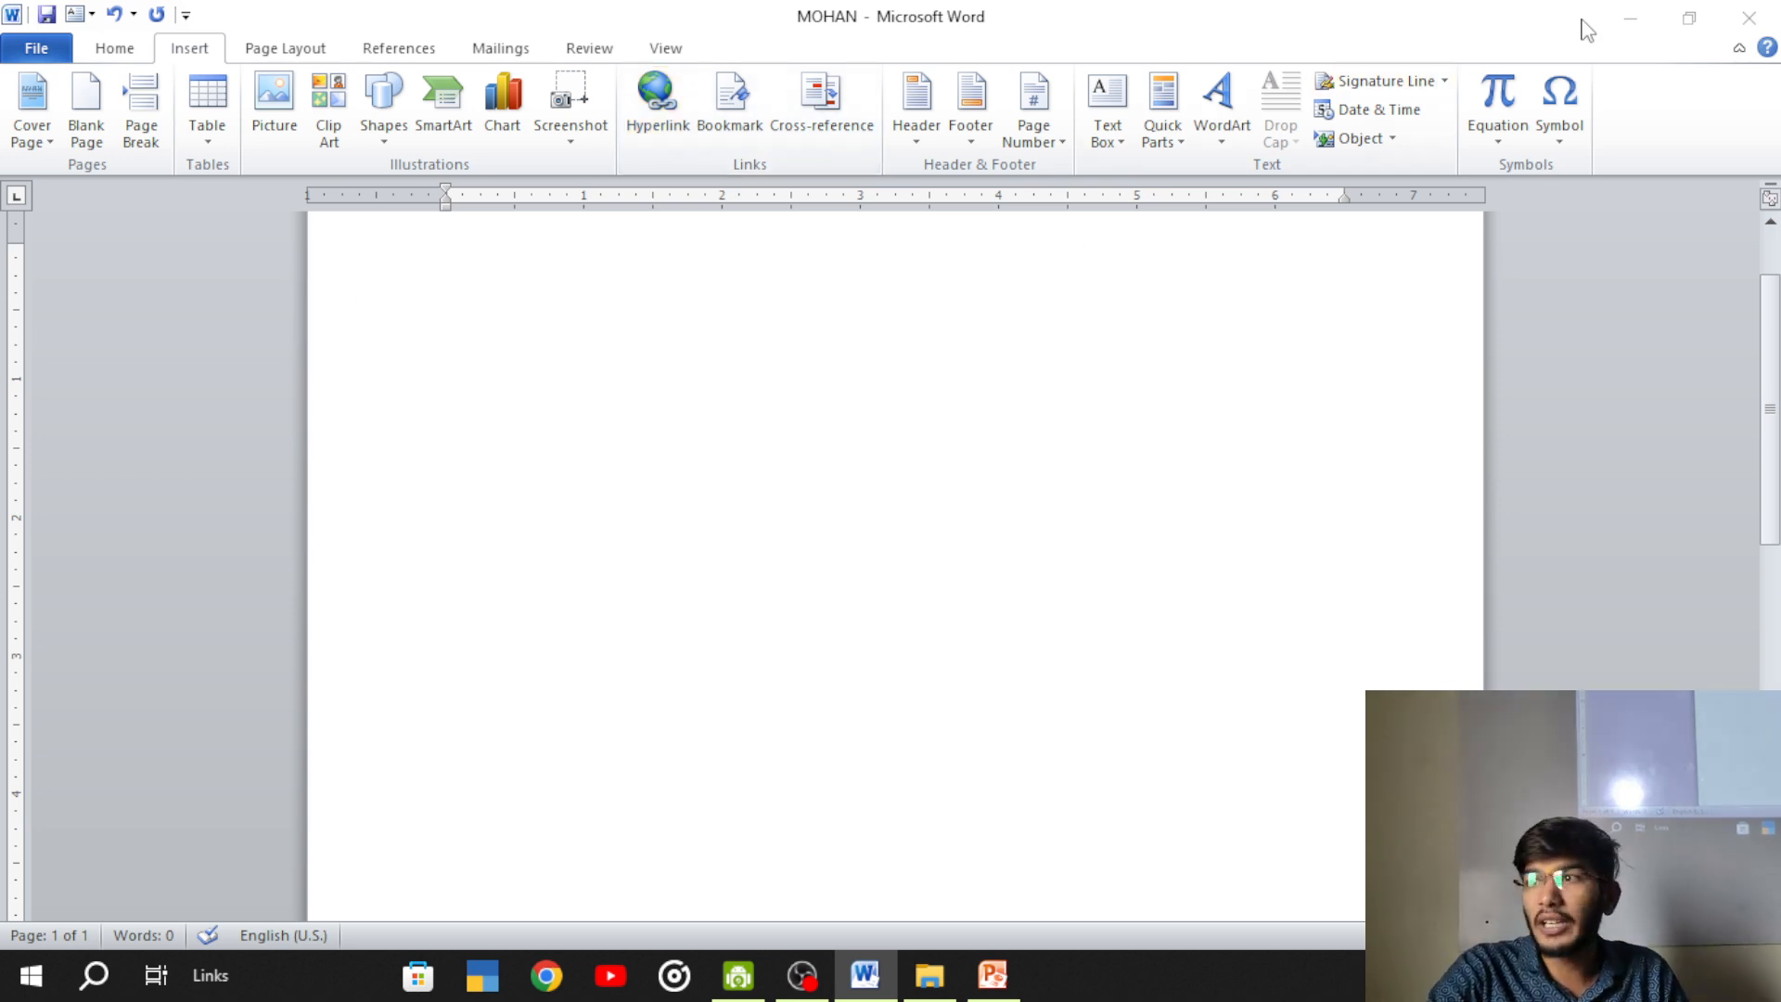
pyautogui.click(1630, 19)
pyautogui.click(1756, 15)
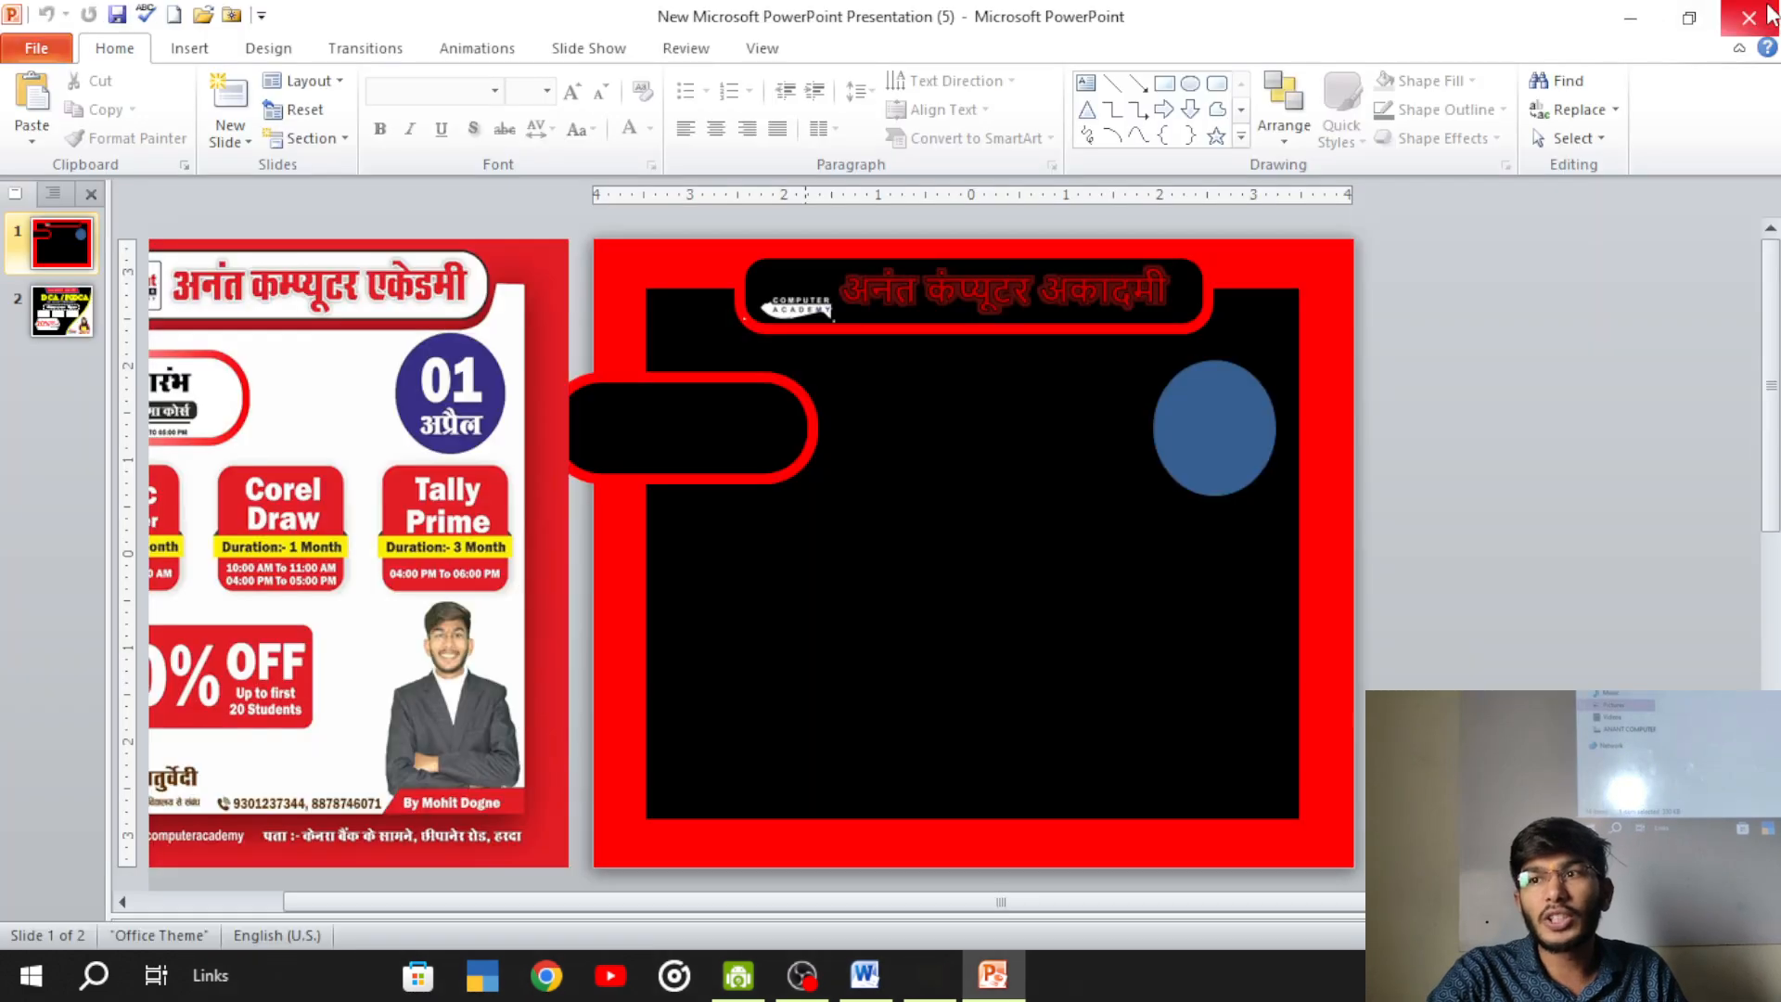
pyautogui.click(1749, 16)
pyautogui.rightClick(1491, 452)
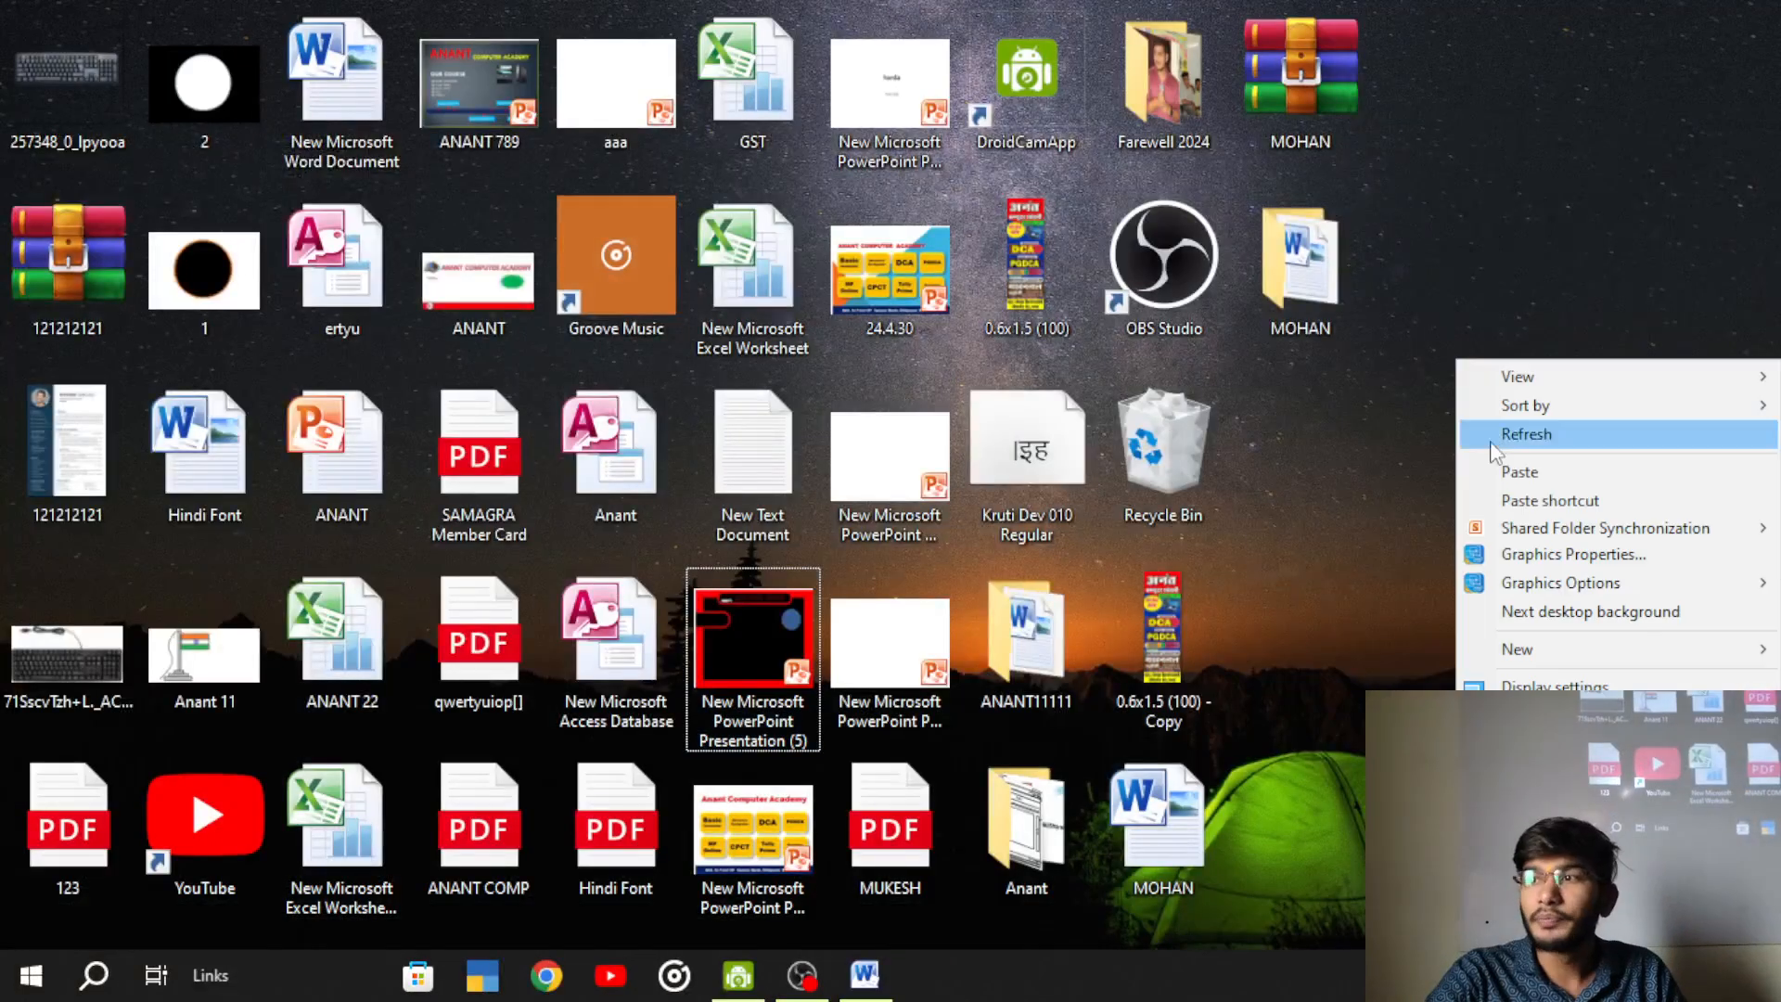
pyautogui.click(1495, 438)
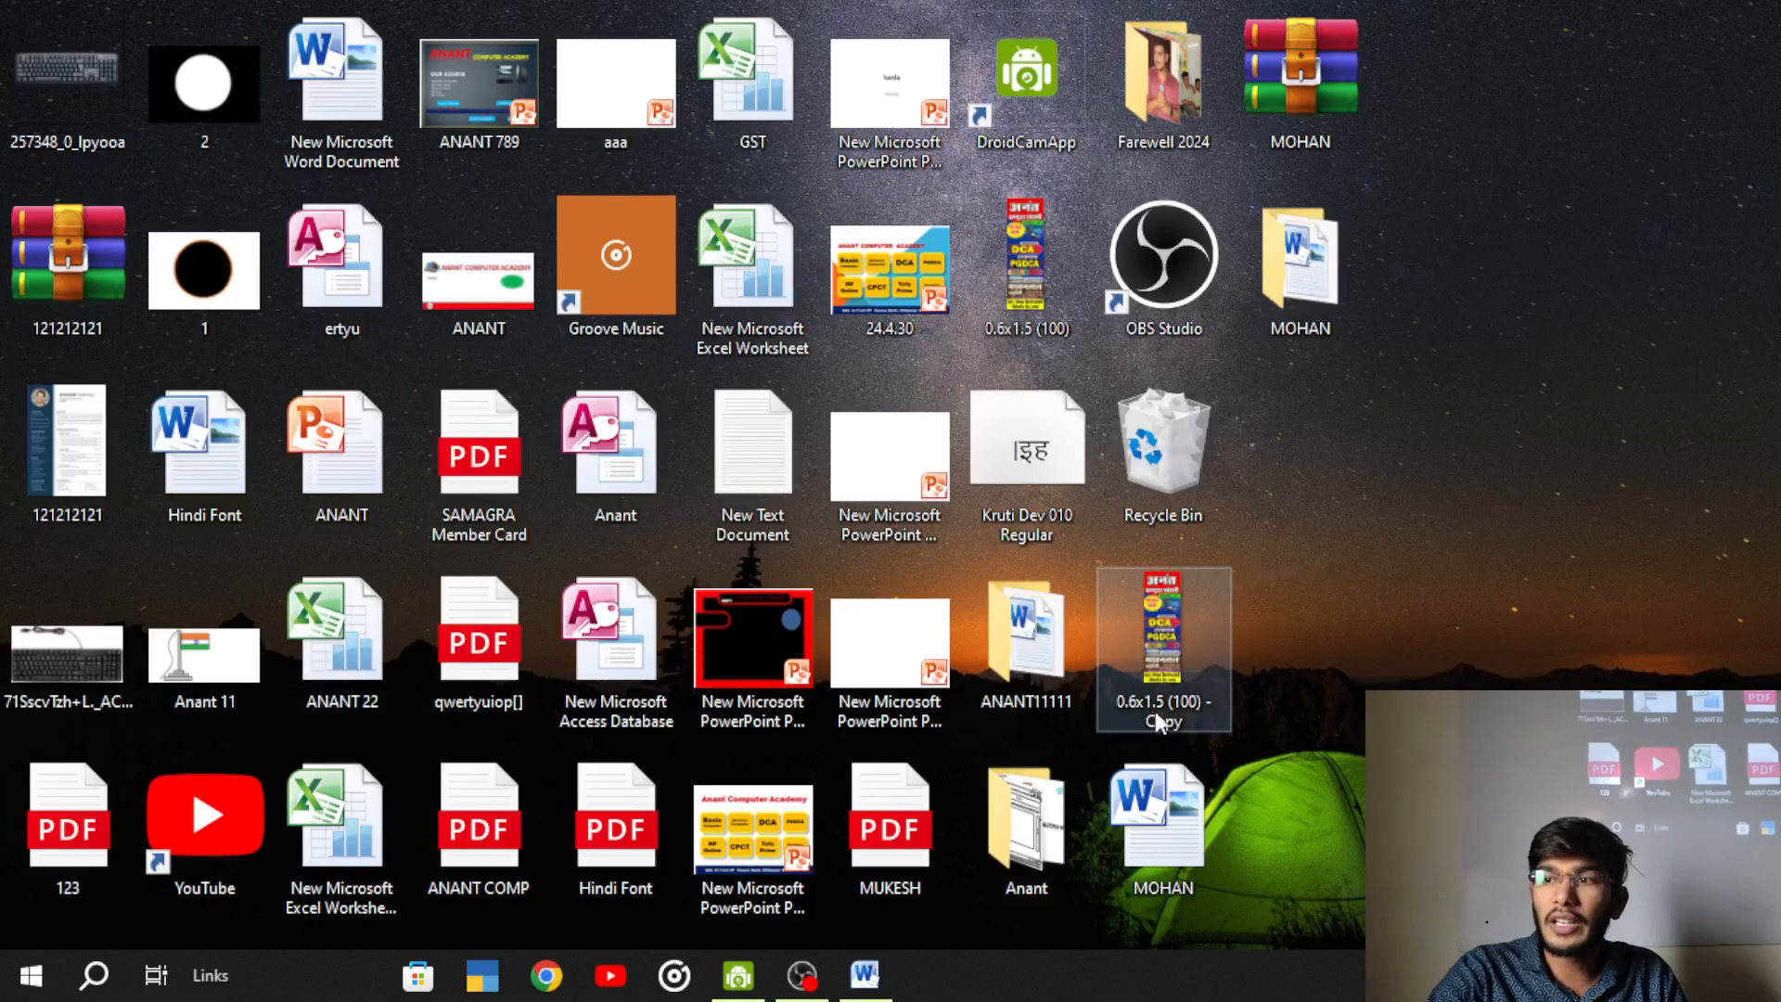
# - Rename the desktop image "0.6x1.5 (100) - Copy" as 12, then open it for viewing and close it
pyautogui.moveTo(1158, 648)
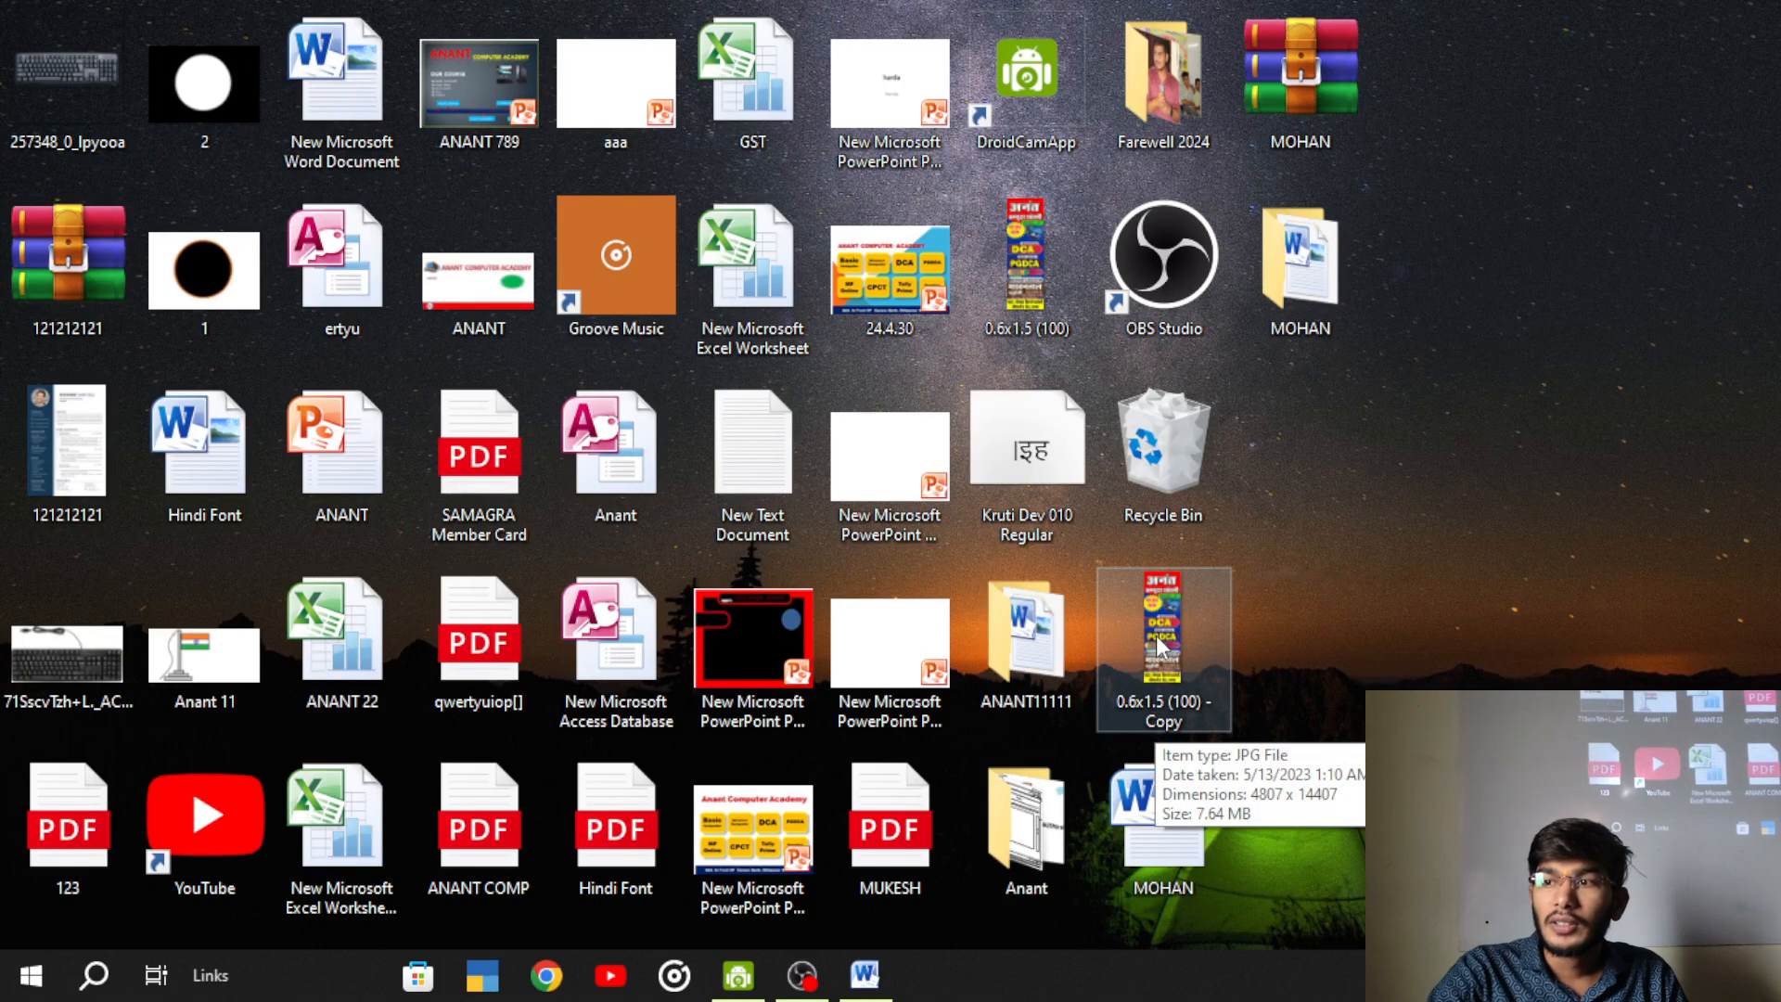
pyautogui.click(1157, 640)
pyautogui.press('F2')
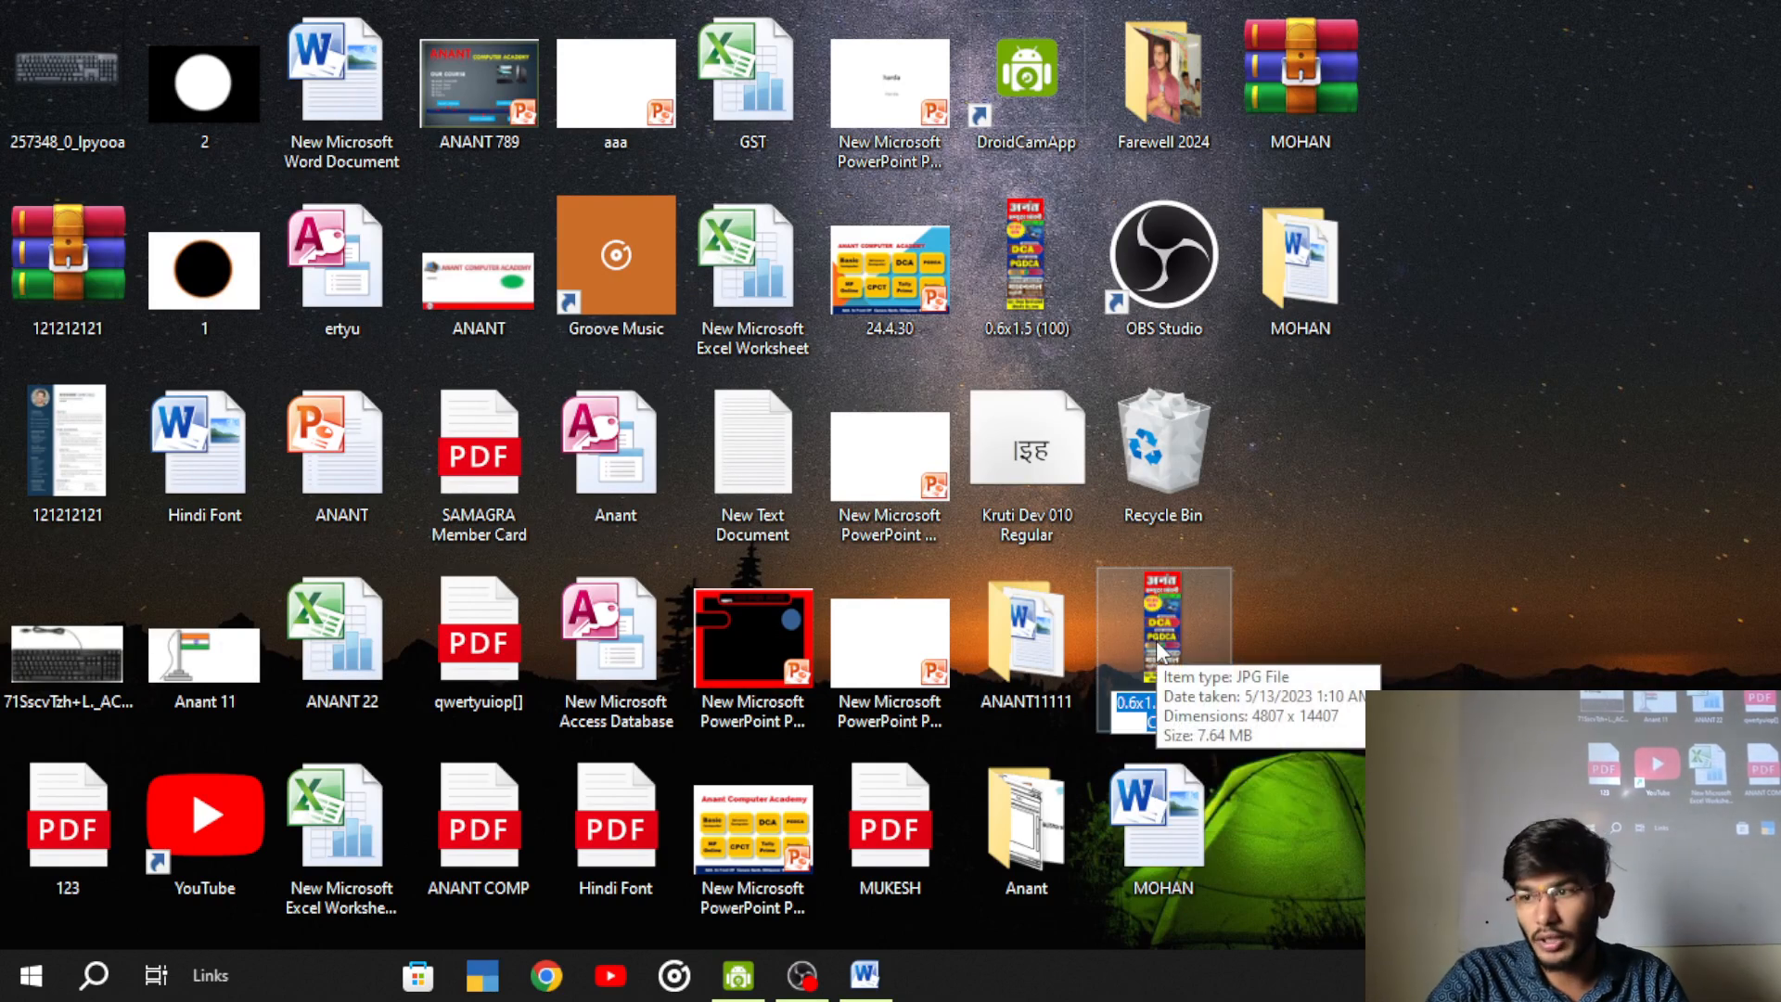
pyautogui.write('12')
pyautogui.press('Return')
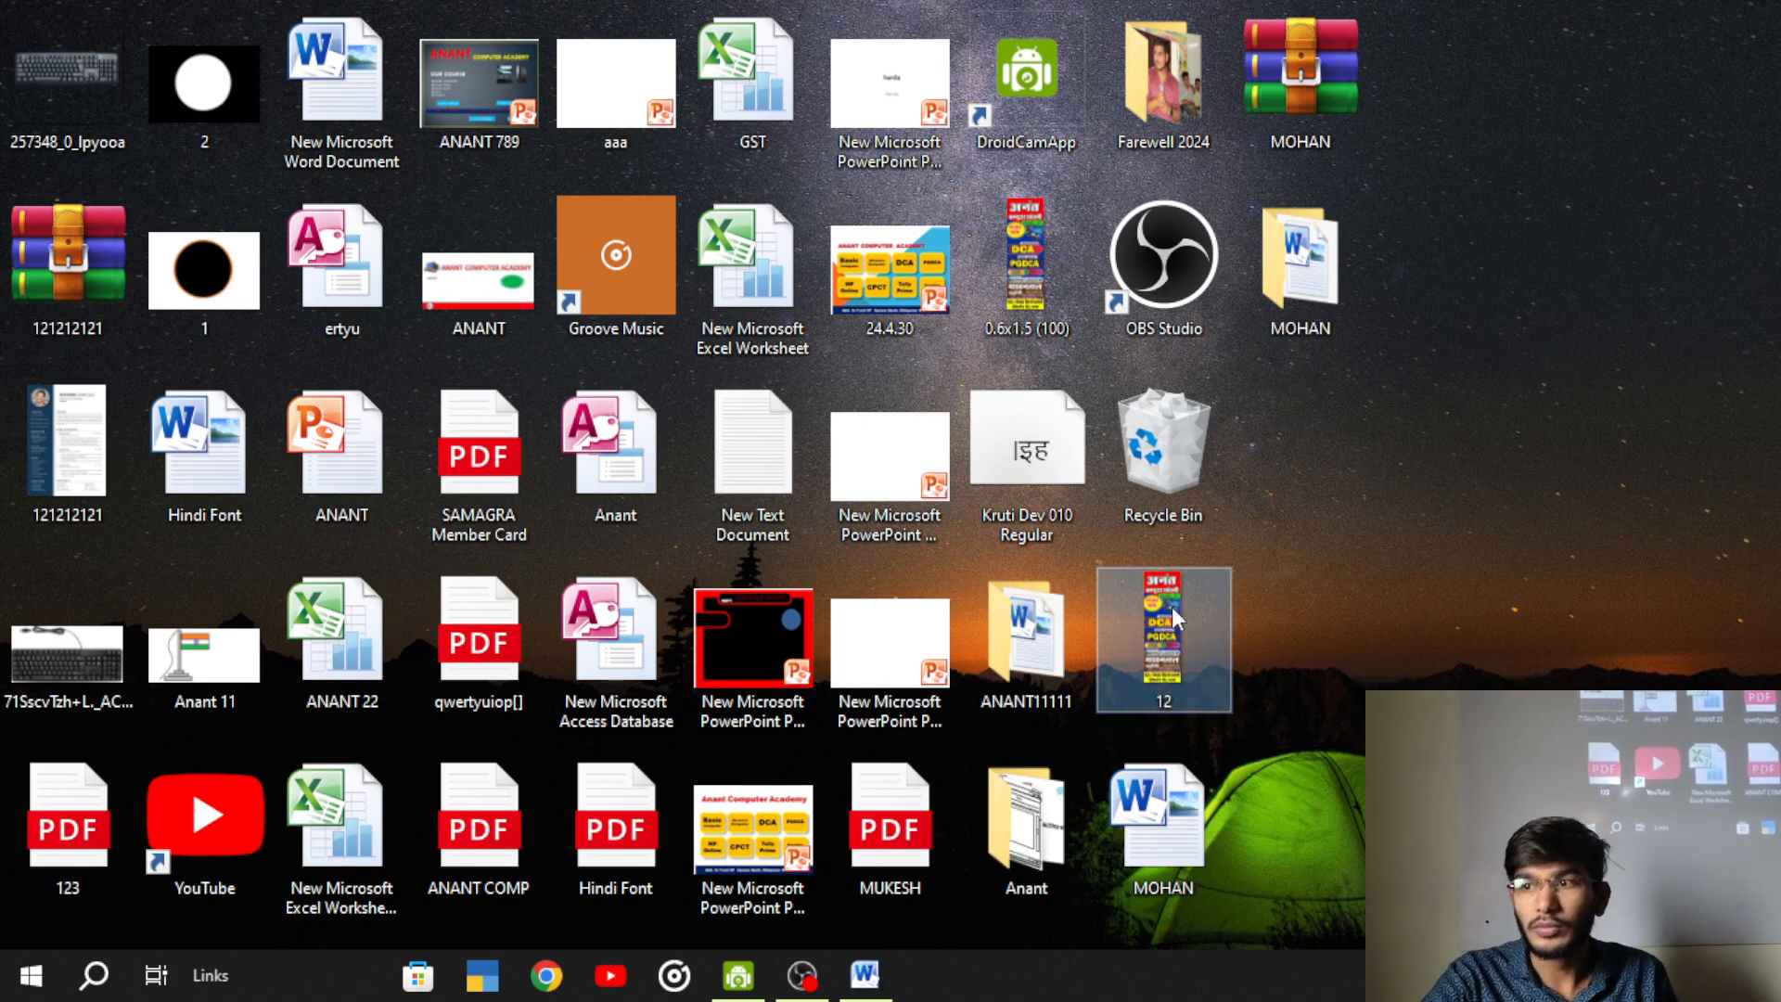
pyautogui.doubleClick(1164, 621)
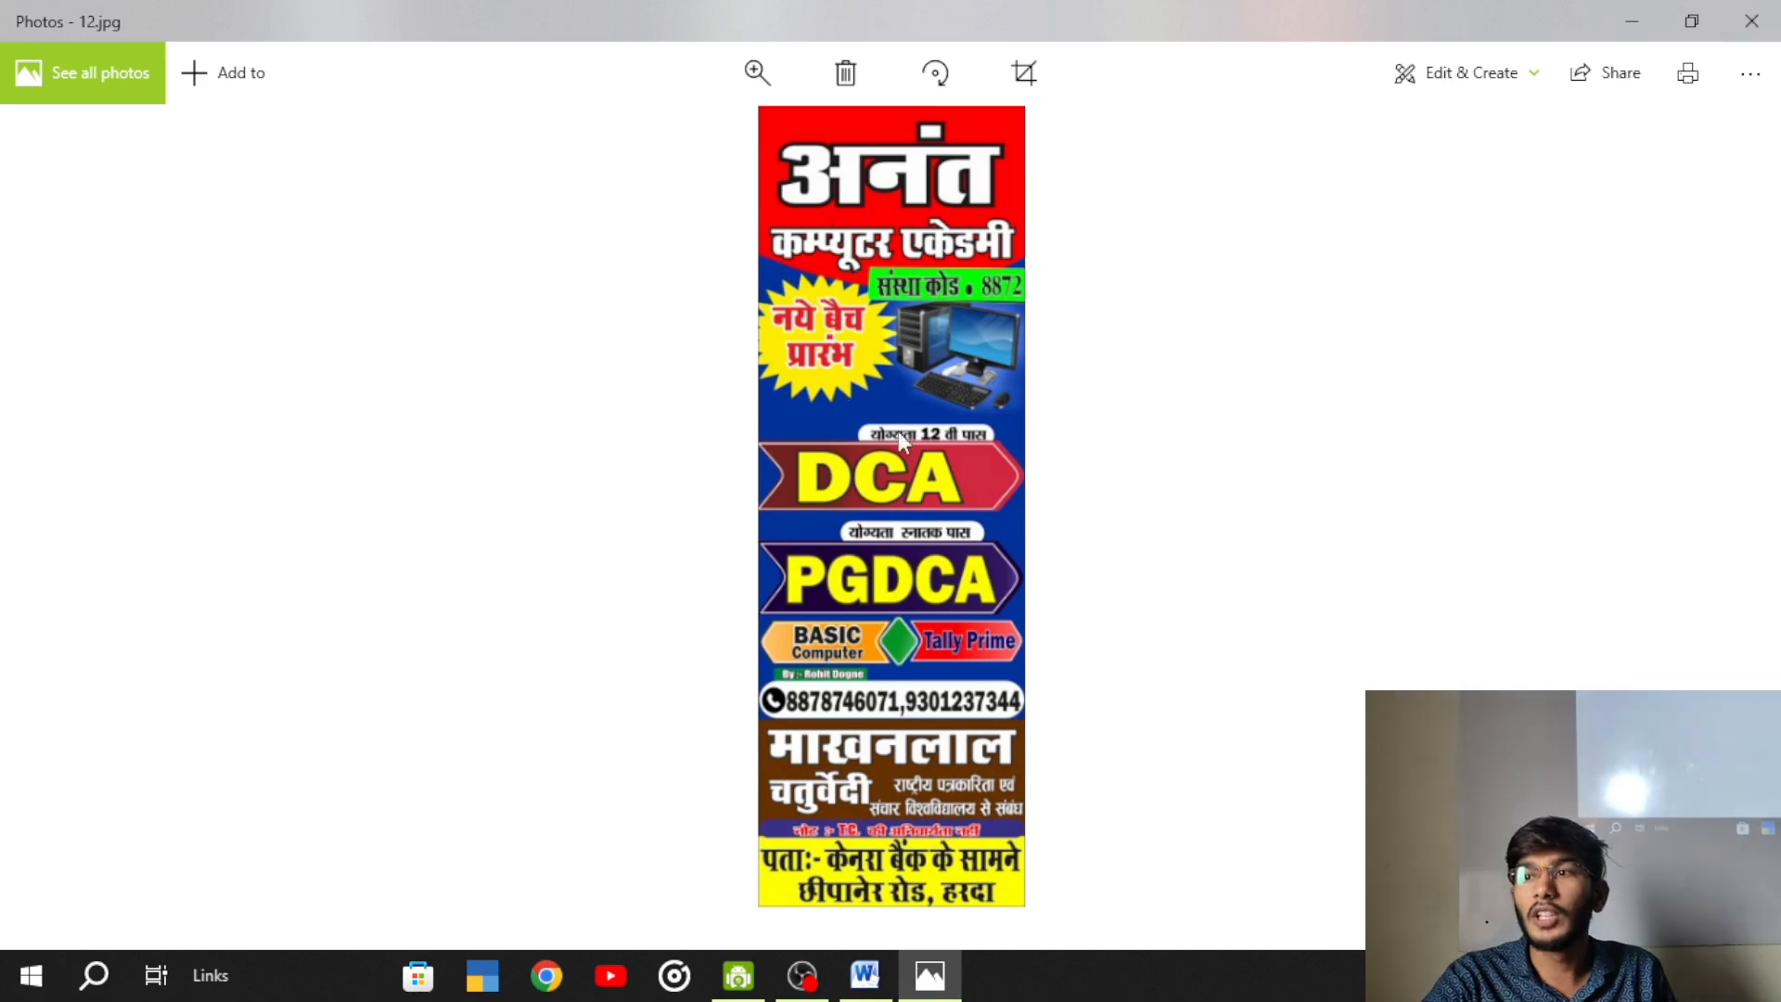
pyautogui.click(1745, 28)
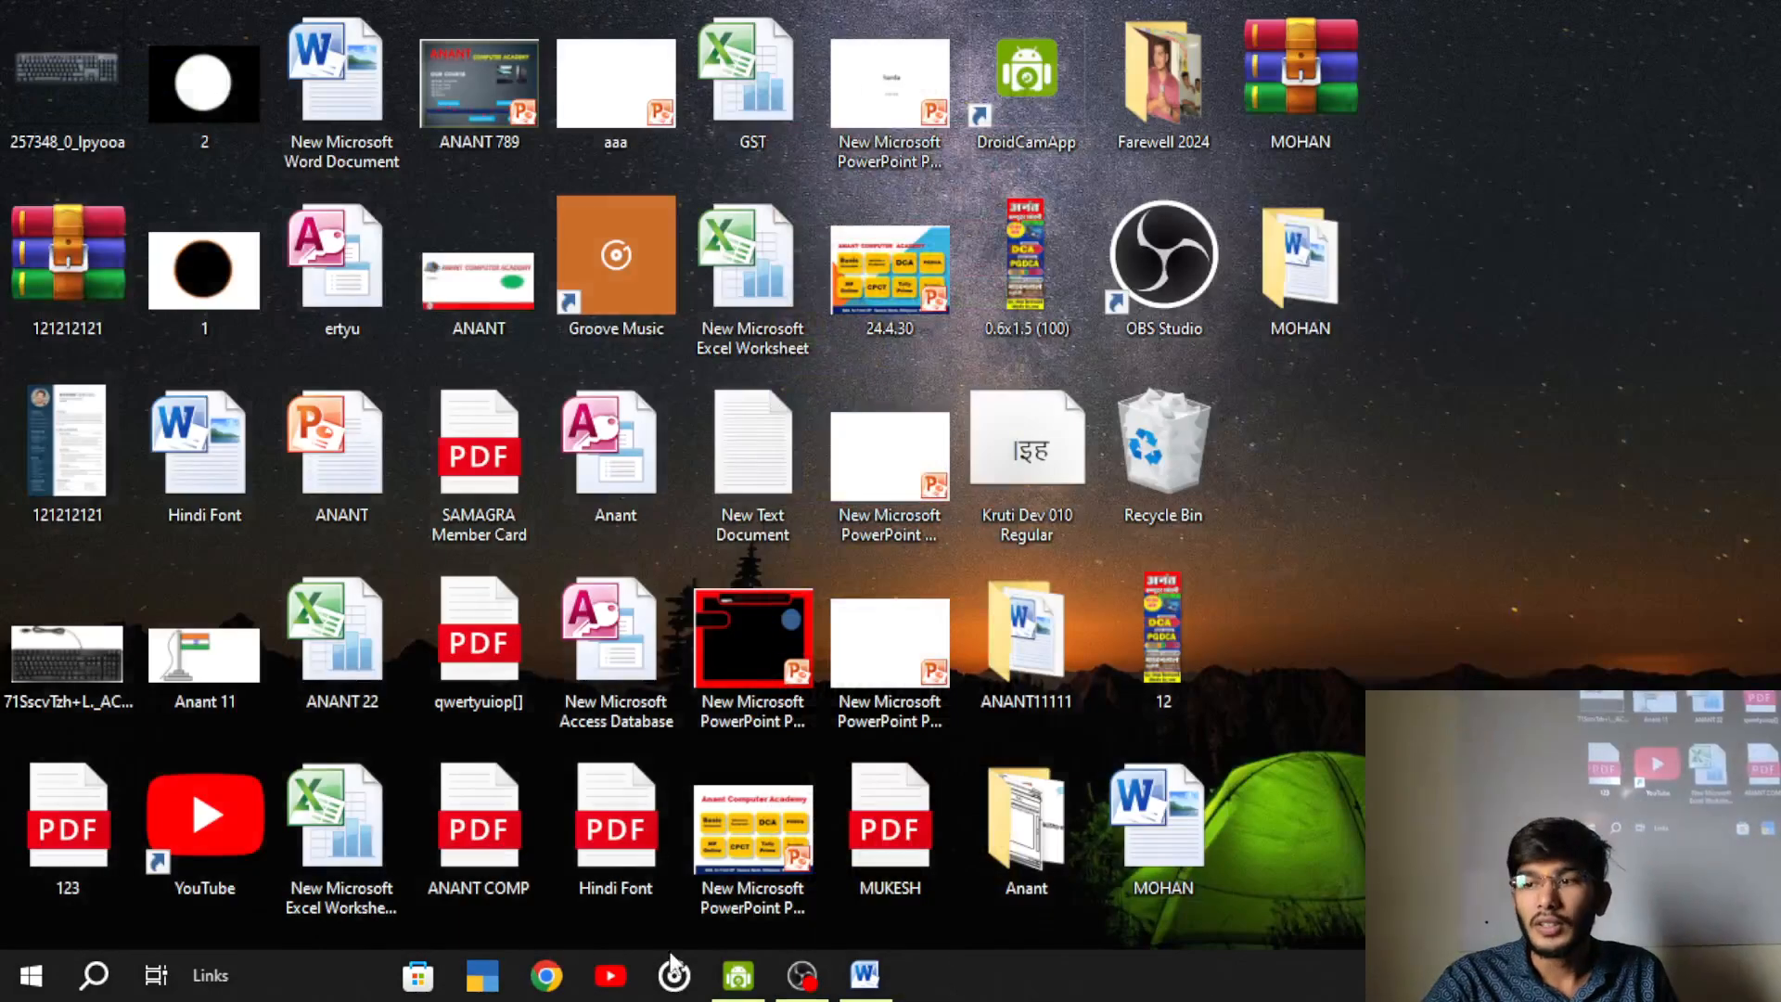
# - Switch to Word and insert a hyperlink to the existing desktop file 12.jpg
pyautogui.click(865, 975)
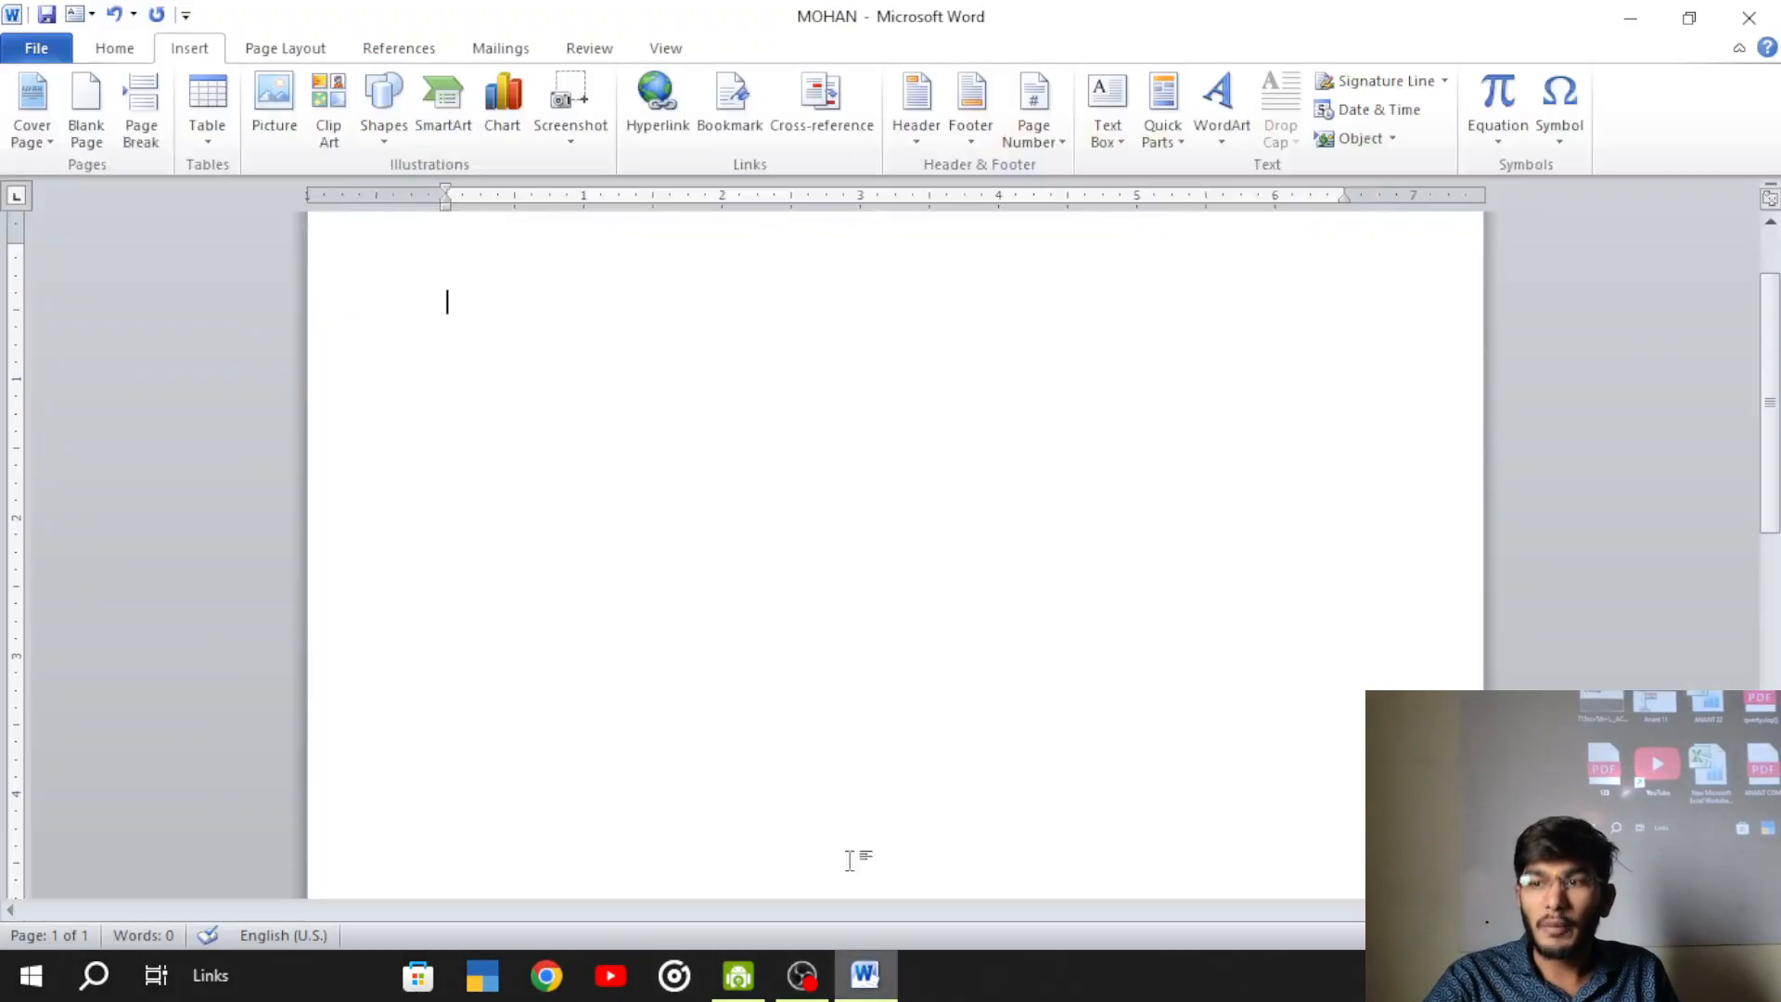
pyautogui.click(656, 104)
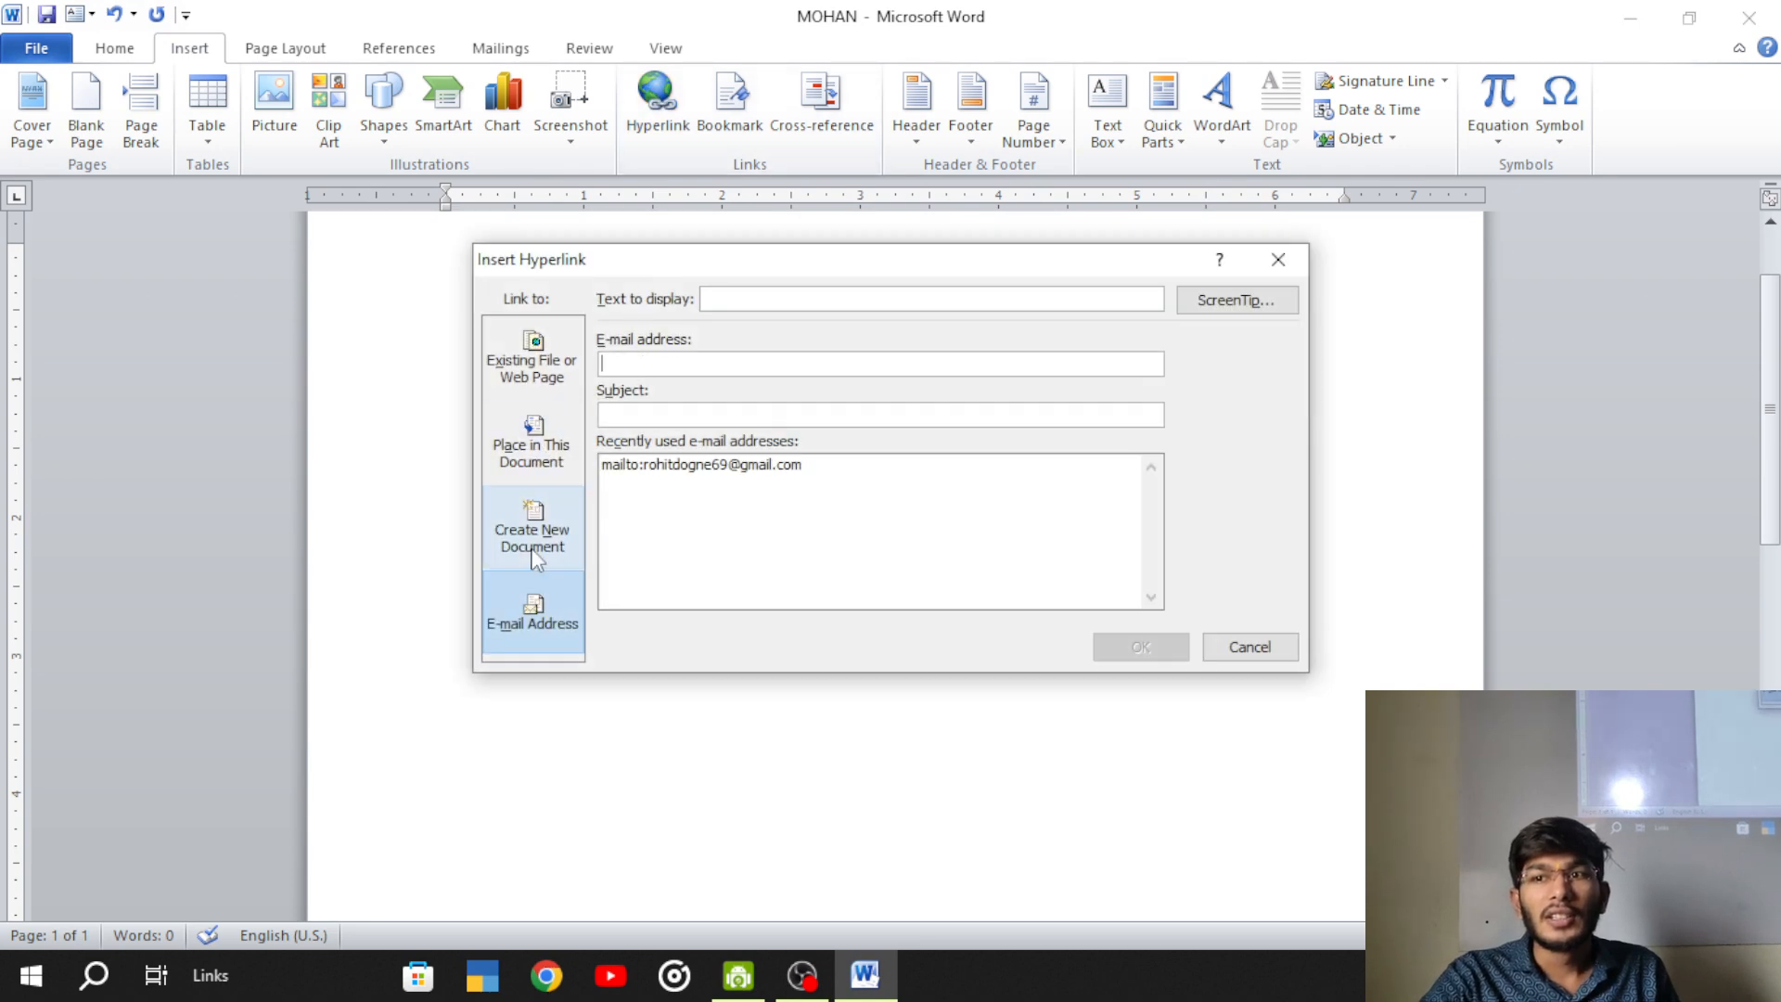
pyautogui.click(522, 364)
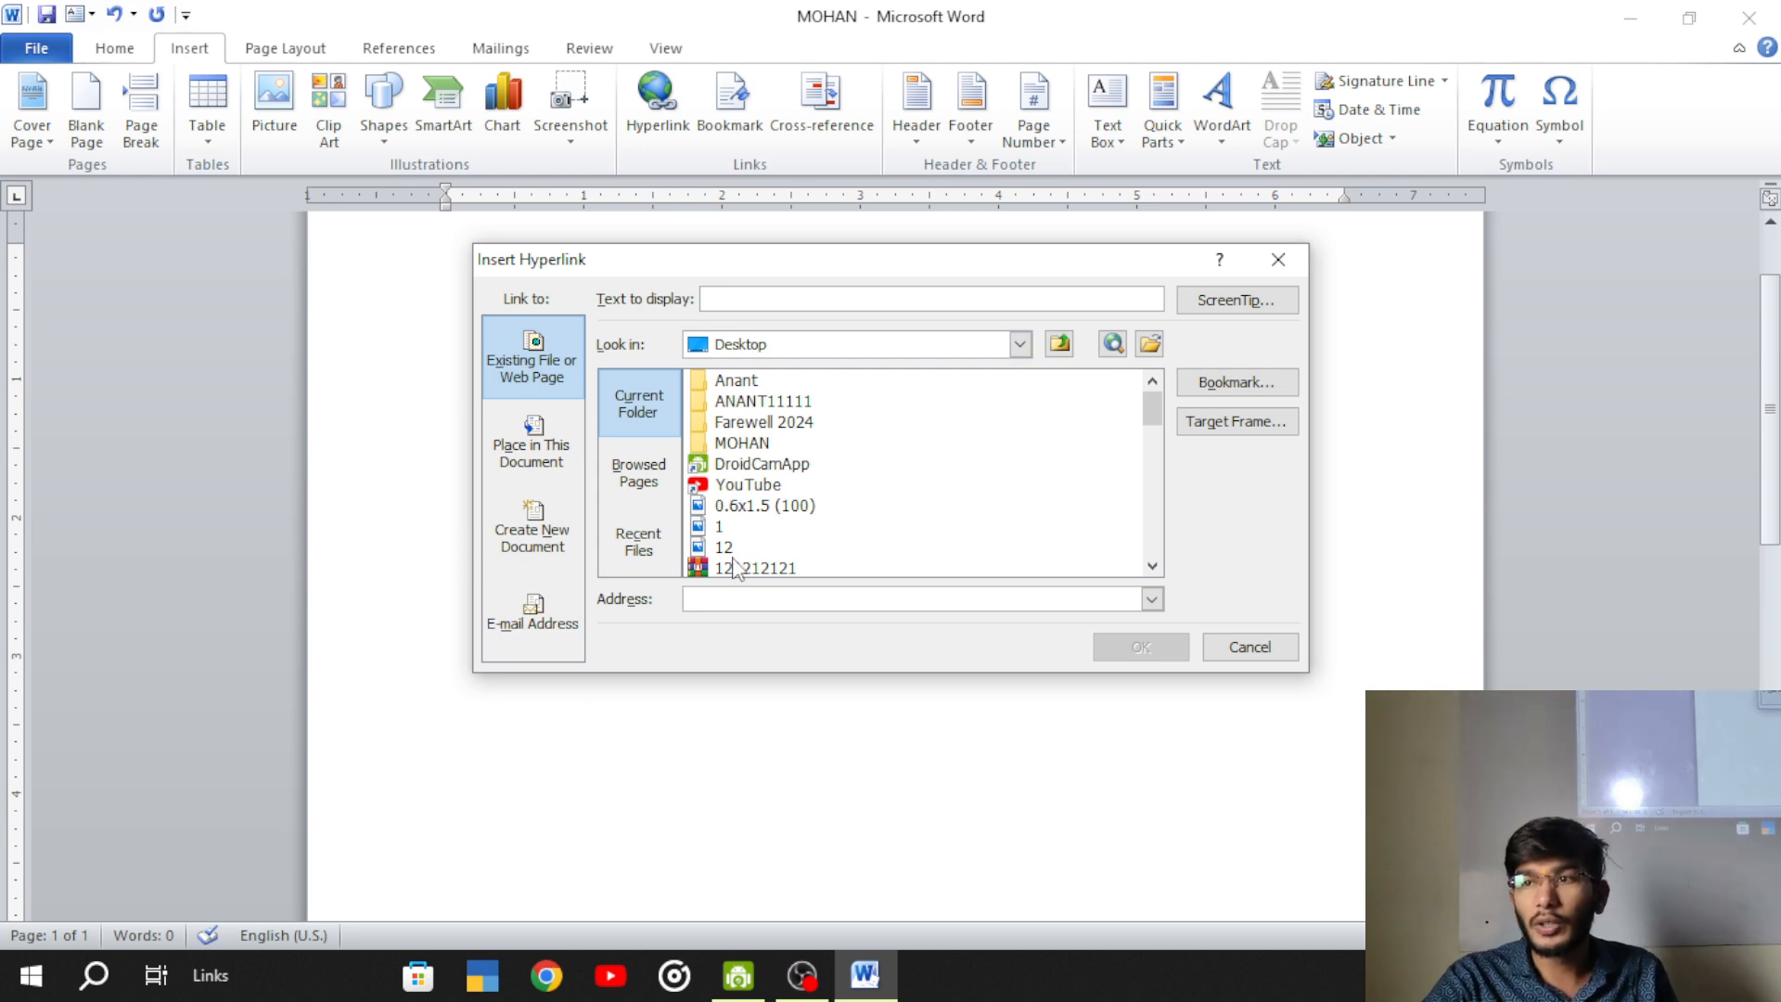
pyautogui.click(732, 549)
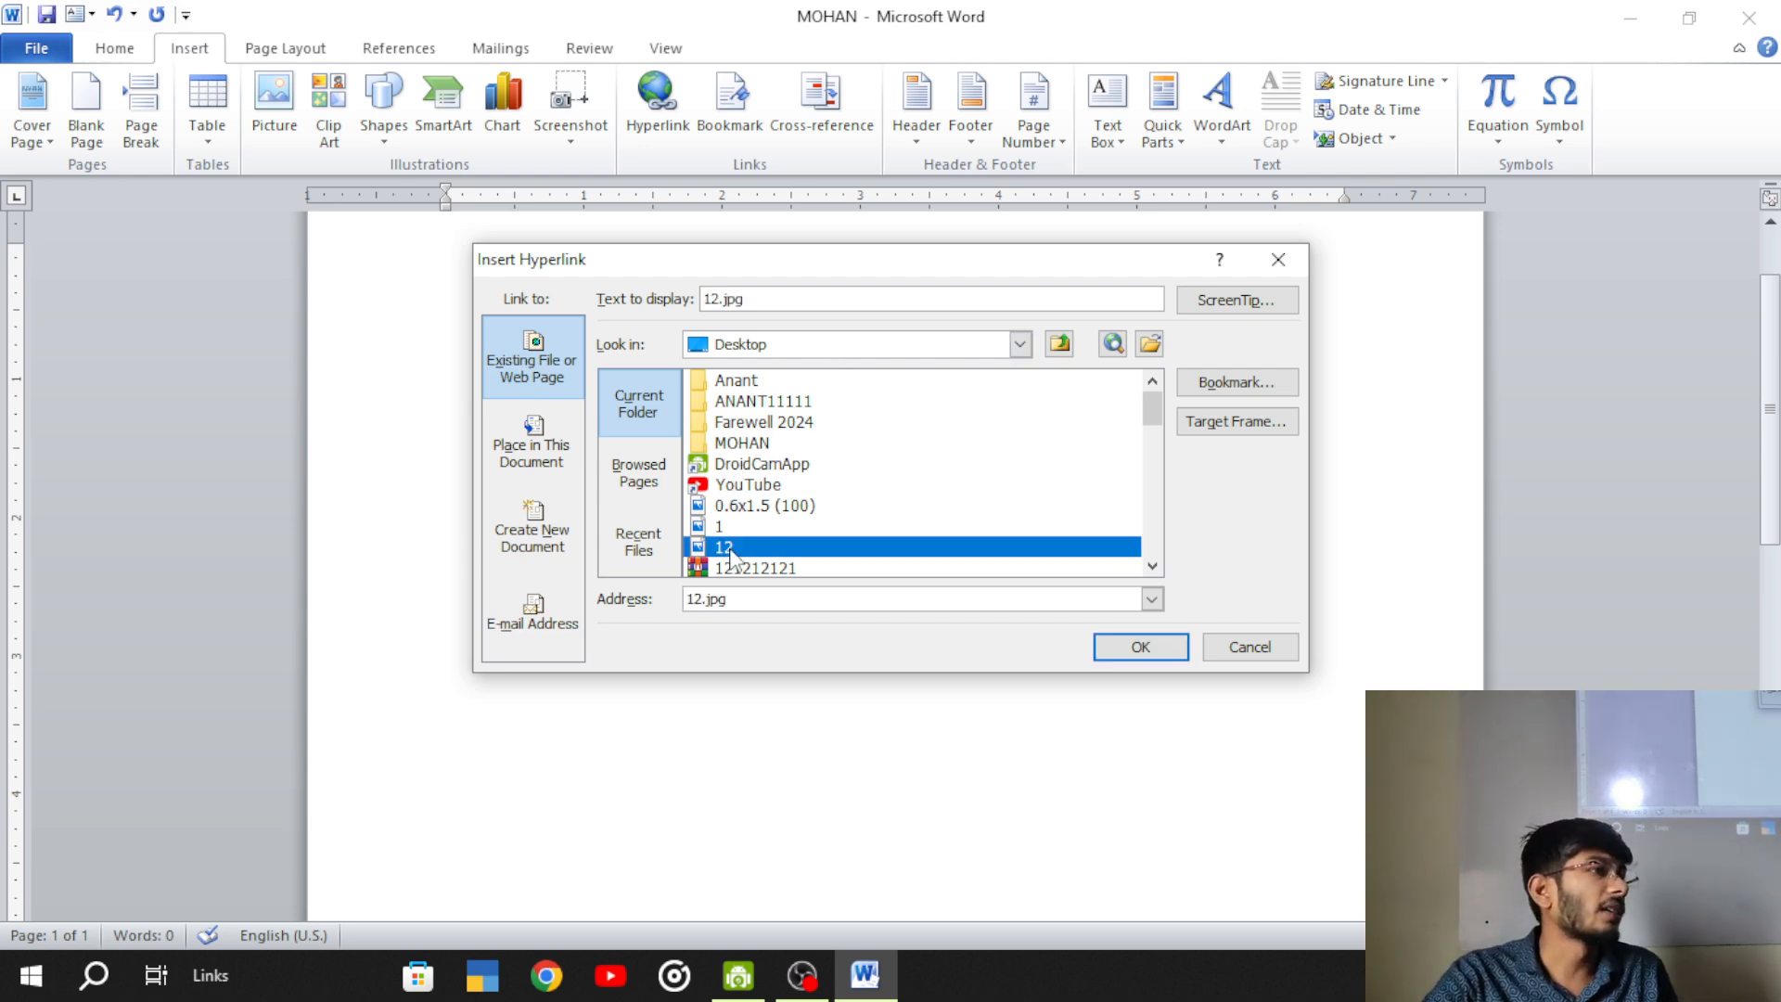
pyautogui.click(1139, 650)
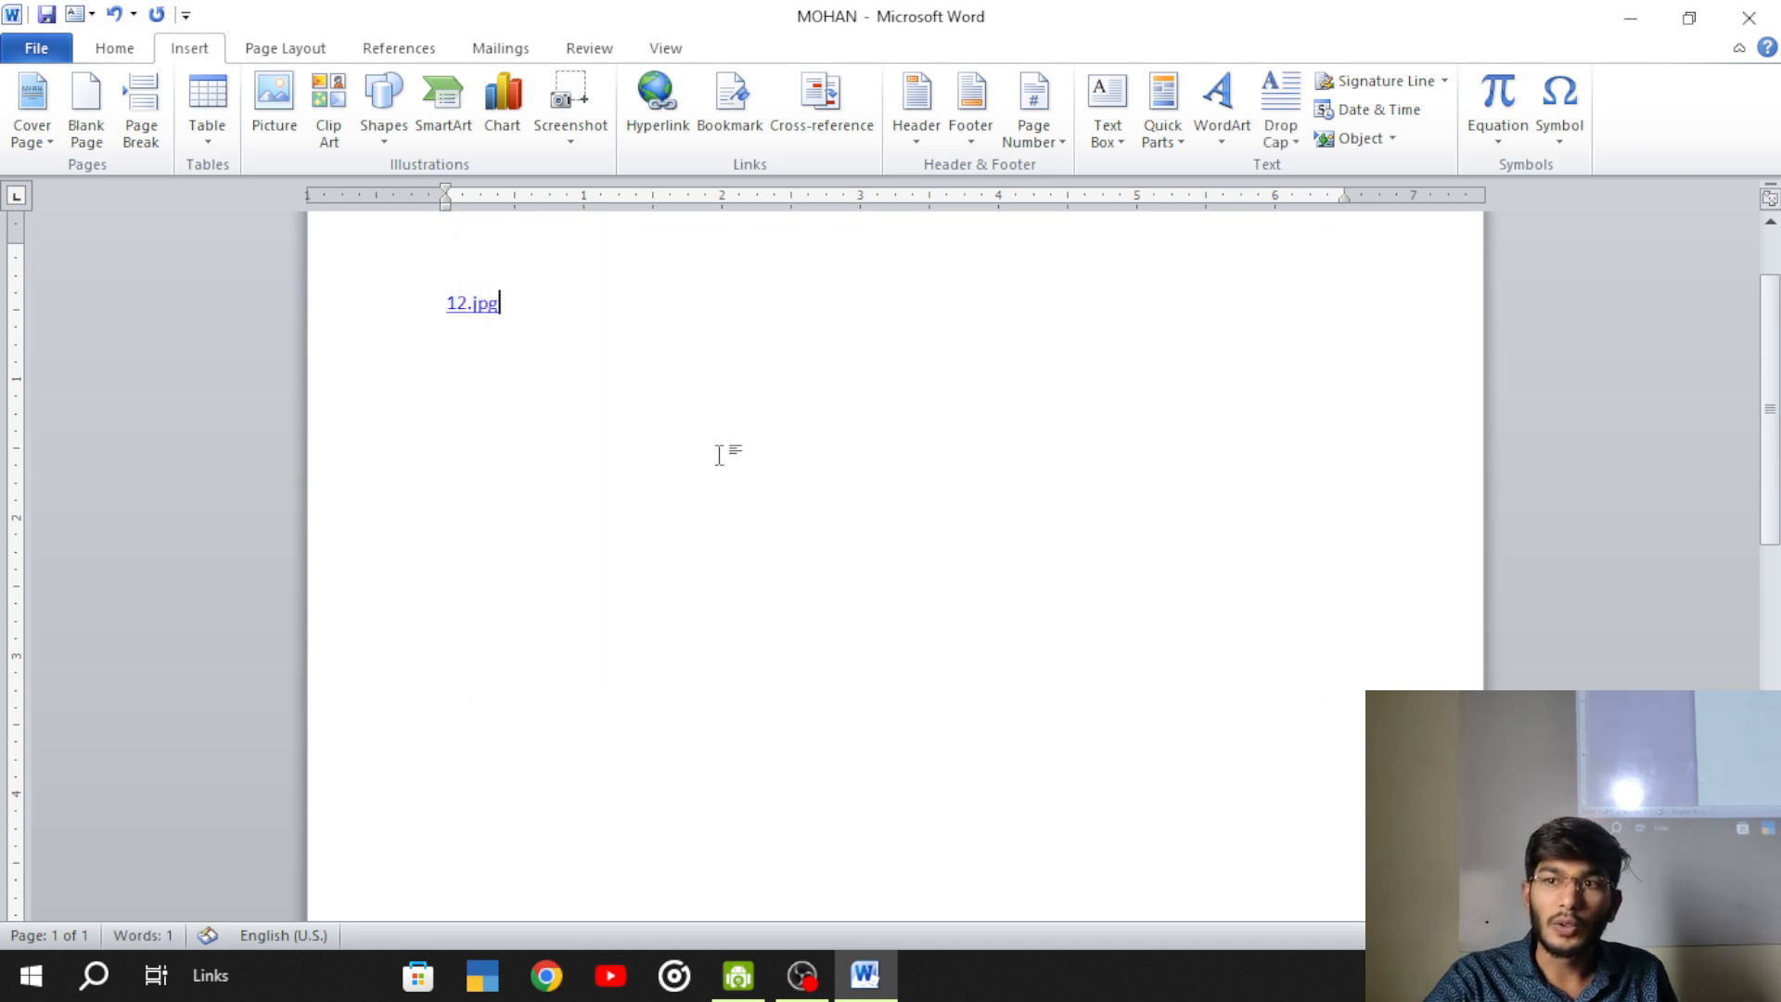
# - Follow the 12.jpg hyperlink to view the linked image, then close the image and return to the document
pyautogui.keyDown('ctrl'); pyautogui.click(464, 310); pyautogui.keyUp('ctrl')
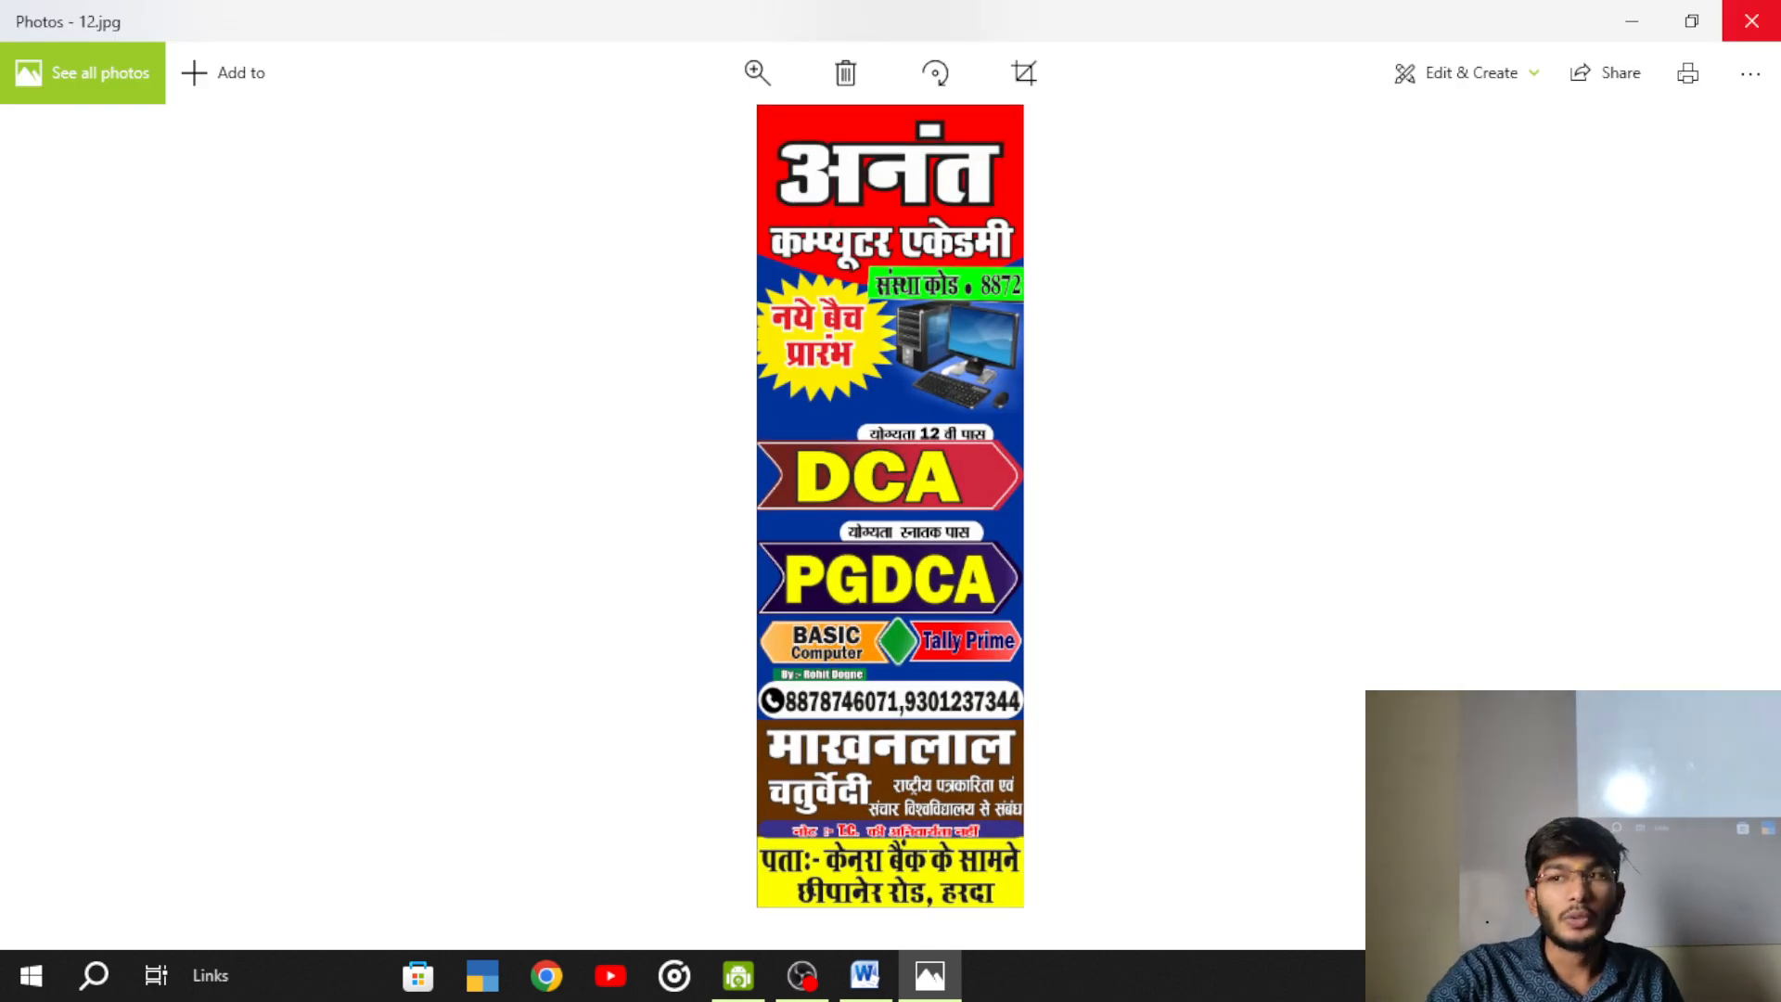
pyautogui.click(1752, 20)
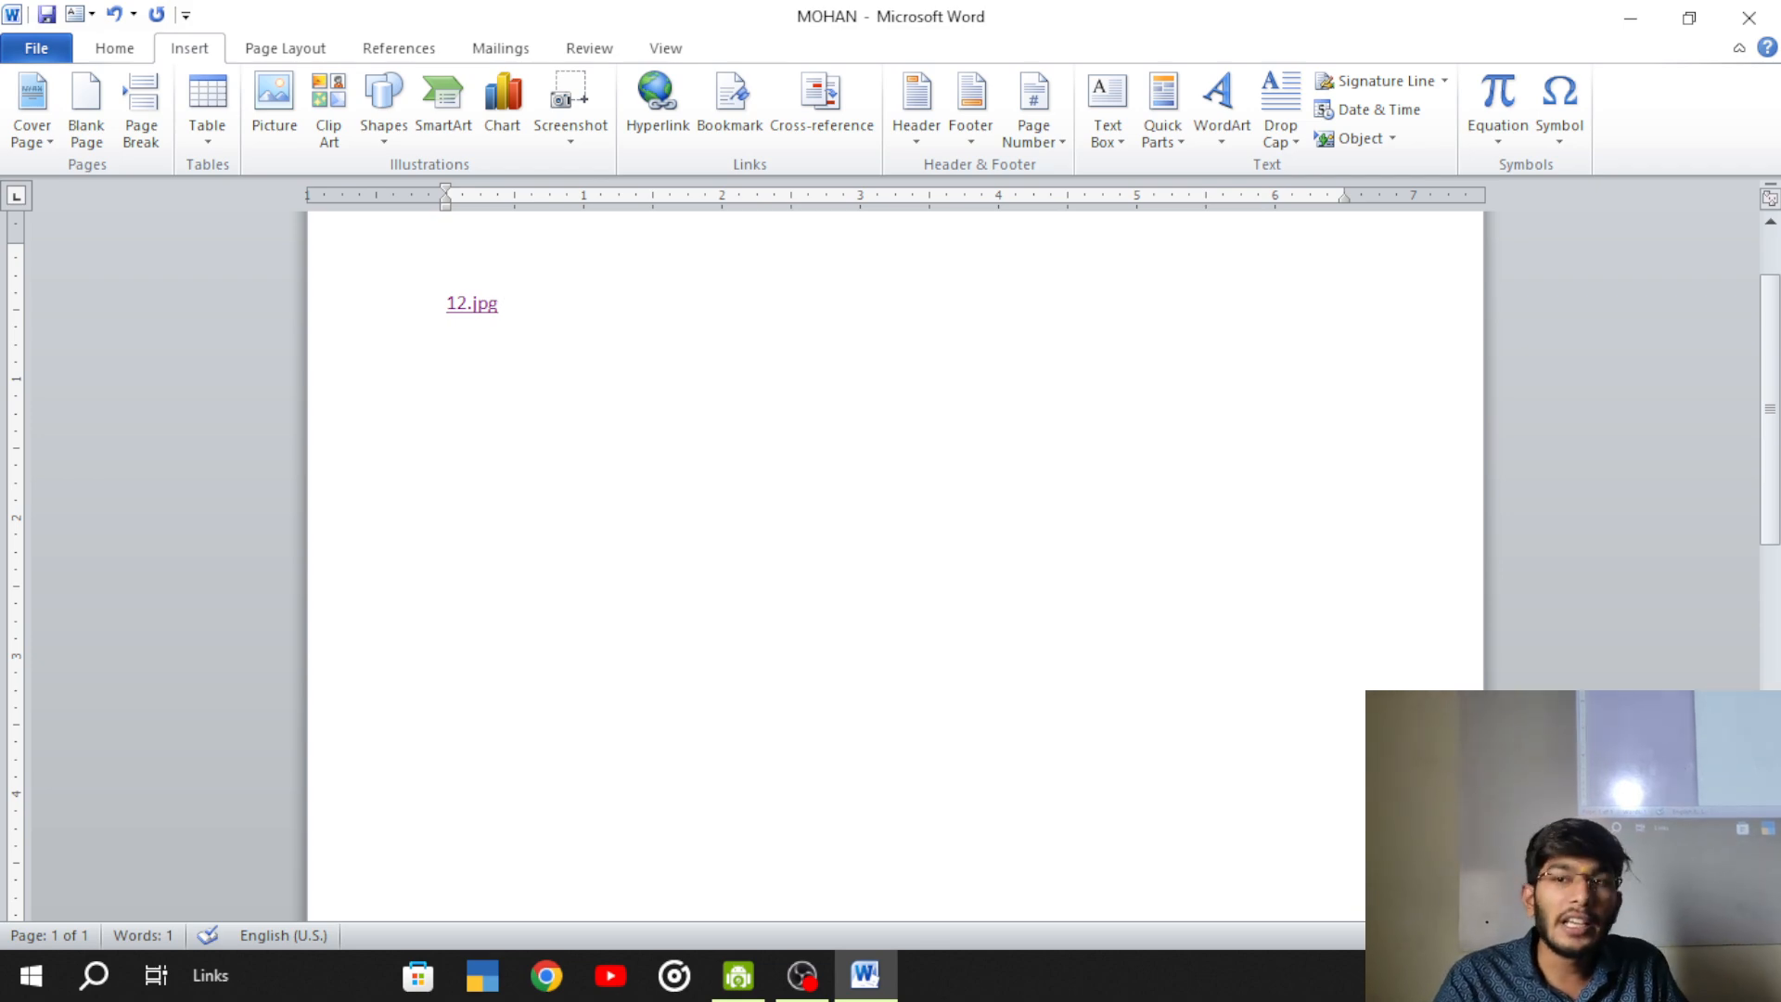
pyautogui.click(418, 299)
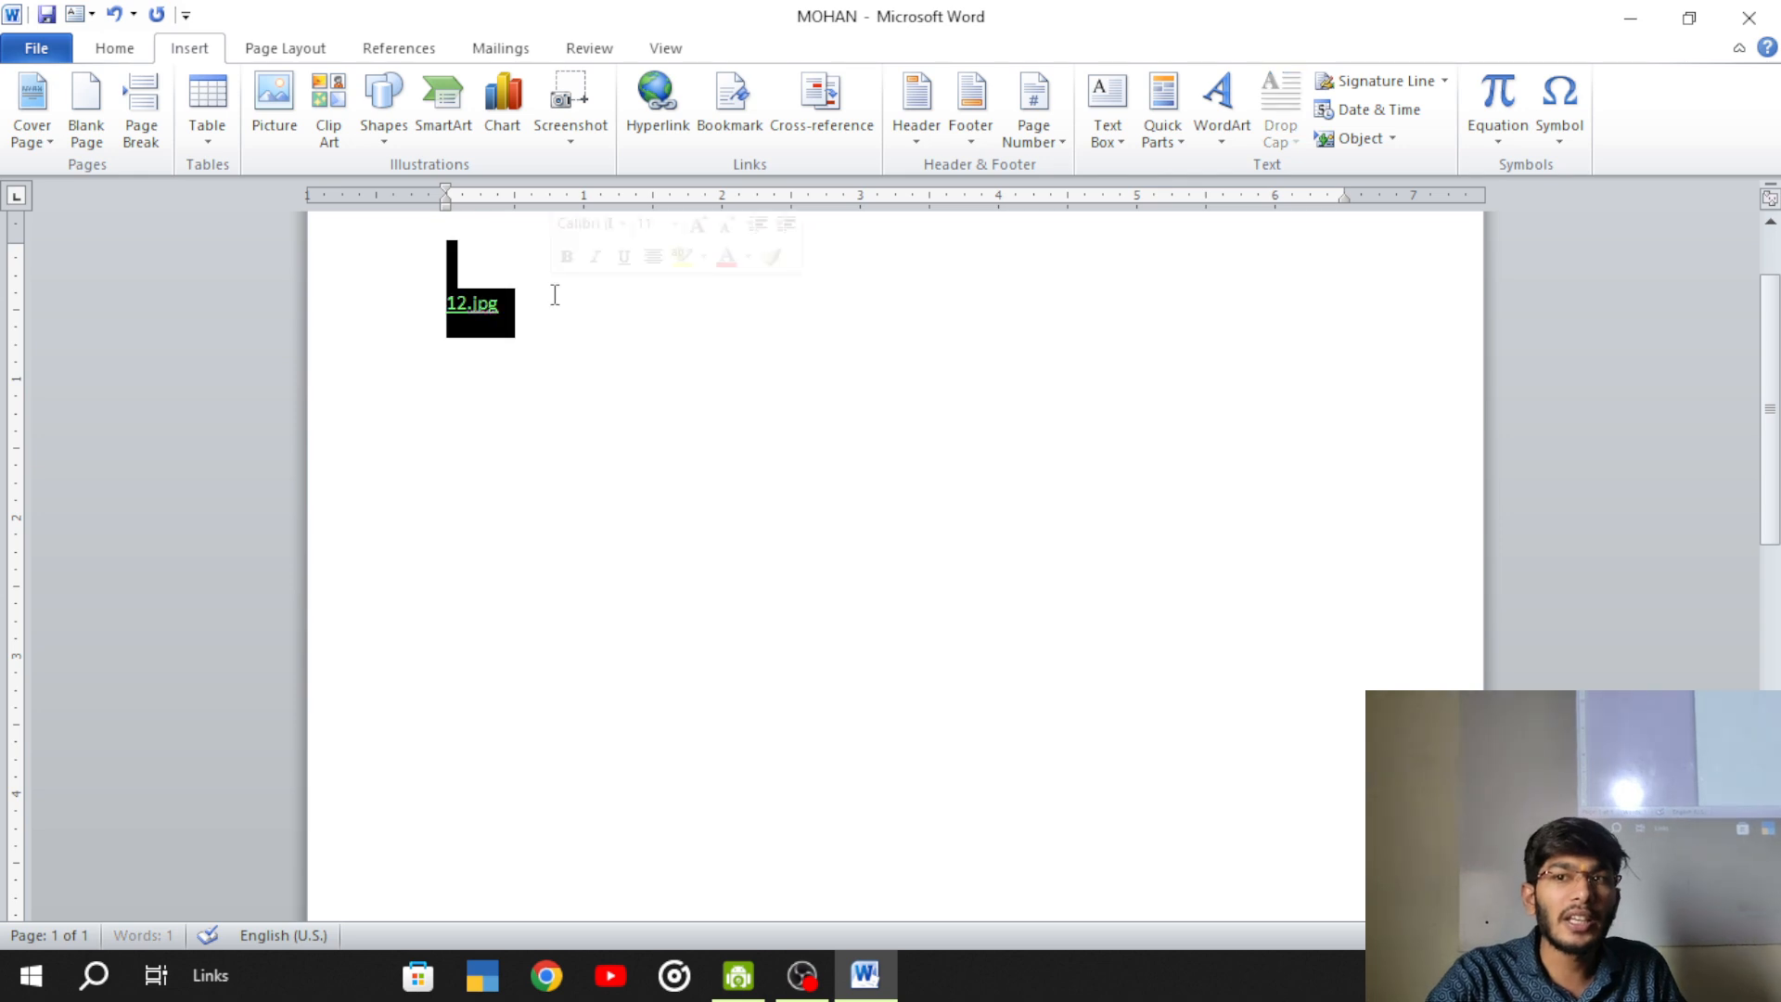
pyautogui.click(505, 452)
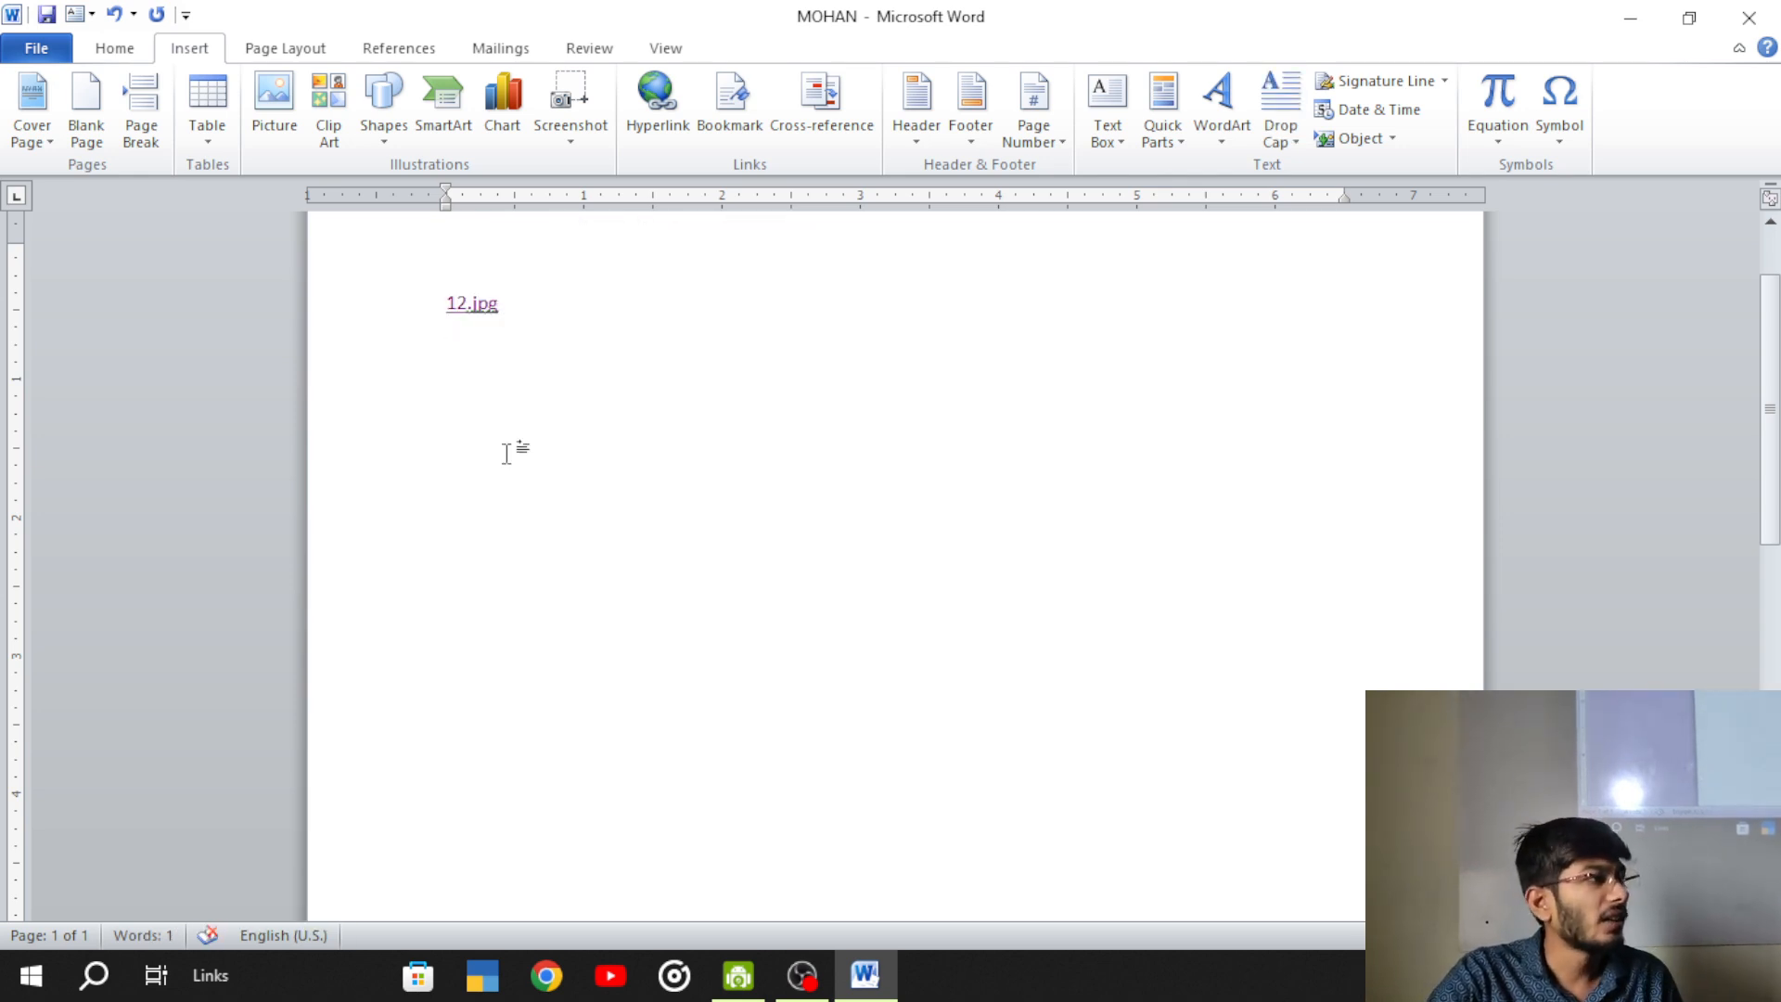
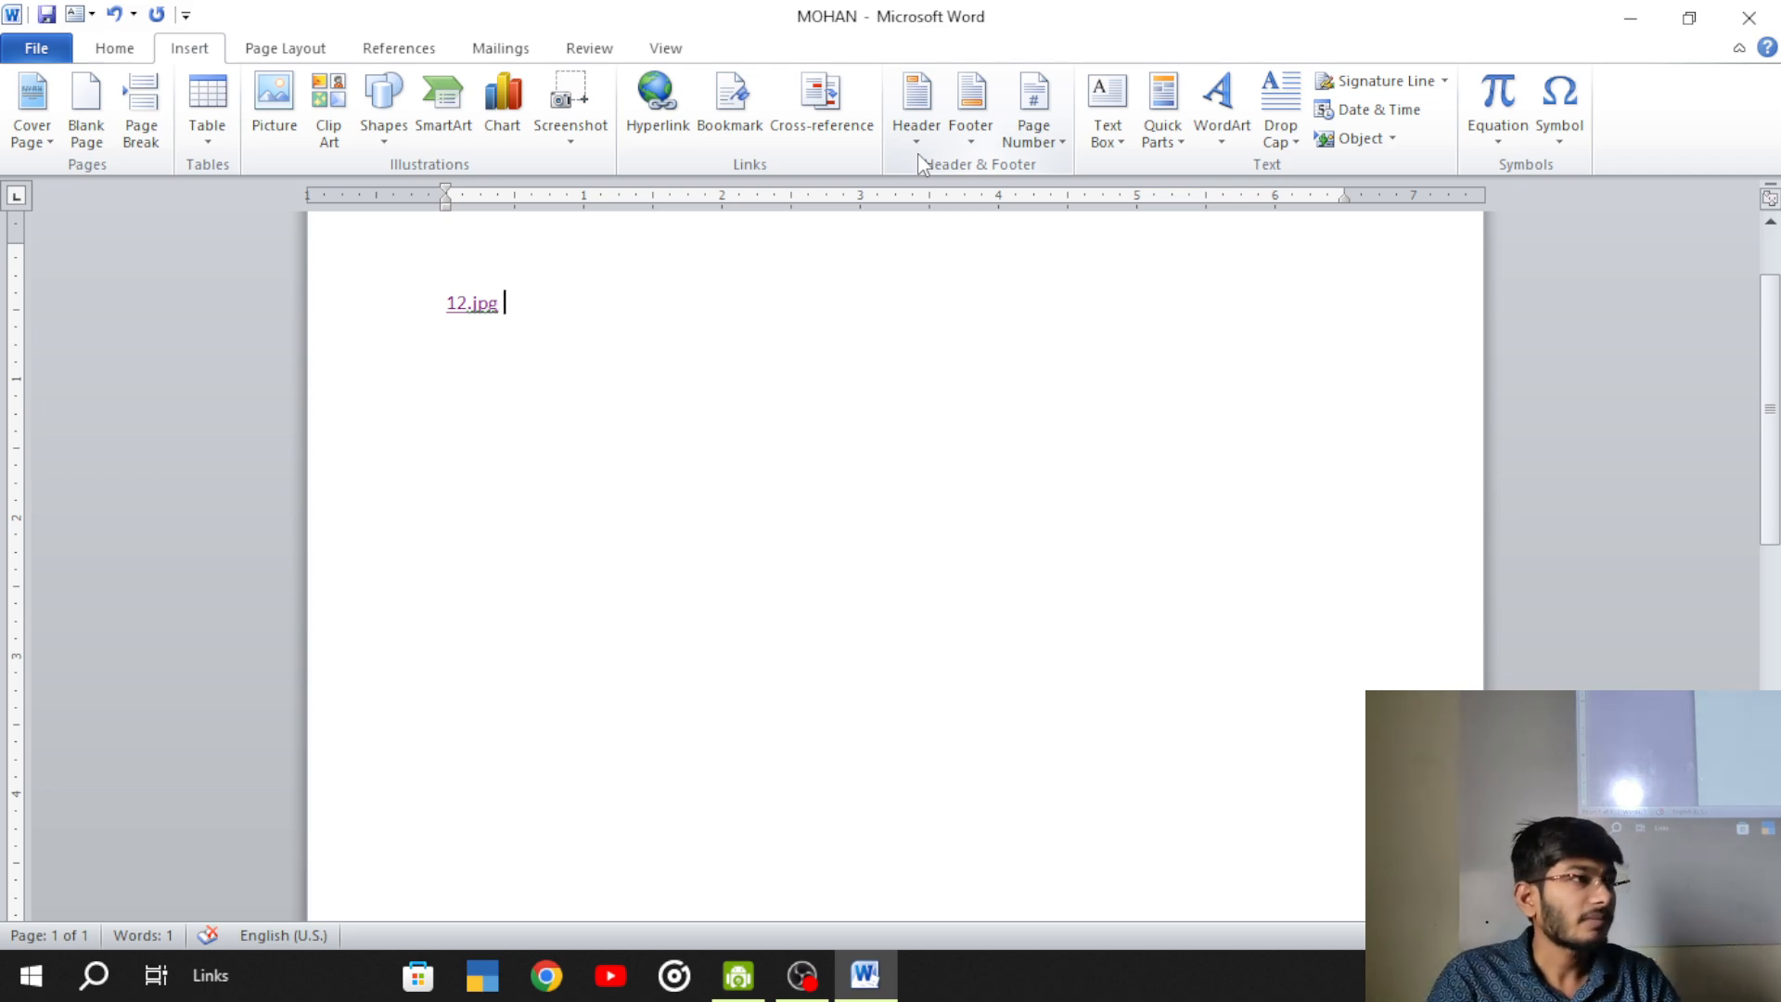
# - Clear all content from the document, including the 12.jpg hyperlink
pyautogui.hotkey('ctrl', 'a')
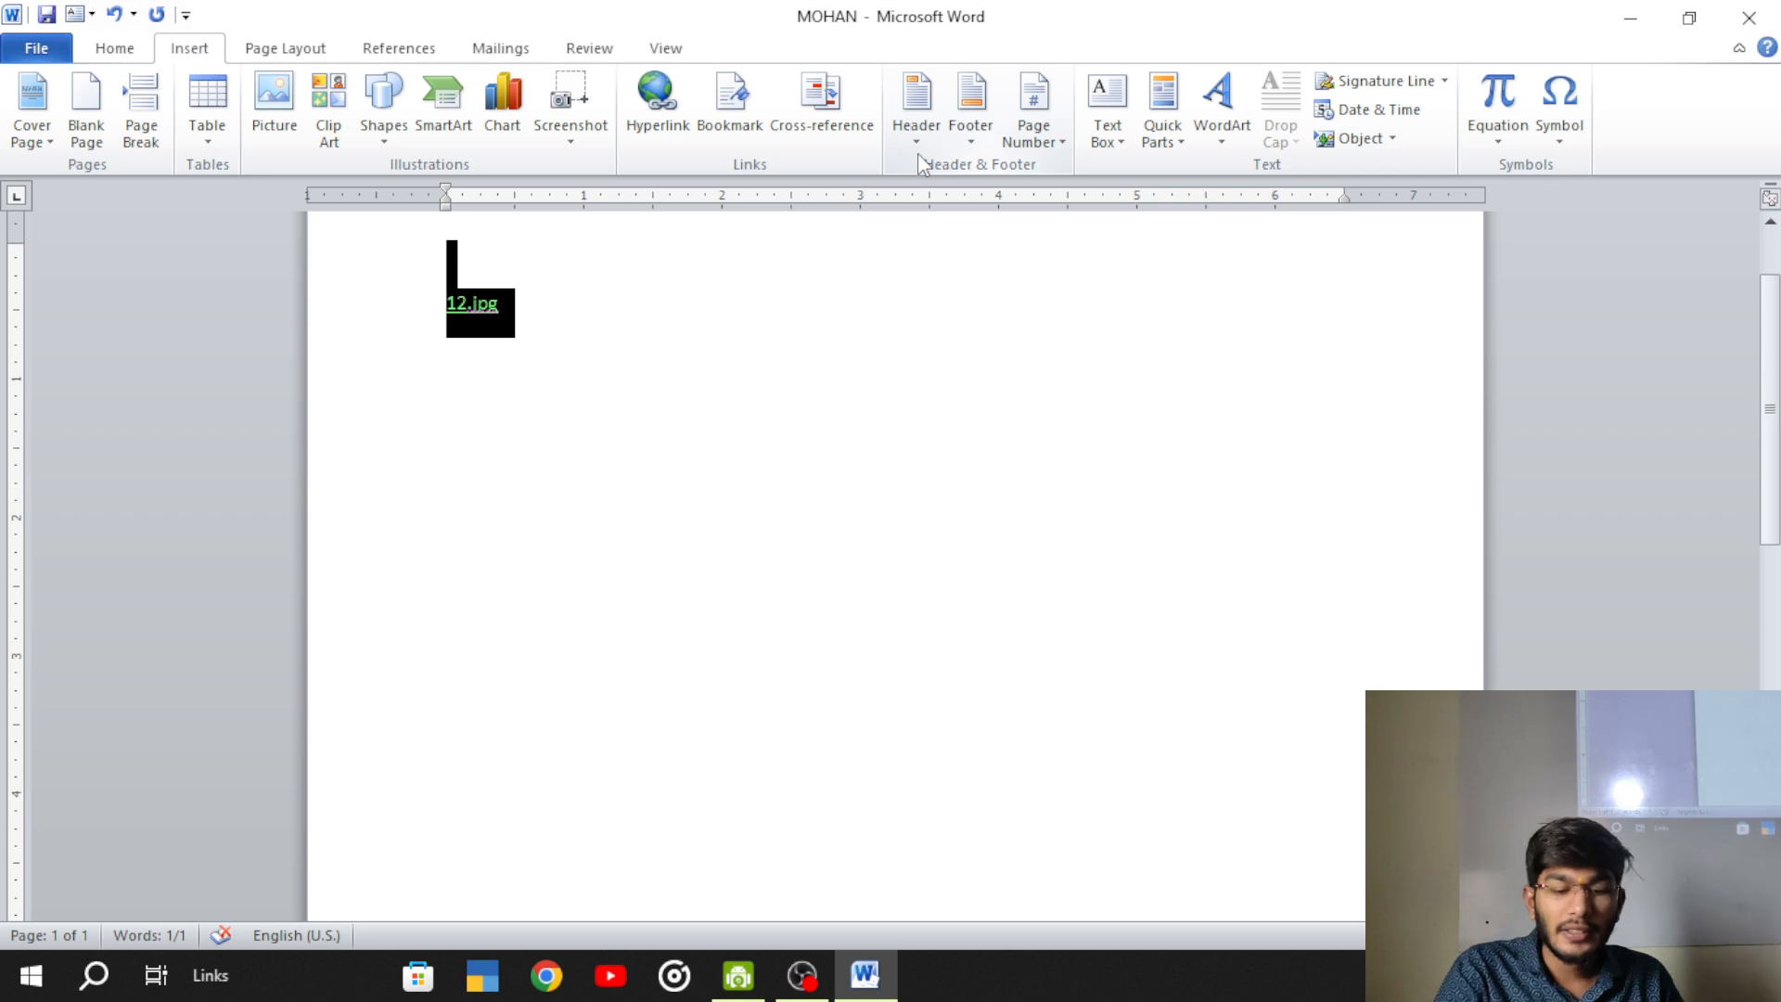
pyautogui.press('BackSpace')
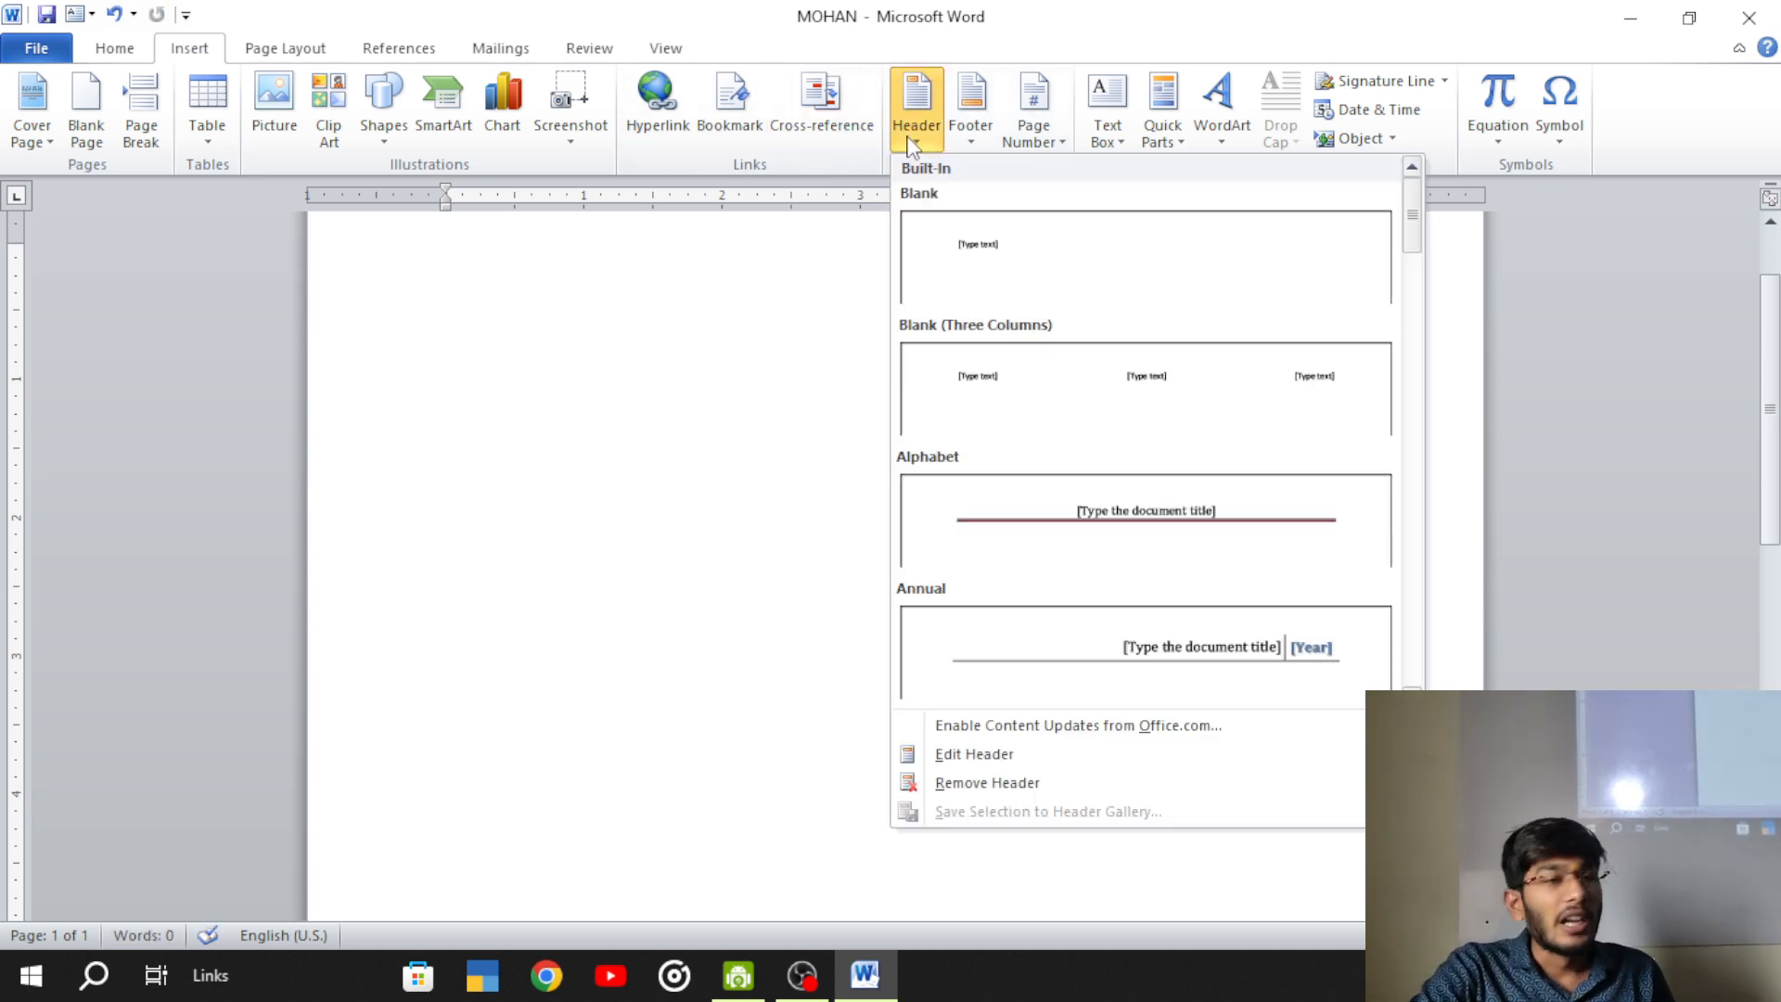
pyautogui.click(568, 406)
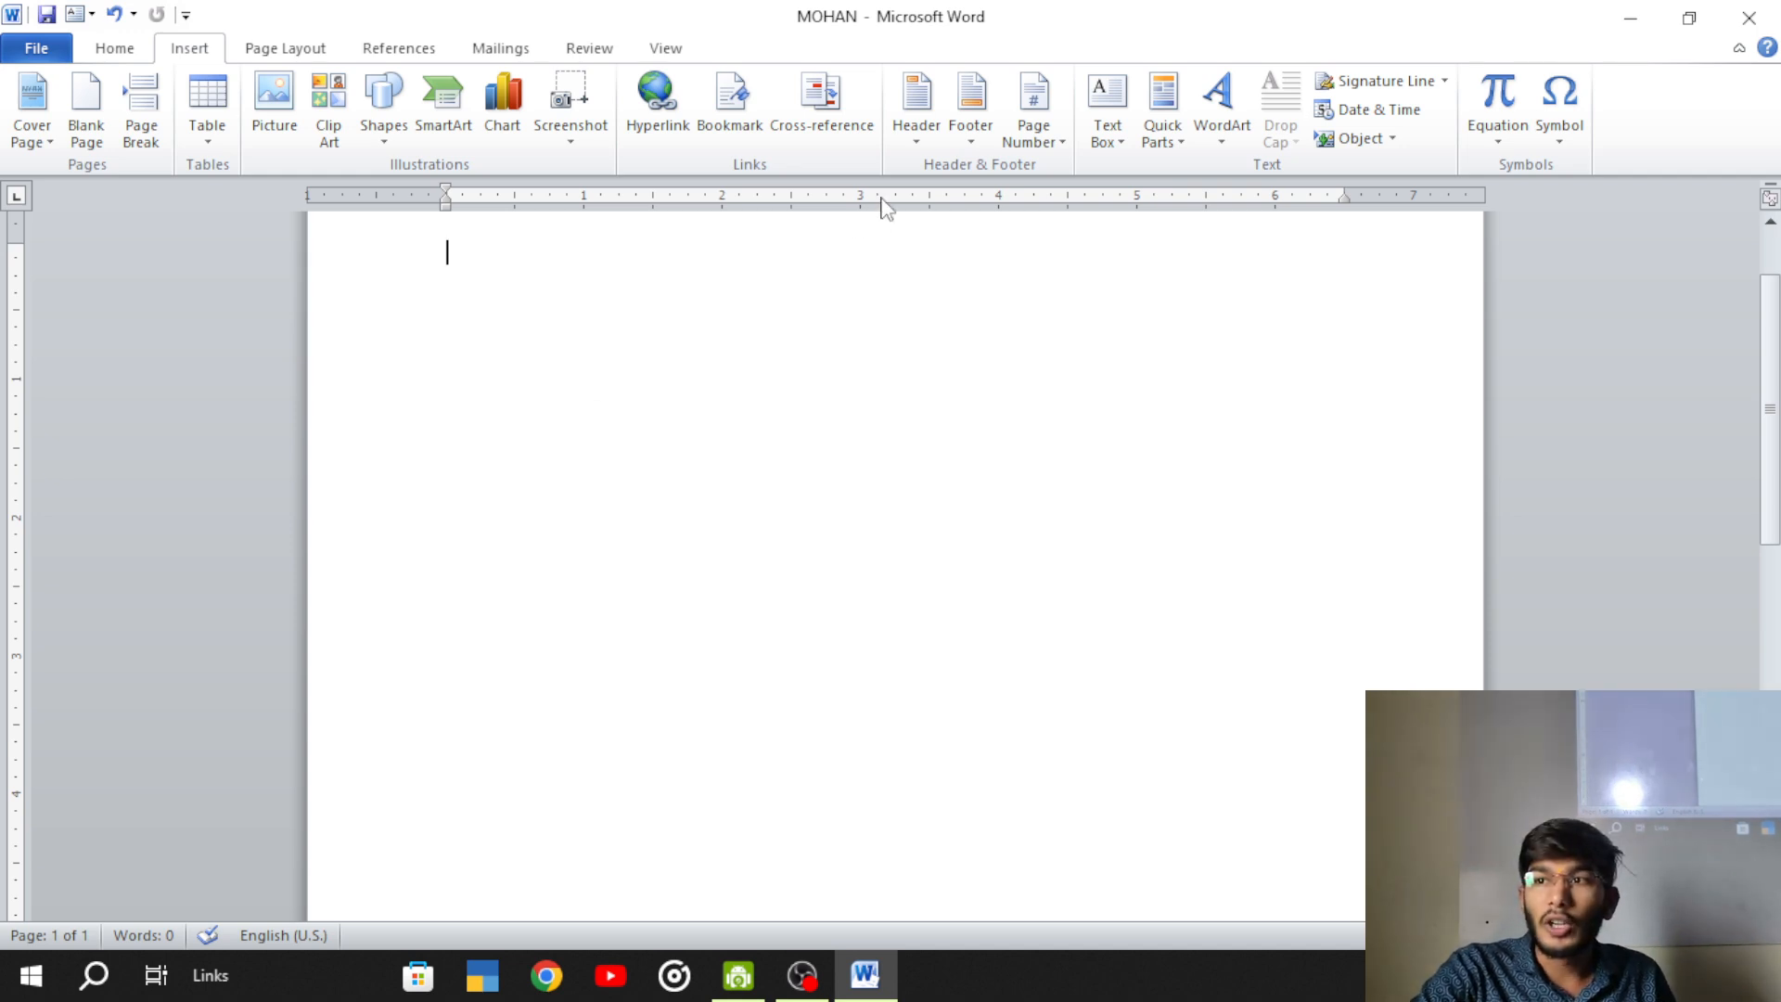
# - Insert the built-in Alphabet header and enter "Anant Computer Academy" as its document title
pyautogui.click(914, 139)
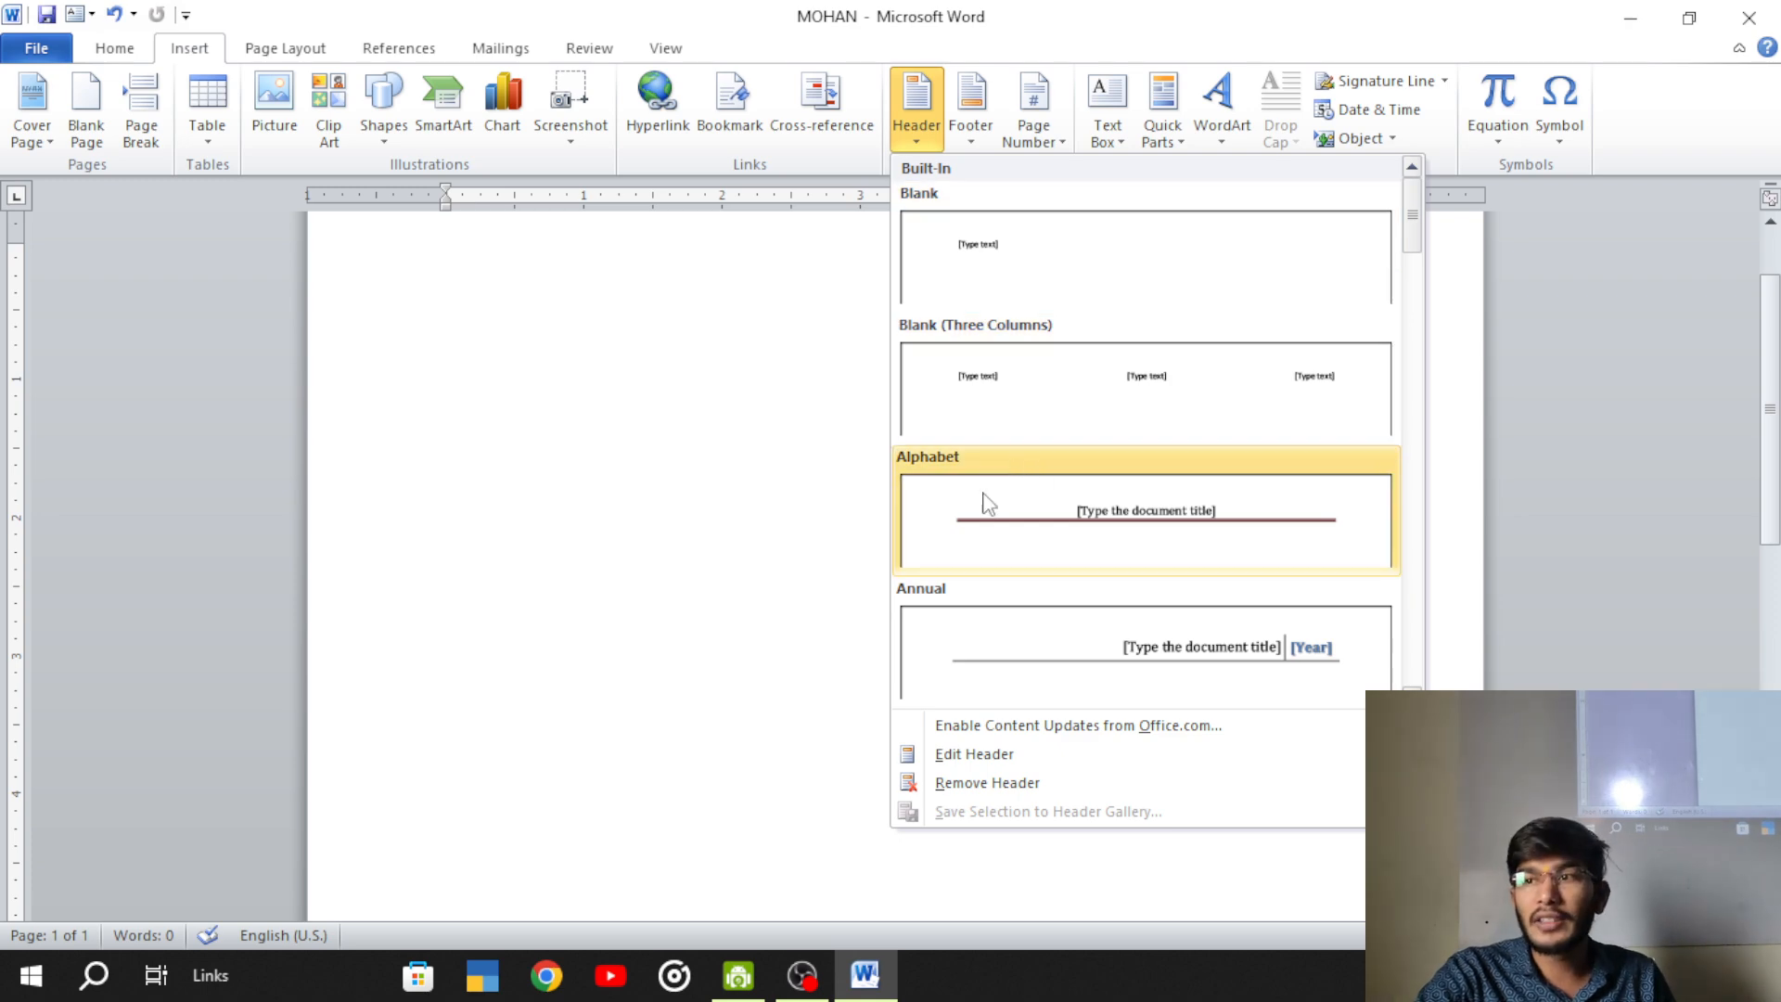
pyautogui.click(1043, 511)
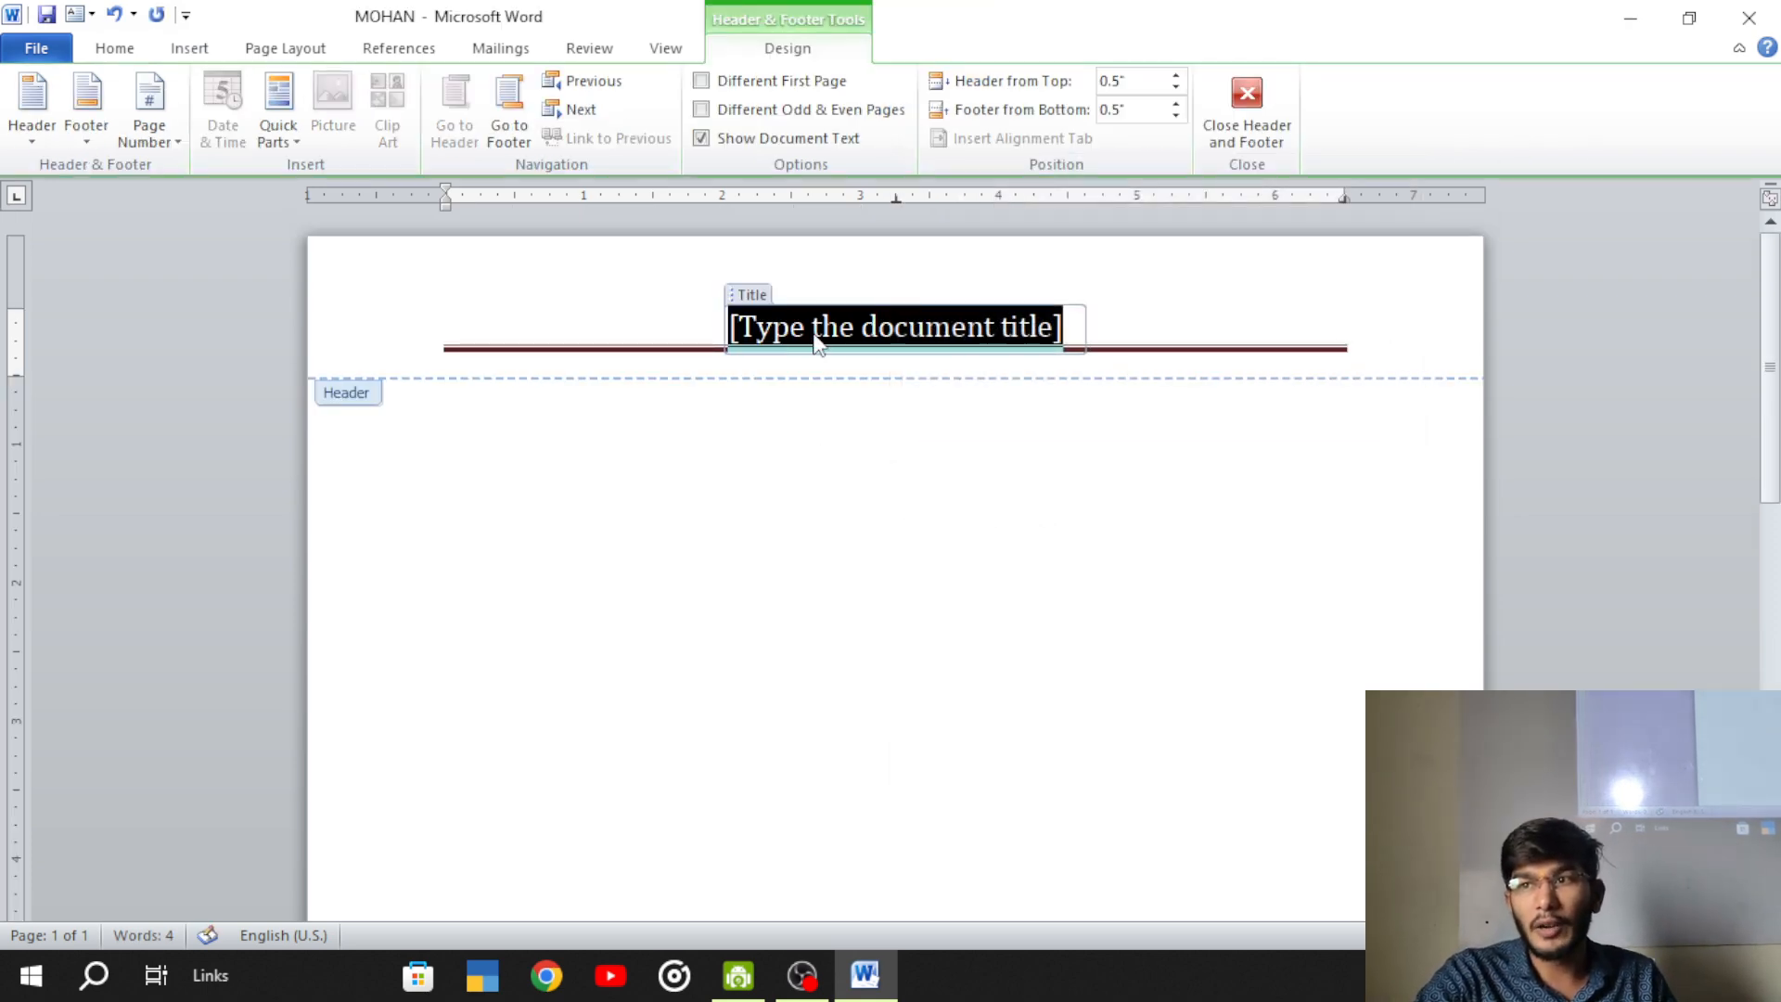
pyautogui.write('An')
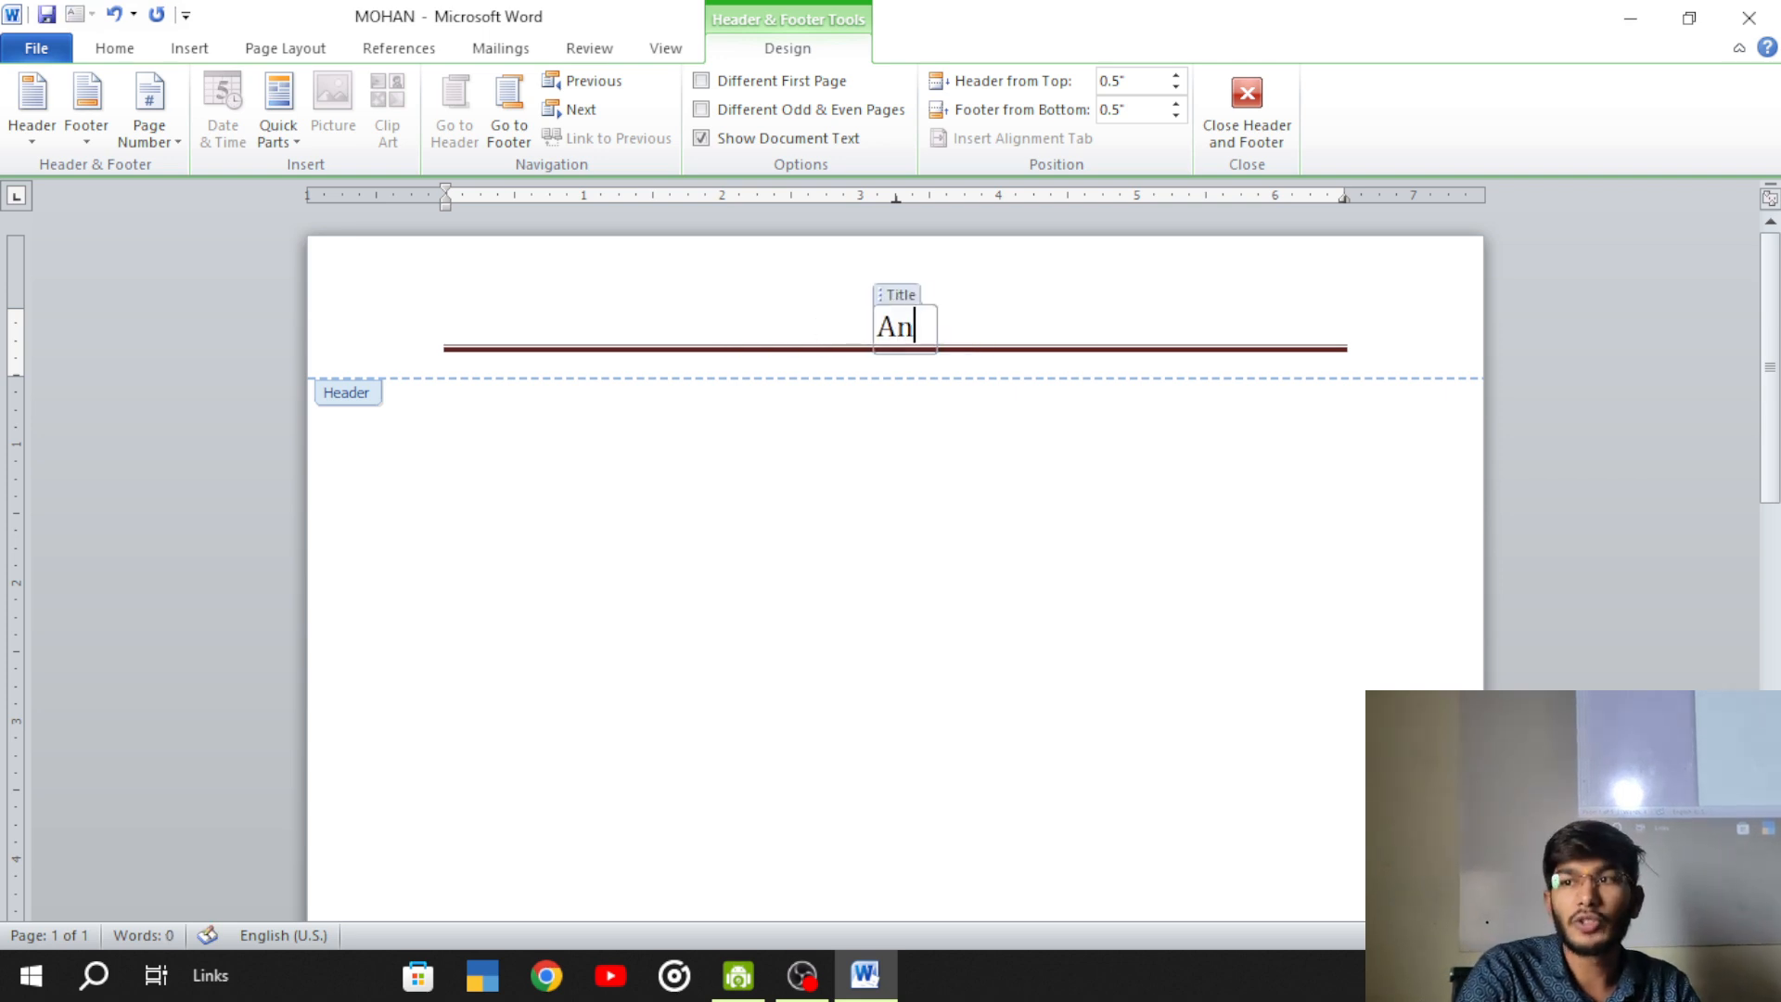
pyautogui.write('ant')
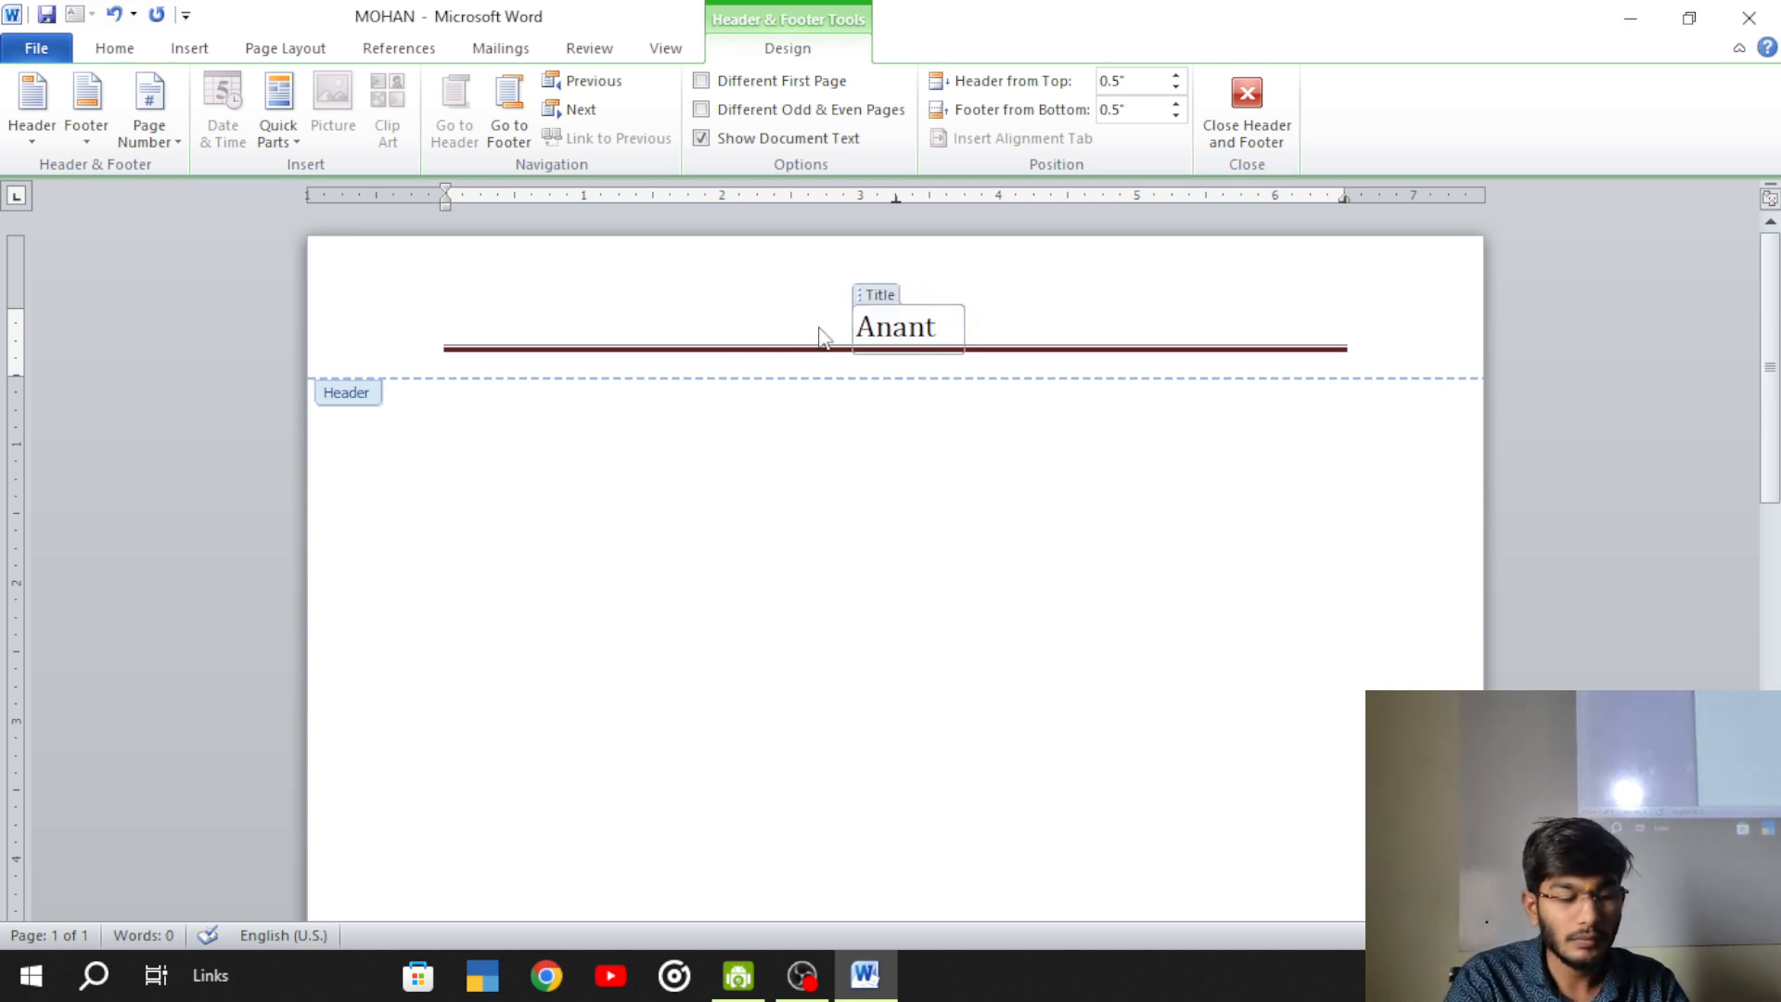
pyautogui.write(' Computer aXCA')
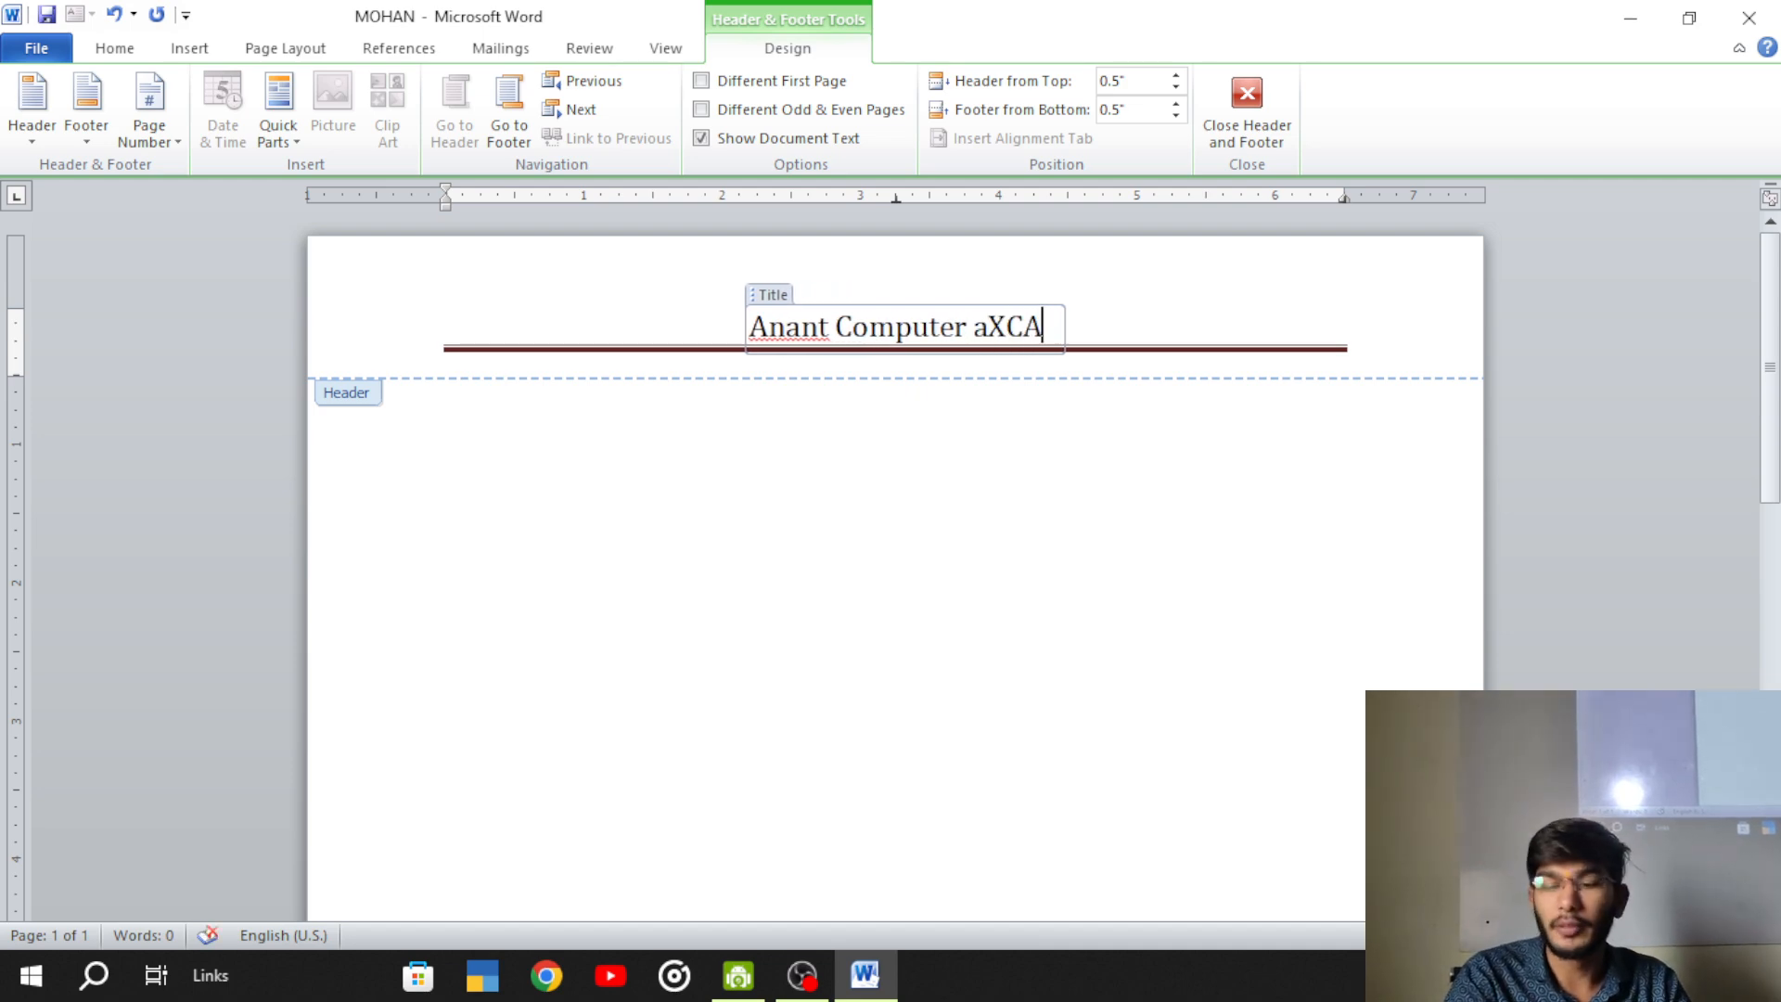
pyautogui.press('BackSpace')
pyautogui.press('BackSpace')
pyautogui.press('BackSpace')
pyautogui.press('BackSpace')
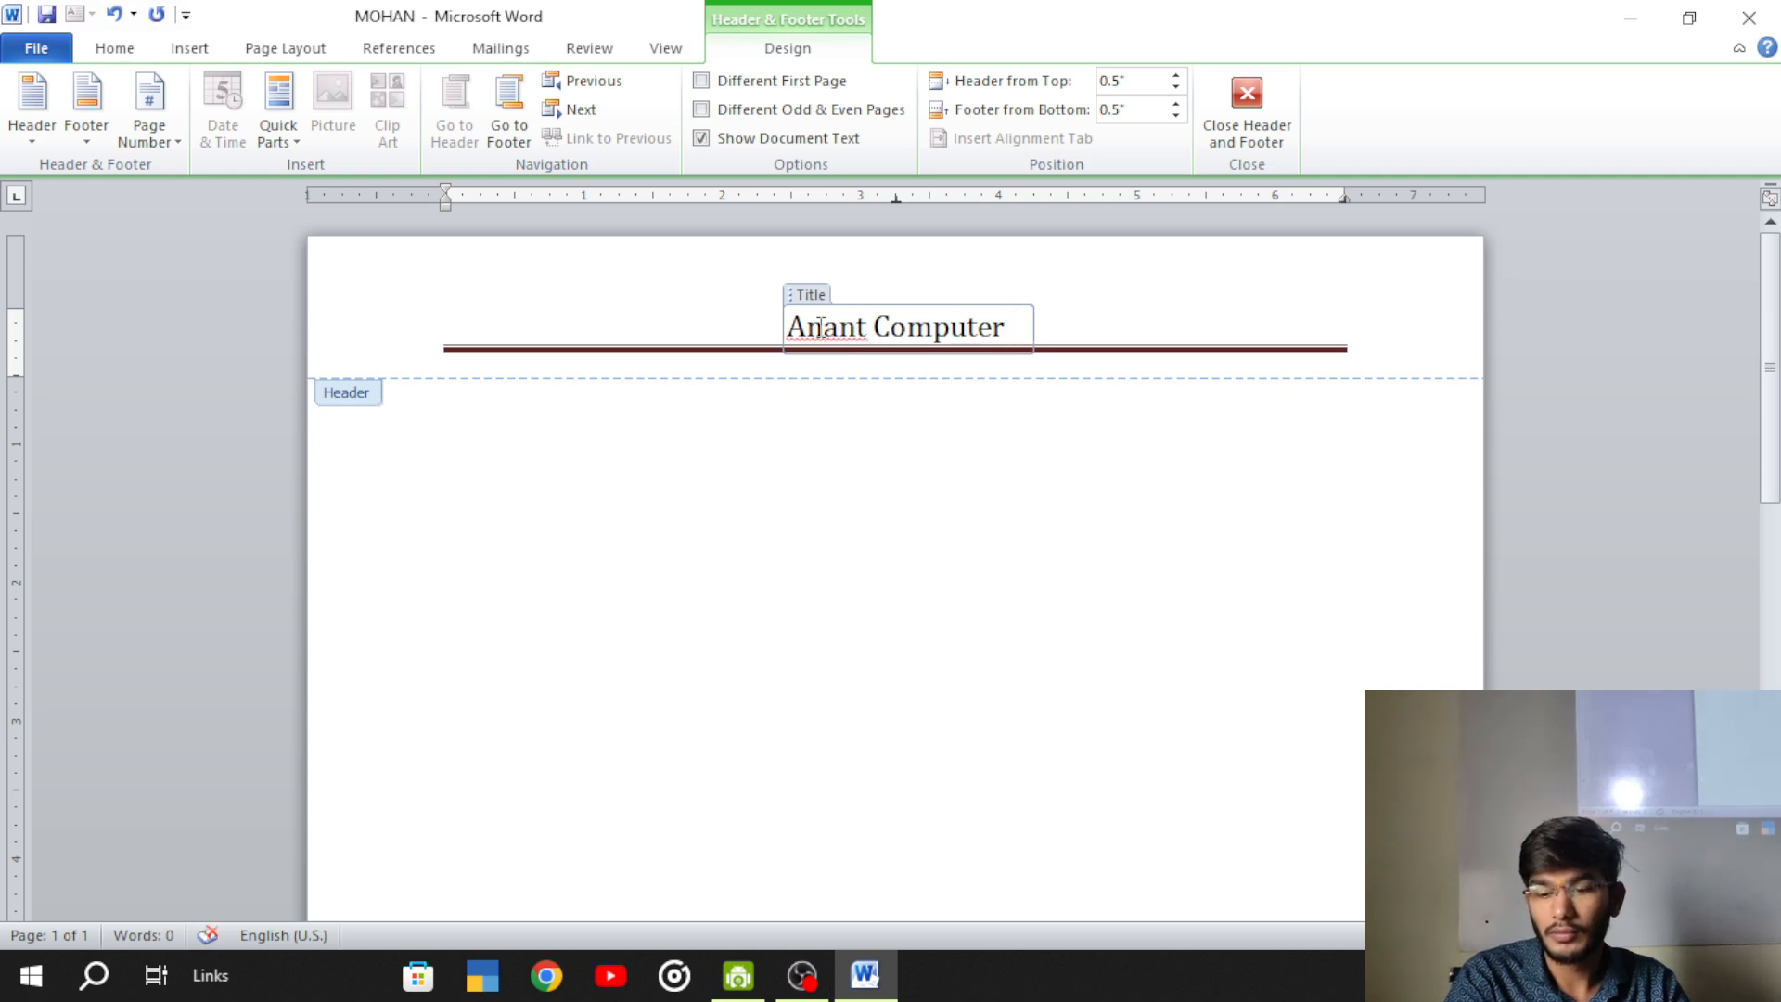
pyautogui.write('Academy')
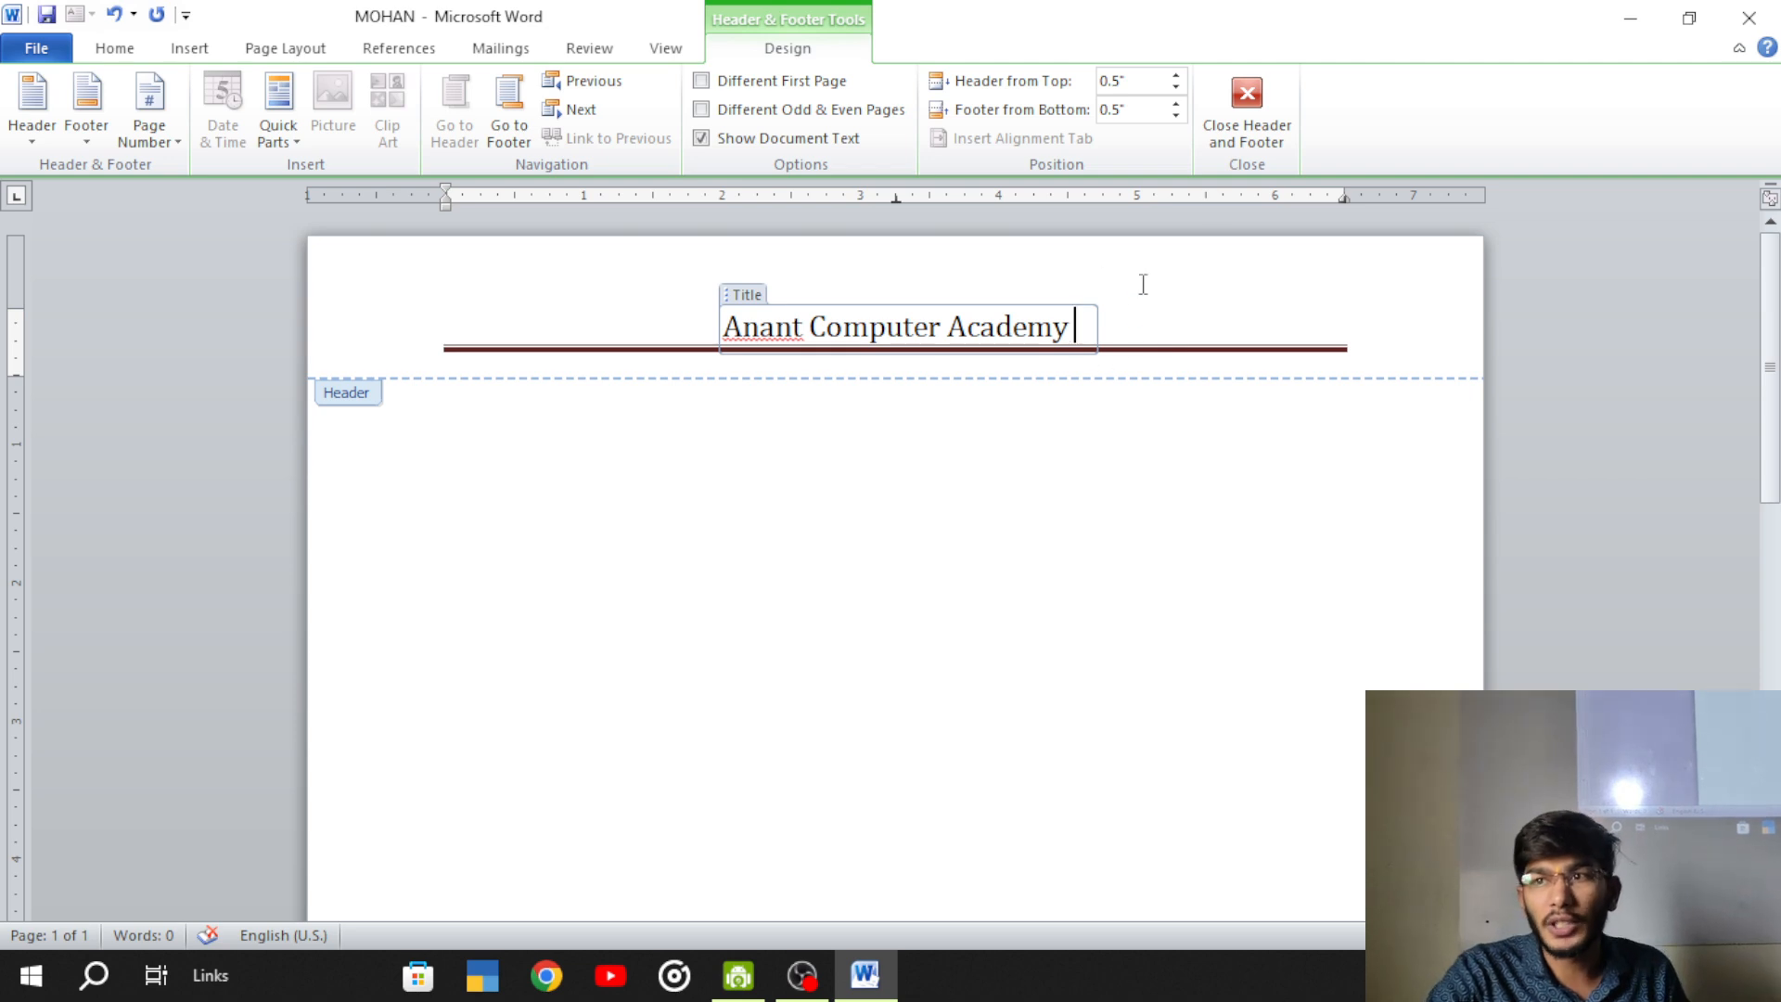
pyautogui.click(1140, 357)
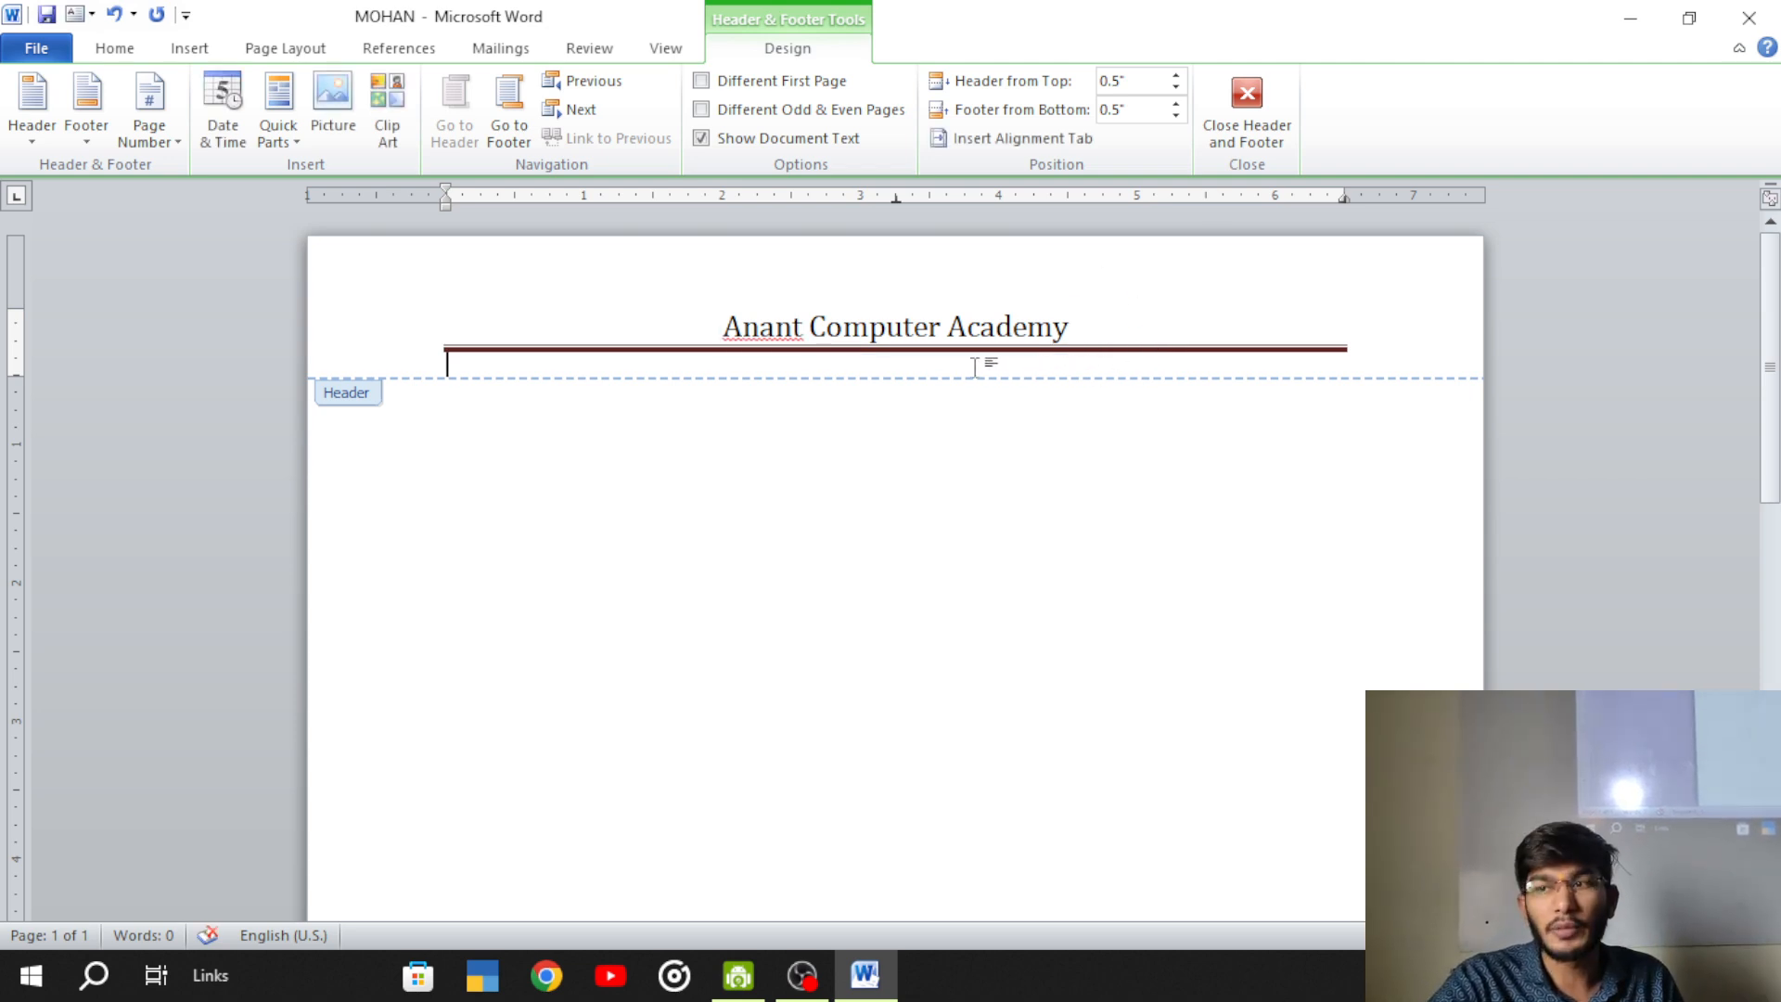
# - Draw a Punched Tape flowchart shape about 1.32" wide and 0.75" high at the right end of the header
pyautogui.click(116, 51)
pyautogui.click(189, 51)
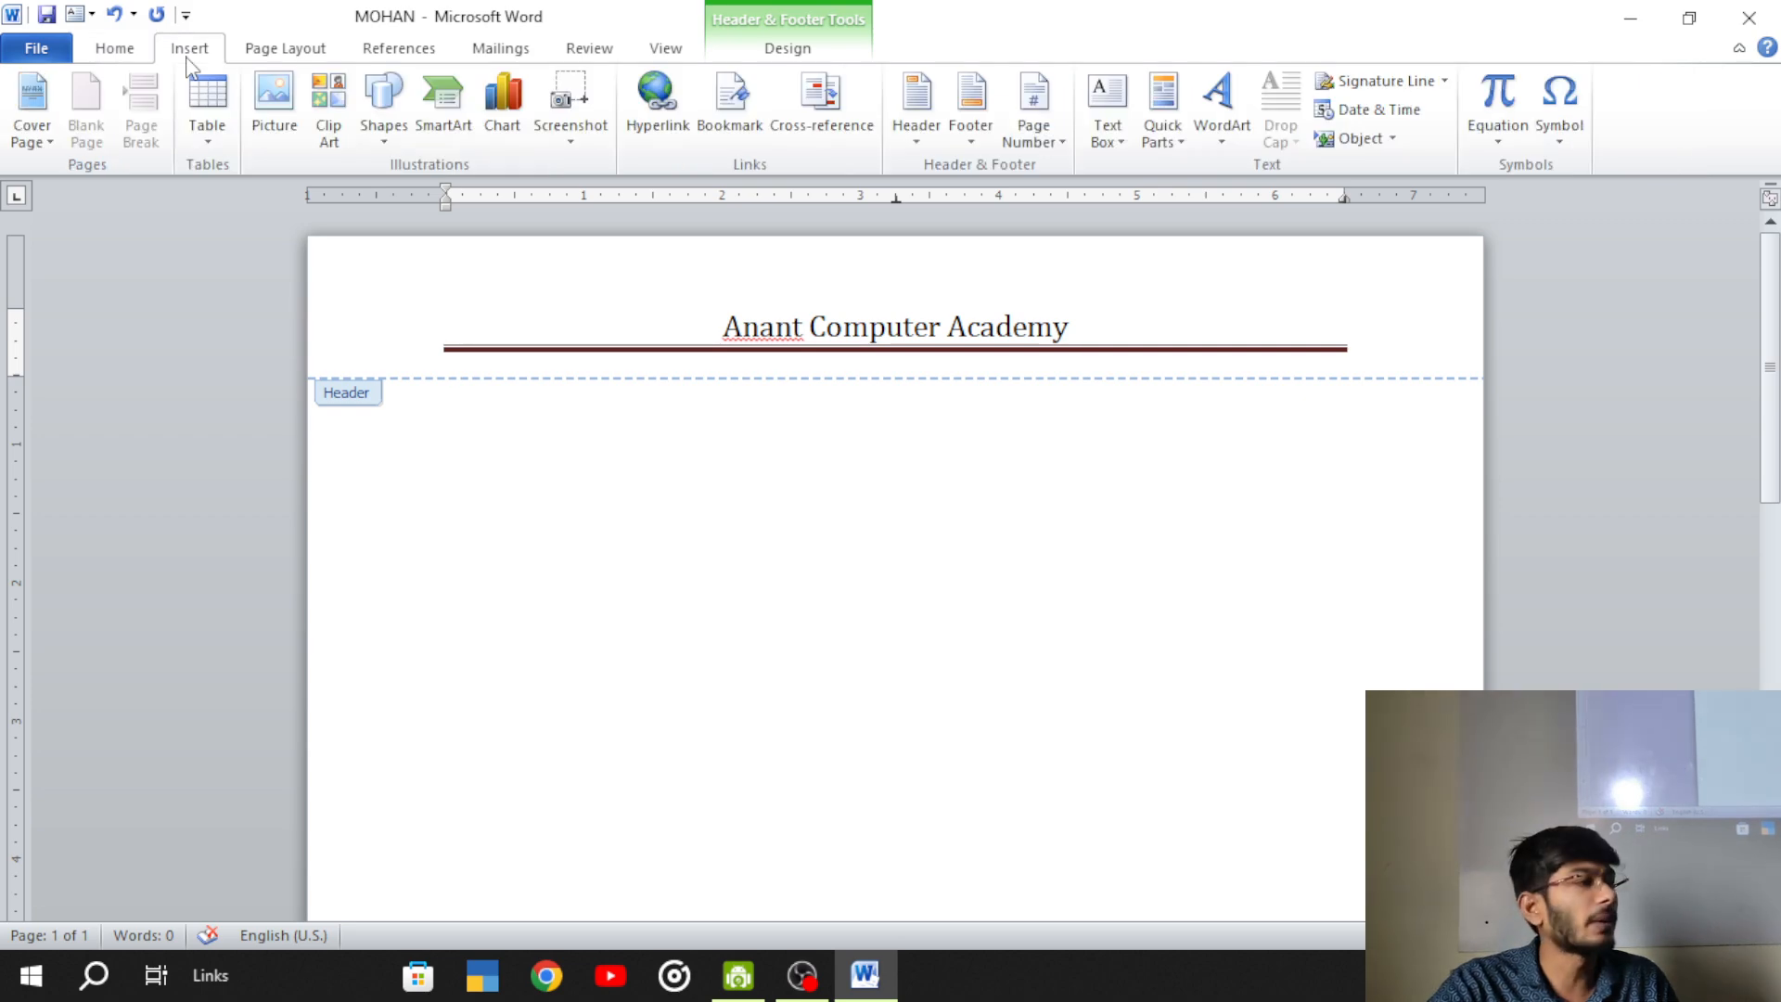
pyautogui.click(384, 135)
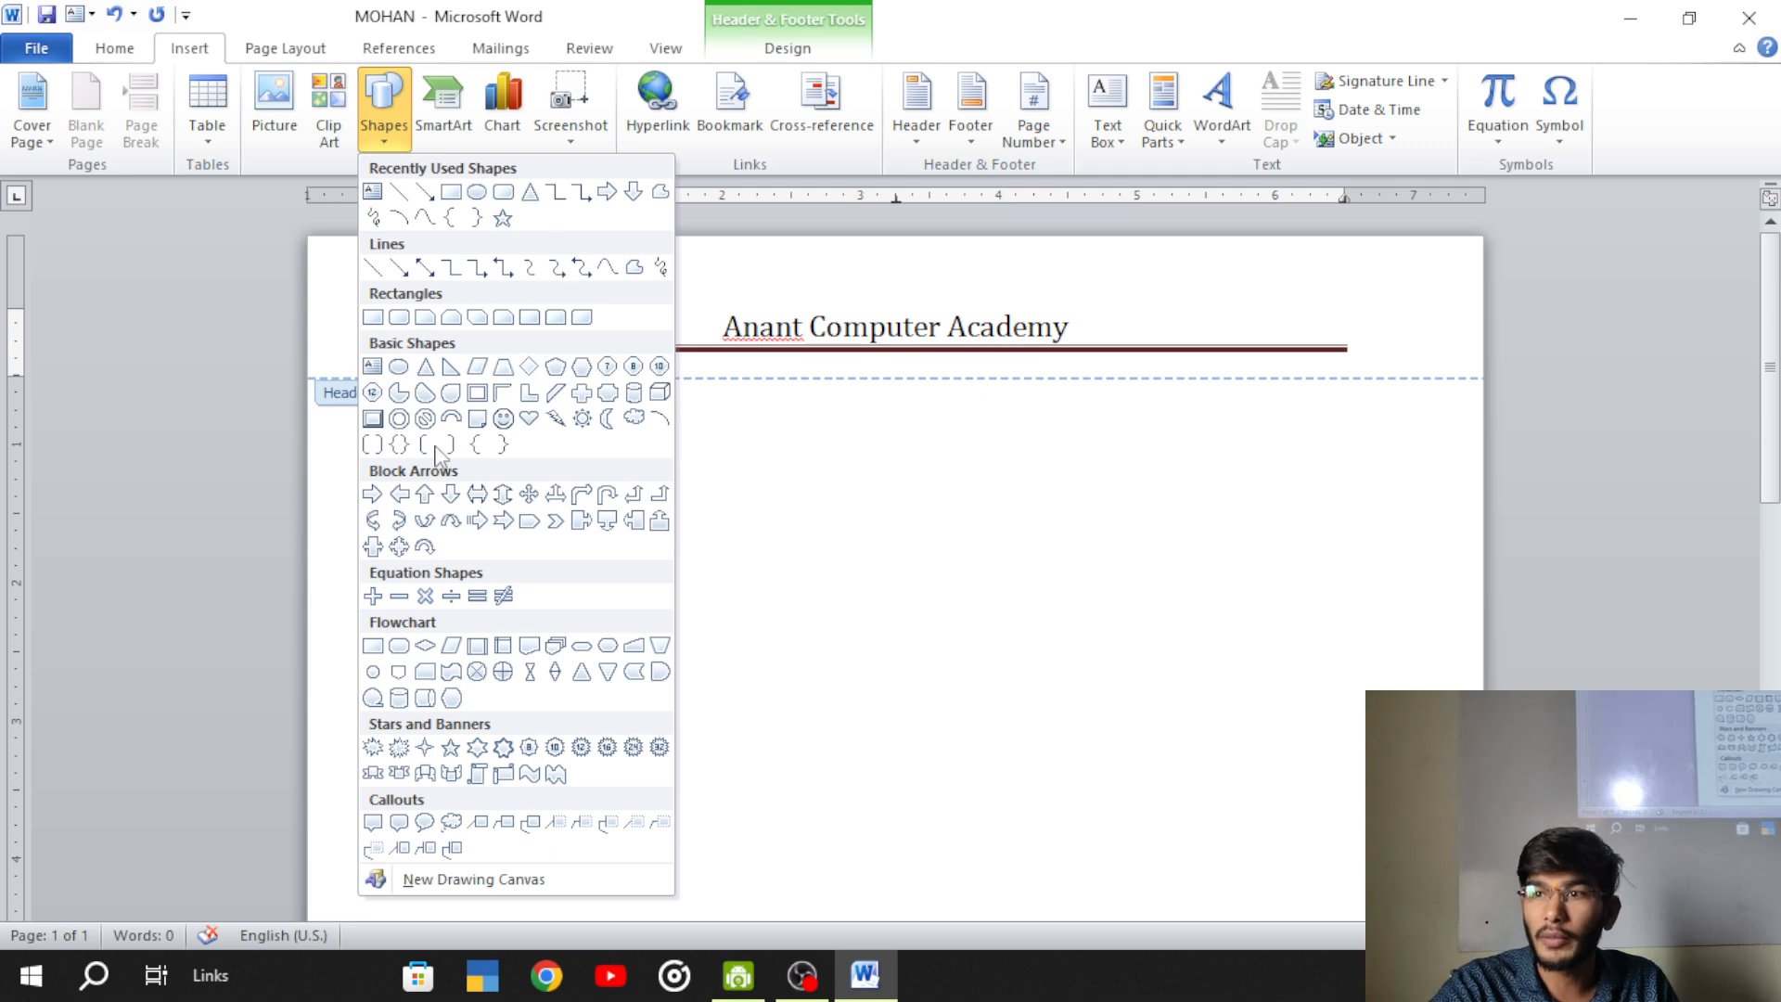
pyautogui.click(450, 682)
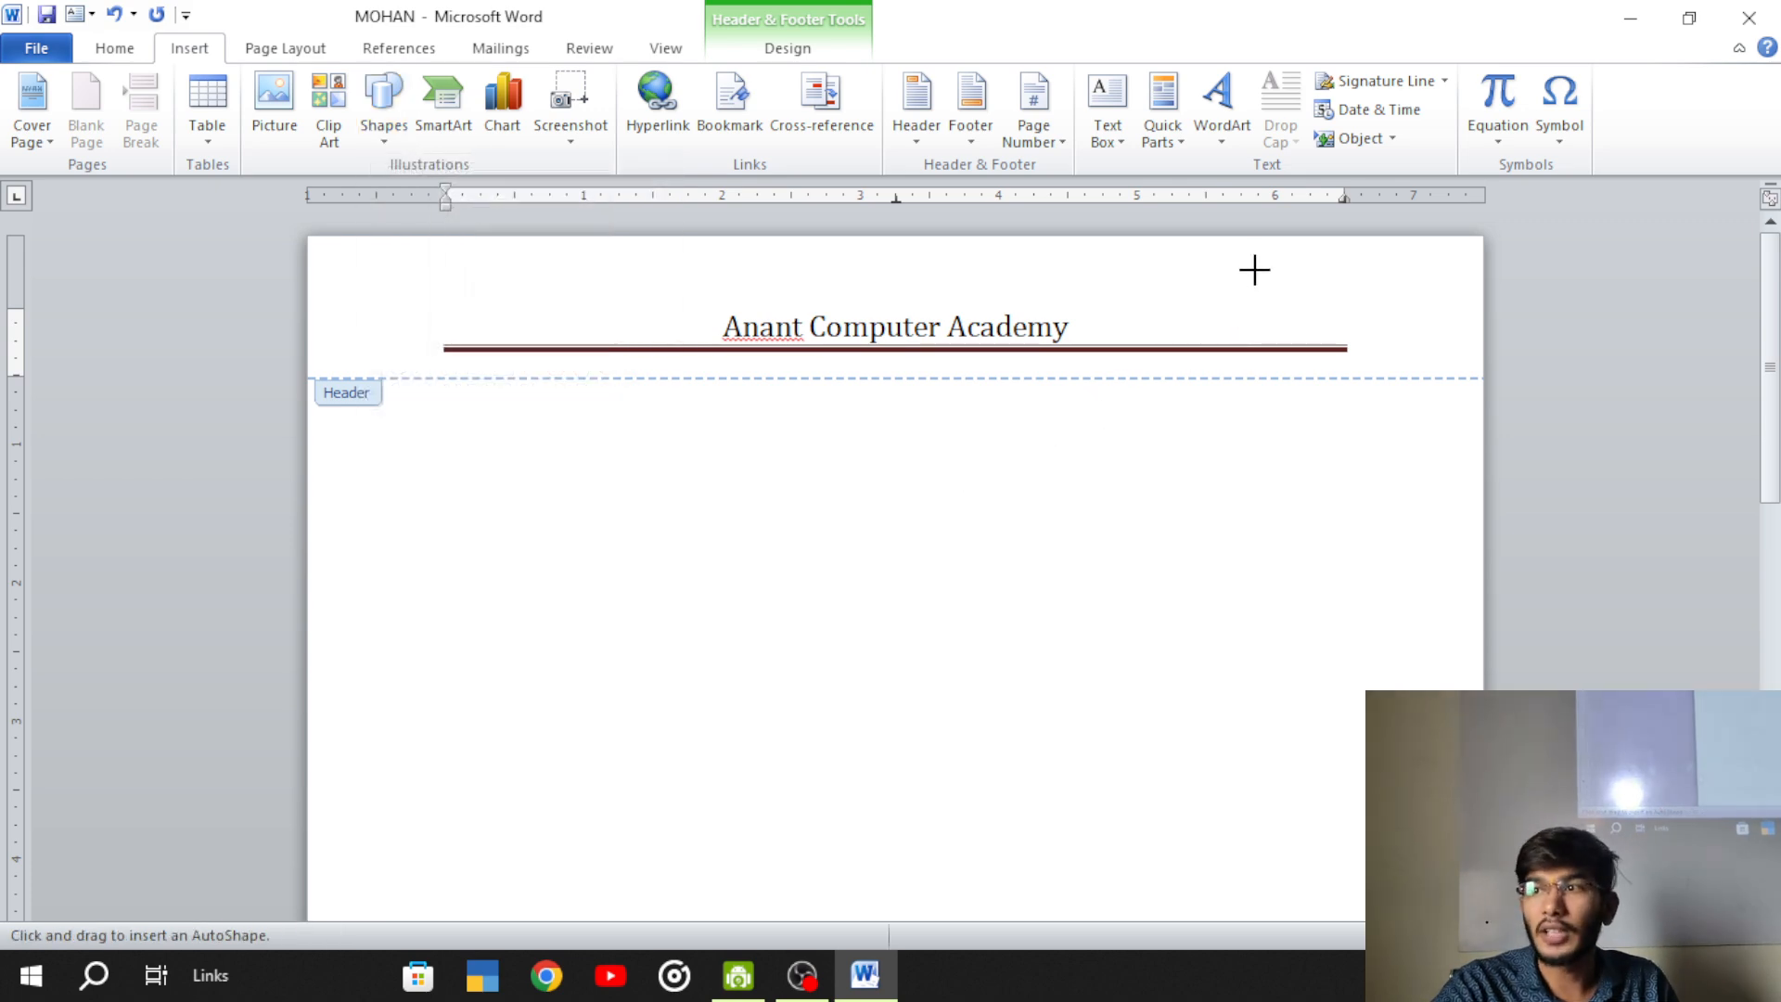
pyautogui.moveTo(1246, 276)
pyautogui.mouseDown()
pyautogui.moveTo(1304, 326)
pyautogui.moveTo(1430, 379)
pyautogui.mouseUp()
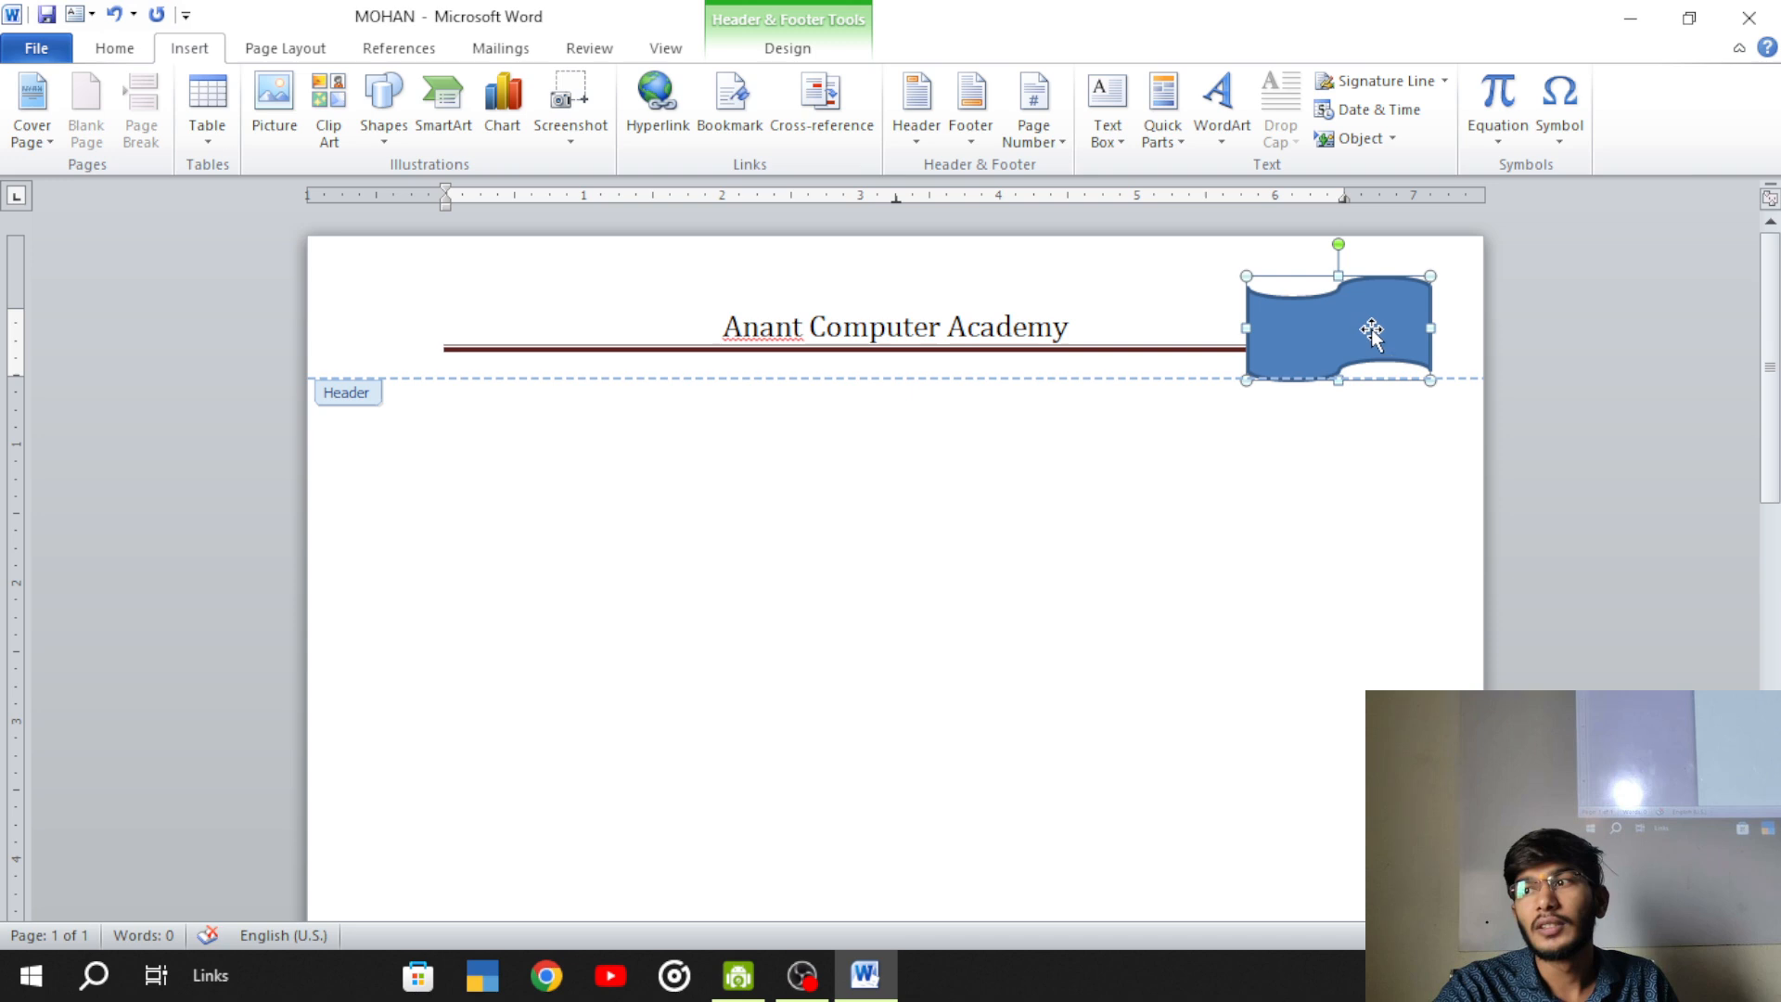
pyautogui.moveTo(1376, 326); pyautogui.dragTo(1379, 307)
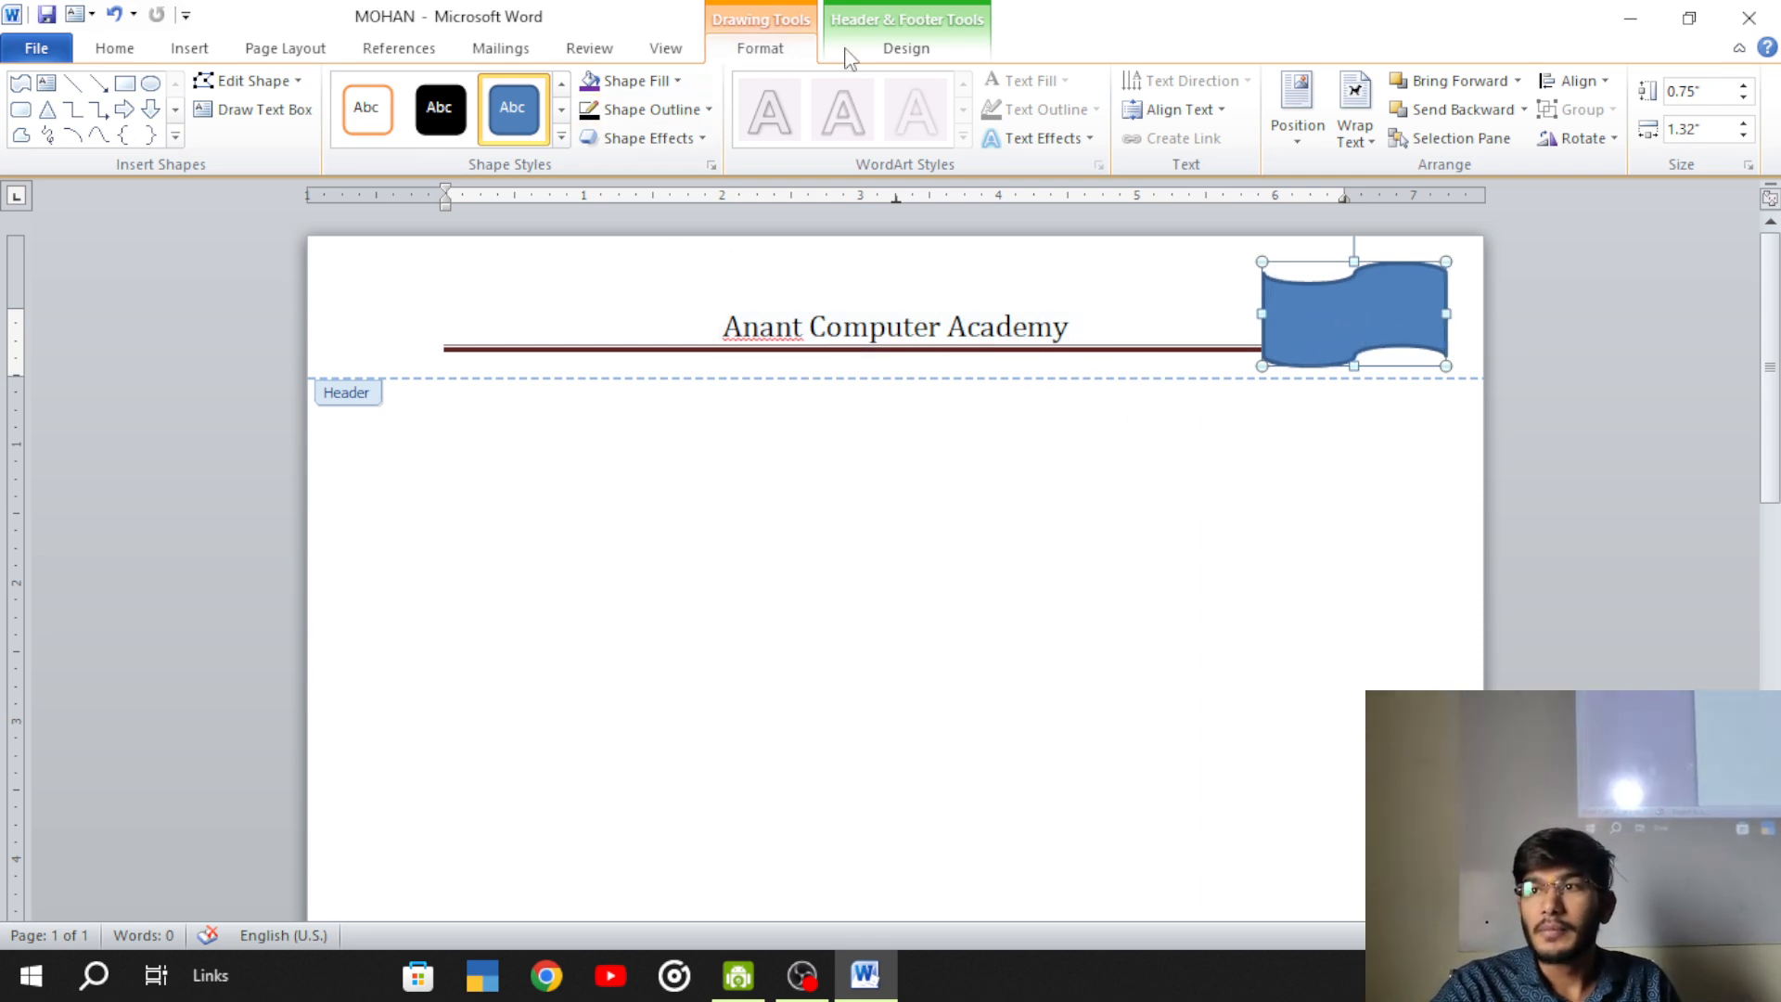
# - Remove the header shape's fill and give it a custom magenta outline with RGB 188, 6, 153
pyautogui.click(633, 81)
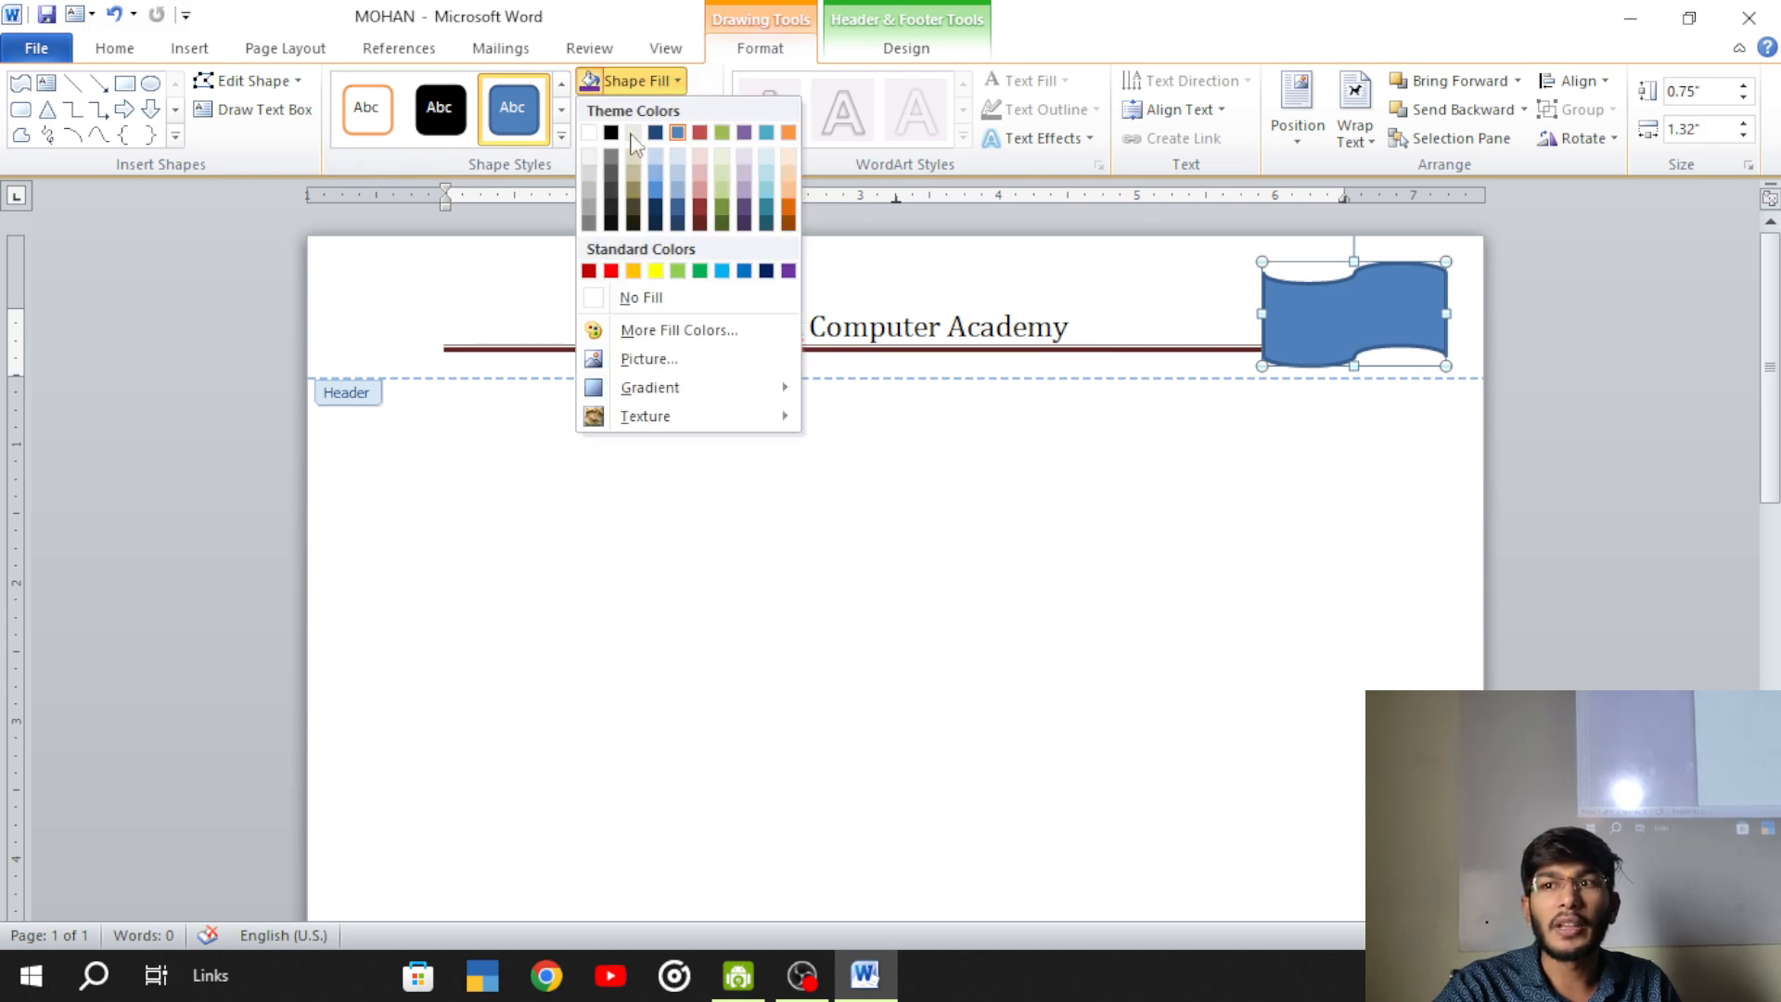
pyautogui.click(643, 298)
pyautogui.click(649, 109)
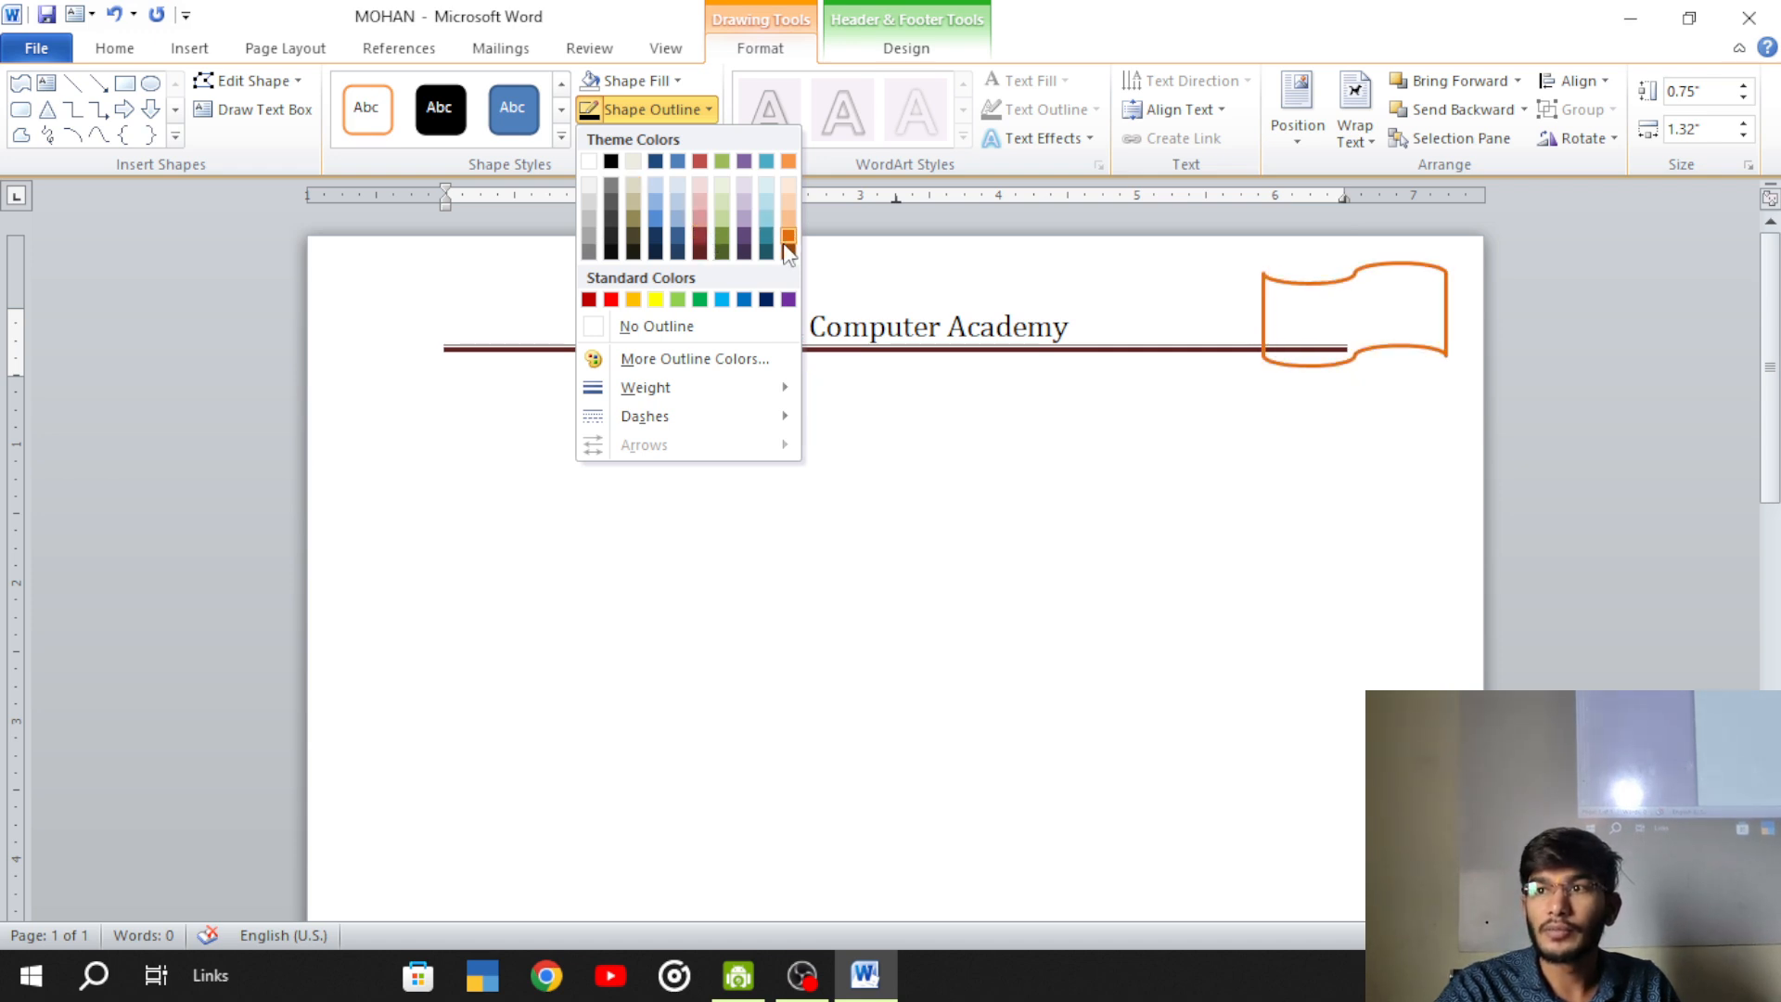
pyautogui.click(646, 358)
pyautogui.click(906, 354)
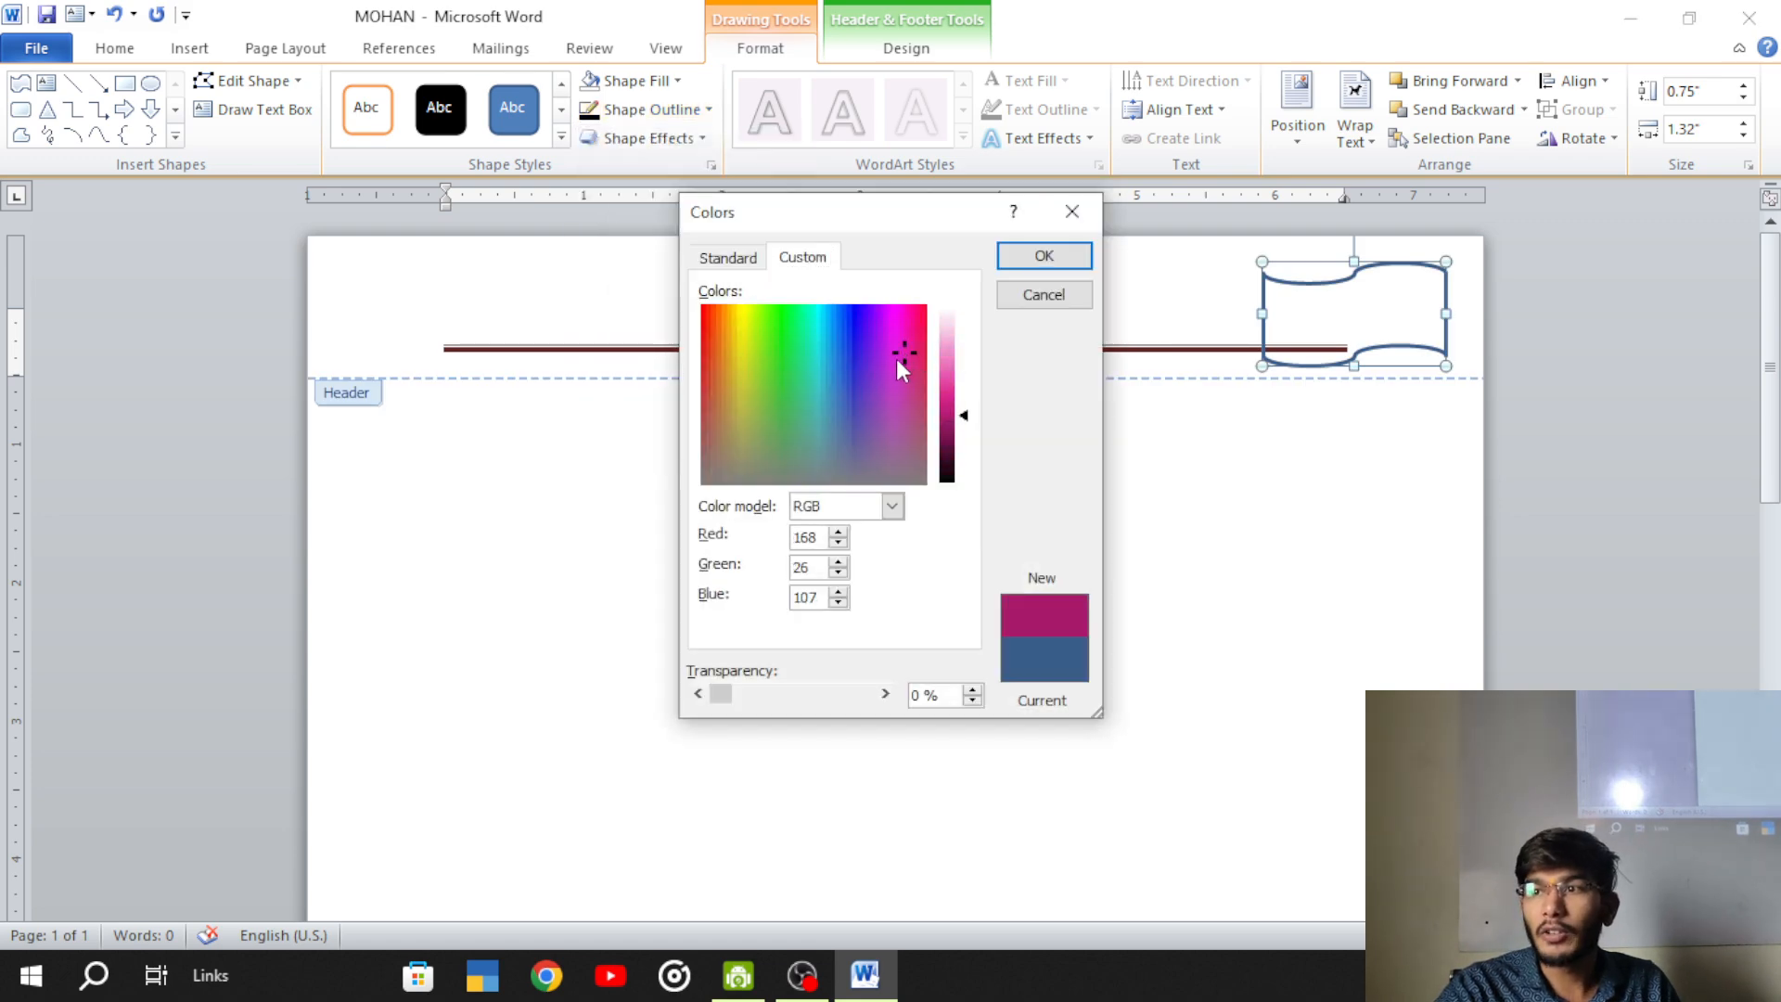
pyautogui.click(895, 317)
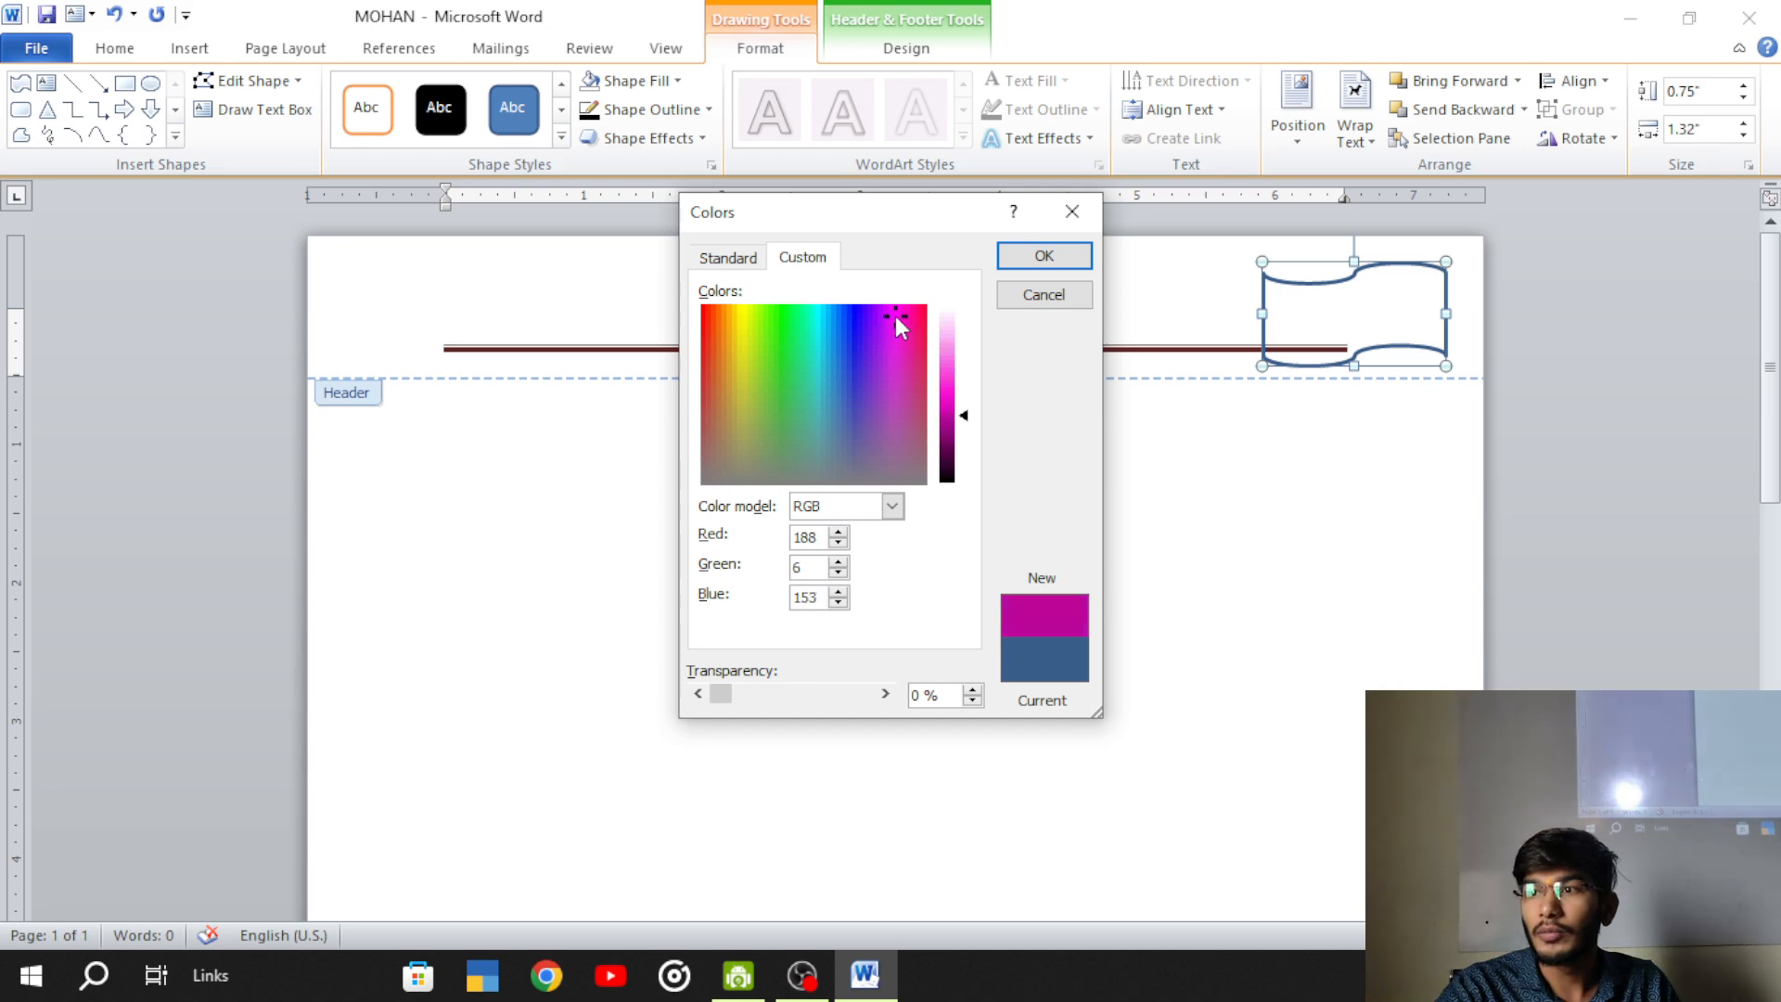
pyautogui.click(1030, 260)
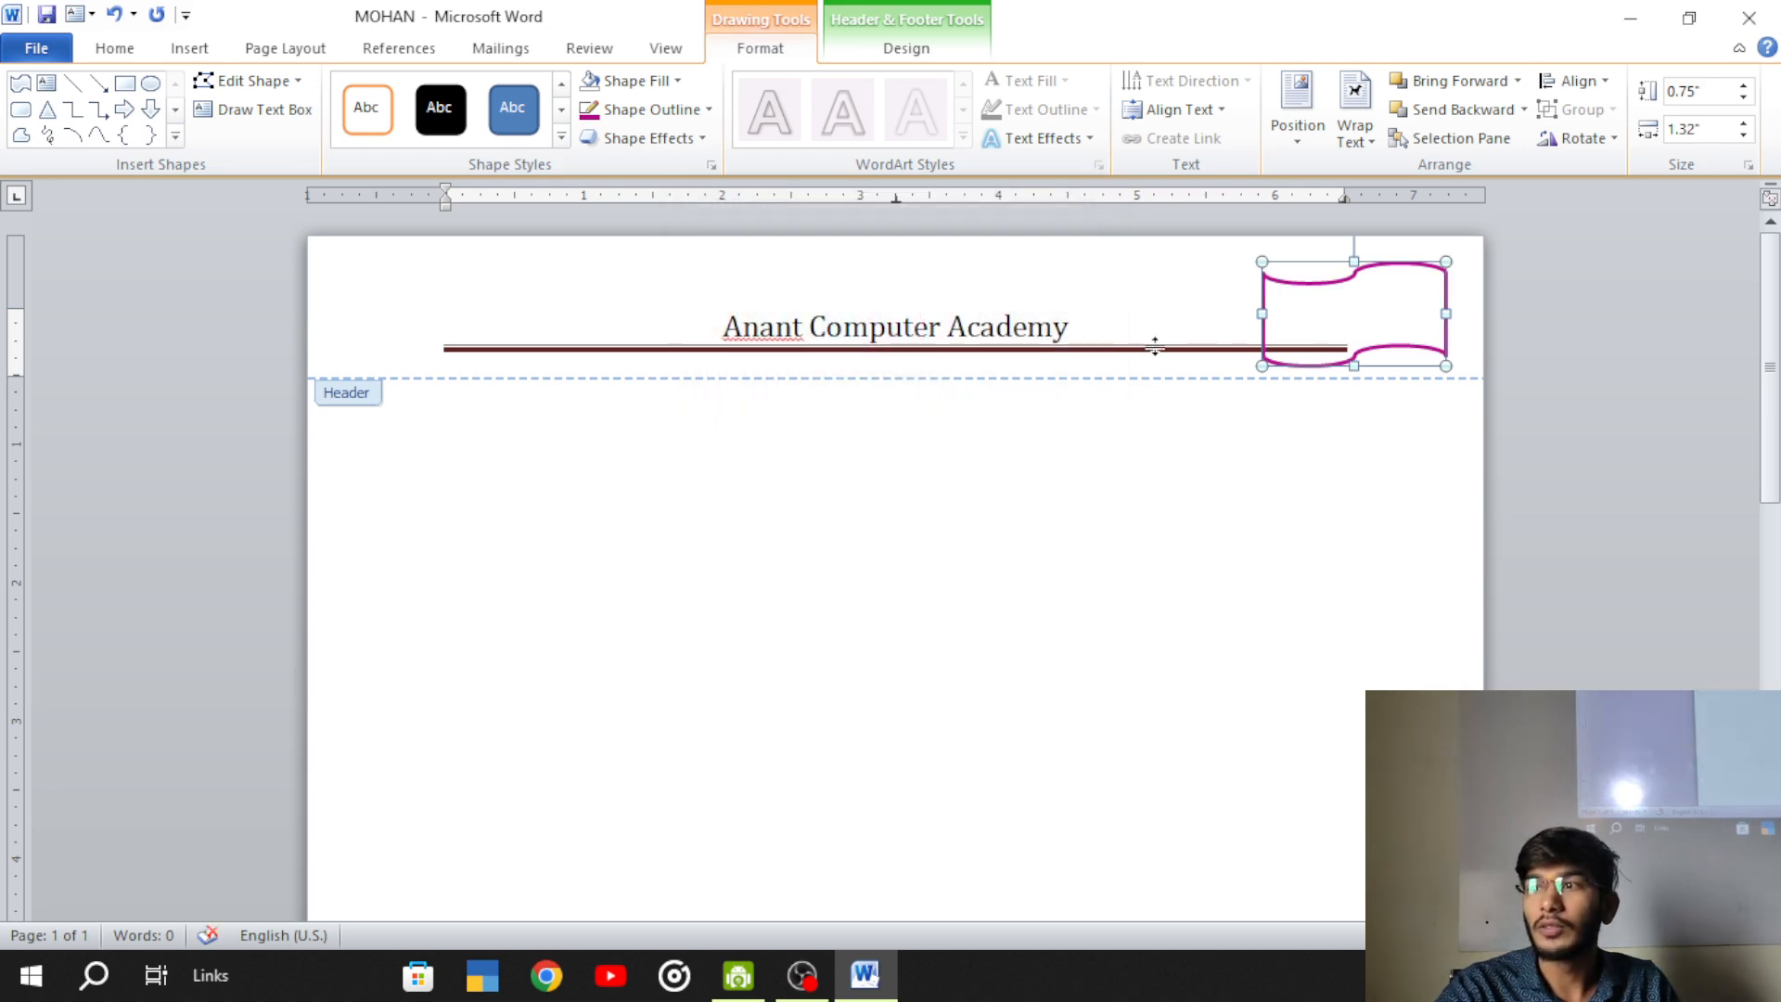
# - Shorten the header shape so it ends above the title line, and enable text entry inside it
pyautogui.click(1160, 306)
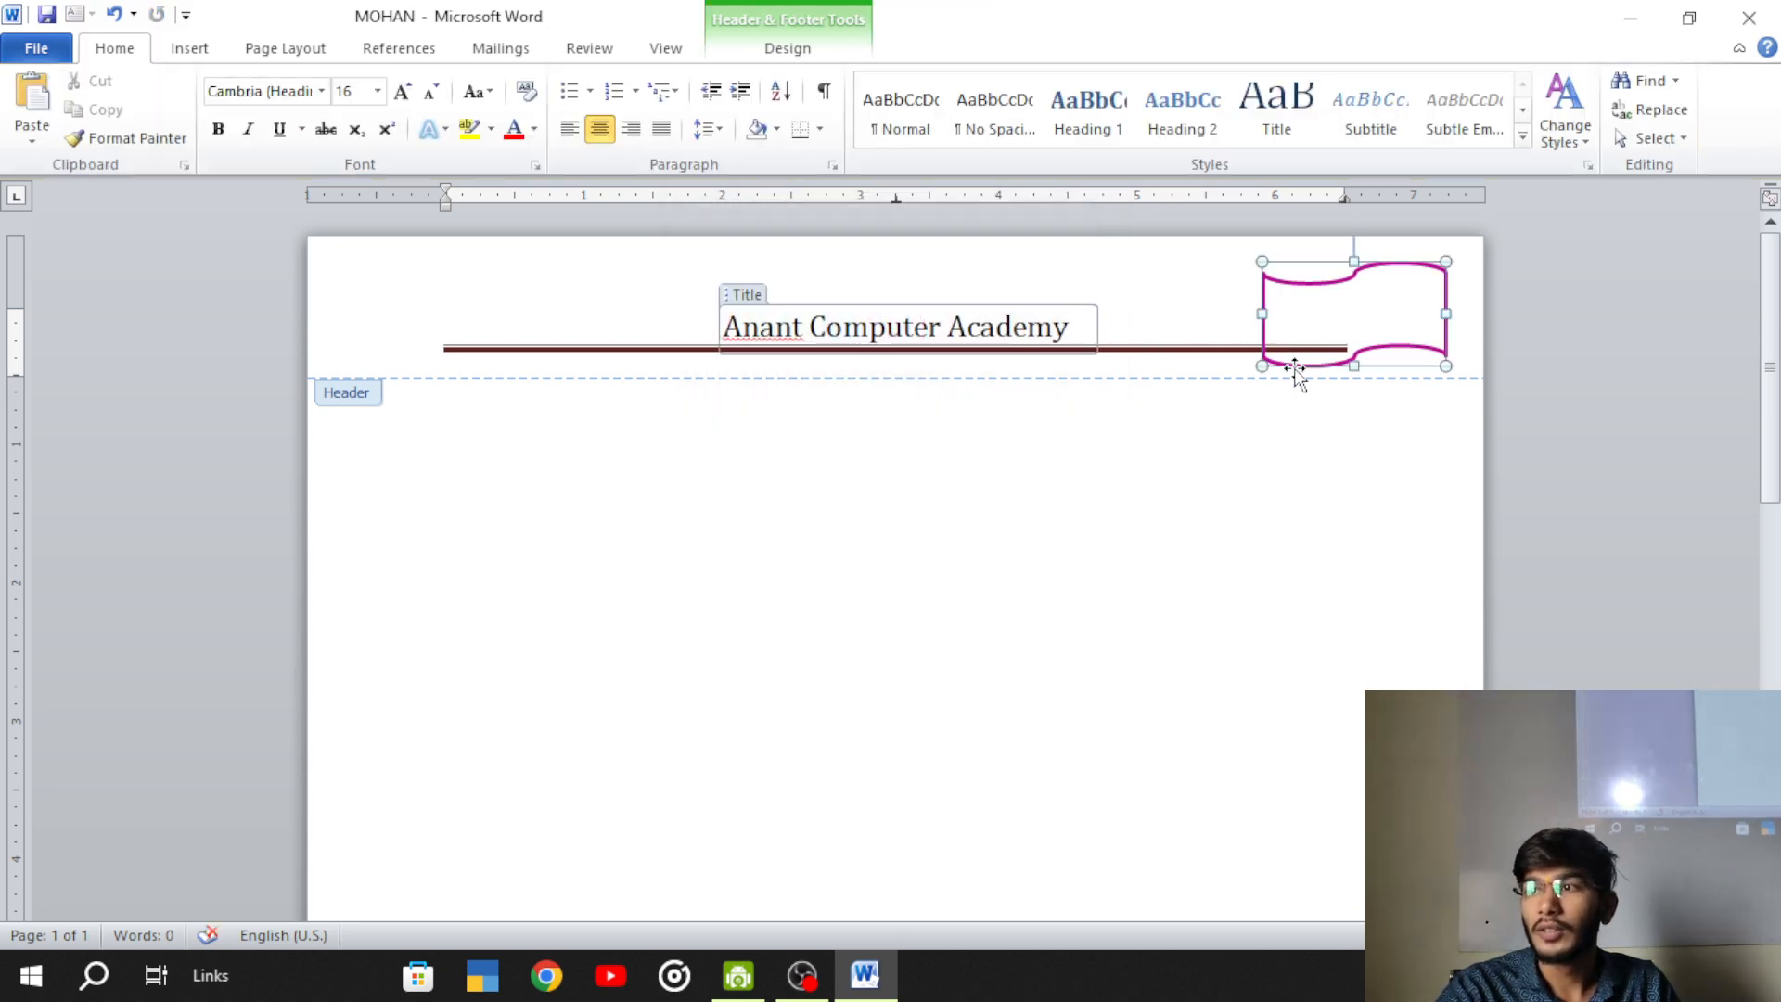
pyautogui.moveTo(1294, 369); pyautogui.dragTo(1354, 342)
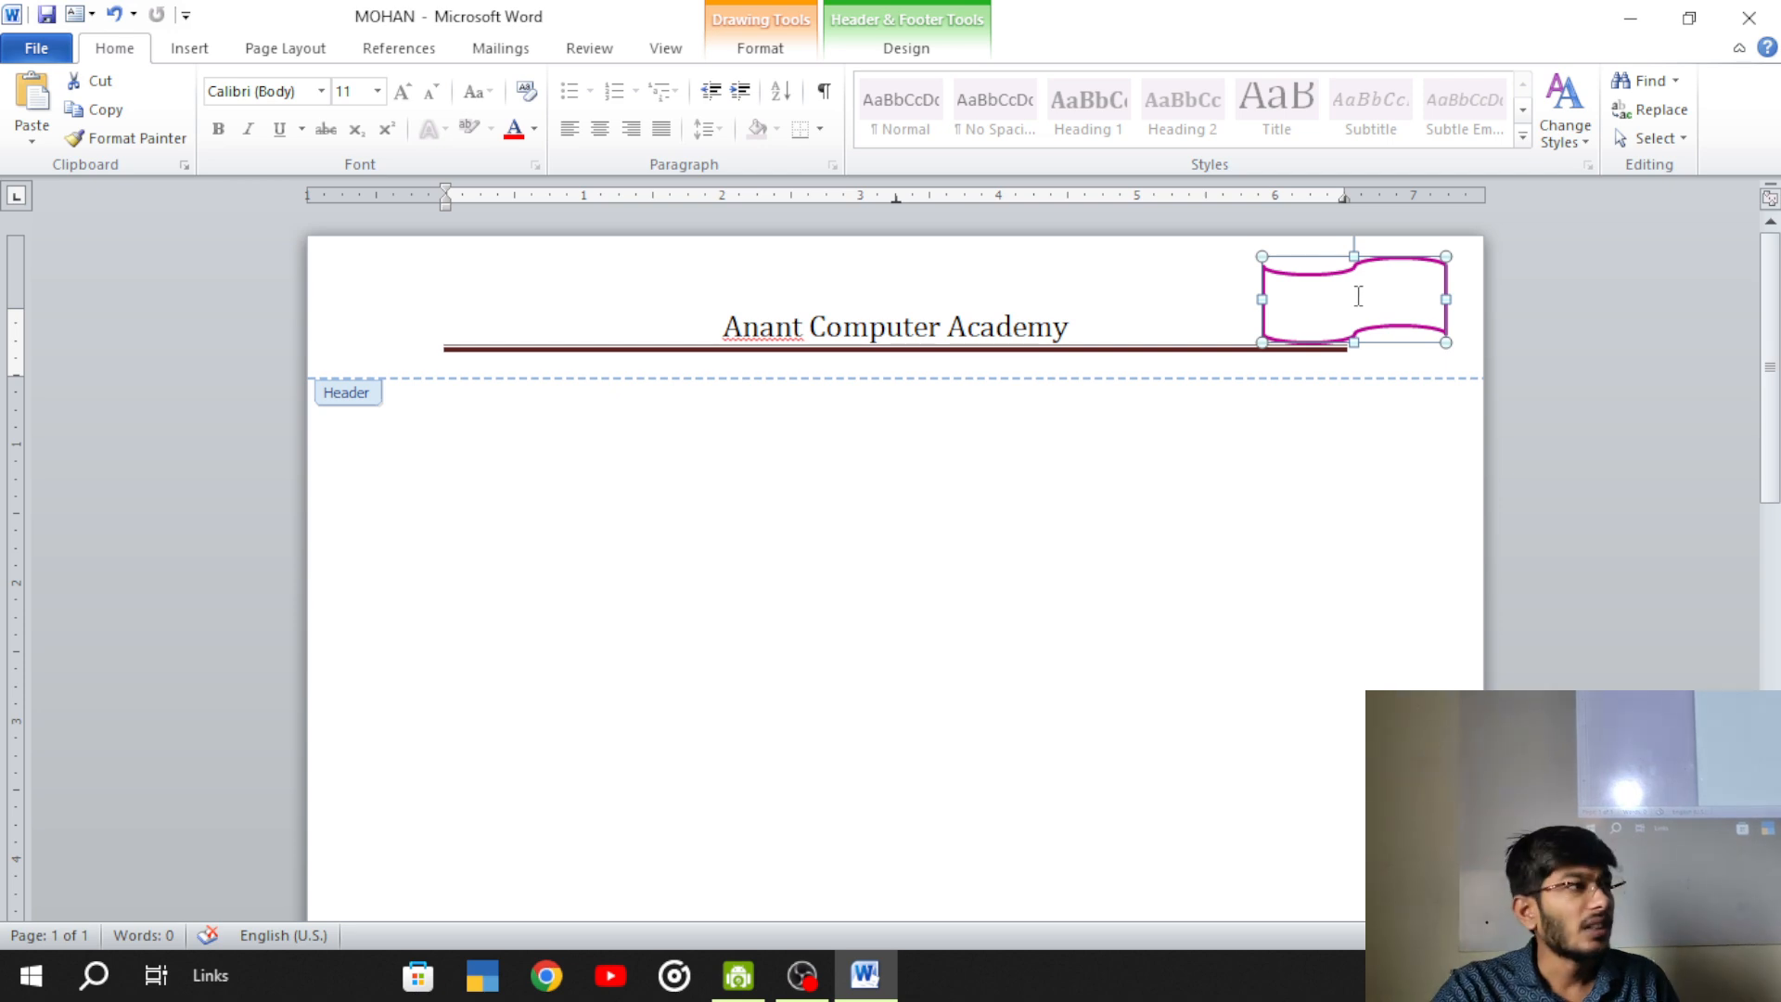
pyautogui.rightClick(1357, 297)
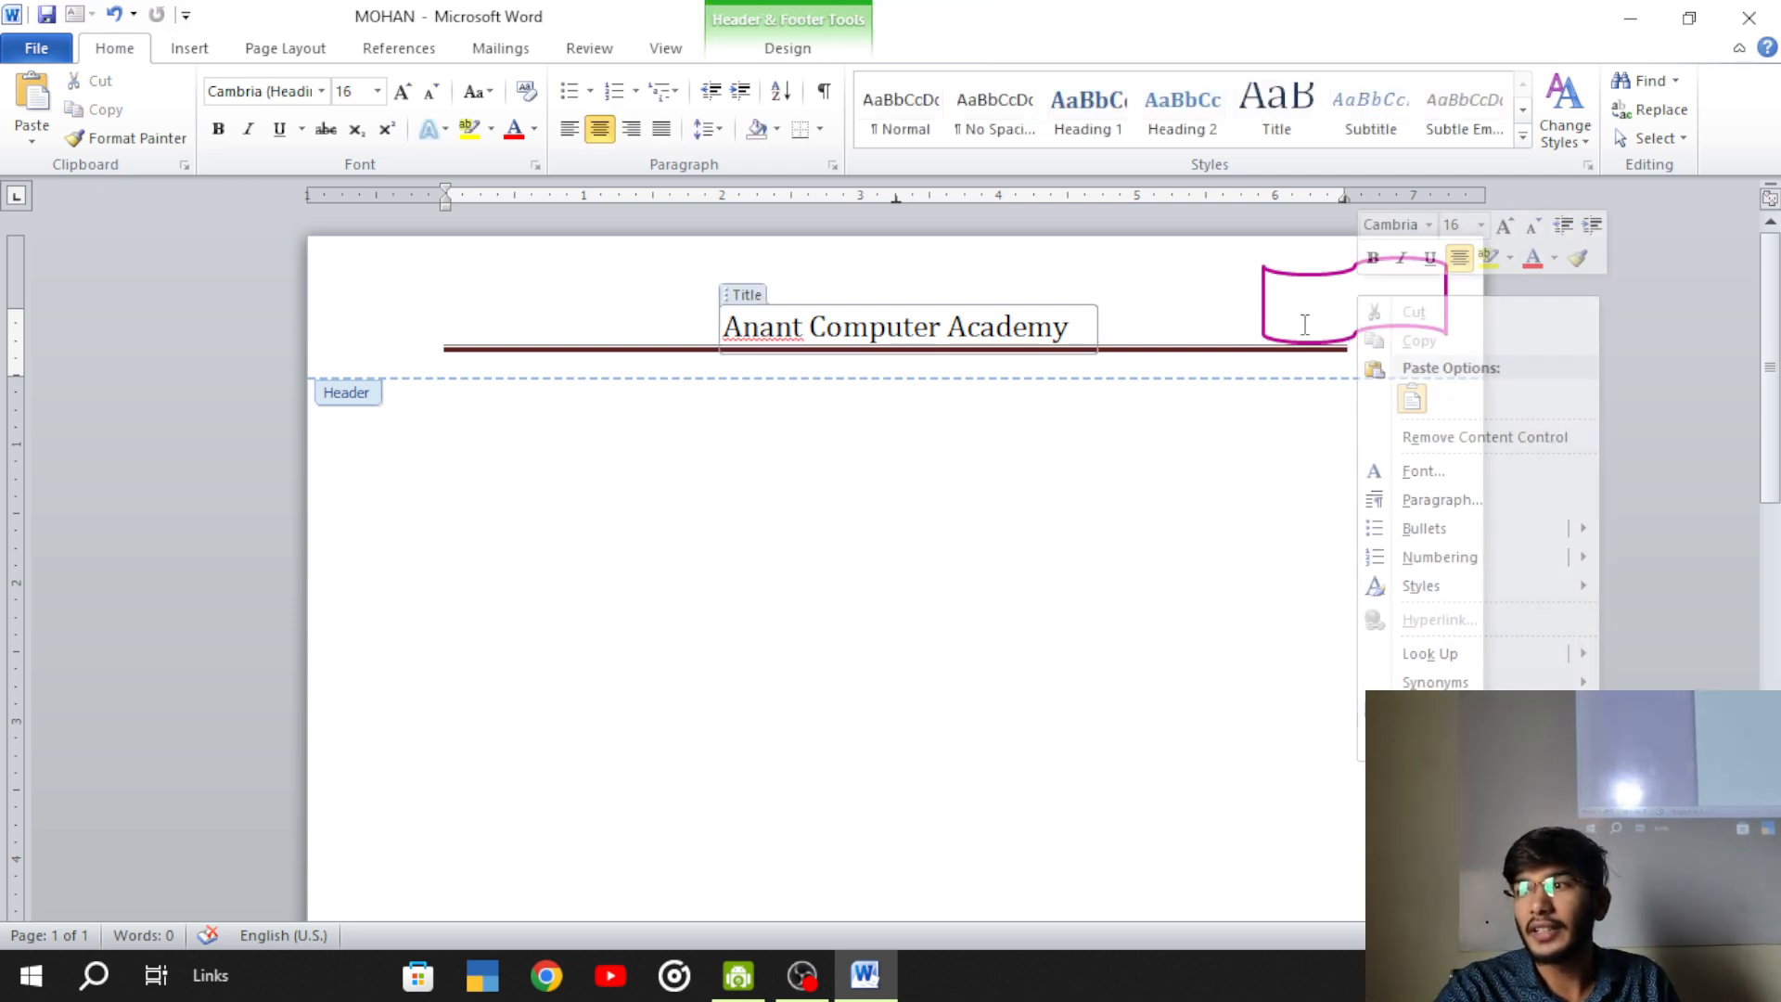
pyautogui.click(1305, 324)
pyautogui.click(1330, 309)
pyautogui.click(1359, 336)
pyautogui.click(1351, 299)
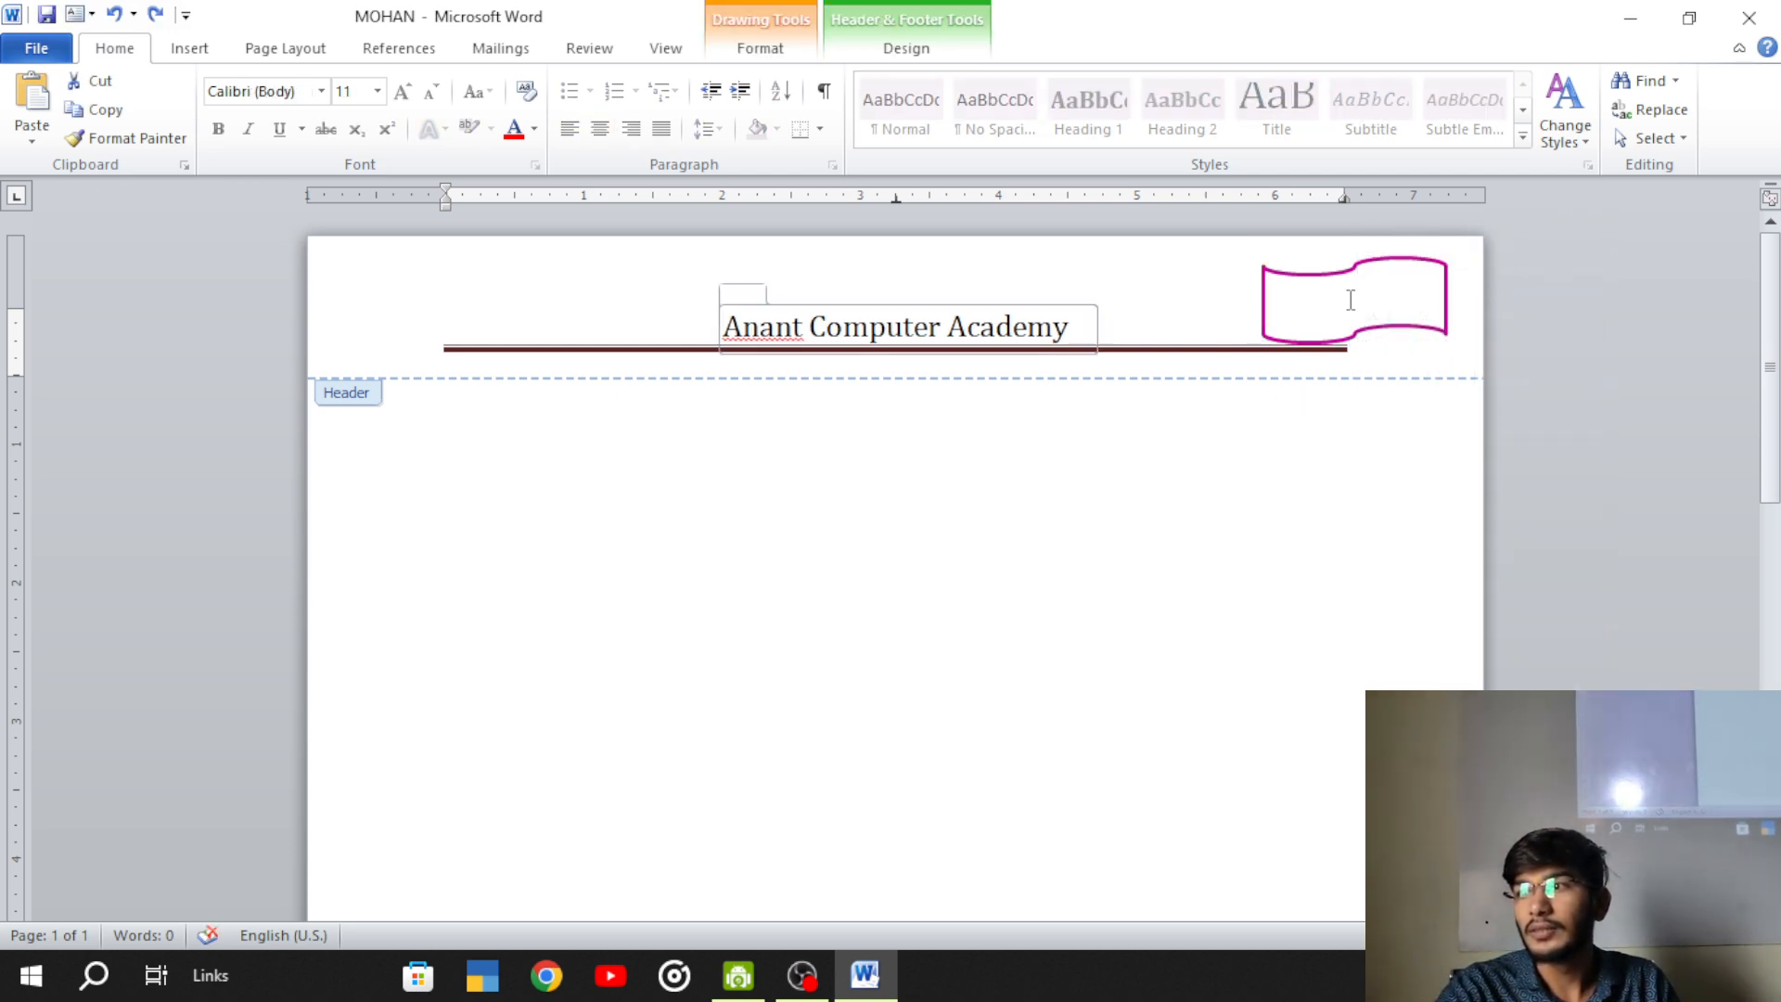
pyautogui.rightClick(1351, 300)
pyautogui.click(1325, 341)
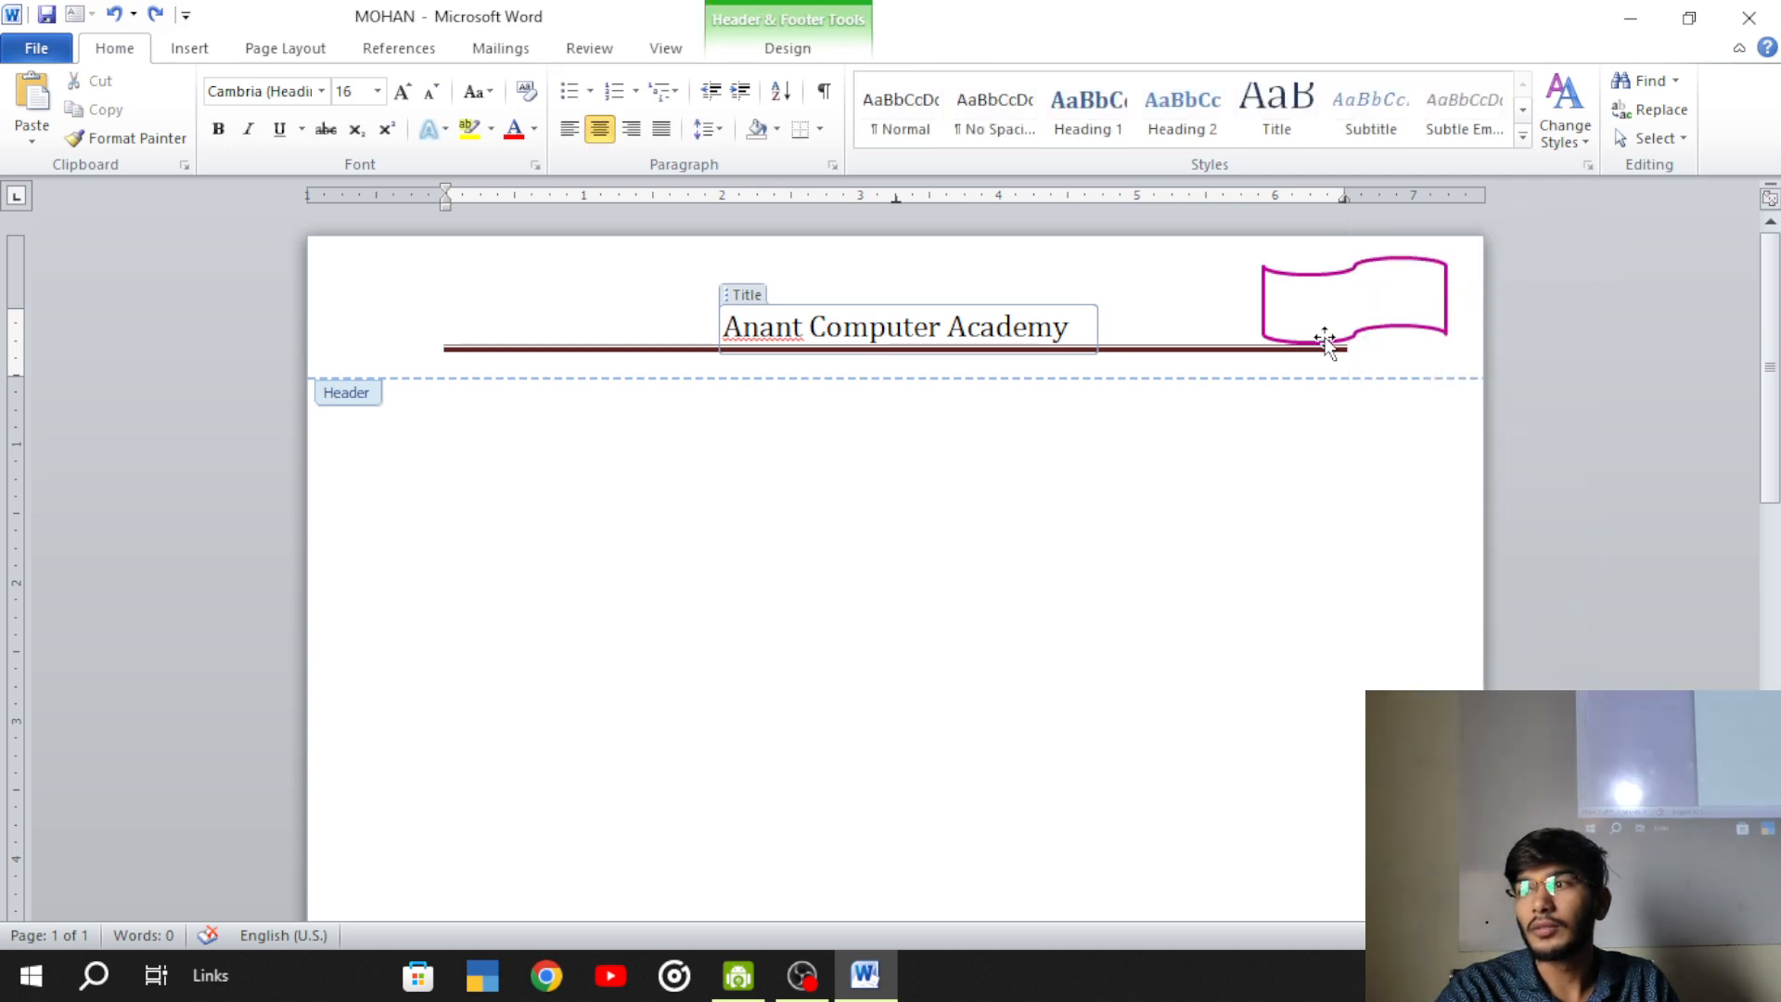
pyautogui.rightClick(1325, 341)
pyautogui.click(1324, 339)
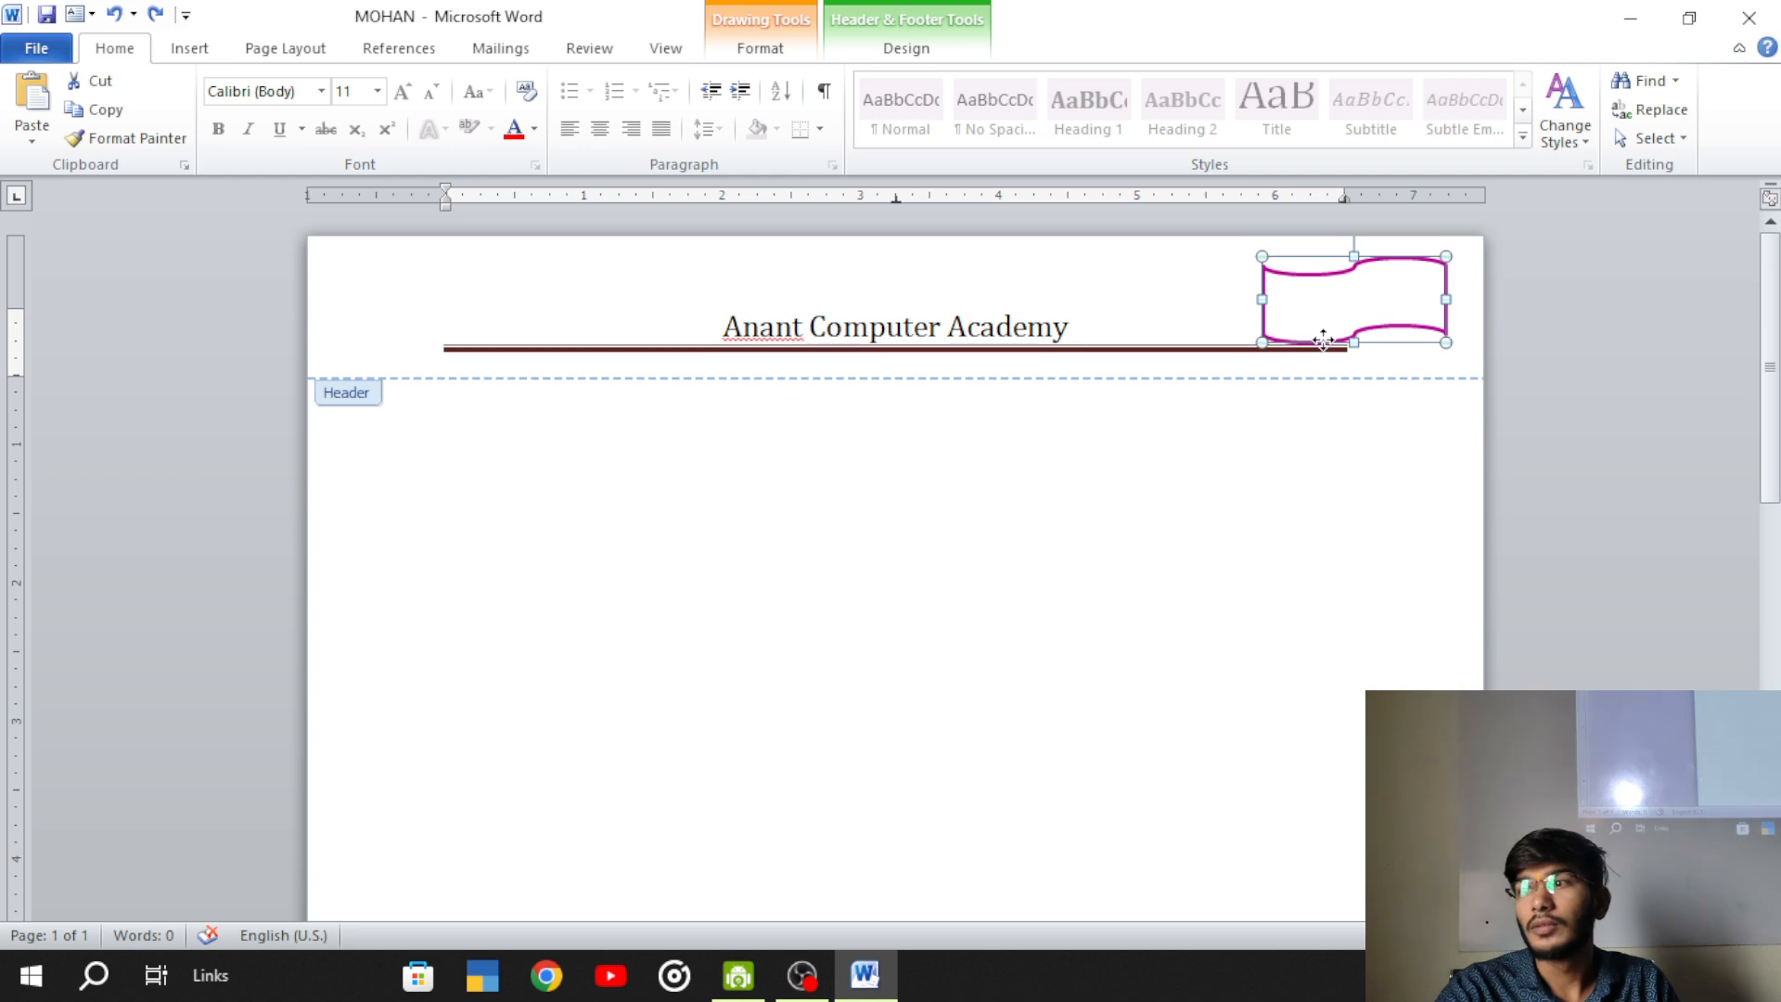
pyautogui.rightClick(1324, 340)
pyautogui.click(1399, 480)
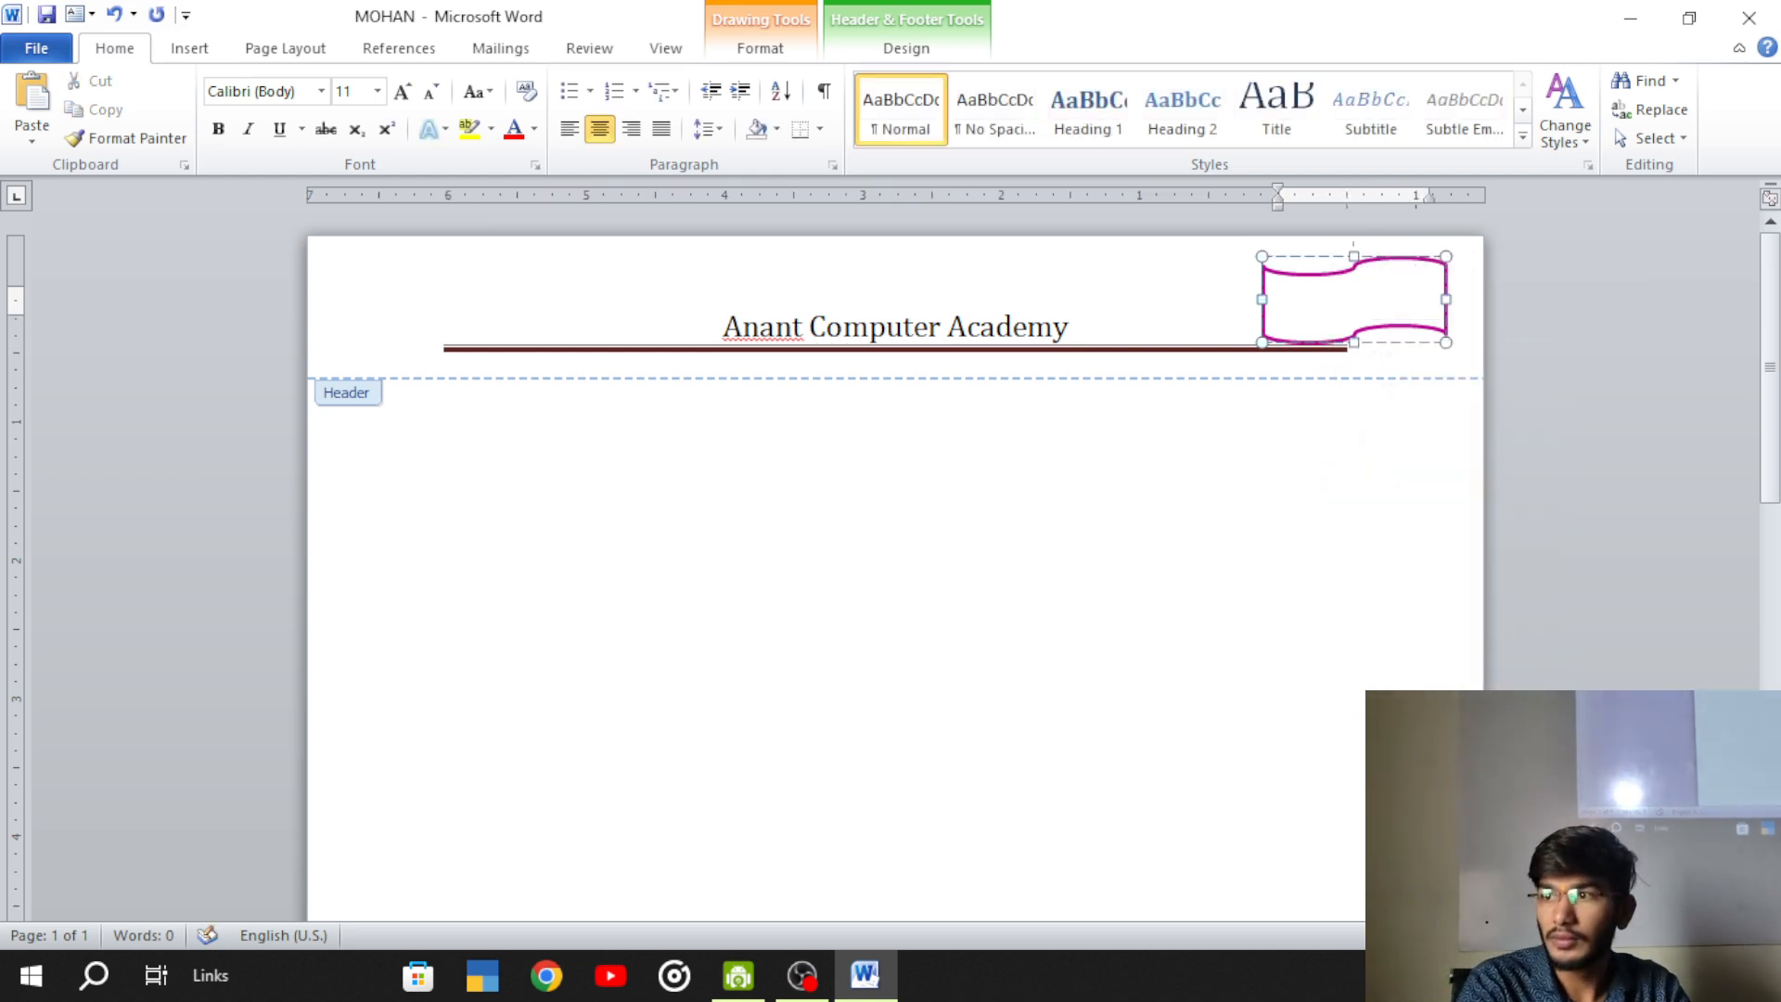
# - Left-align the text inside the header shape and enter "Page No." in red
pyautogui.hotkey('ctrl', 'l')
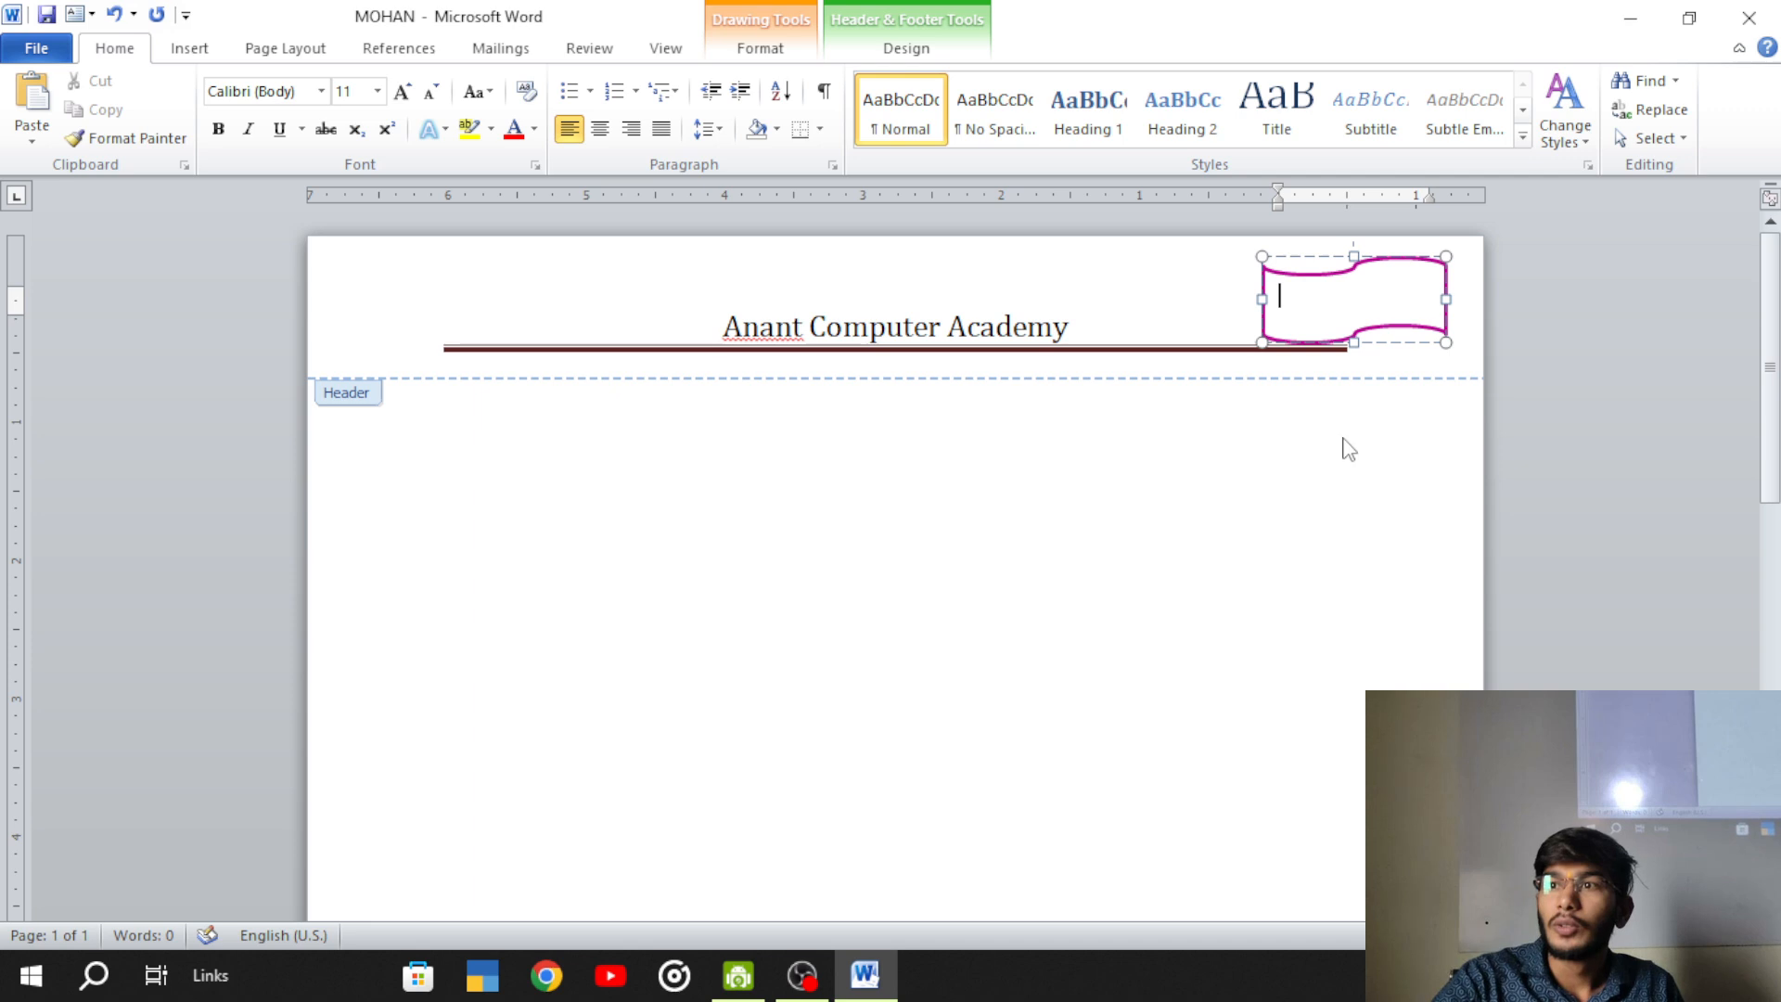
pyautogui.click(515, 132)
pyautogui.write('gh')
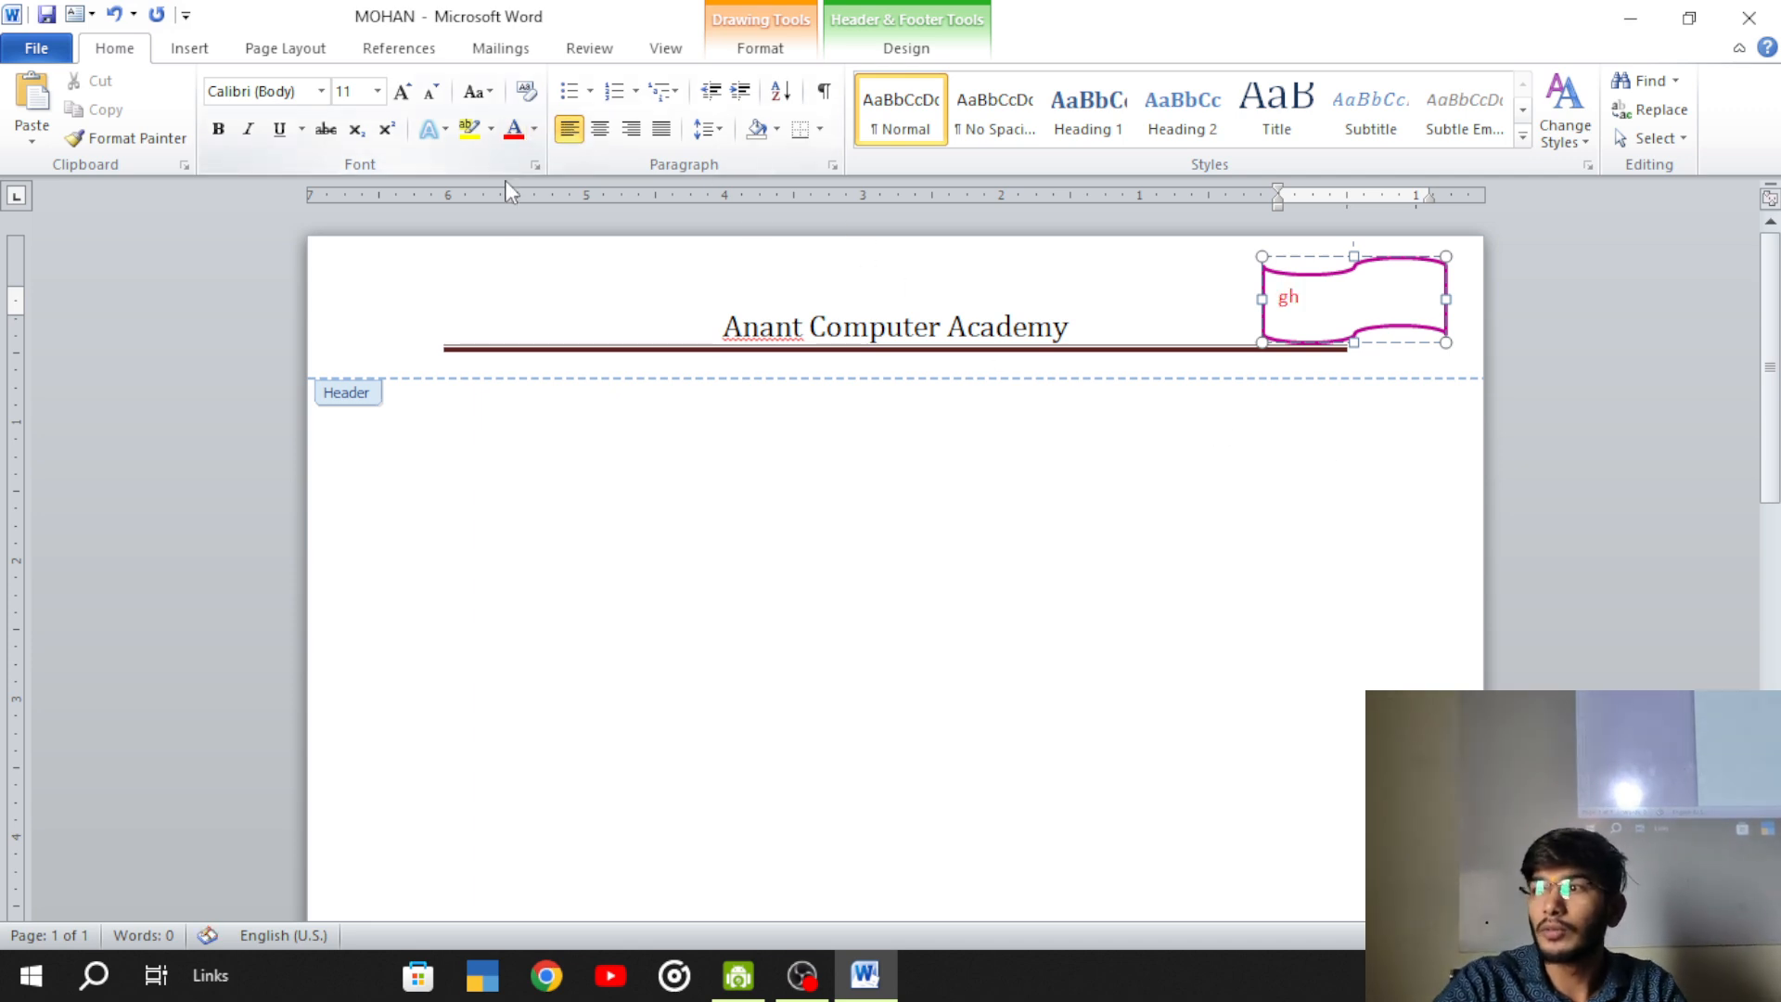
pyautogui.press('BackSpace')
pyautogui.press('BackSpace')
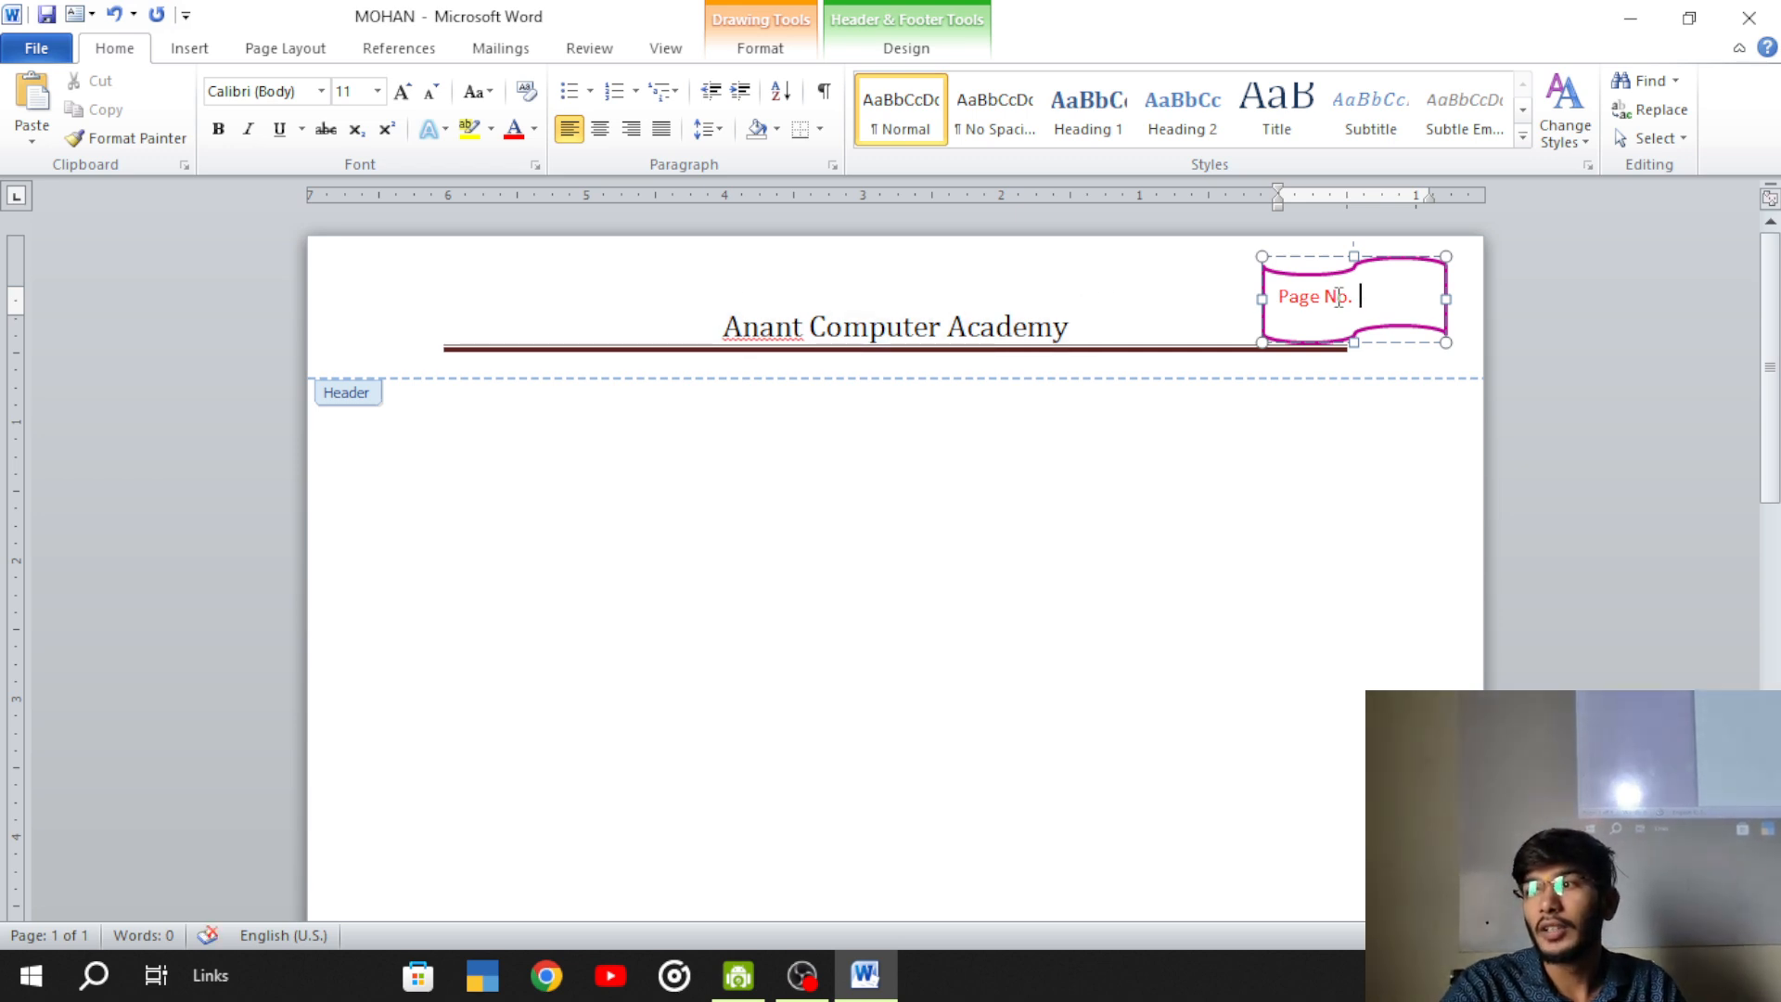
# - Recolor the "Page No" text in the header shape to black and place the cursor after it
pyautogui.moveTo(1347, 300); pyautogui.dragTo(1276, 298)
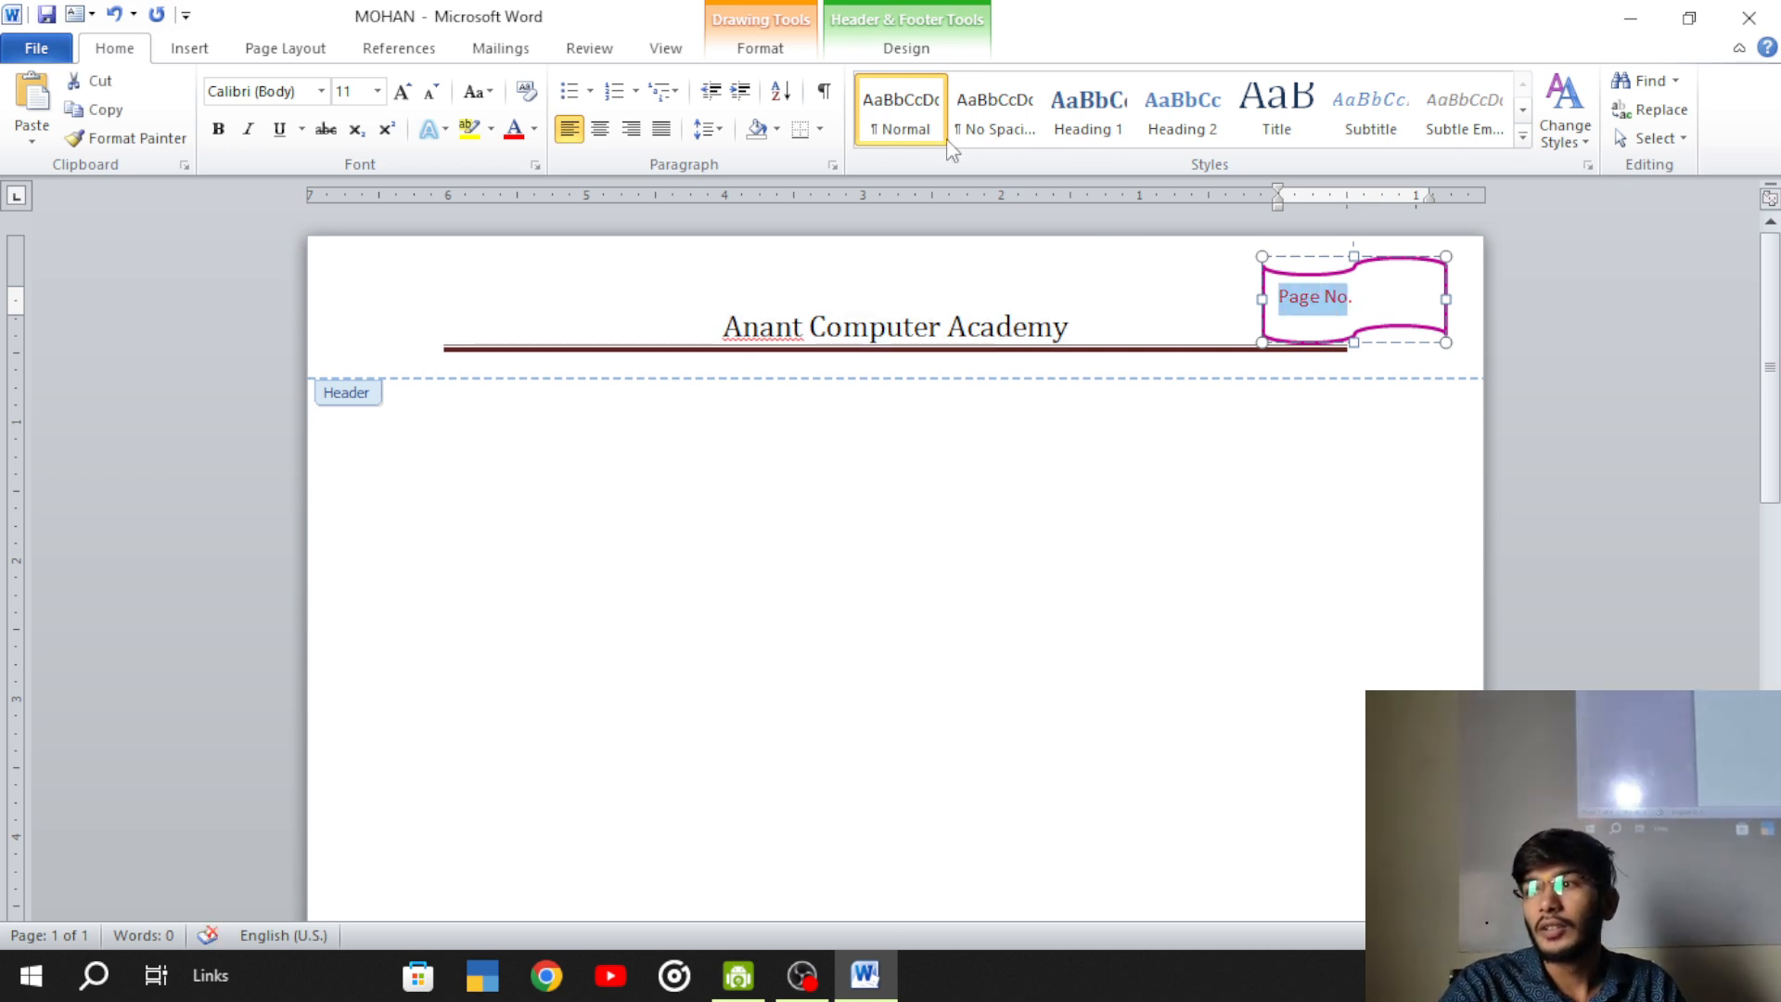
pyautogui.click(534, 132)
pyautogui.click(536, 213)
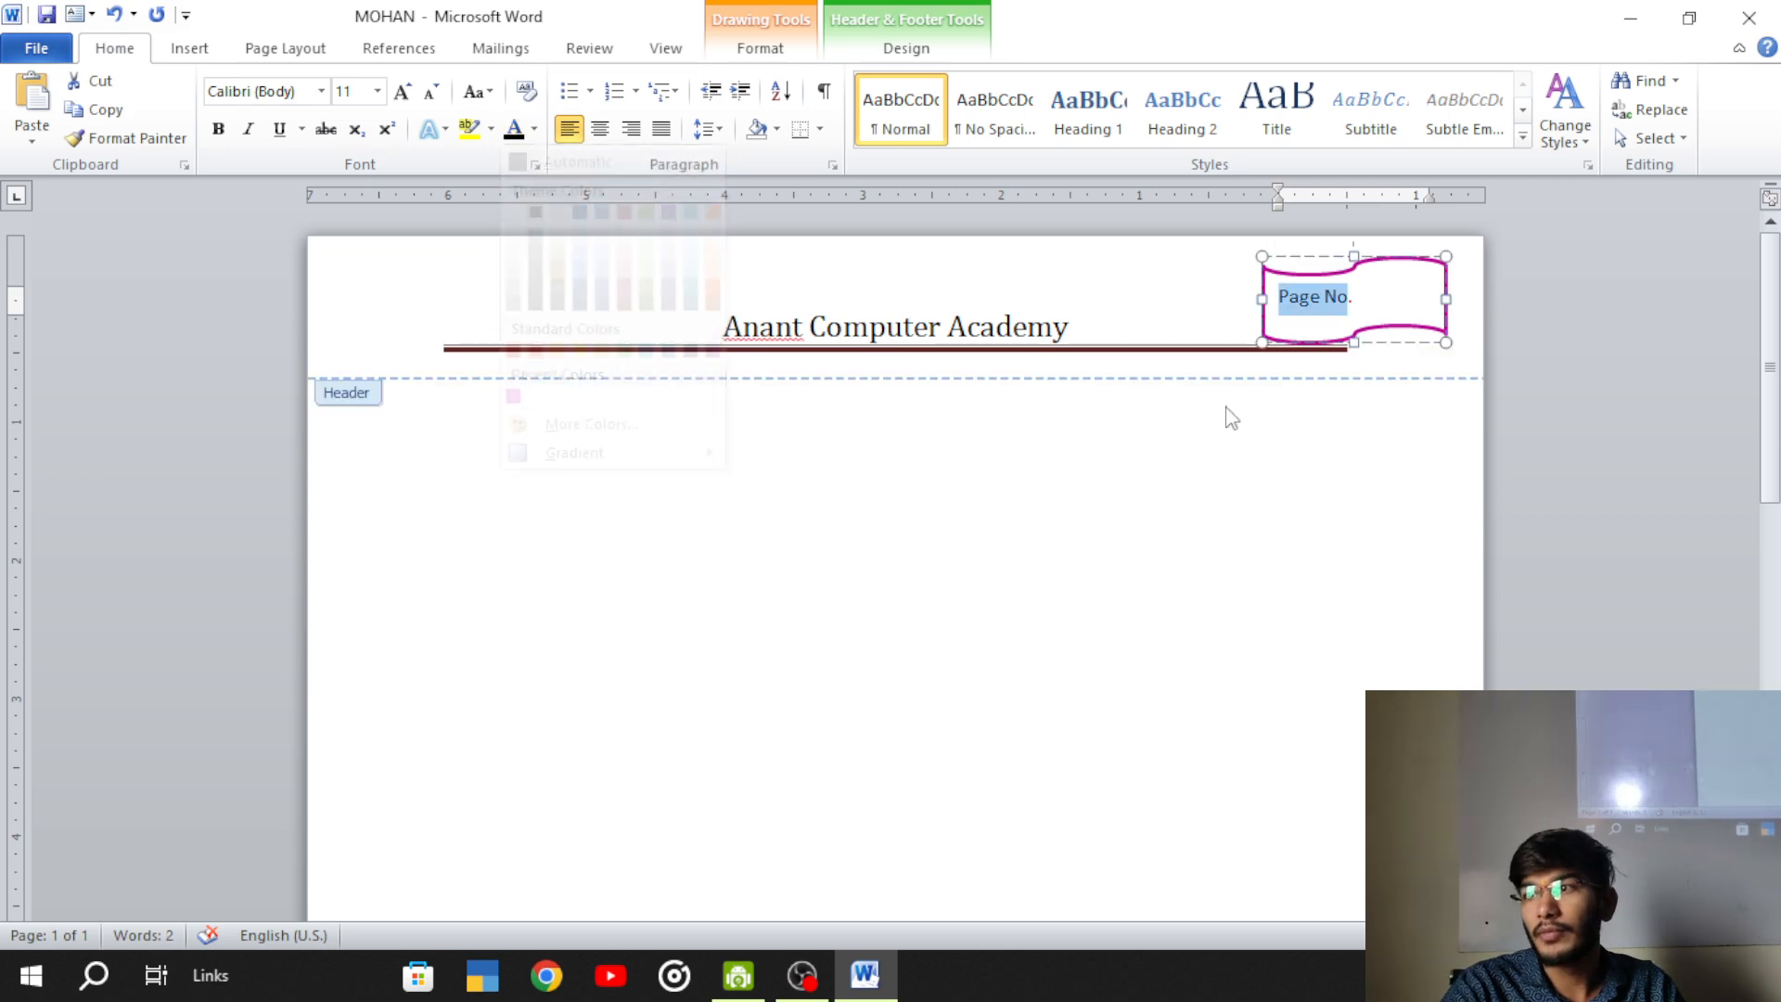
pyautogui.click(1364, 297)
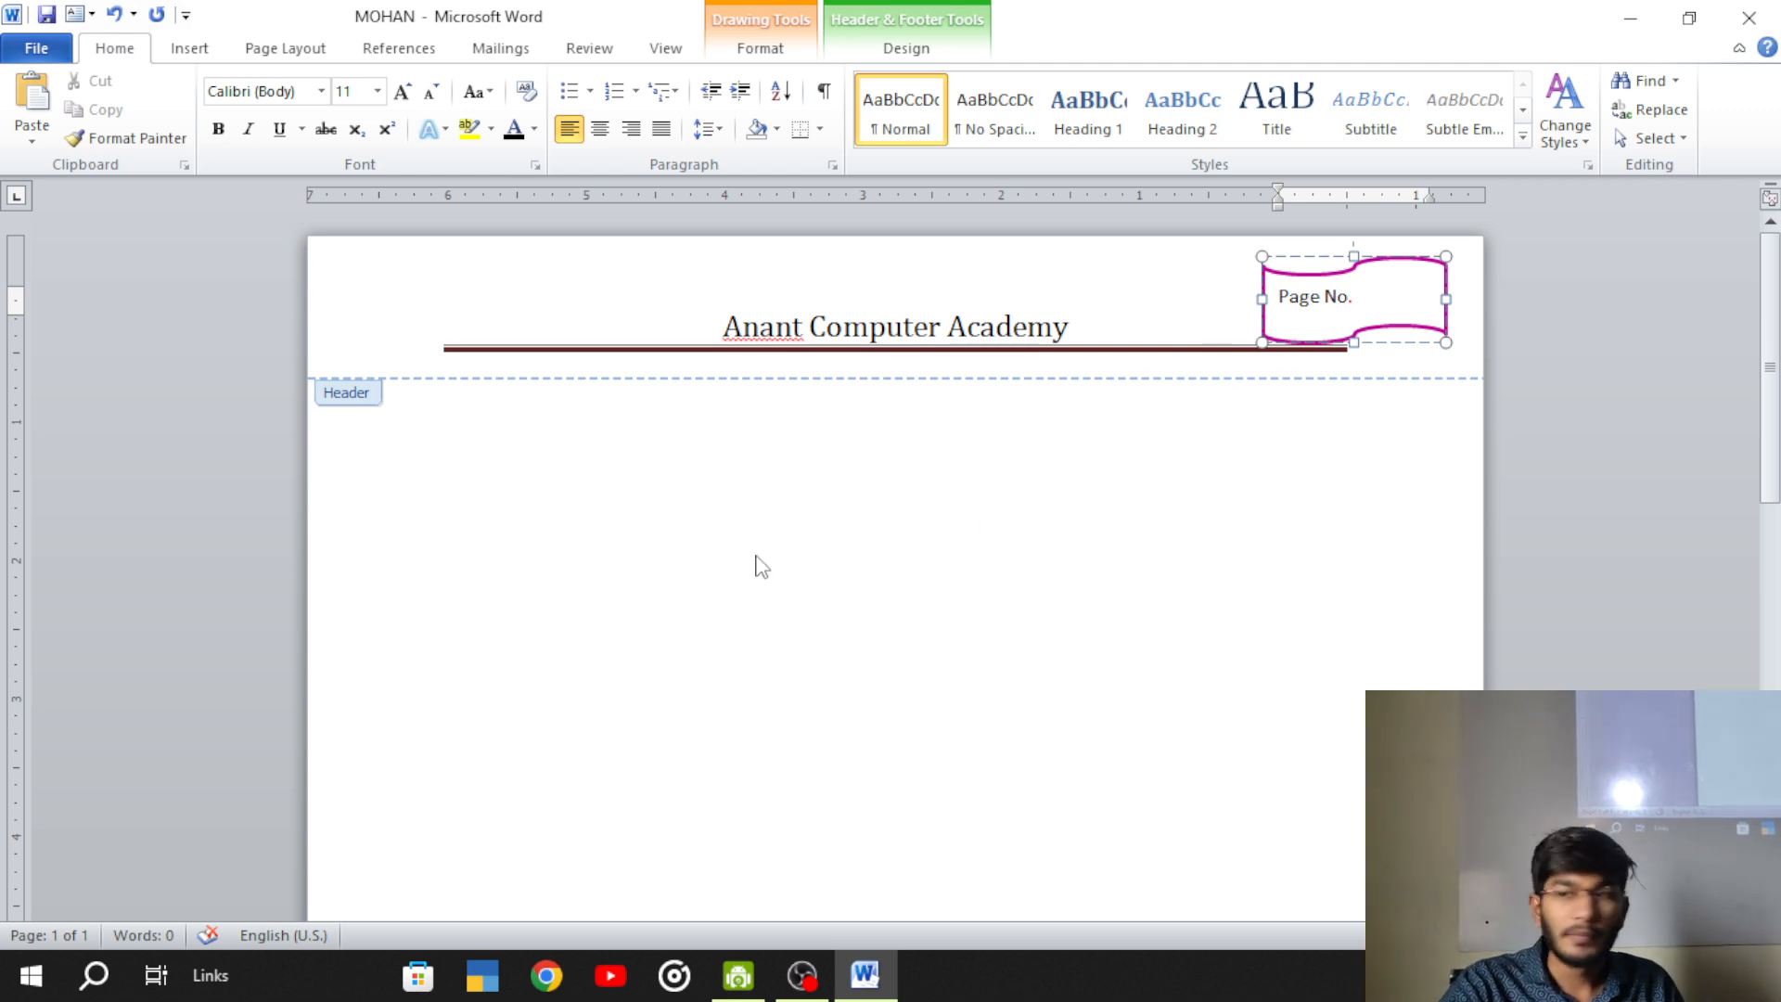
# - Switch back and forth between editing the header and the document body, finishing in the body
pyautogui.click(898, 52)
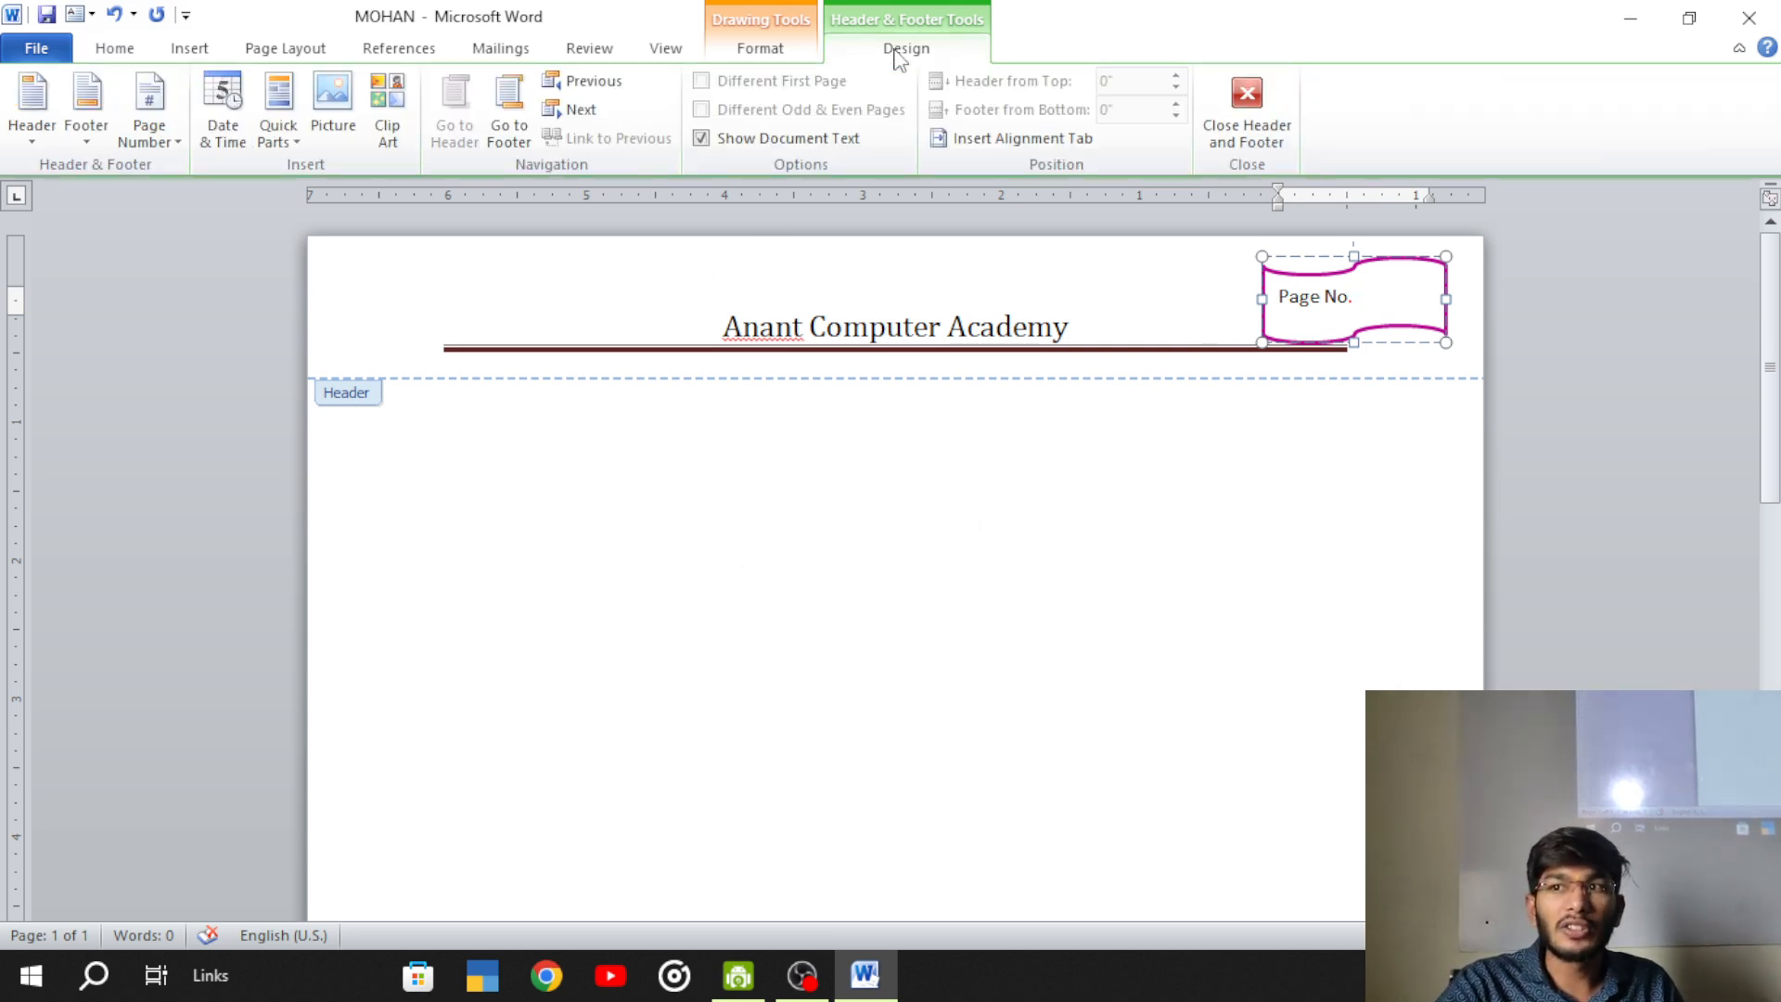
pyautogui.doubleClick(569, 576)
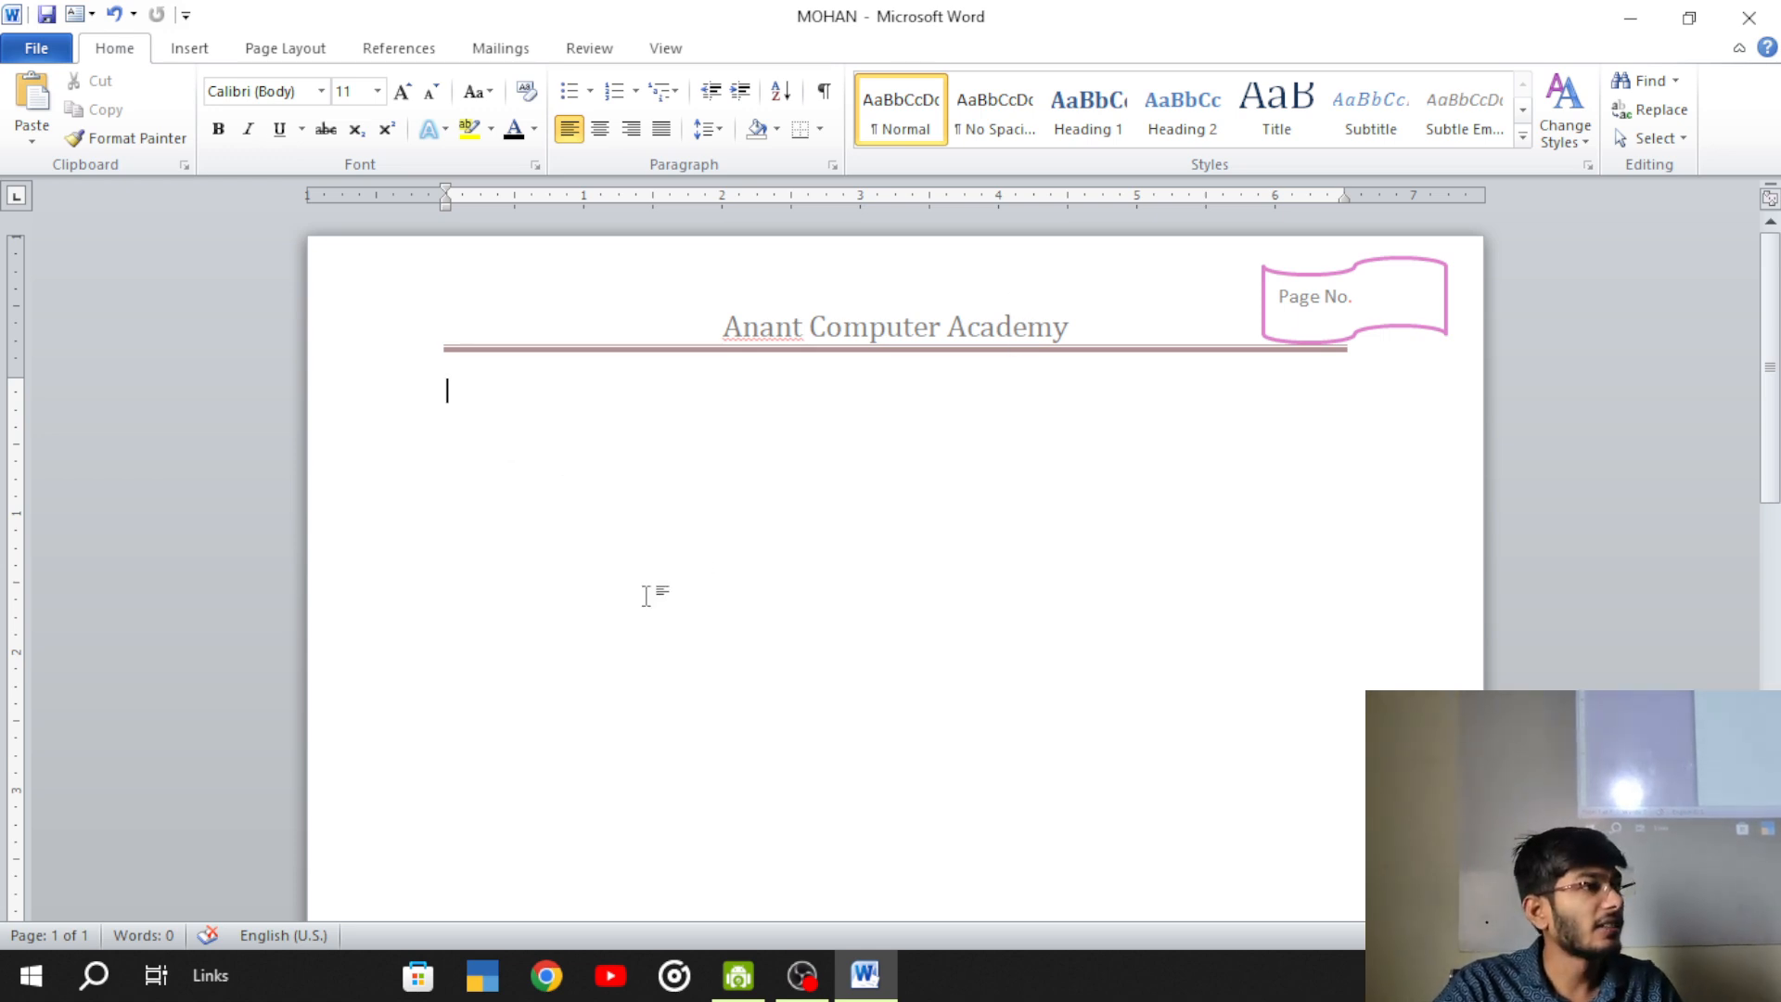
pyautogui.doubleClick(758, 316)
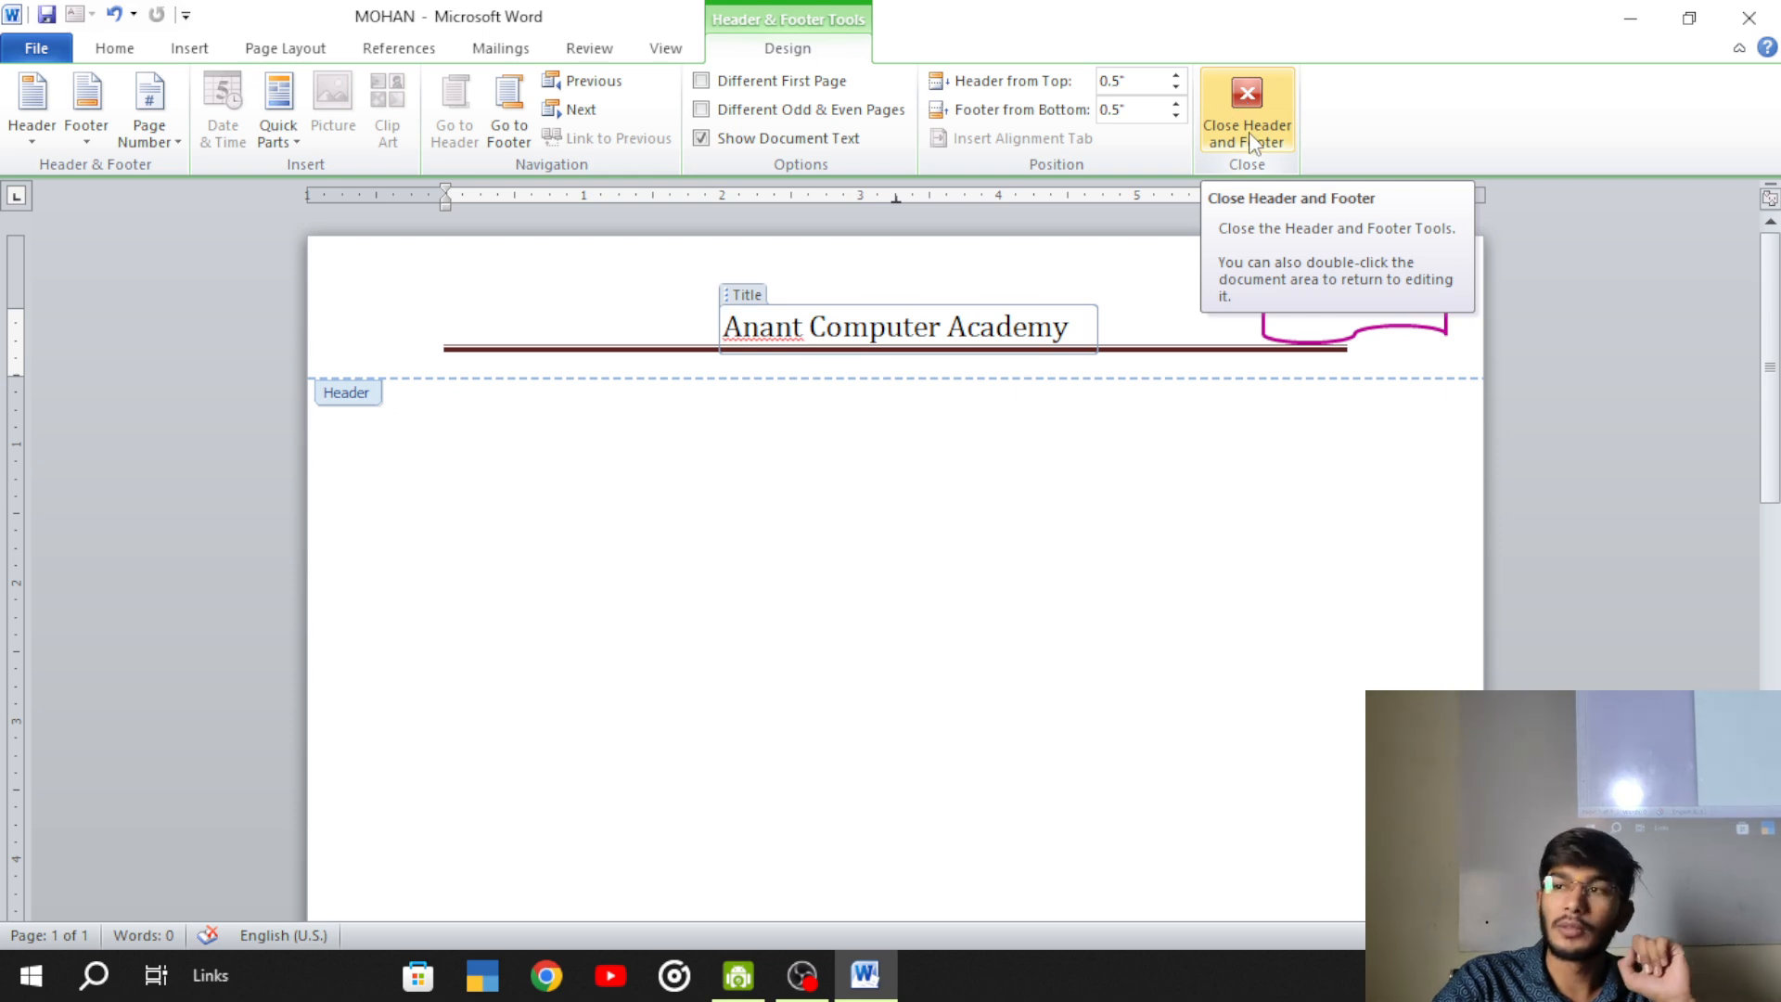
pyautogui.click(1231, 157)
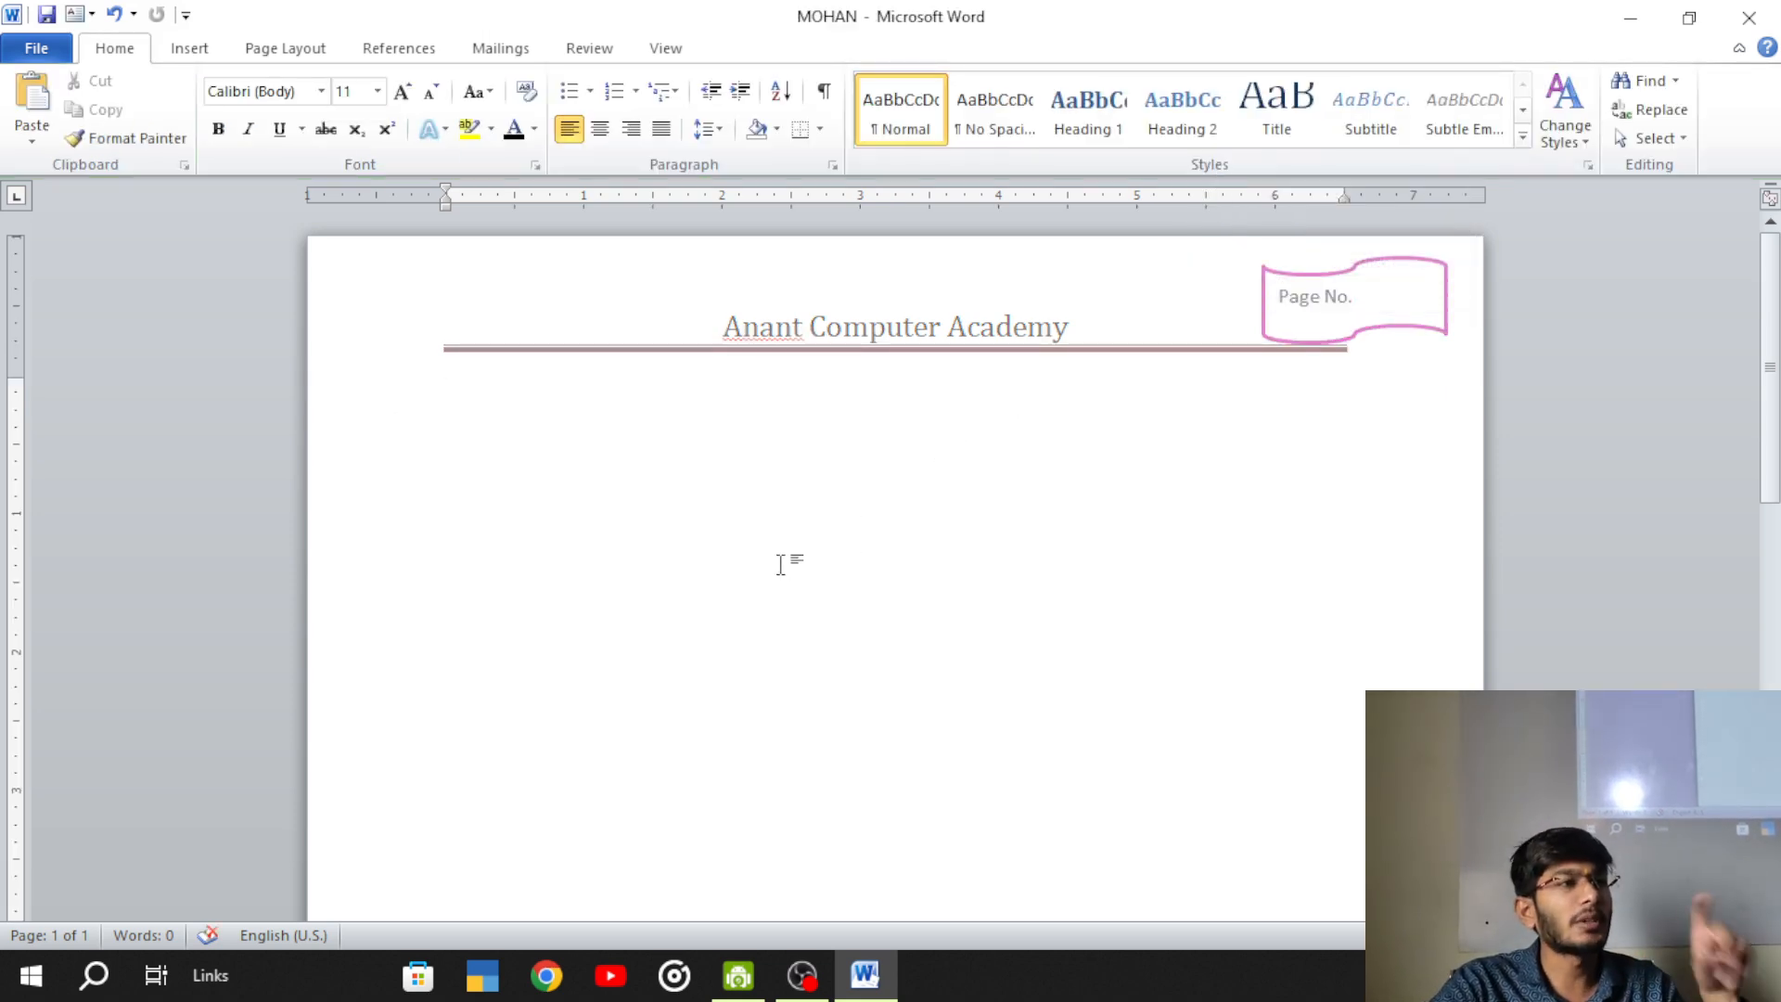
pyautogui.doubleClick(737, 326)
pyautogui.doubleClick(529, 583)
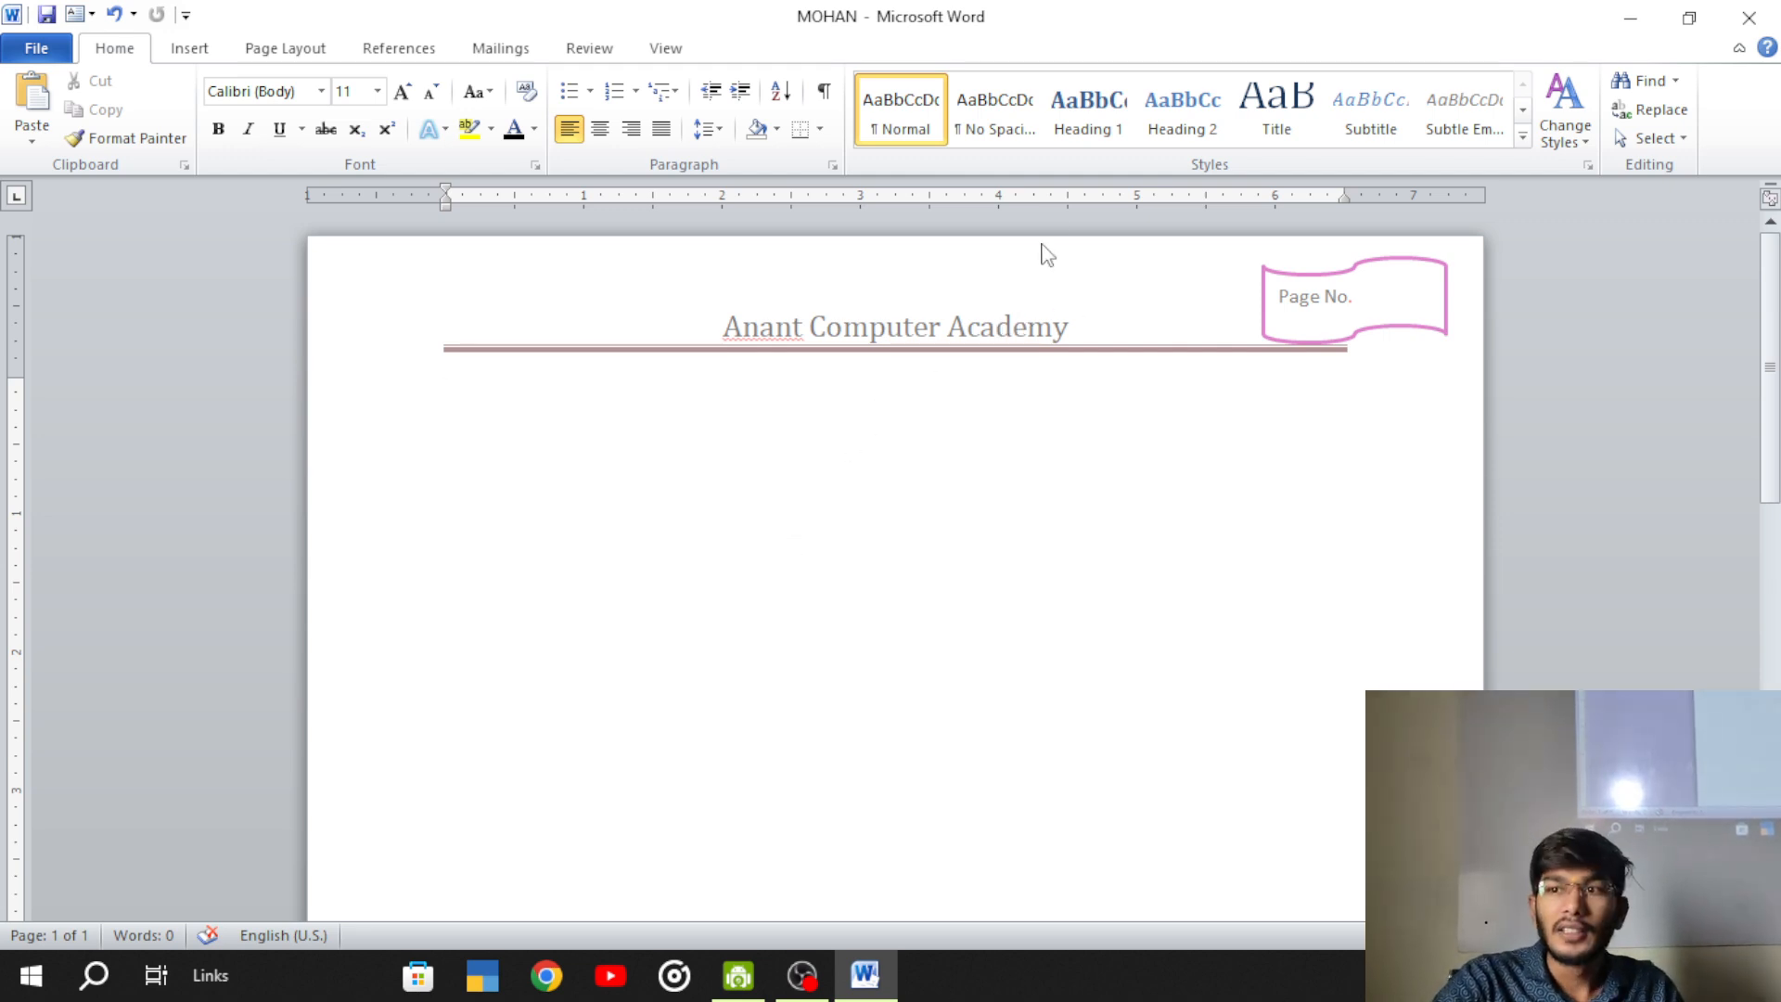
pyautogui.doubleClick(1016, 275)
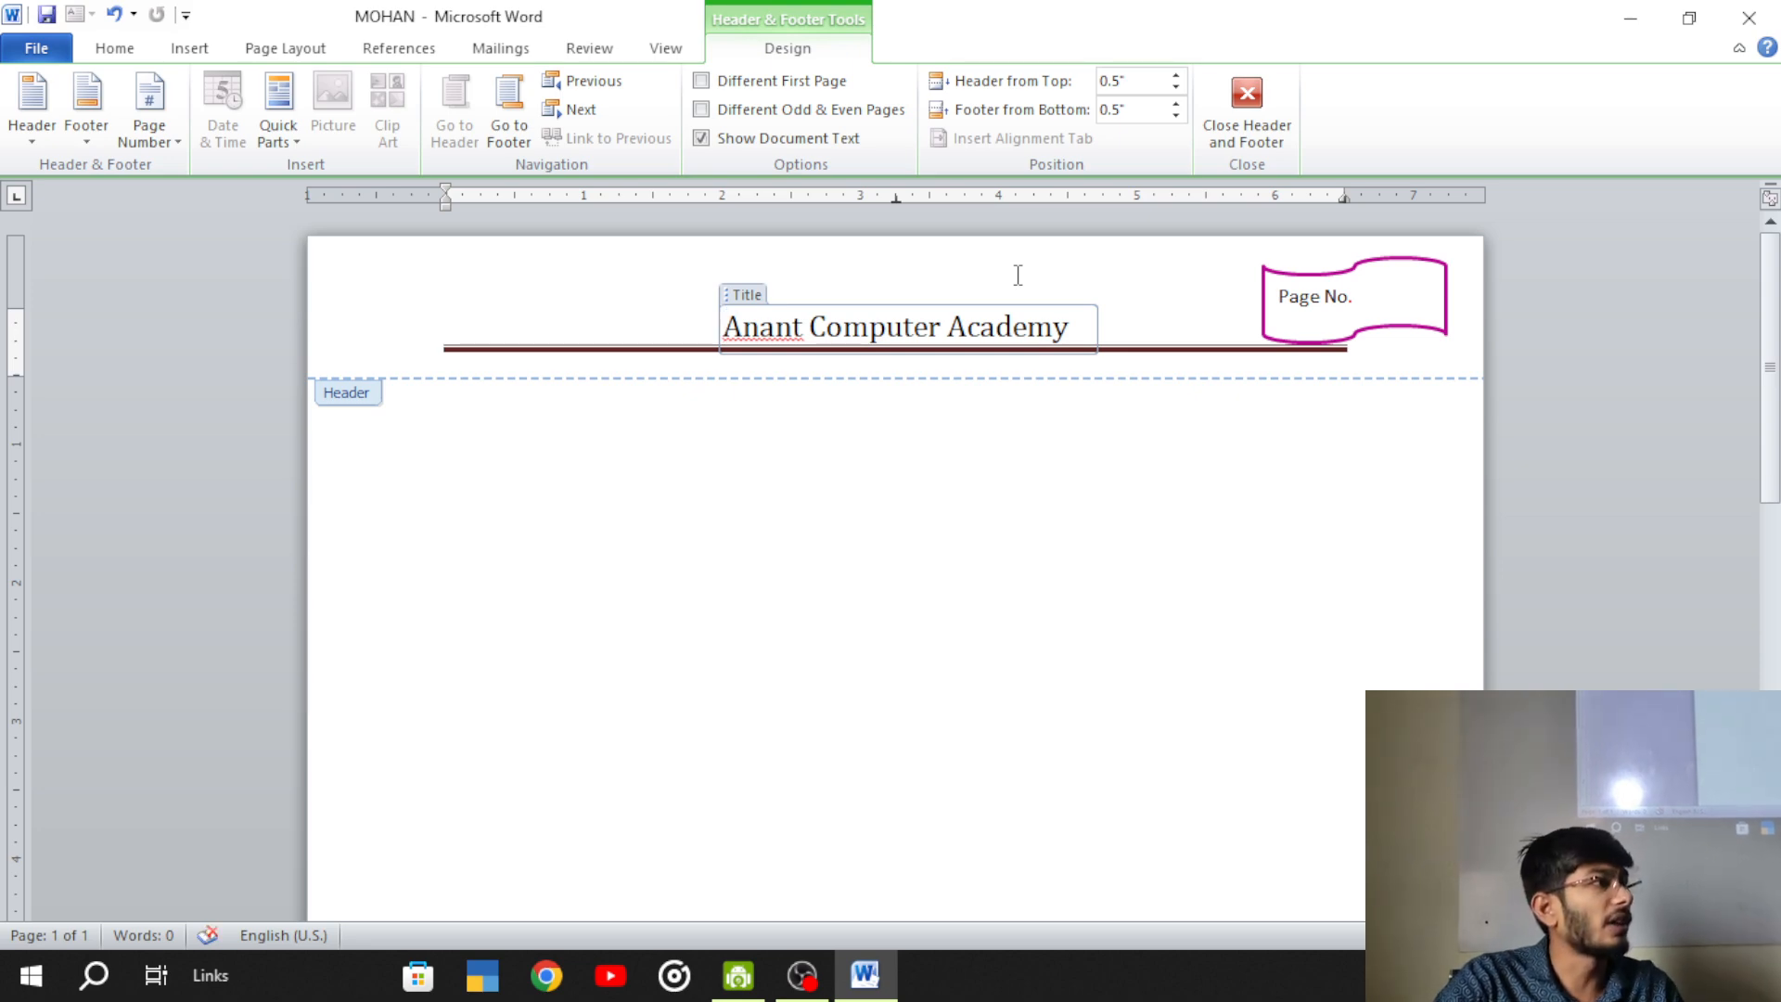
pyautogui.doubleClick(749, 470)
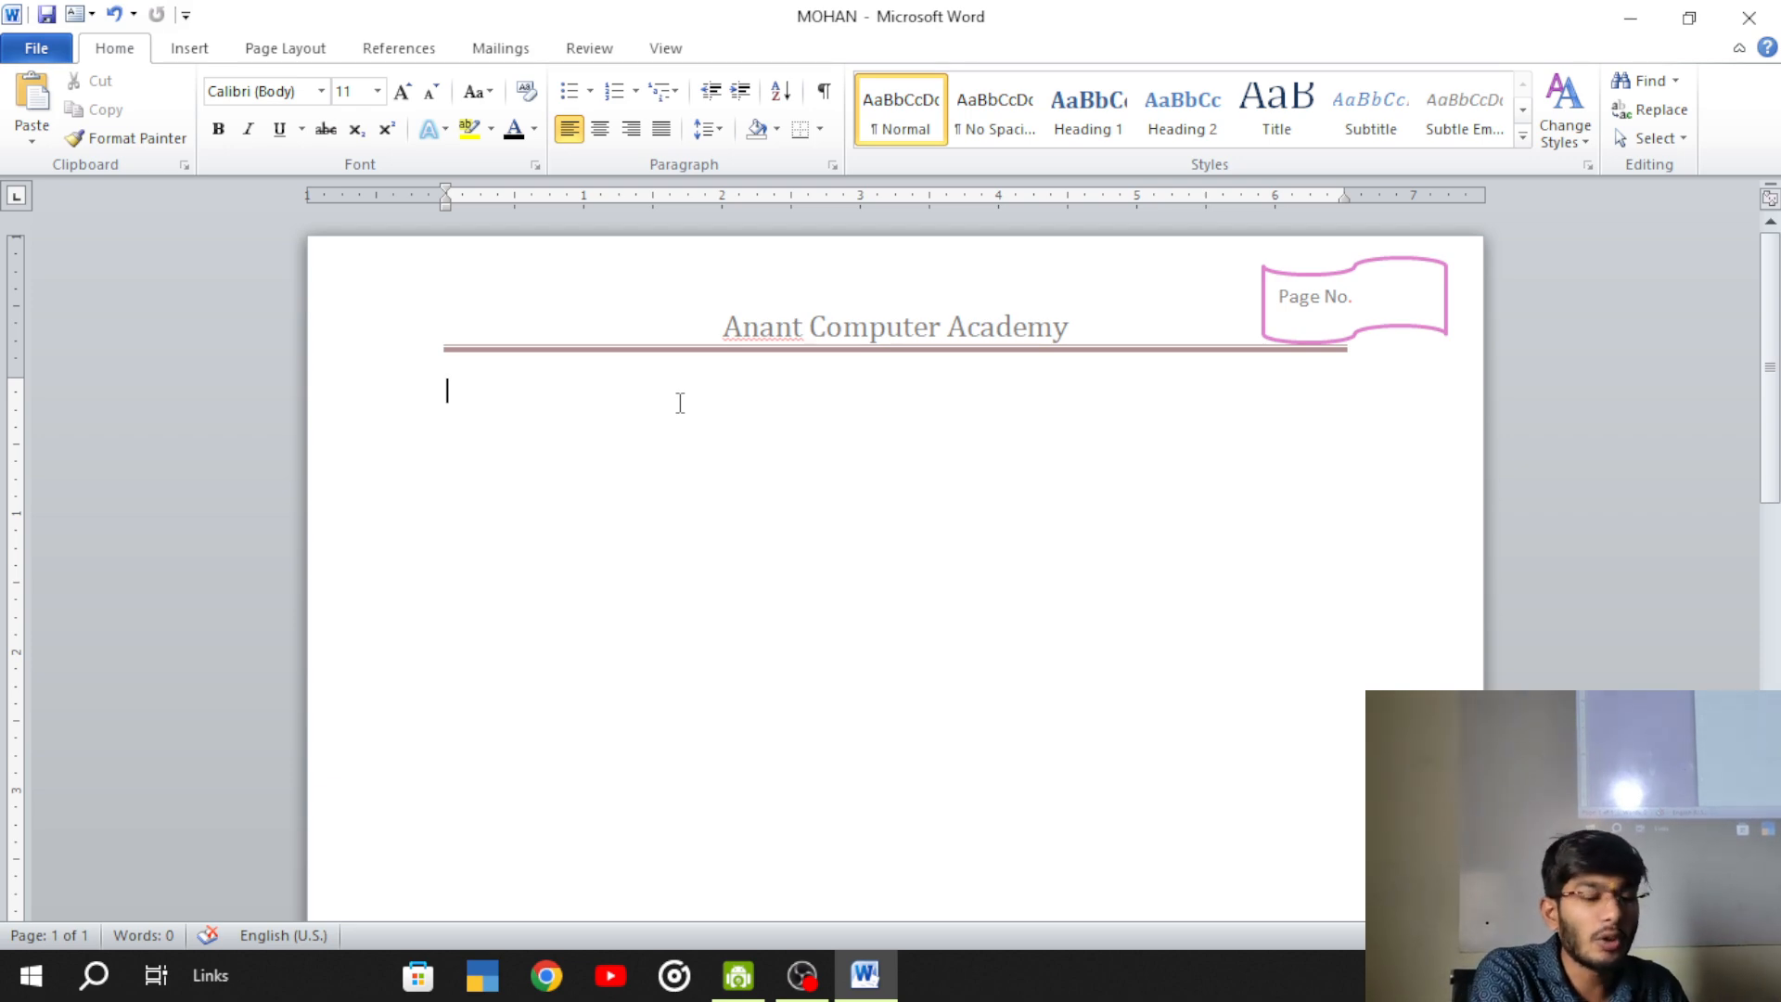
# - Open the print preview, zoom in on the page header to examine it, and return to the document
pyautogui.hotkey('ctrl', 'p')
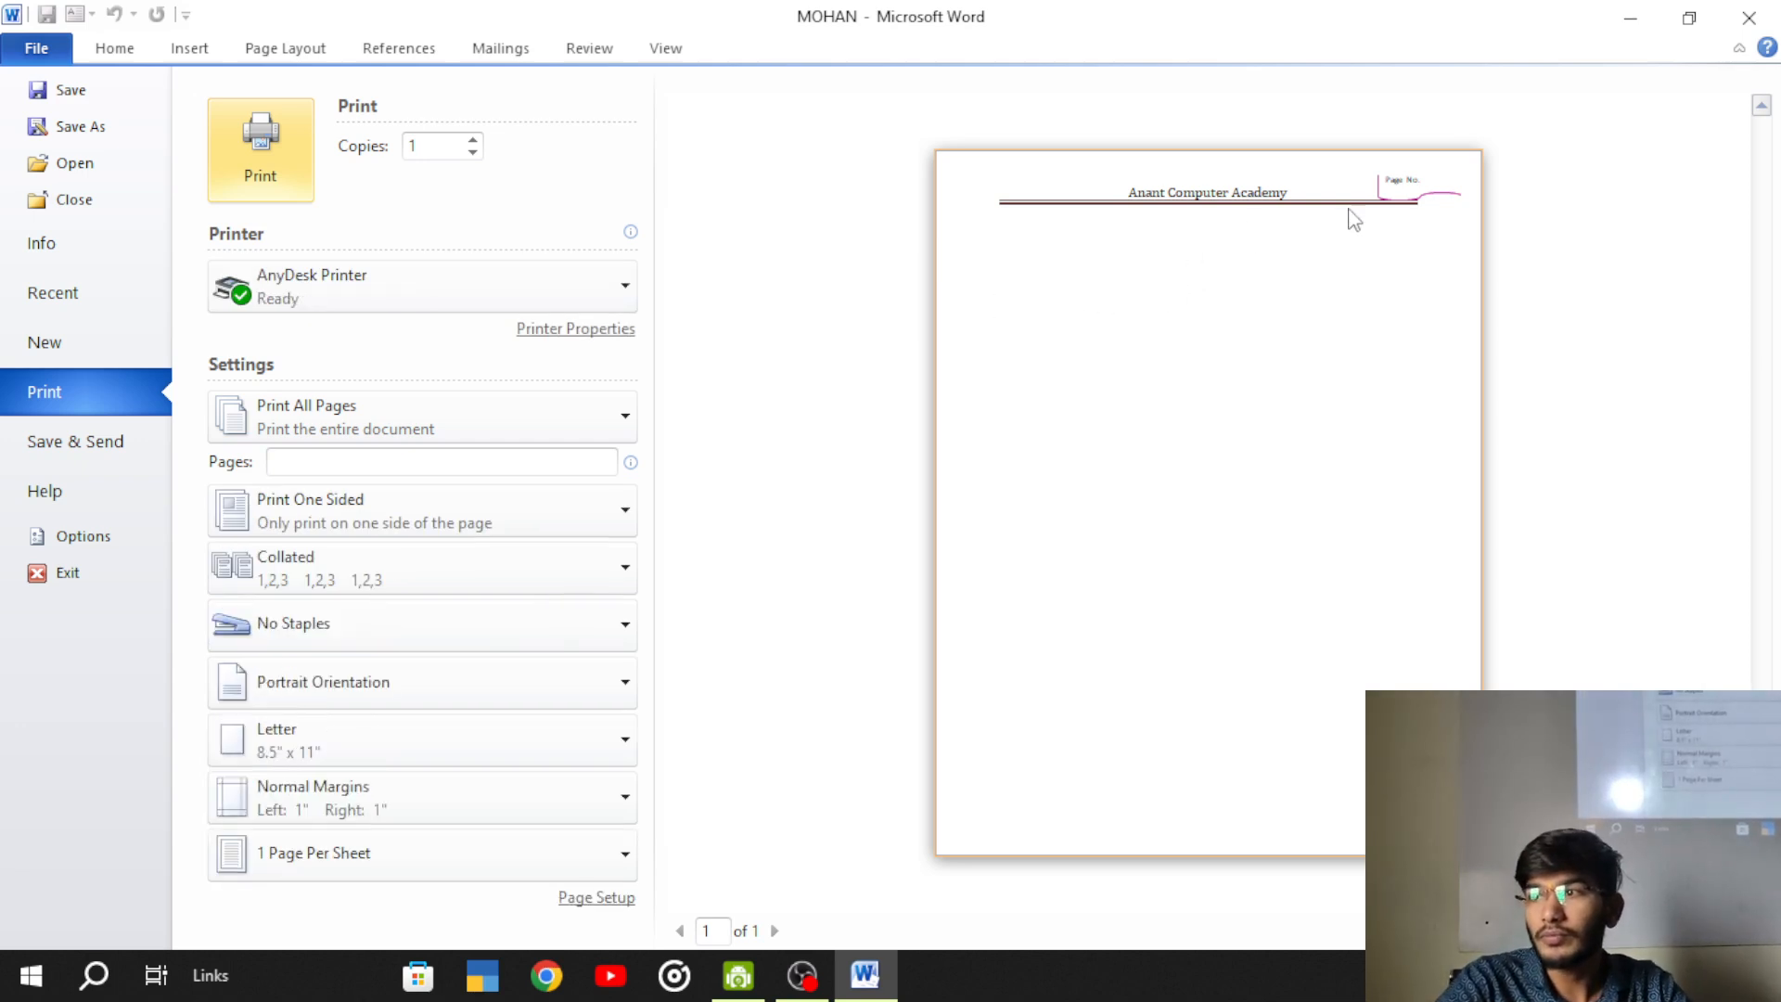
pyautogui.click(1354, 220)
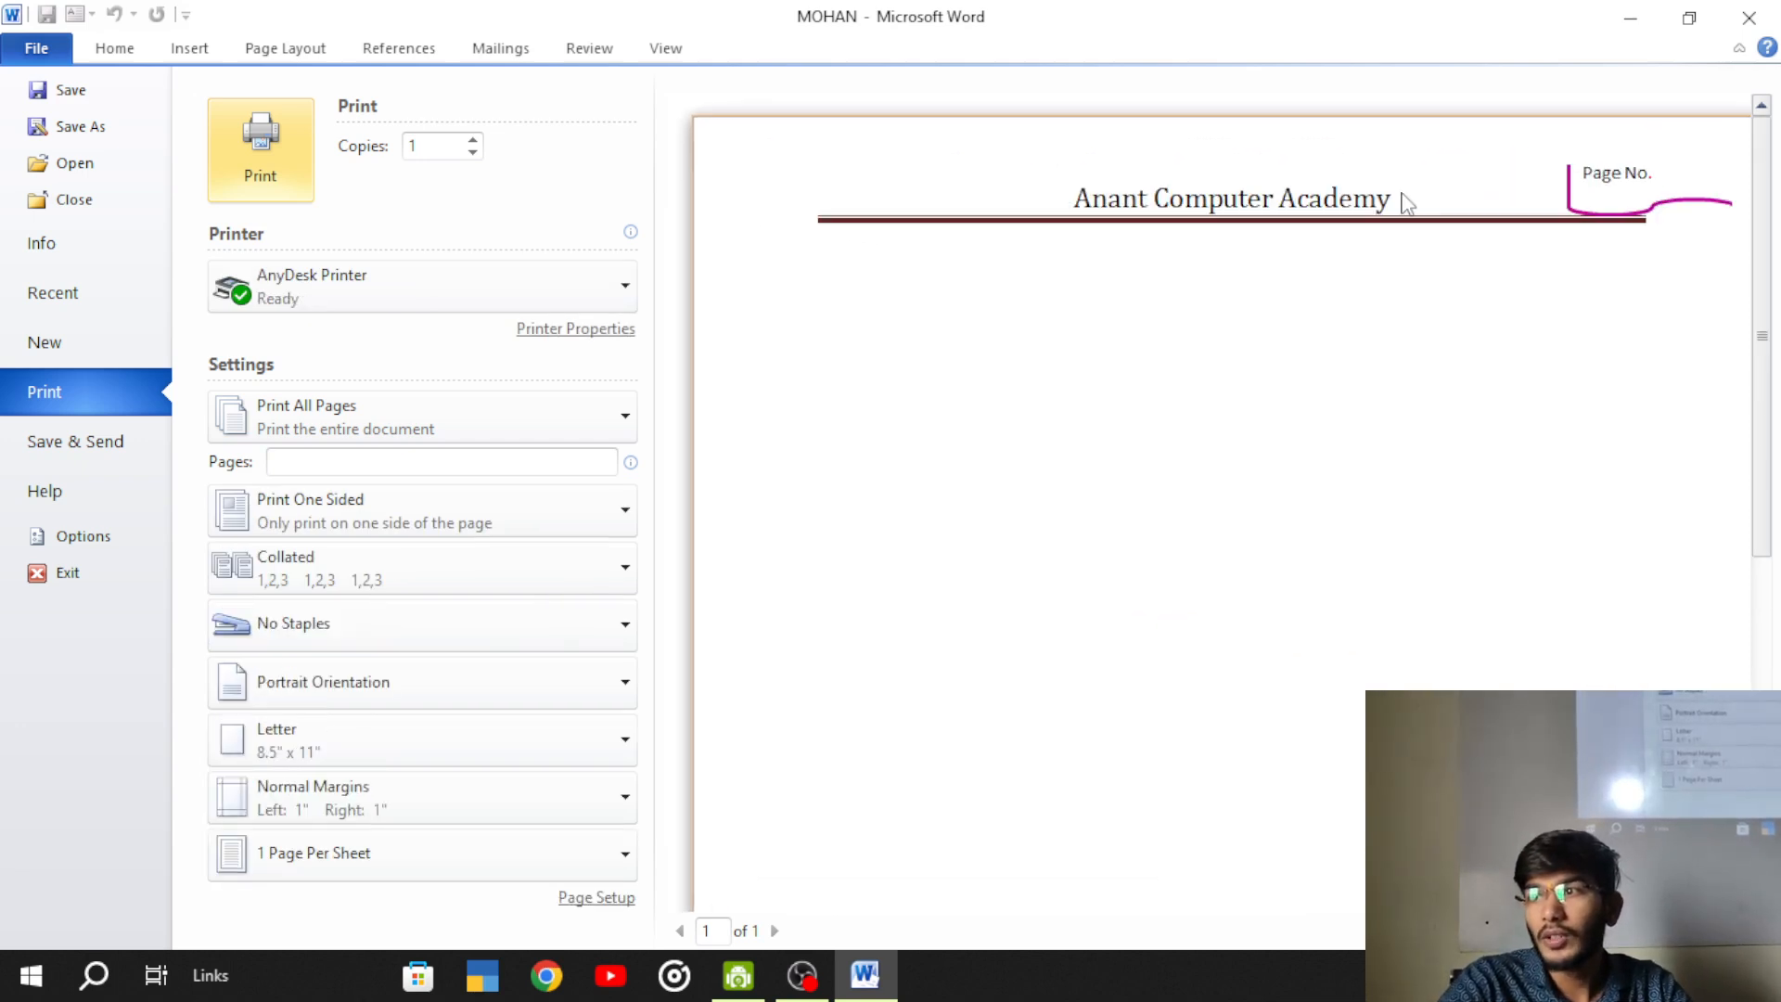
pyautogui.click(988, 387)
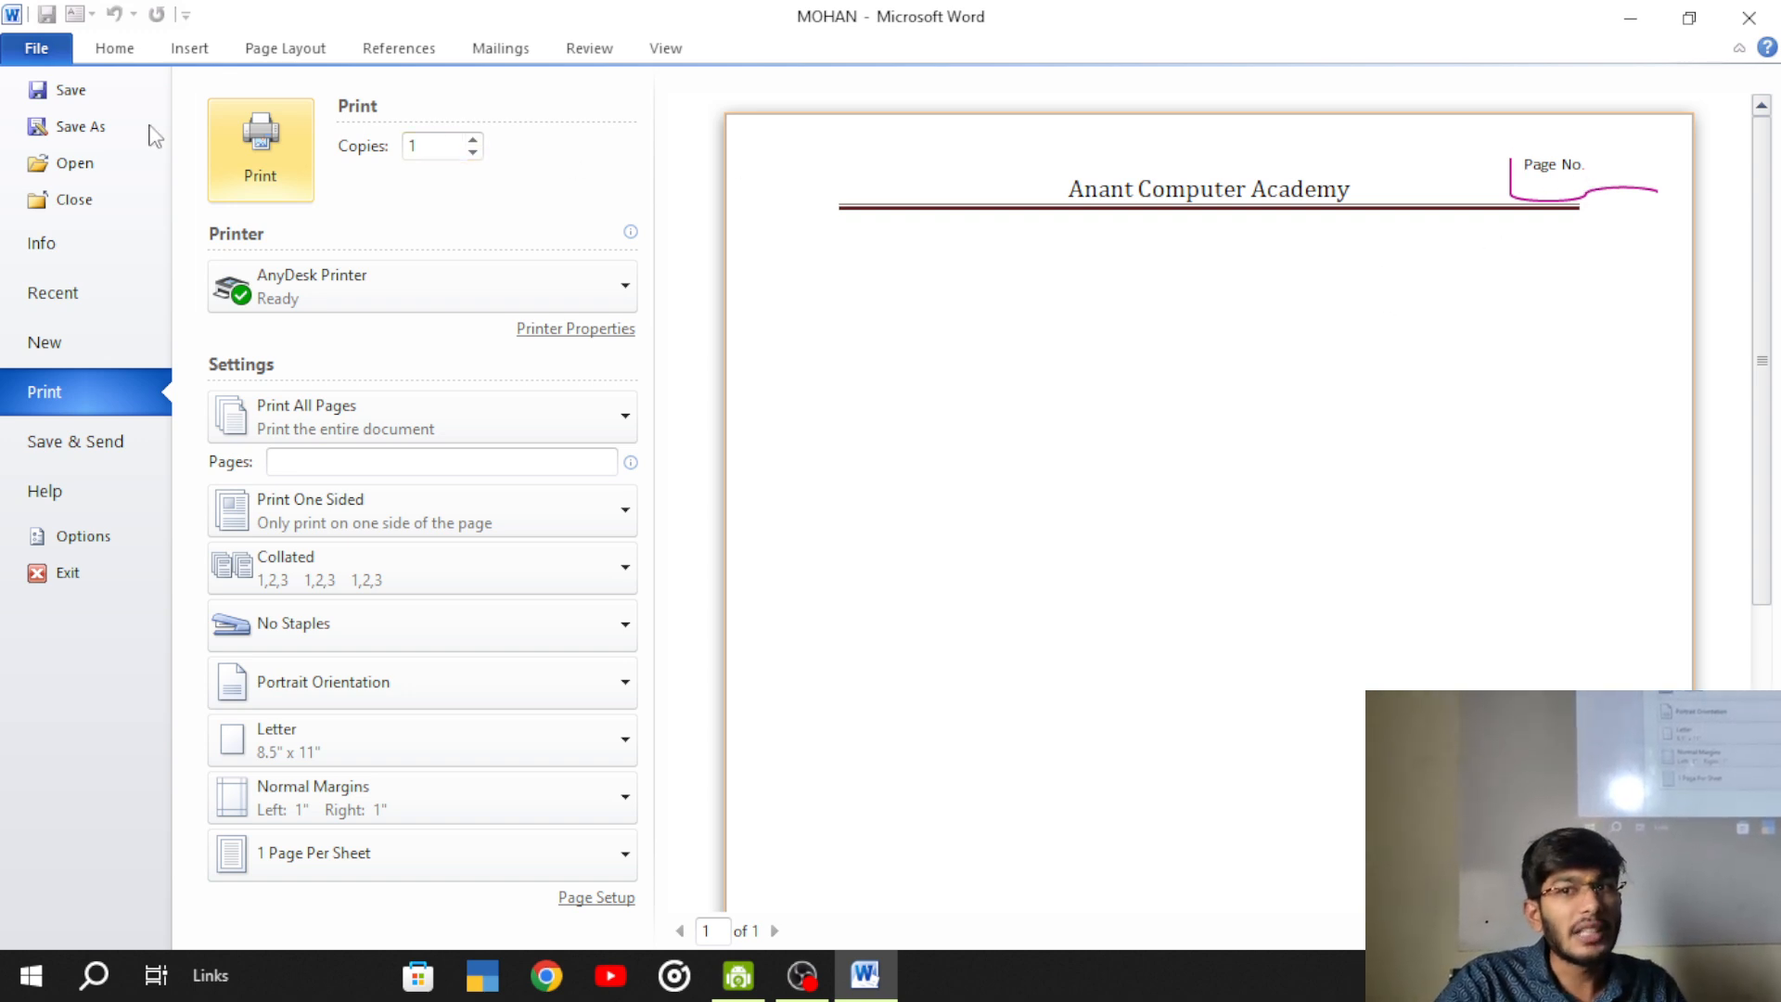
pyautogui.click(35, 48)
# - Nudge the "Page No." header shape down and to the left until it overlaps the title line, and check the print preview
pyautogui.doubleClick(1373, 287)
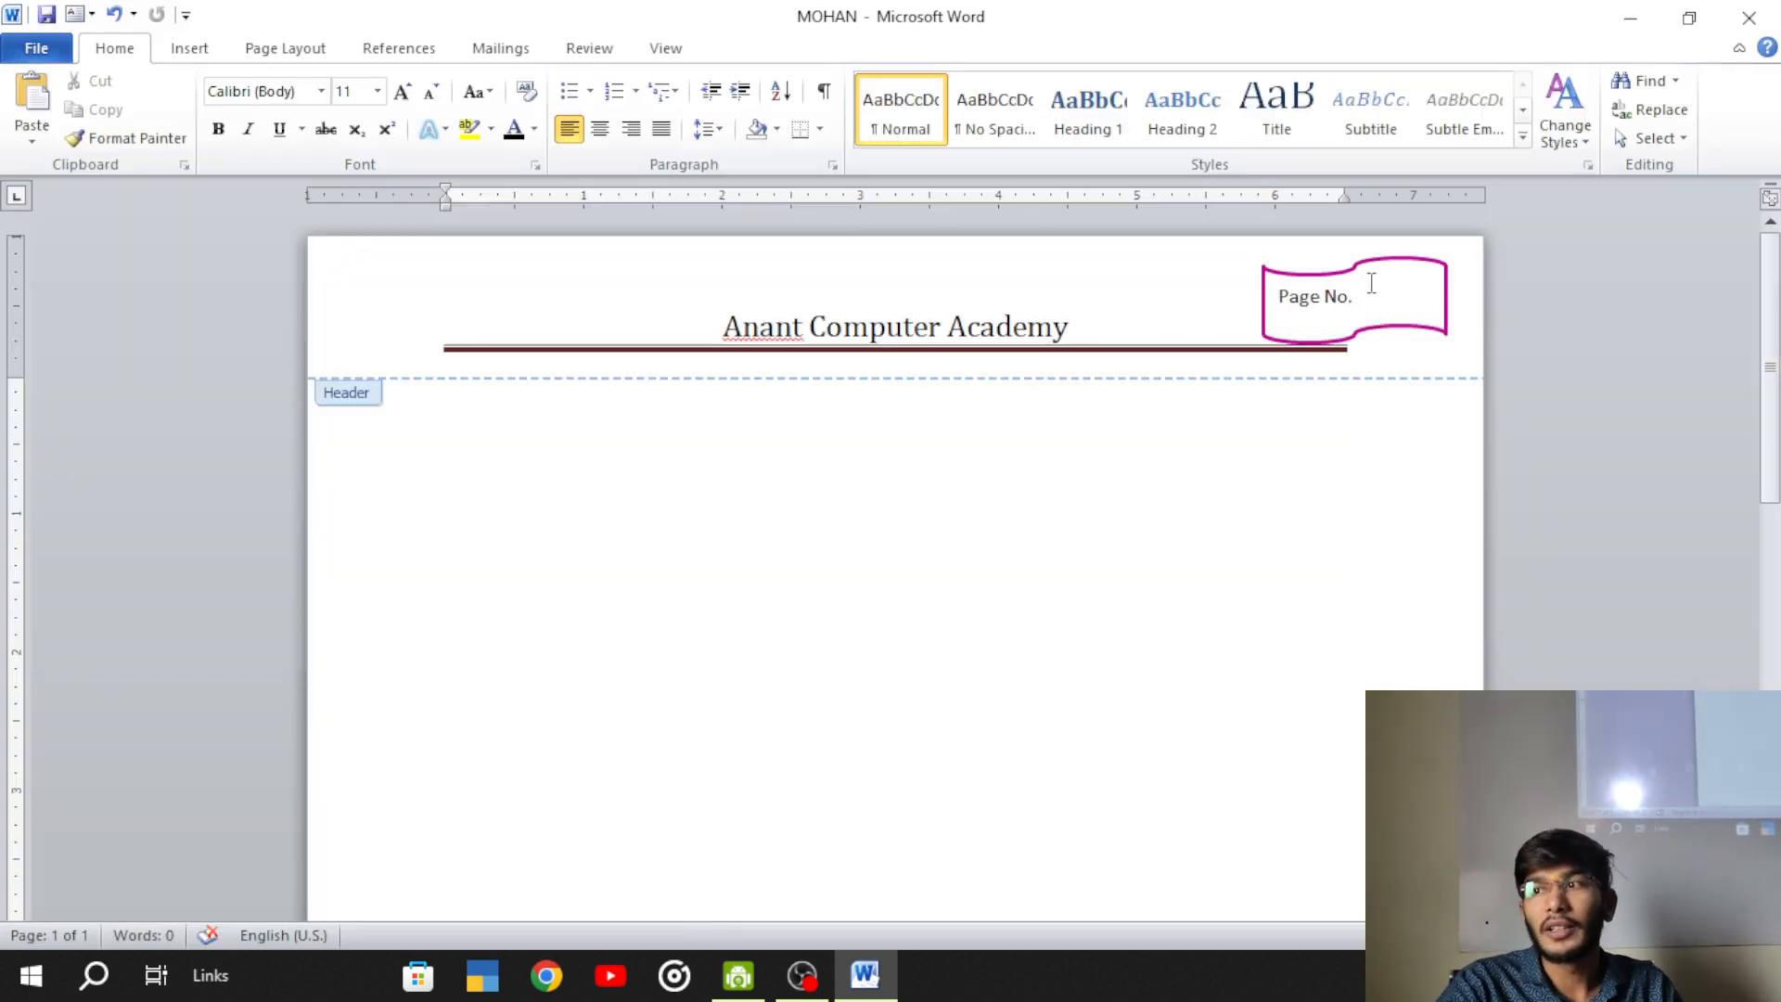
pyautogui.click(1376, 330)
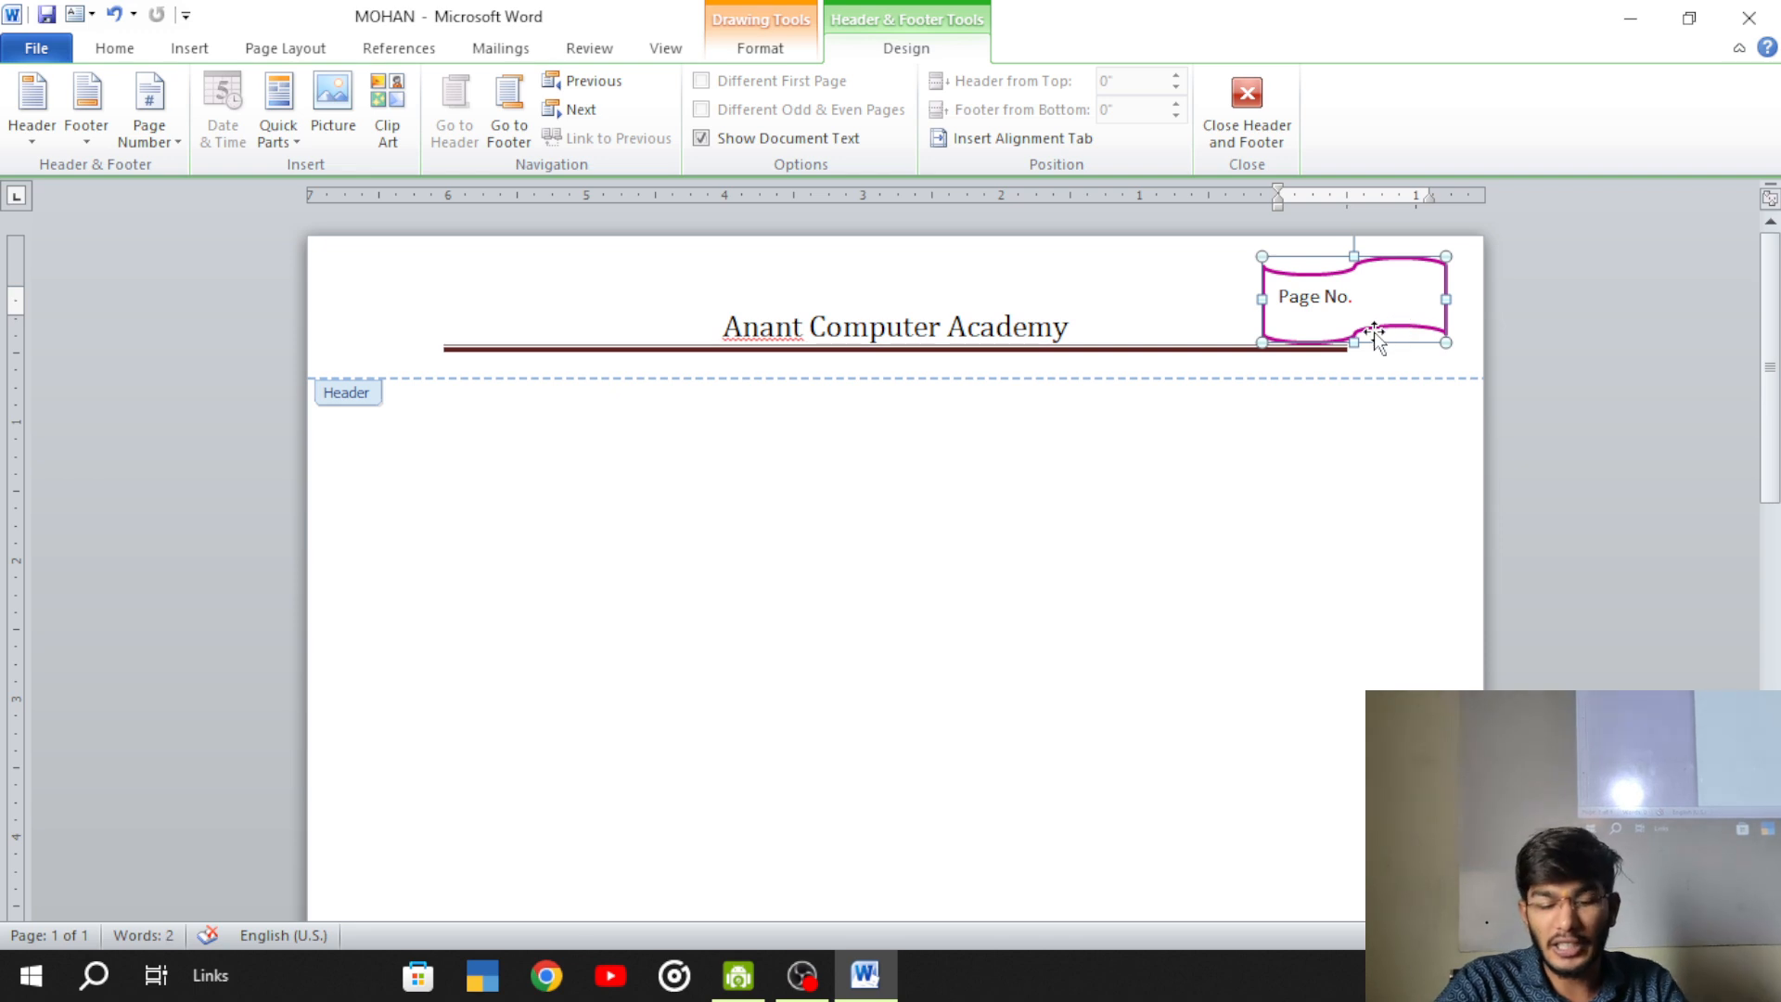
pyautogui.press('Down')
pyautogui.press('Down')
pyautogui.press('Down')
pyautogui.press('Down')
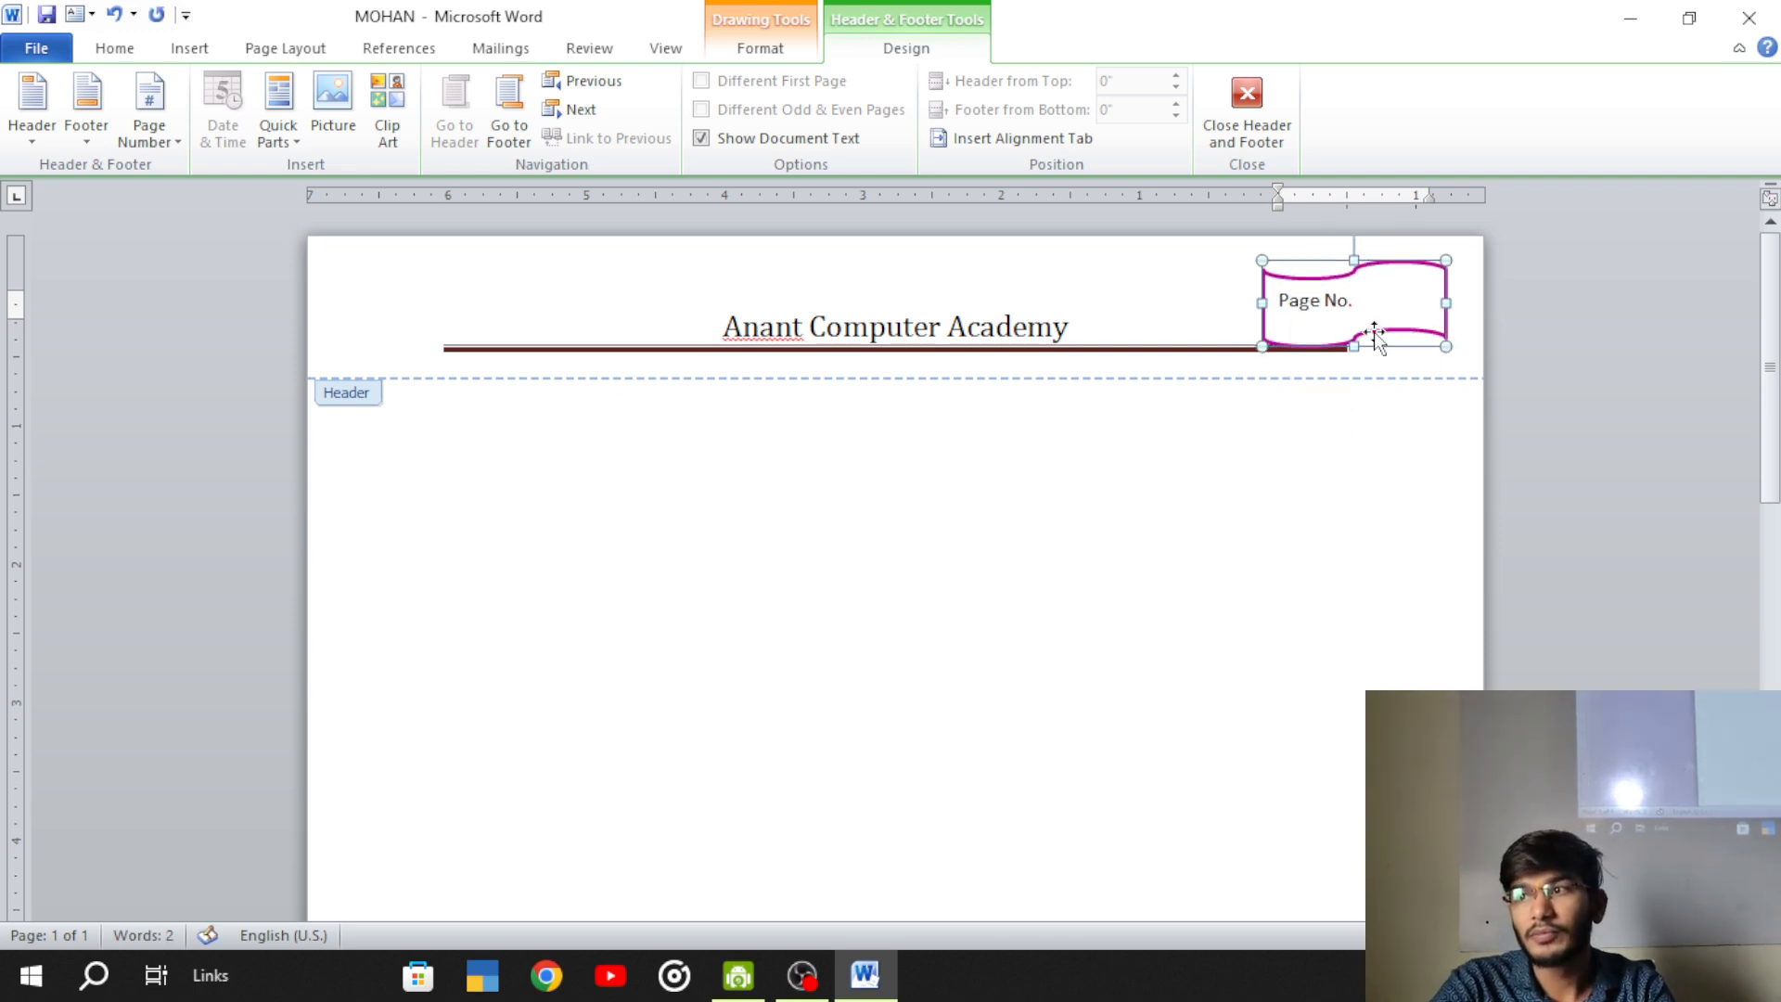
pyautogui.press('Down')
pyautogui.press('Down')
pyautogui.press('Down')
pyautogui.press('Left')
pyautogui.press('Left')
pyautogui.press('Left')
pyautogui.press('Left')
pyautogui.press('Left')
pyautogui.press('Left')
pyautogui.press('Left')
pyautogui.press('Left')
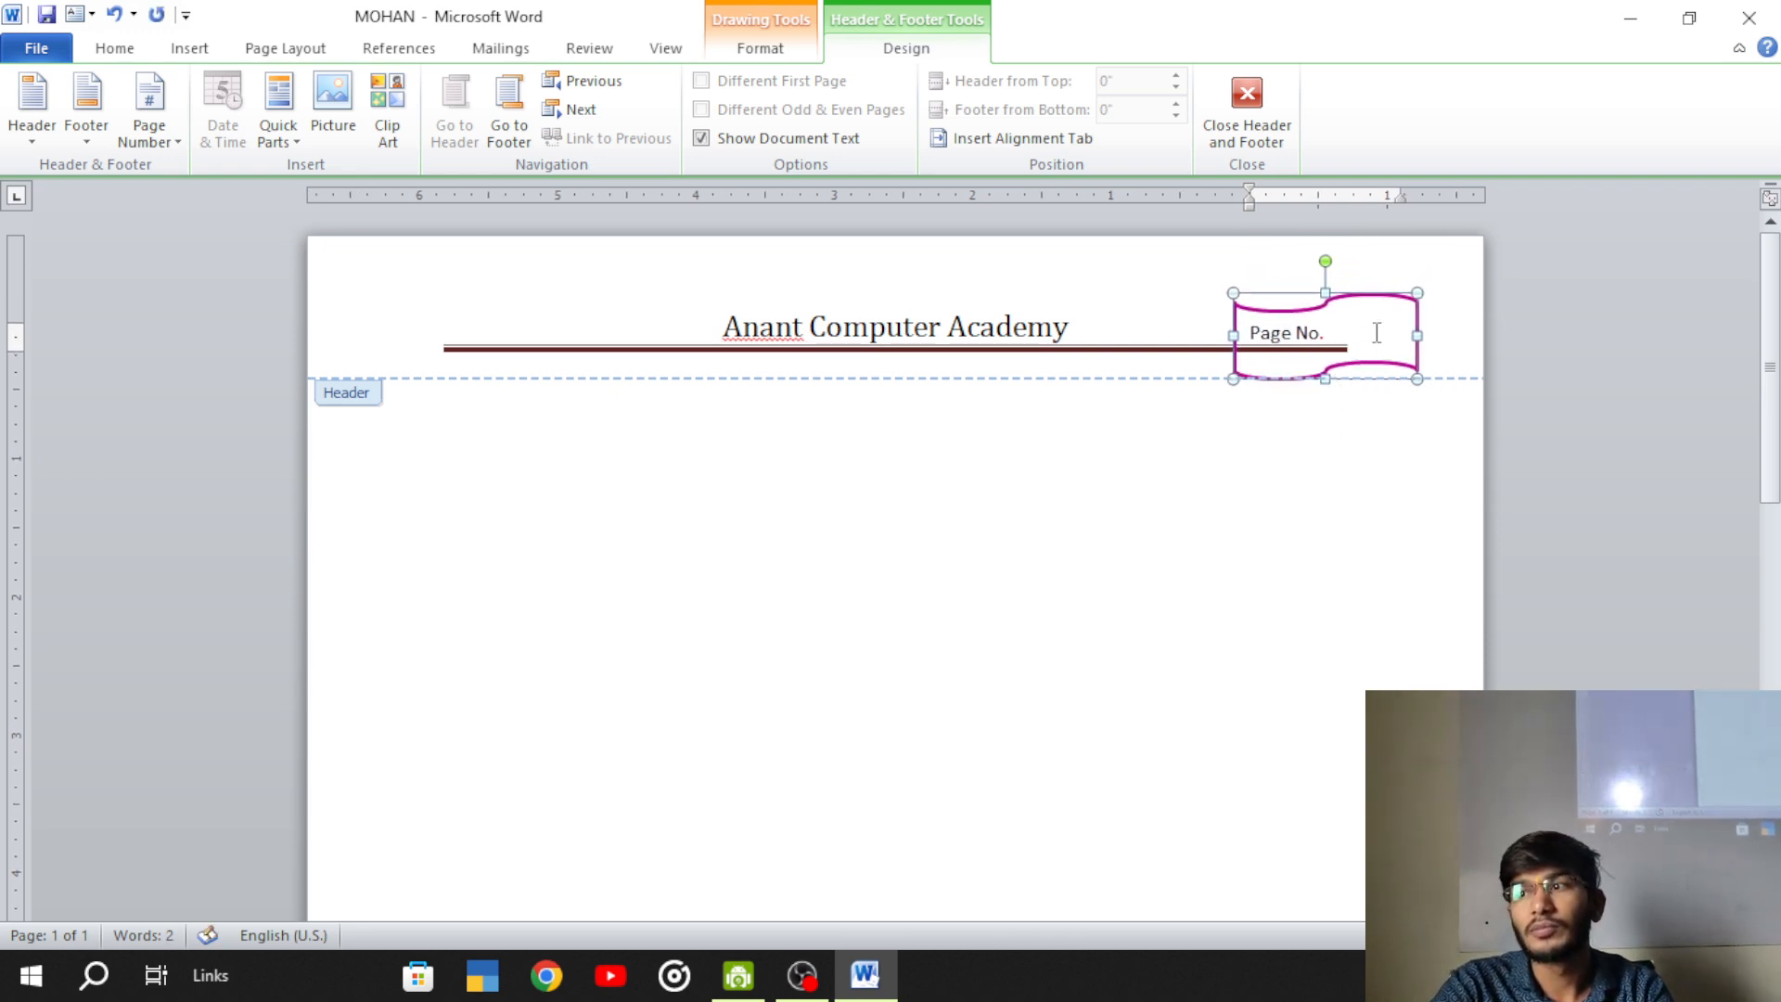
pyautogui.click(1202, 346)
pyautogui.click(1192, 362)
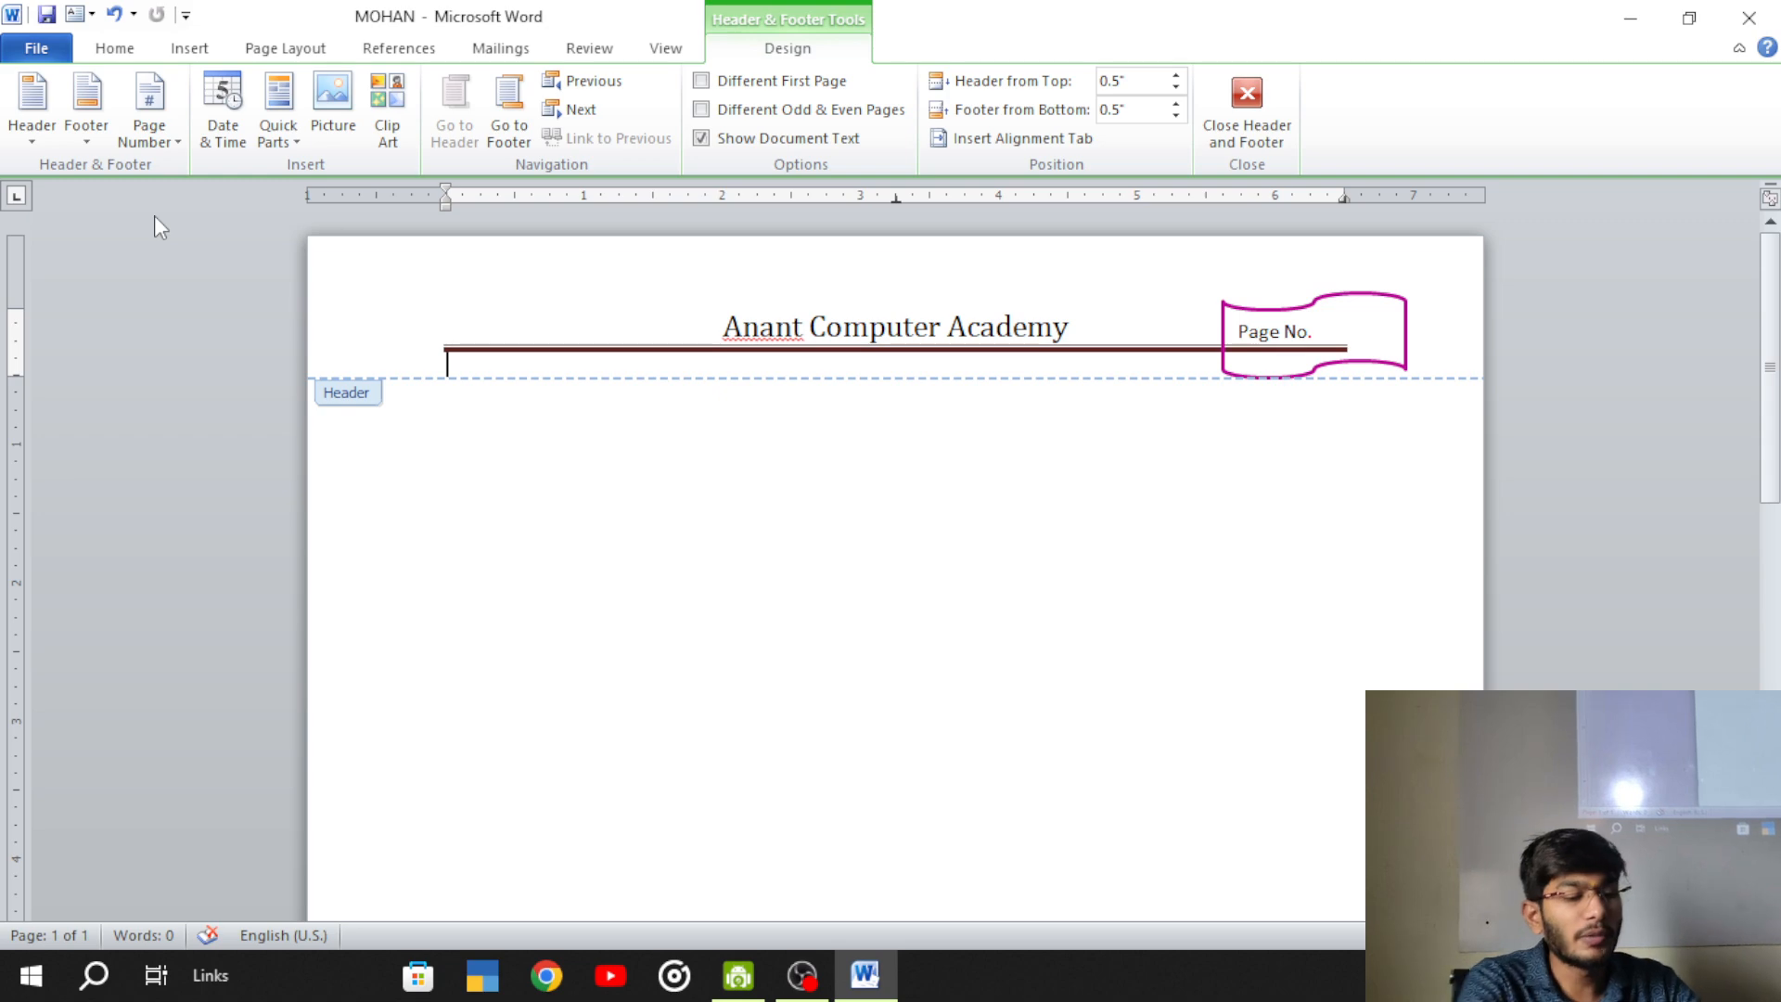
pyautogui.hotkey('ctrl', 'p')
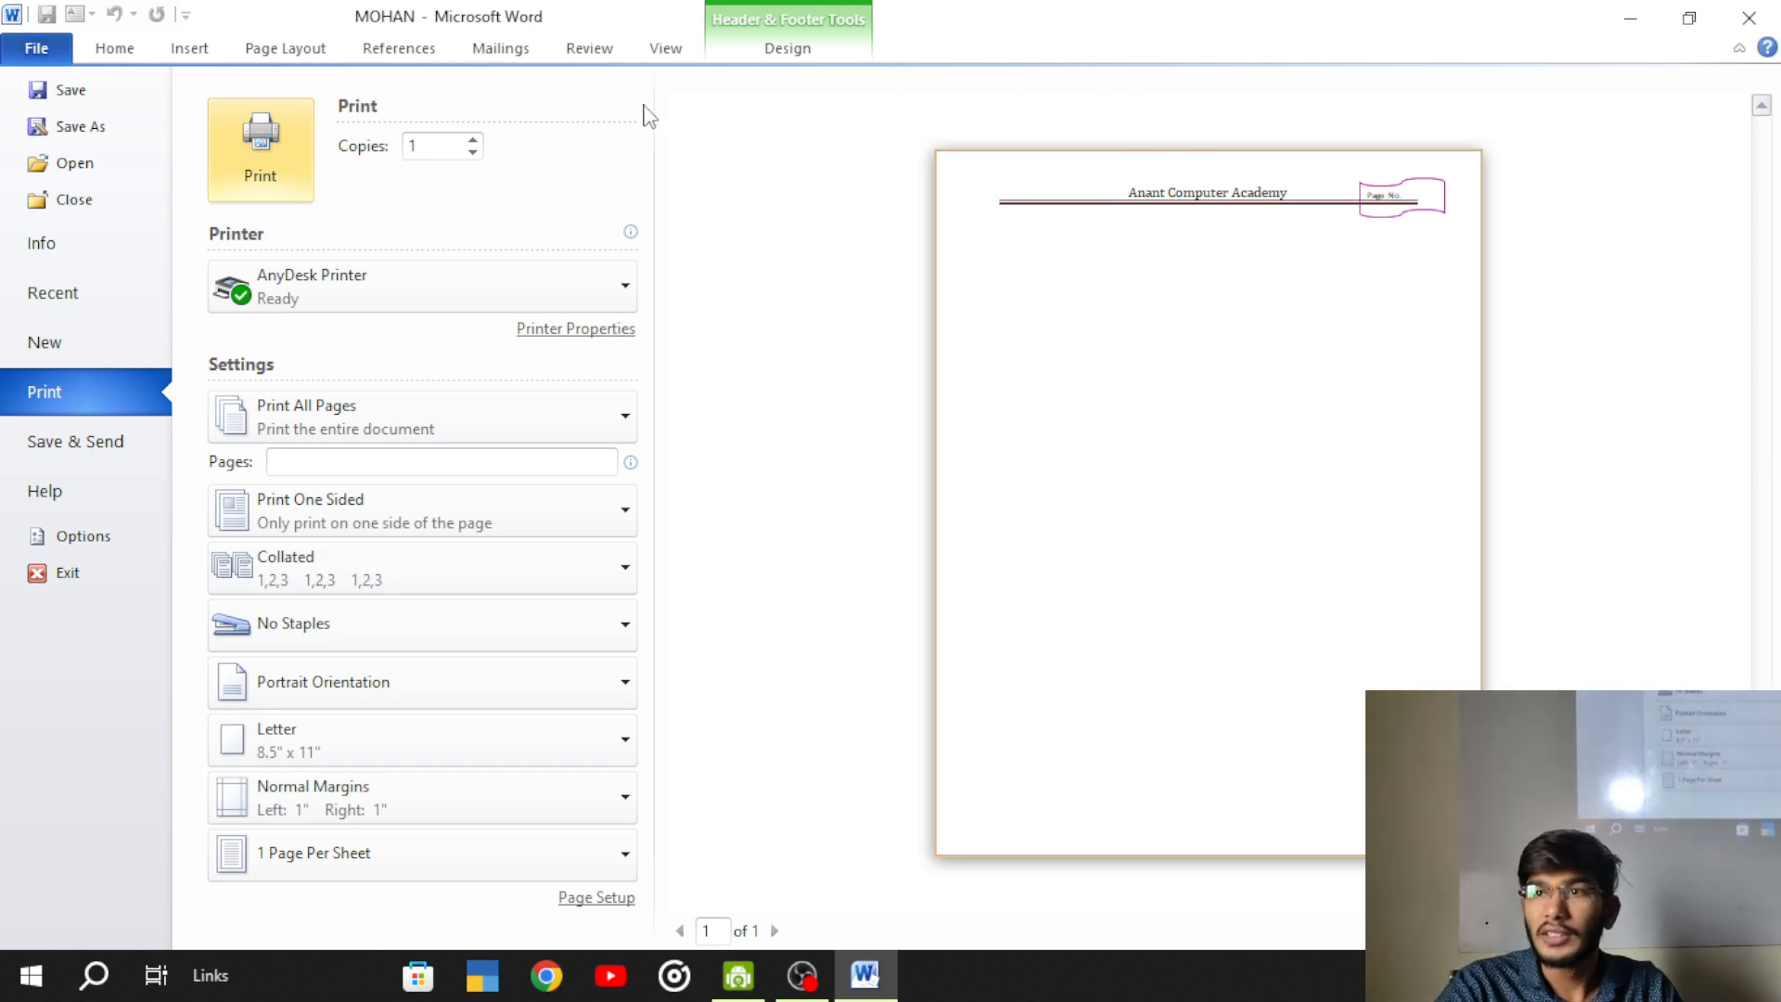
pyautogui.click(36, 48)
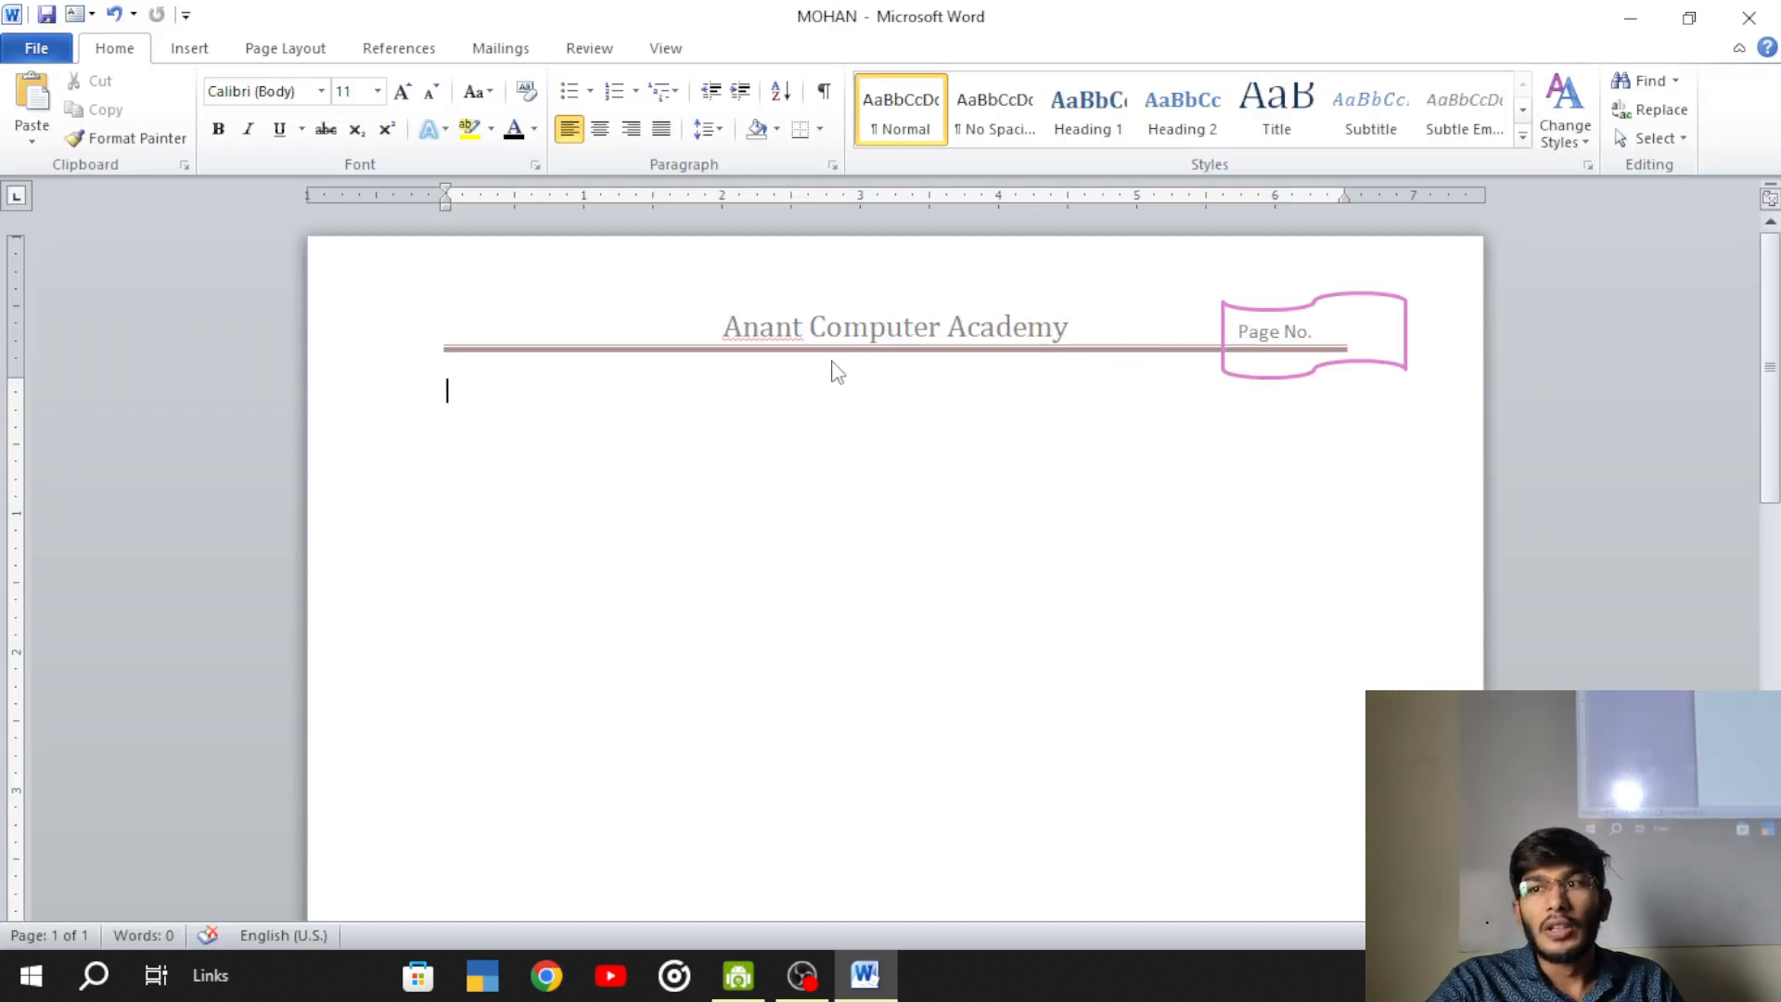
# - Generate sample body text with =rand(100) and look over the header on the resulting pages
pyautogui.scroll(-2, 622, 479)
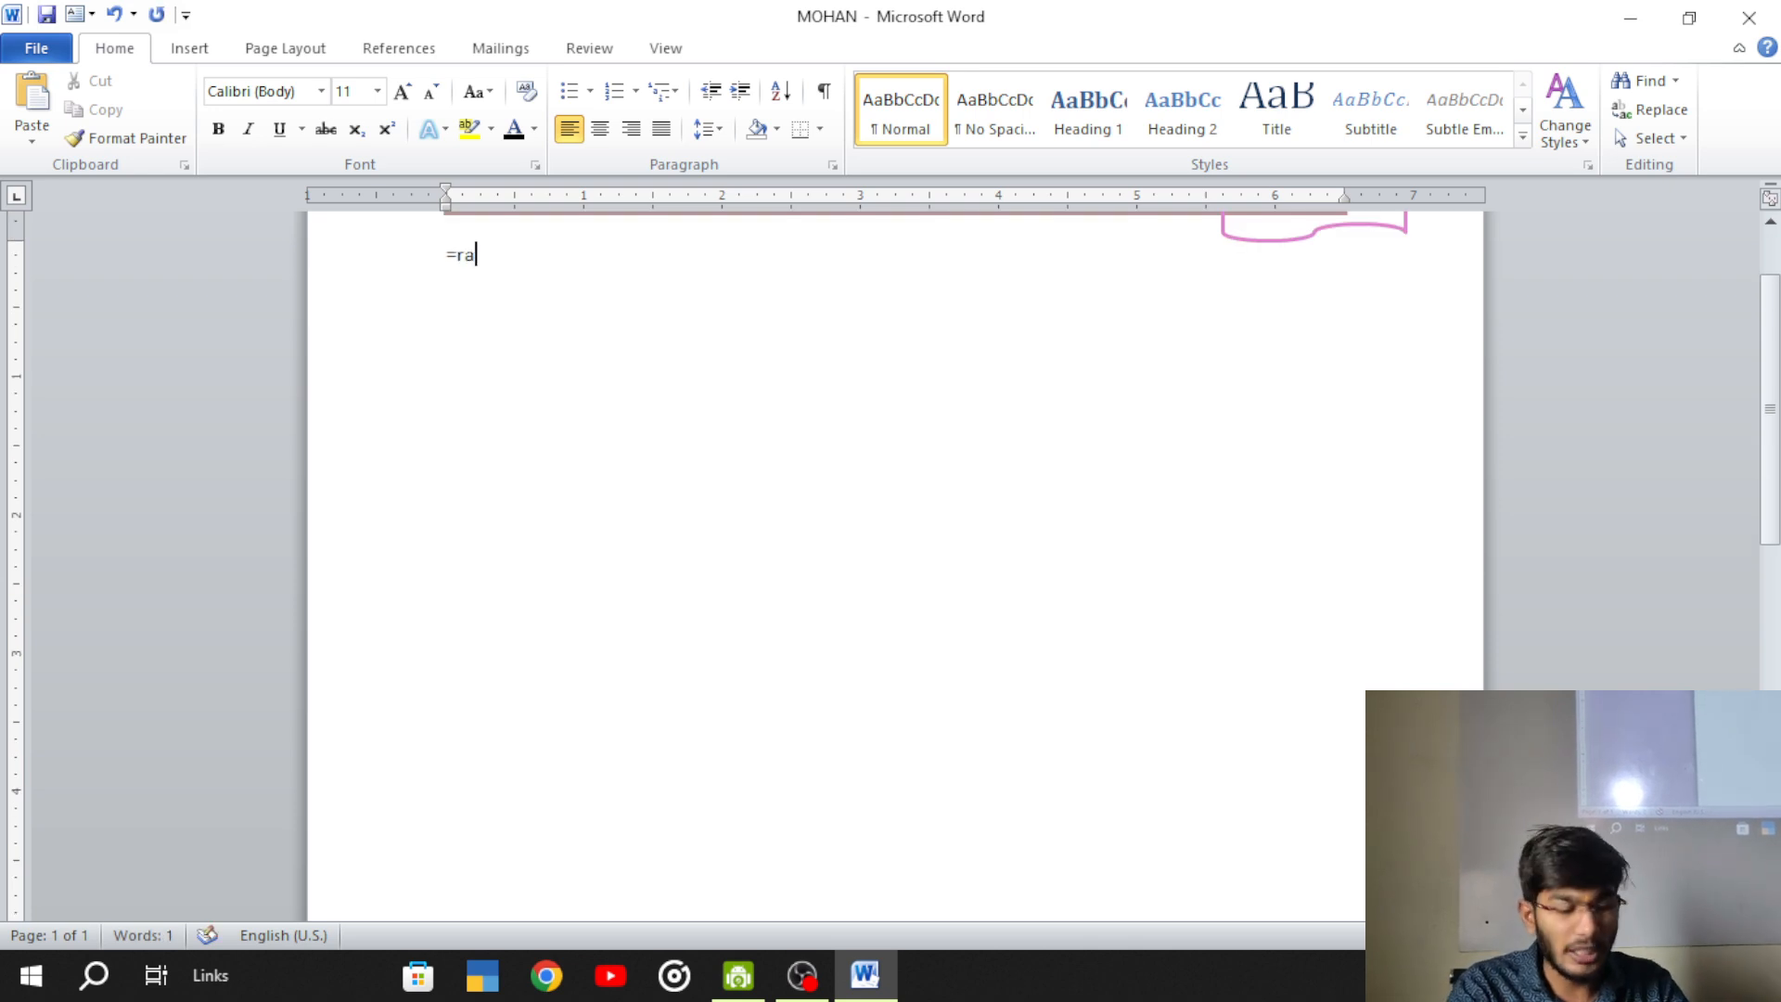
pyautogui.write('(1')
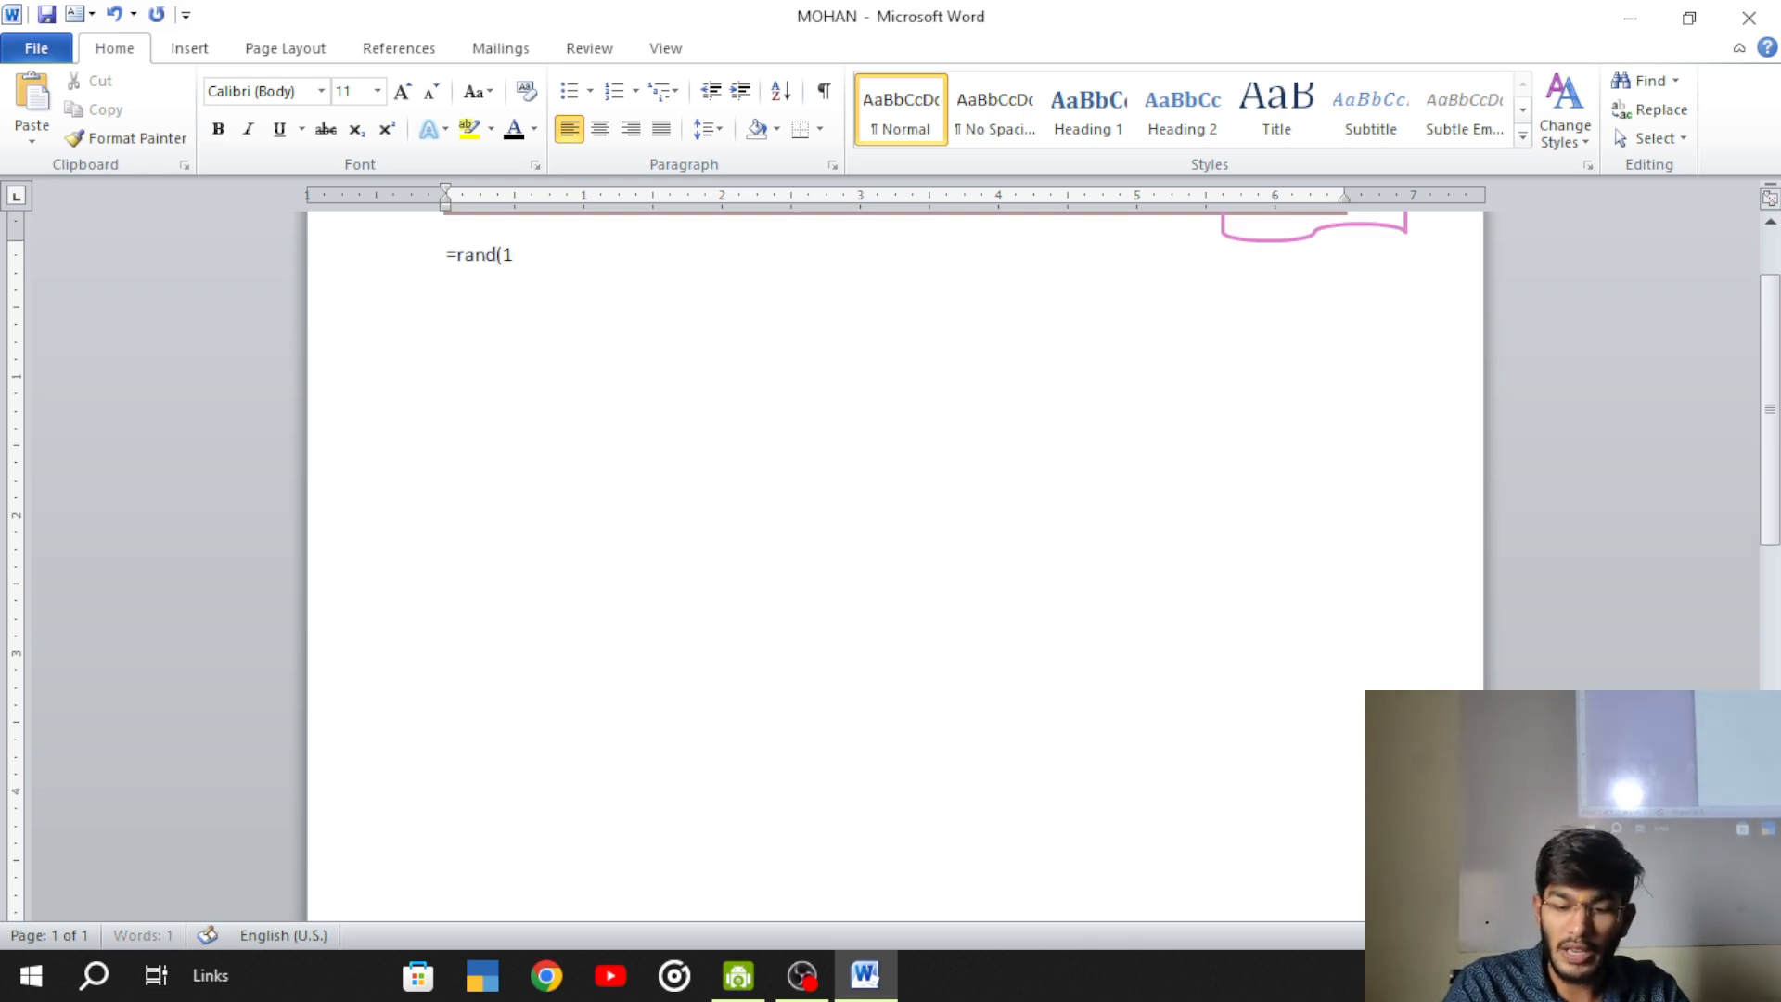
pyautogui.write('00)')
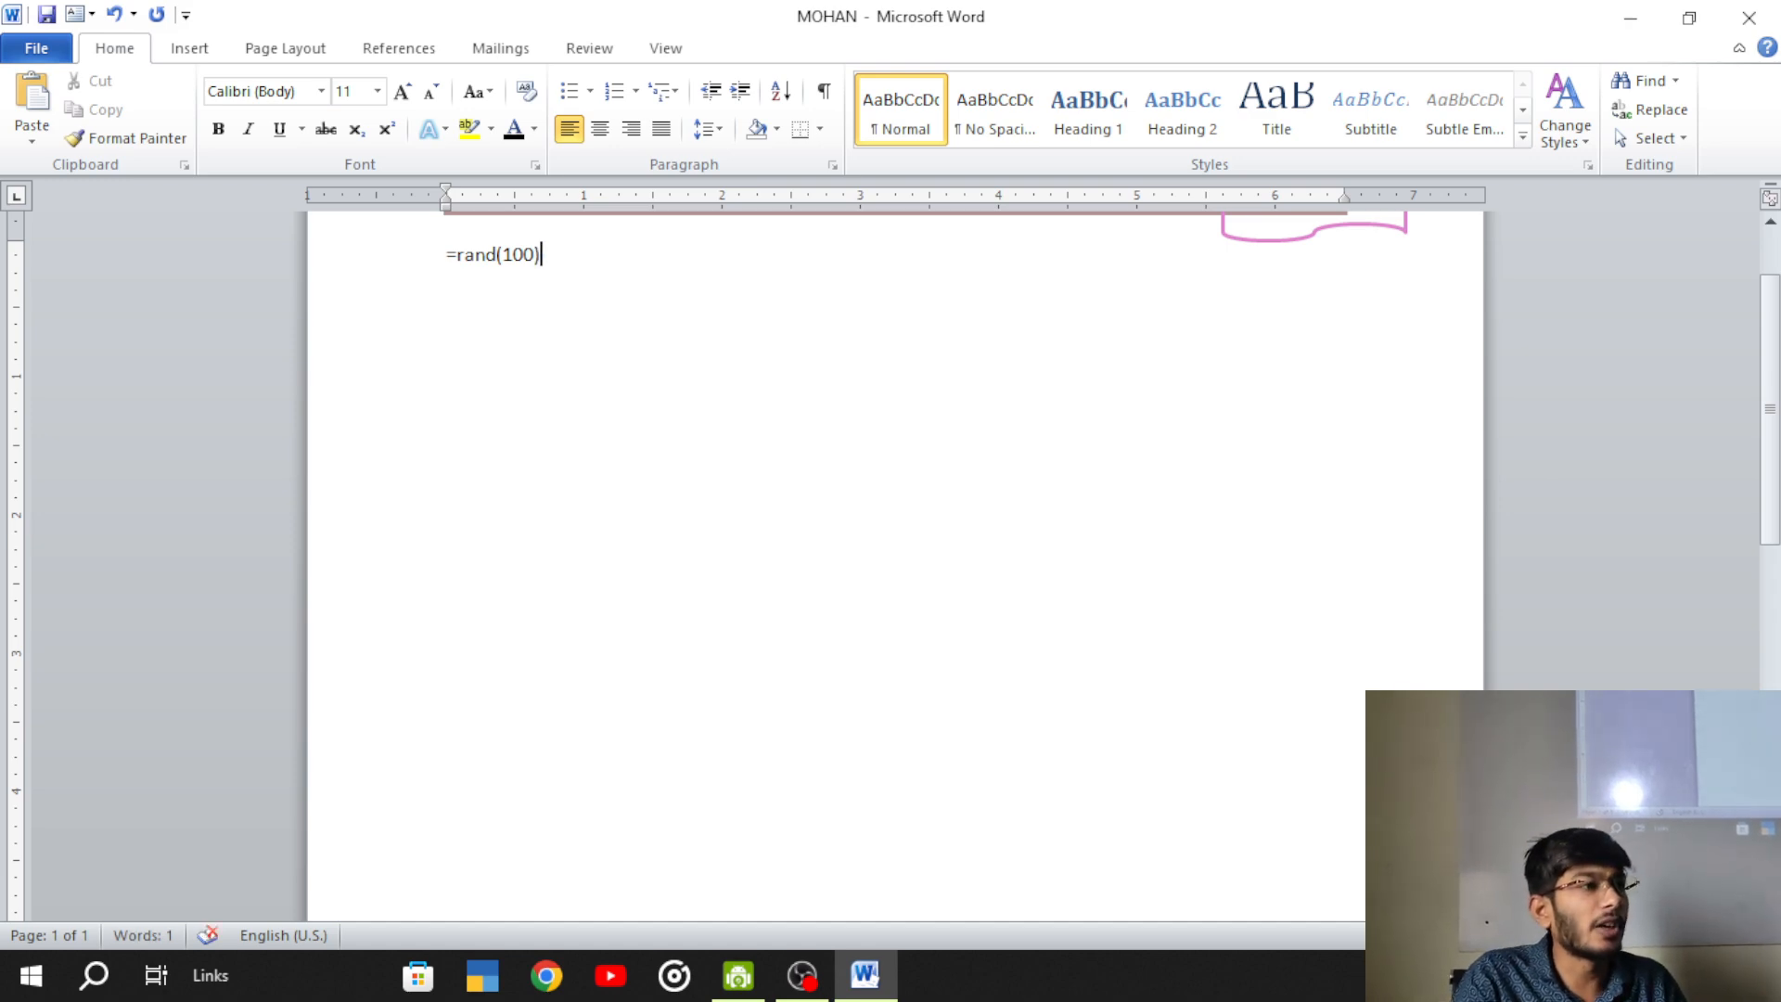
pyautogui.press('Return')
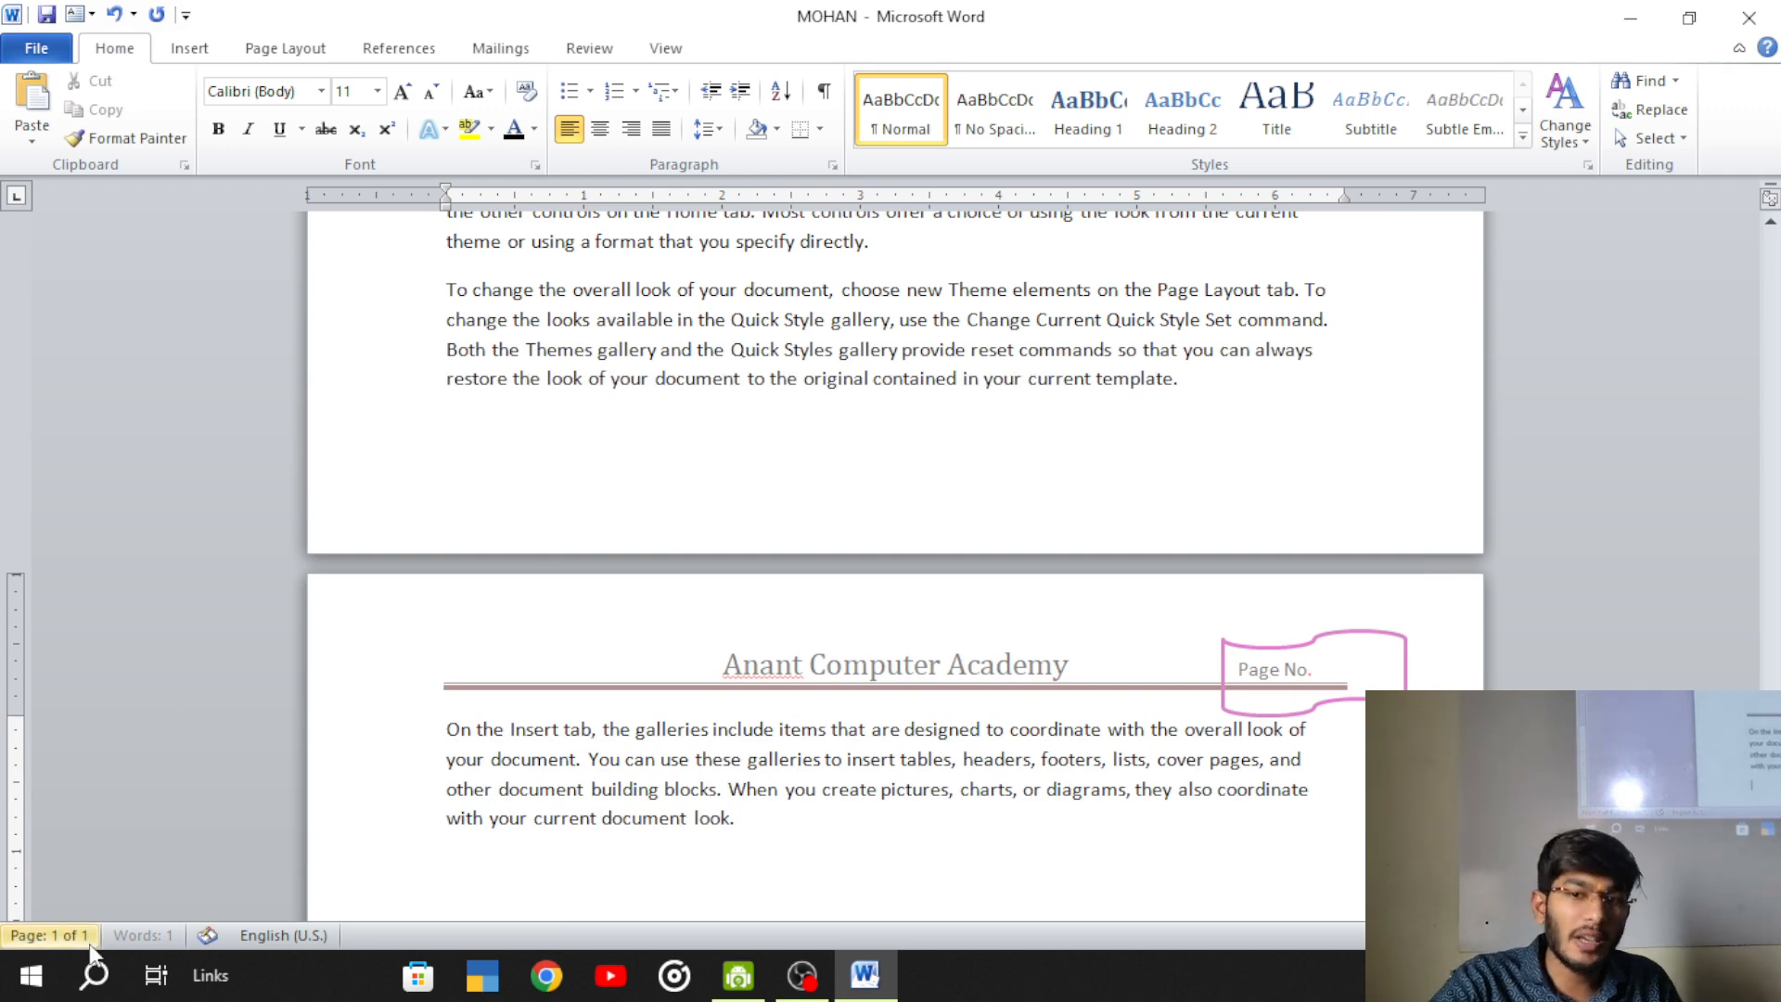
pyautogui.scroll(20, 767, 715)
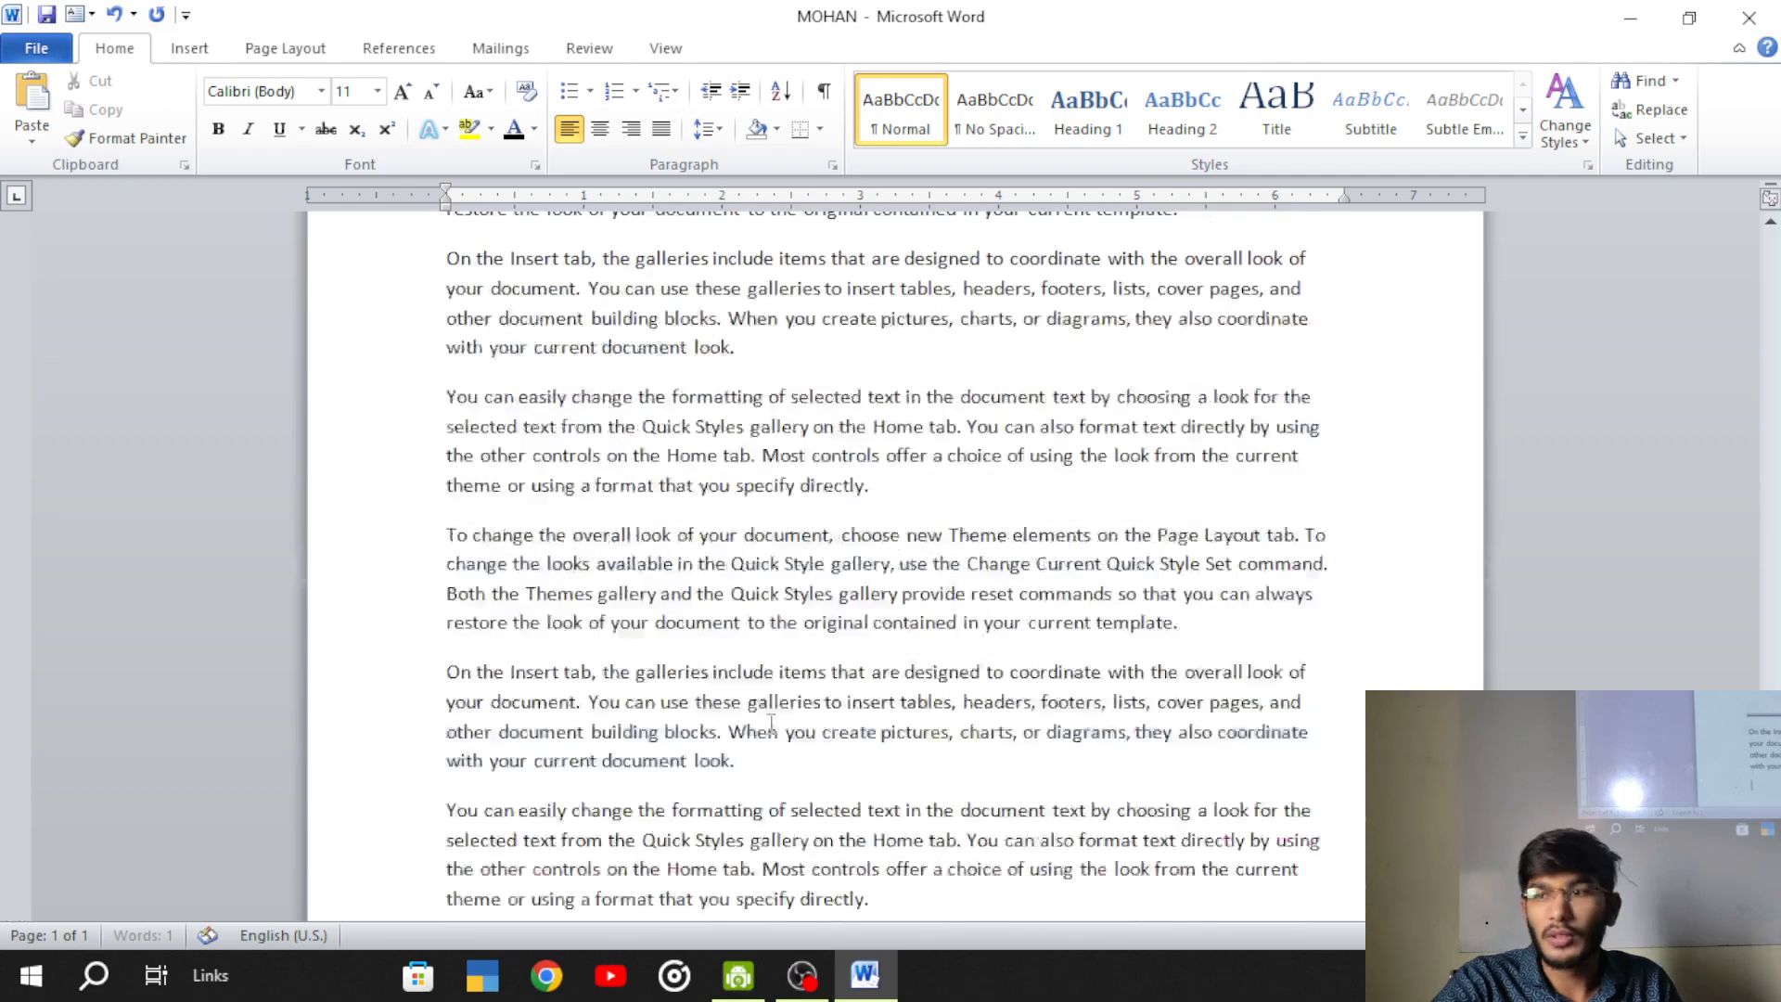
pyautogui.scroll(20, 754, 696)
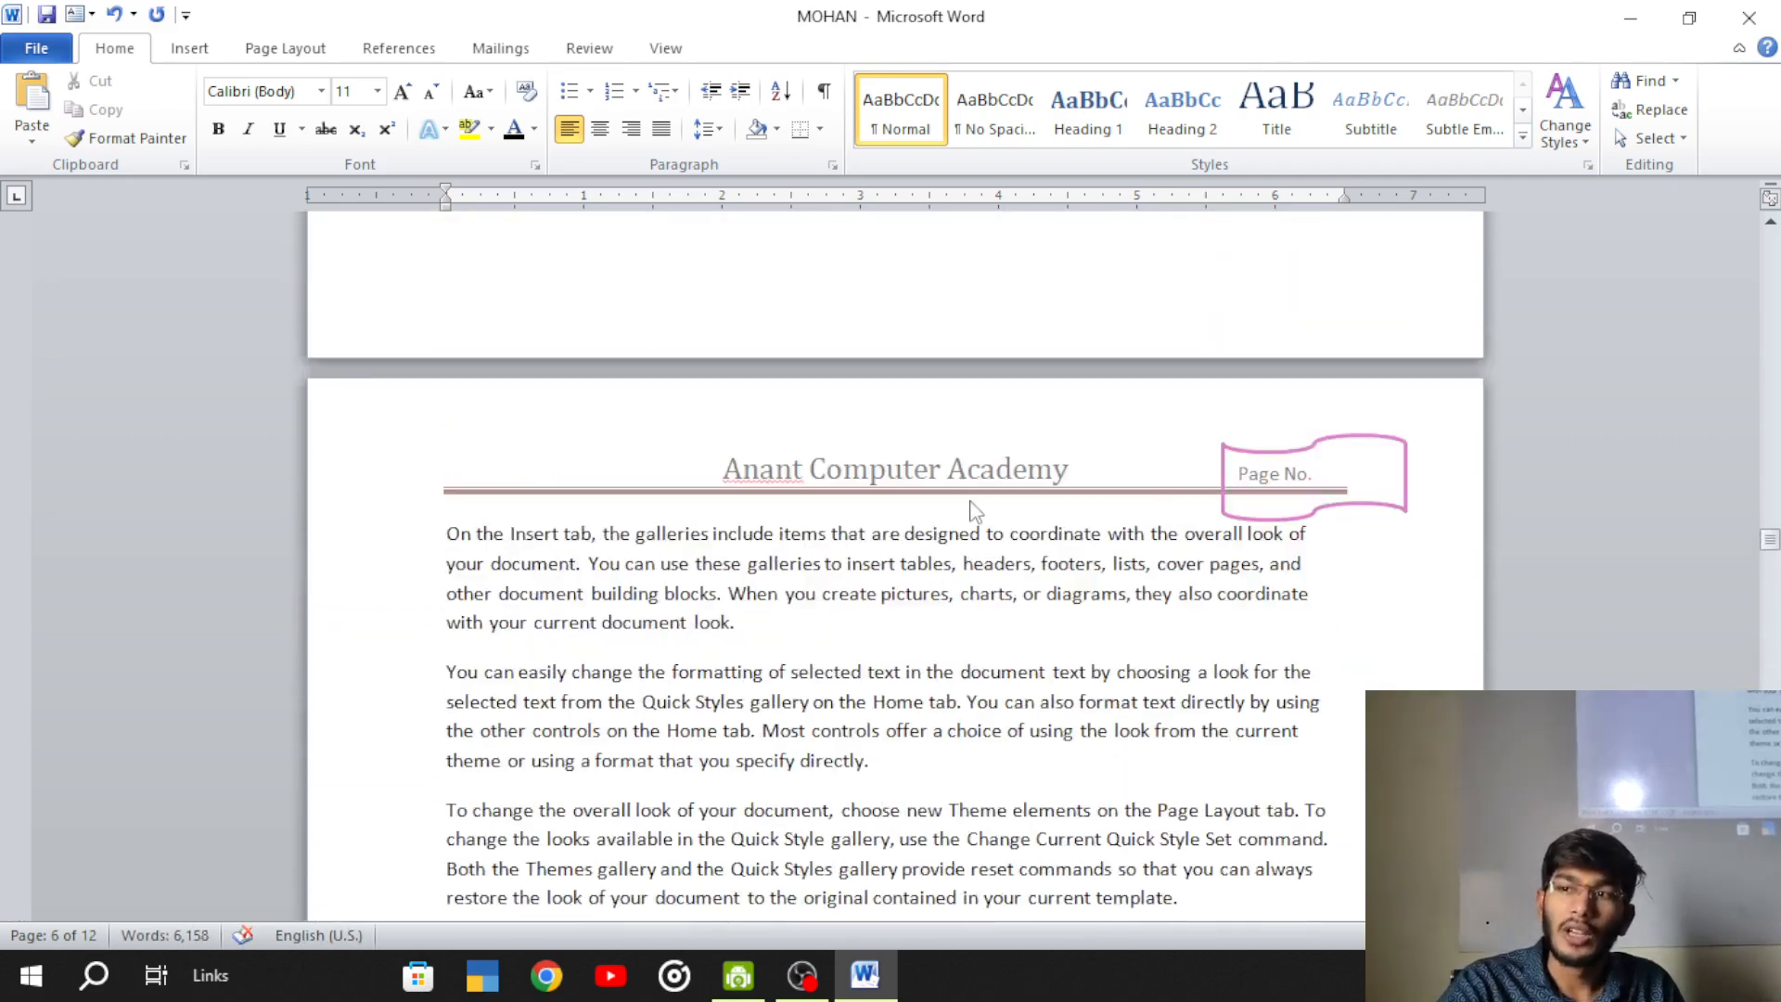
pyautogui.scroll(15, 757, 668)
pyautogui.scroll(10, 1056, 505)
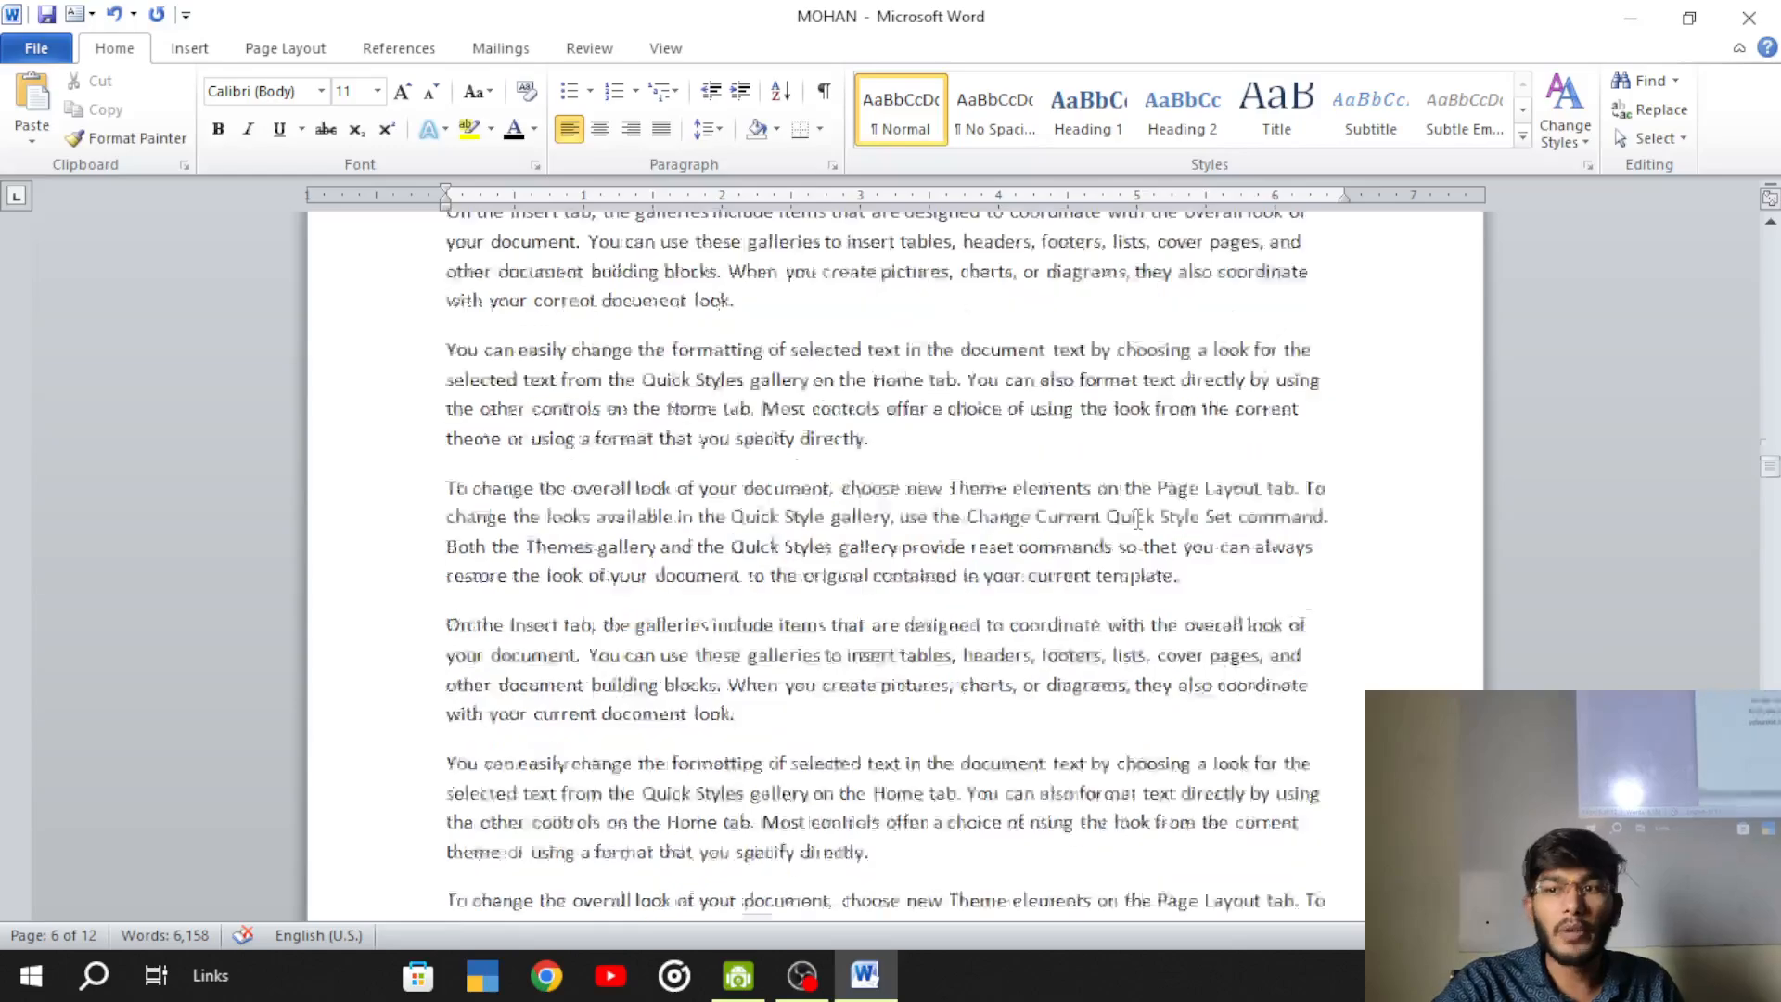
pyautogui.scroll(-20, 584, 790)
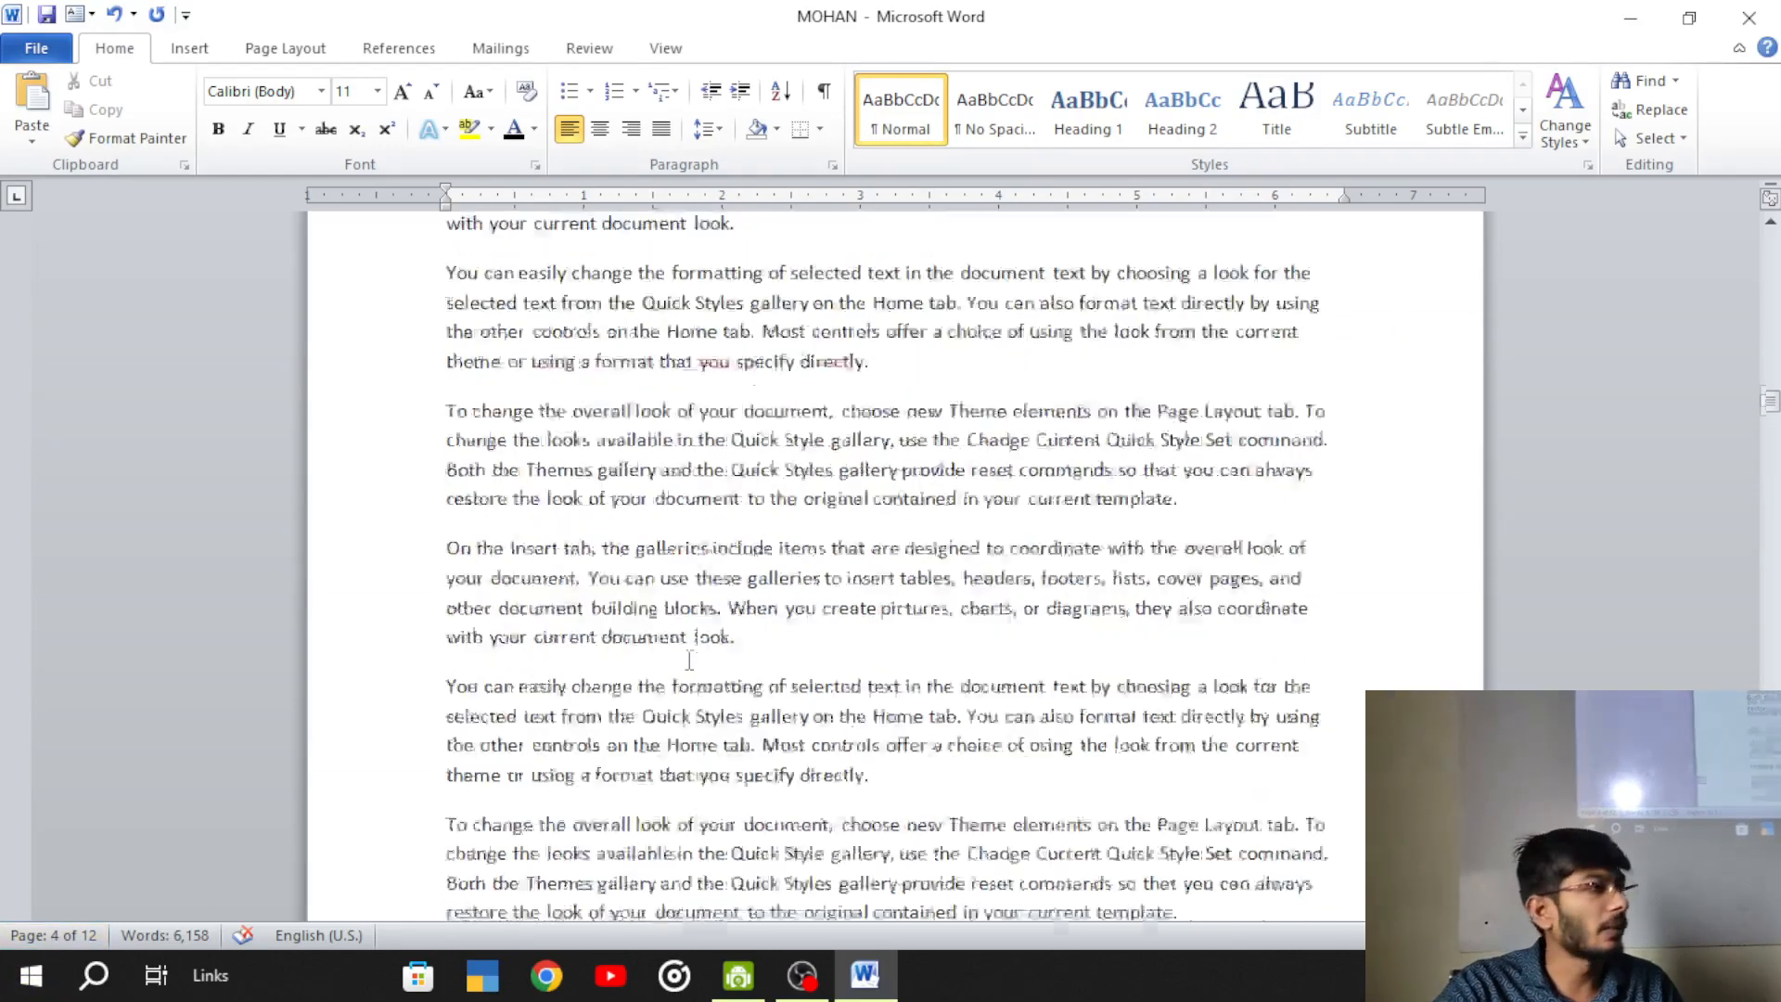
pyautogui.scroll(-5, 584, 789)
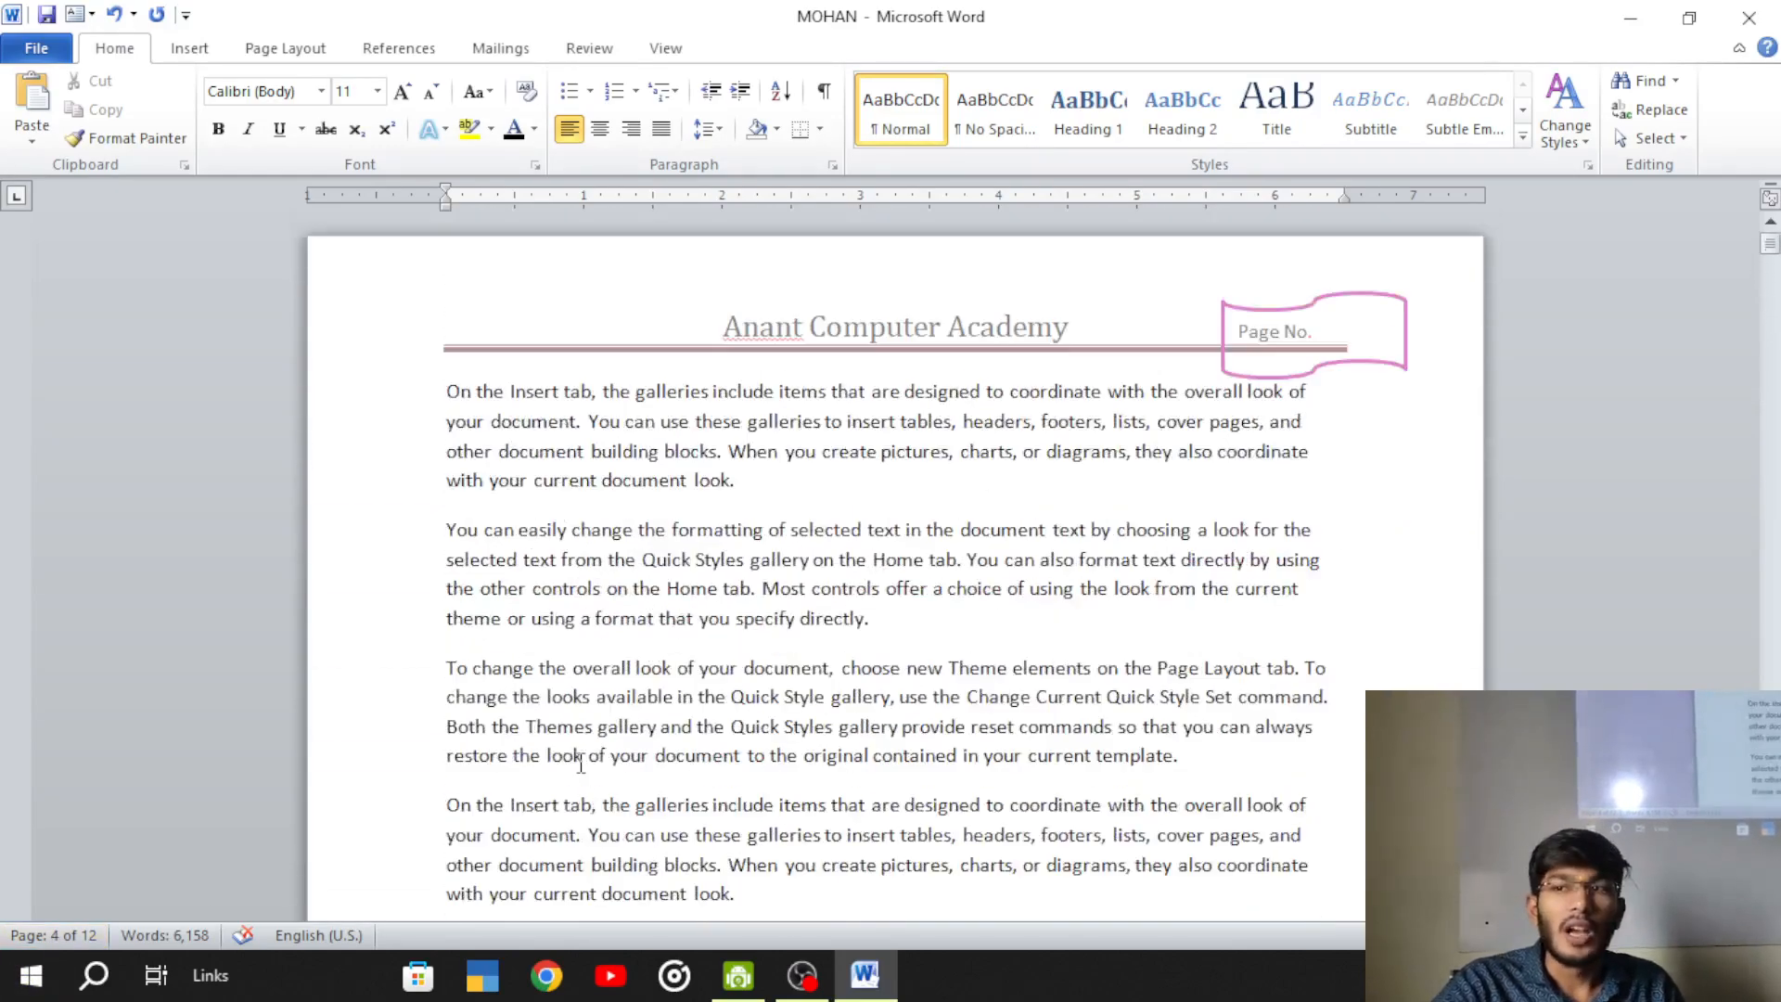
# - Browse the built-in header designs and replace the current header with Puzzle (Even Page)
pyautogui.click(189, 51)
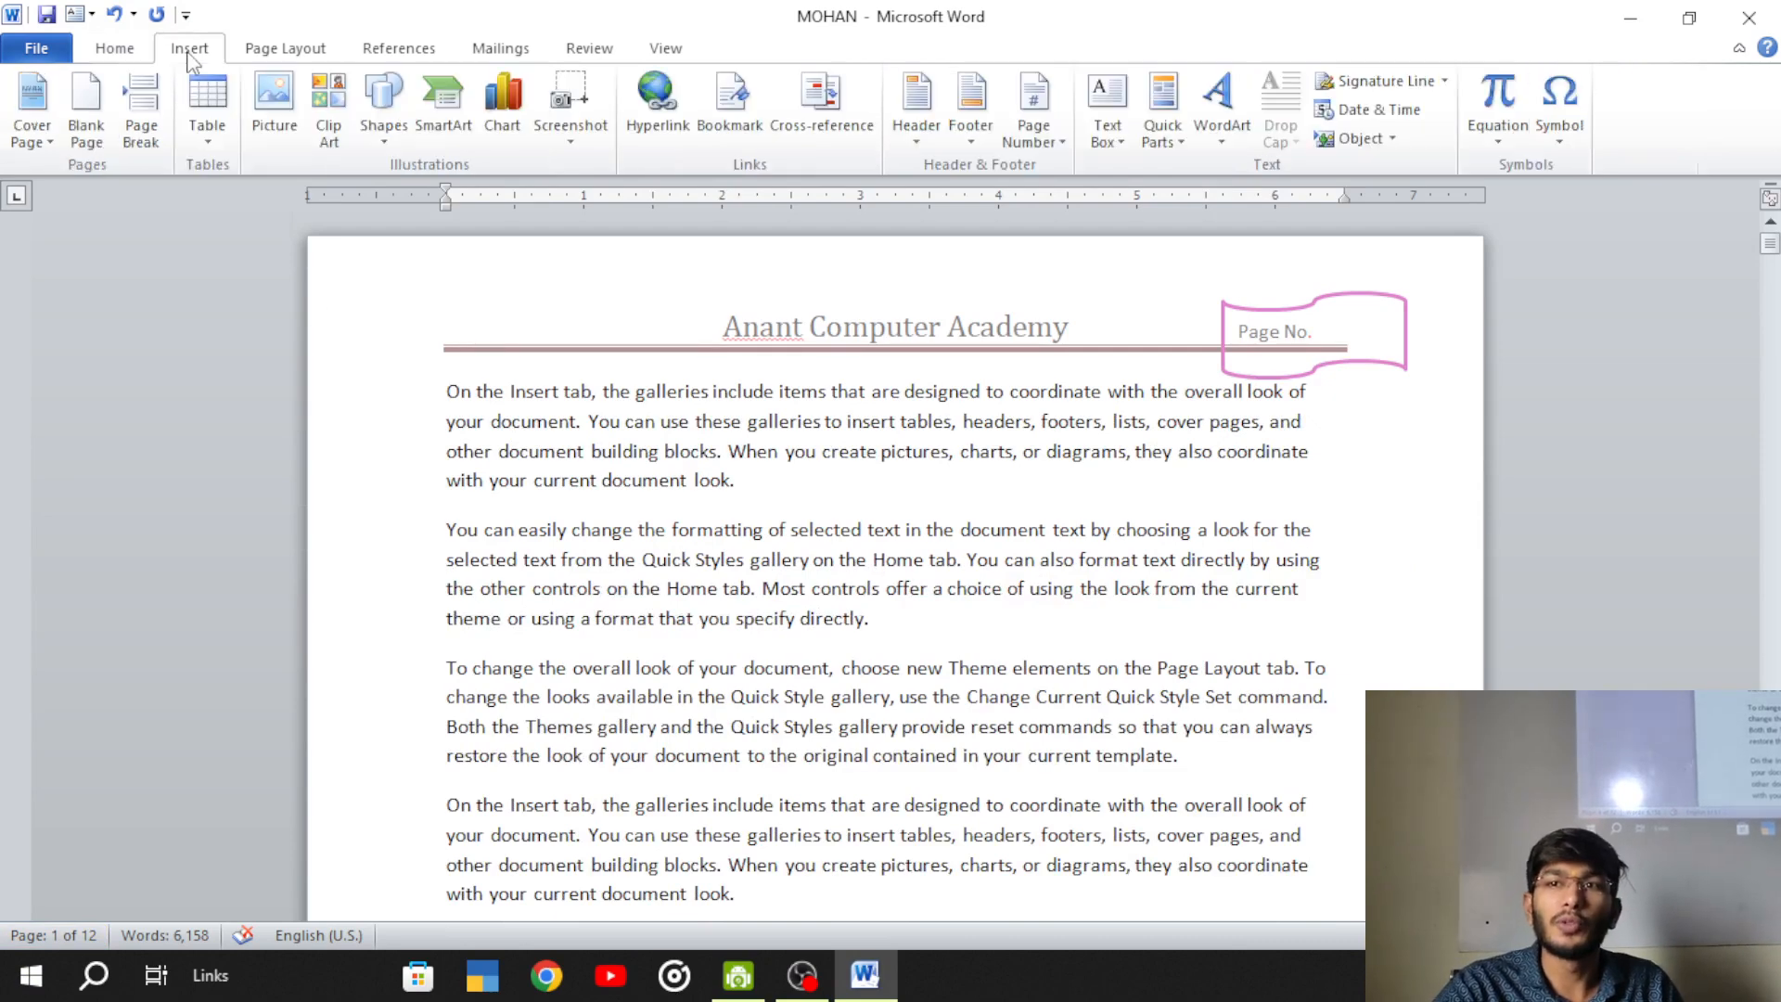
pyautogui.click(917, 130)
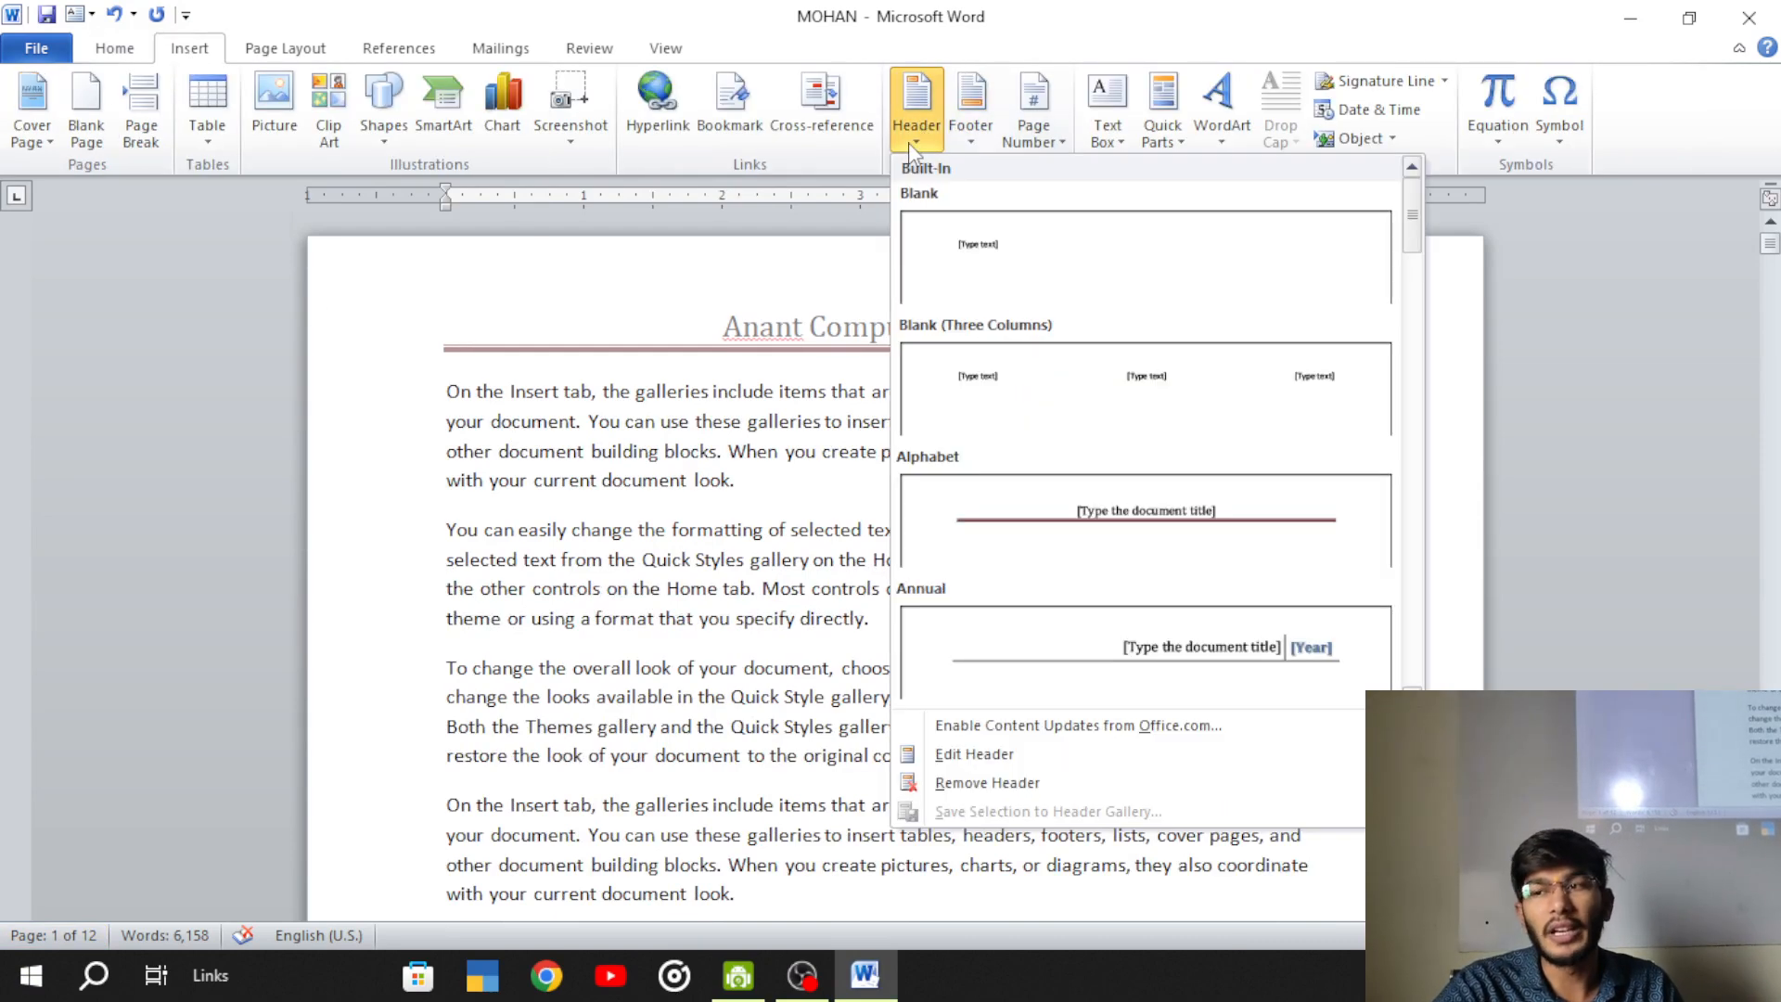
pyautogui.scroll(-1, 1409, 274)
pyautogui.moveTo(1409, 274); pyautogui.dragTo(1444, 299)
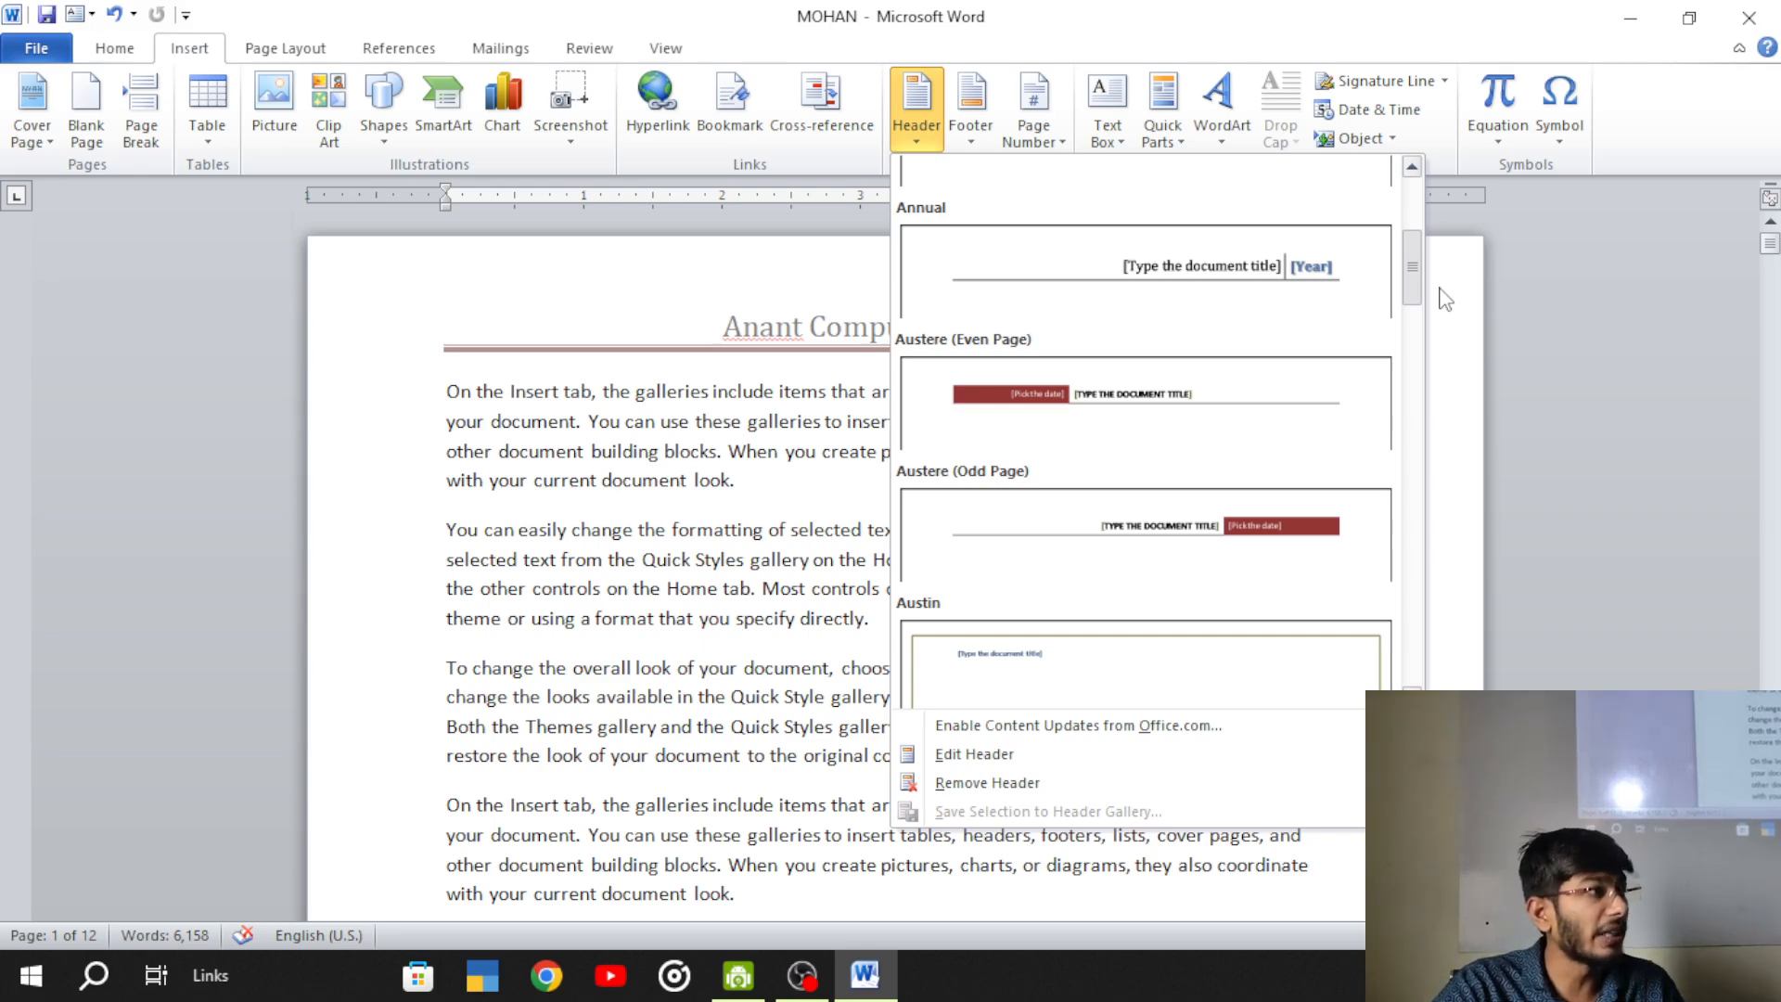
pyautogui.moveTo(1444, 299); pyautogui.dragTo(1447, 388)
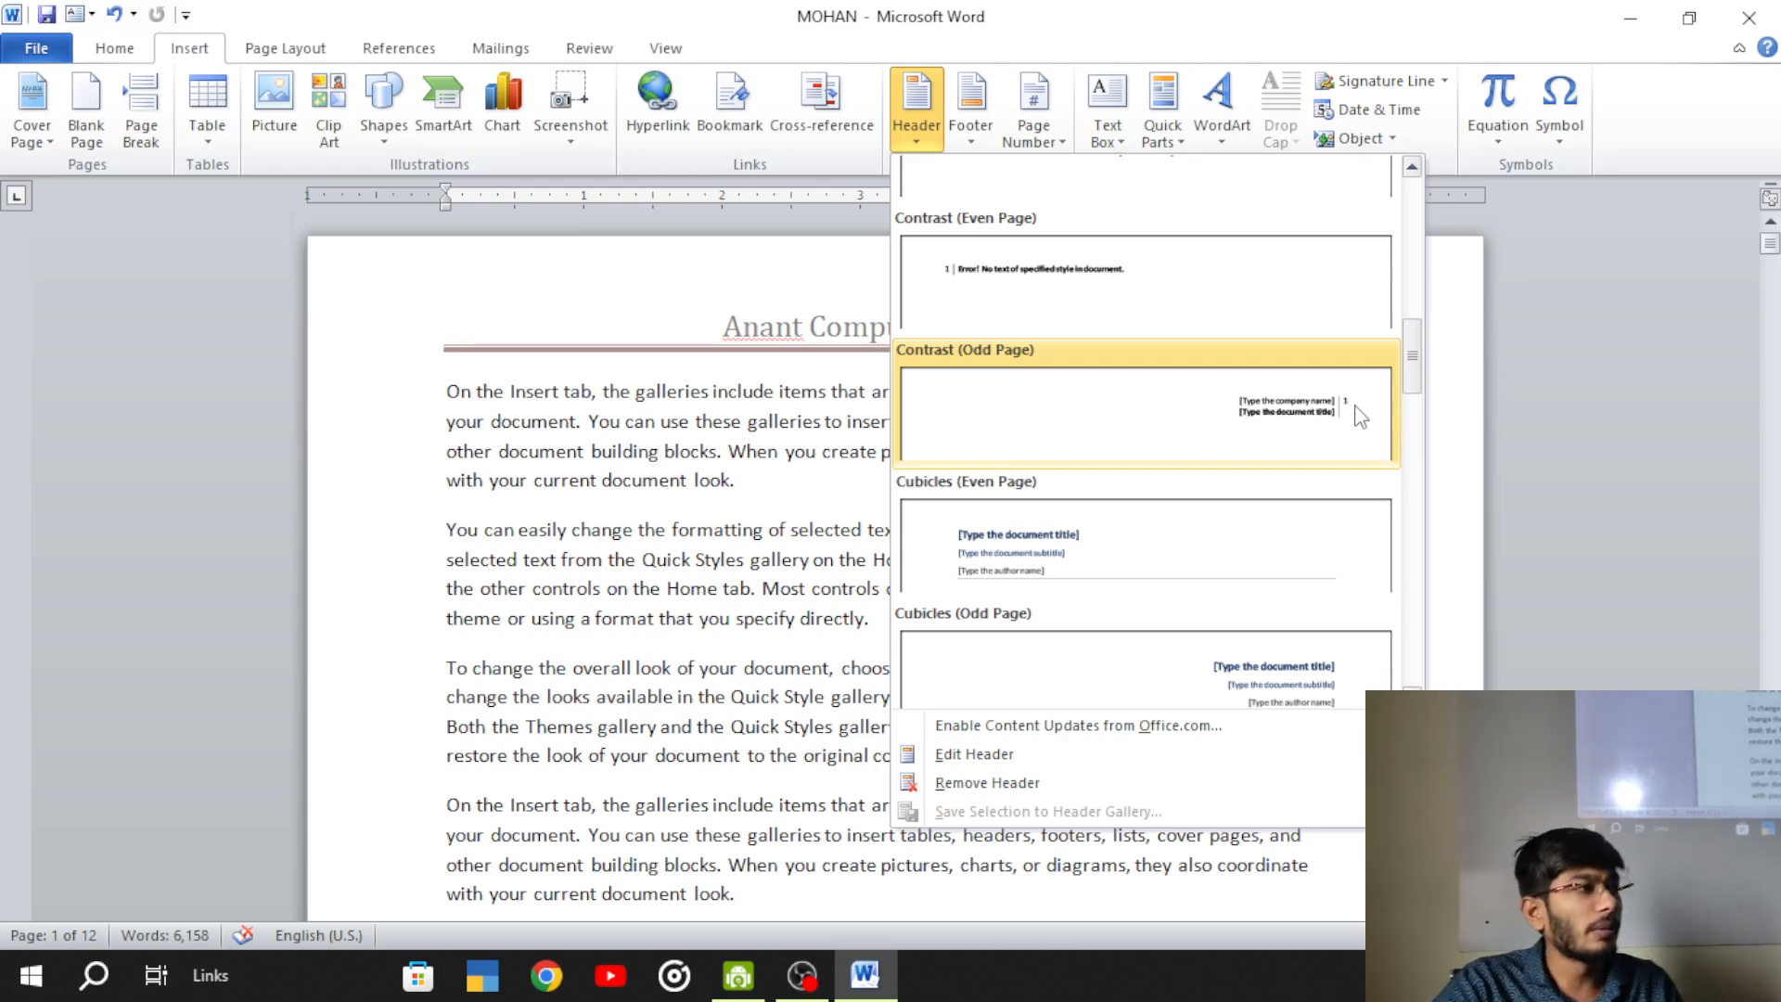
pyautogui.moveTo(1413, 380); pyautogui.dragTo(1414, 596)
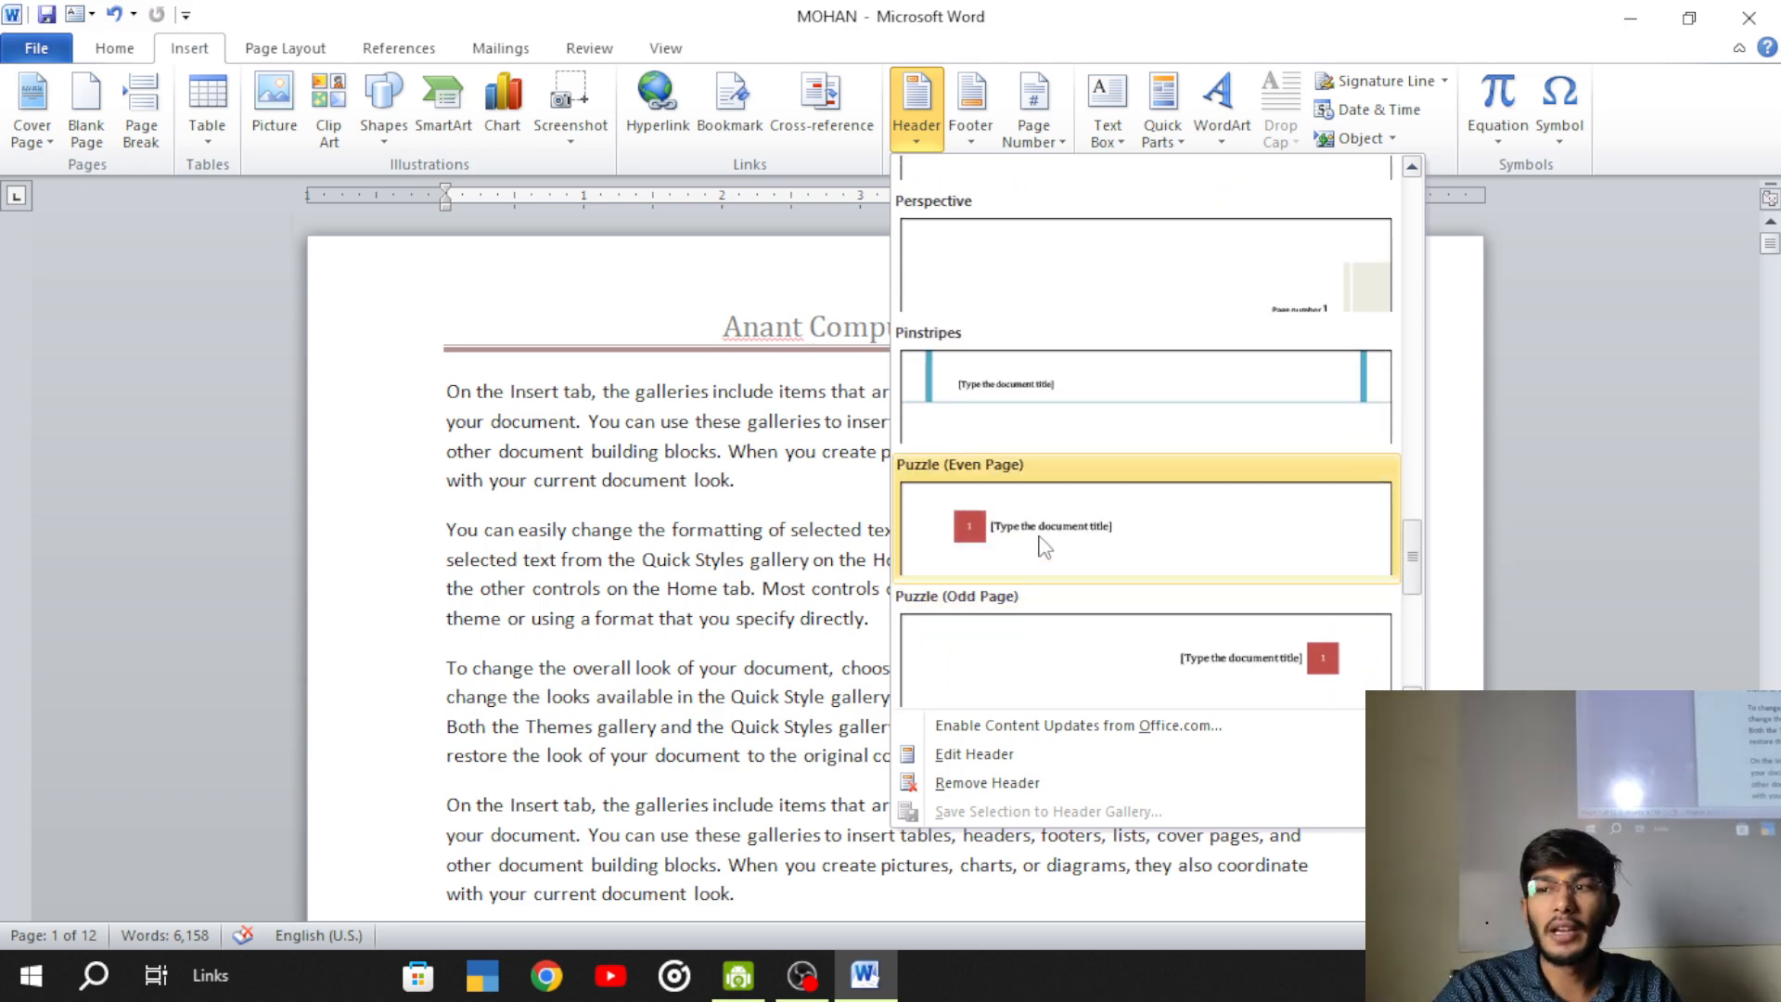
pyautogui.click(1046, 547)
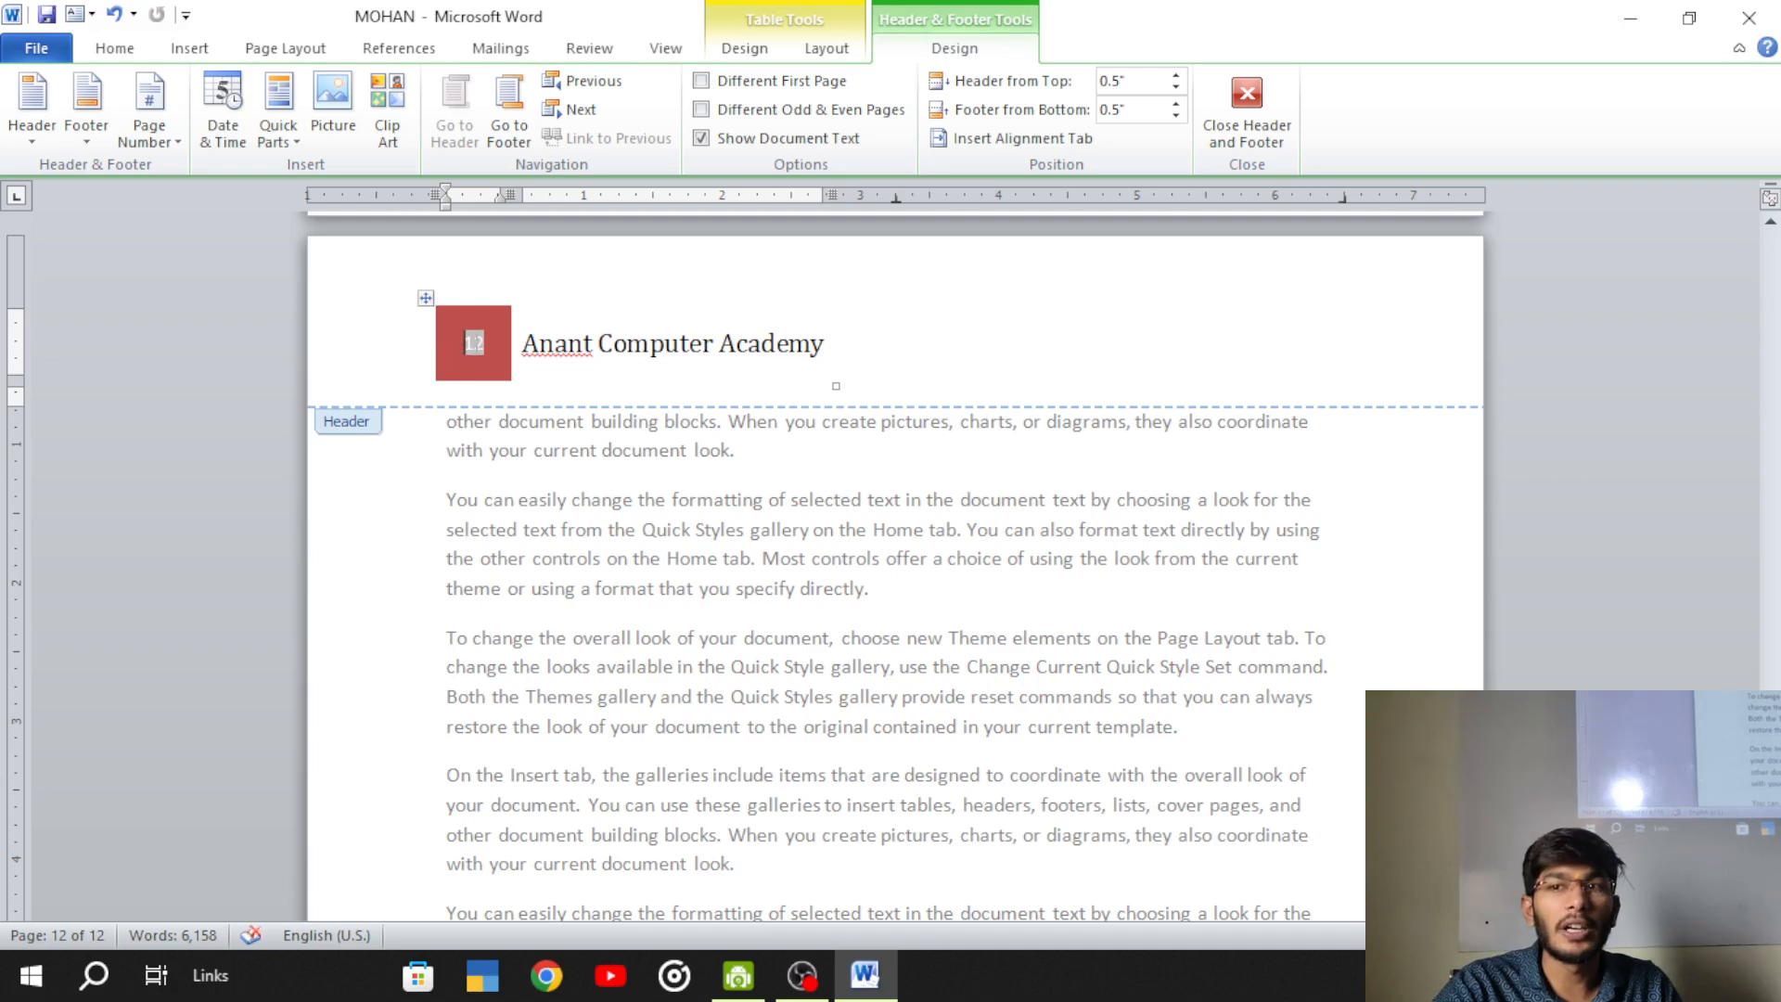
# - Look over the new header's page numbers across the pages and close header editing
pyautogui.scroll(15, 654, 427)
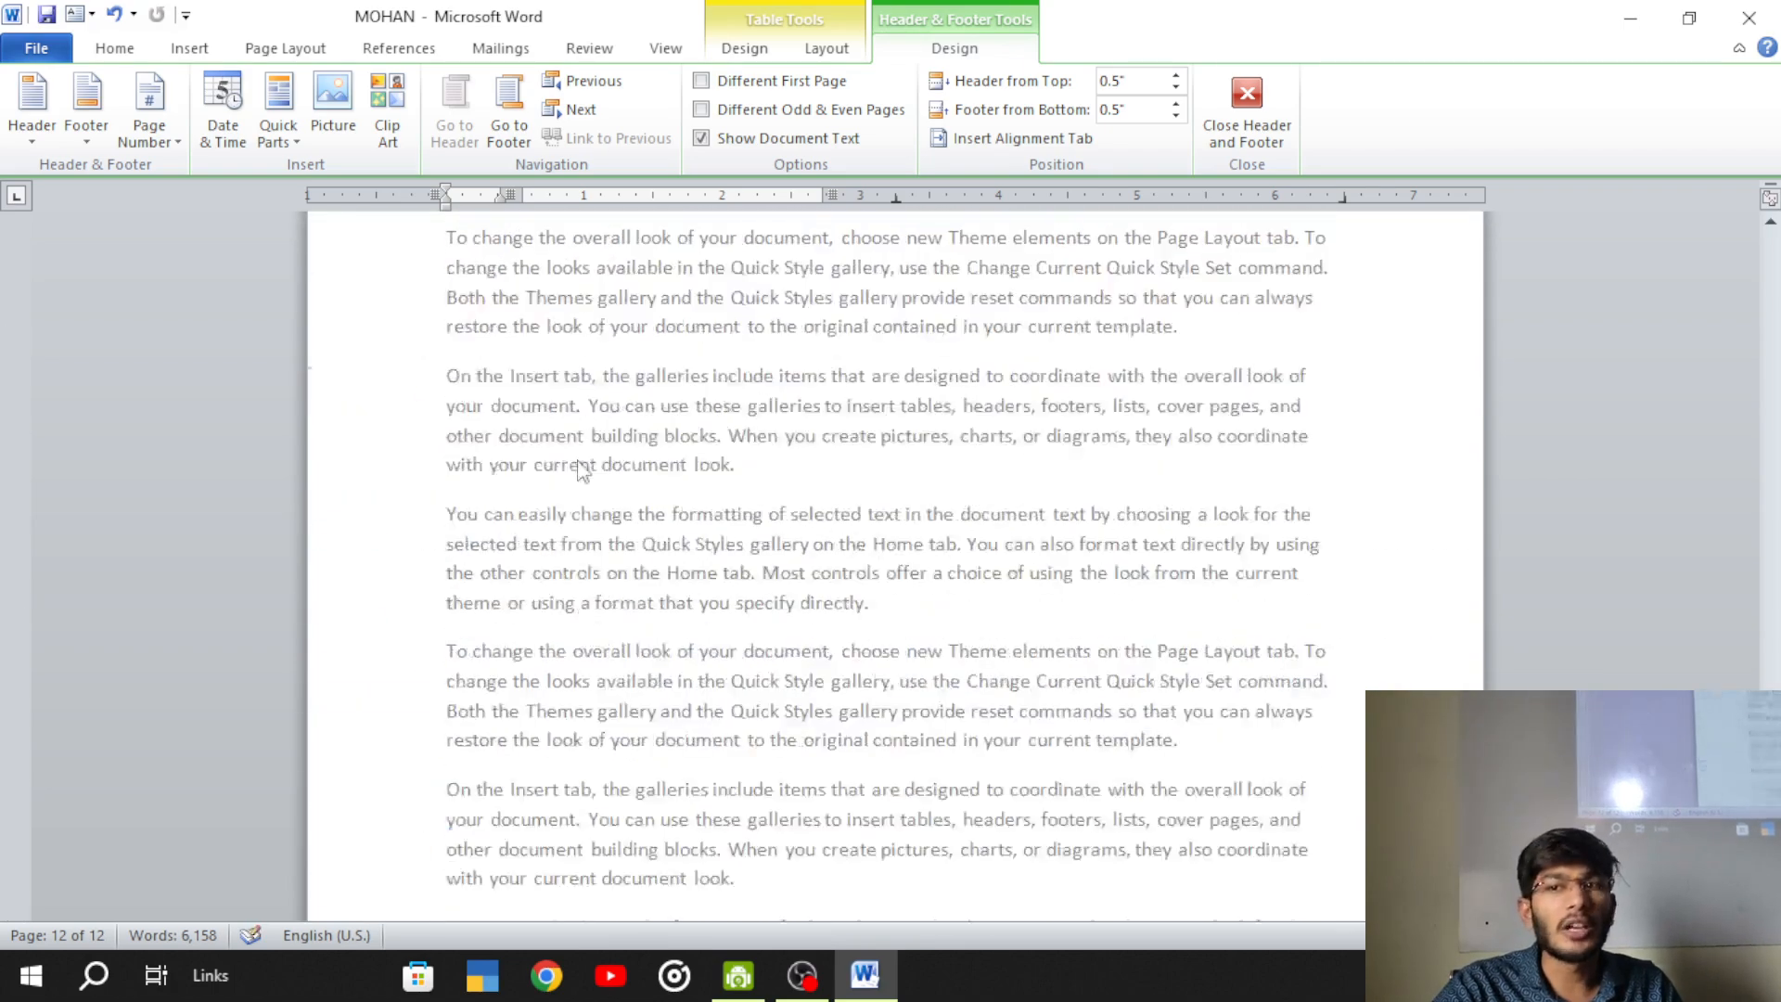
pyautogui.scroll(10, 504, 498)
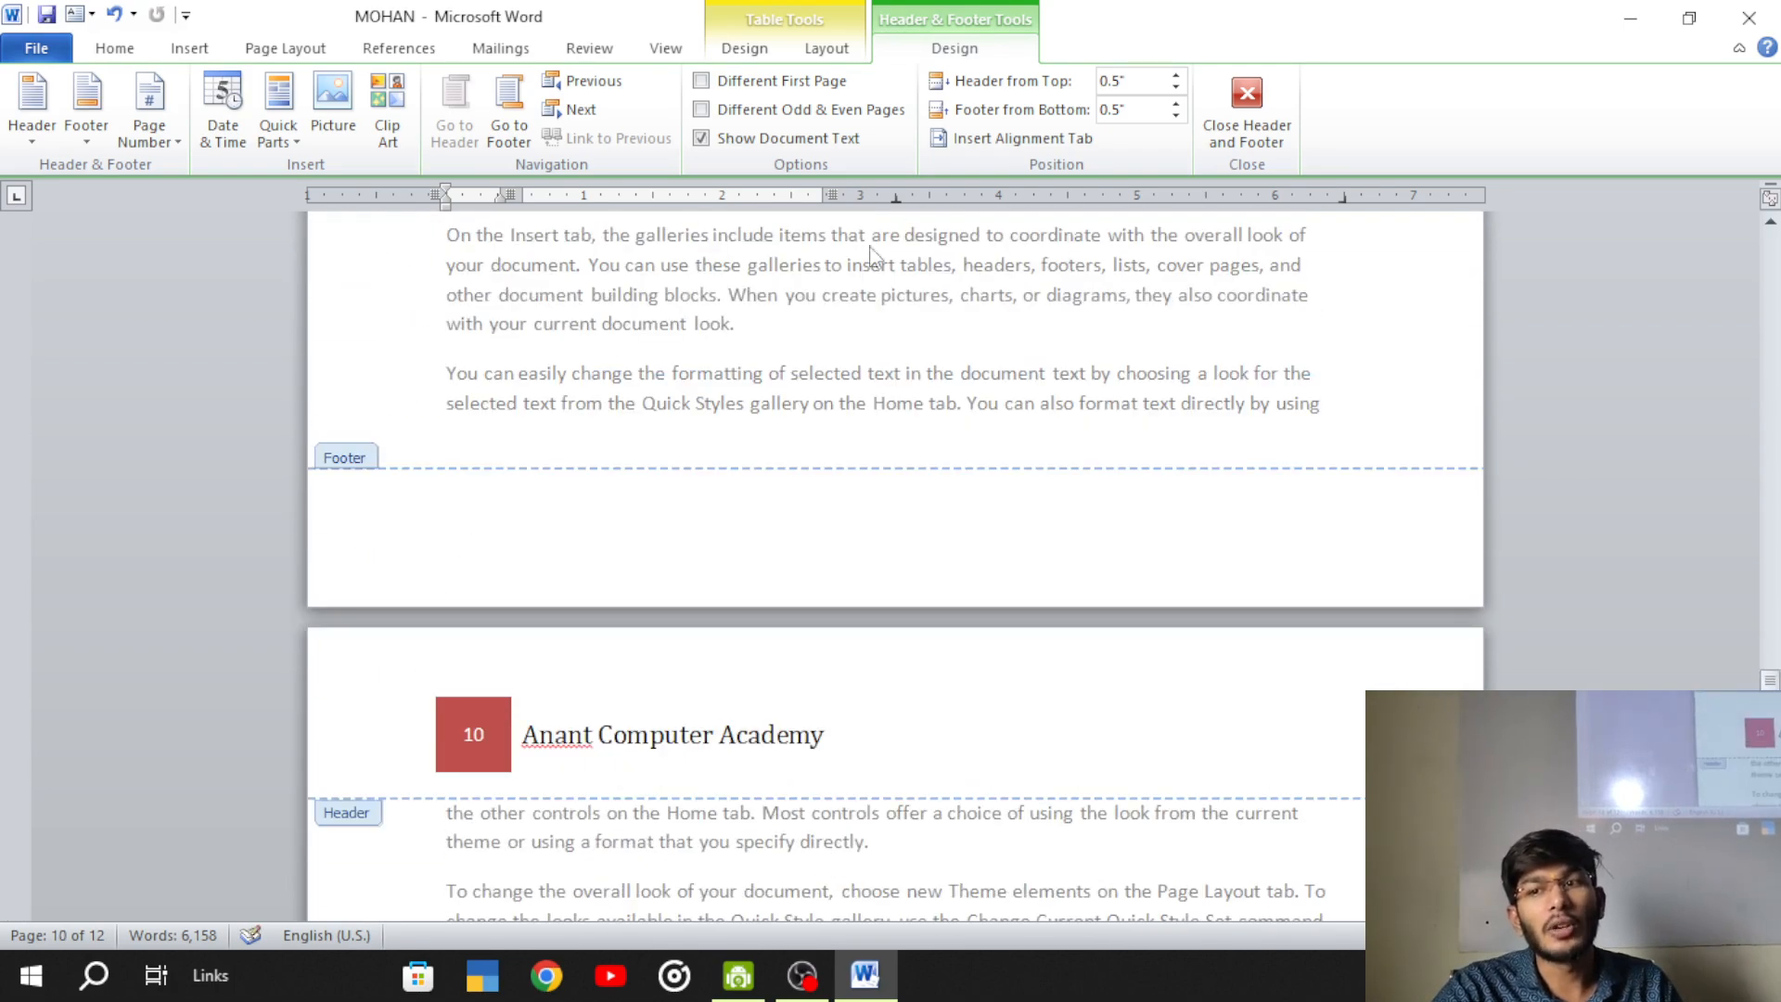
pyautogui.click(1248, 107)
pyautogui.scroll(6, 774, 468)
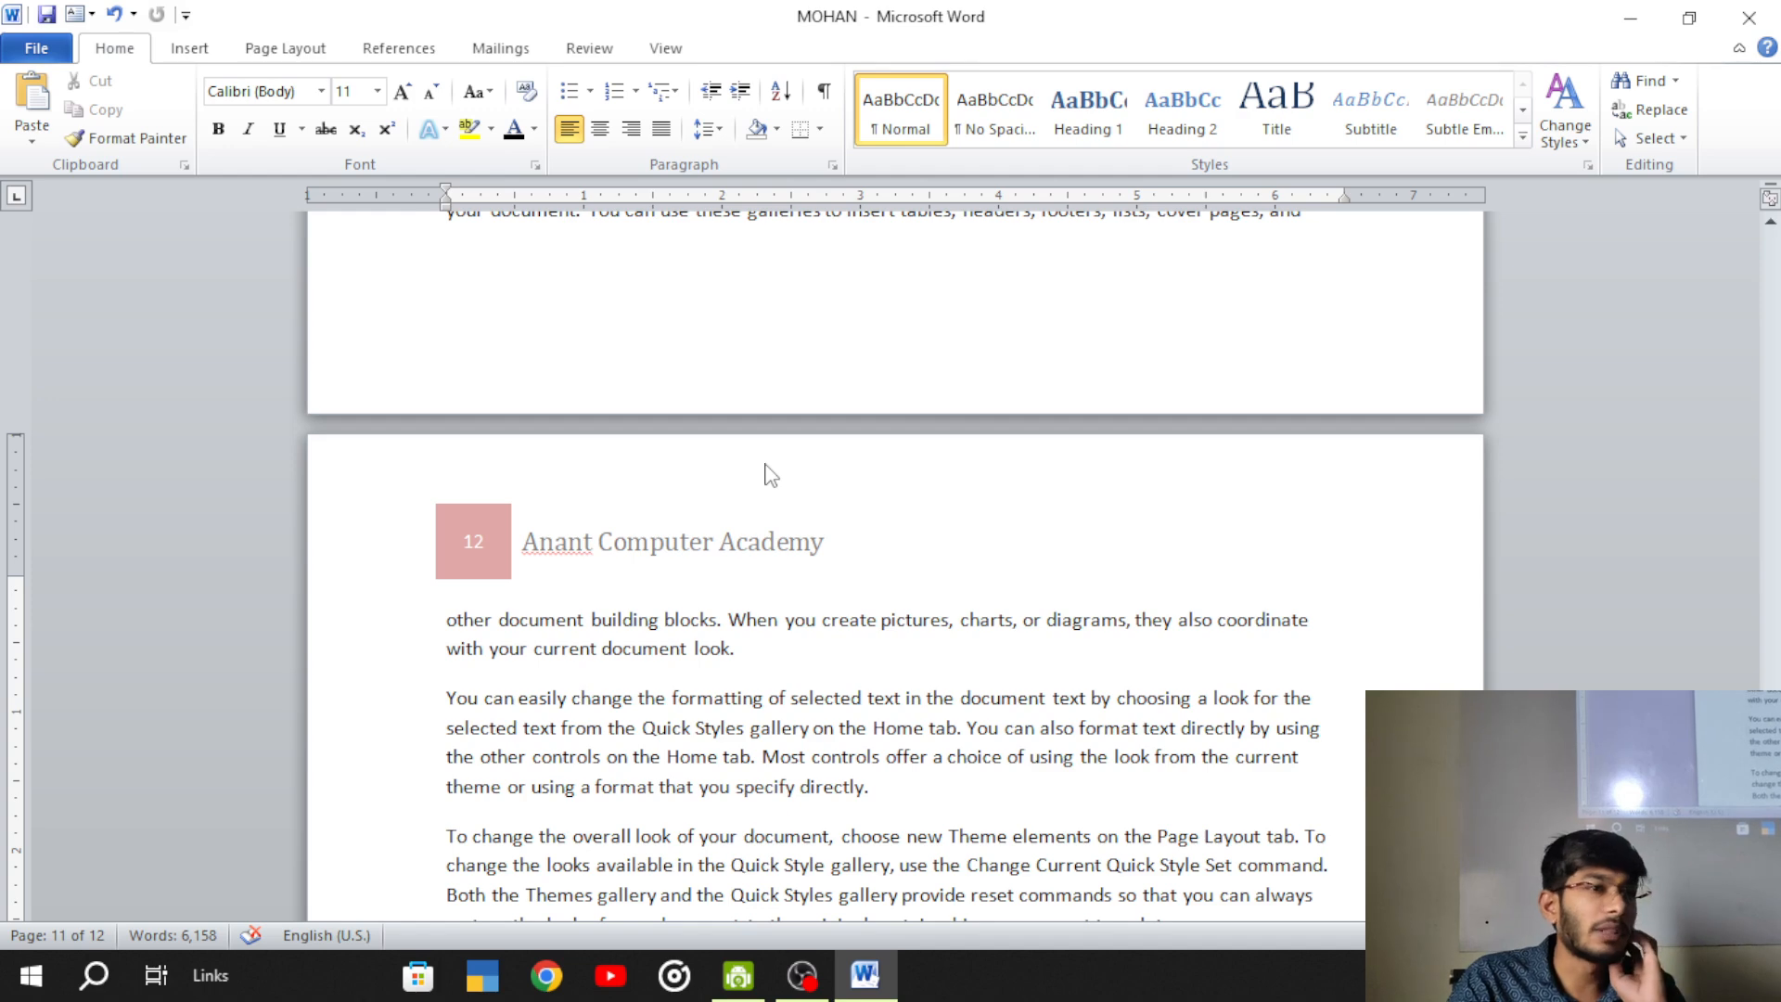
# - Try the Plain Number 1 page number at the top of the page, undo it, and close header editing
pyautogui.click(195, 48)
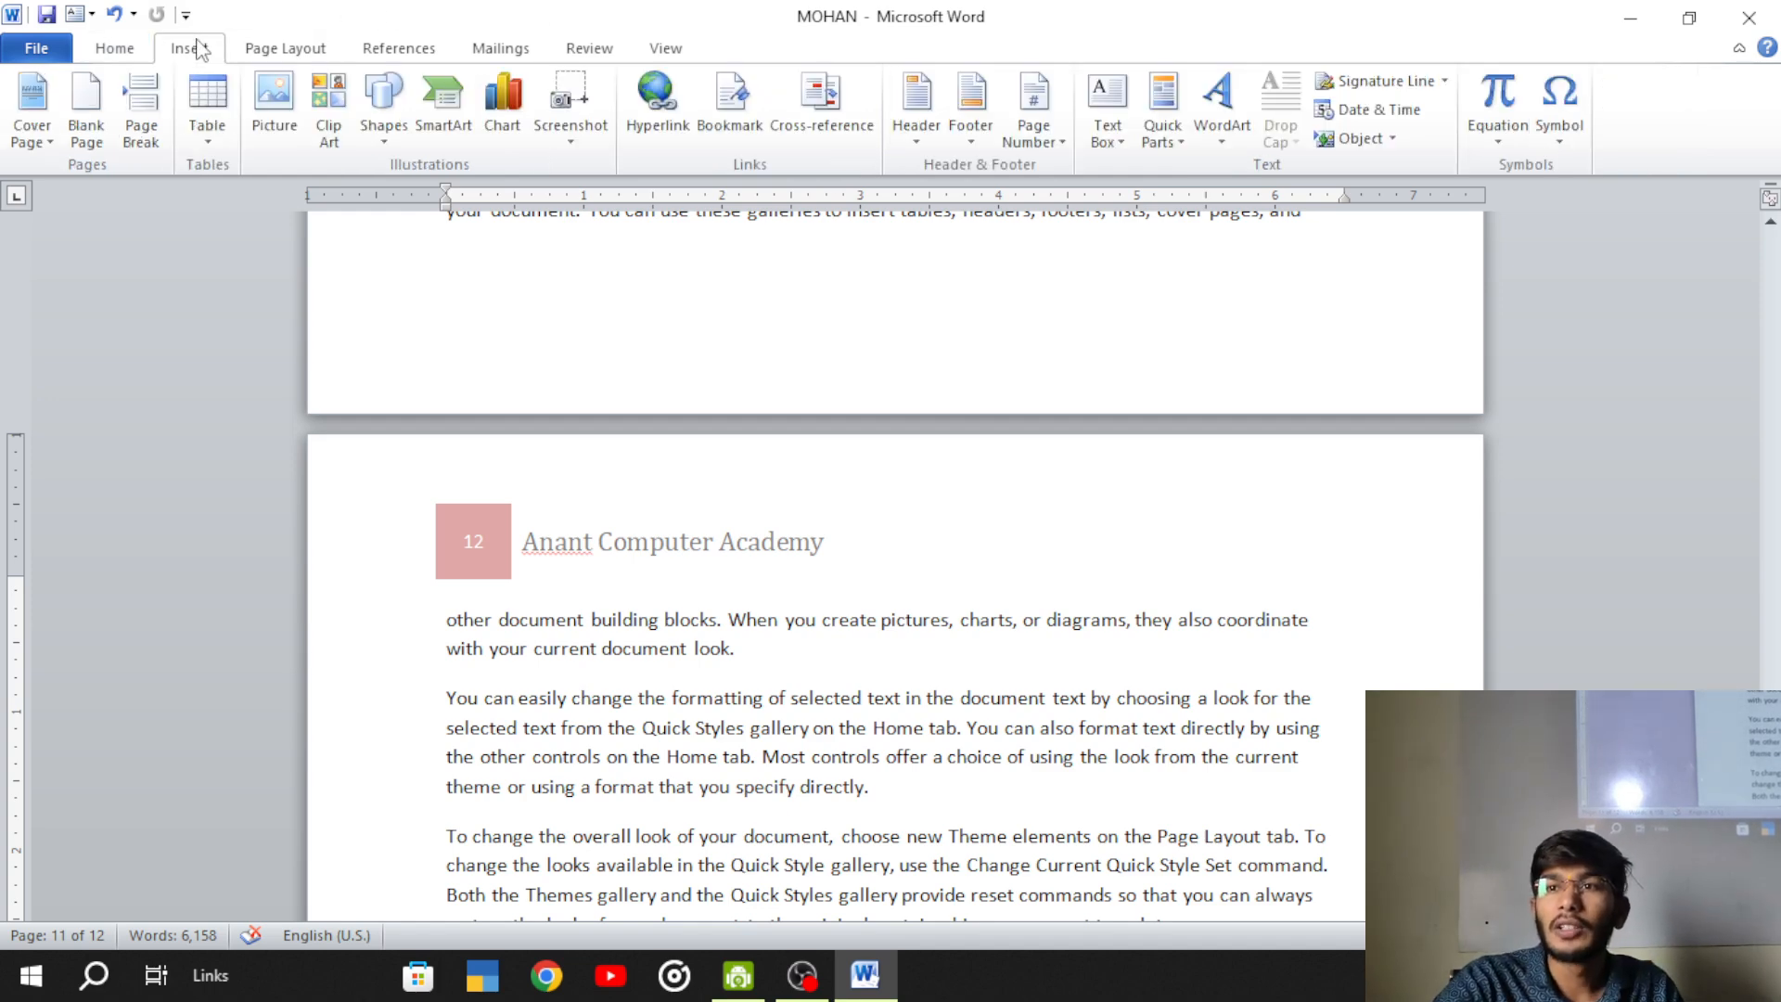
pyautogui.click(1062, 144)
pyautogui.moveTo(1082, 170)
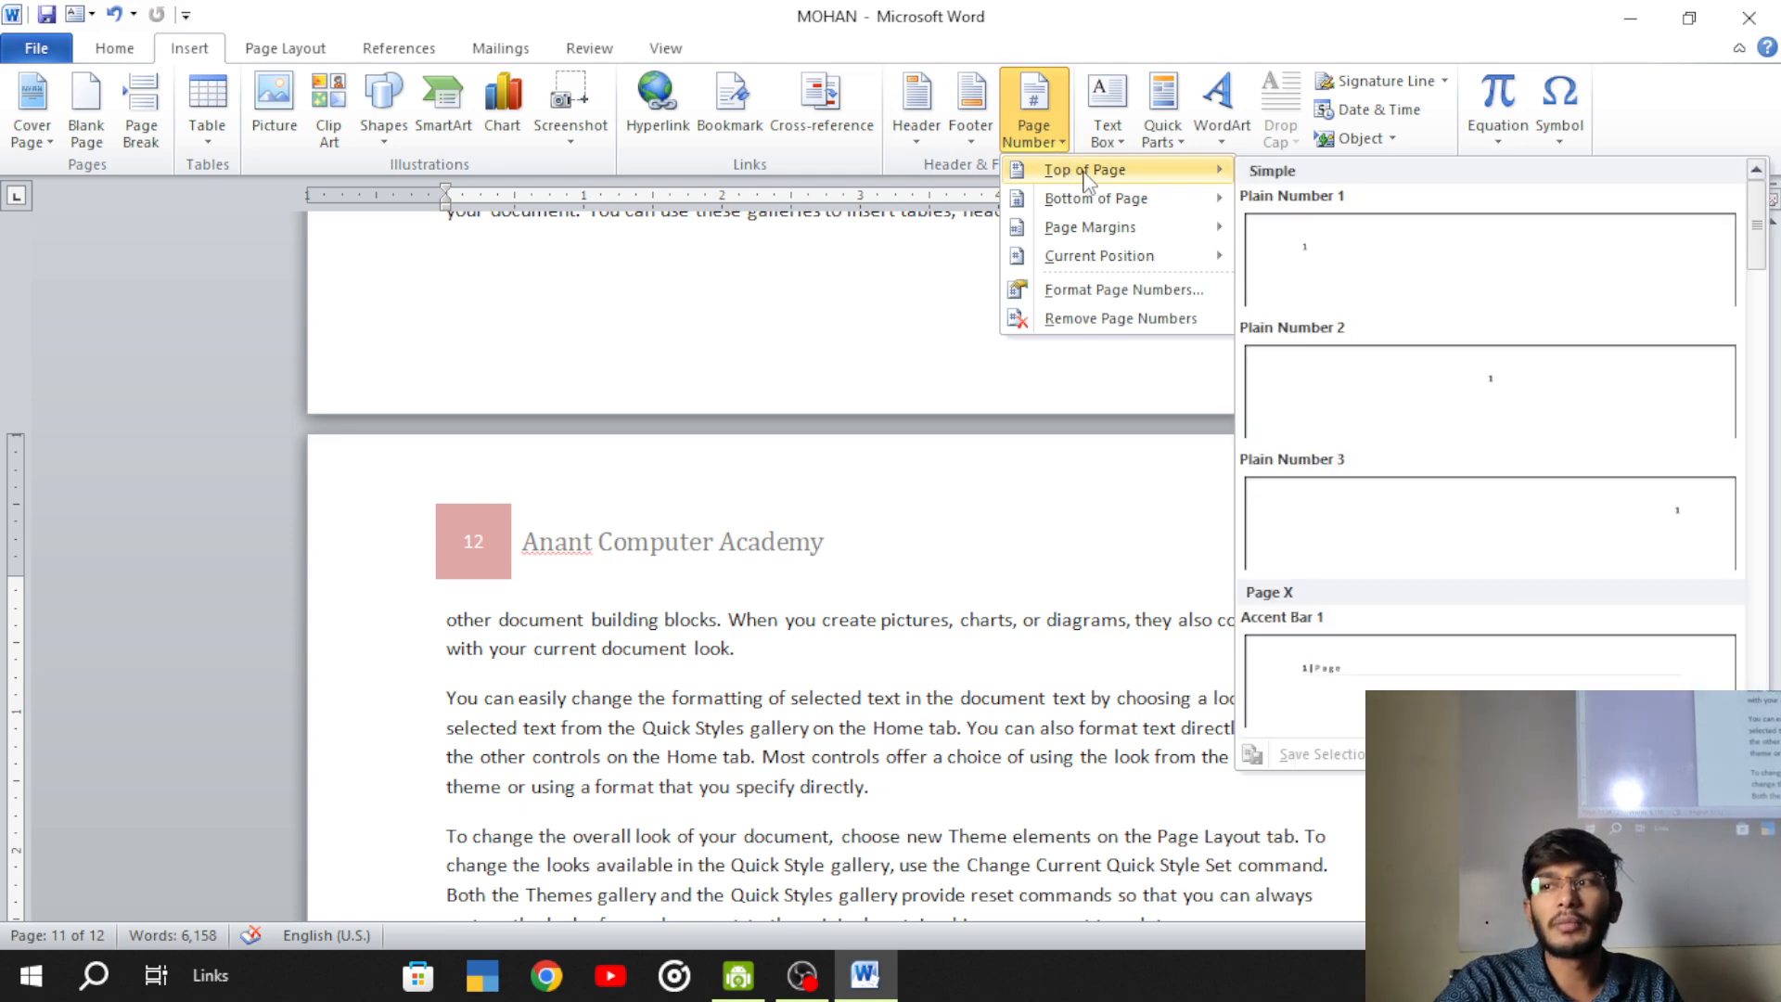
pyautogui.click(1299, 247)
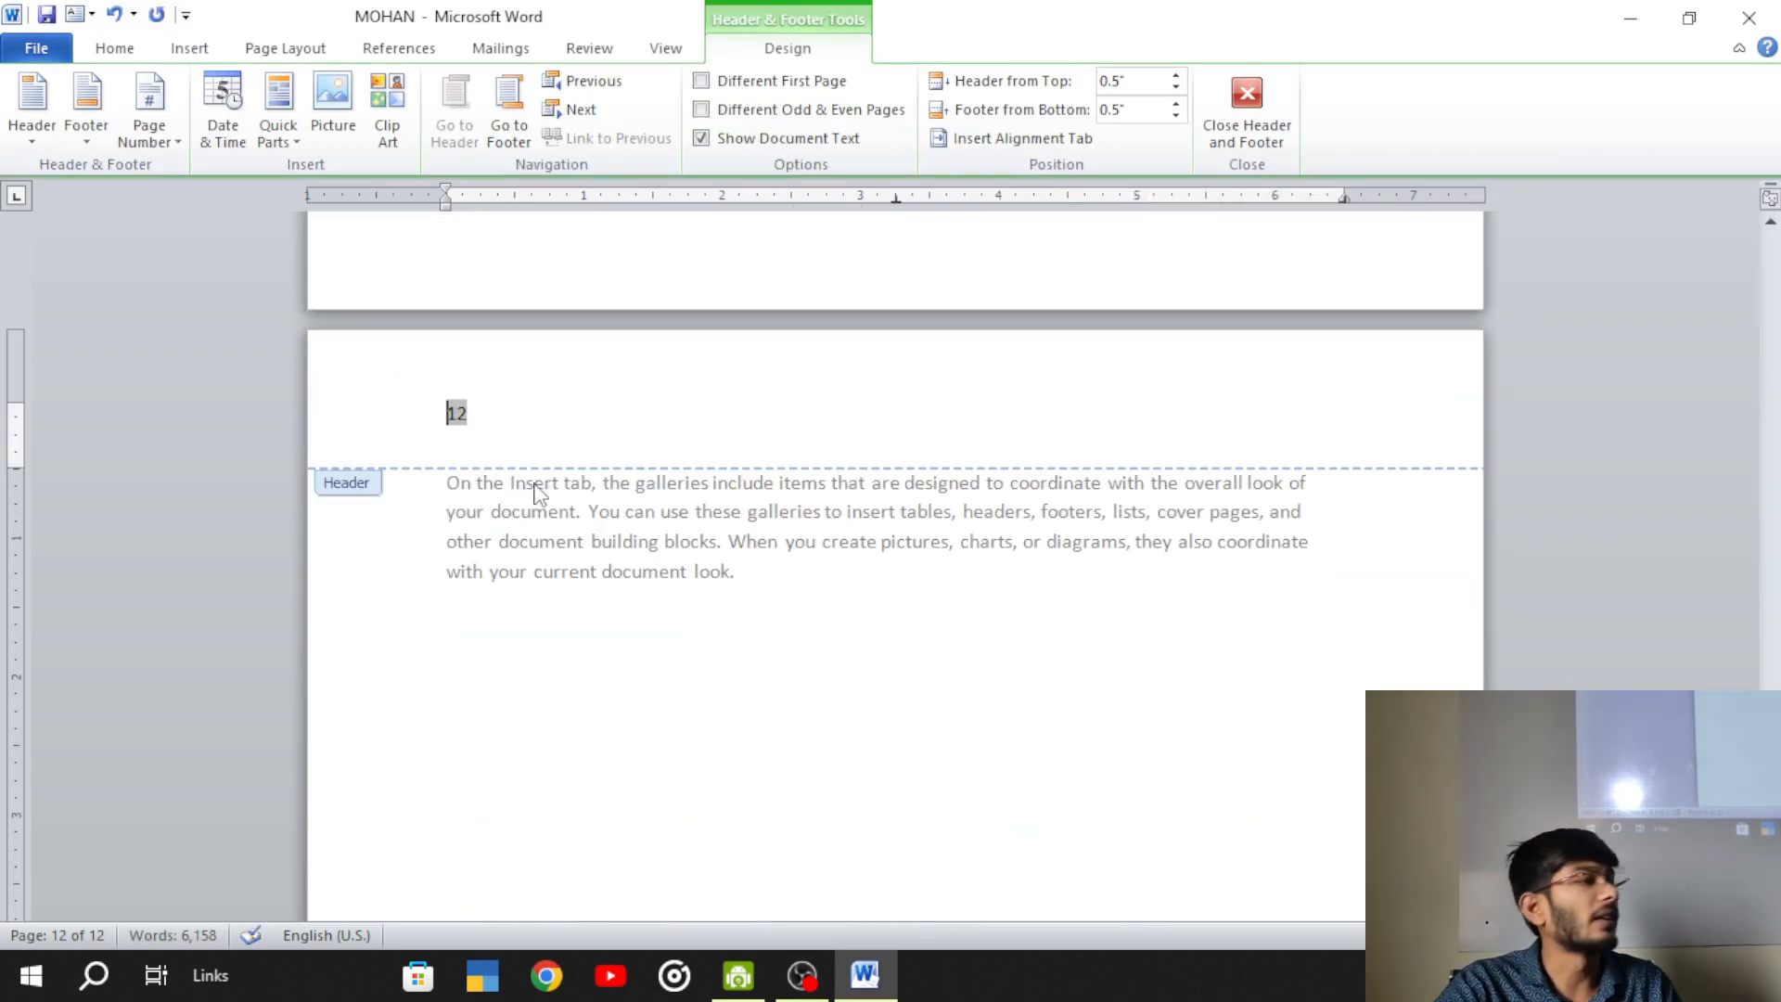
pyautogui.hotkey('ctrl', 'z')
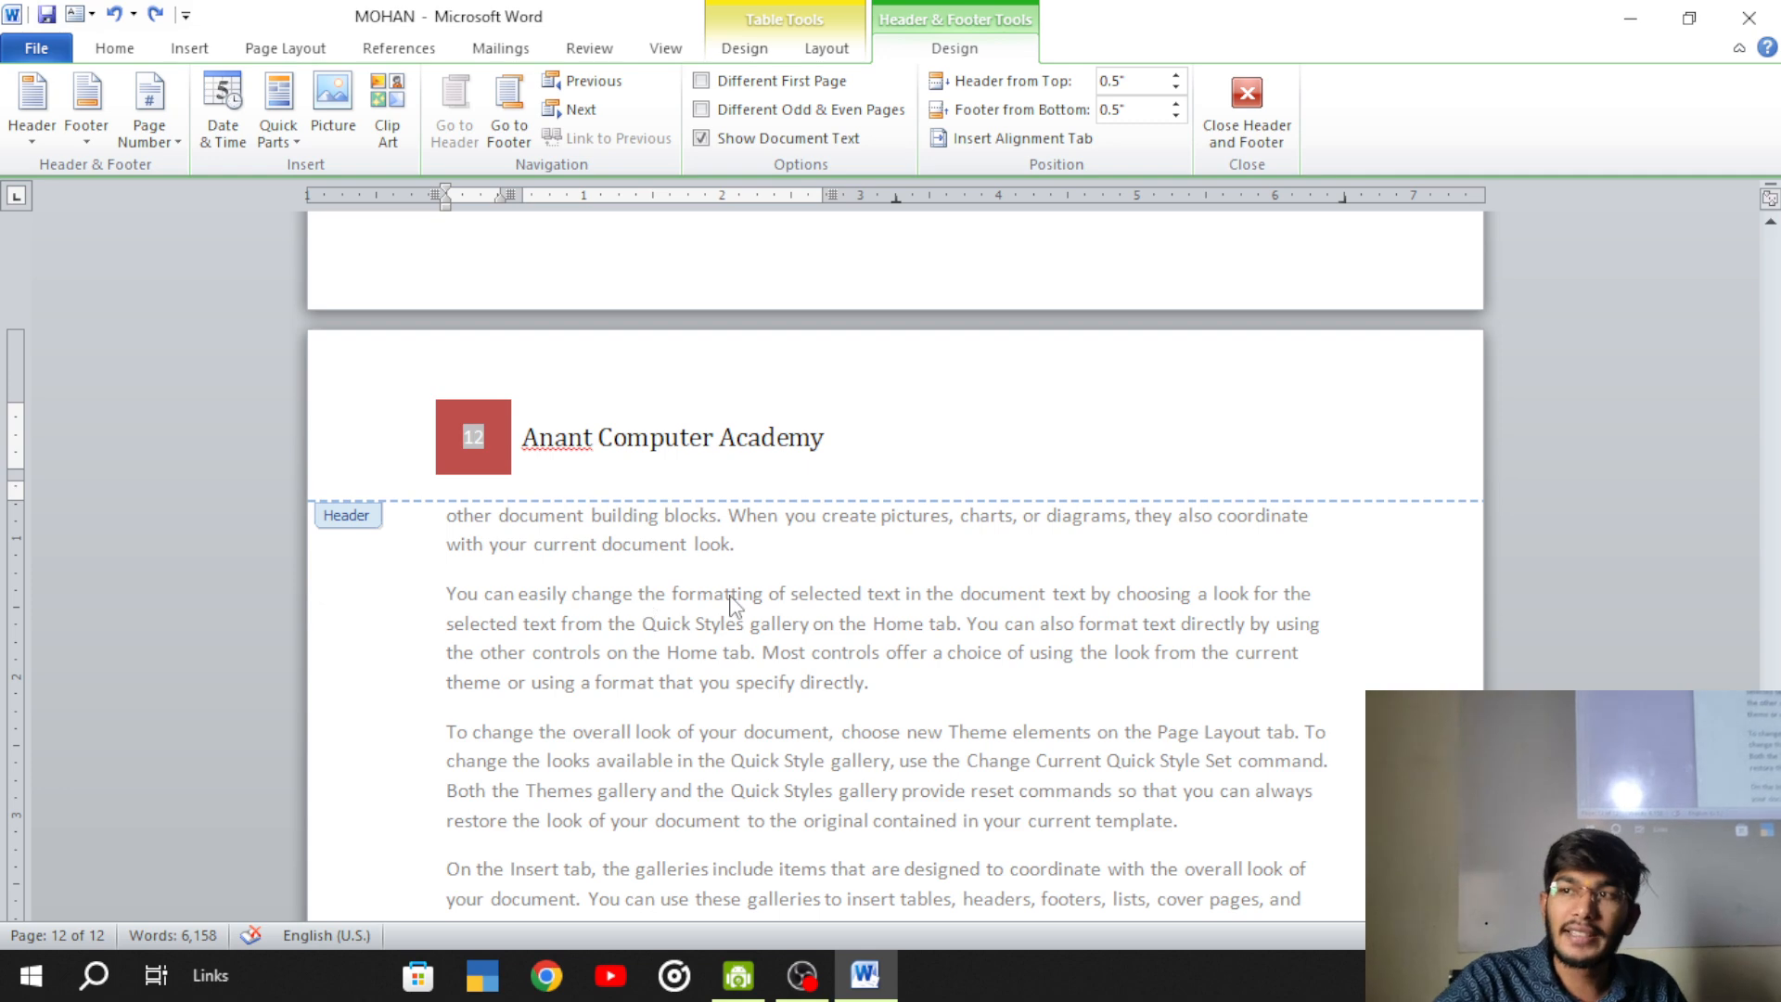
pyautogui.click(1215, 130)
# - Insert the built-in Alphabet footer into the document
pyautogui.click(189, 47)
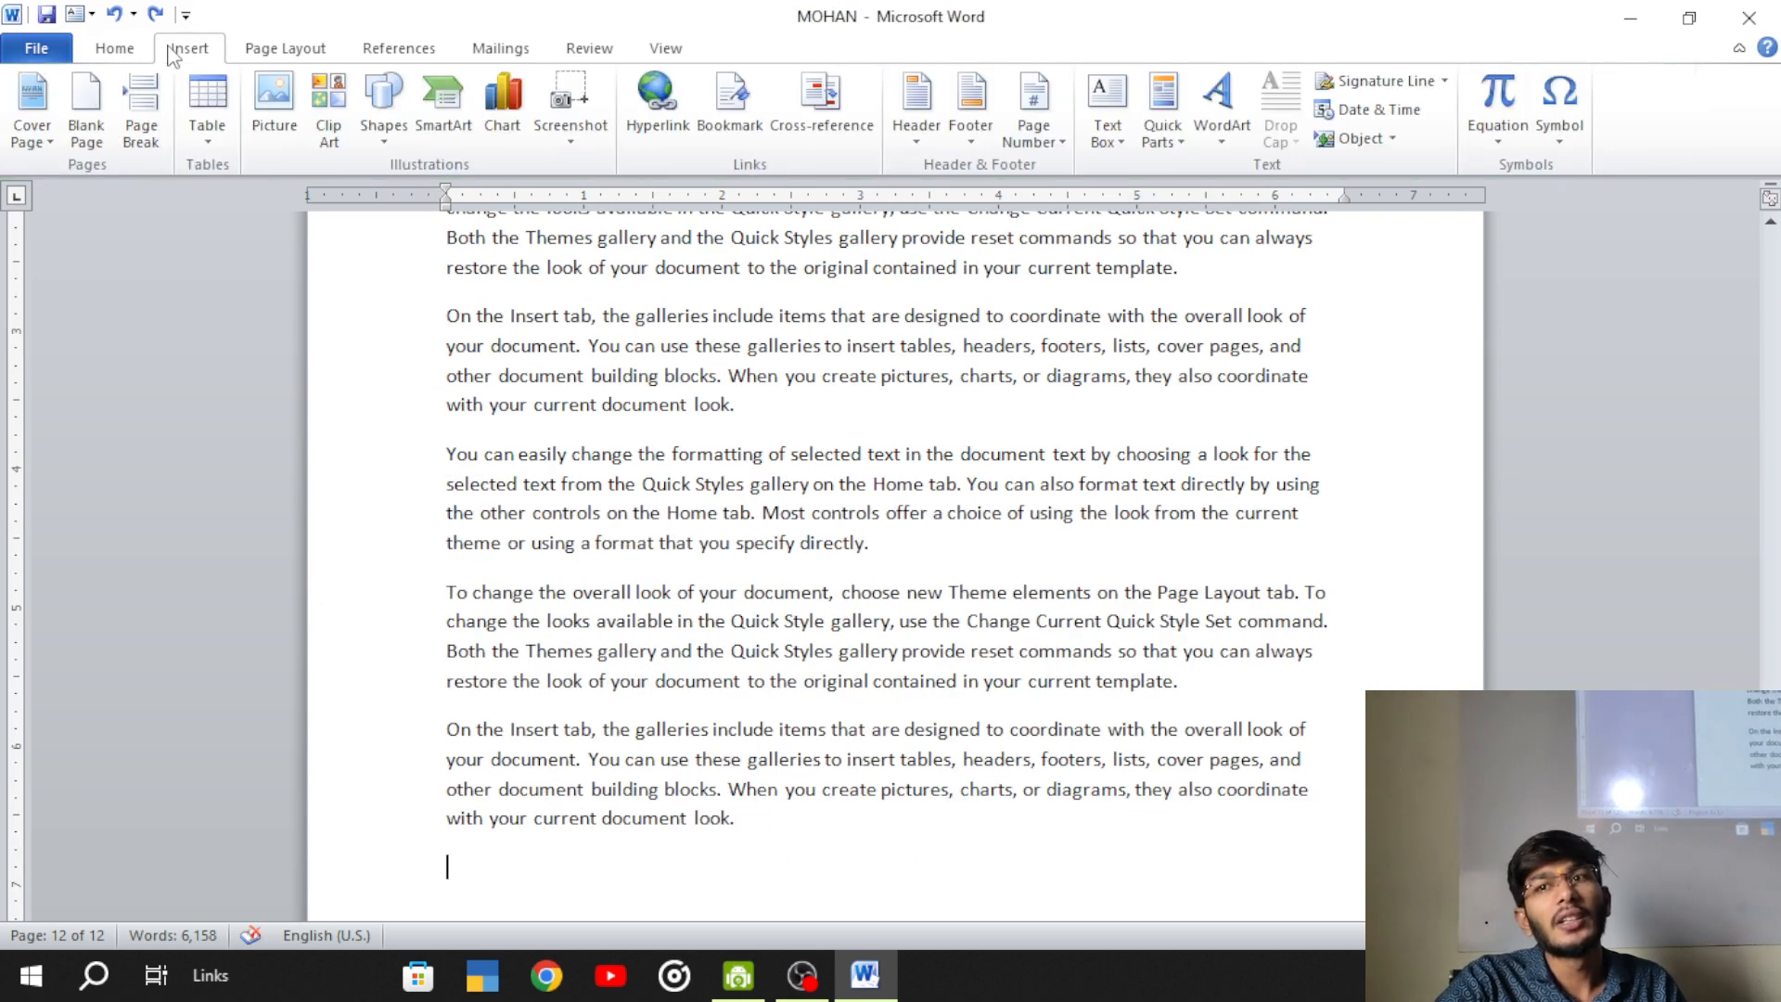
pyautogui.click(981, 140)
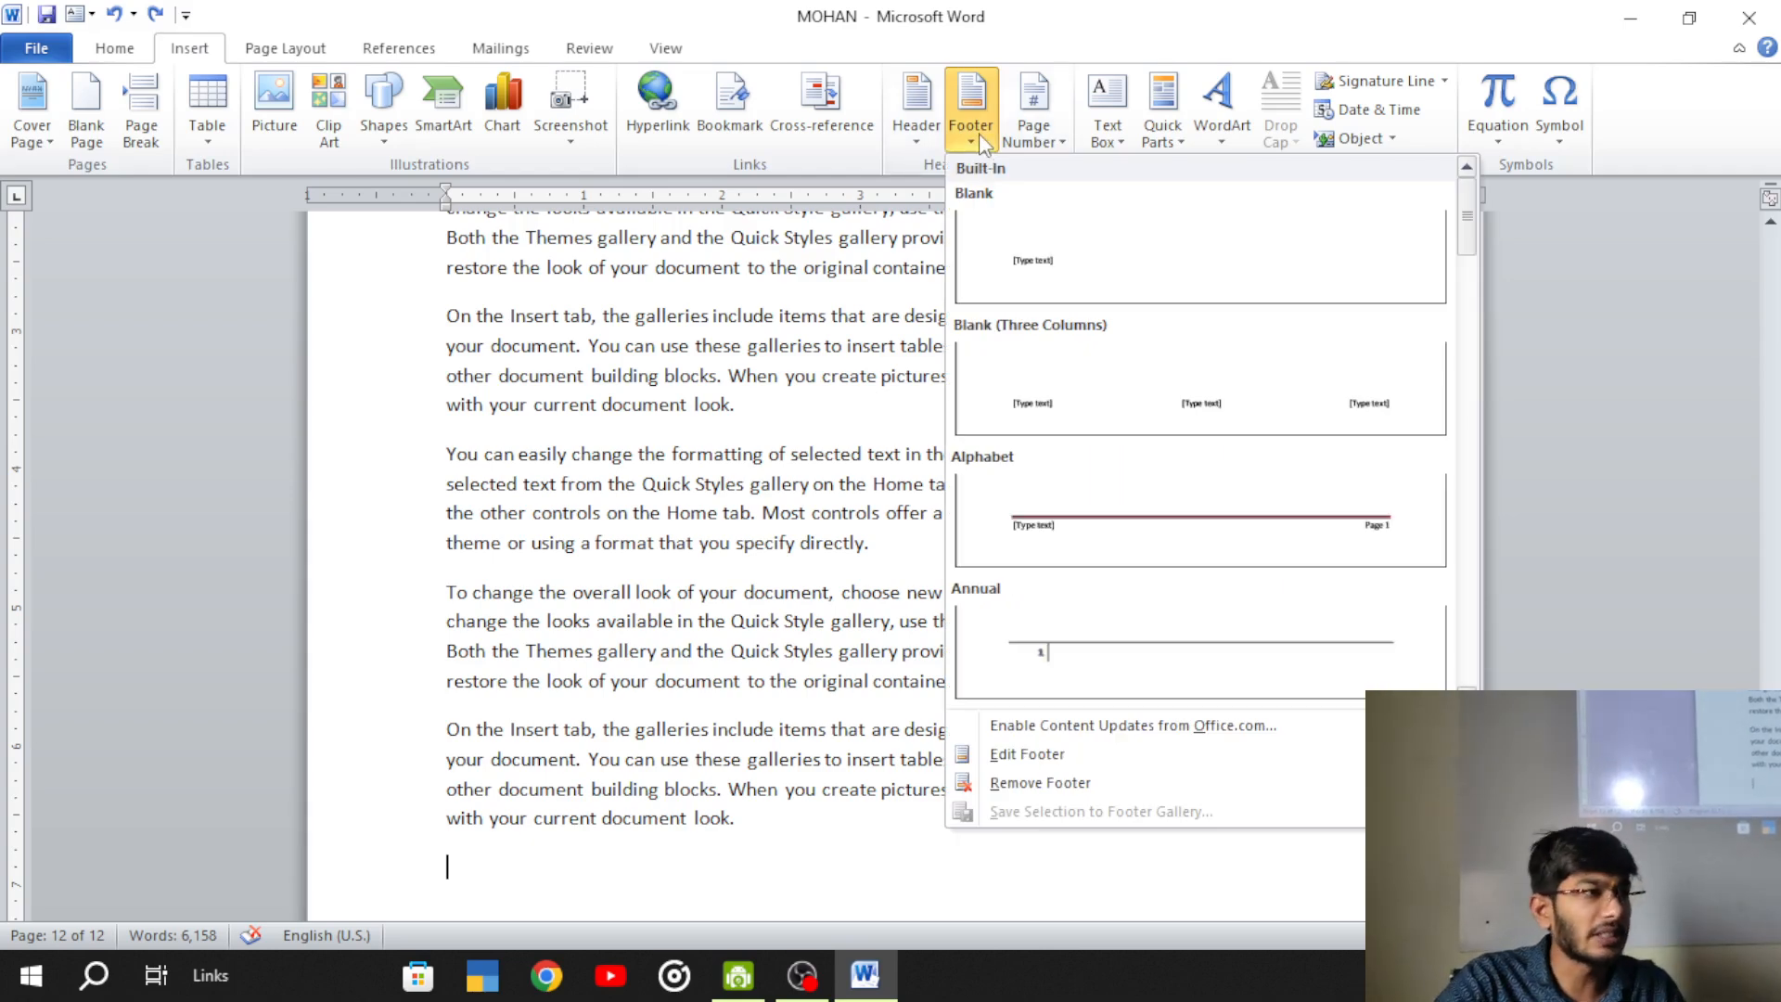
pyautogui.click(1097, 521)
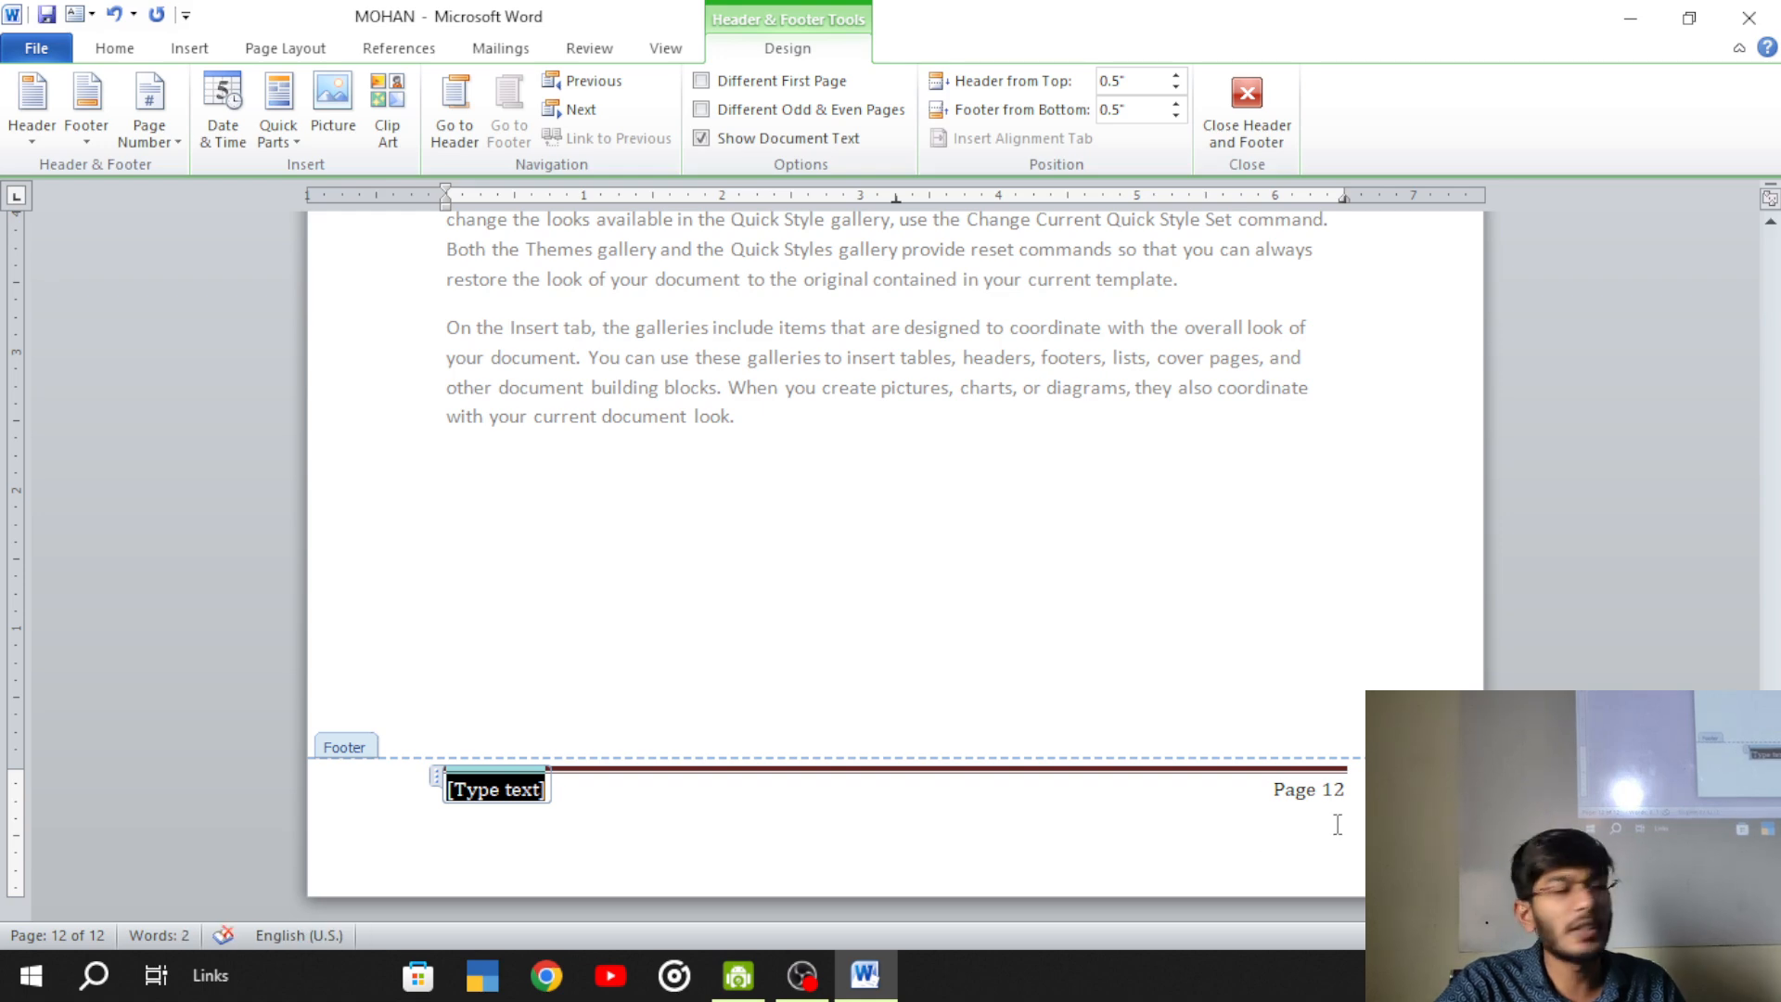
# - Replace the Alphabet footer with the Contrast (Even Page) design and look over the pages
pyautogui.click(128, 52)
pyautogui.click(189, 48)
pyautogui.click(970, 111)
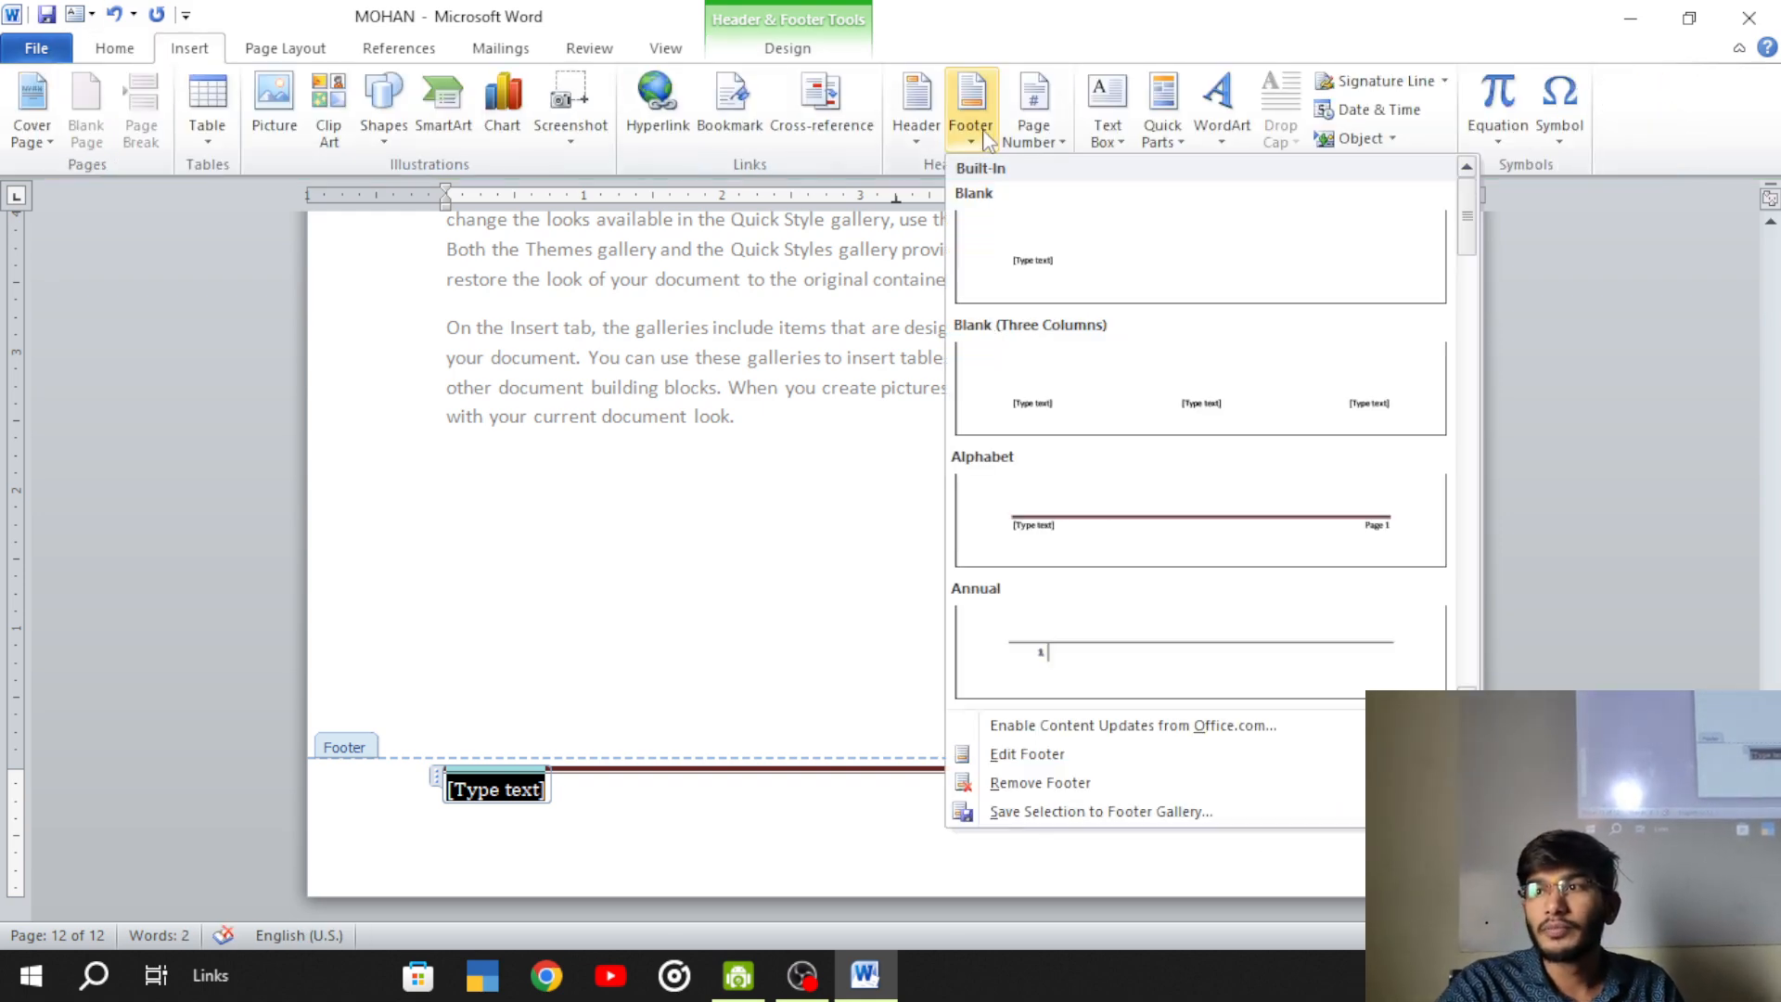
pyautogui.moveTo(1472, 243); pyautogui.dragTo(1478, 353)
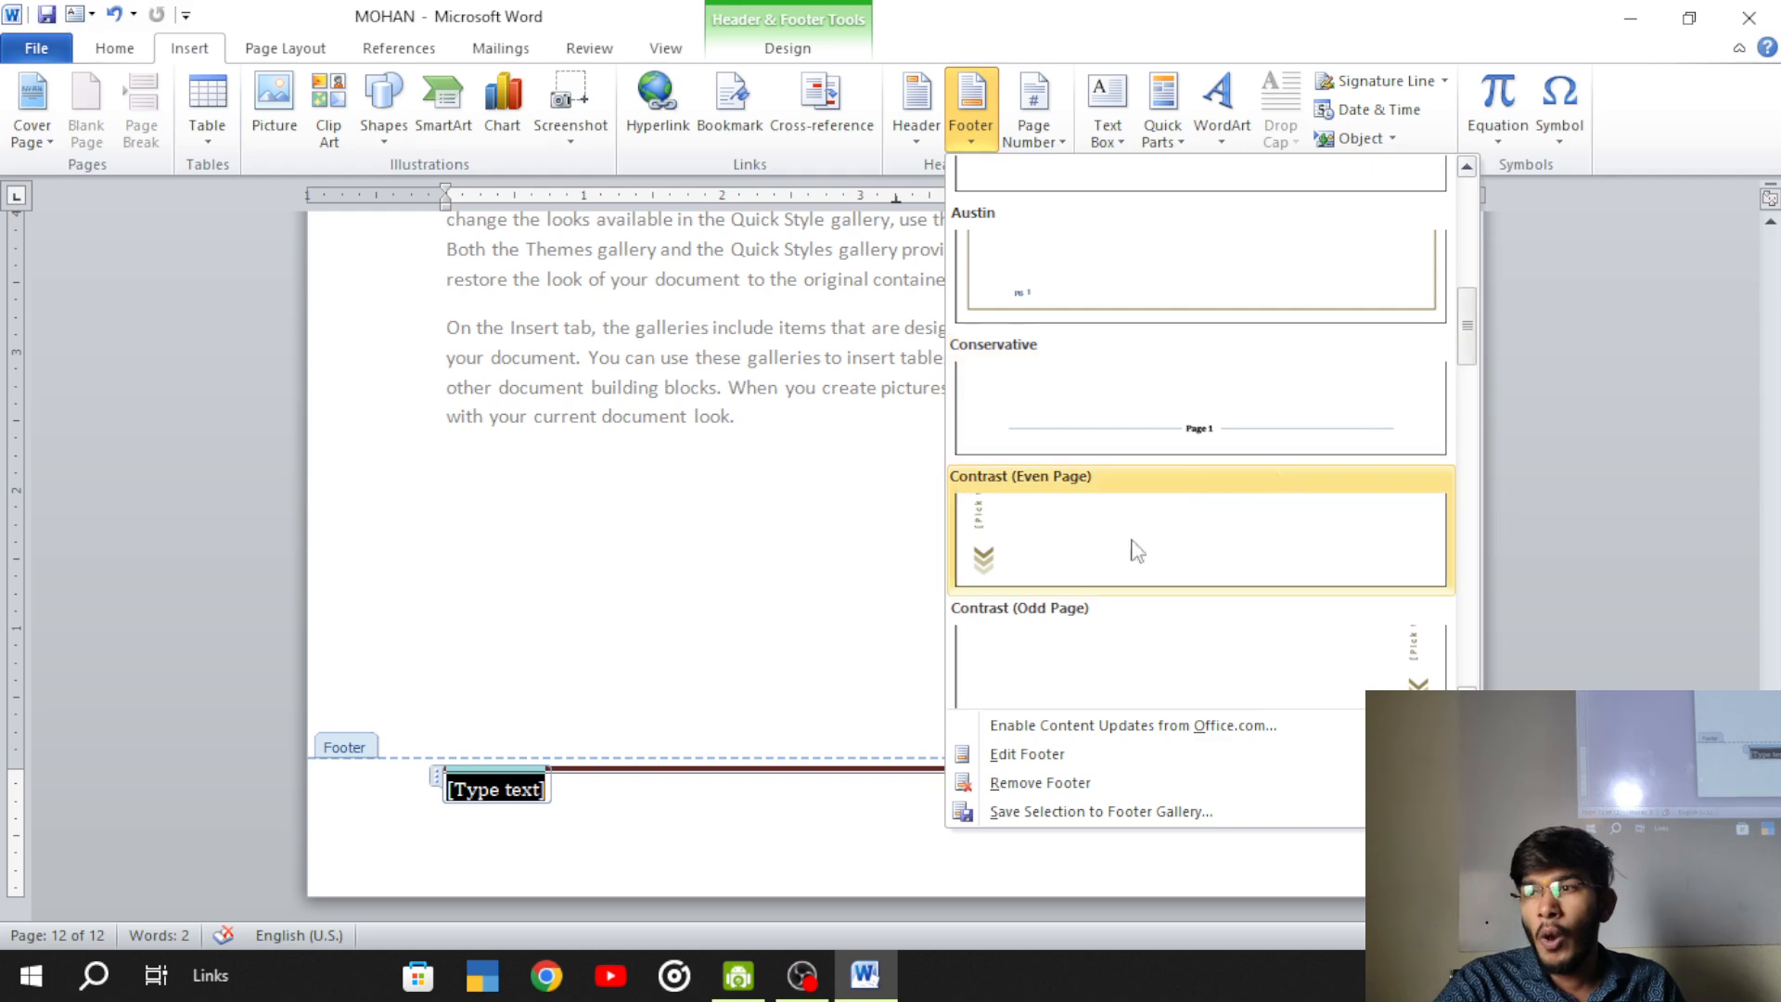
pyautogui.click(1041, 554)
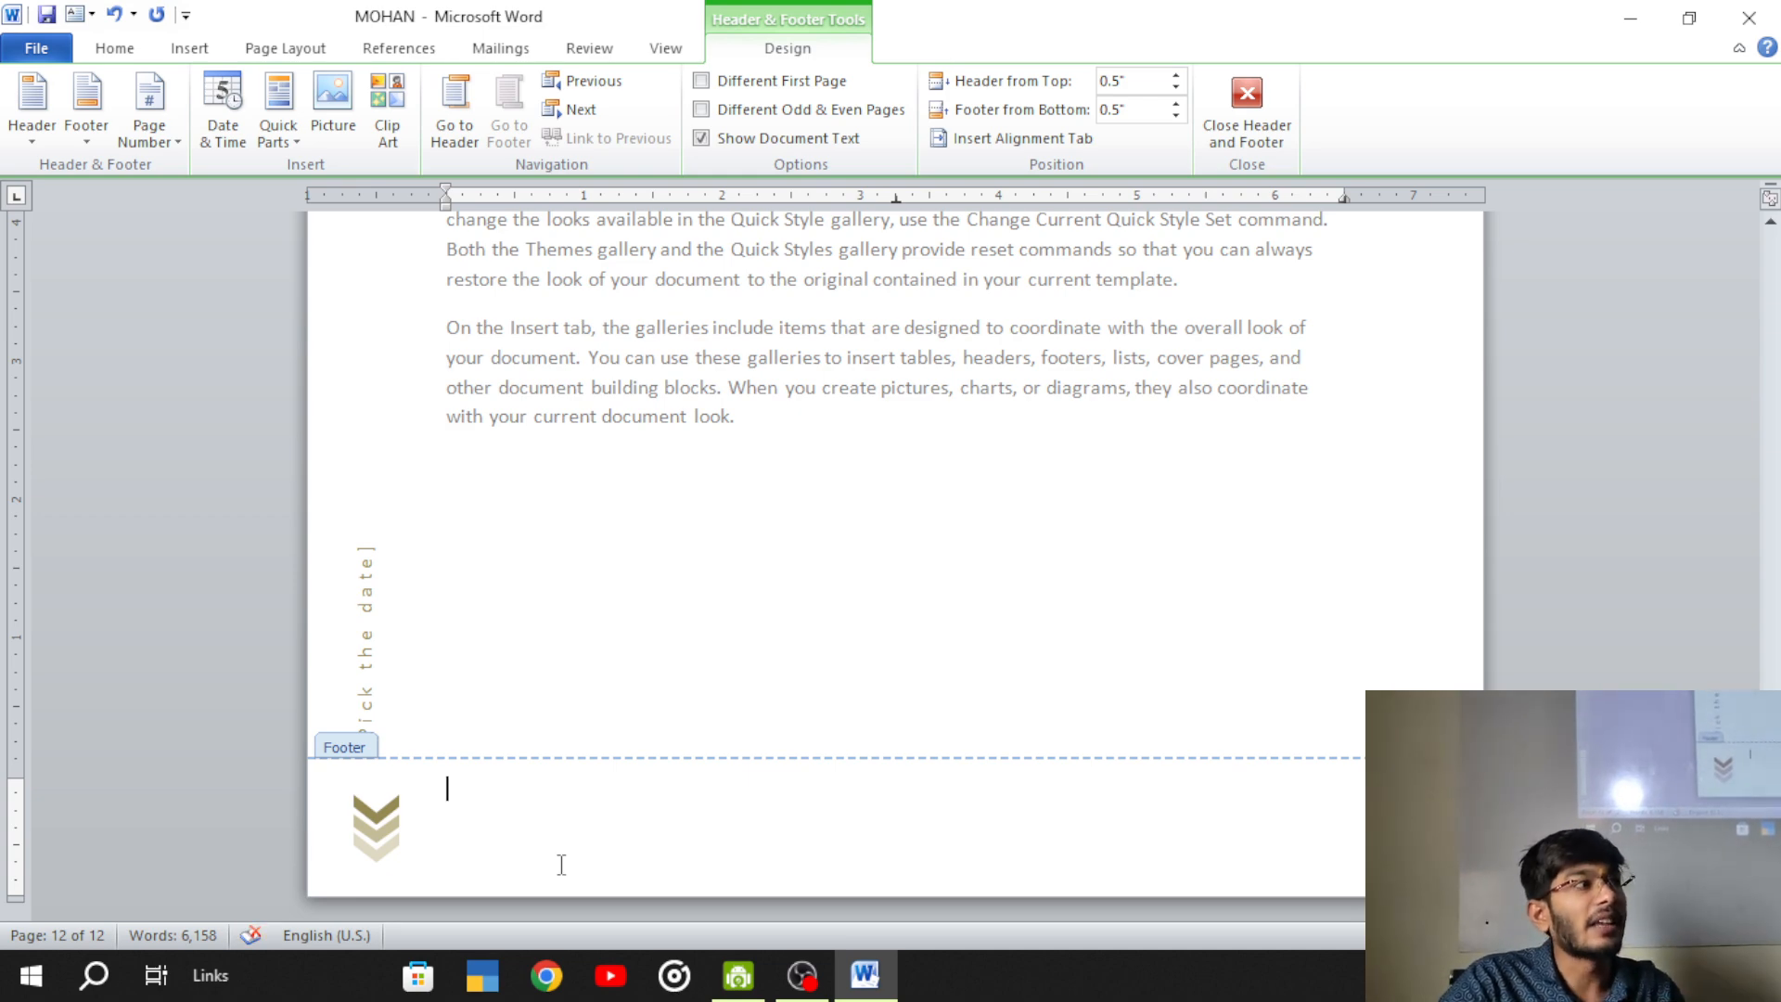
pyautogui.scroll(-5, 402, 485)
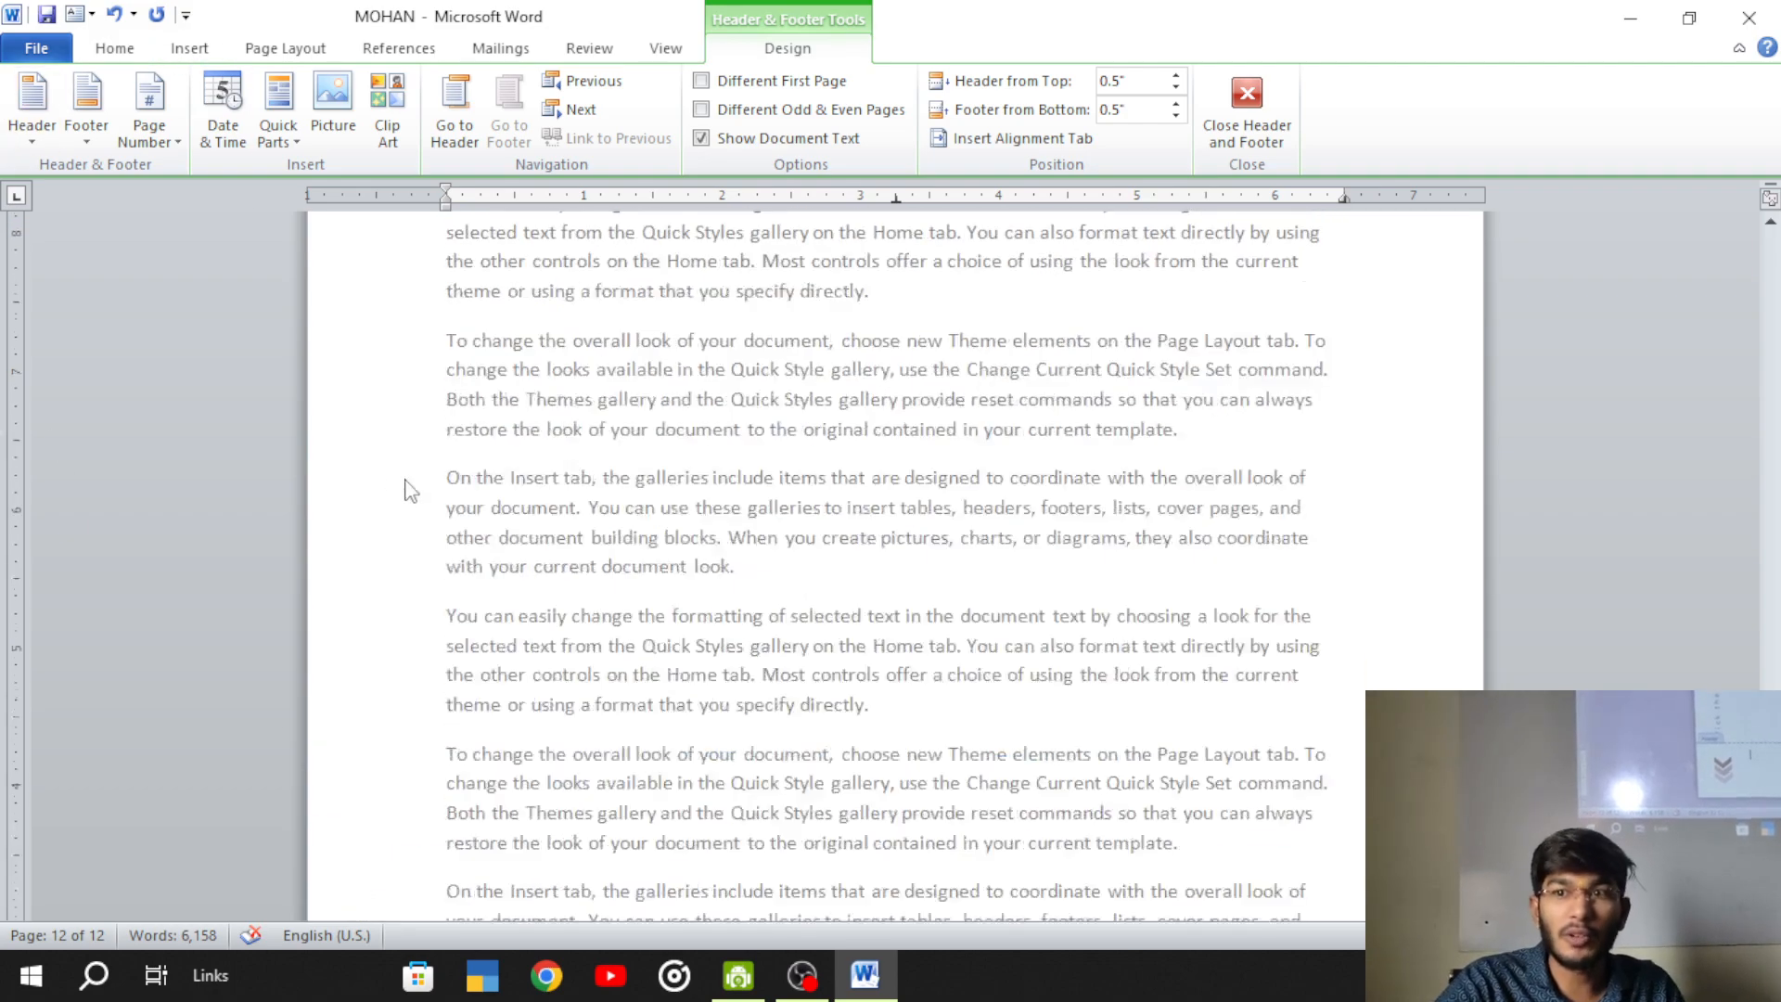
pyautogui.scroll(-7, 525, 649)
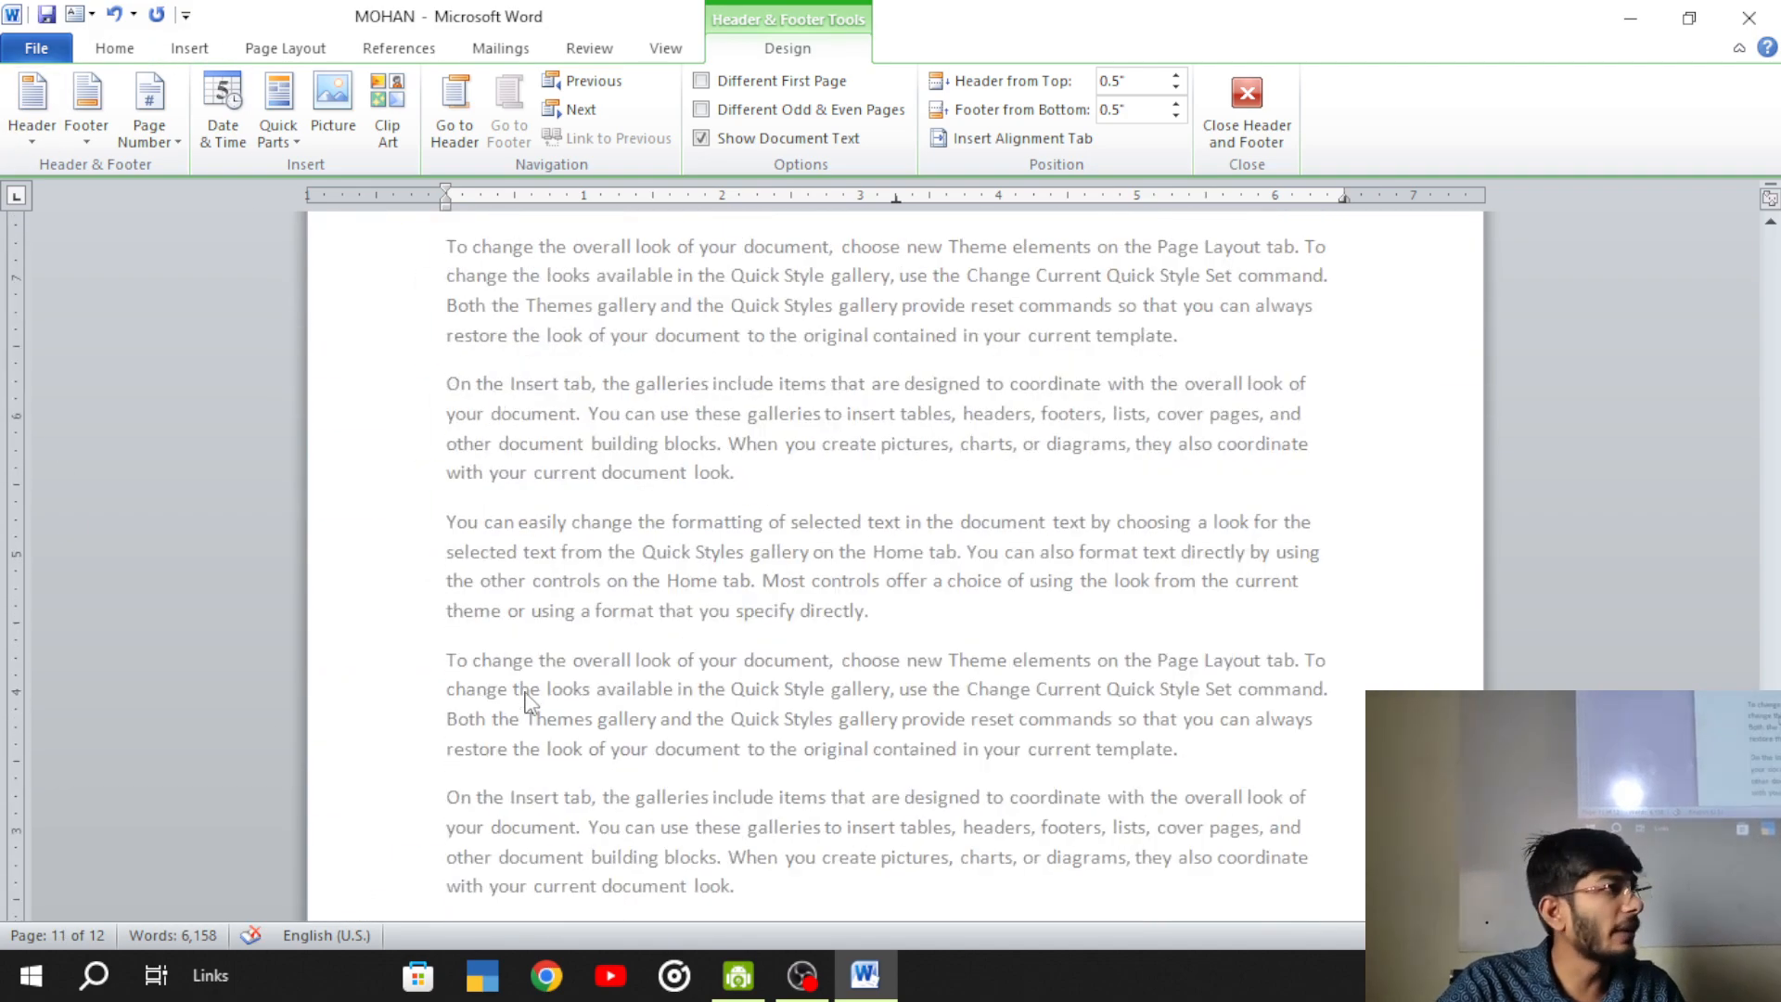
# - Try the Plain Number 1 page number at the bottom of the page and undo it
pyautogui.click(189, 48)
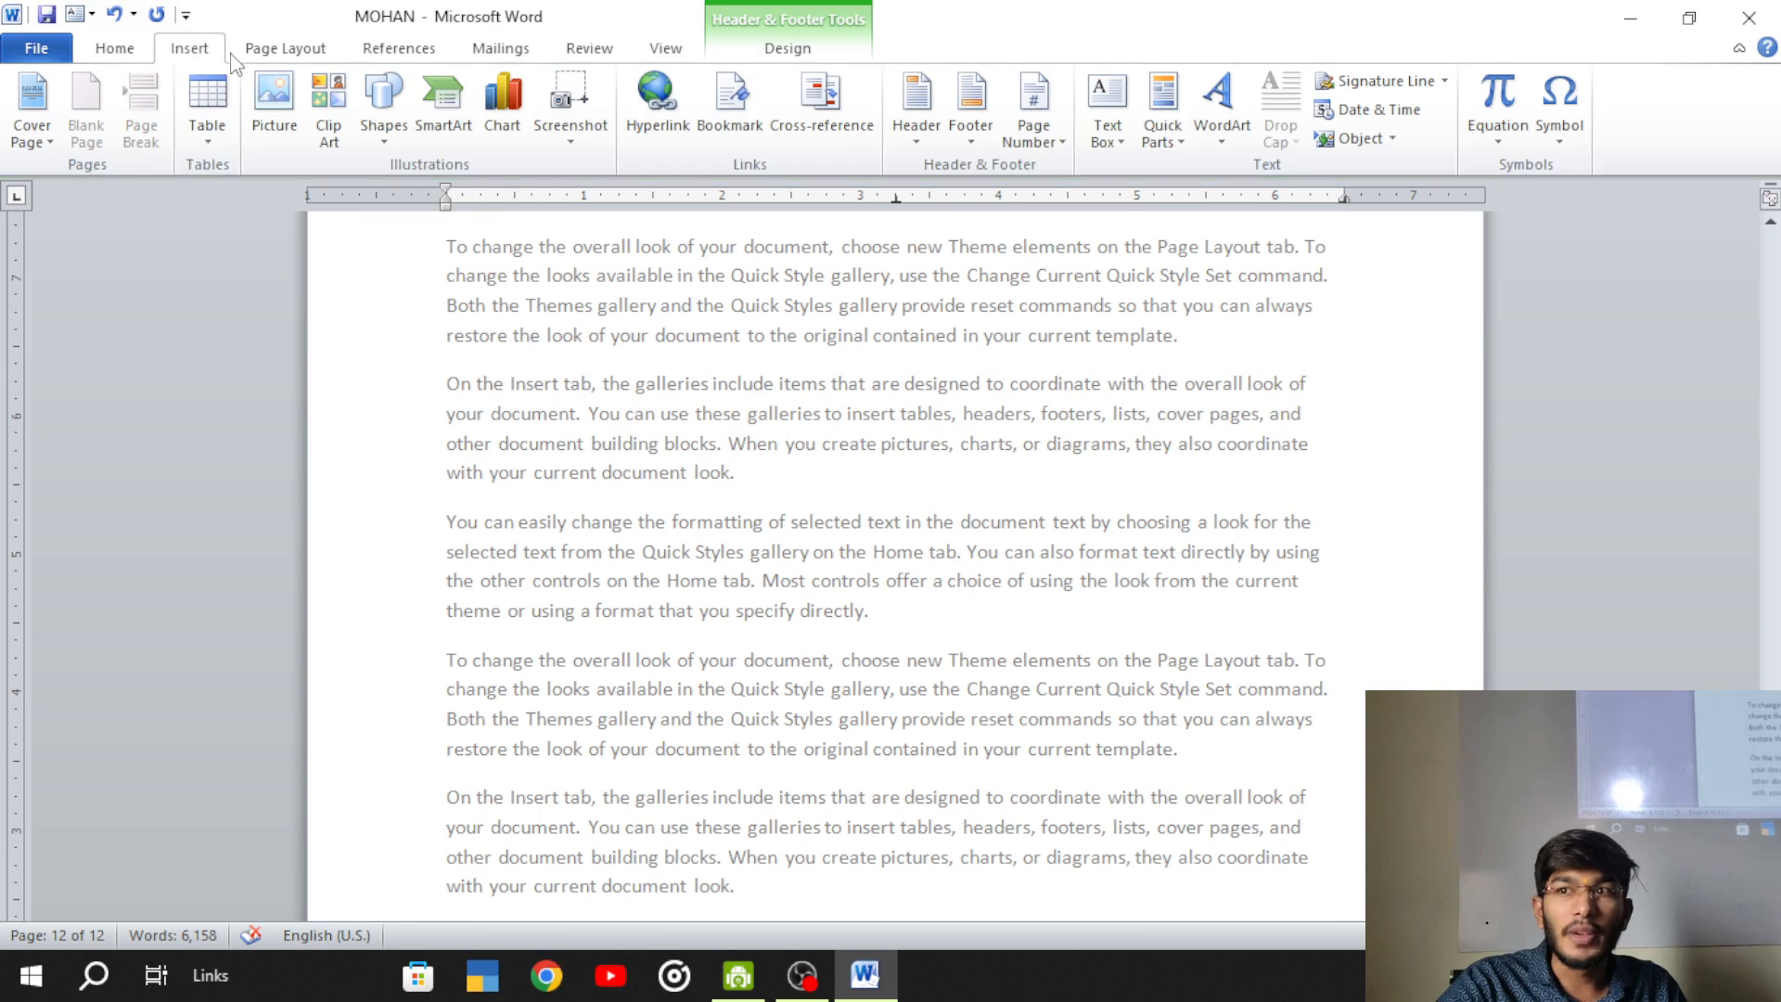
pyautogui.click(1043, 144)
pyautogui.moveTo(1056, 172)
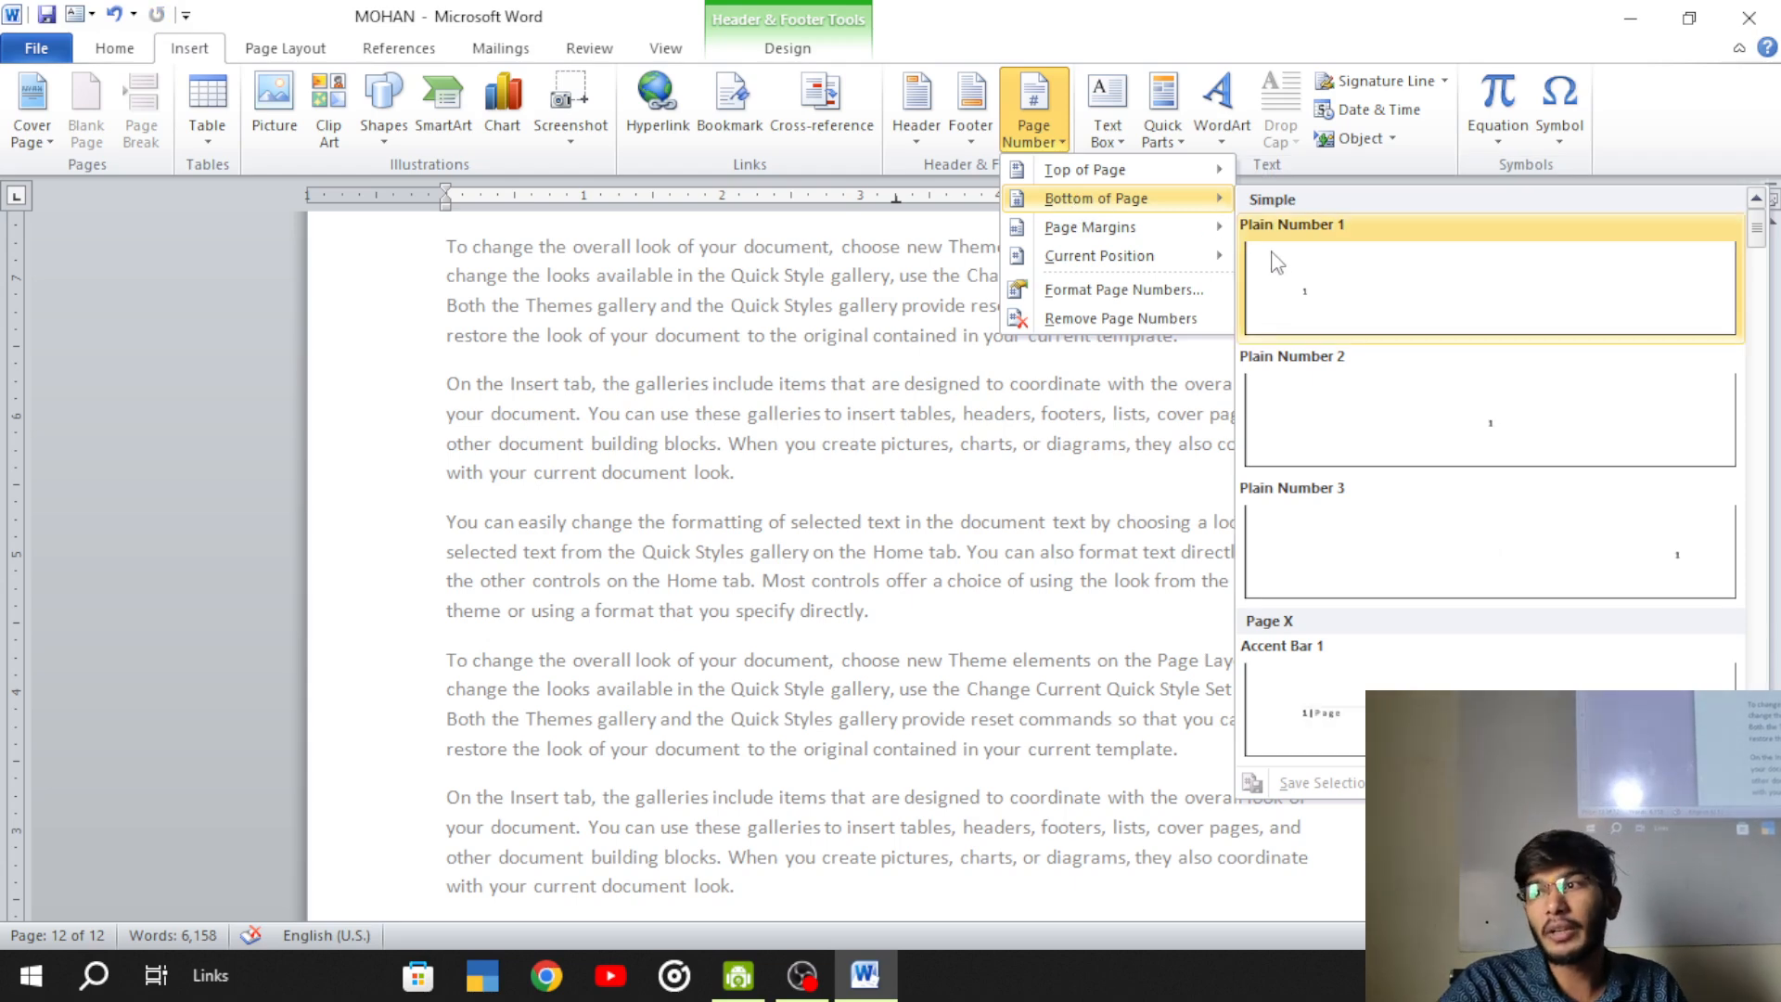
pyautogui.click(1308, 309)
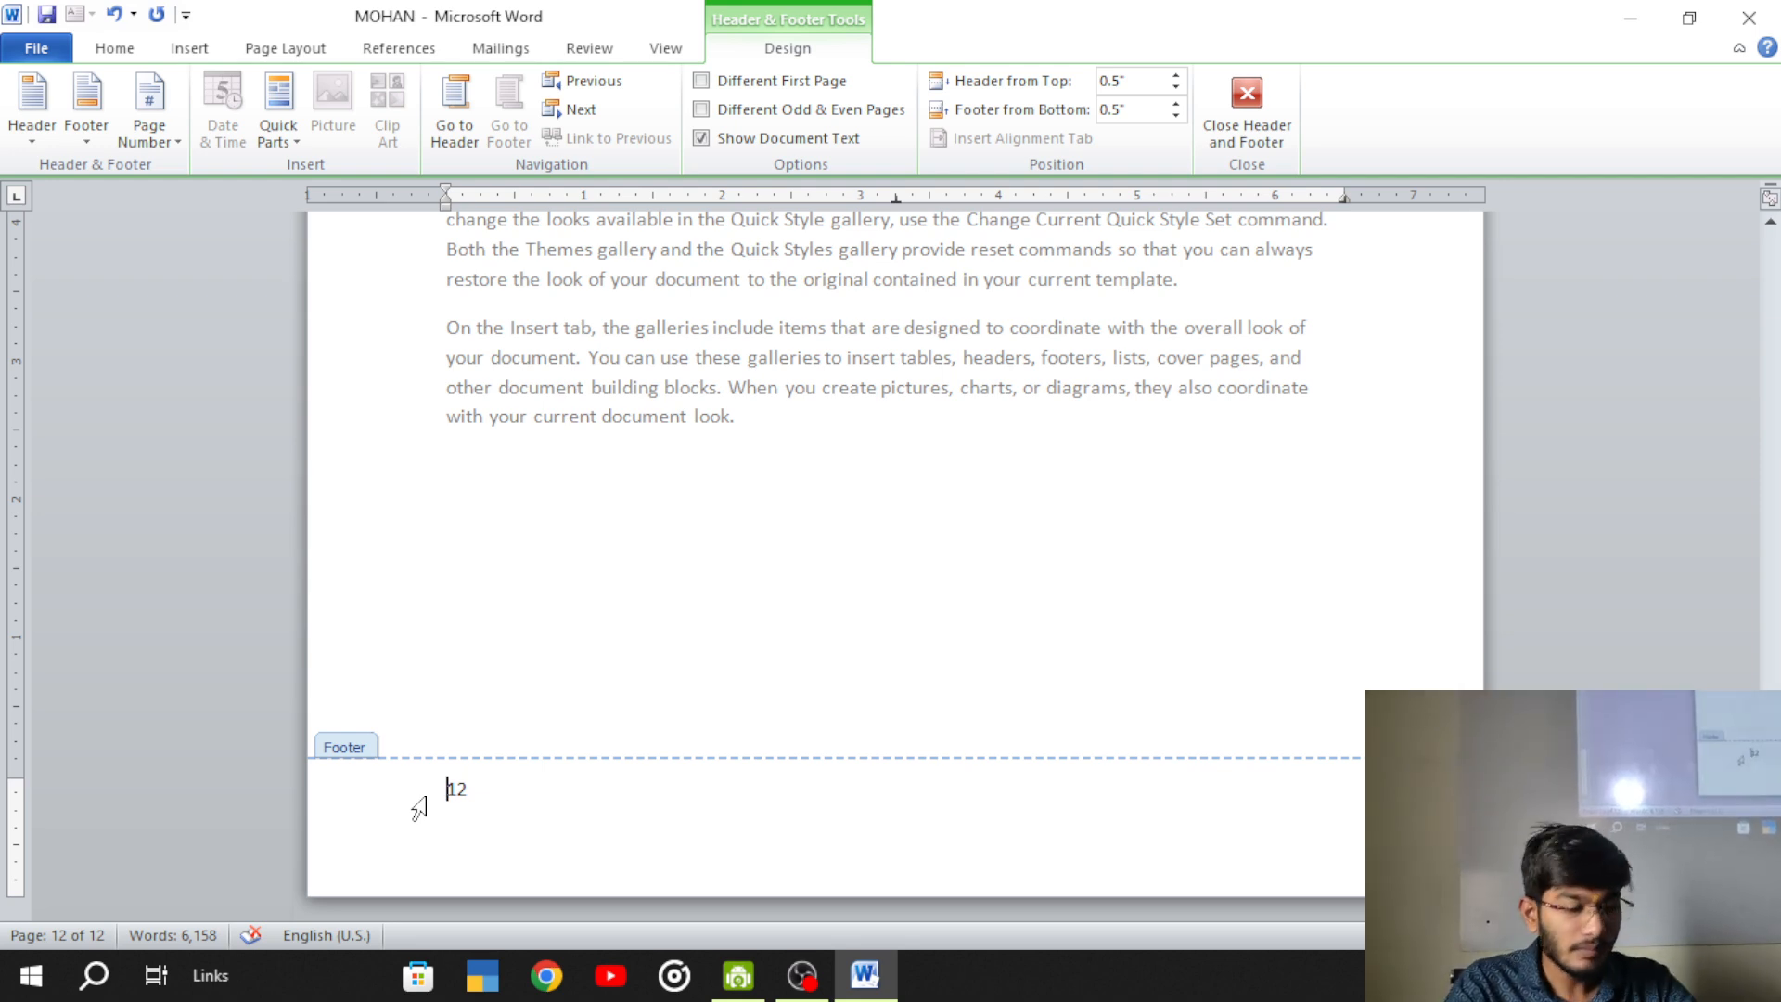
pyautogui.hotkey('ctrl', 'z')
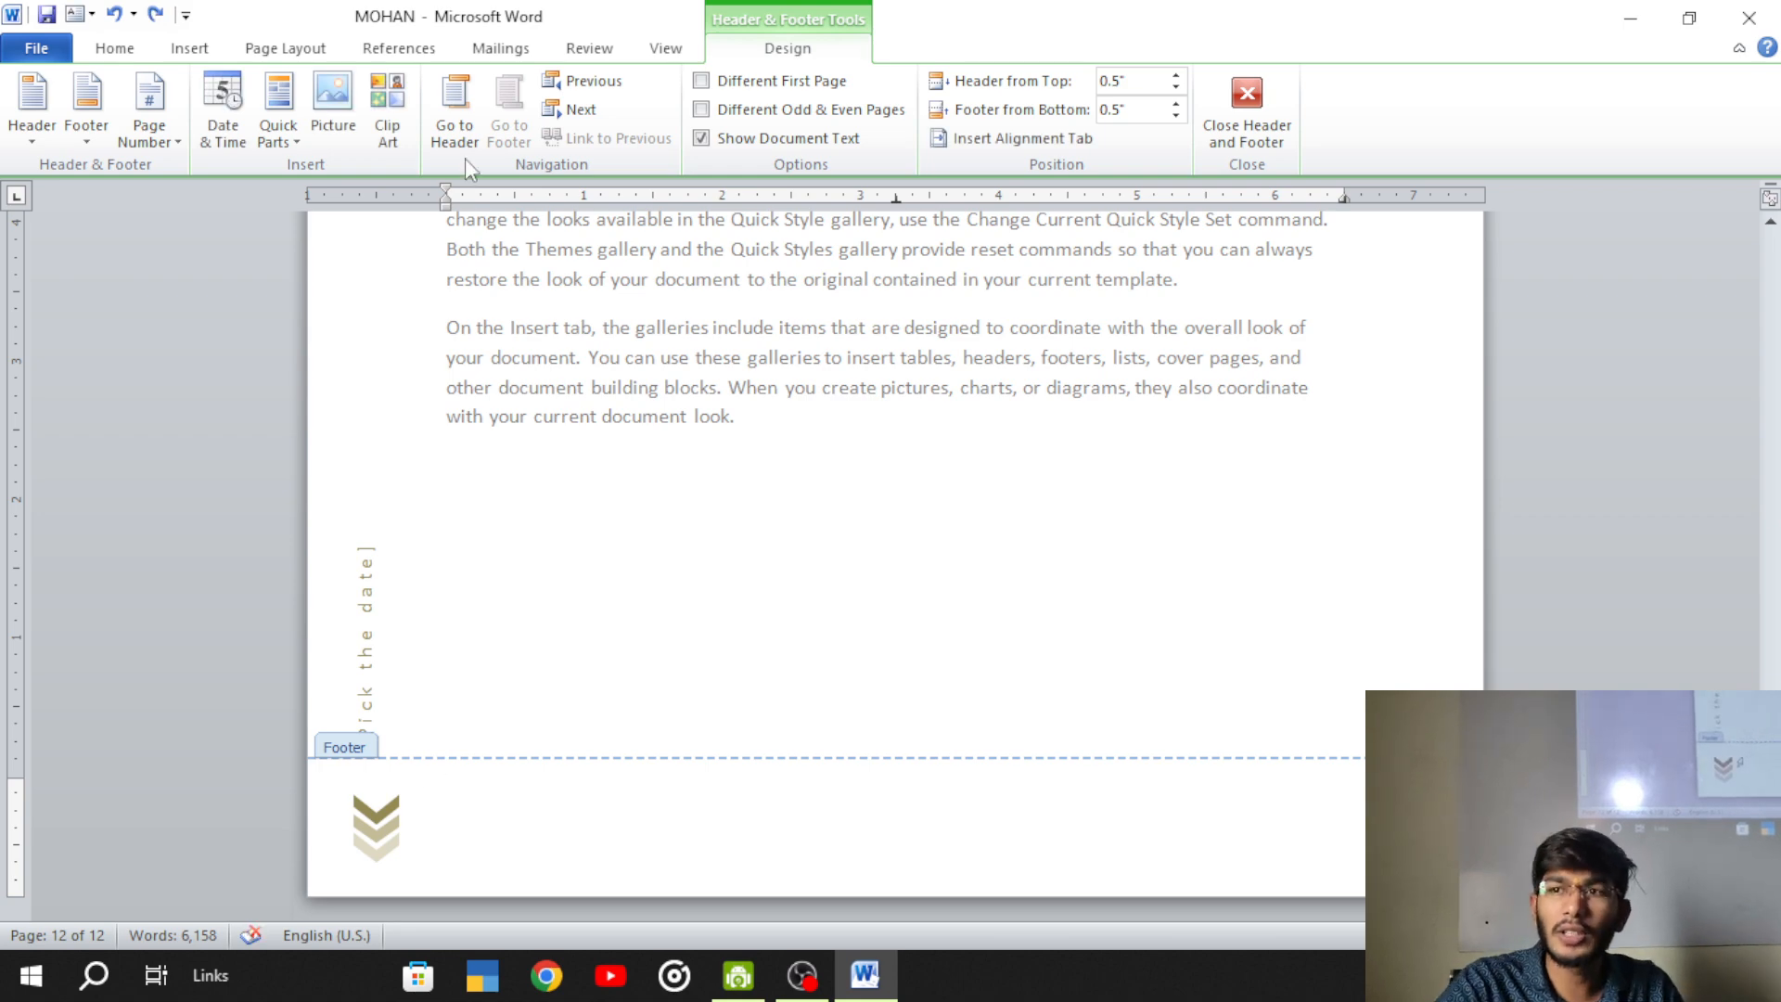
# - Leave footer editing and insert a Plain Number page number at the current position, on the empty line after the last paragraph
pyautogui.click(190, 47)
pyautogui.click(1068, 146)
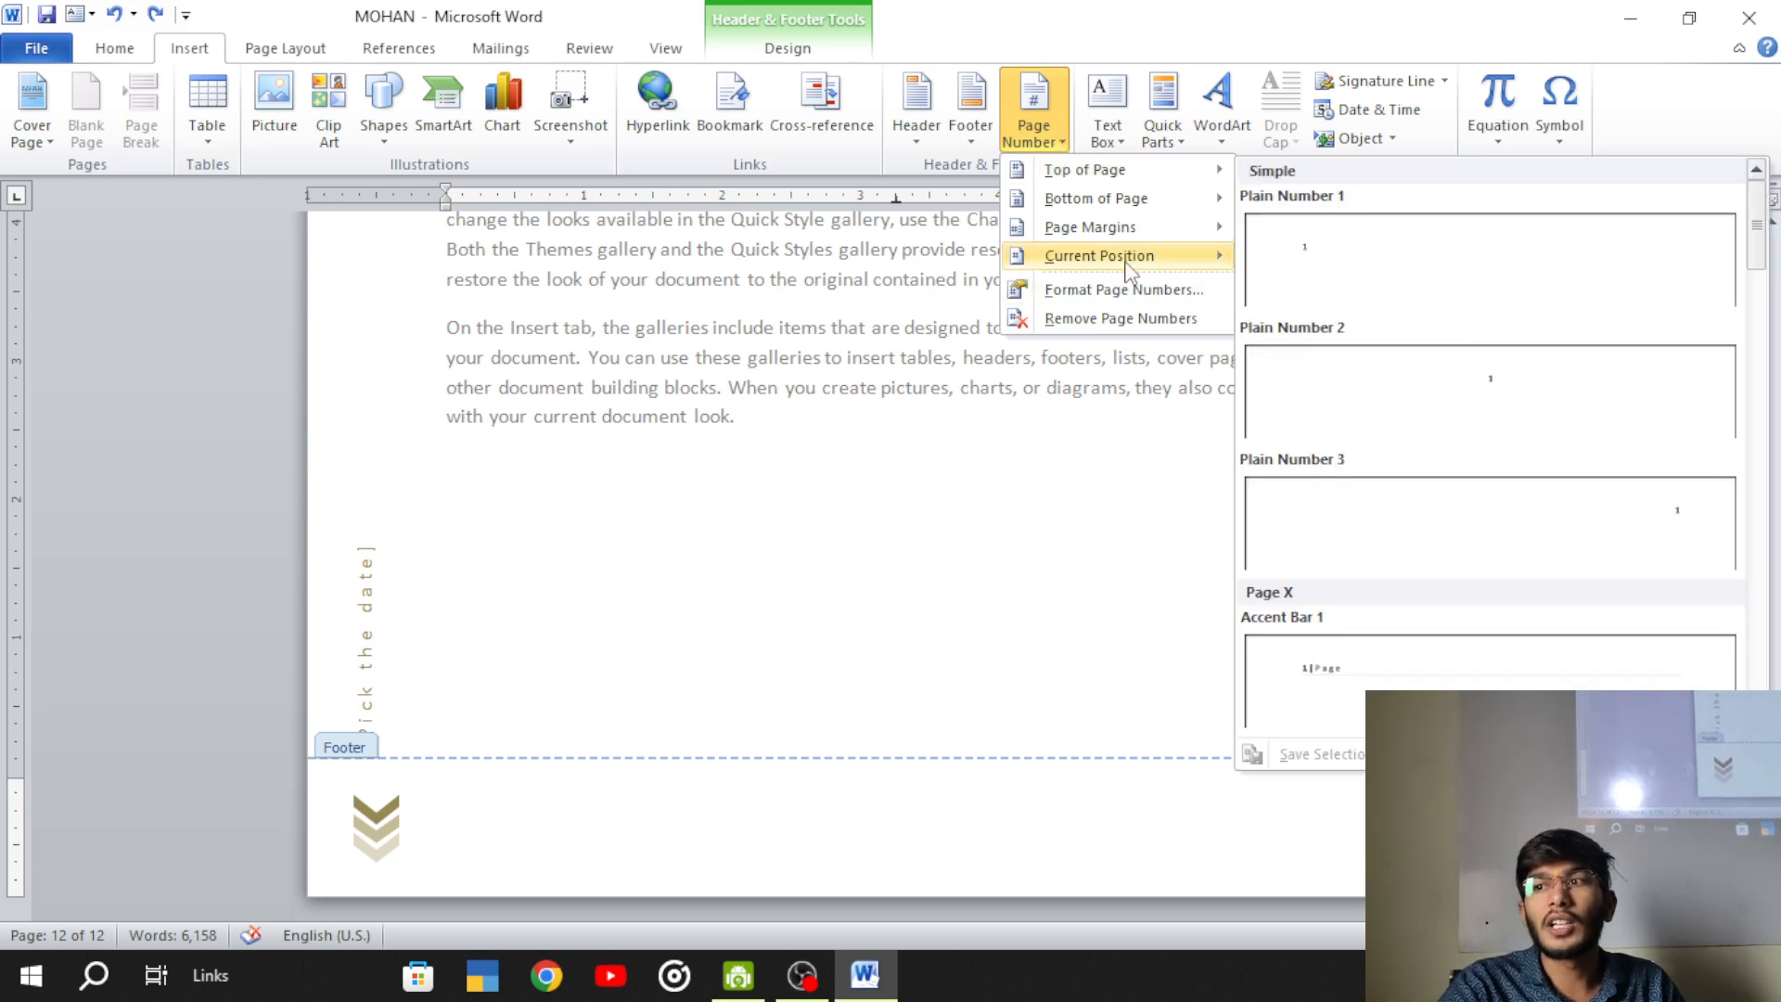
pyautogui.moveTo(1087, 265)
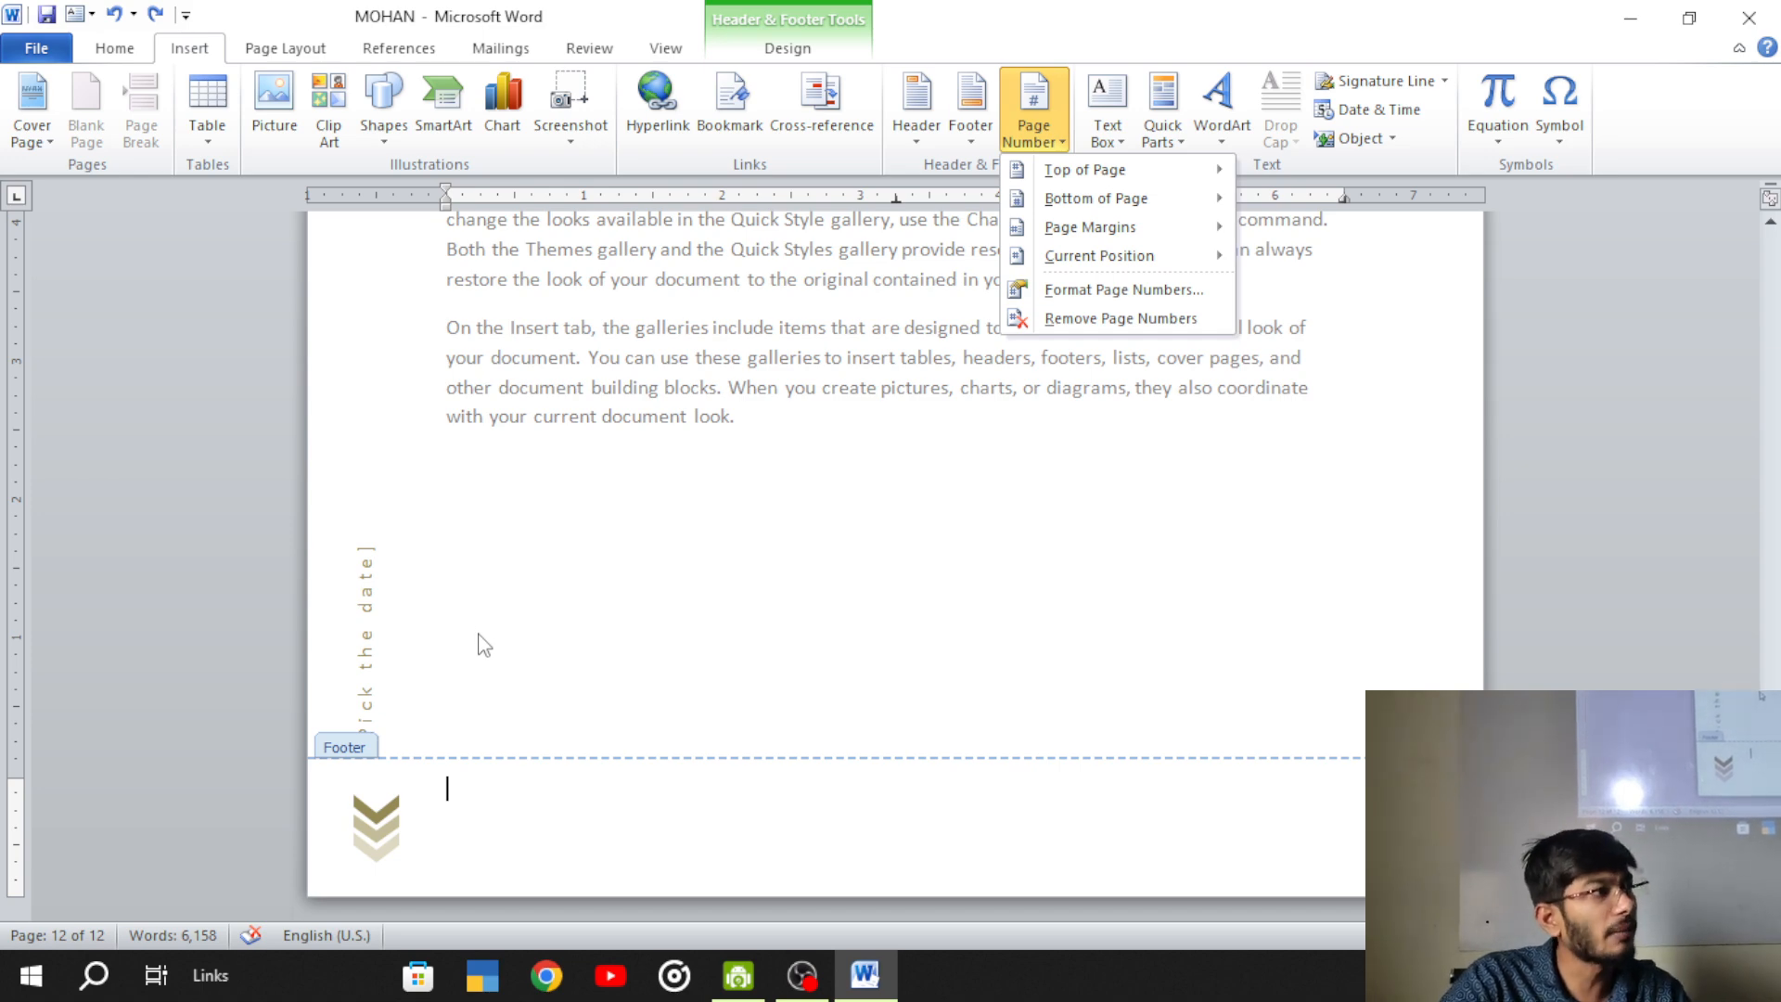
pyautogui.click(479, 660)
pyautogui.doubleClick(444, 705)
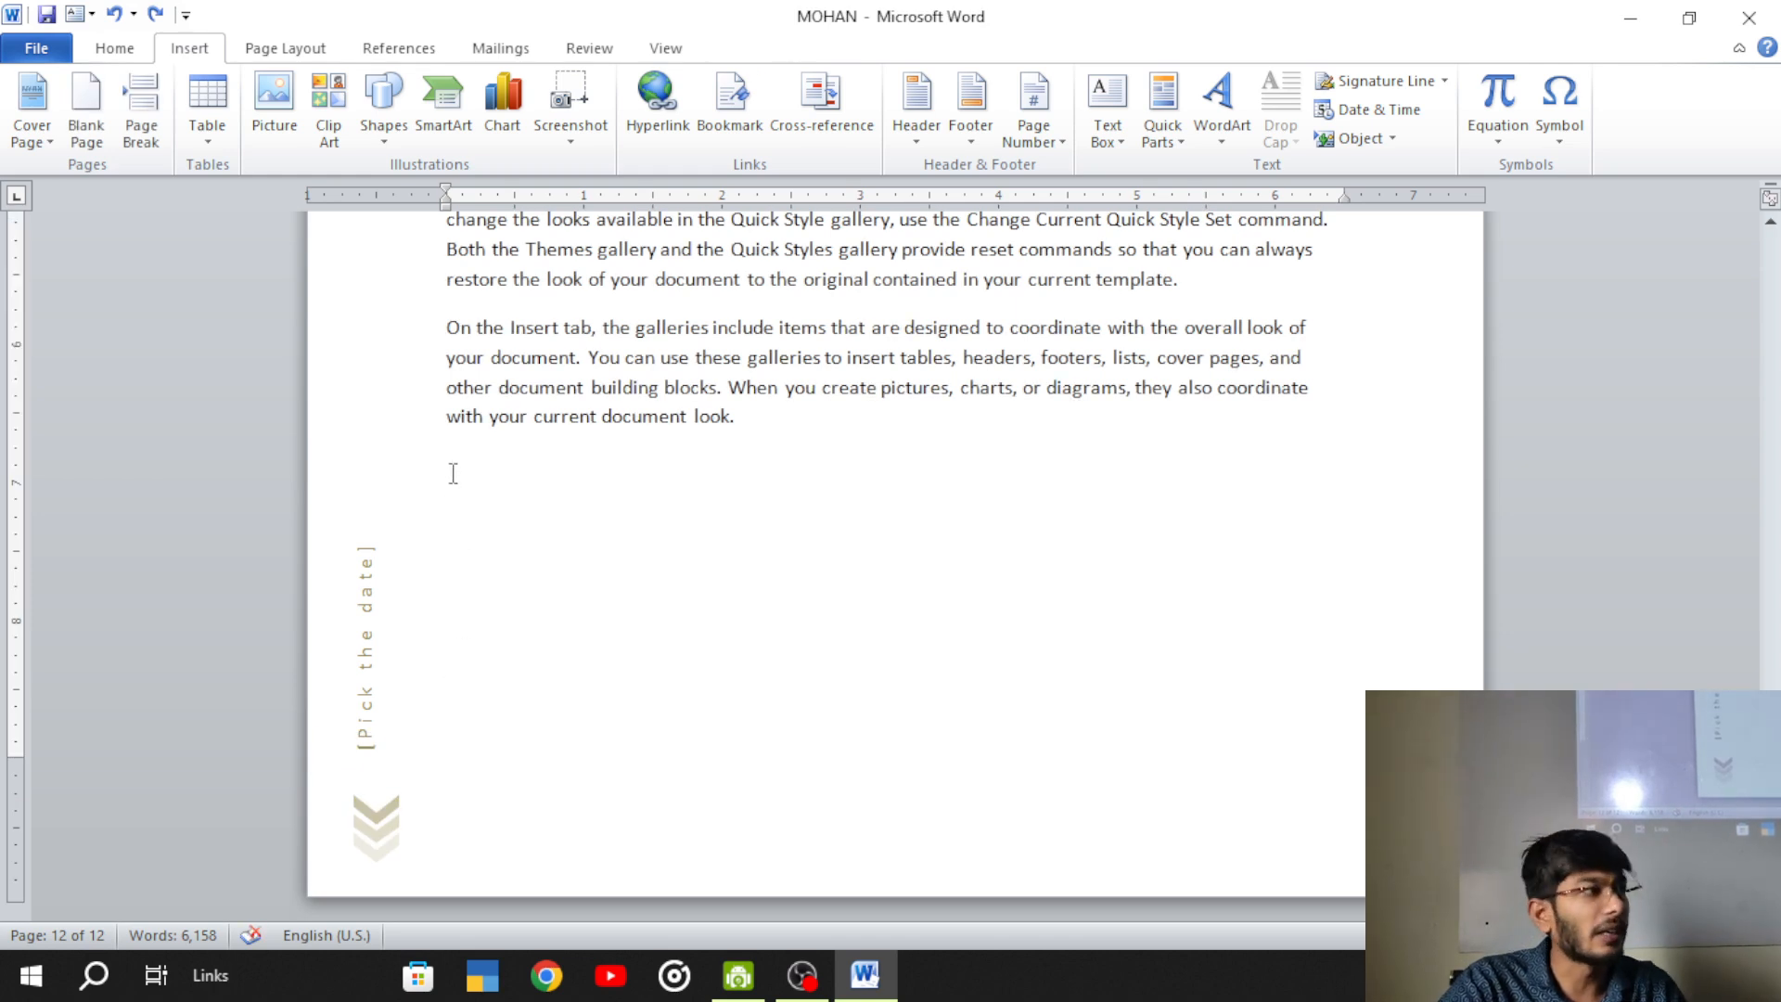
pyautogui.click(1055, 143)
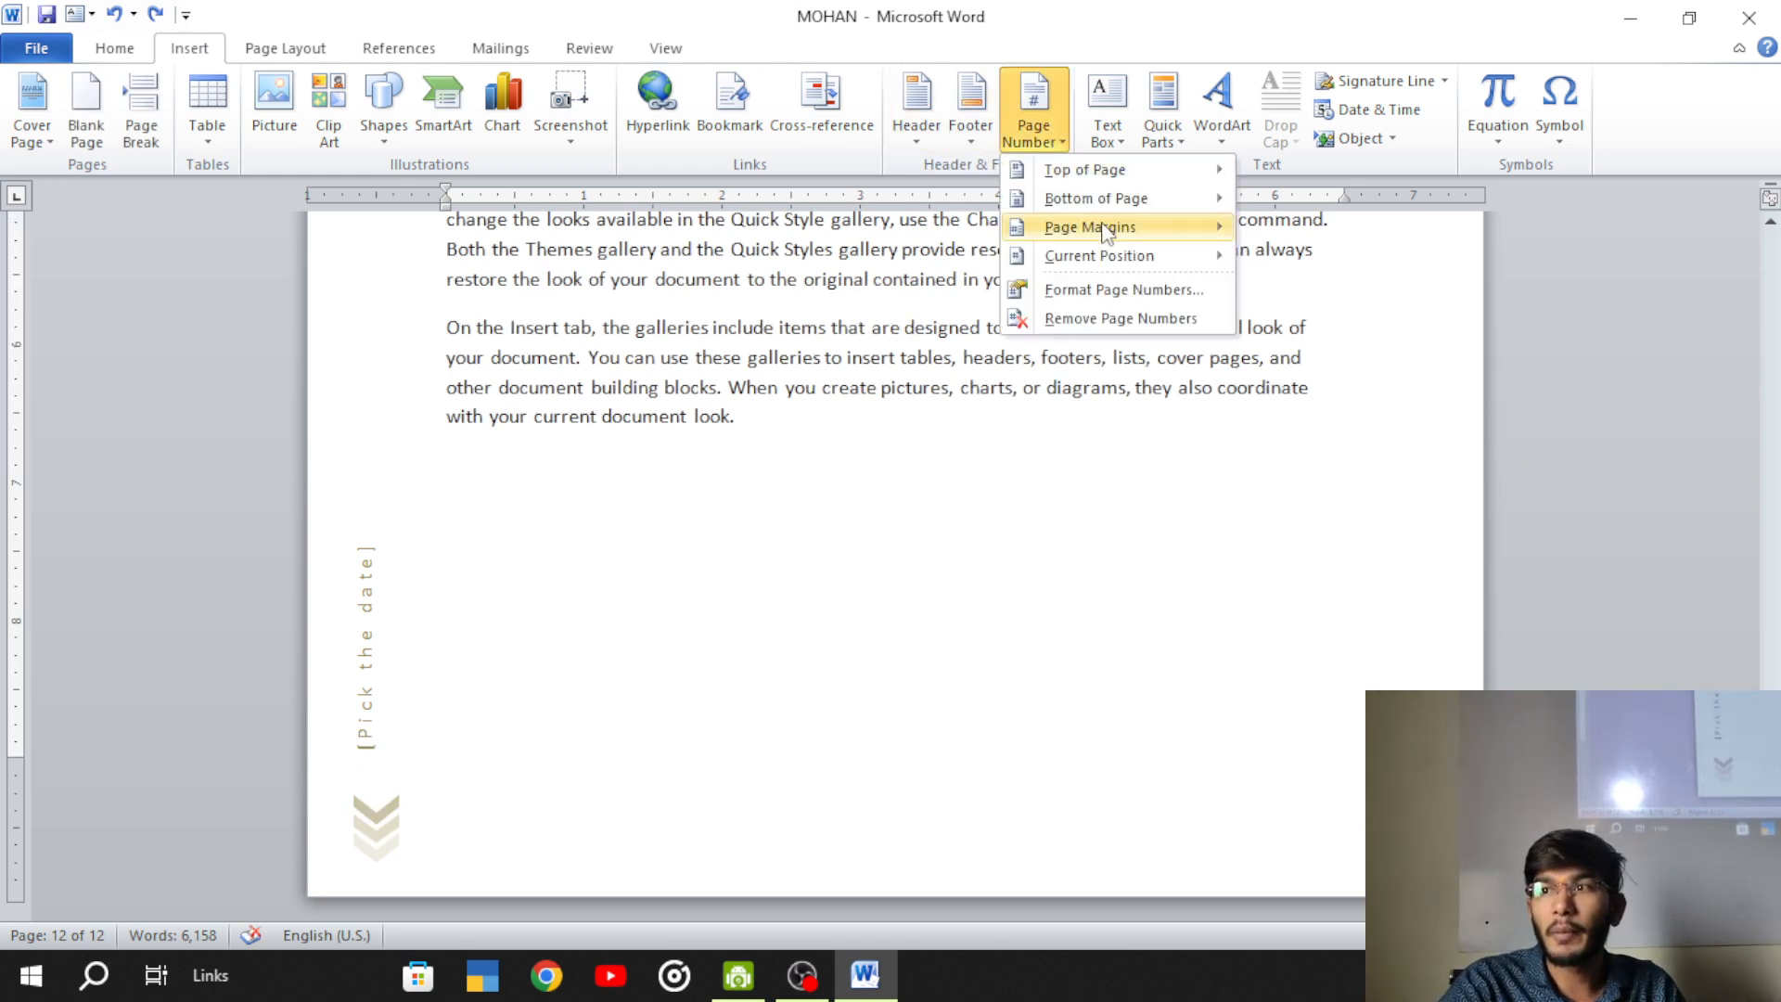
pyautogui.moveTo(1188, 266)
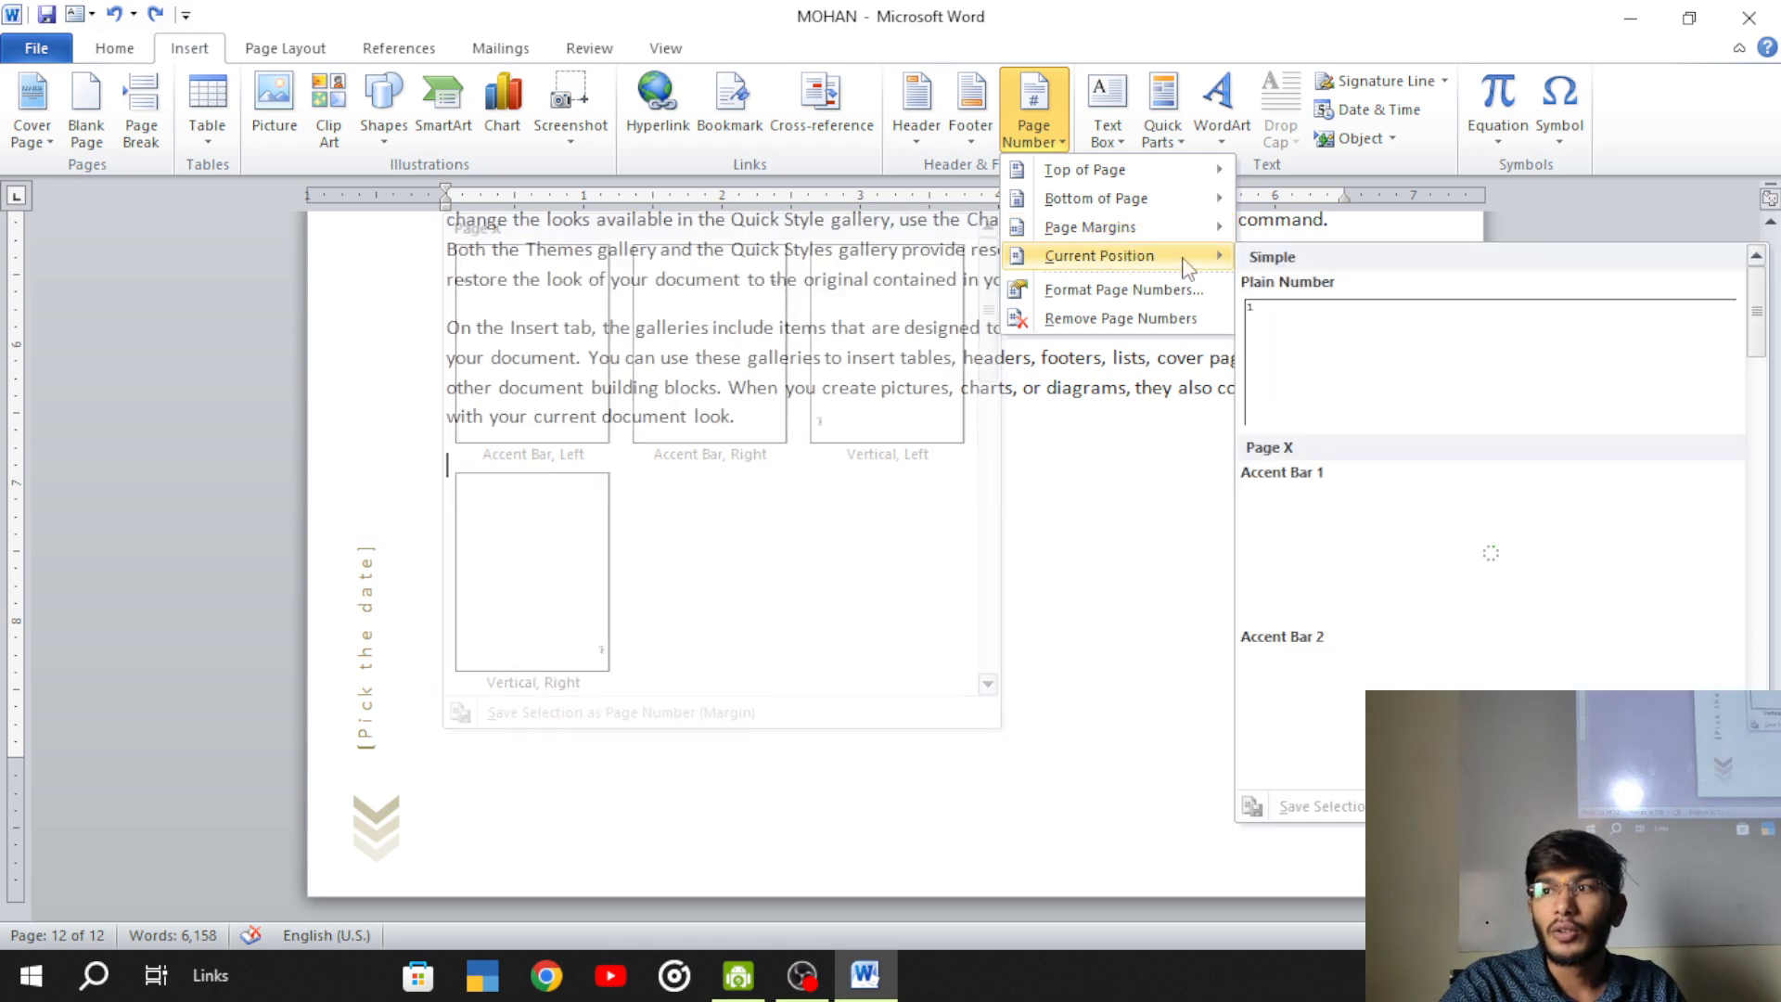
pyautogui.click(1298, 358)
pyautogui.scroll(3, 588, 647)
pyautogui.scroll(10, 588, 646)
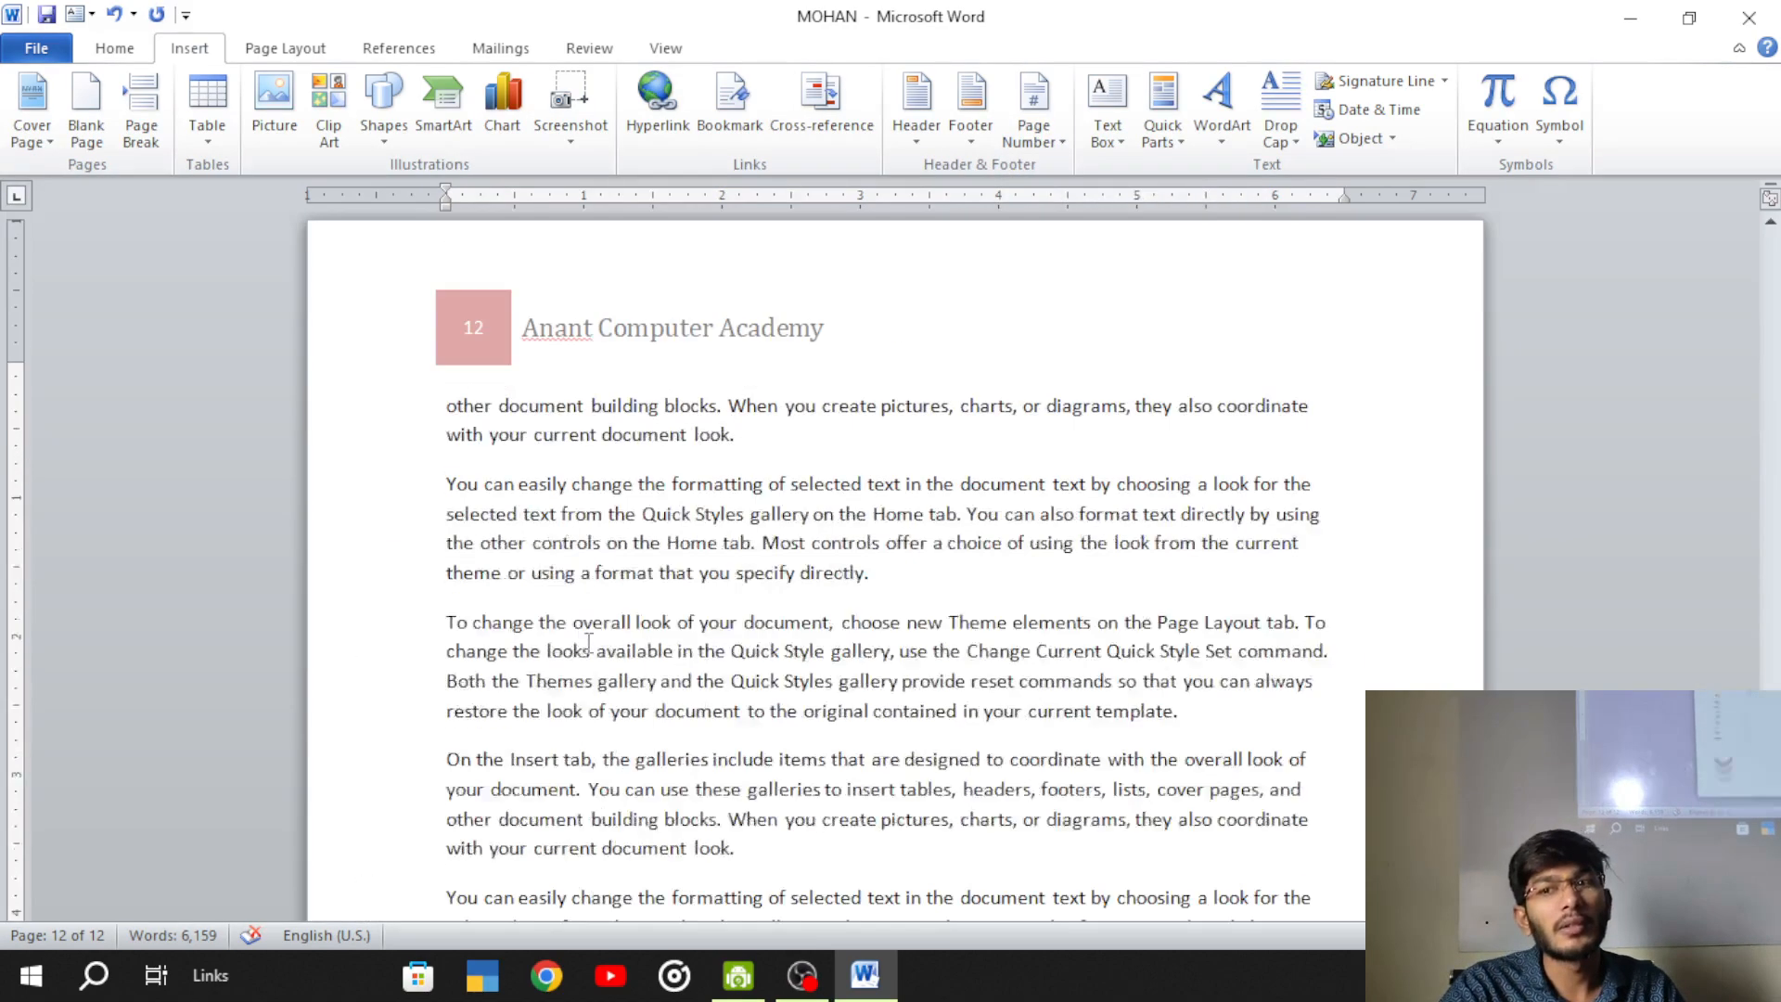
pyautogui.scroll(5, 545, 623)
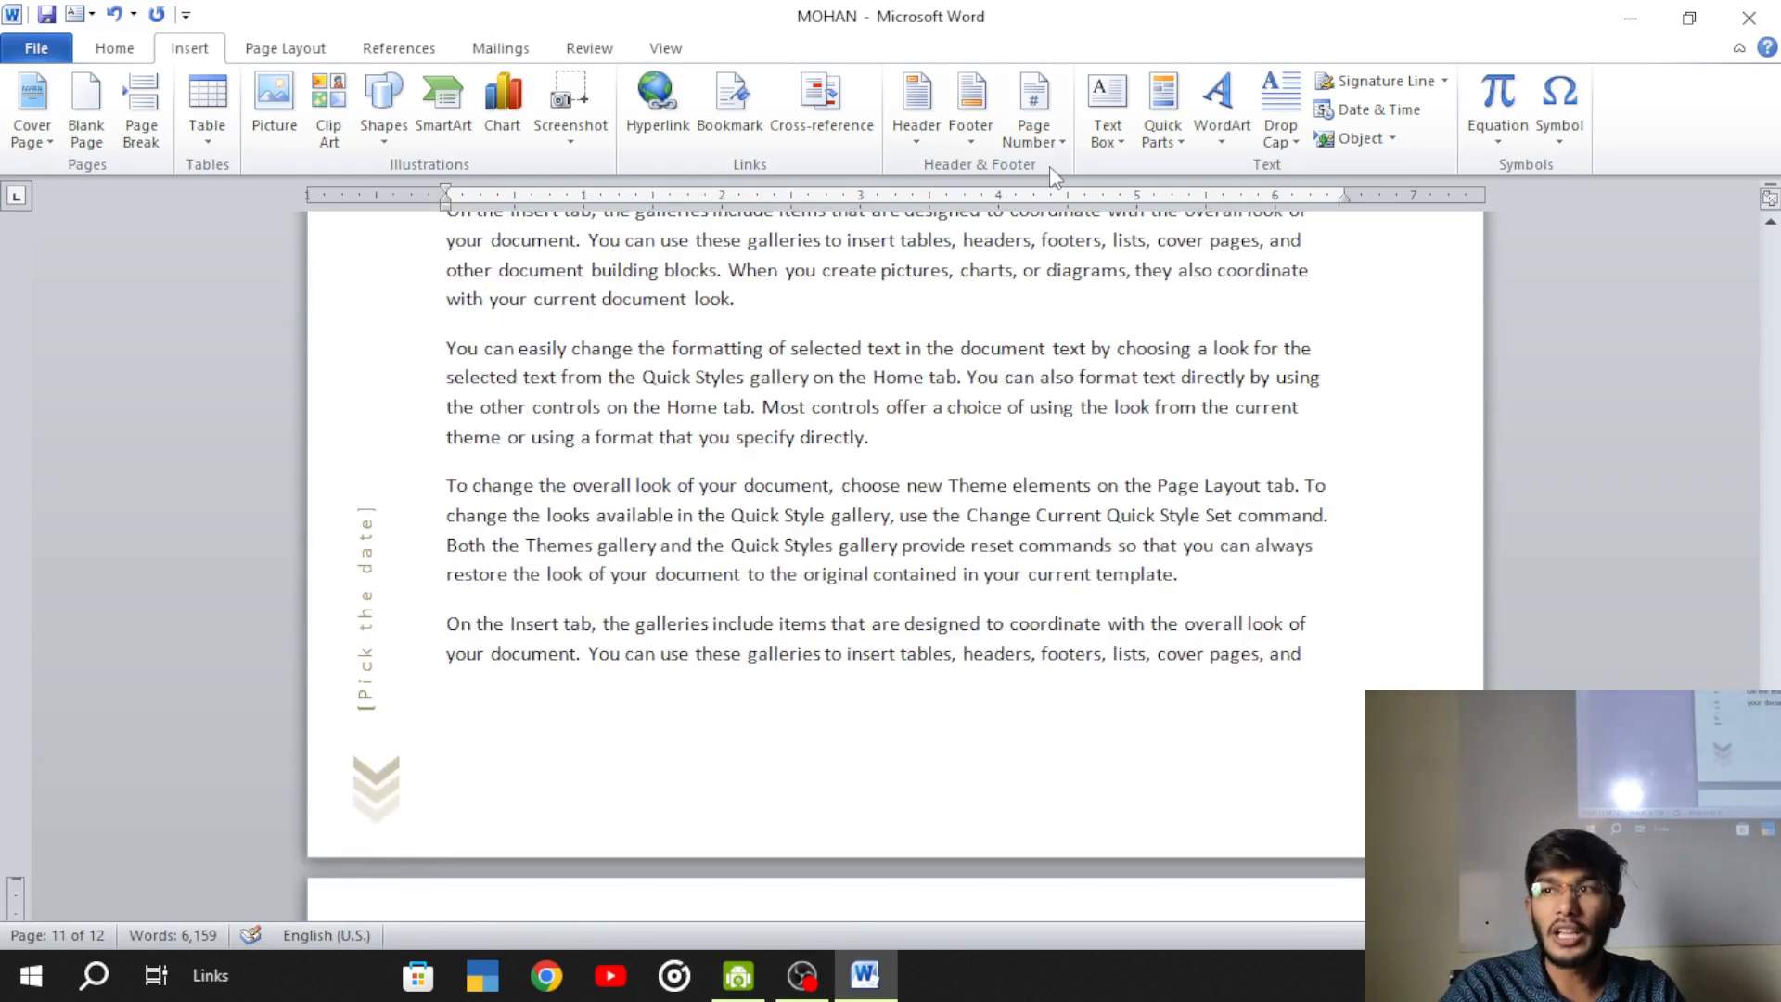
# - Look through the page number designs for page margins and top of page
pyautogui.click(1033, 118)
pyautogui.moveTo(1104, 227)
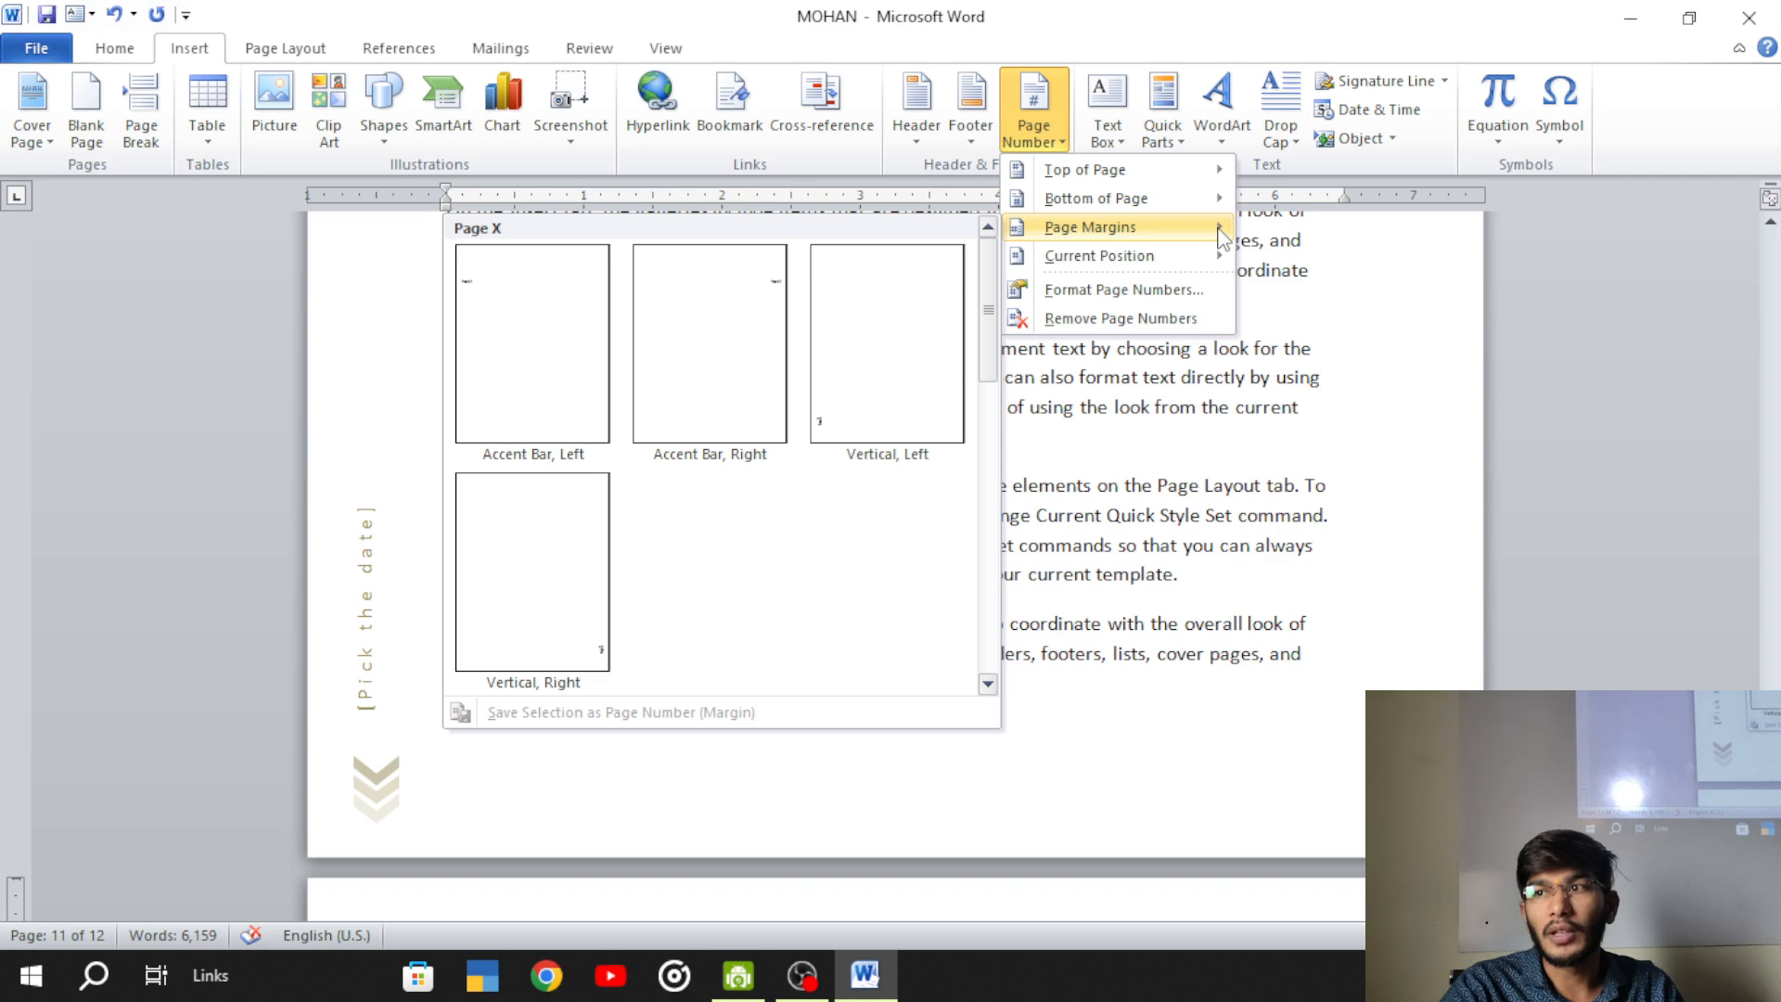
pyautogui.moveTo(1073, 201)
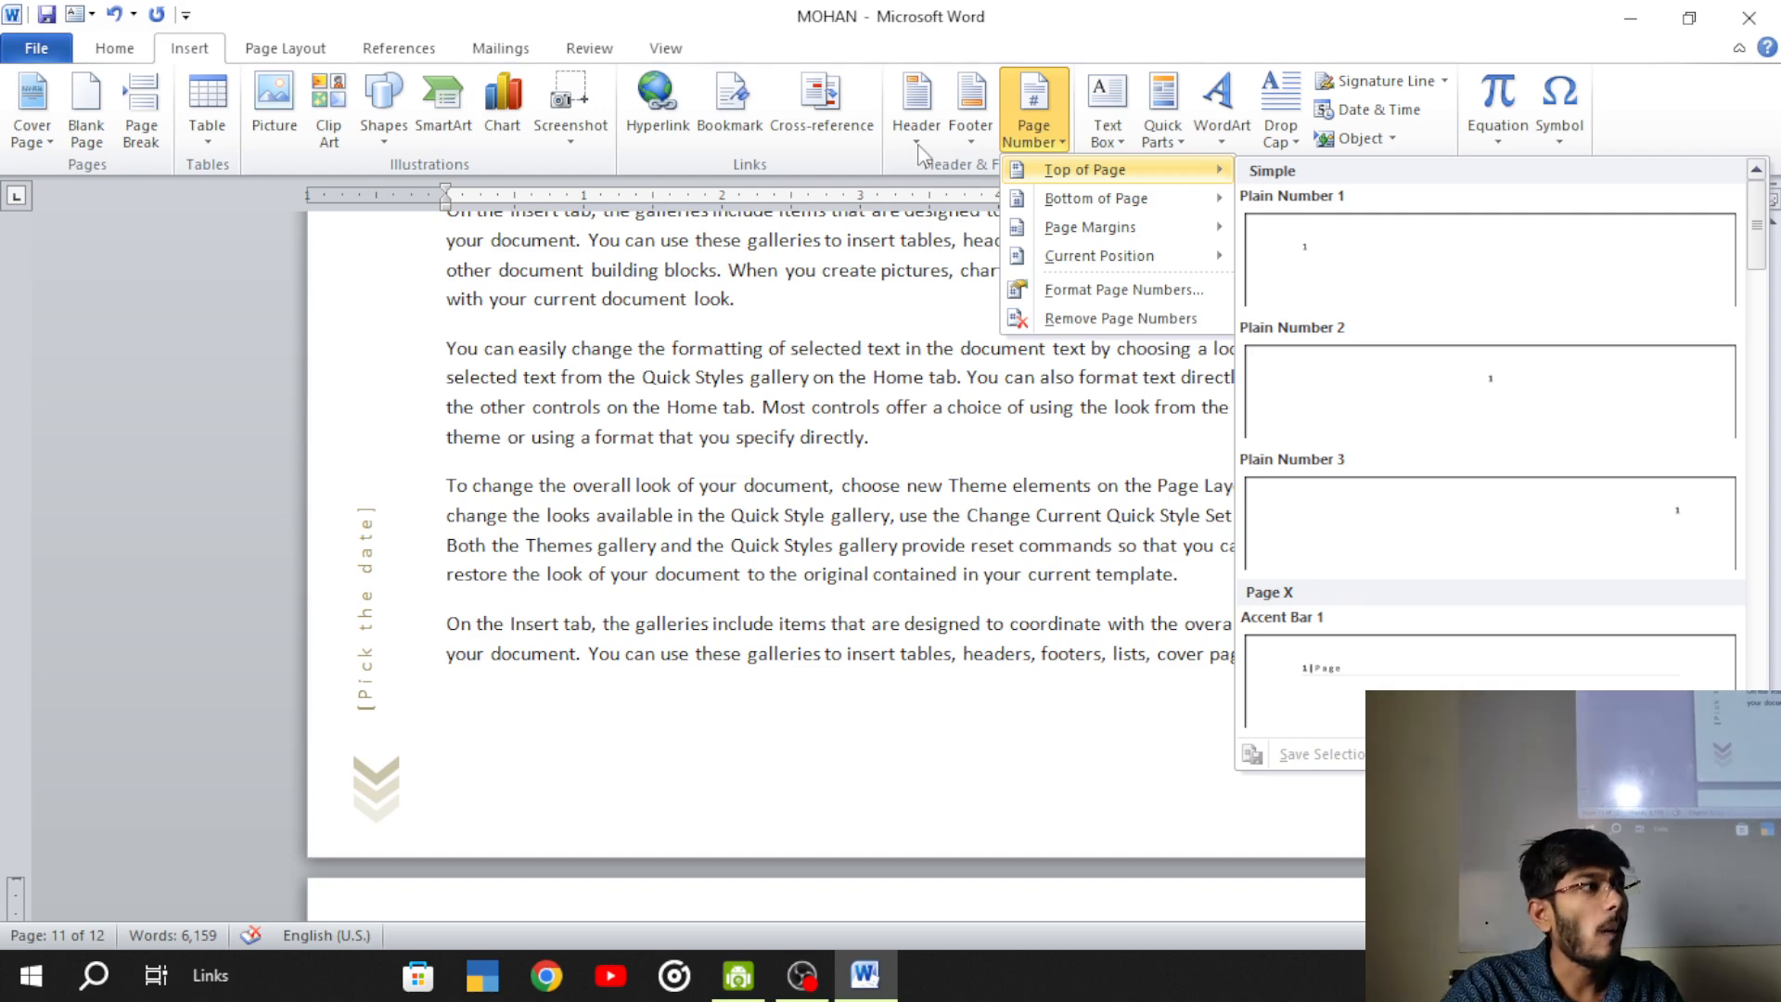
# - Open the header on page 11, move its table toward the page center, and return it to the left margin
pyautogui.scroll(-5, 541, 513)
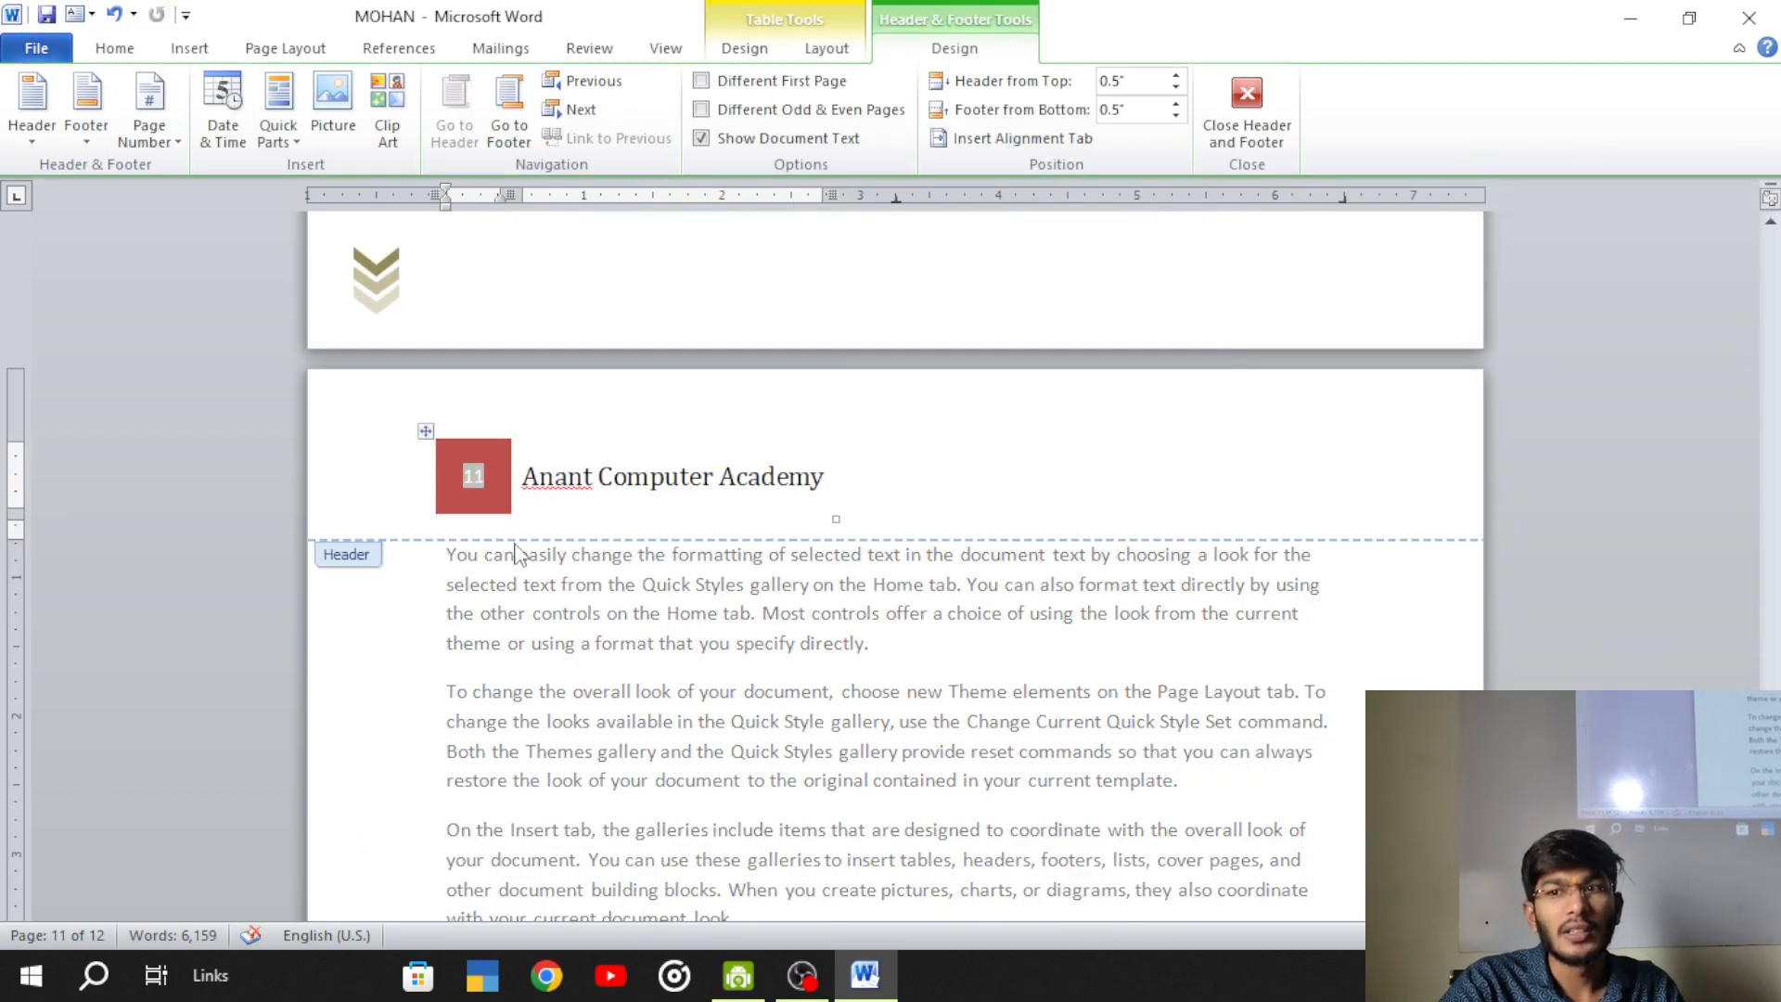
pyautogui.click(391, 521)
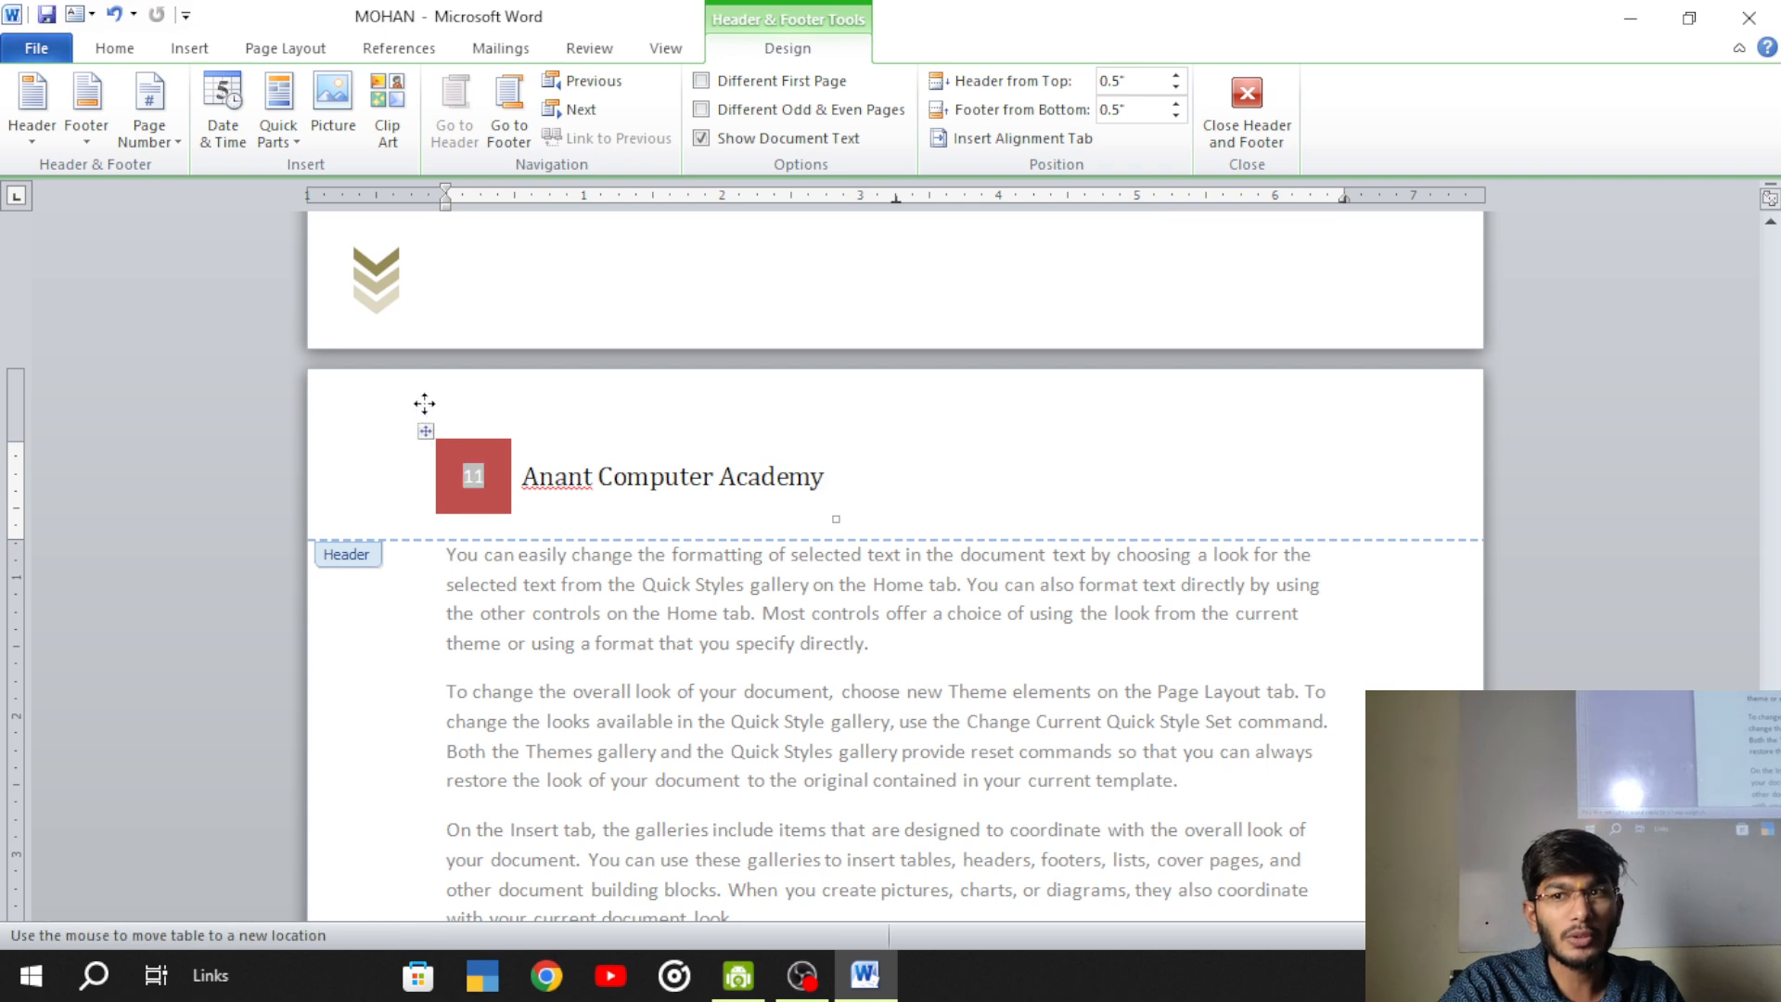
pyautogui.click(405, 439)
pyautogui.moveTo(428, 434); pyautogui.dragTo(626, 423)
pyautogui.click(449, 437)
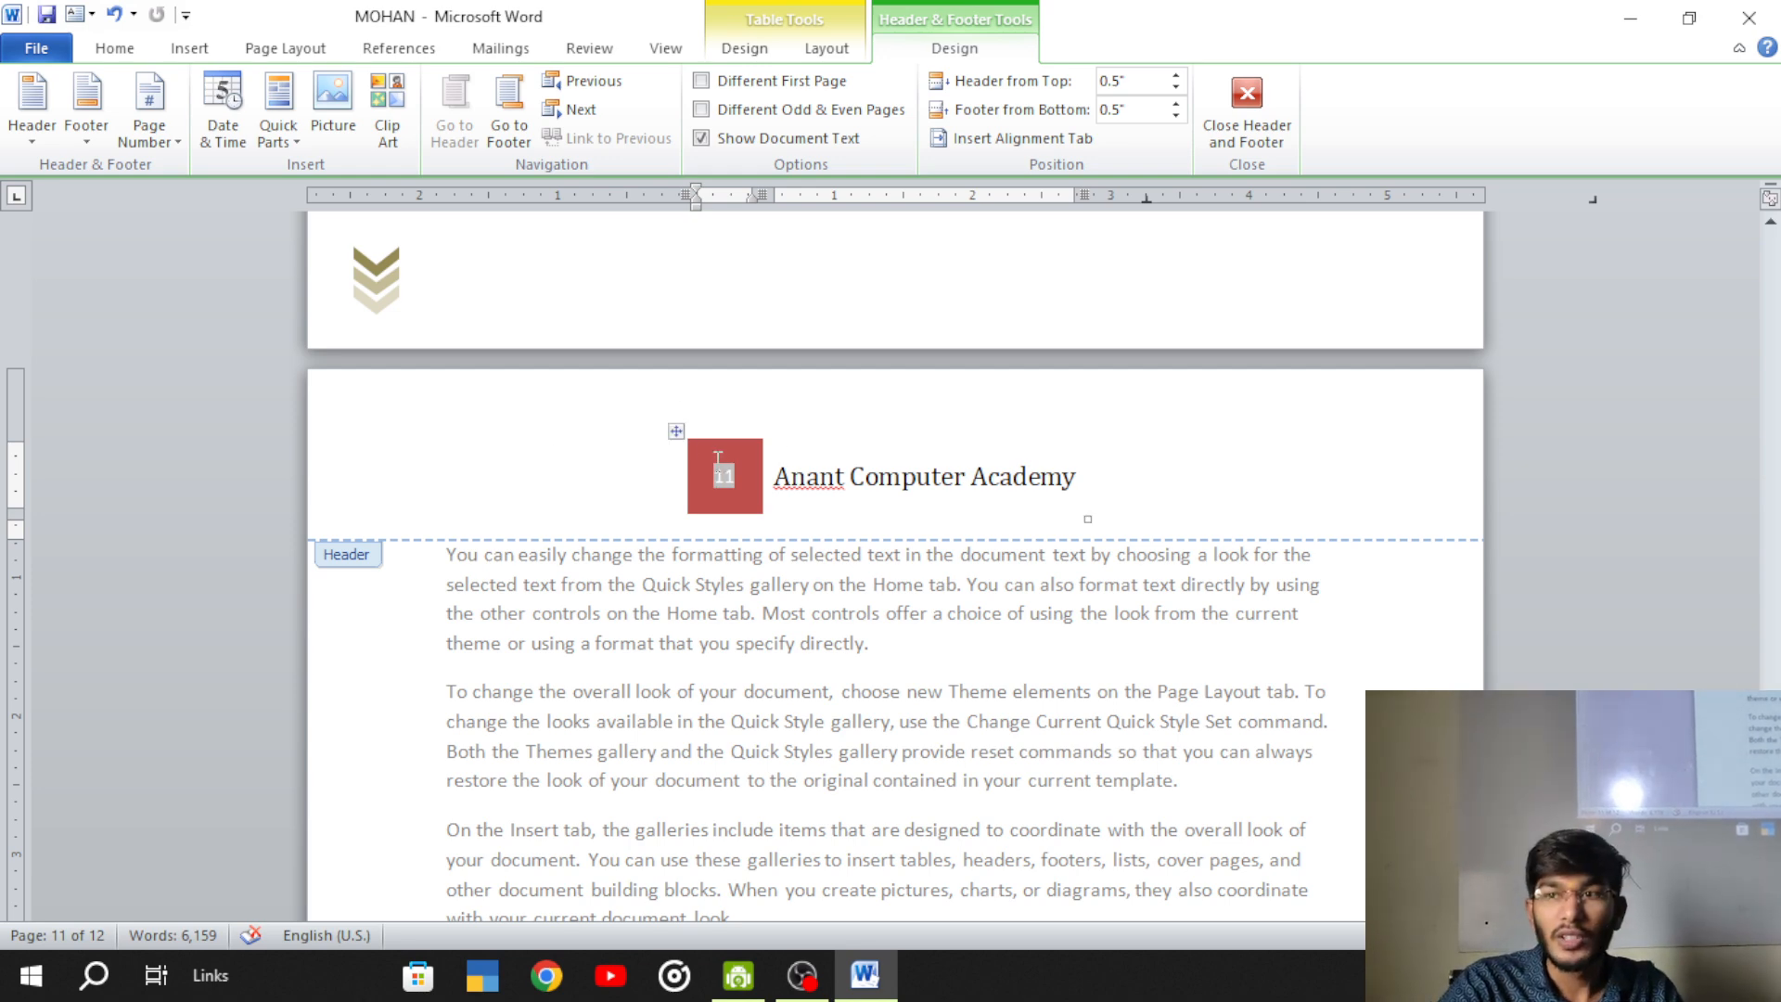
pyautogui.moveTo(676, 429); pyautogui.dragTo(436, 430)
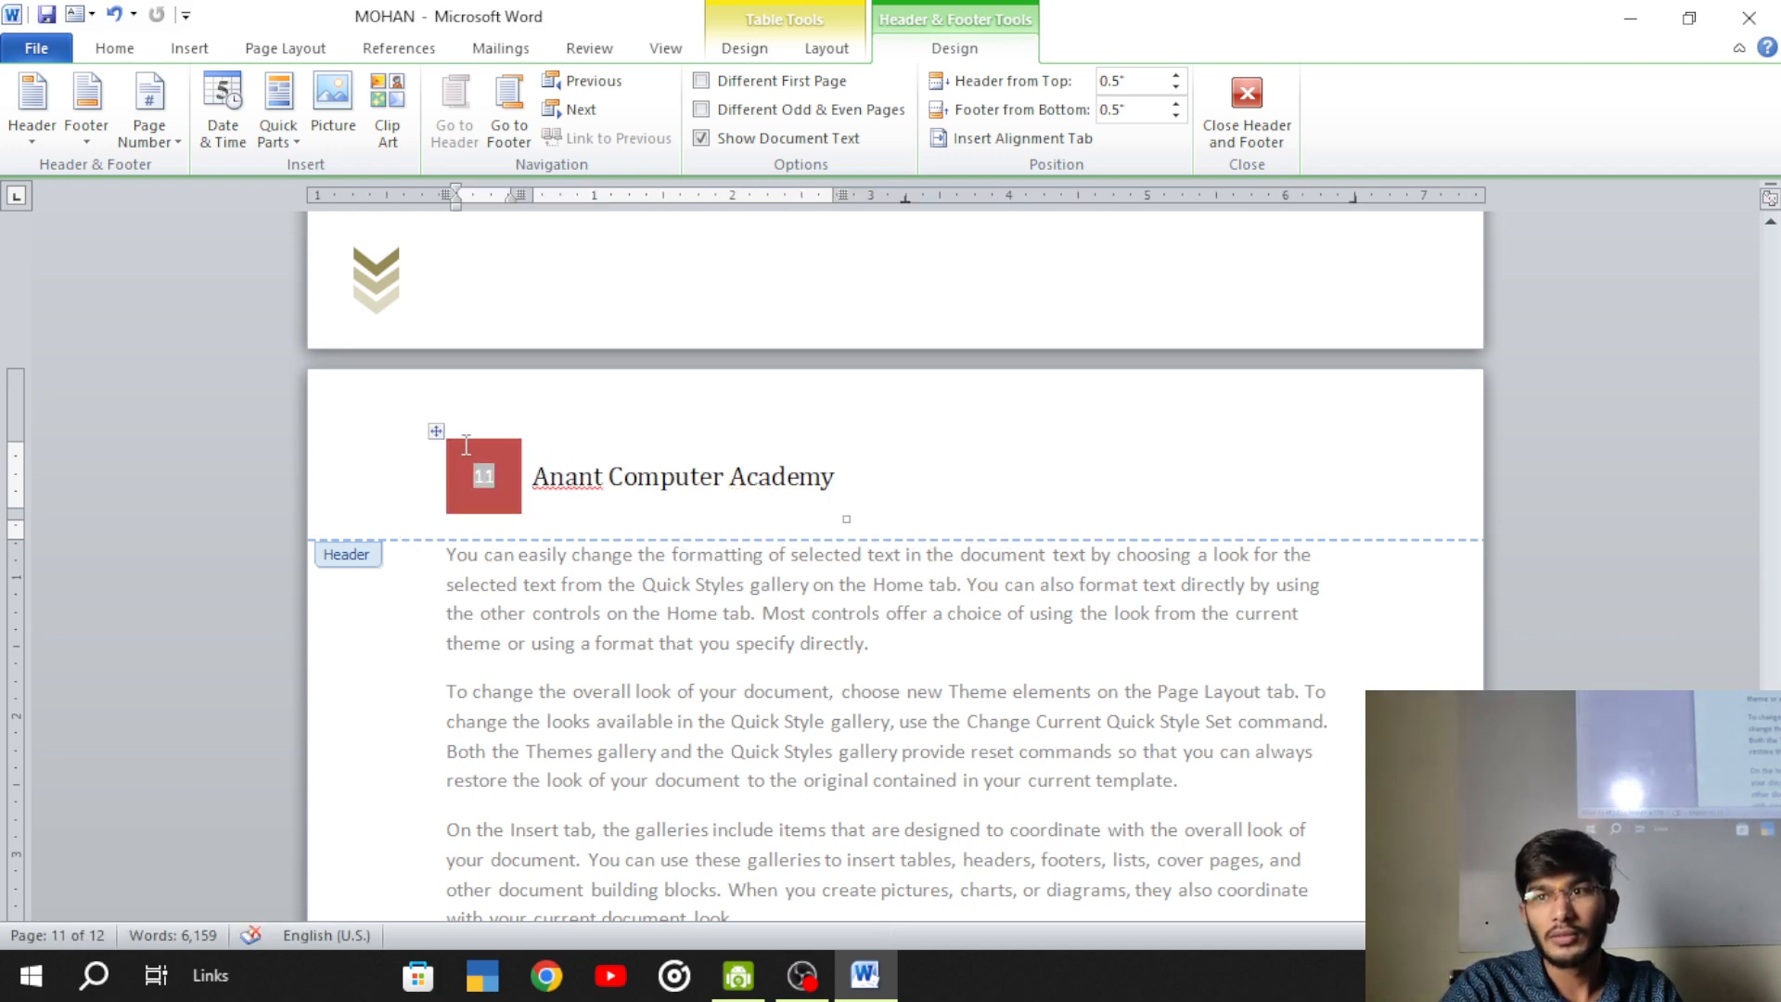
pyautogui.moveTo(436, 430); pyautogui.dragTo(426, 430)
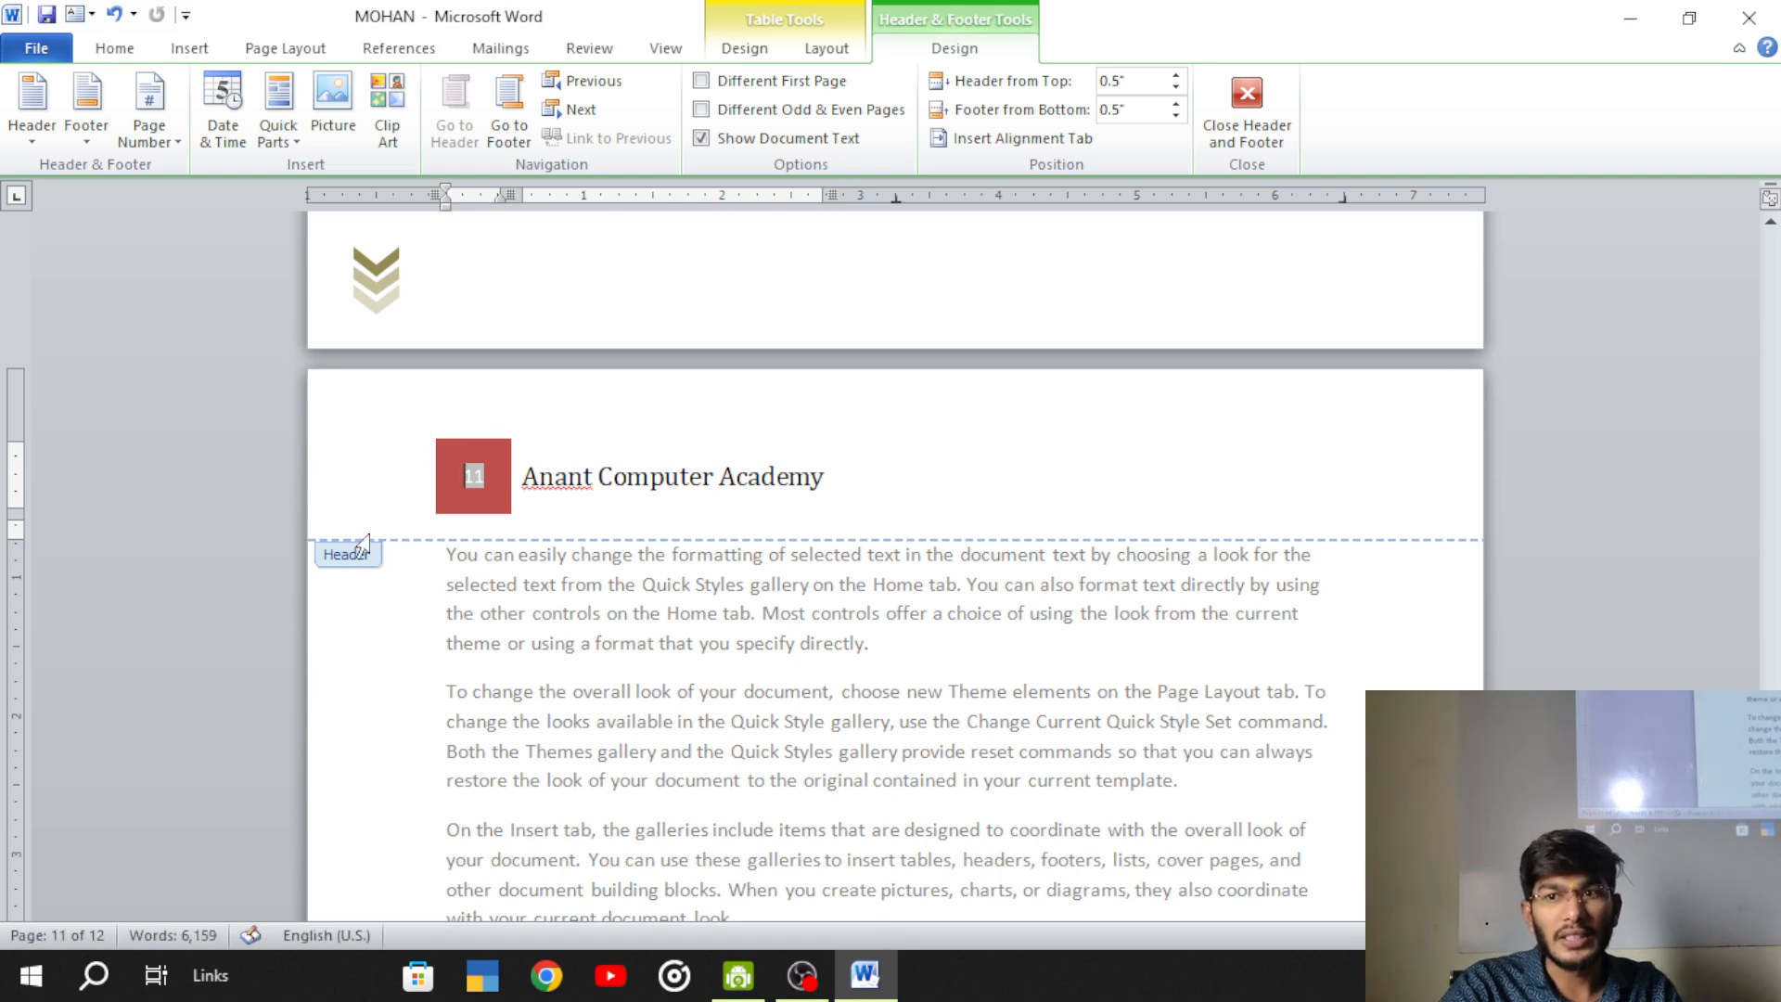
# - Try adding a run of blank lines below the header table on page 11 and undo them
pyautogui.click(371, 563)
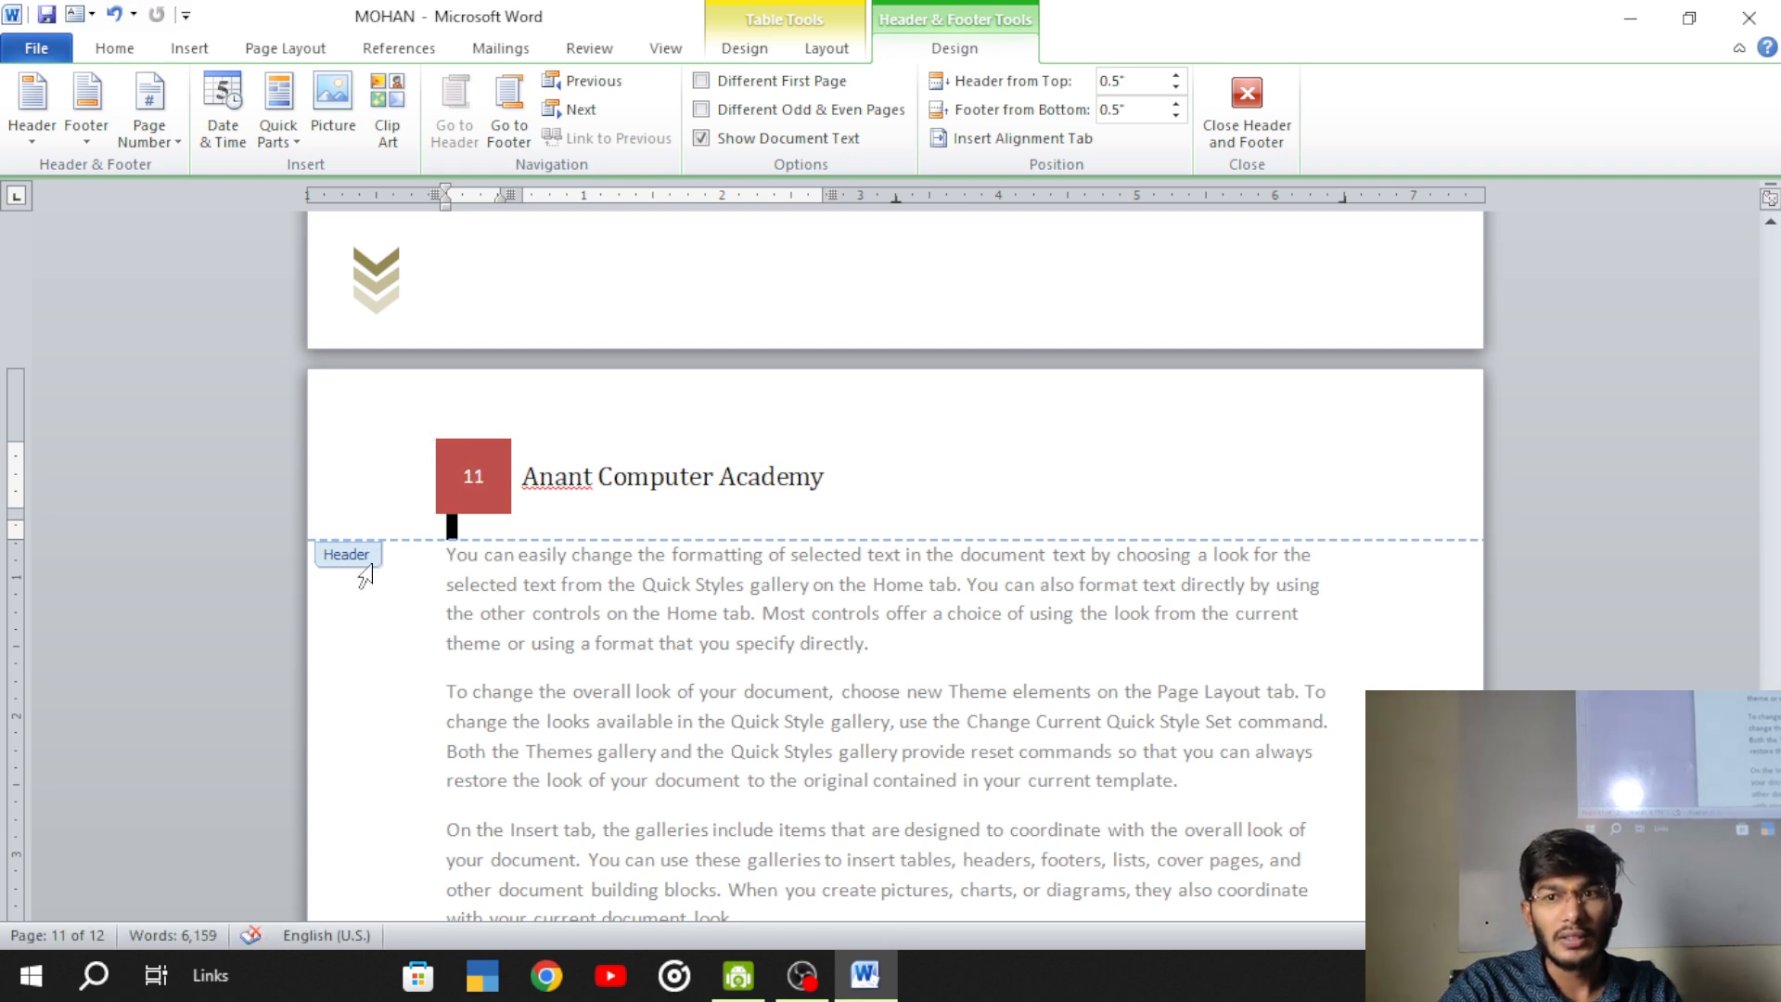
pyautogui.click(762, 521)
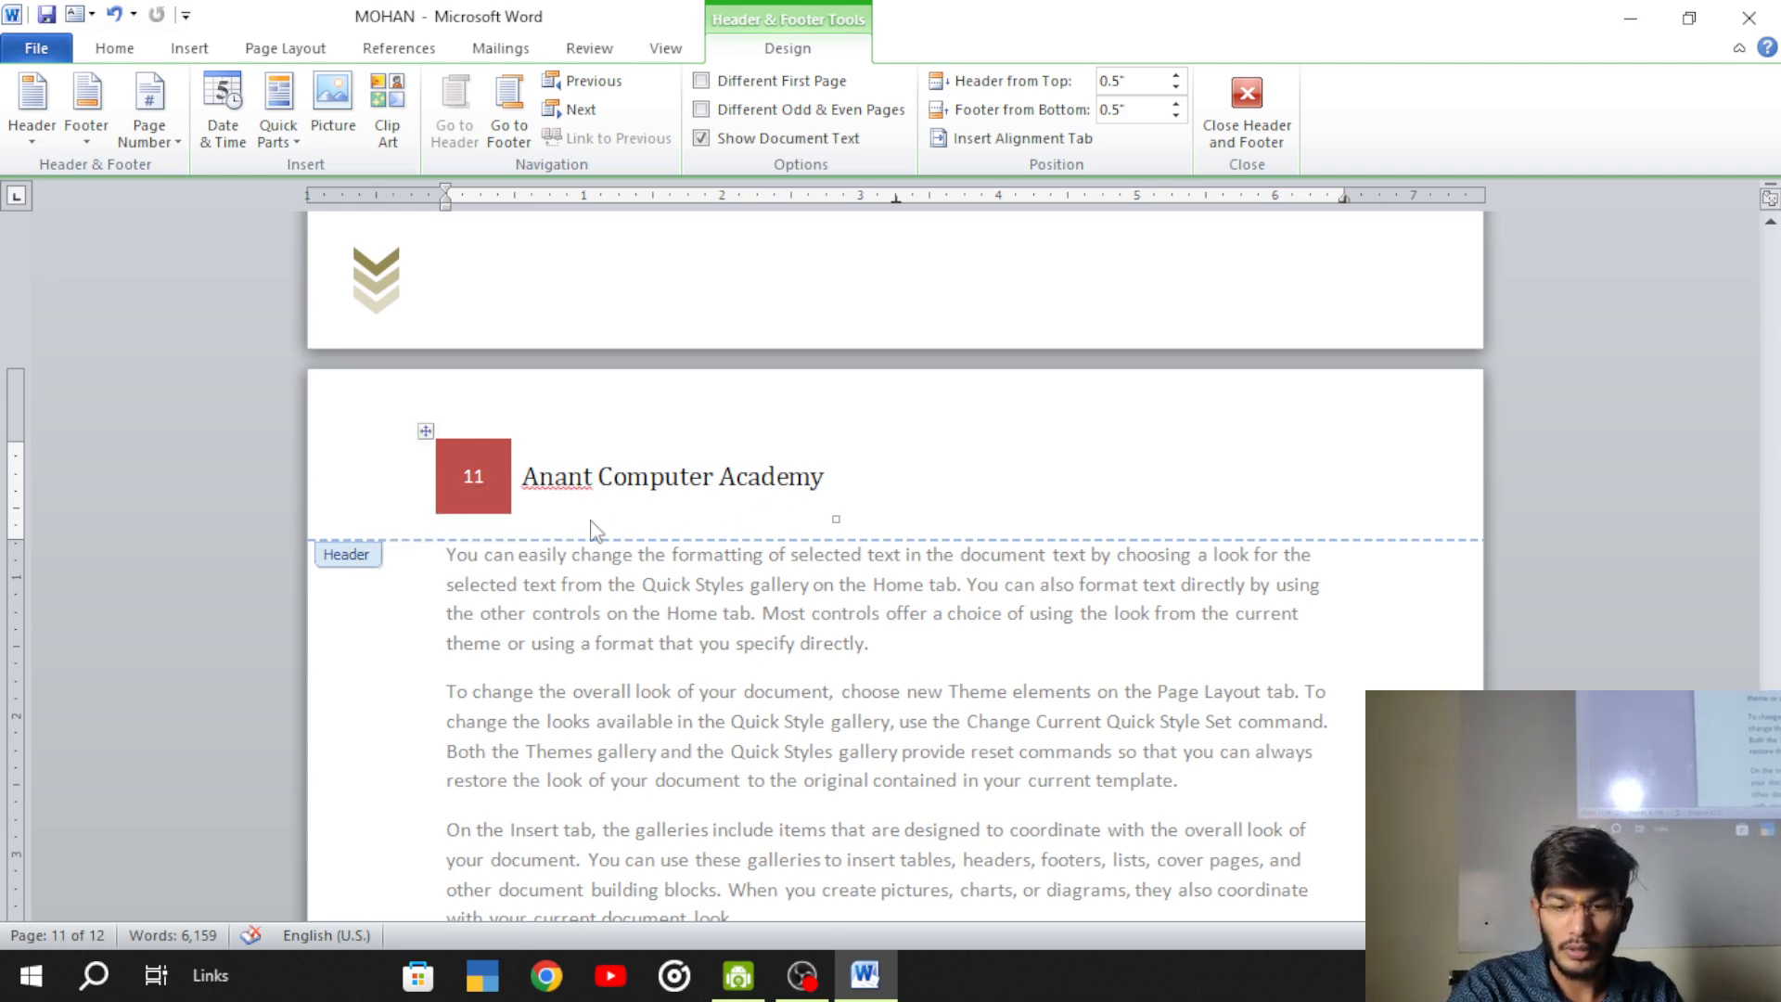
pyautogui.press('Return')
pyautogui.press('Return')
pyautogui.press('Return')
pyautogui.press('Return')
pyautogui.press('Return')
pyautogui.press('Return')
pyautogui.press('Return')
pyautogui.press('Return')
pyautogui.press('Return')
pyautogui.press('Return')
pyautogui.press('Return')
pyautogui.press('Return')
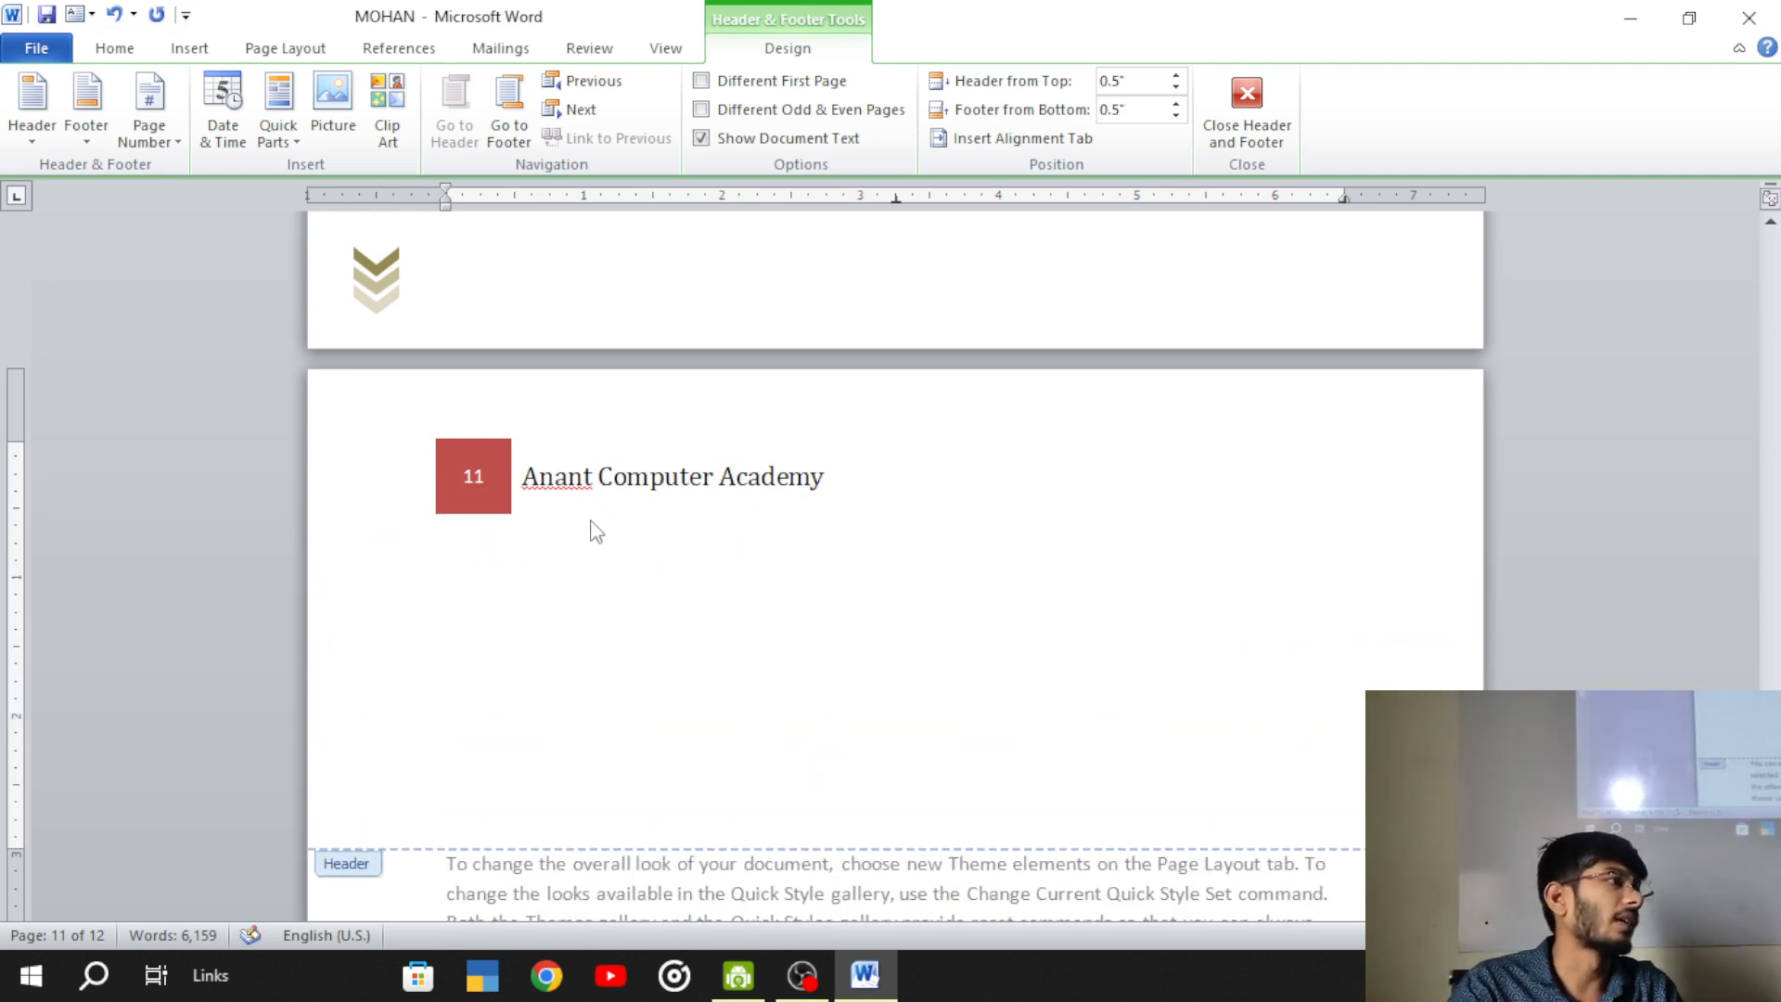
pyautogui.hotkey('ctrl', 'z')
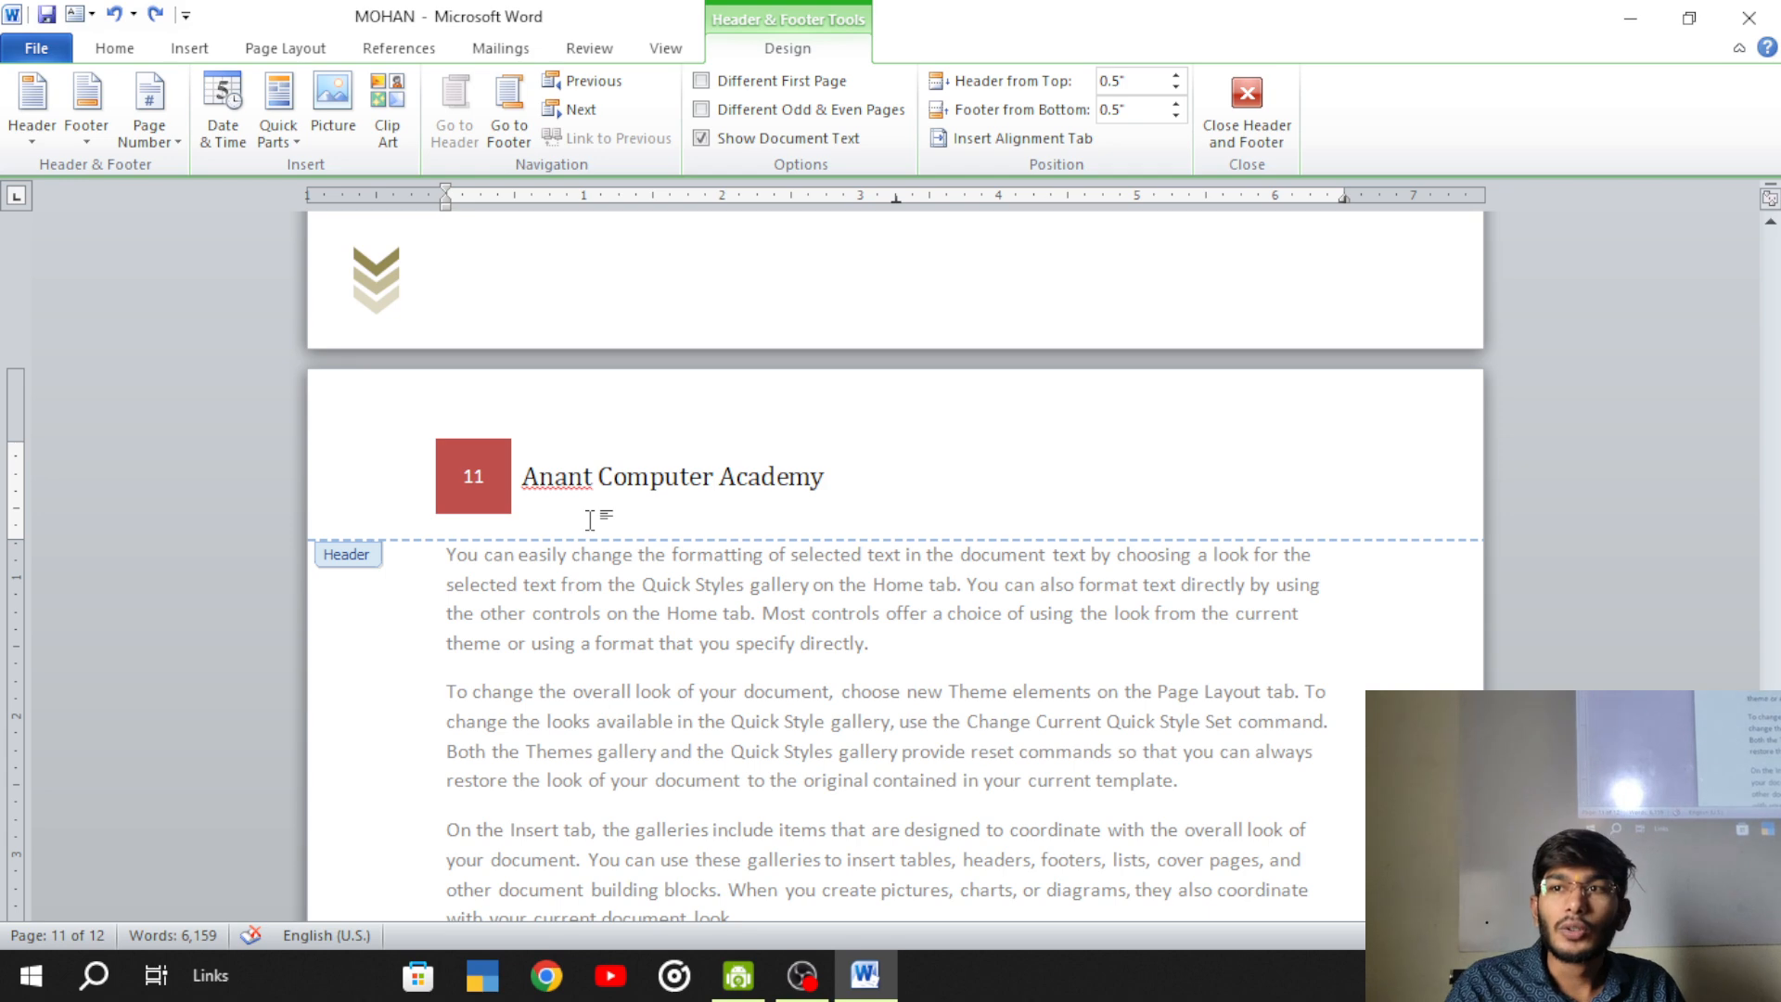
# - Review the available header, footer and page number options without applying any
pyautogui.click(168, 56)
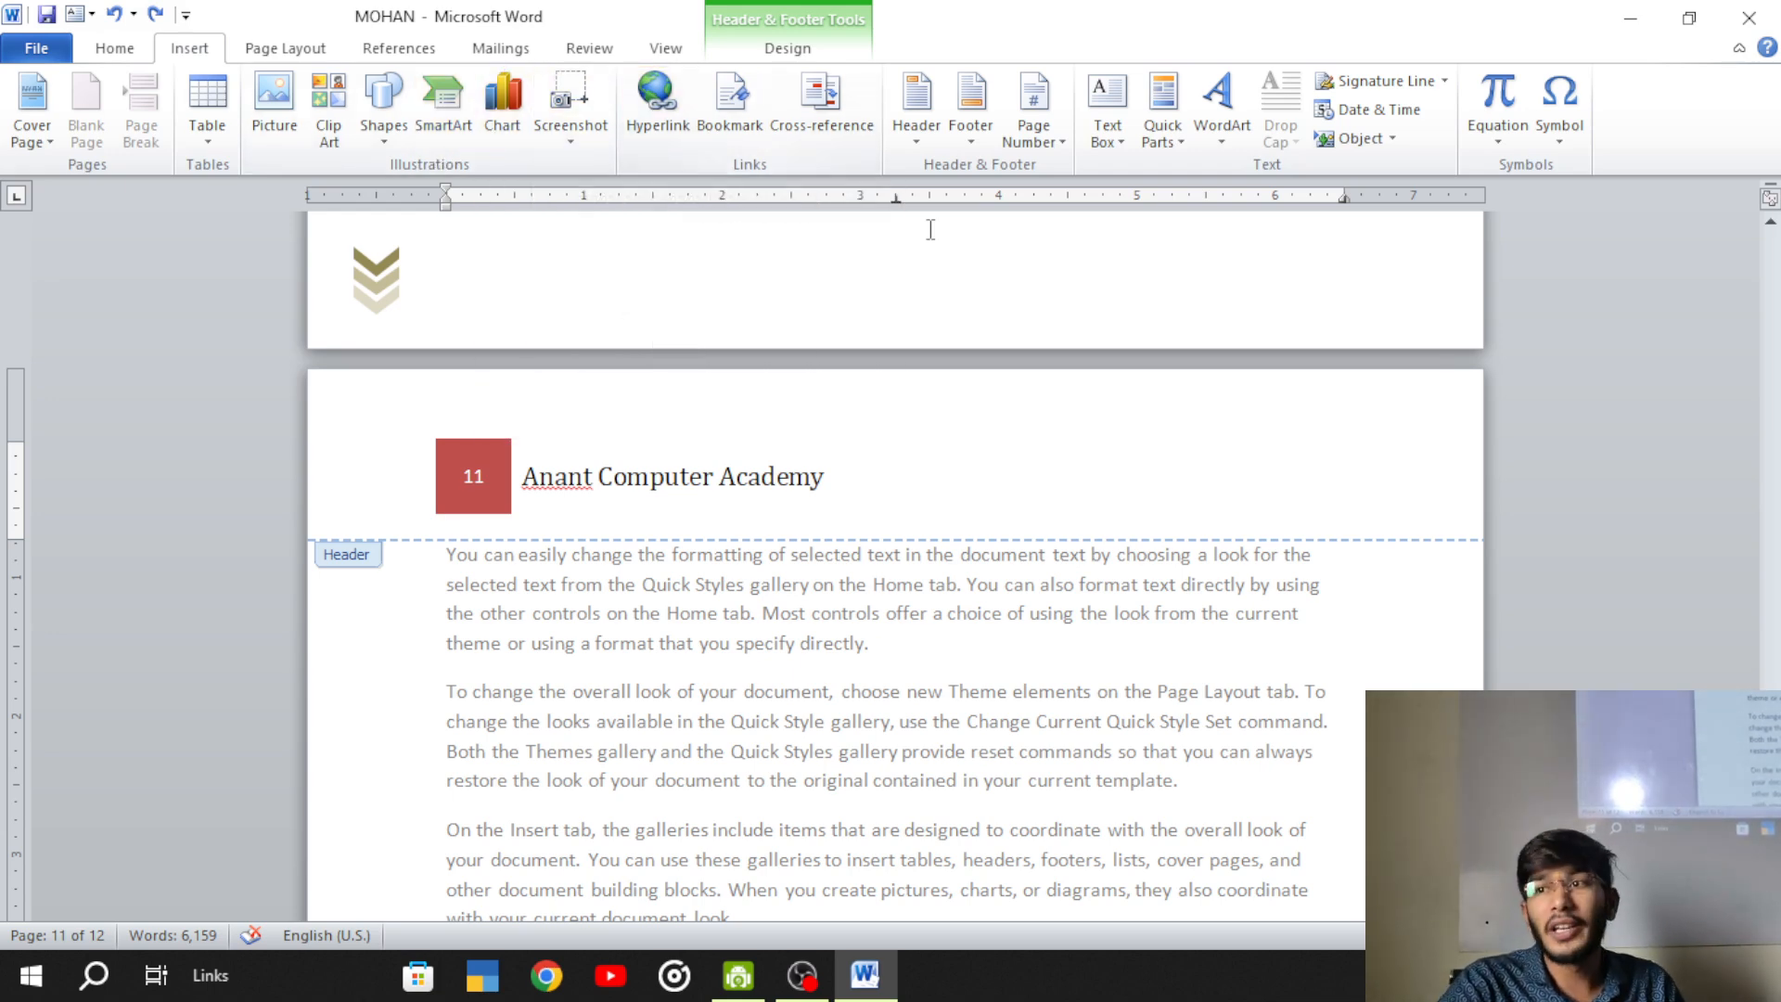
pyautogui.click(914, 144)
pyautogui.click(972, 140)
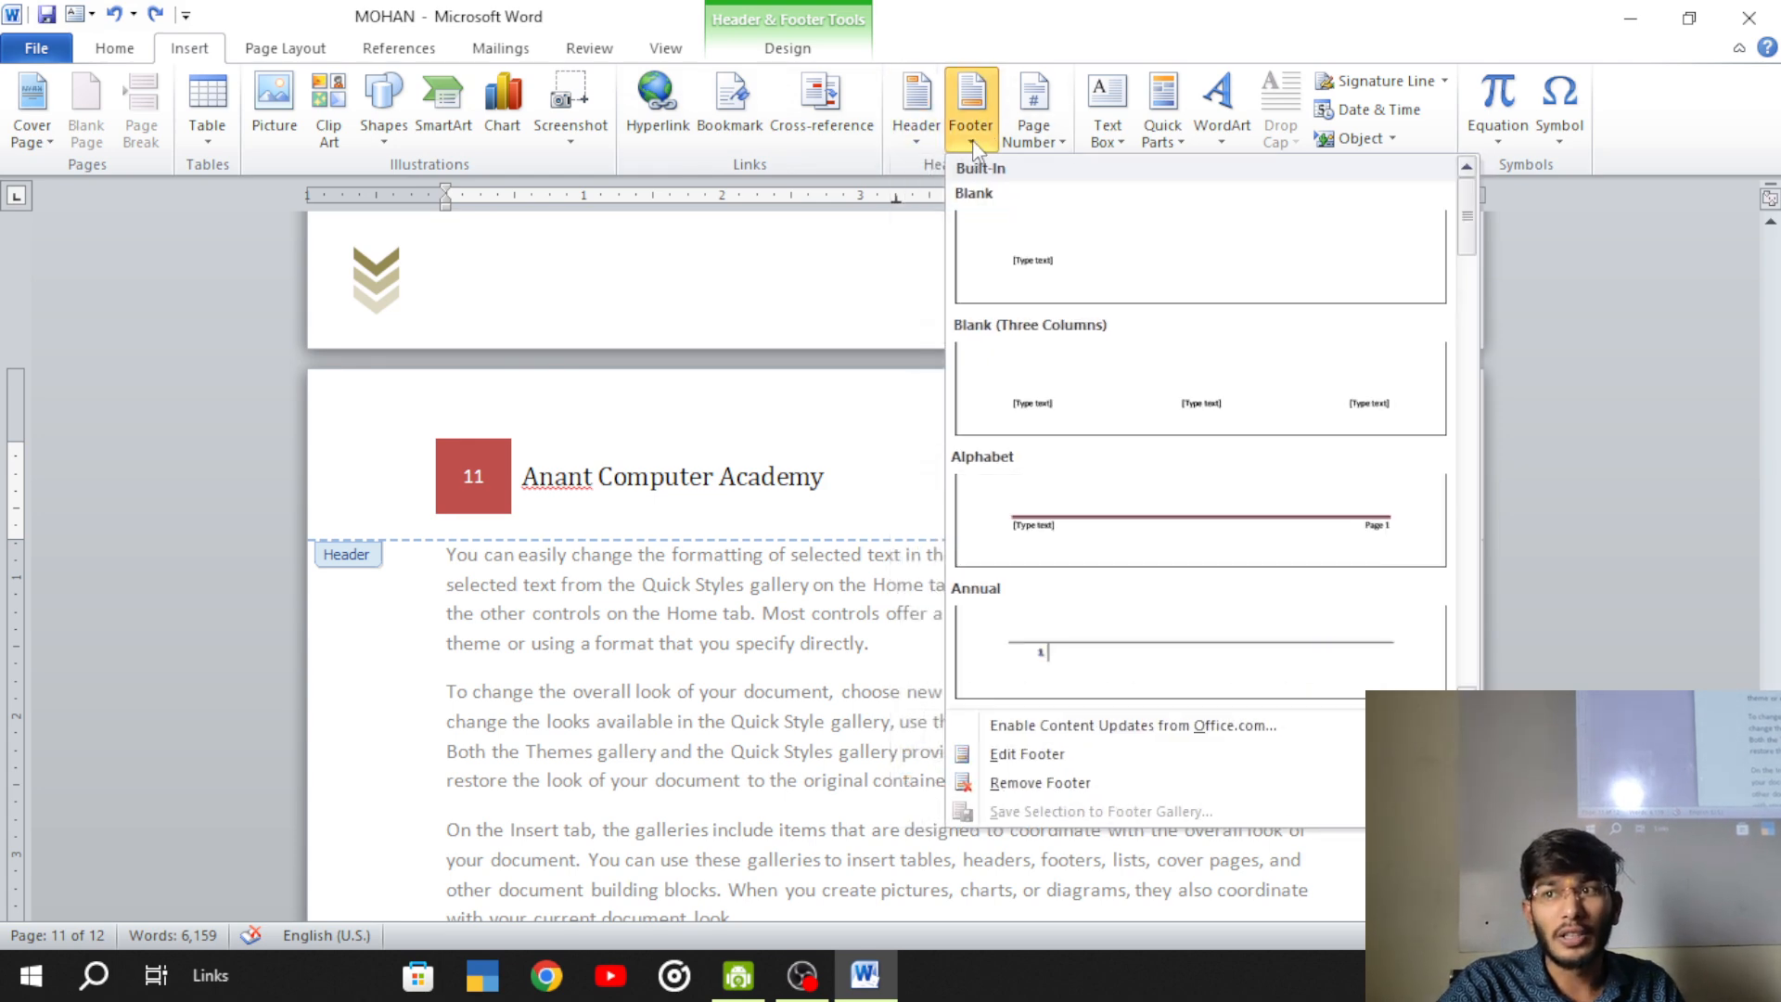
pyautogui.click(1037, 147)
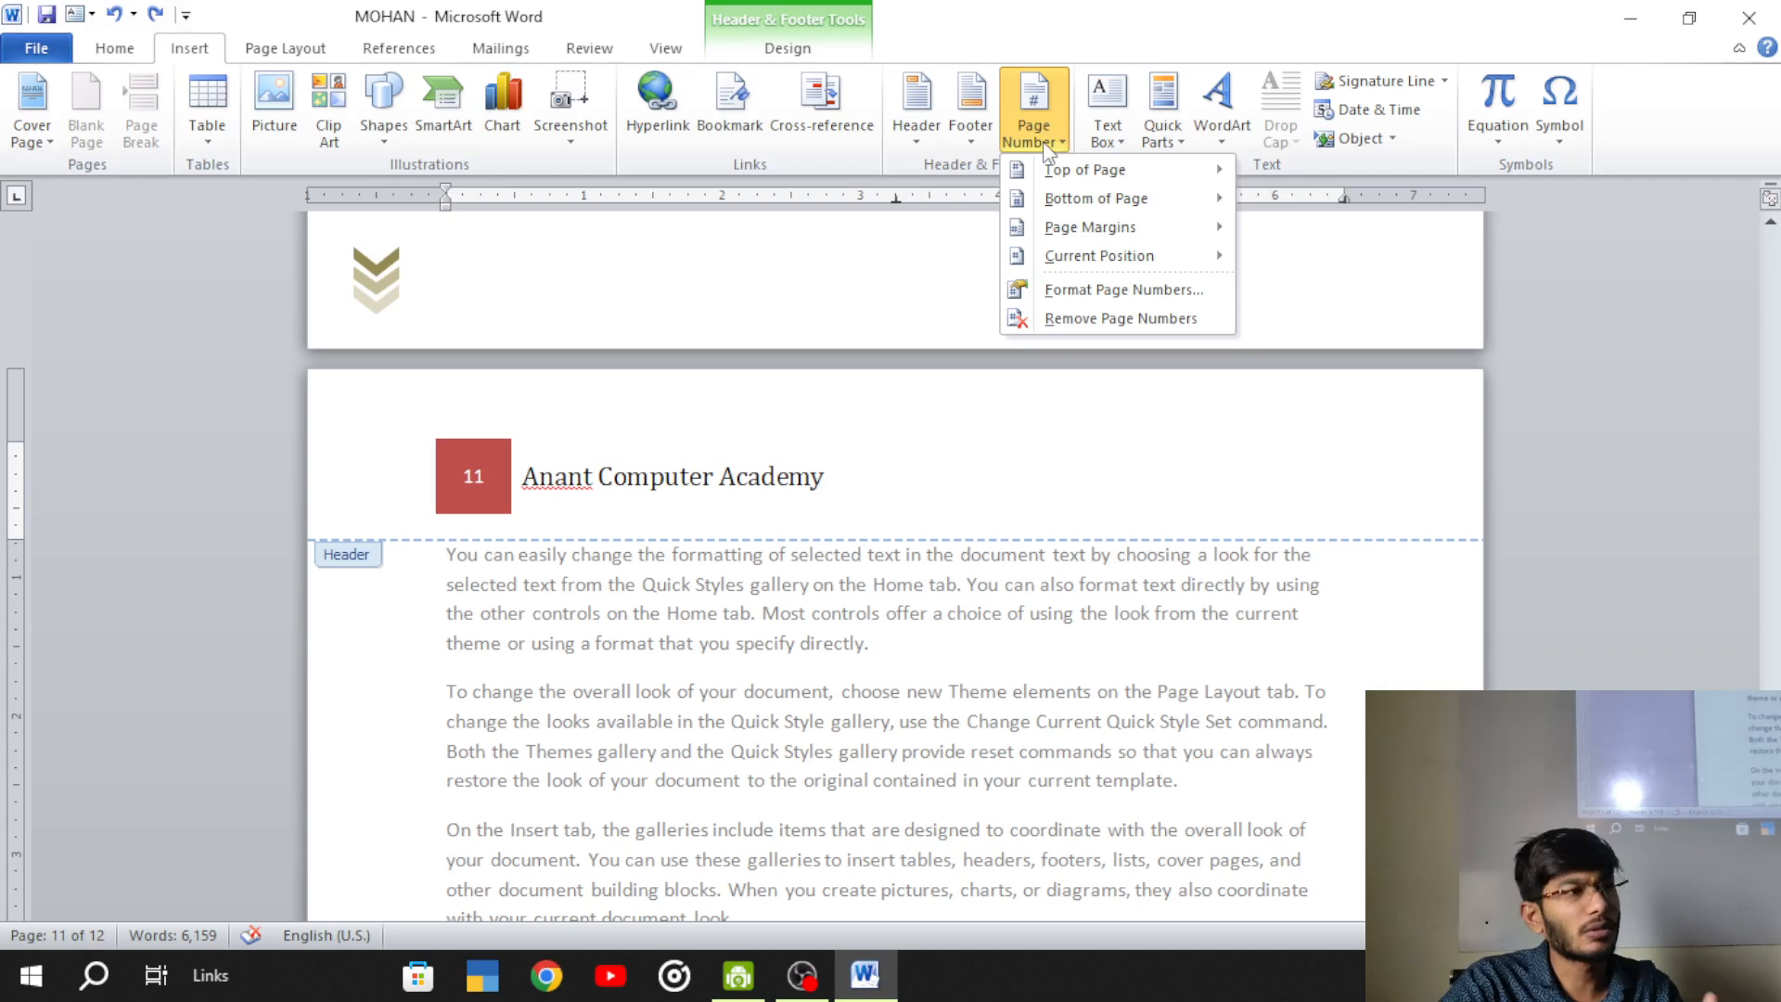
pyautogui.click(823, 274)
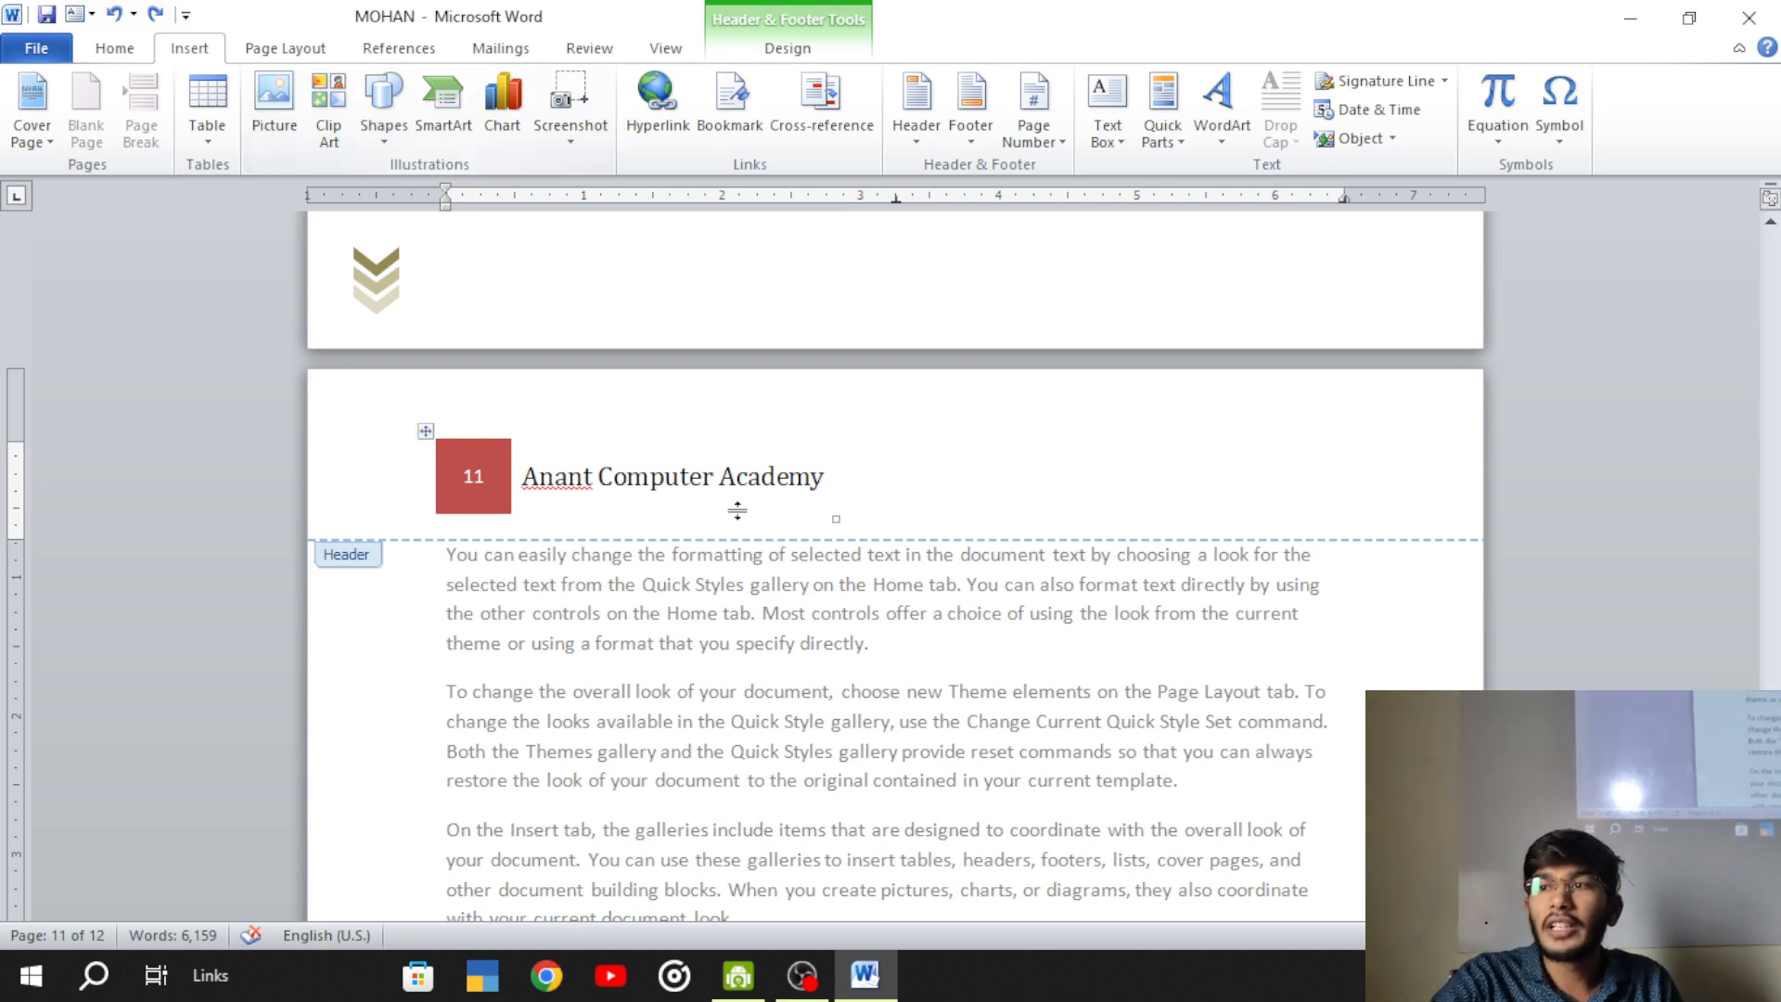
pyautogui.click(802, 975)
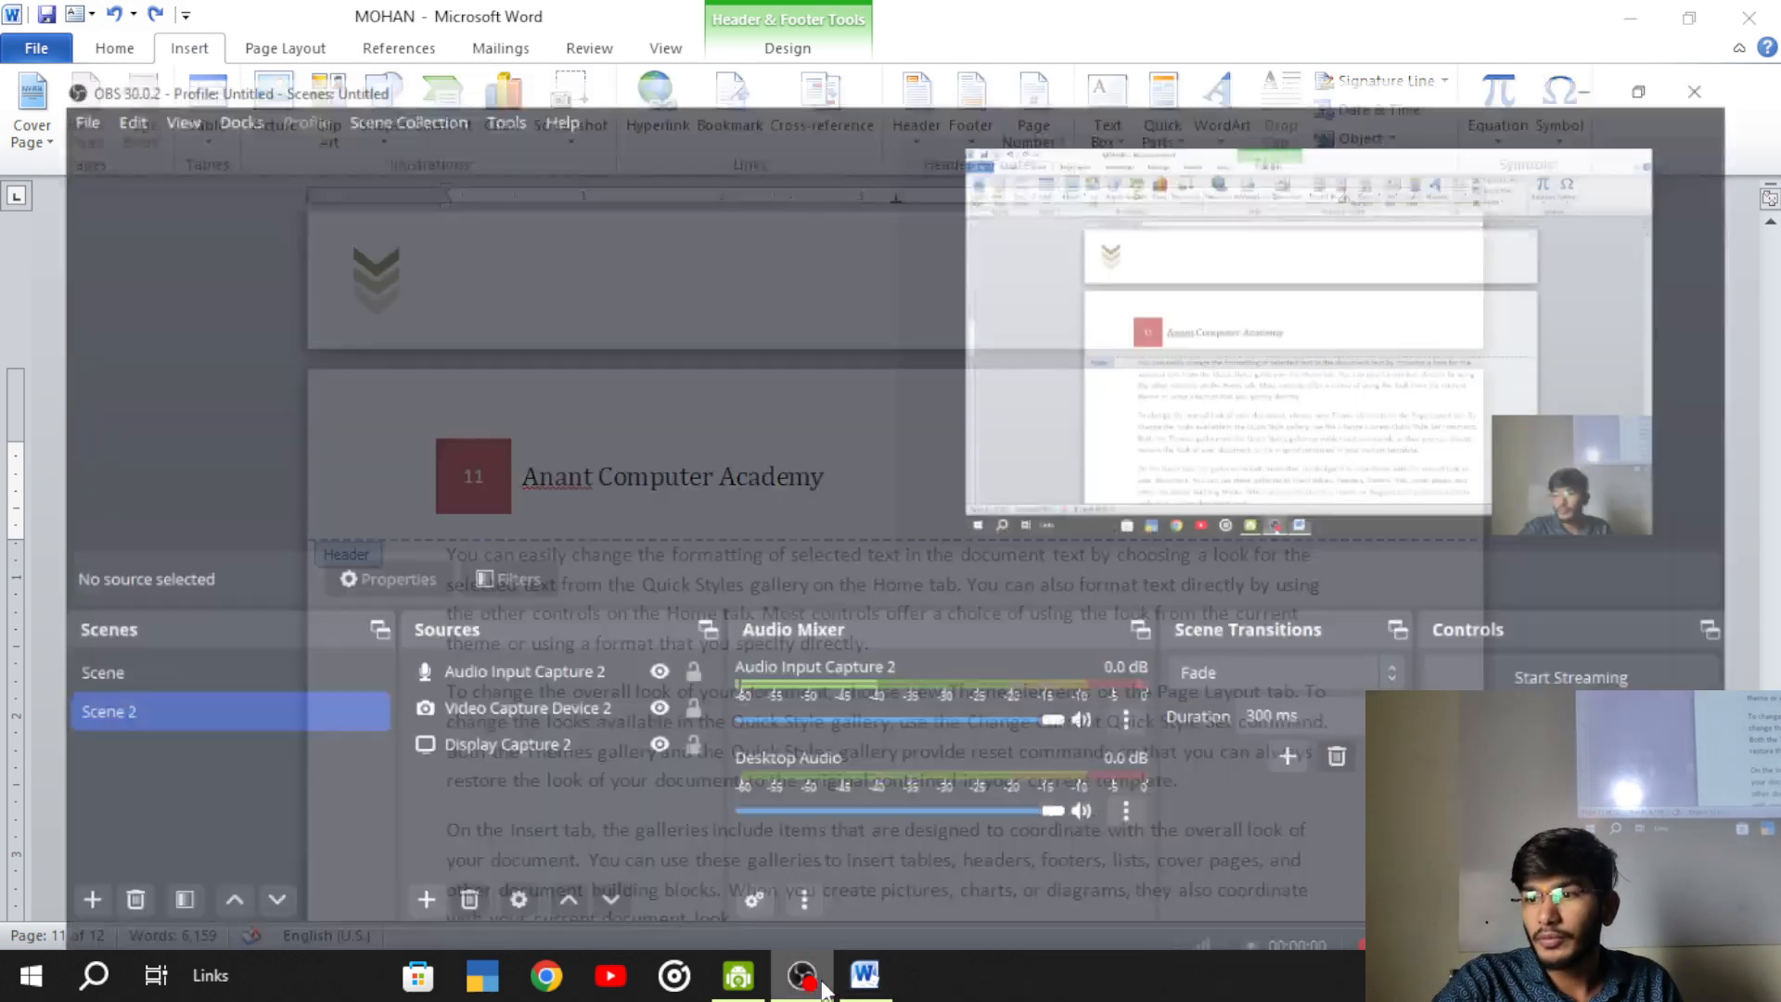